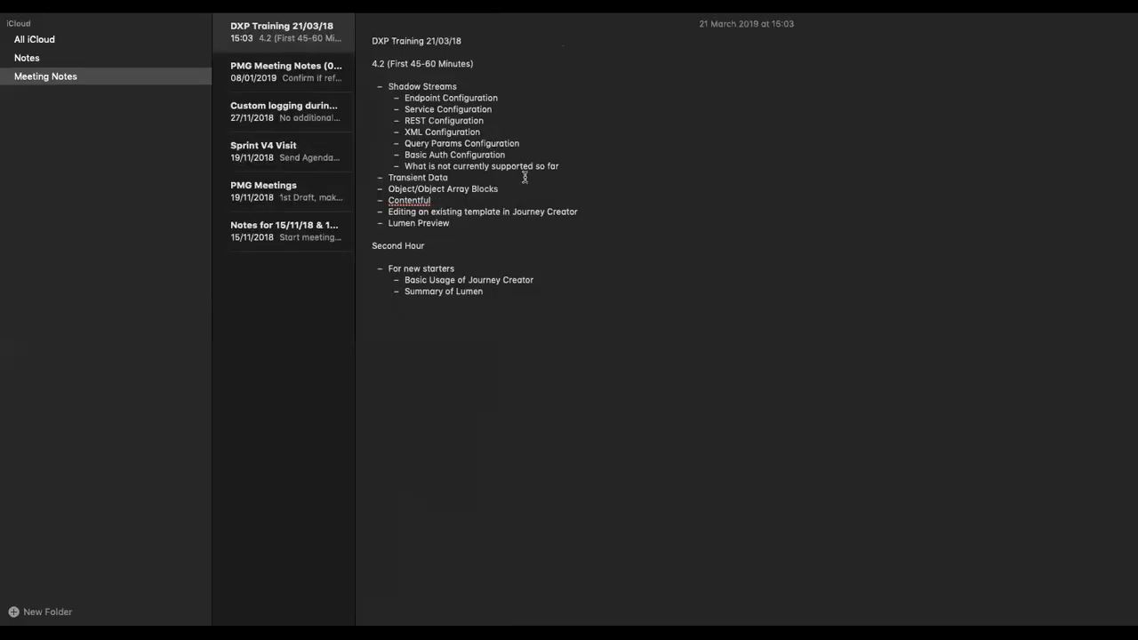
# Move from the DXP Training 21/03/18 note to the beeKeeper WeatherApp App Builder in Chrome
pyautogui.moveTo(540, 14)
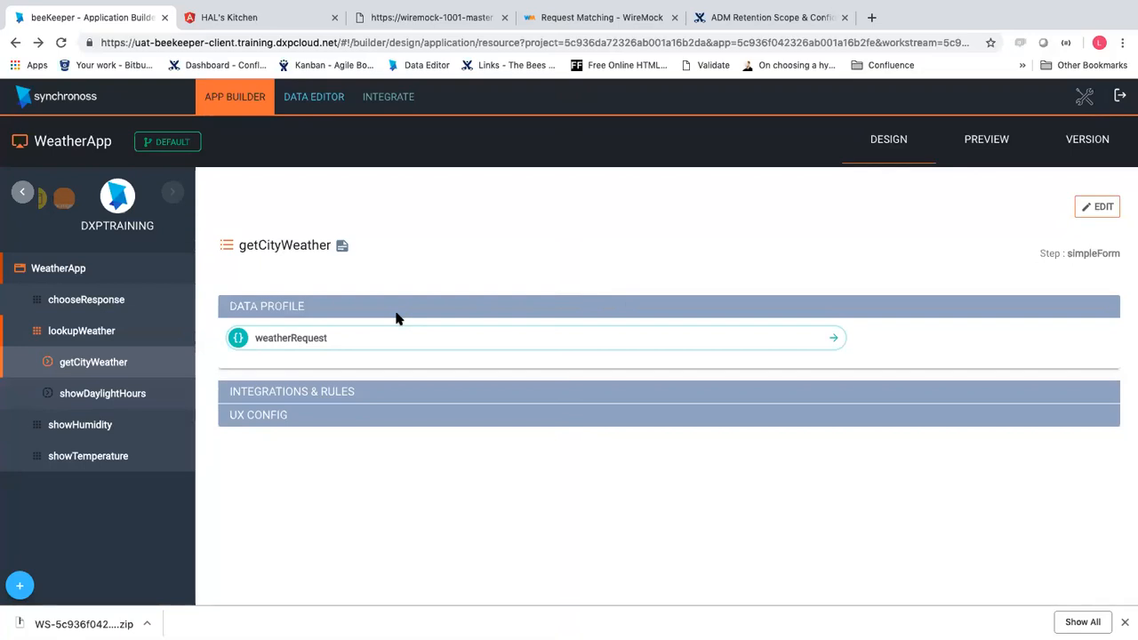
# Change WeatherApp's workstream from DEFAULT to ADDINTEGRATION and show its Integrate services list
pyautogui.click(161, 142)
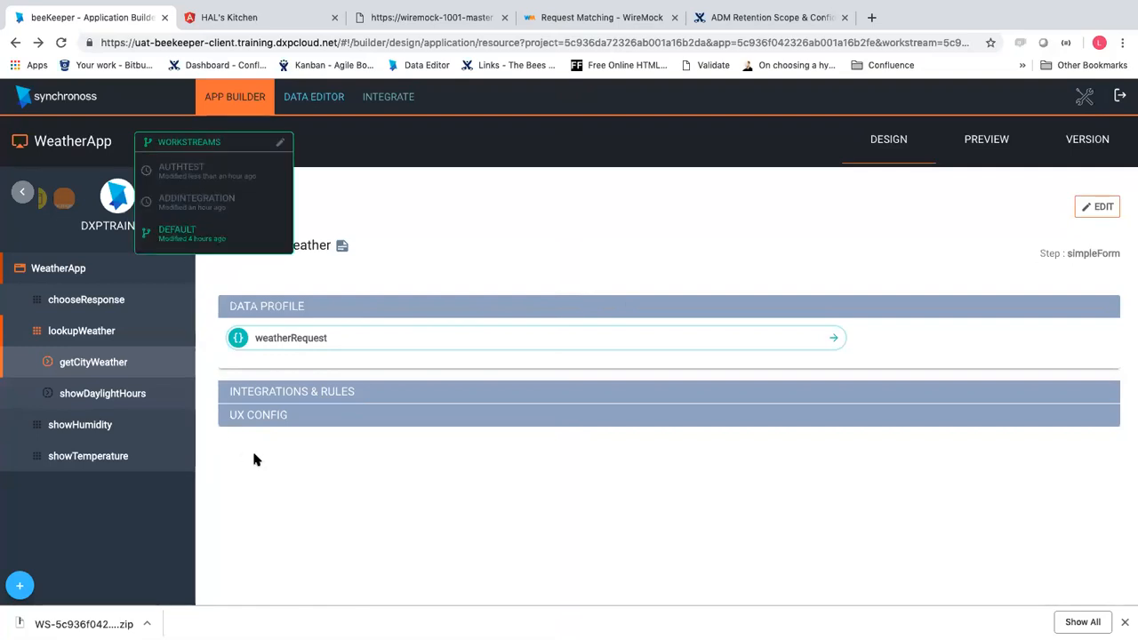
pyautogui.click(219, 206)
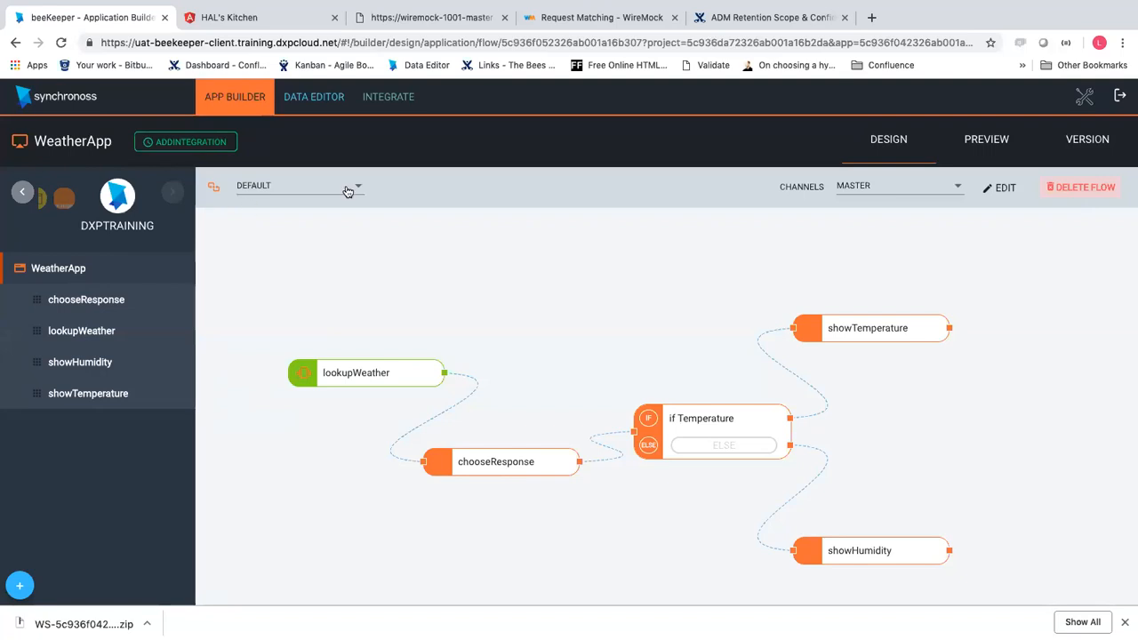
pyautogui.click(404, 109)
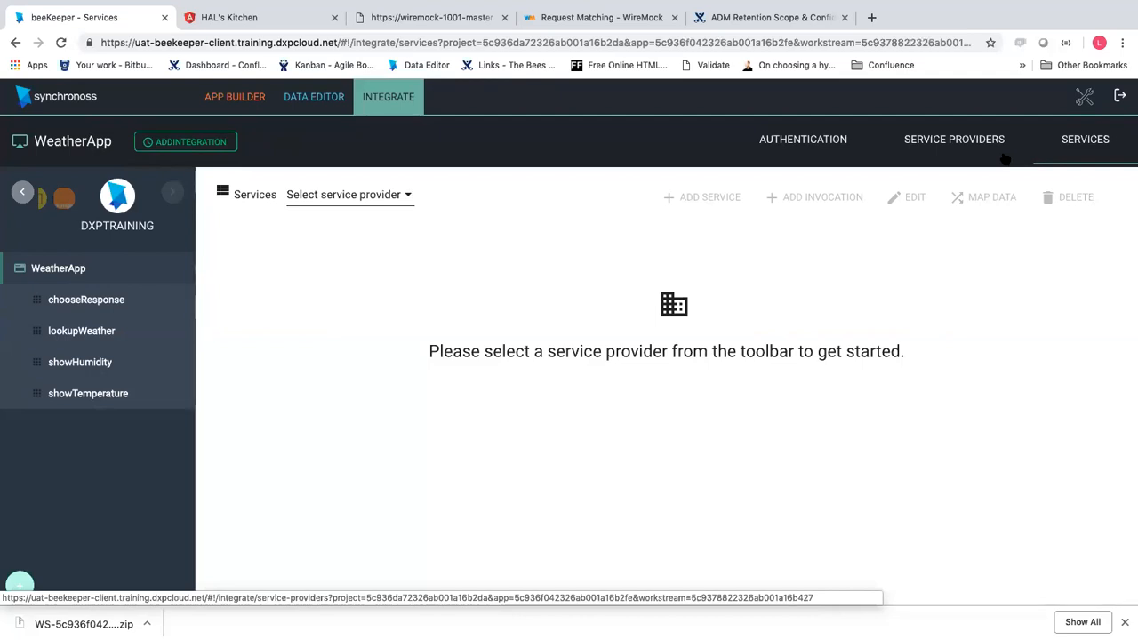
# Open openweathermap.org in a new tab and go to the Current weather data API docs
pyautogui.click(874, 17)
pyautogui.write('ope')
pyautogui.press('Return')
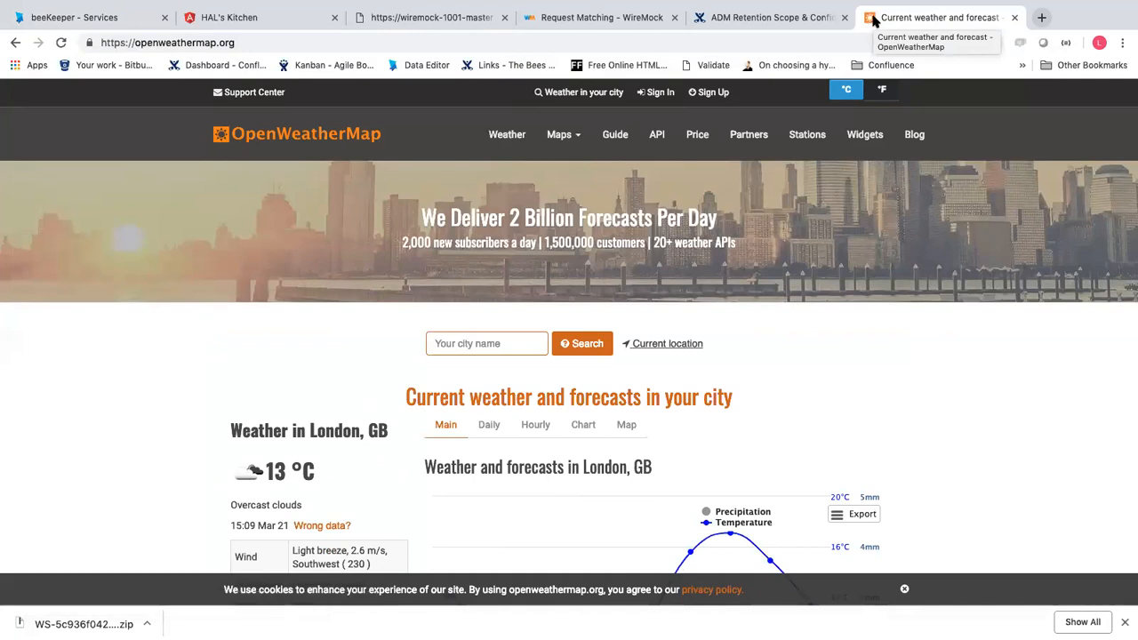
pyautogui.scroll(-3, 583, 407)
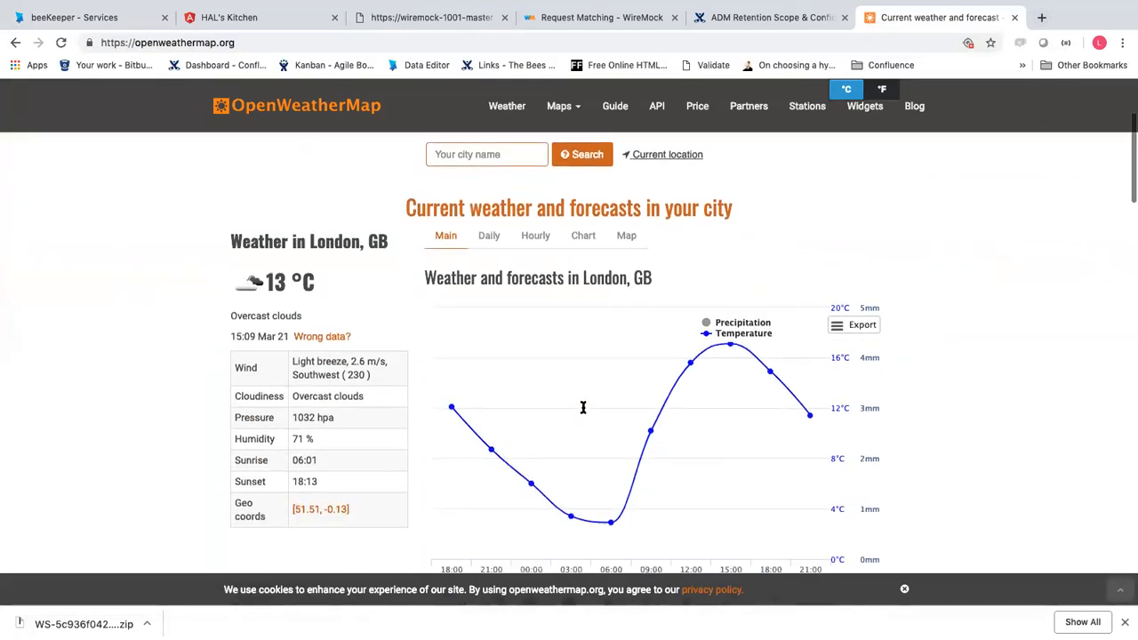
pyautogui.click(654, 117)
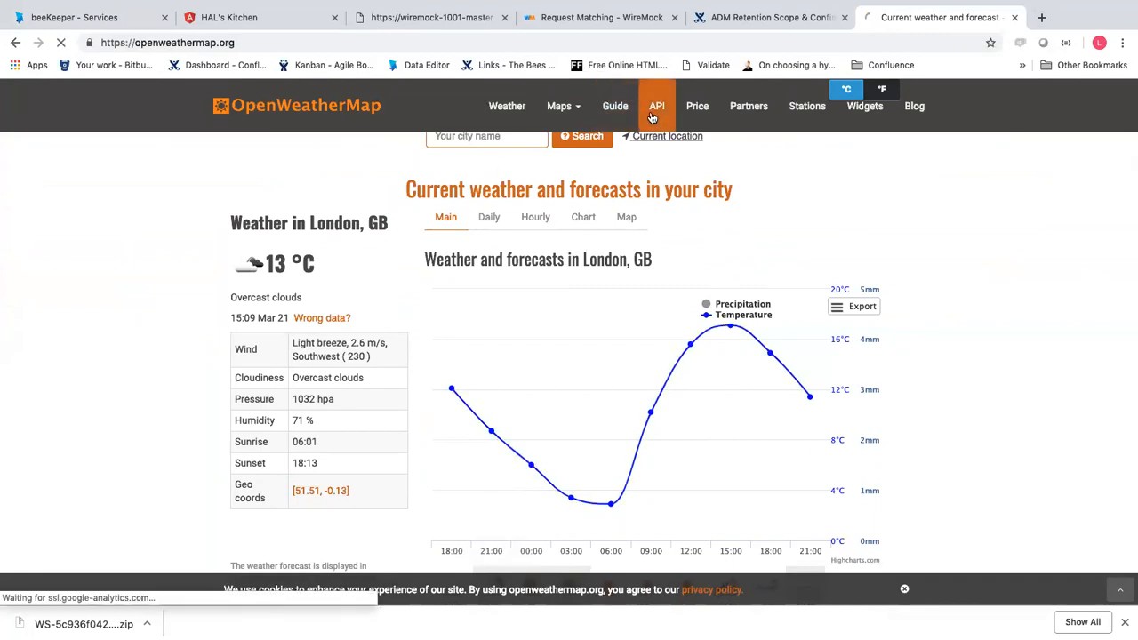
pyautogui.scroll(-4, 342, 441)
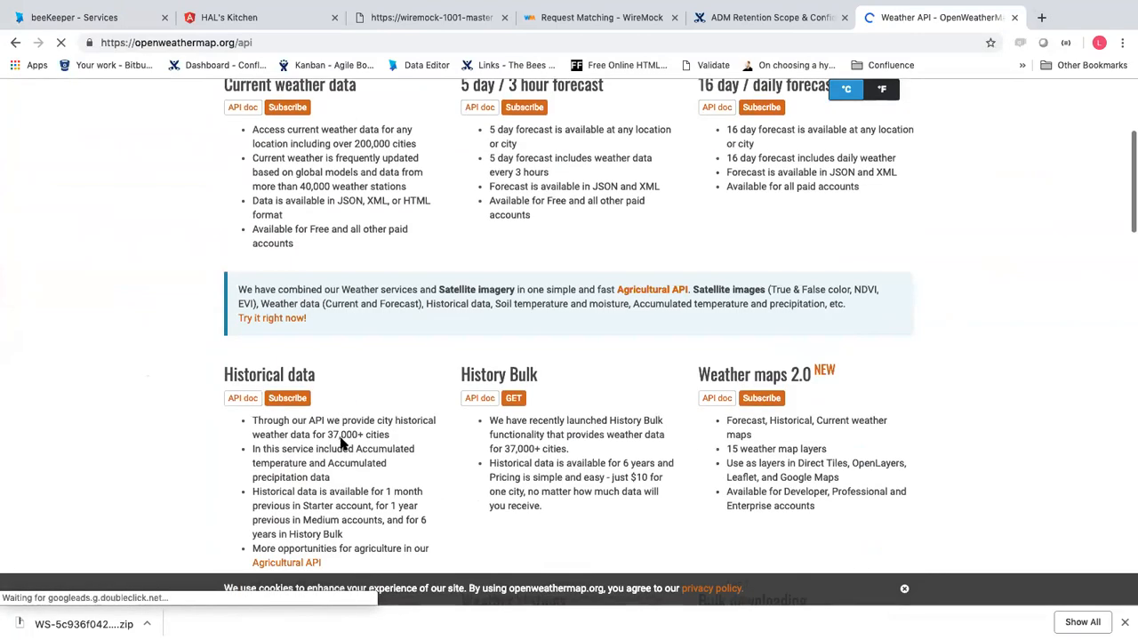
pyautogui.scroll(3, 341, 442)
pyautogui.moveTo(227, 286); pyautogui.dragTo(358, 293)
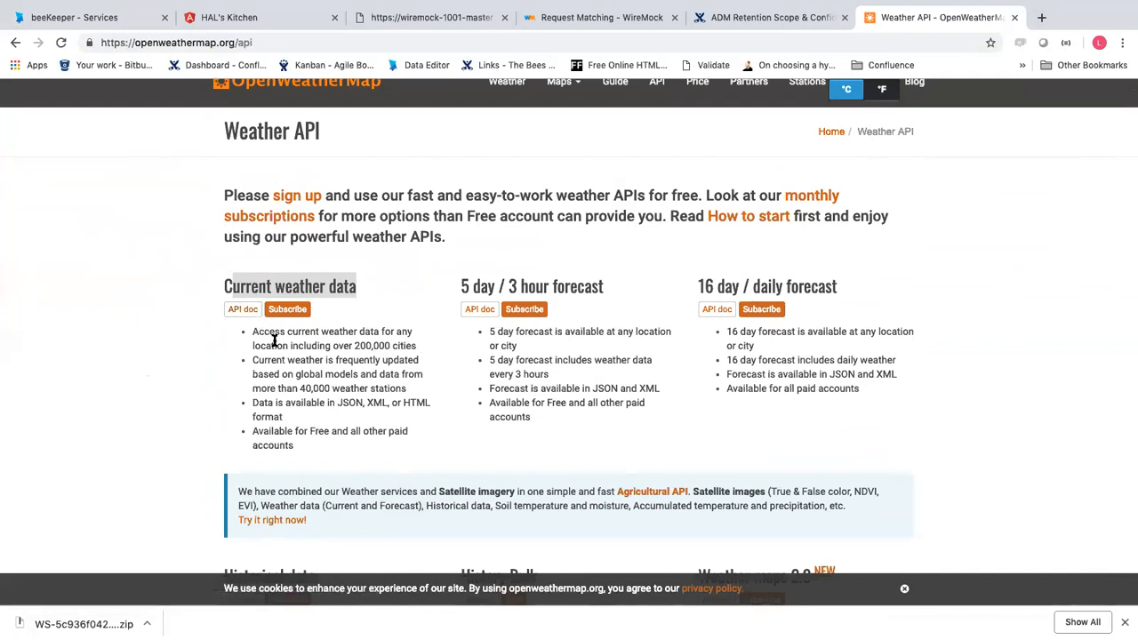
pyautogui.click(243, 308)
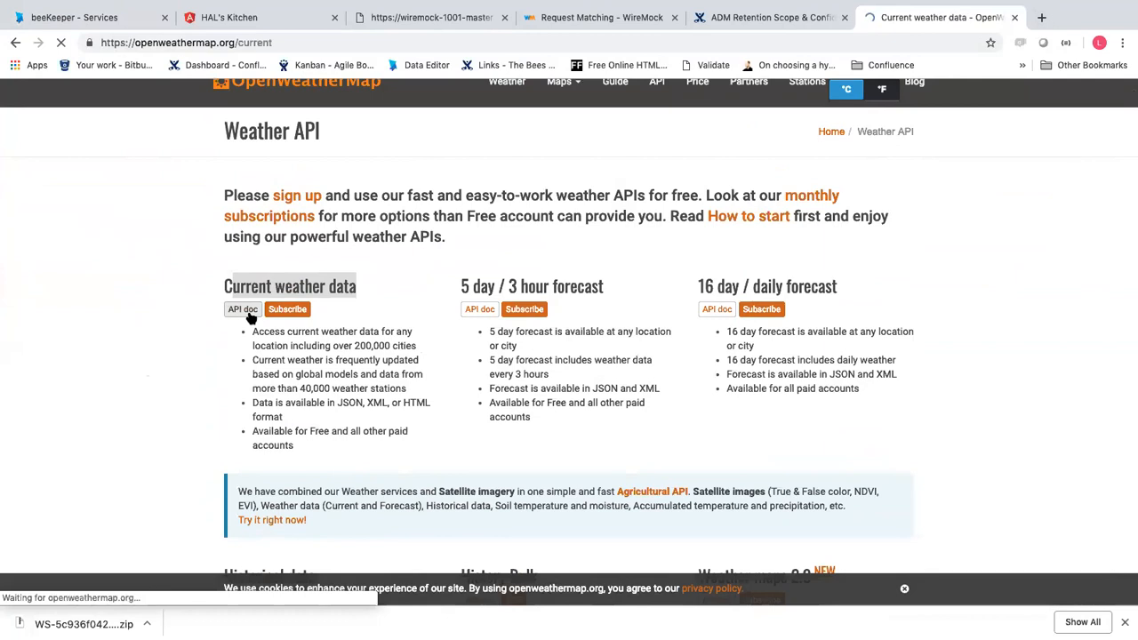
# Open the q=London,uk sample response, inspect its city query and appid, then return to beeKeeper
pyautogui.scroll(-4, 376, 480)
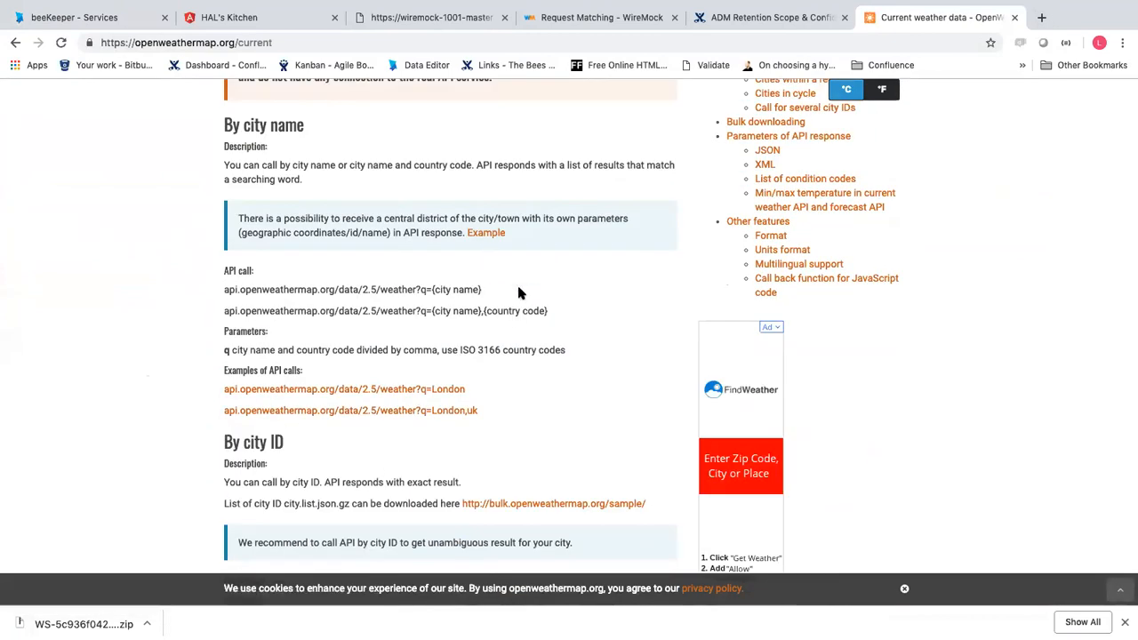
pyautogui.click(418, 404)
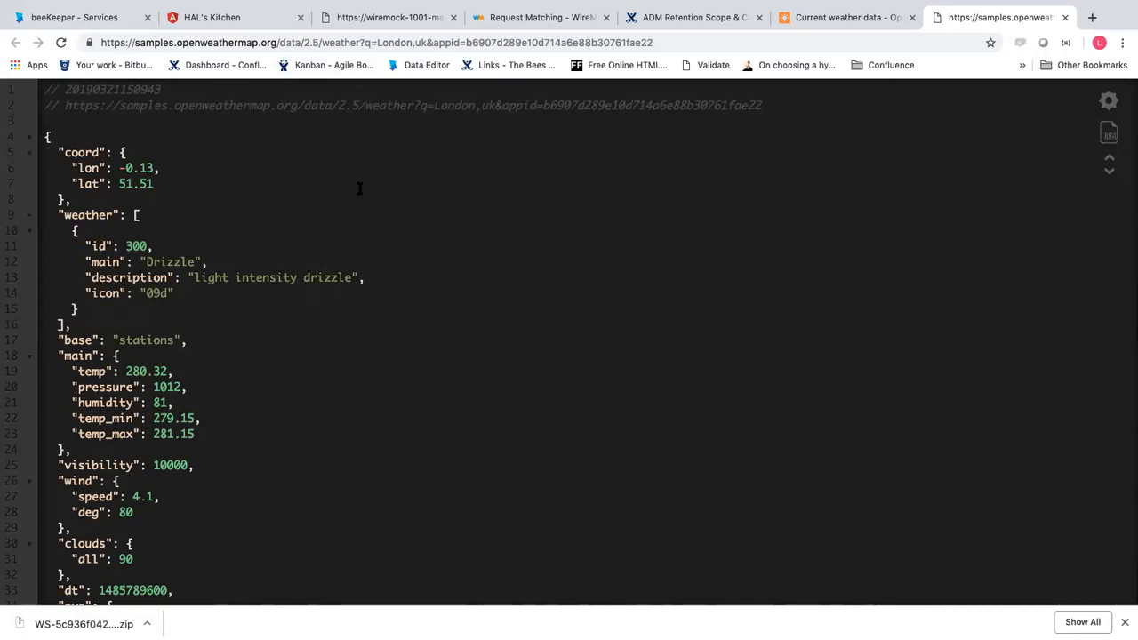
pyautogui.moveTo(379, 42); pyautogui.dragTo(430, 43)
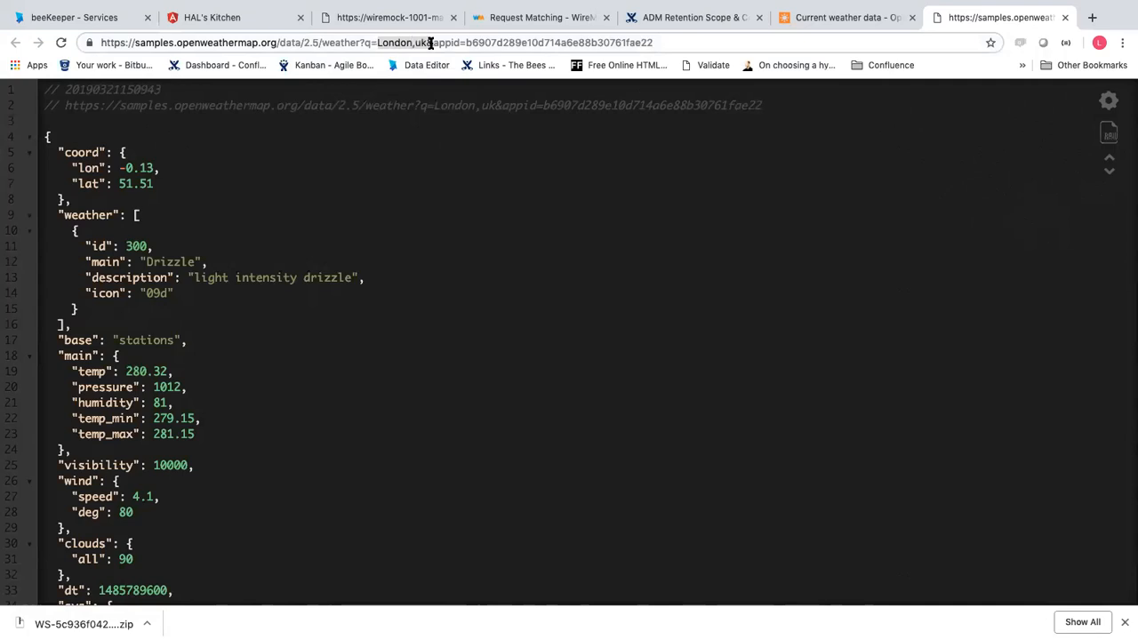
pyautogui.moveTo(382, 43); pyautogui.dragTo(395, 43)
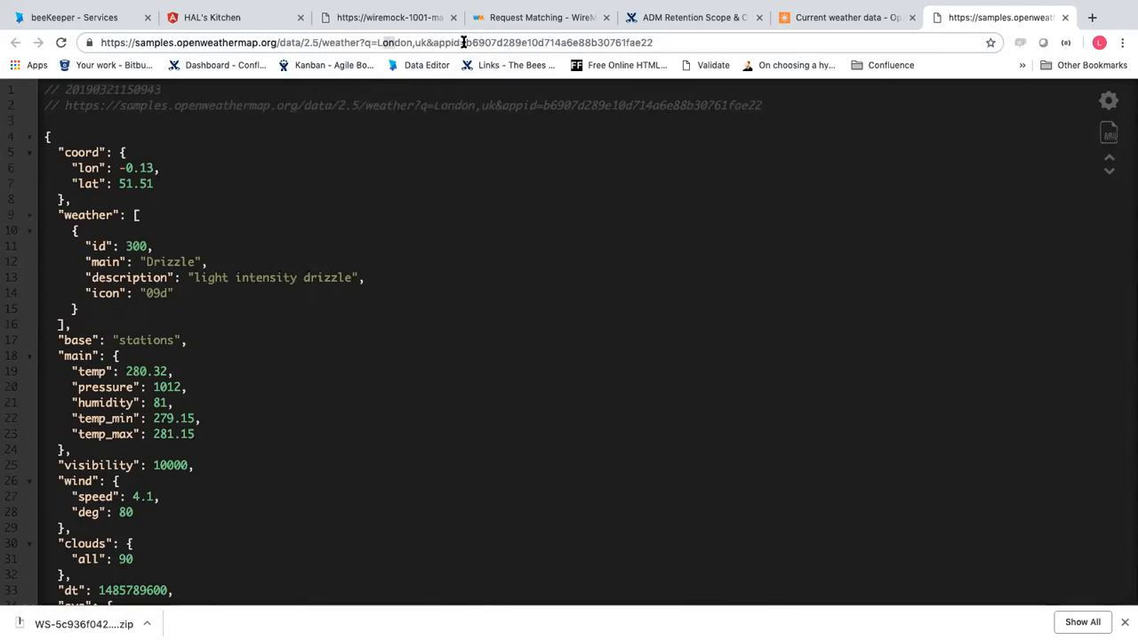
pyautogui.moveTo(462, 42); pyautogui.dragTo(780, 86)
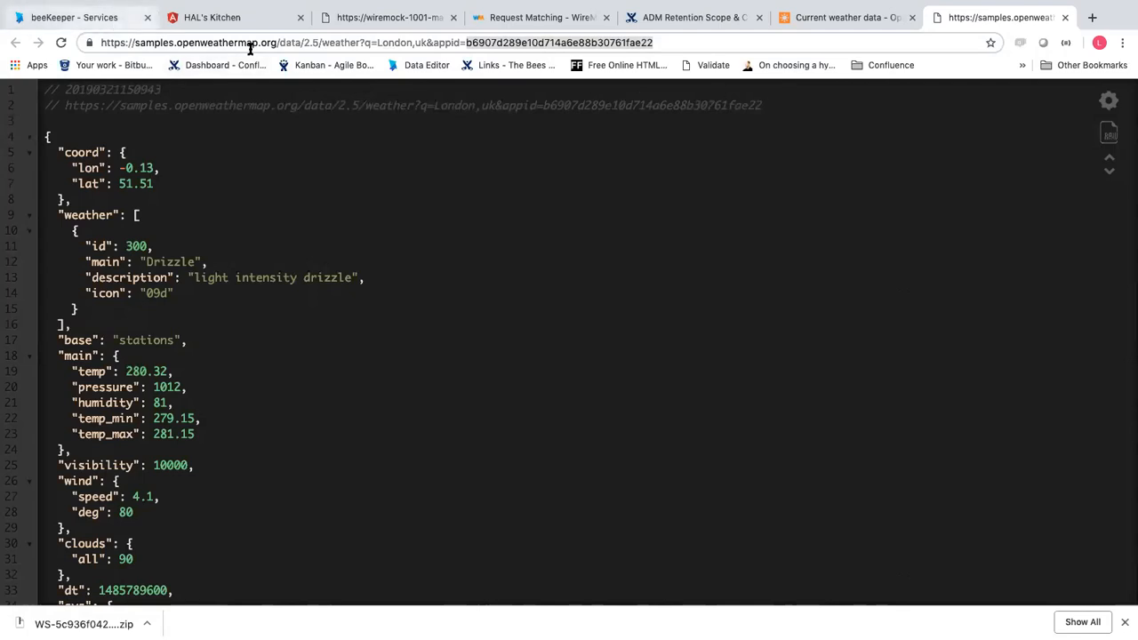
pyautogui.click(62, 15)
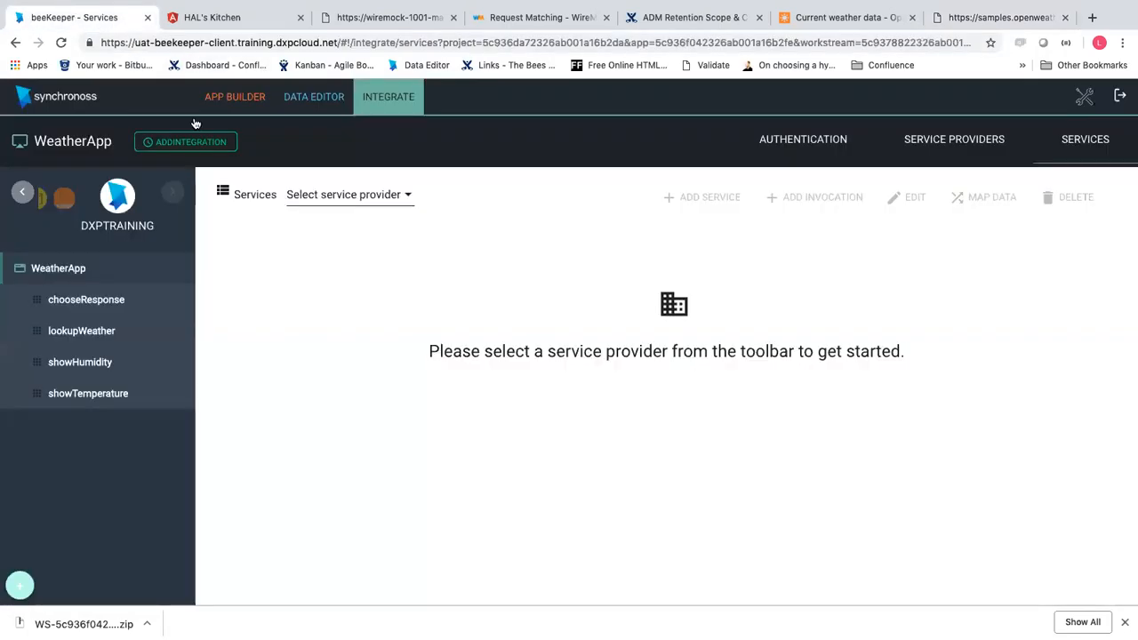
# Preview the WeatherApp from its flow diagram
pyautogui.click(81, 300)
pyautogui.click(60, 267)
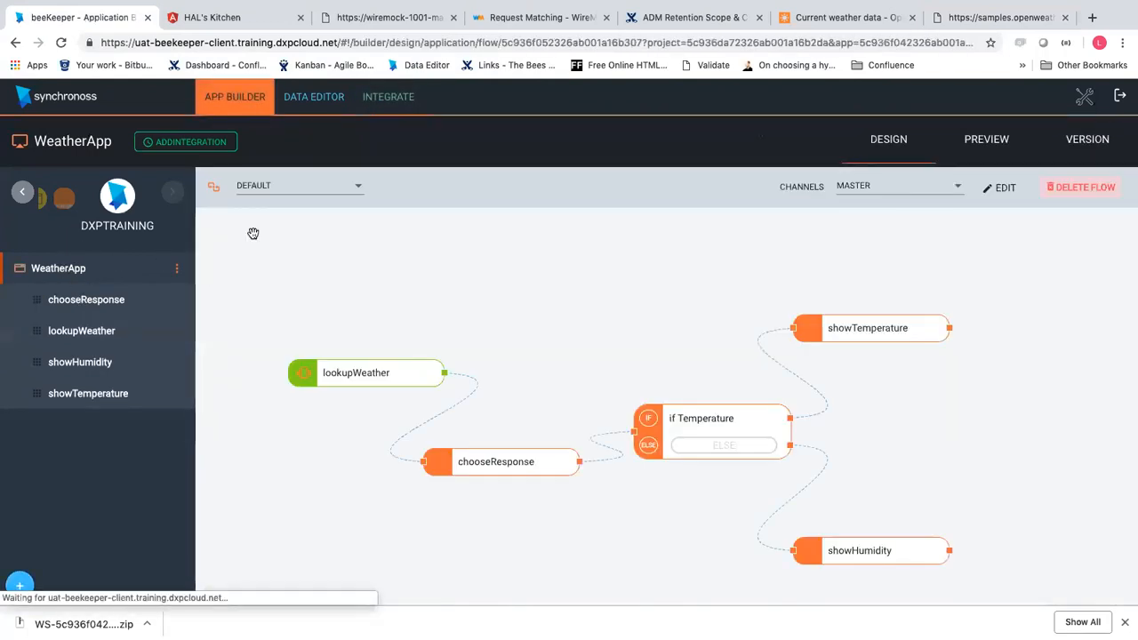
pyautogui.click(984, 142)
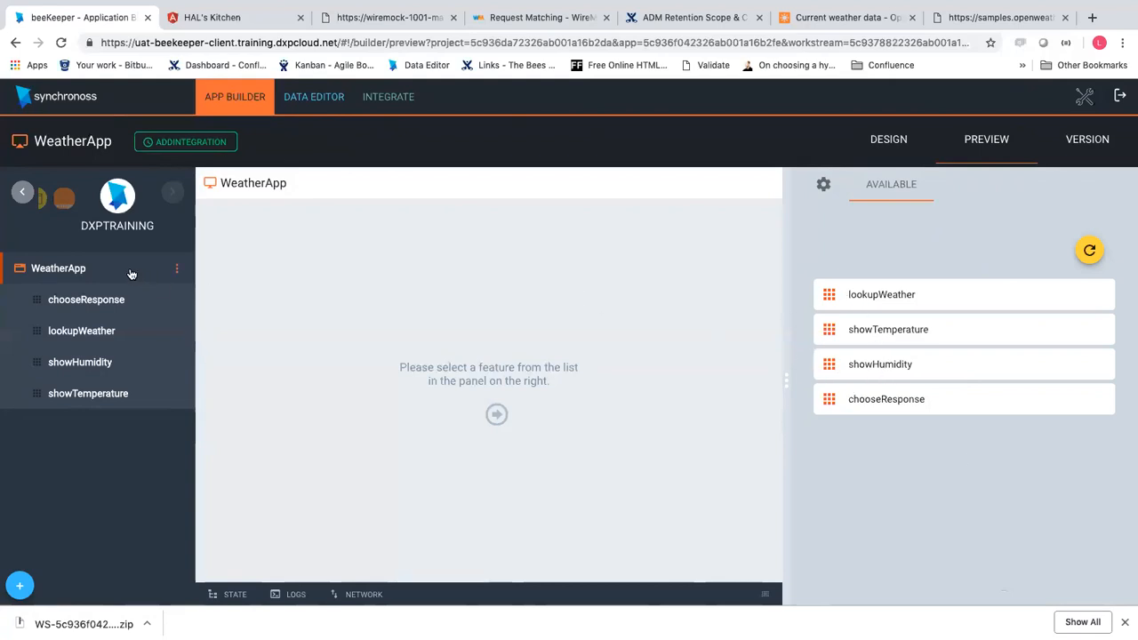
# Return to the WeatherApp flow design and bring up the HAL's Kitchen weather form
pyautogui.click(78, 330)
pyautogui.click(71, 268)
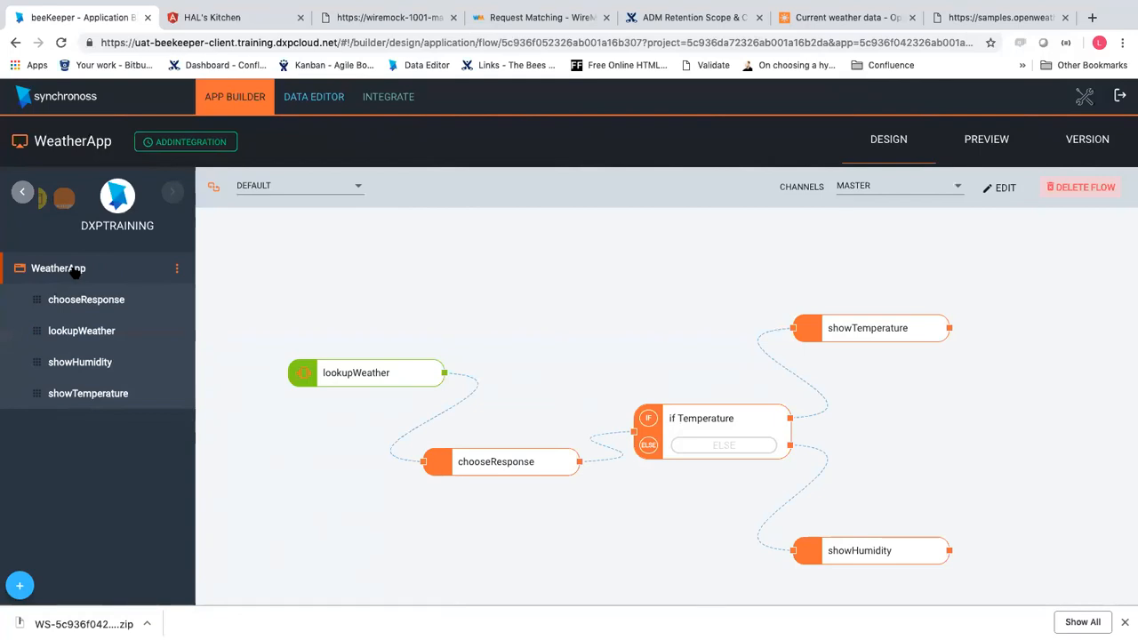
pyautogui.click(215, 25)
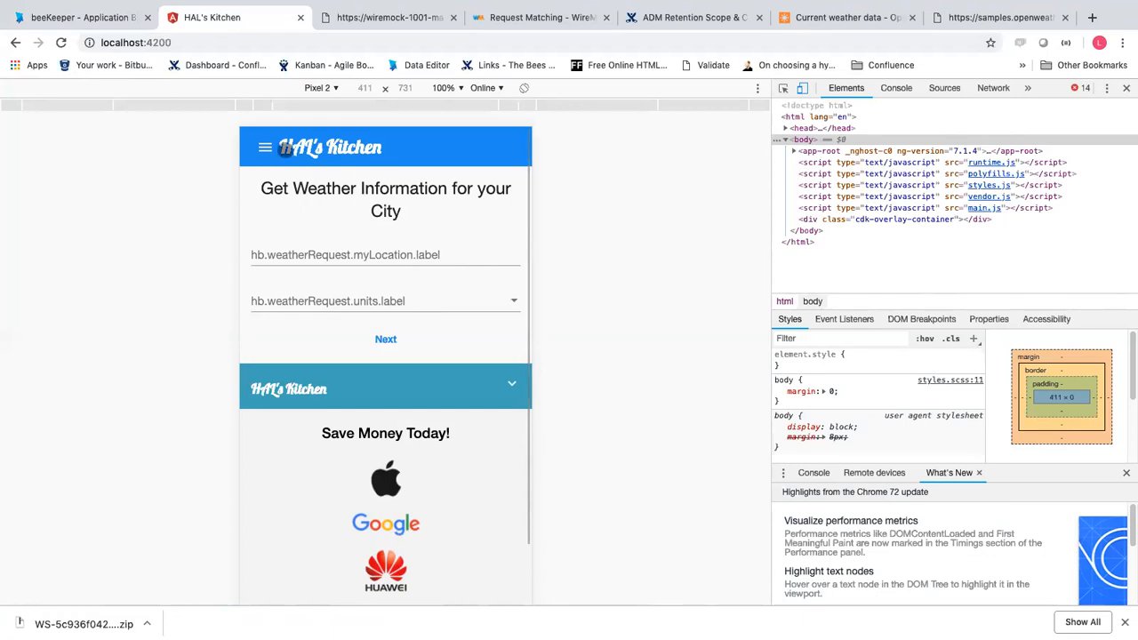
# Preview WeatherApp again, then view HAL's Kitchen and the London sample JSON (temp 280.32, humidity 81)
pyautogui.click(85, 17)
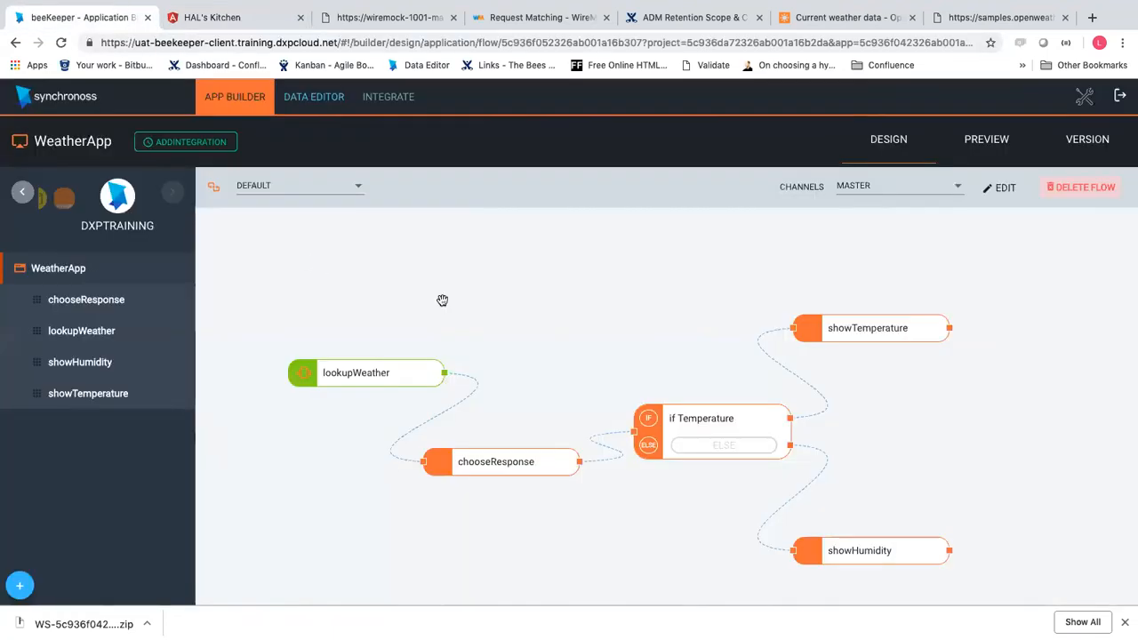
pyautogui.click(960, 142)
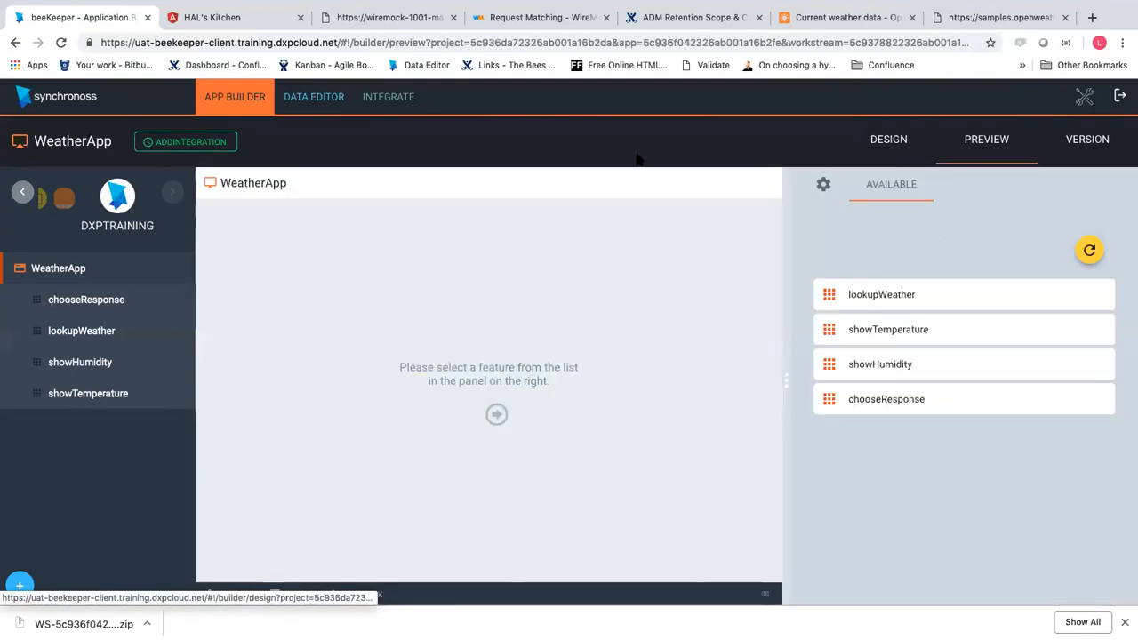
pyautogui.click(281, 15)
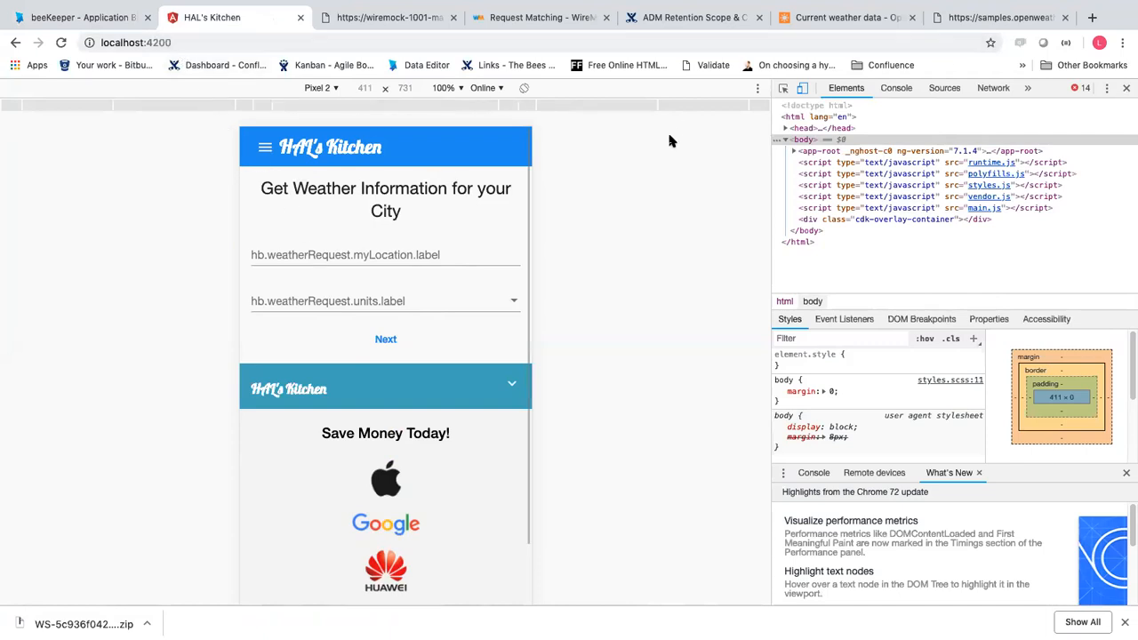
pyautogui.click(952, 19)
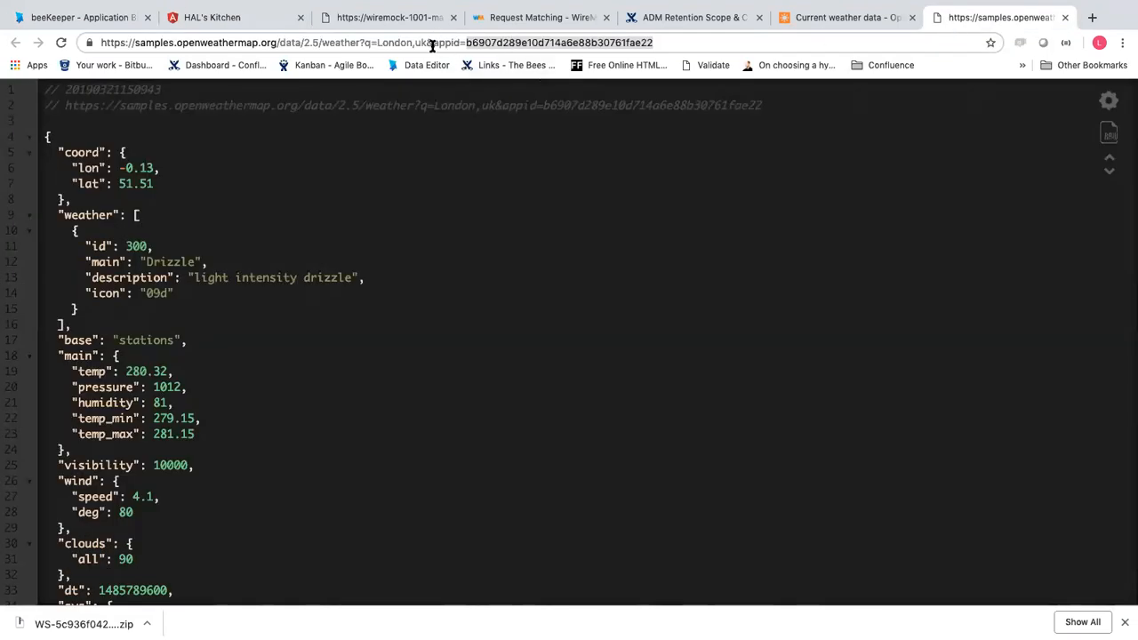
# View WeatherApp's application data model and its reference data constants
pyautogui.click(114, 19)
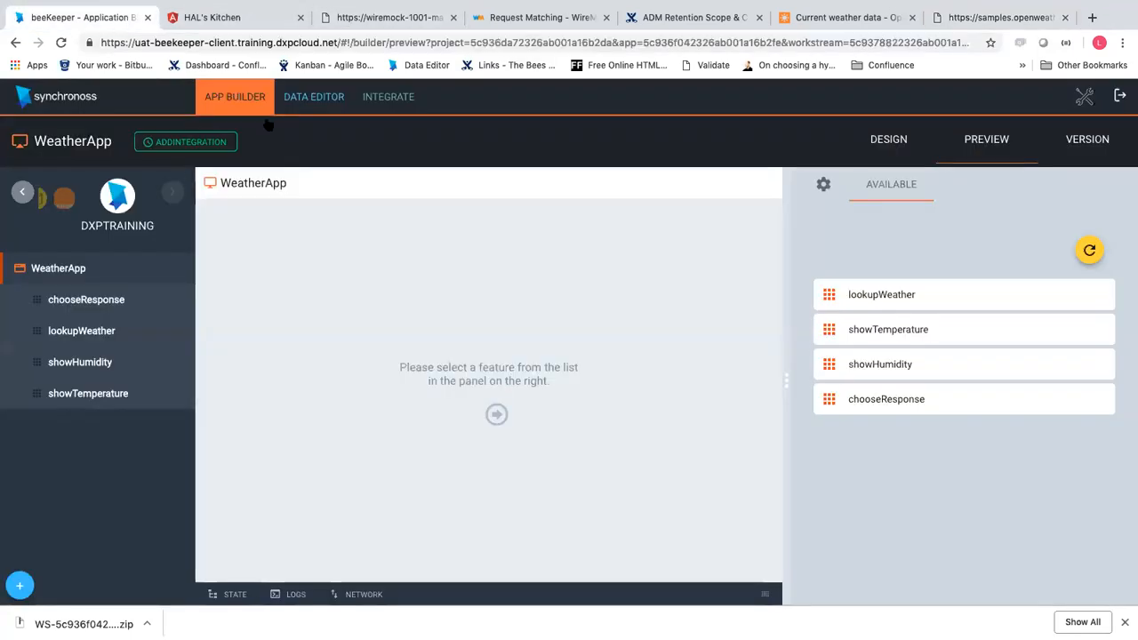
pyautogui.click(313, 100)
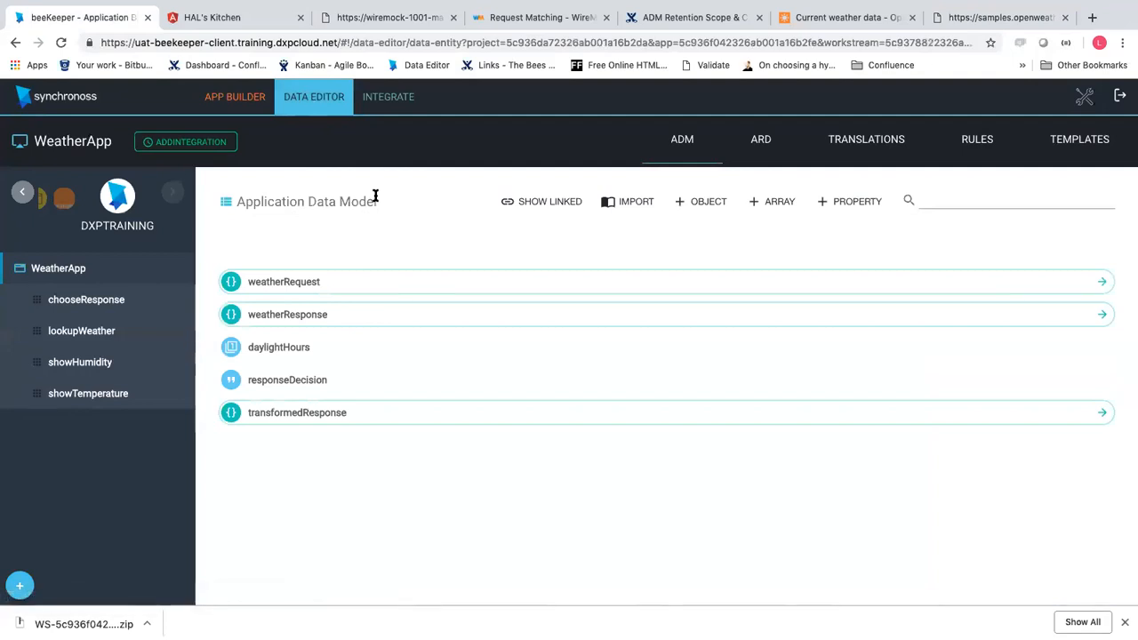
pyautogui.click(247, 107)
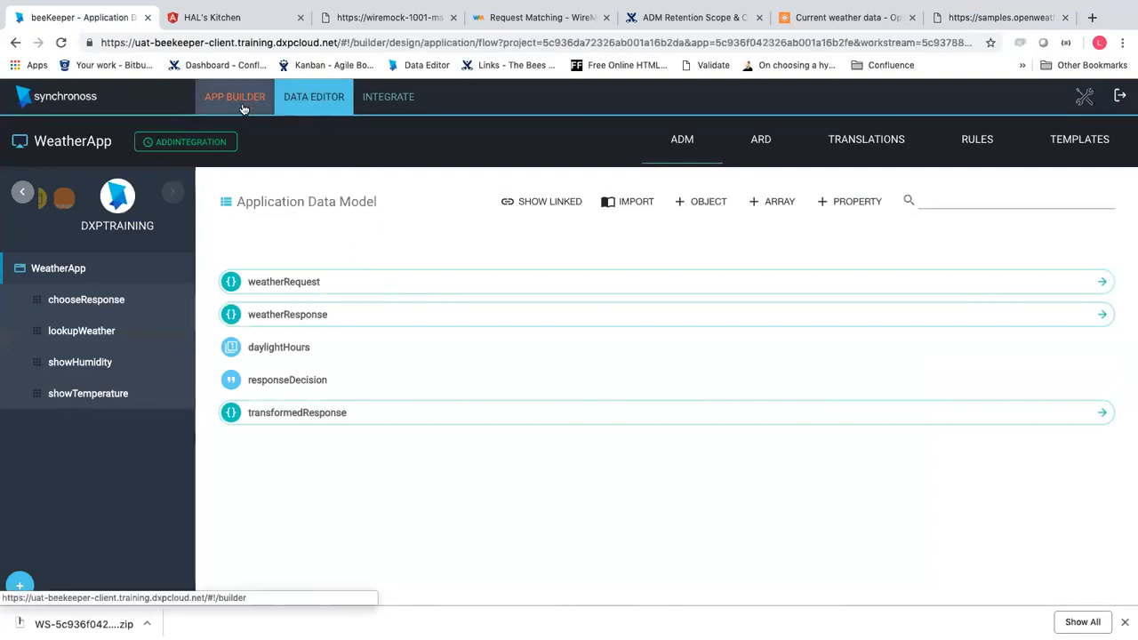
pyautogui.click(317, 114)
pyautogui.click(755, 142)
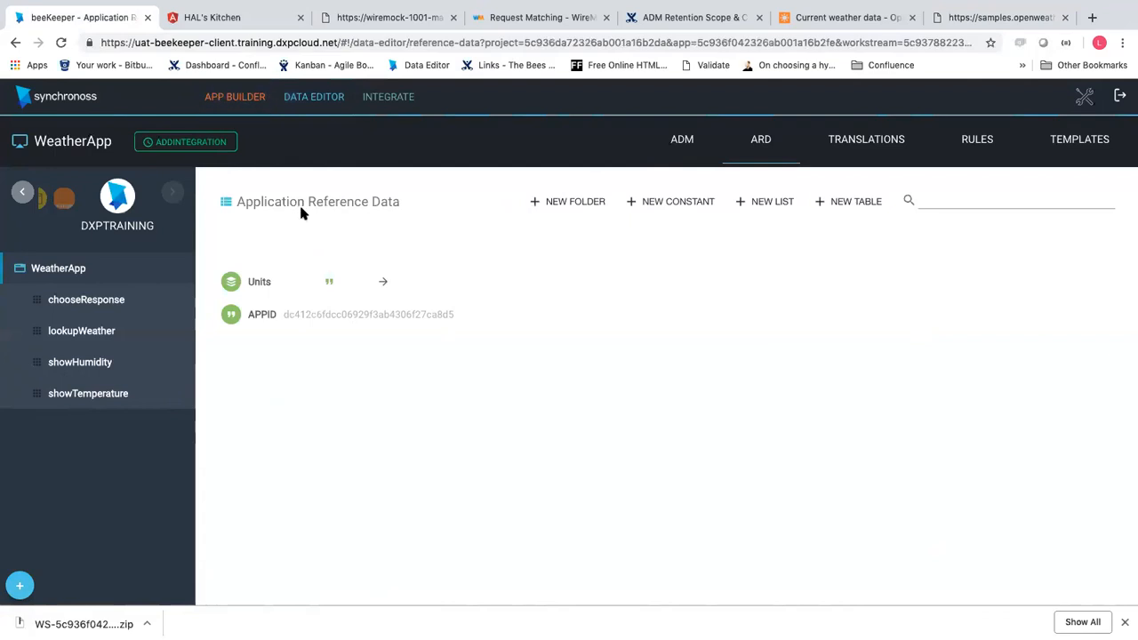
# Glance at HAL's Kitchen, then open lookupWeather's design with getCityWeather and showDaylightHours steps
pyautogui.click(243, 24)
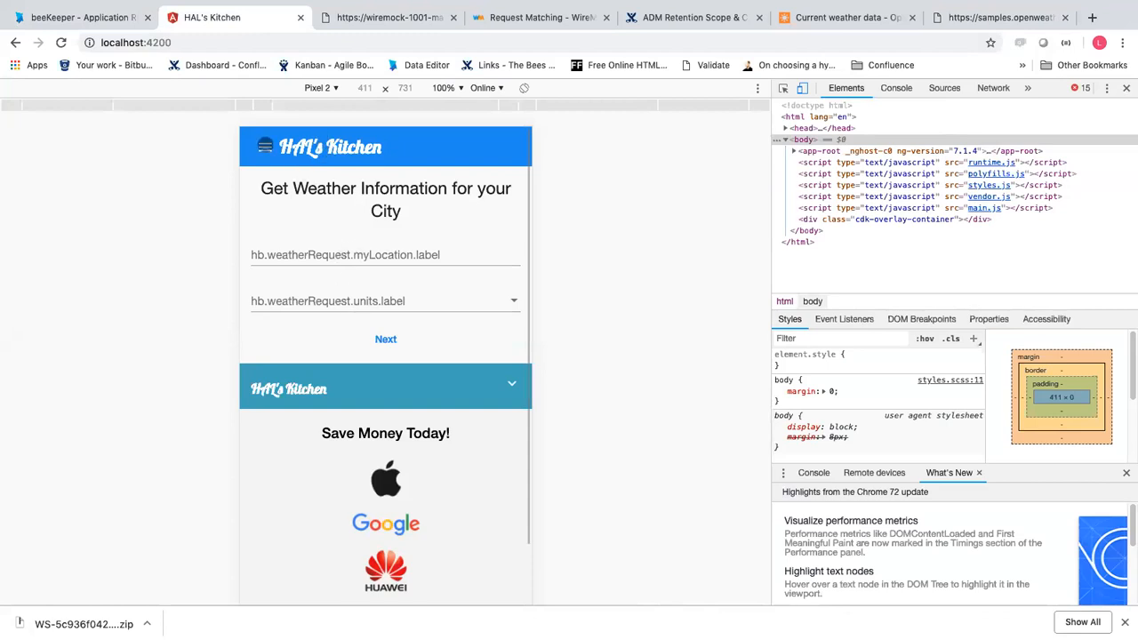
pyautogui.click(114, 20)
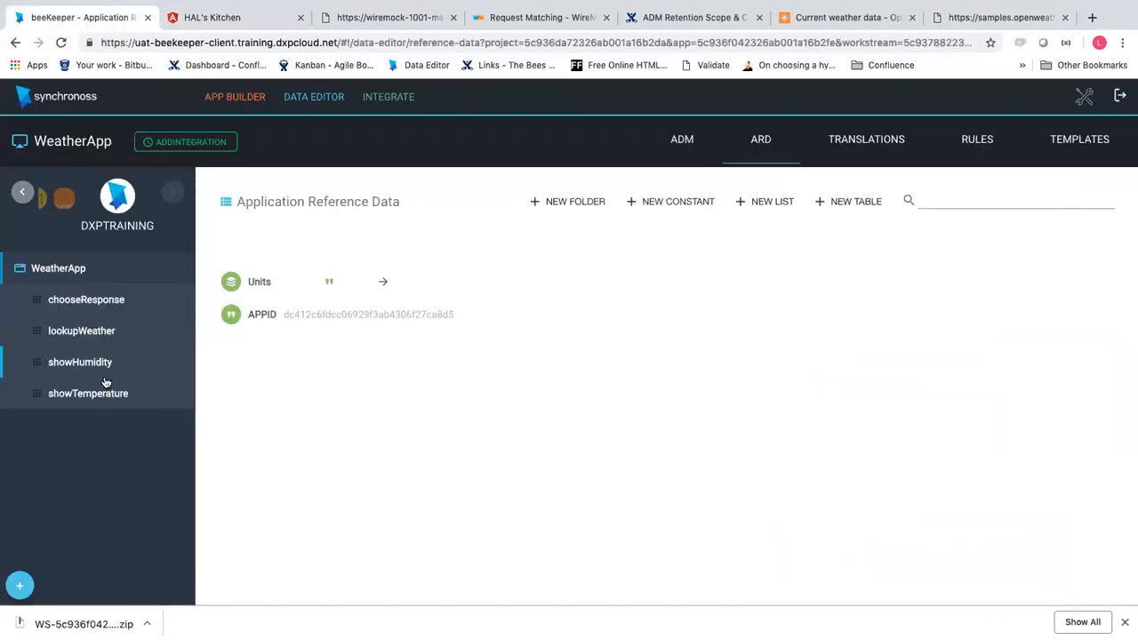
pyautogui.click(101, 335)
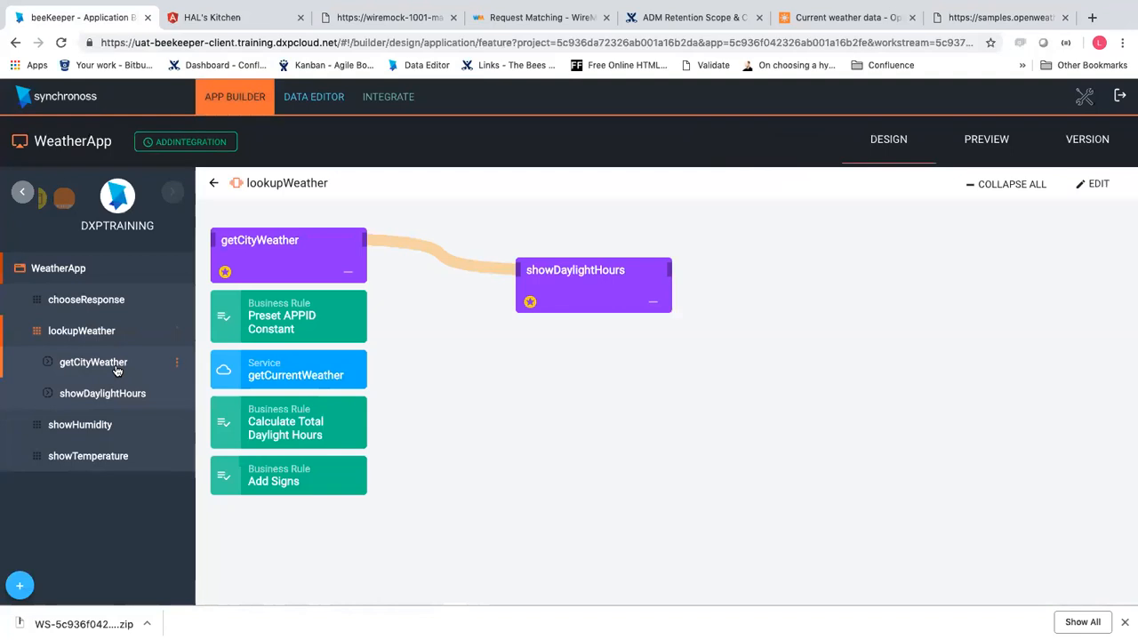
# Open getCityWeather and expand its weatherRequest profile showing APPID, myLocation and units
pyautogui.click(98, 362)
pyautogui.click(316, 343)
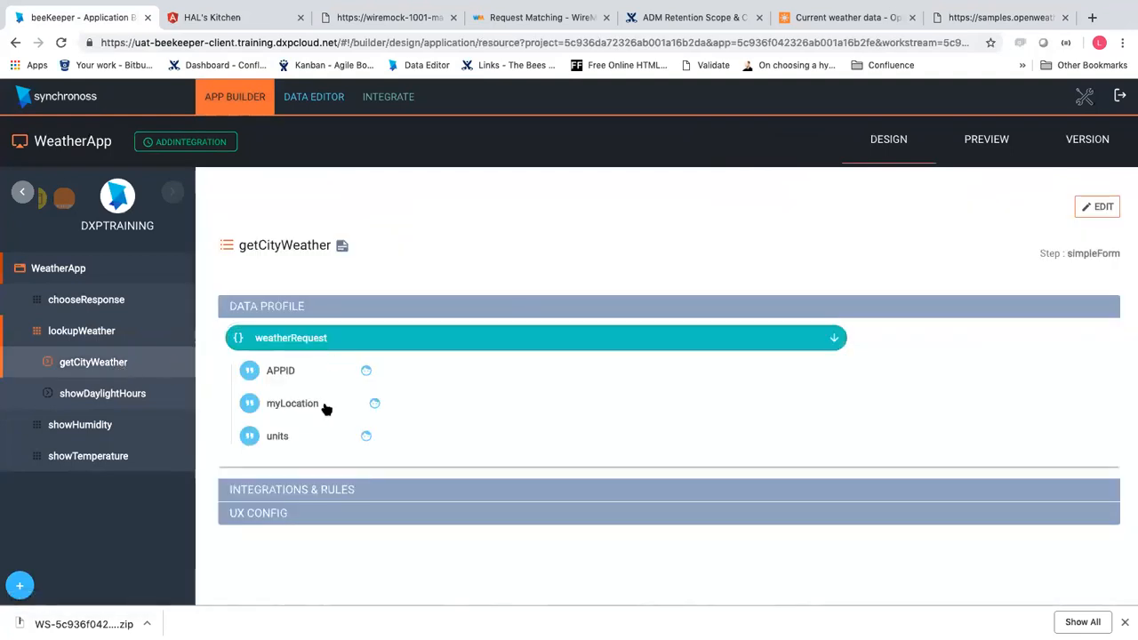
pyautogui.moveTo(317, 447)
pyautogui.moveTo(287, 372)
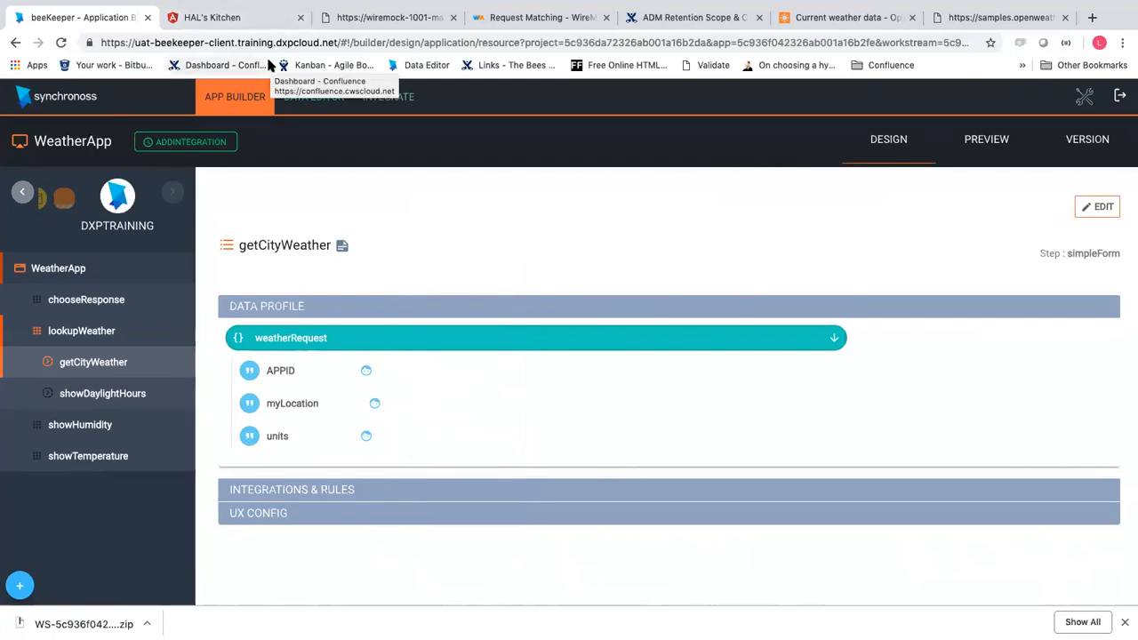
# Enter London, UK as the location in the HAL's Kitchen weather form
pyautogui.click(247, 24)
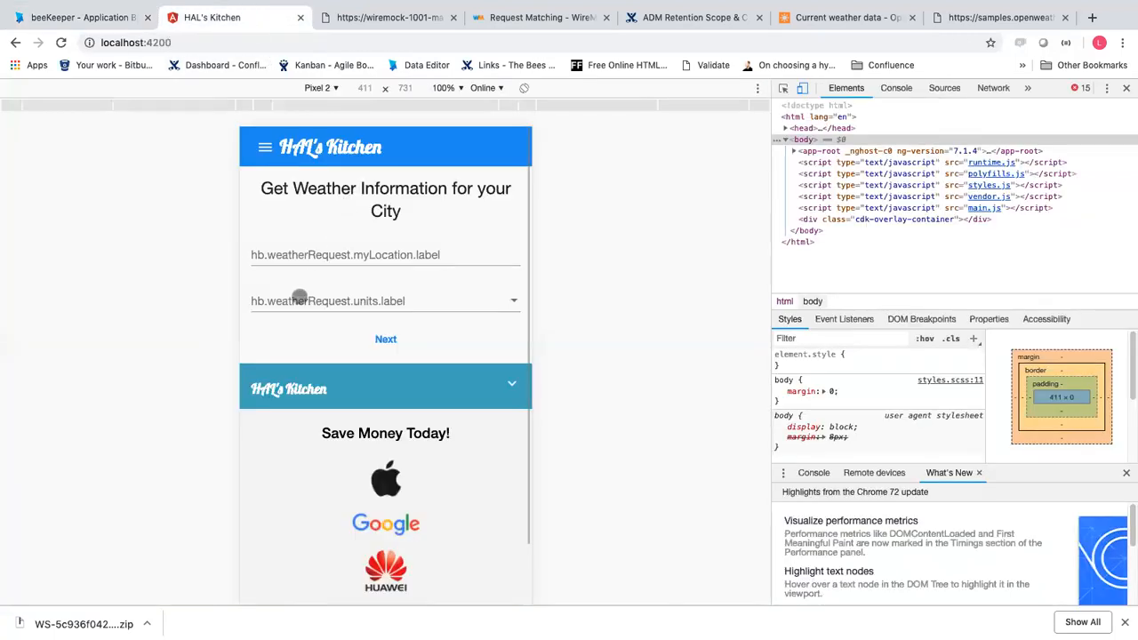
pyautogui.click(314, 254)
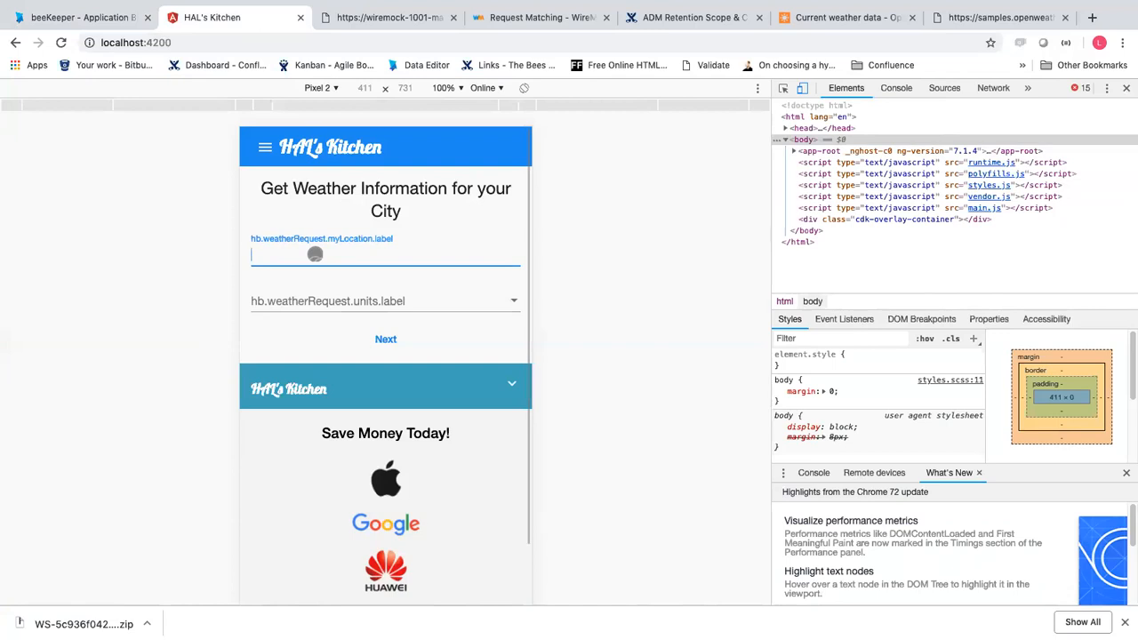
pyautogui.write('Lo')
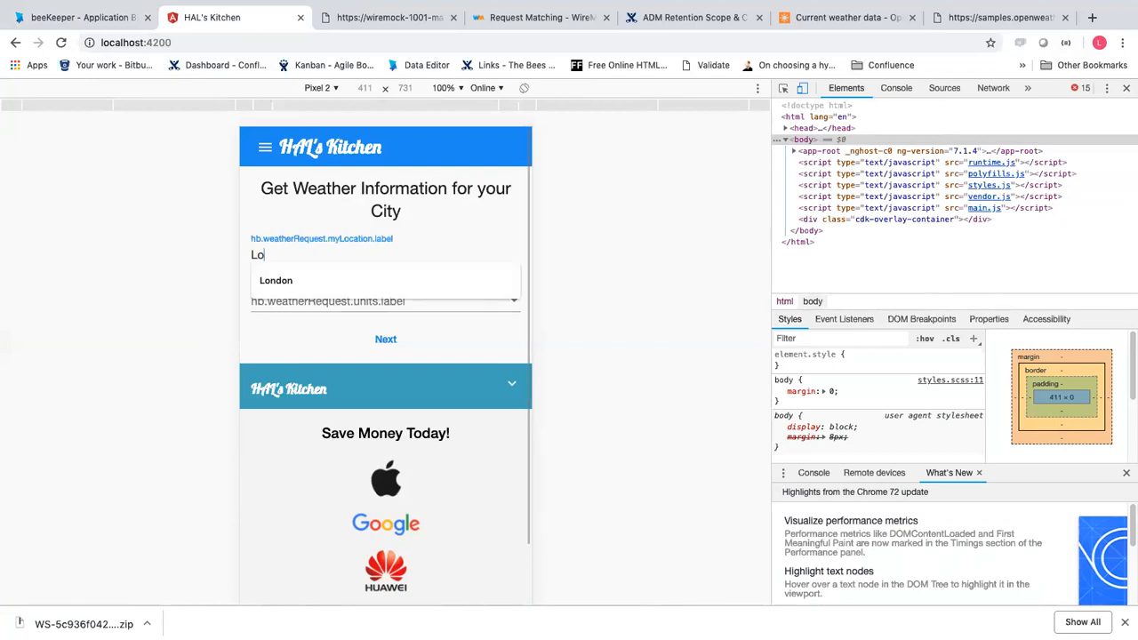
pyautogui.write('ndon')
pyautogui.click(324, 280)
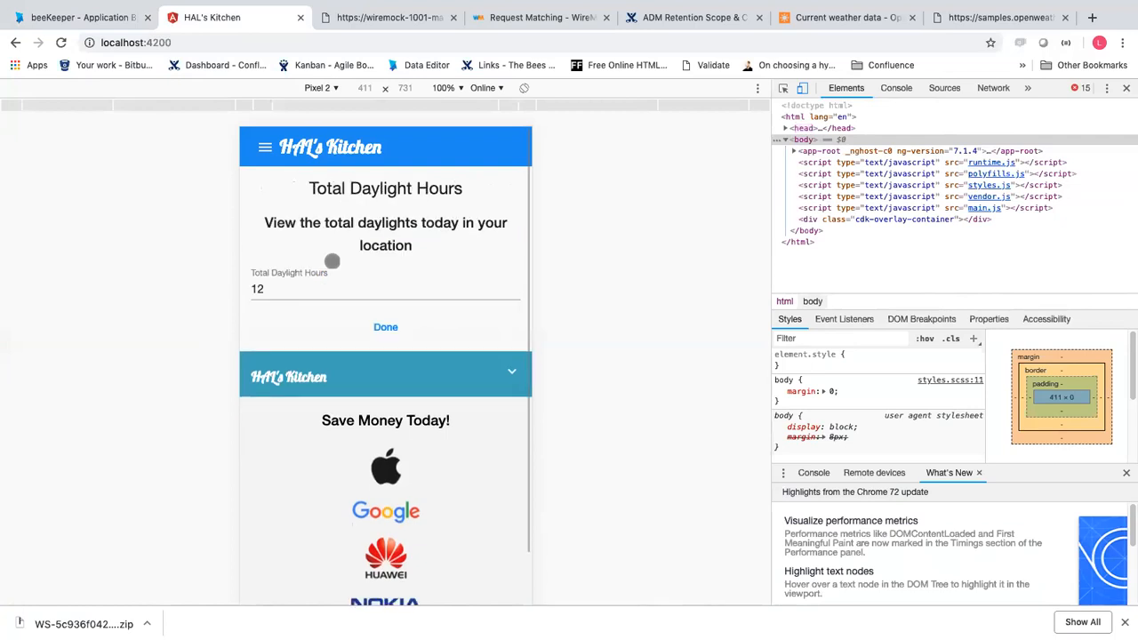
pyautogui.click(311, 149)
pyautogui.click(295, 249)
pyautogui.write('London, UK')
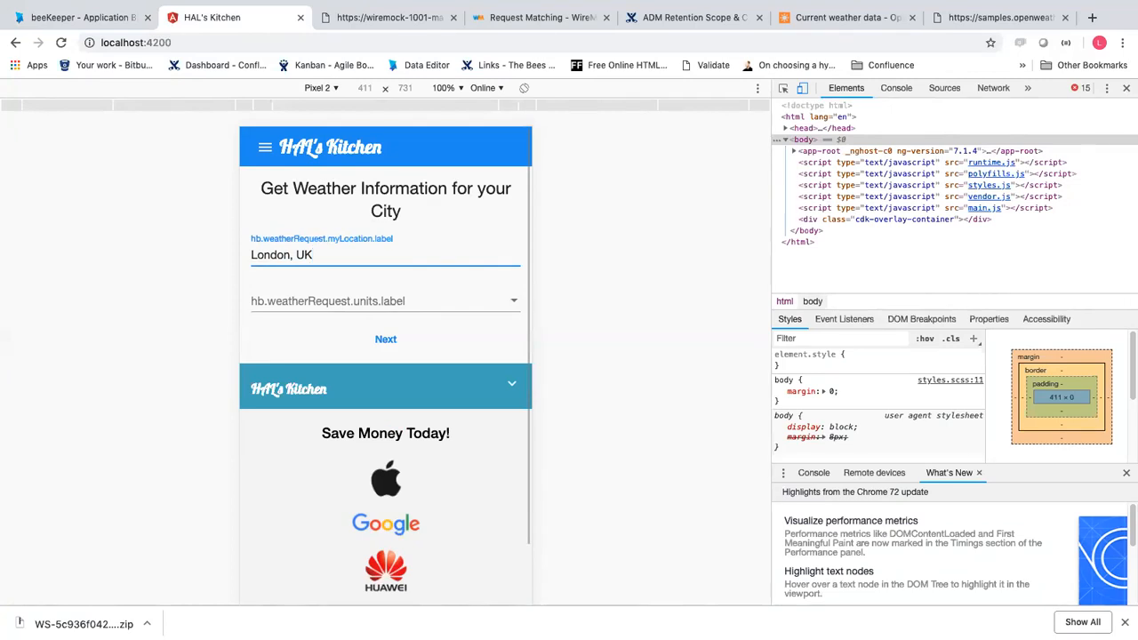
# Choose Metric units and submit to get 12 Total Daylight Hours, then return to beeKeeper
pyautogui.click(288, 300)
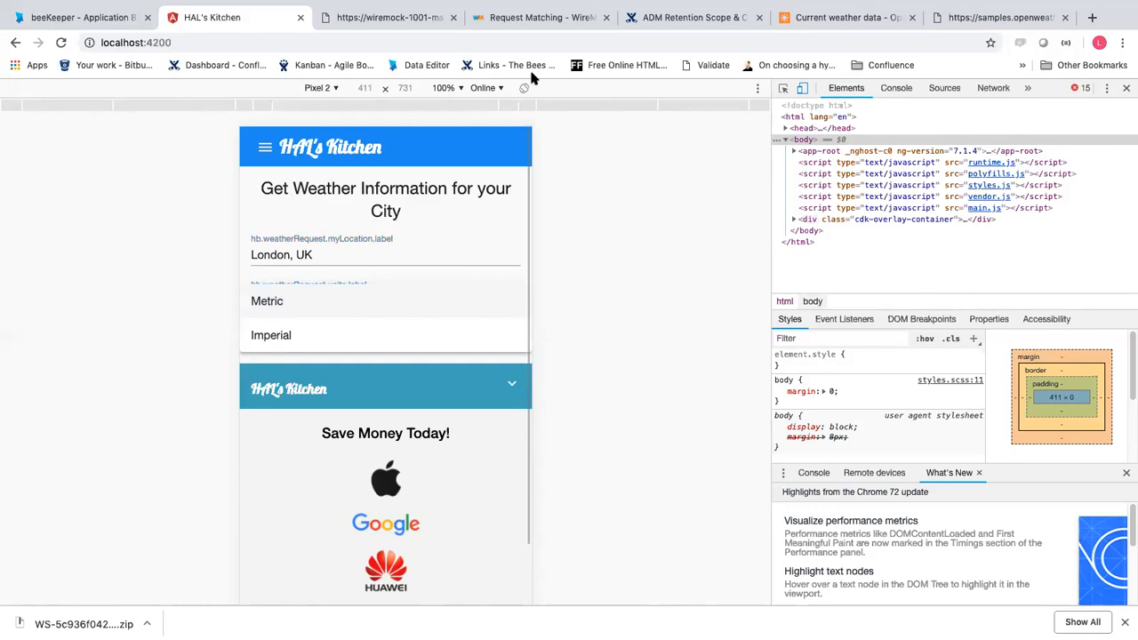
pyautogui.click(870, 17)
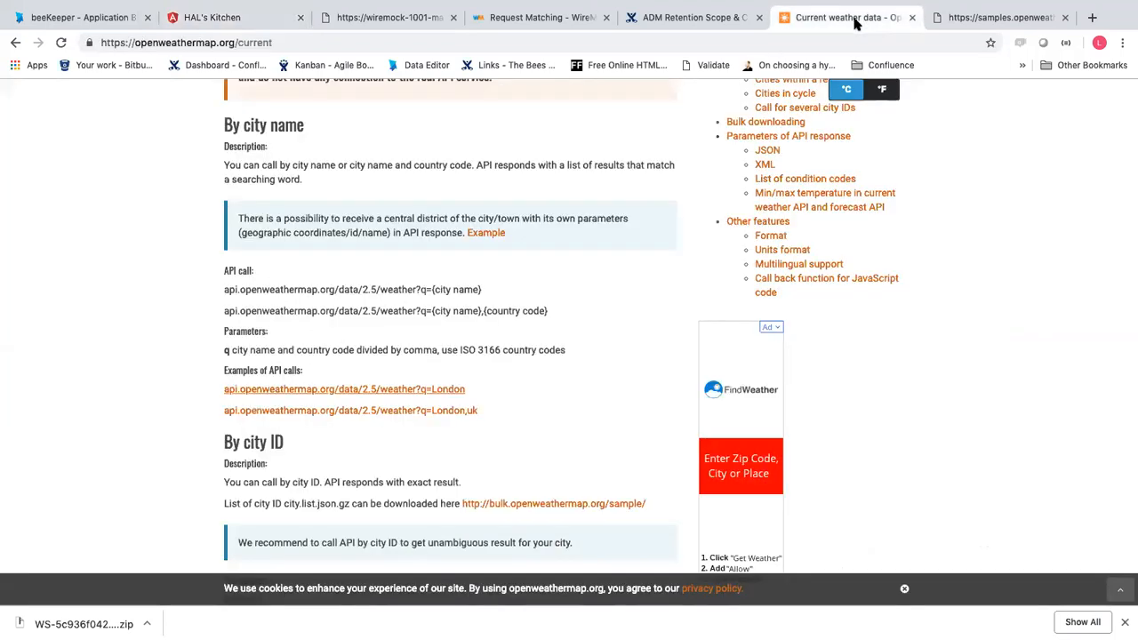
pyautogui.click(249, 19)
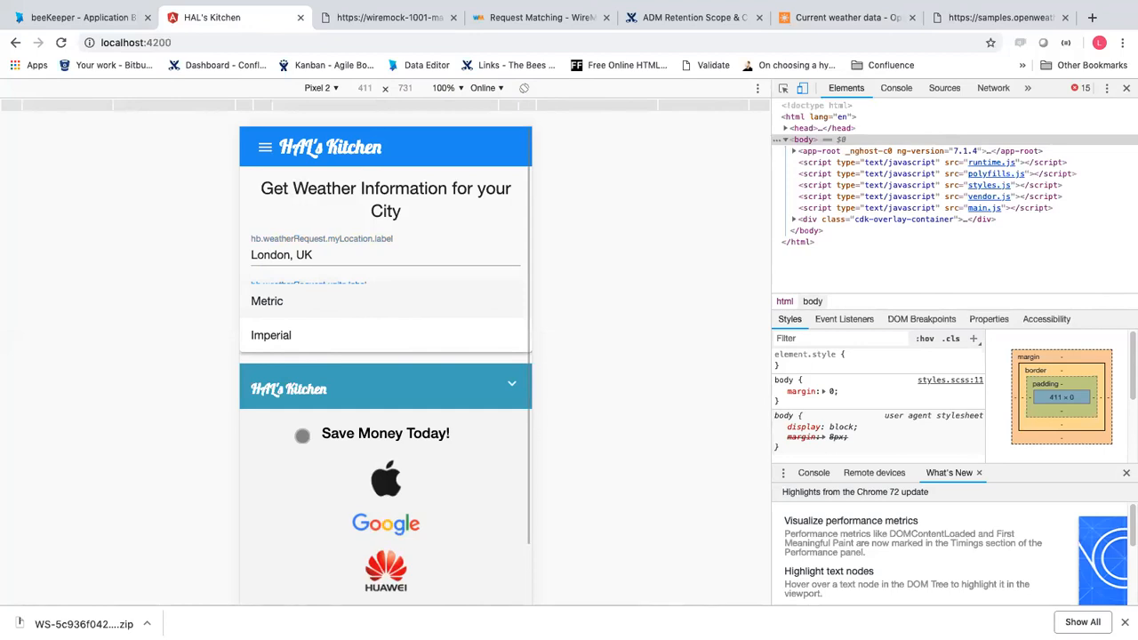
pyautogui.click(269, 297)
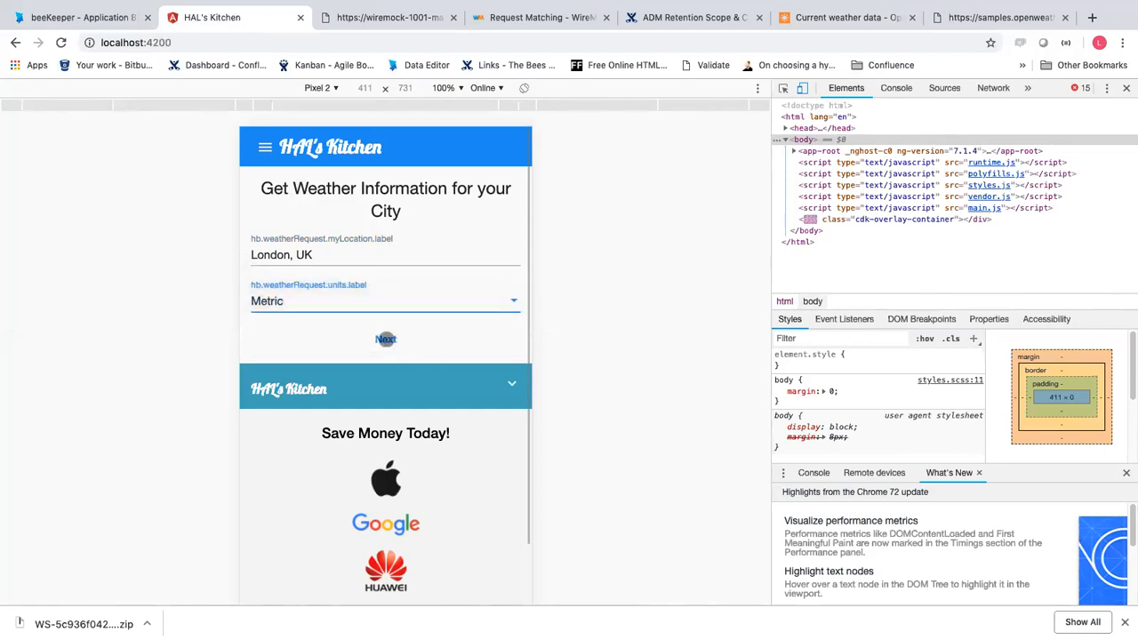
pyautogui.click(385, 338)
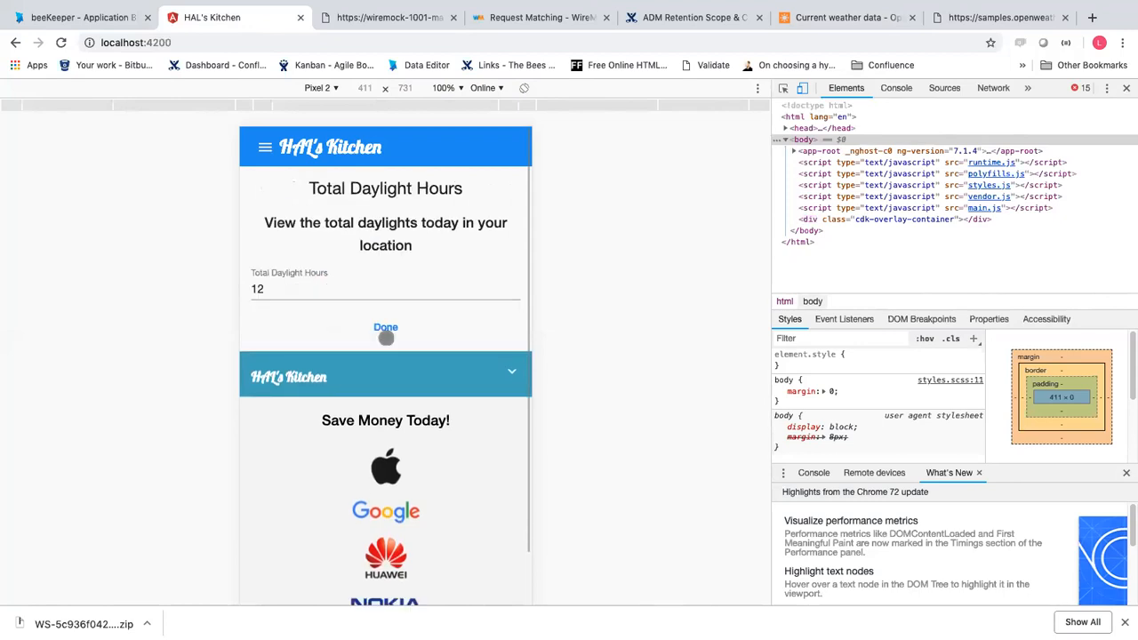
pyautogui.click(89, 16)
# Compare the showDaylightHours and getCityWeather steps, then show getCityWeather's integrations and rules
pyautogui.click(117, 397)
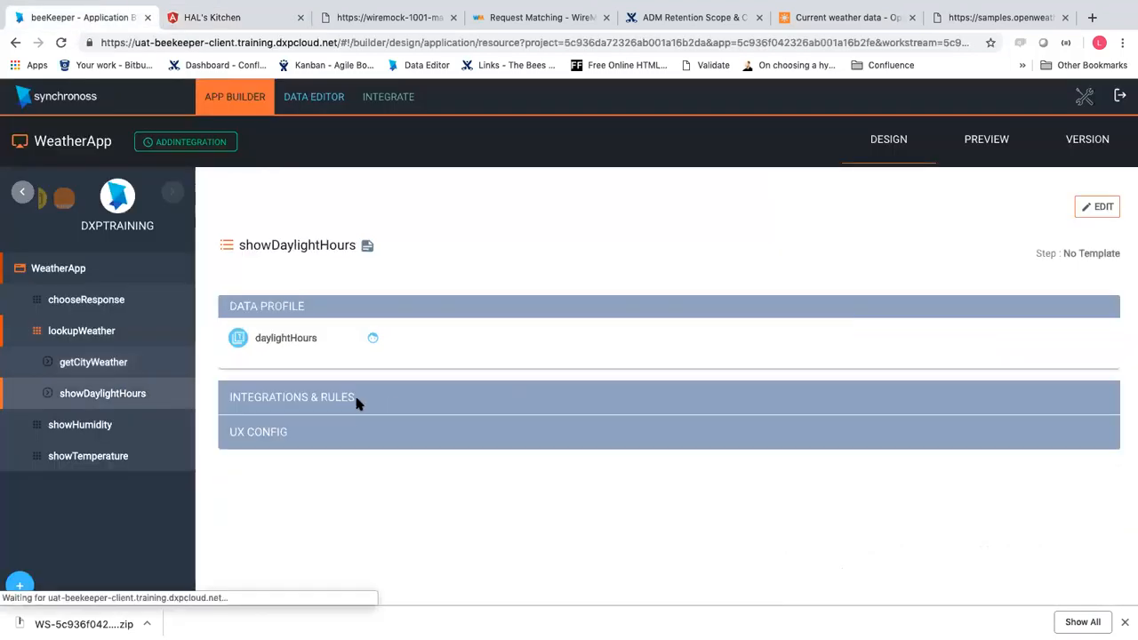
pyautogui.click(118, 370)
pyautogui.click(106, 386)
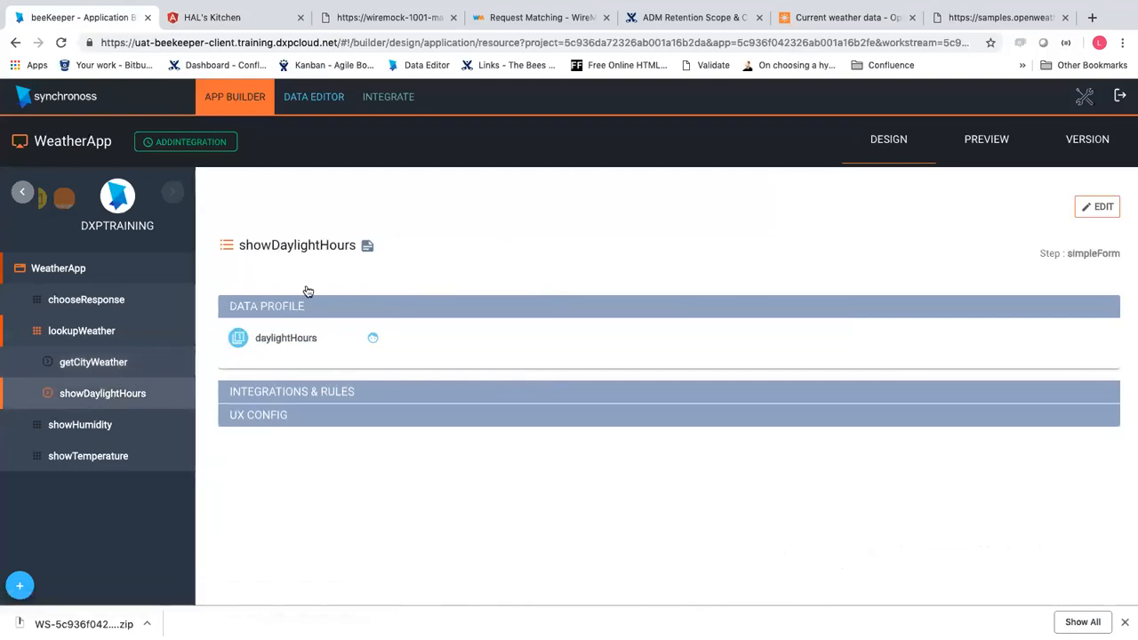
pyautogui.click(87, 361)
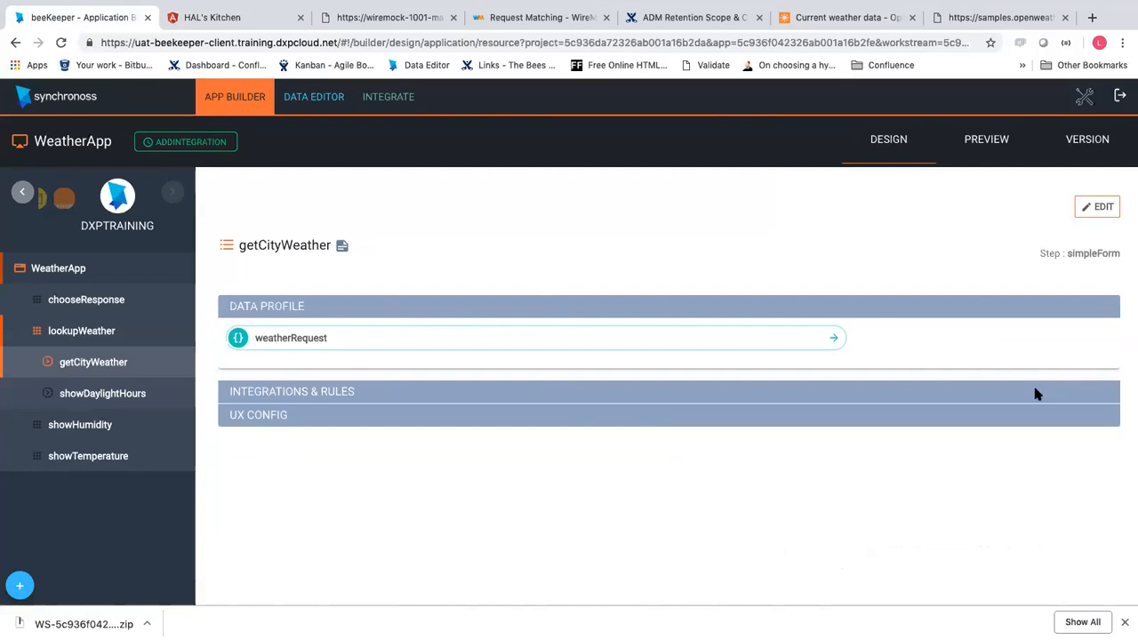
pyautogui.click(1034, 391)
pyautogui.scroll(-3, 533, 498)
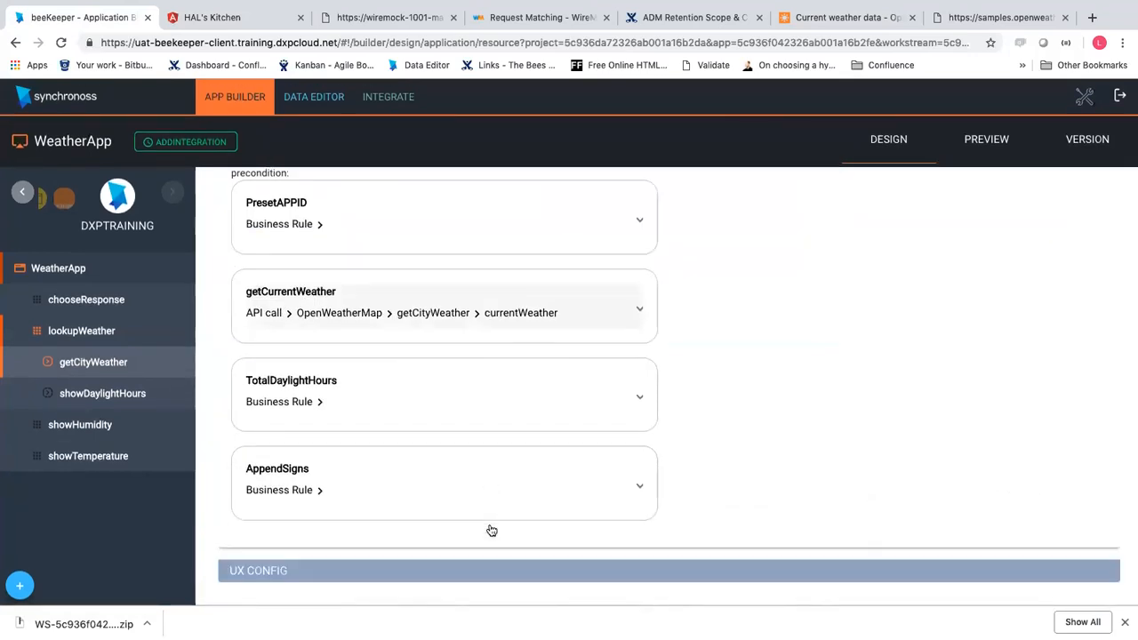
pyautogui.scroll(3, 795, 295)
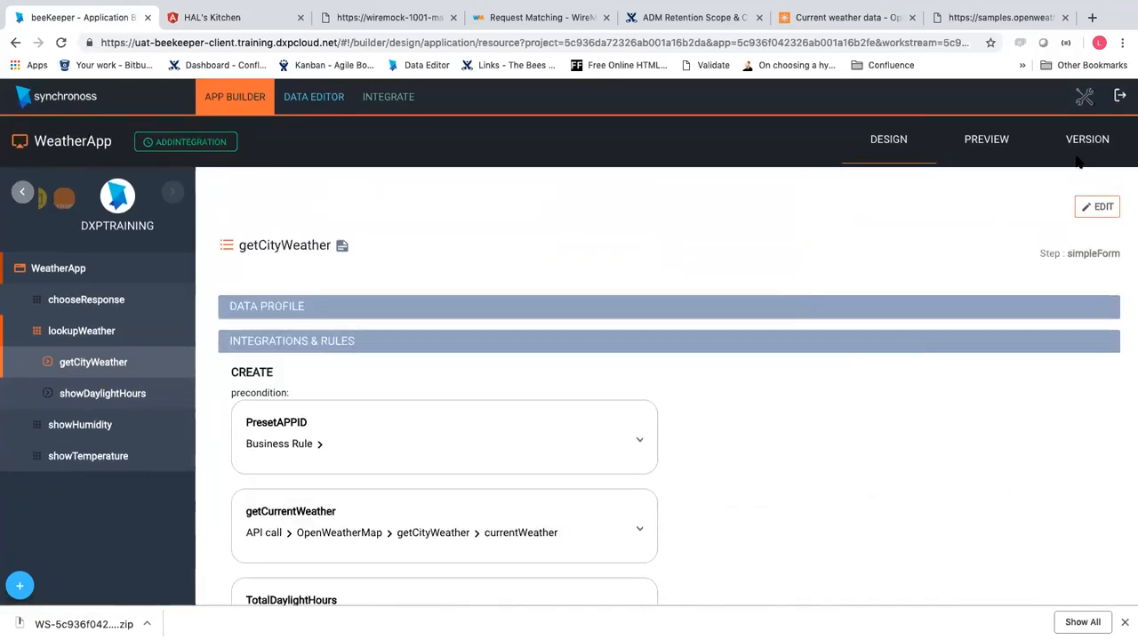
# Open the Calculate Total Daylight Hours rule from getCityWeather's CREATE rules in edit mode
pyautogui.click(1103, 208)
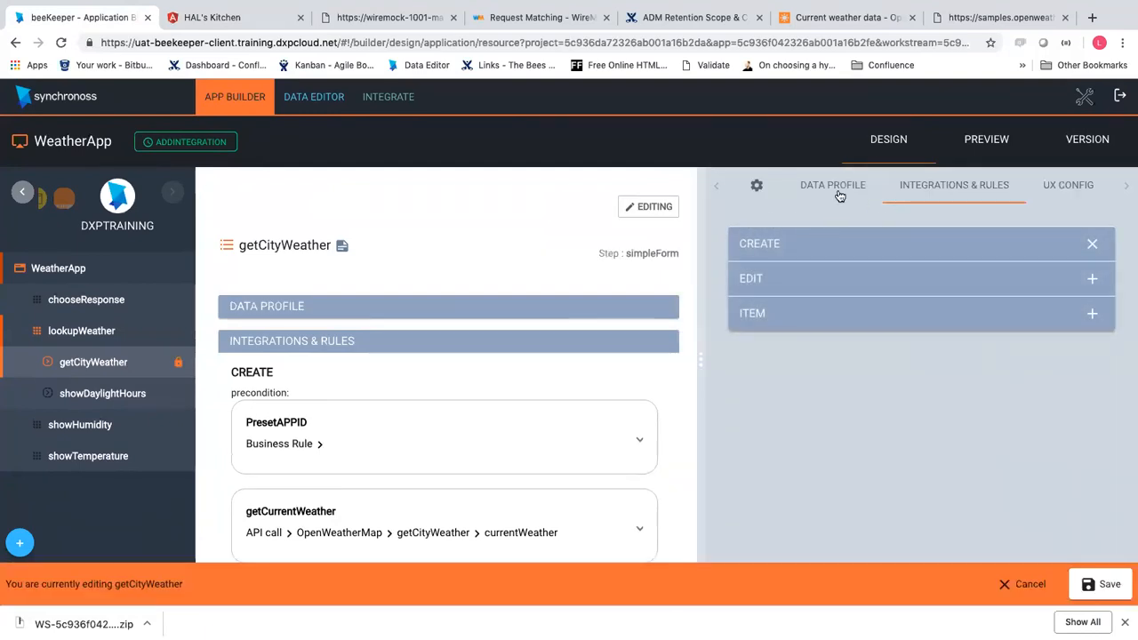
pyautogui.scroll(-3, 449, 488)
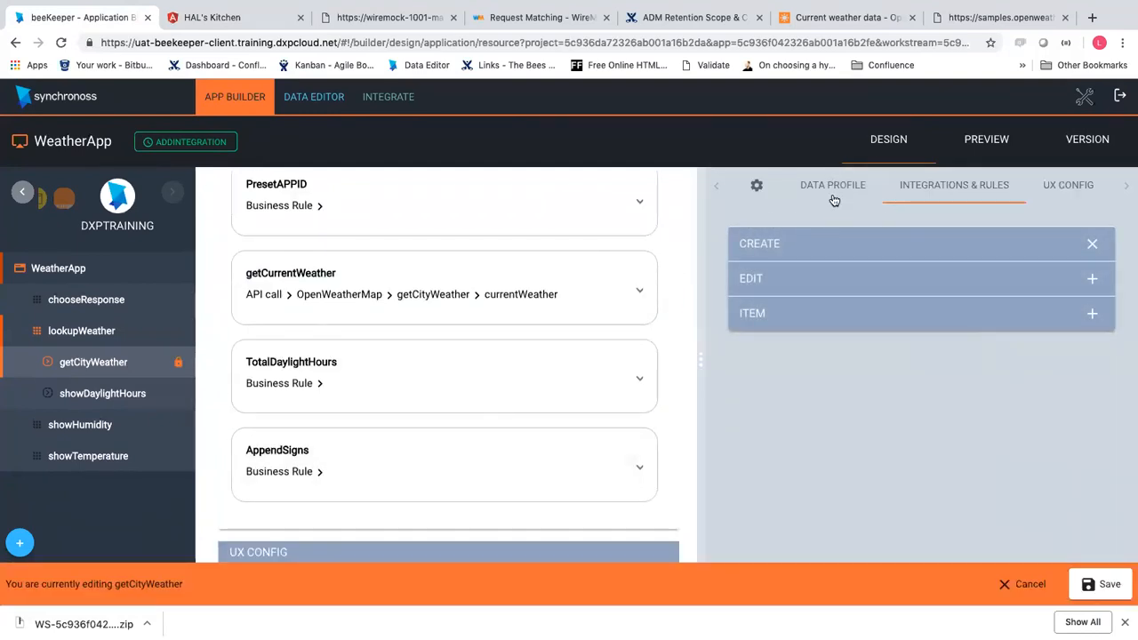
pyautogui.click(864, 250)
pyautogui.scroll(-10, 833, 414)
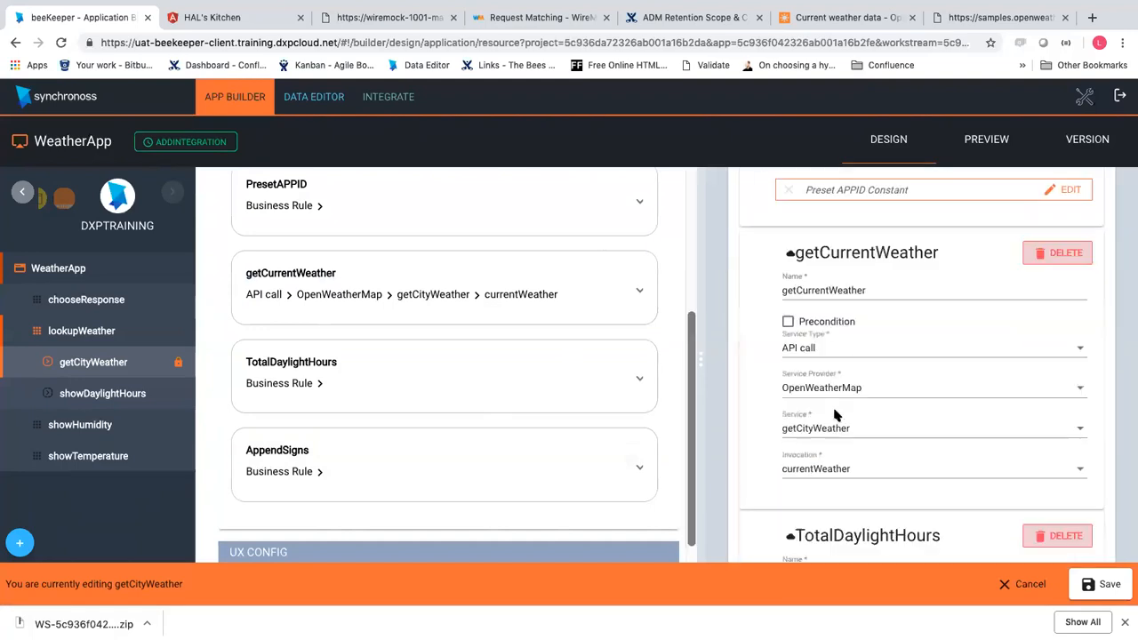
pyautogui.scroll(2, 942, 355)
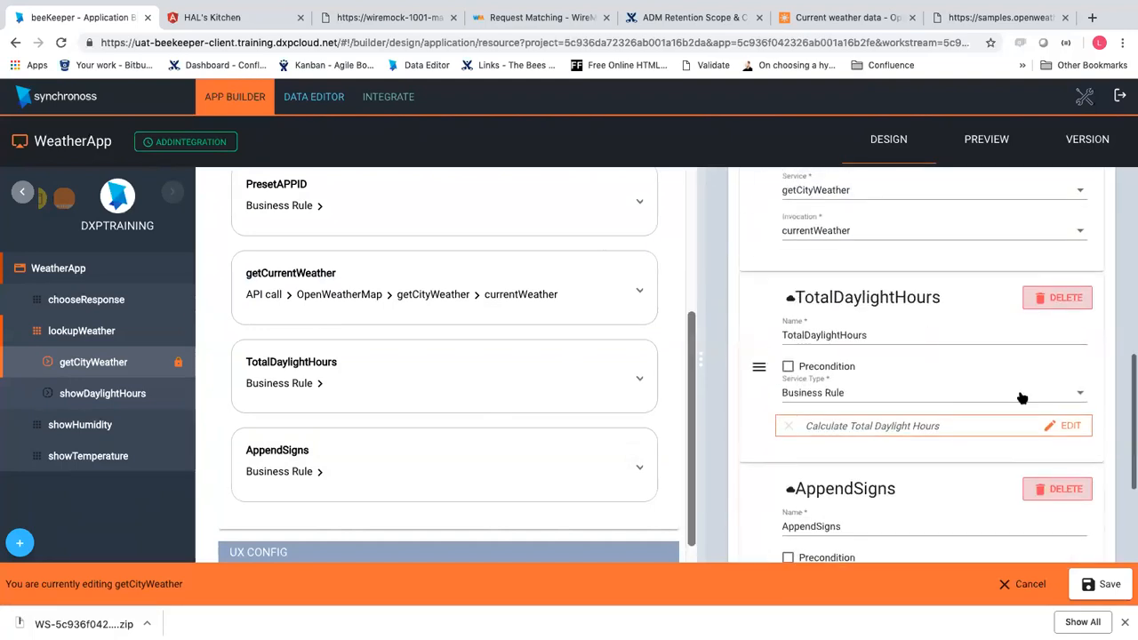
pyautogui.click(1062, 426)
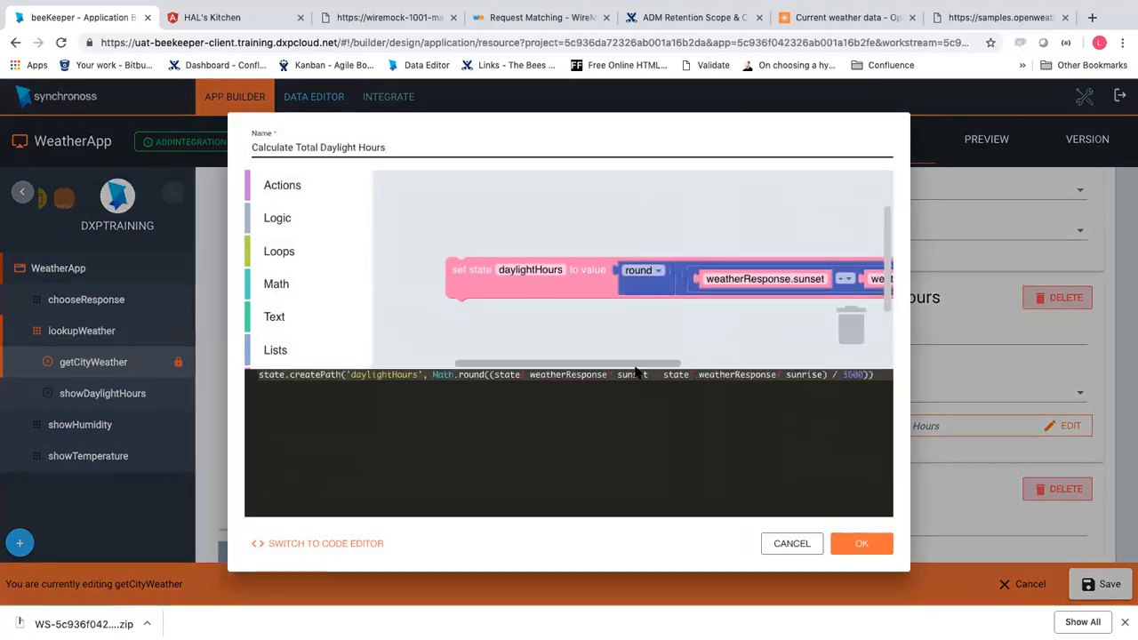
pyautogui.moveTo(634, 363); pyautogui.dragTo(729, 364)
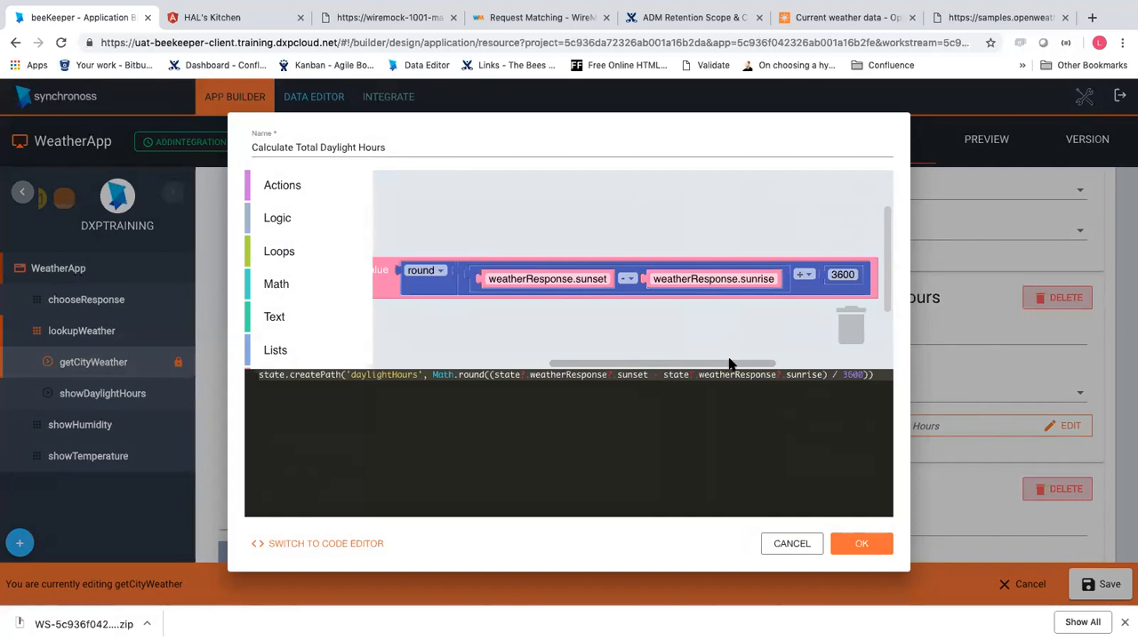
# Close the rule editor and discard unsaved getCityWeather edits, returning to the WeatherApp flow
pyautogui.click(803, 547)
pyautogui.click(1022, 587)
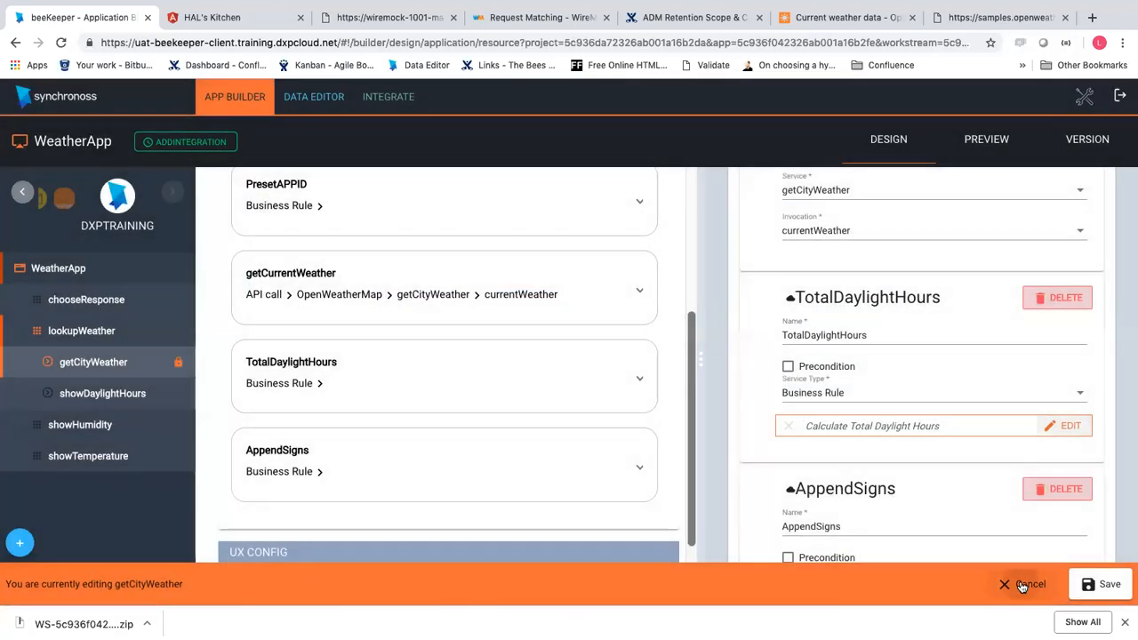
pyautogui.click(563, 383)
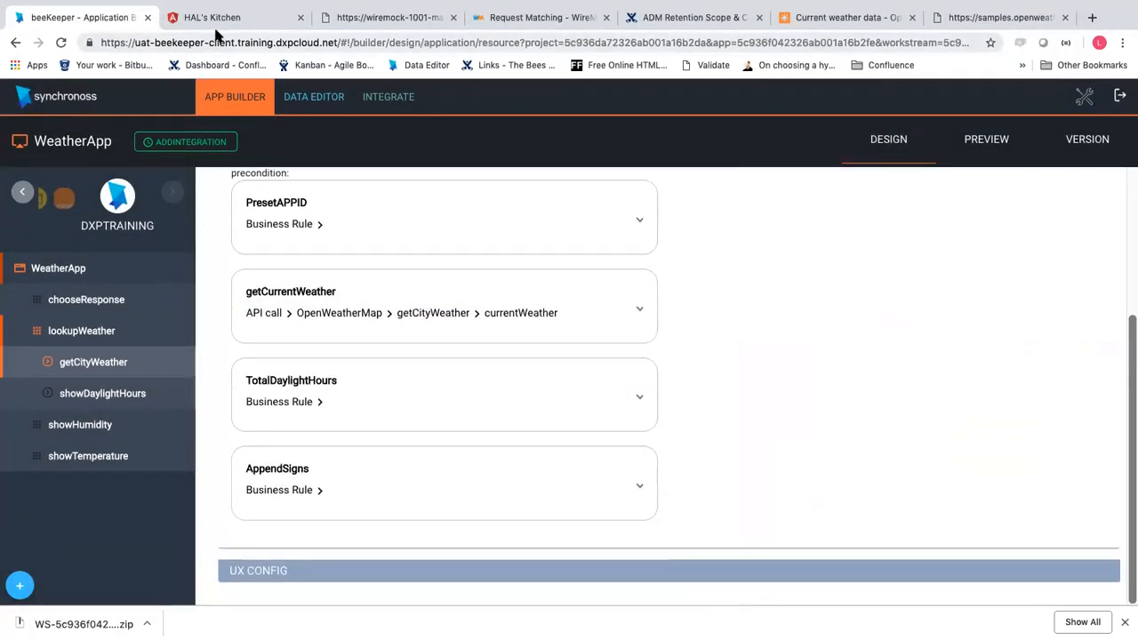
pyautogui.click(60, 268)
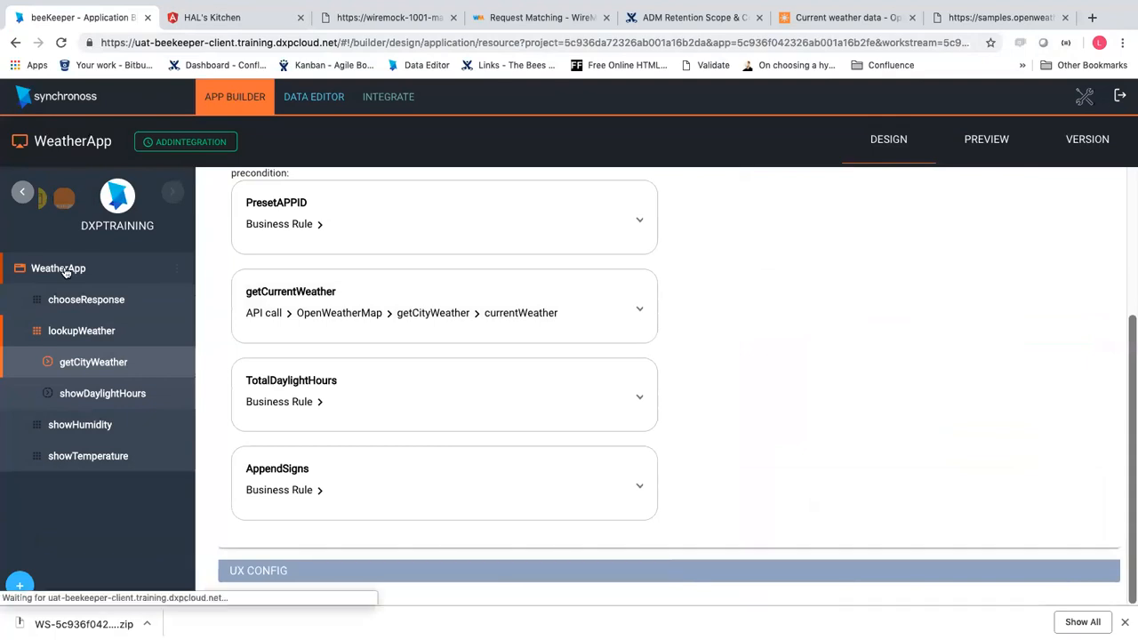
# Glance at lookupWeather's steps and the WeatherApp flow, then return to HAL's Kitchen's response page
pyautogui.click(85, 331)
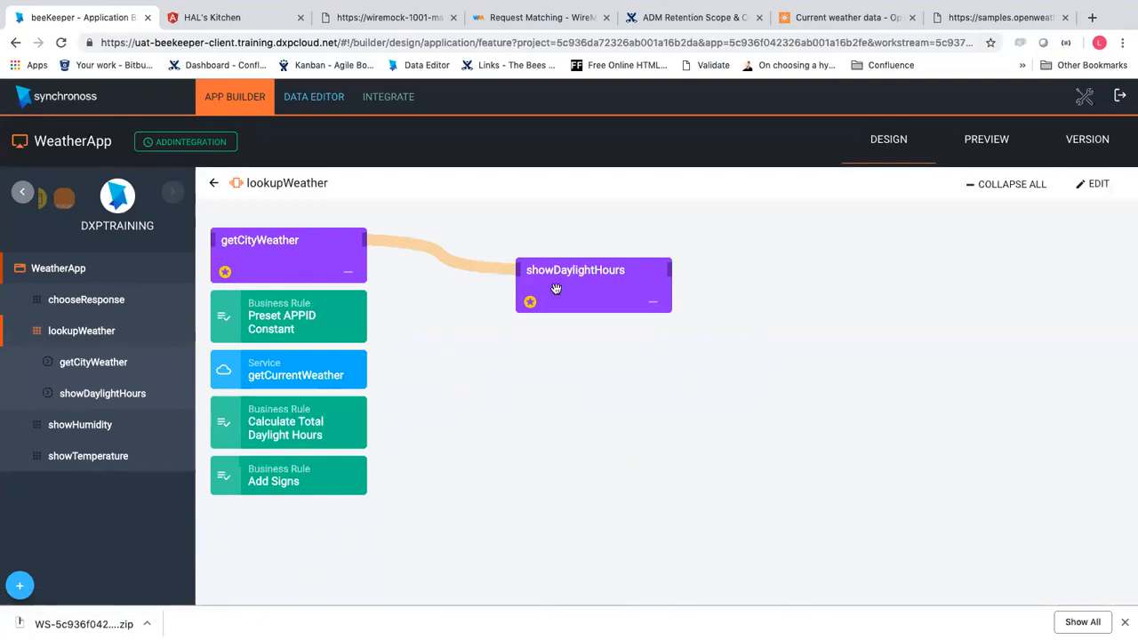
pyautogui.click(52, 270)
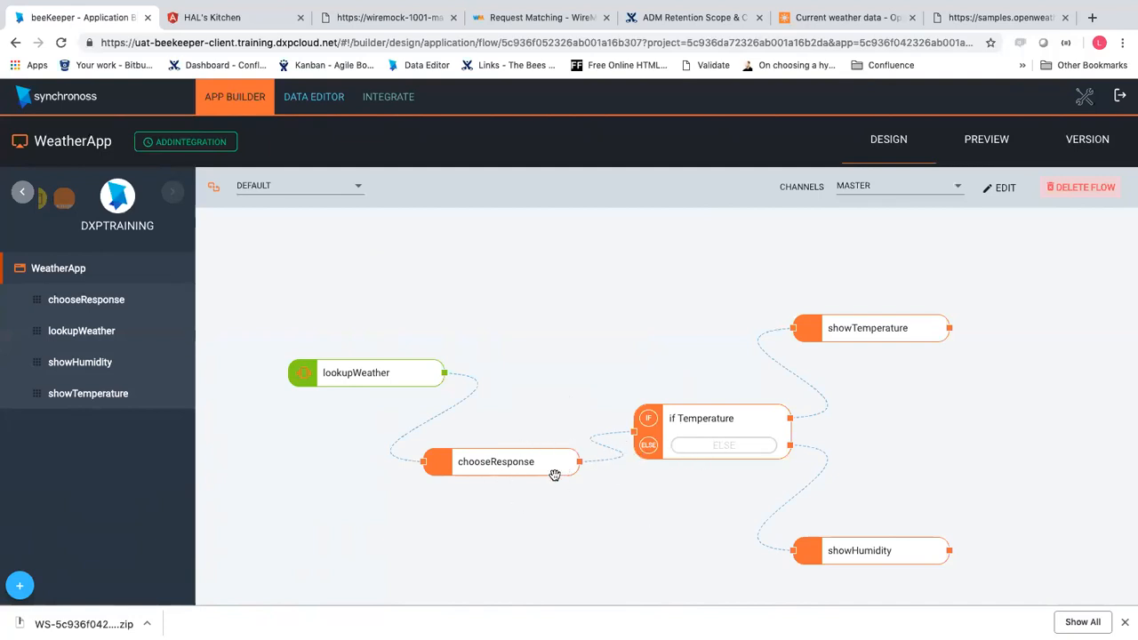
pyautogui.click(222, 16)
# View the Temperature results (min 11.67°C, max 15.56°C, current 13.55°C), then return to beeKeeper
pyautogui.click(381, 326)
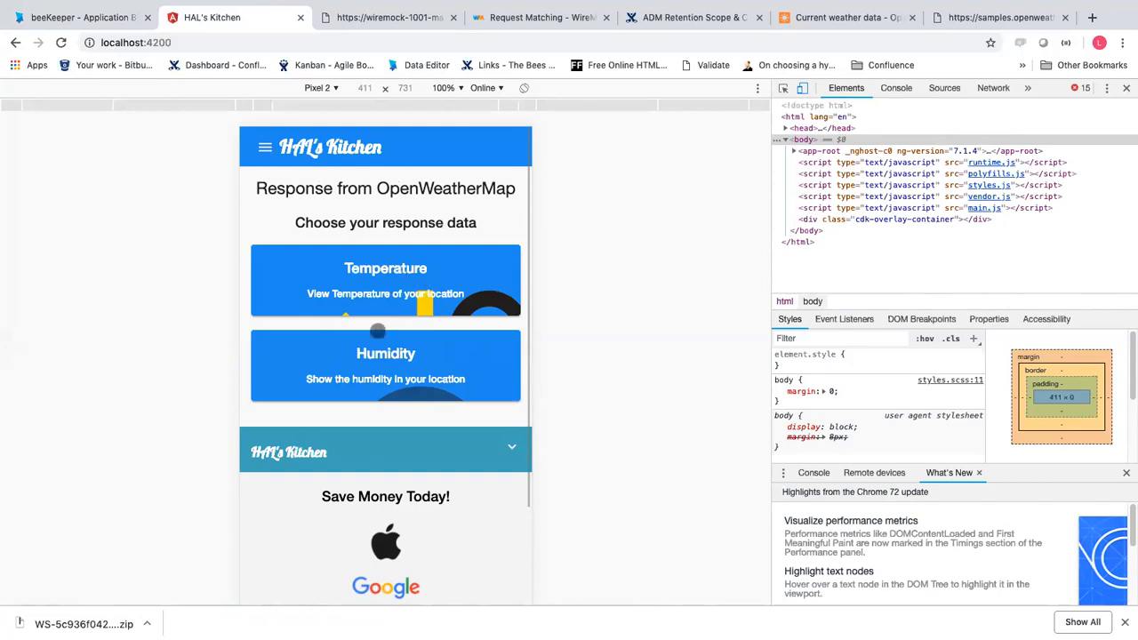
pyautogui.click(396, 283)
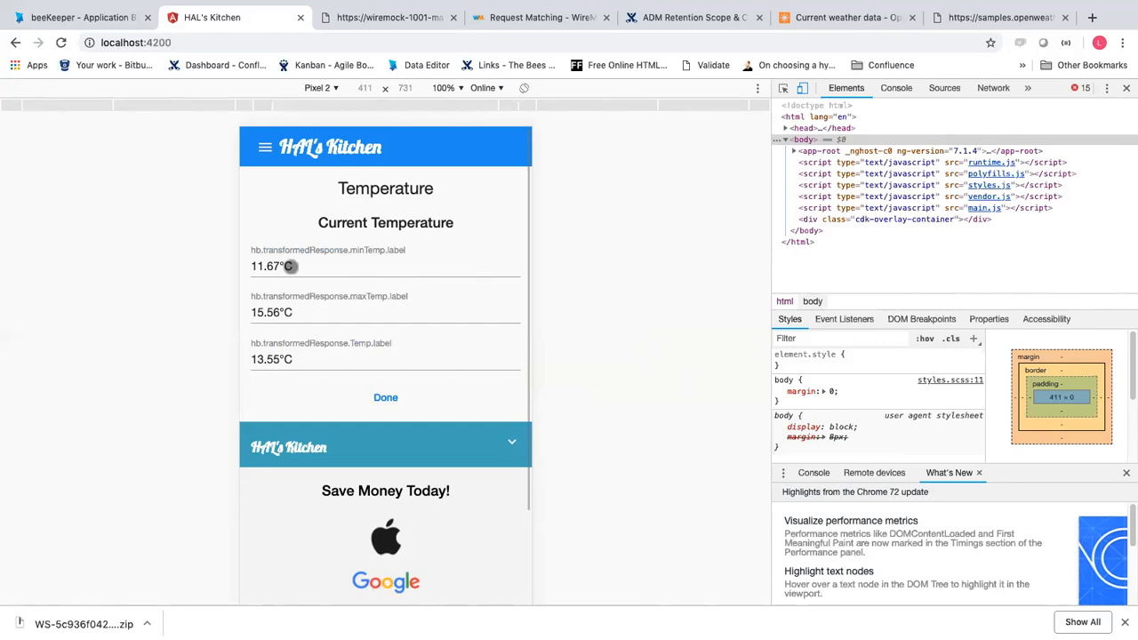
pyautogui.click(120, 11)
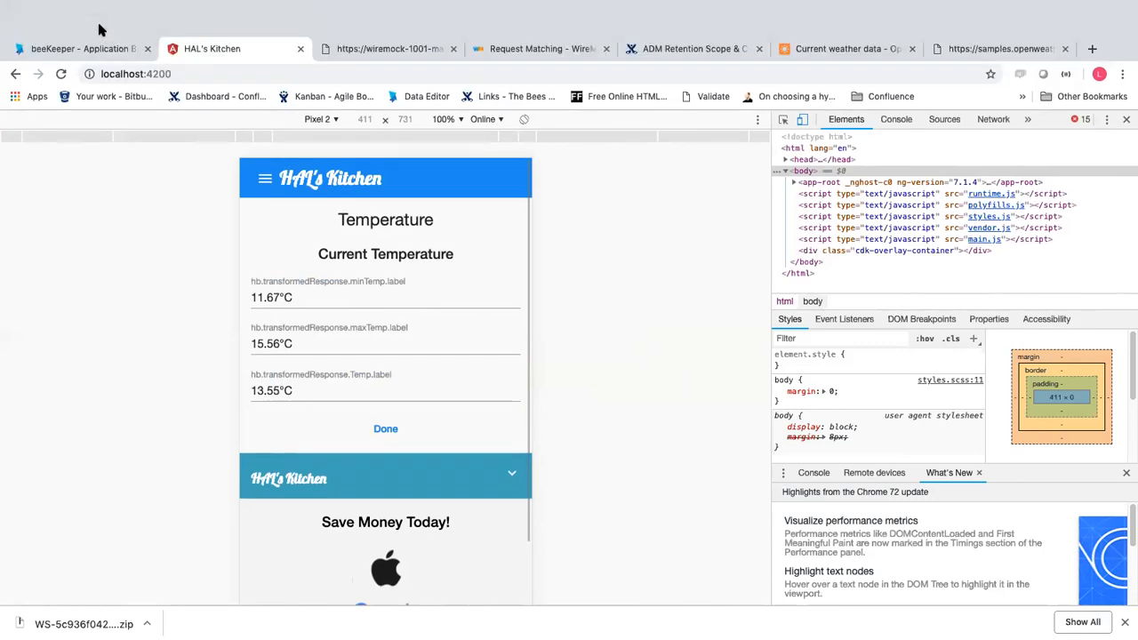
# Review the Celsius/Fahrenheit blocks of lookupWeather's Add Signs rule, cancel unchanged, and return to HAL's Kitchen
pyautogui.click(100, 336)
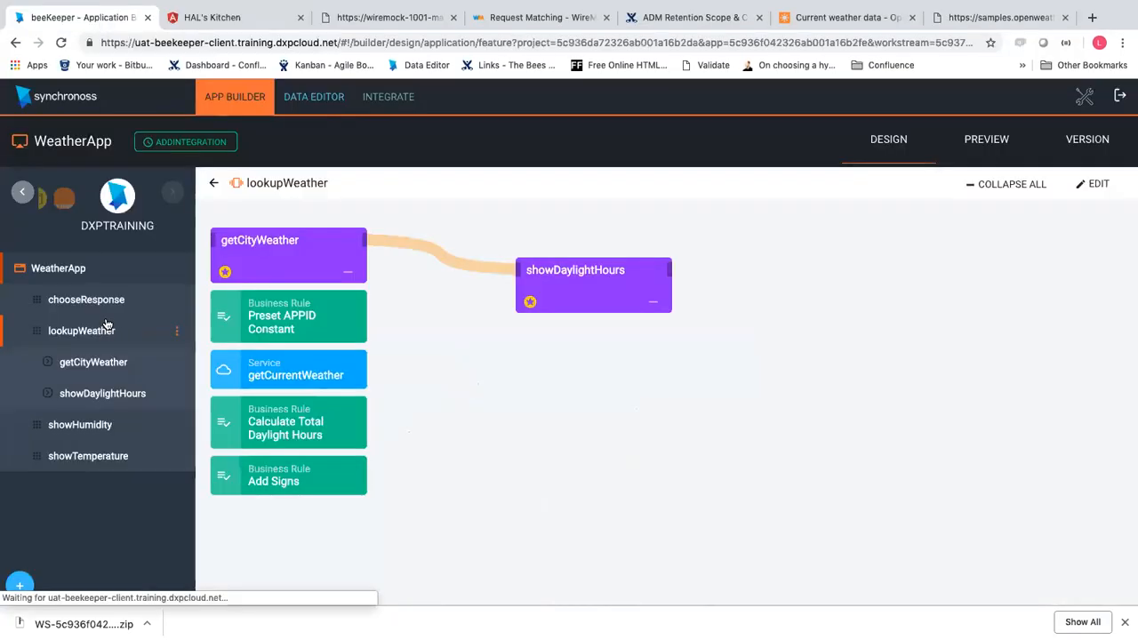
pyautogui.click(291, 480)
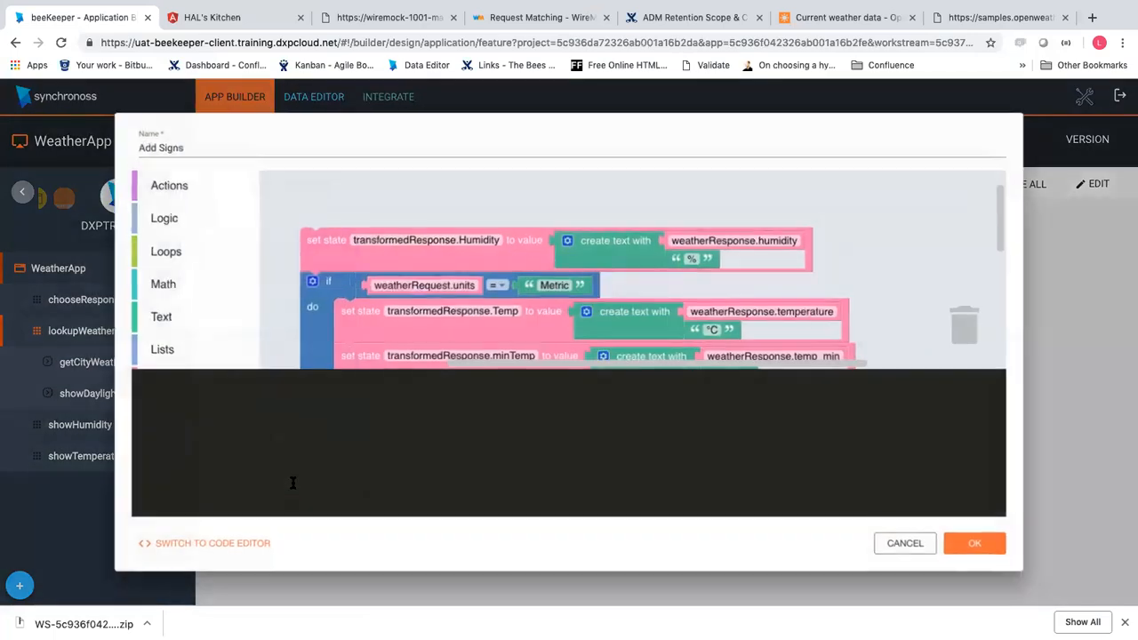
pyautogui.moveTo(996, 206); pyautogui.dragTo(999, 230)
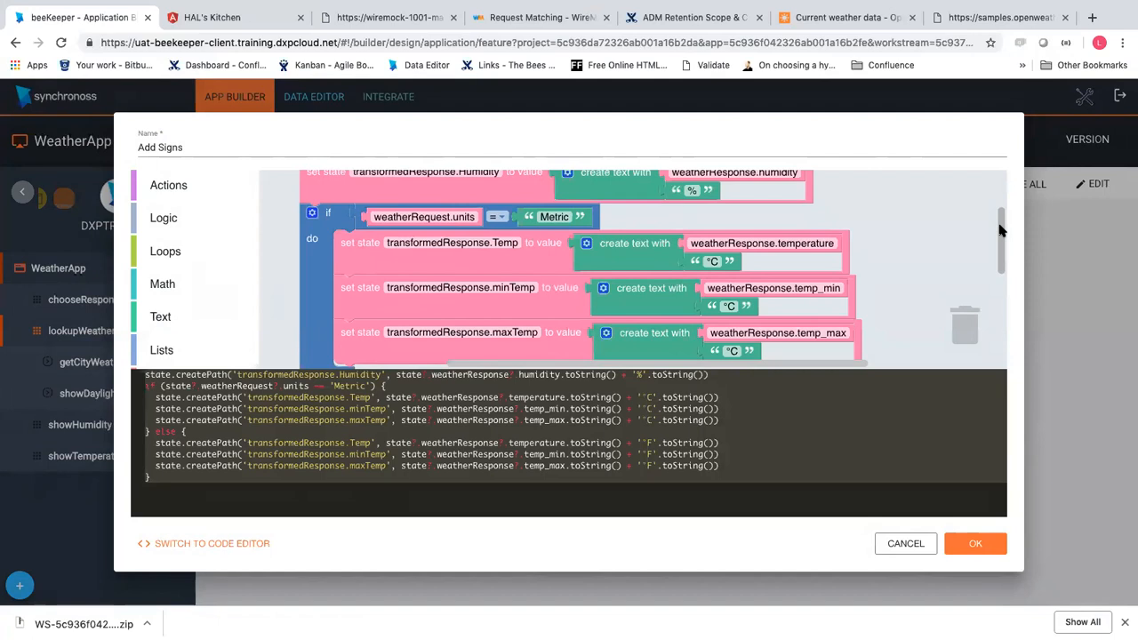
pyautogui.moveTo(999, 230); pyautogui.dragTo(1005, 270)
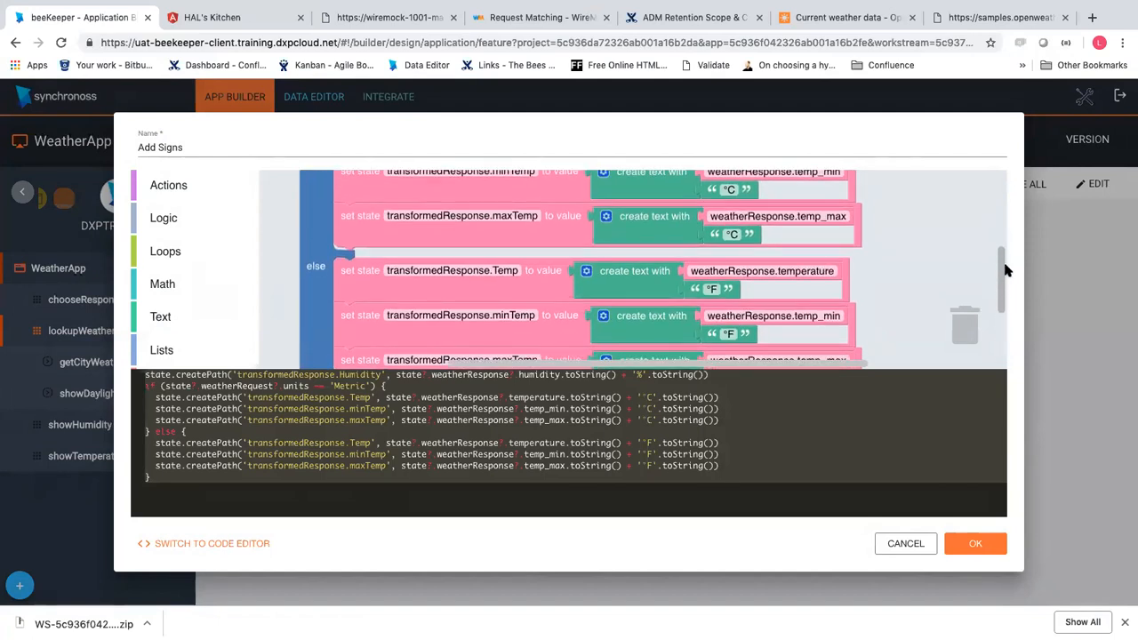
pyautogui.click(930, 541)
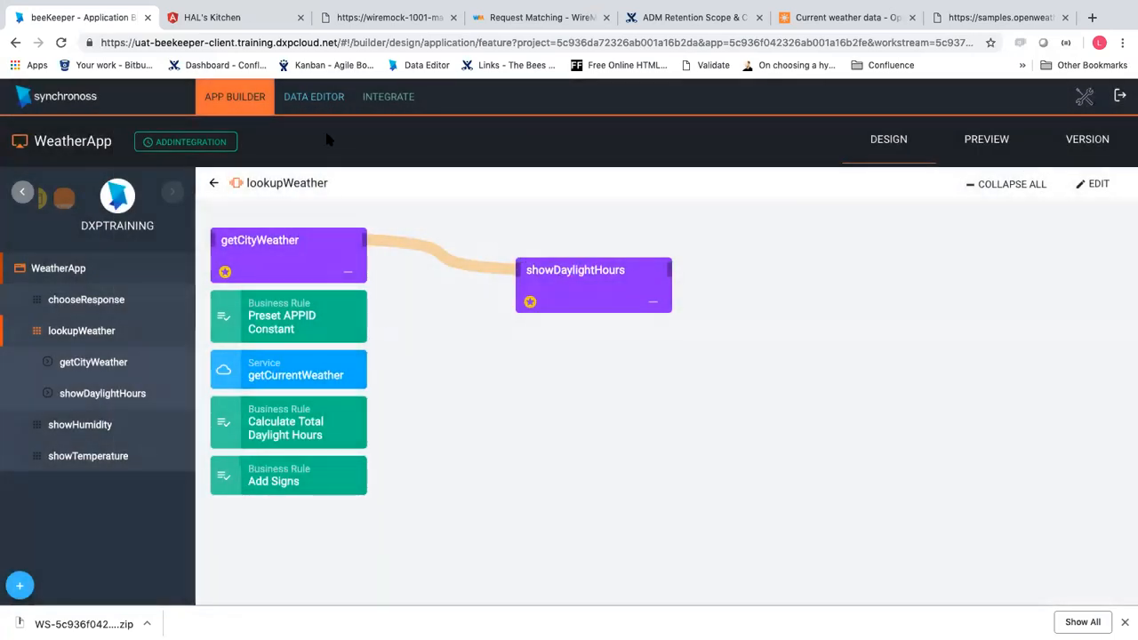
pyautogui.click(247, 20)
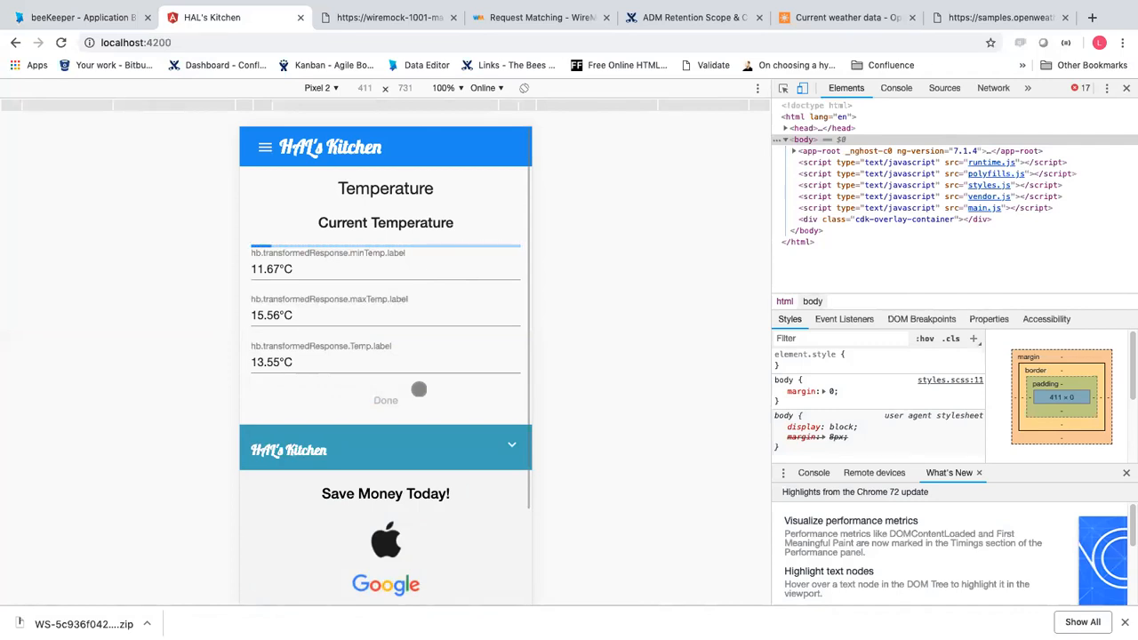
# Close the Temperature view with Done and show the WeatherApp flow diagram in beeKeeper
pyautogui.click(346, 147)
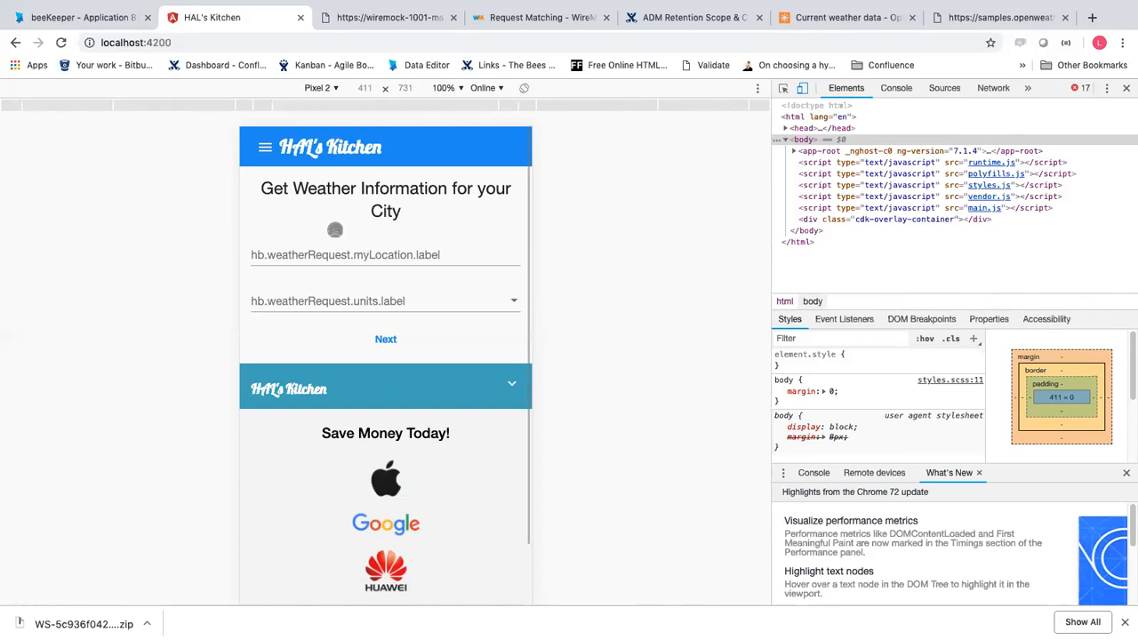
pyautogui.click(85, 17)
pyautogui.click(105, 271)
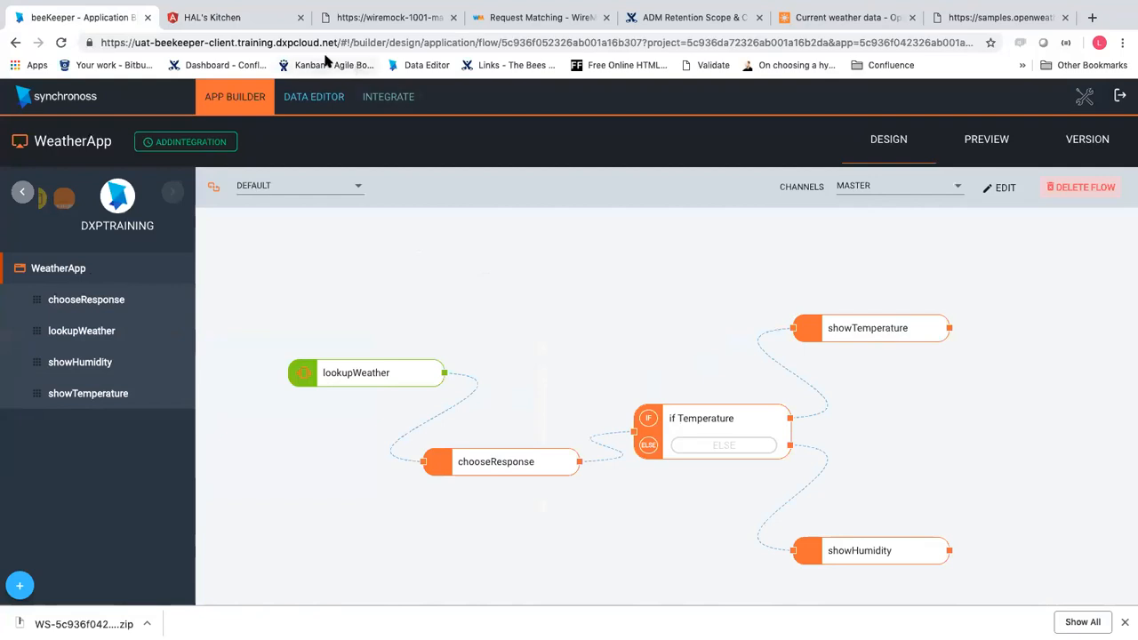
pyautogui.click(249, 17)
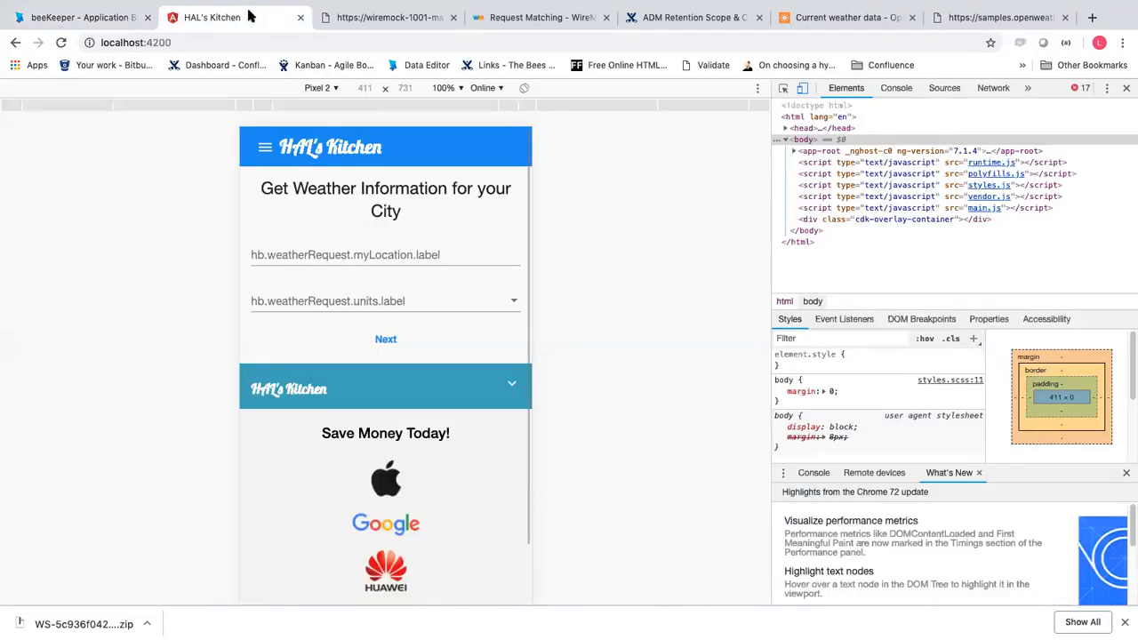
pyautogui.click(116, 21)
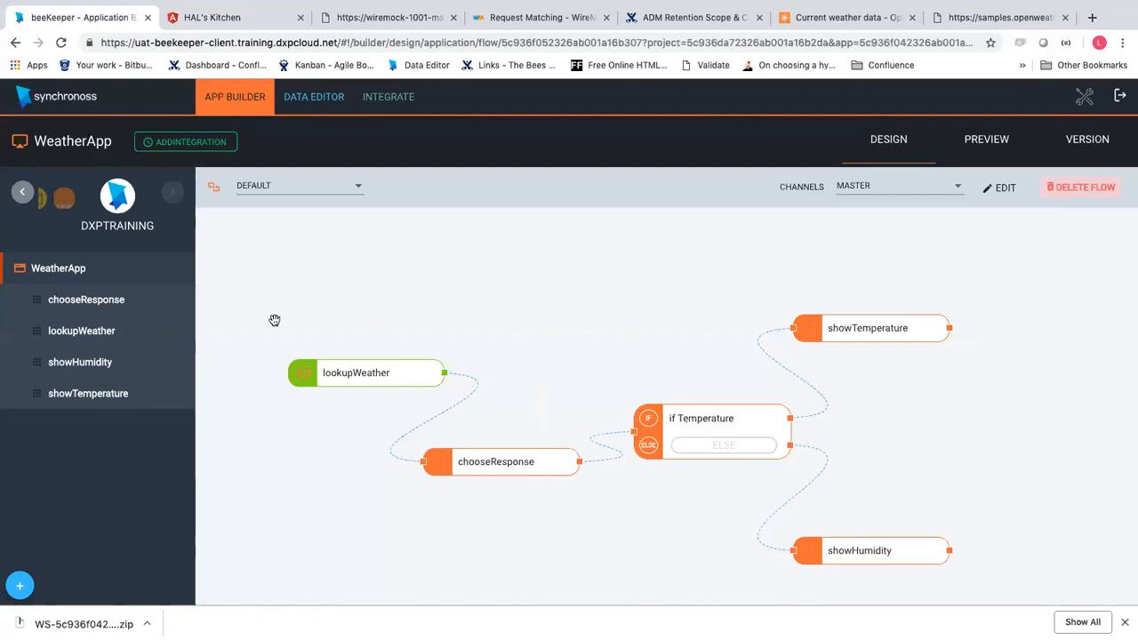
# Go to the Workstreams page and review the default workstream's details
pyautogui.click(183, 144)
pyautogui.click(281, 143)
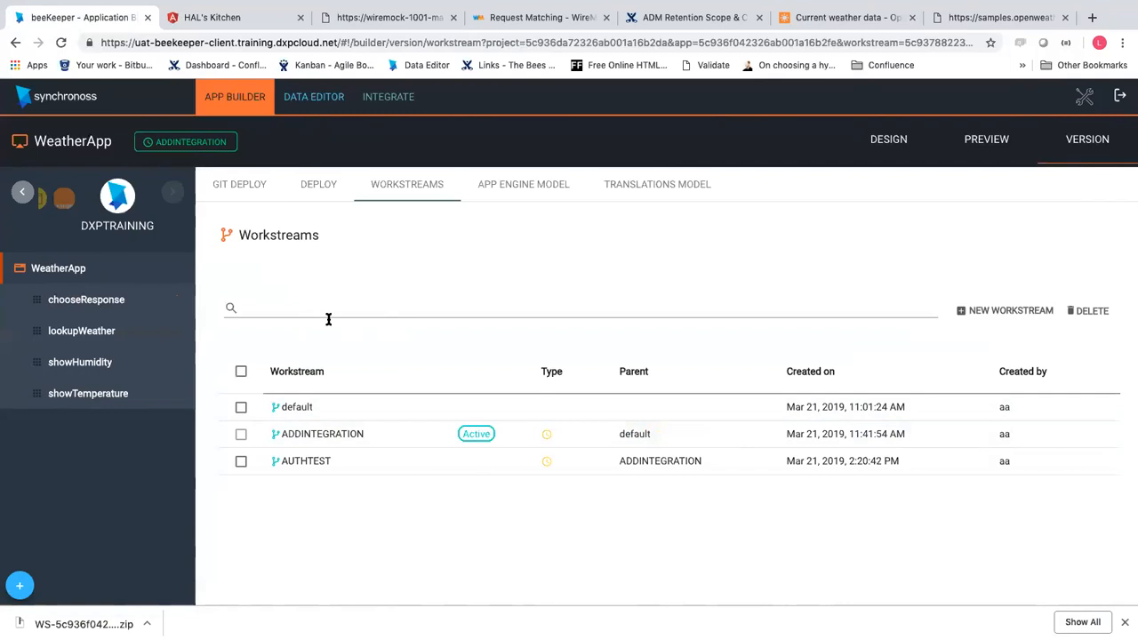
pyautogui.click(327, 413)
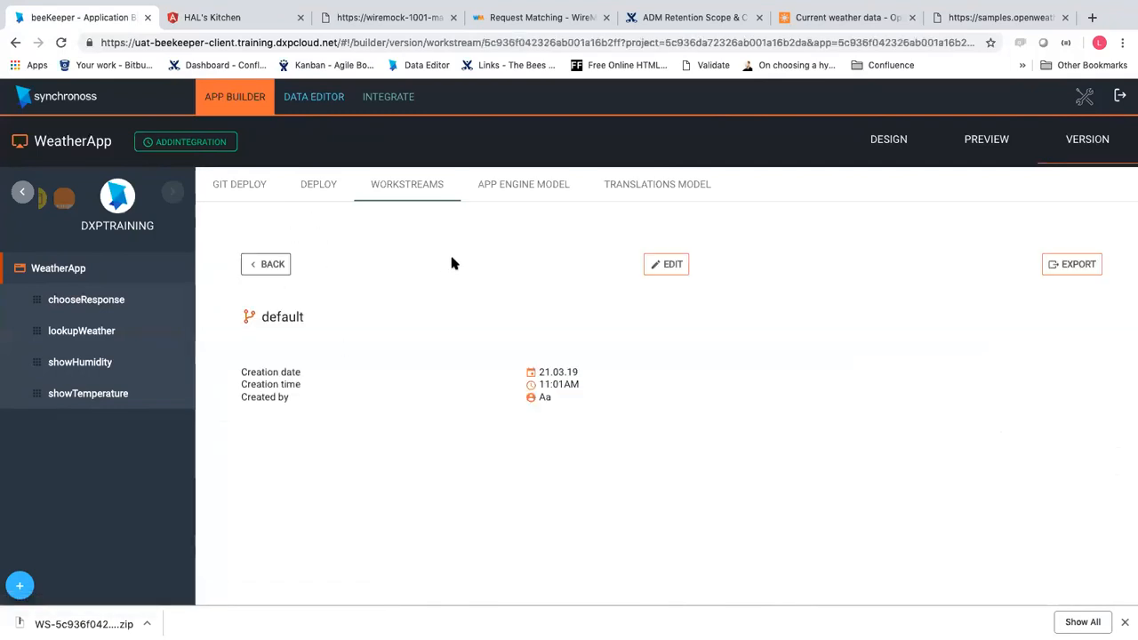
pyautogui.click(262, 267)
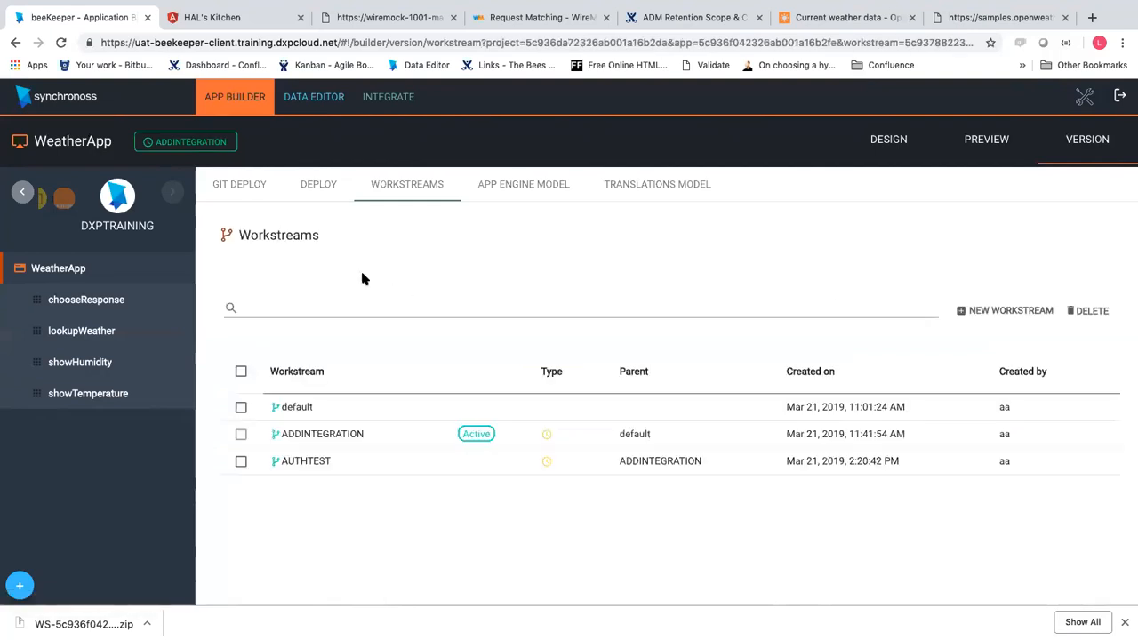
# Start a new workstream whose source is the existing default workstream
pyautogui.click(974, 311)
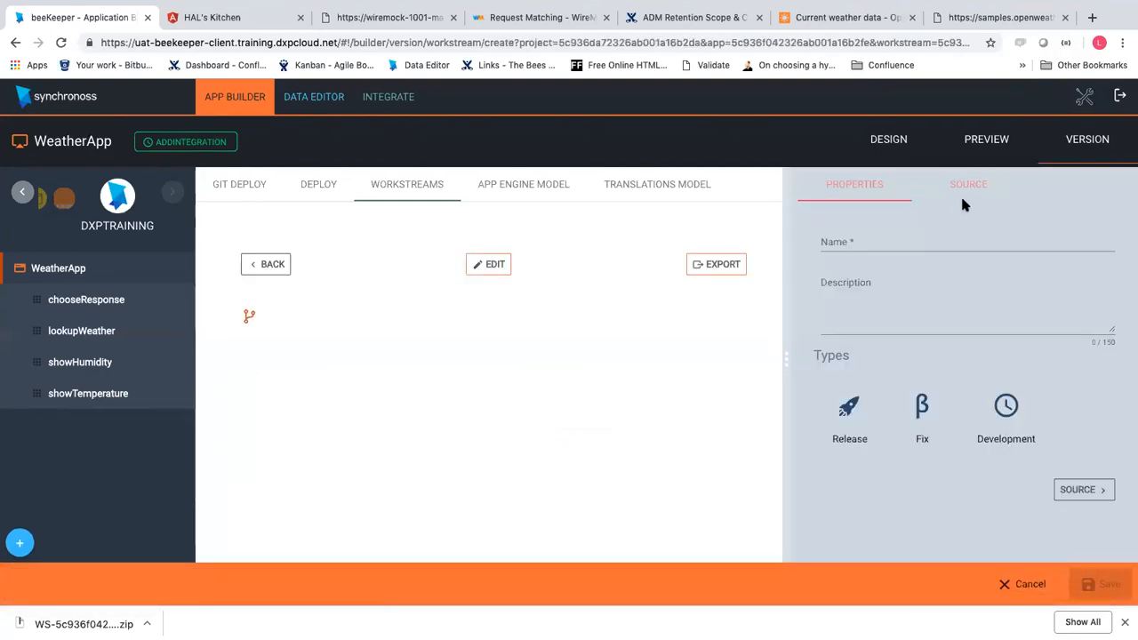
pyautogui.click(965, 188)
pyautogui.click(848, 188)
pyautogui.click(958, 195)
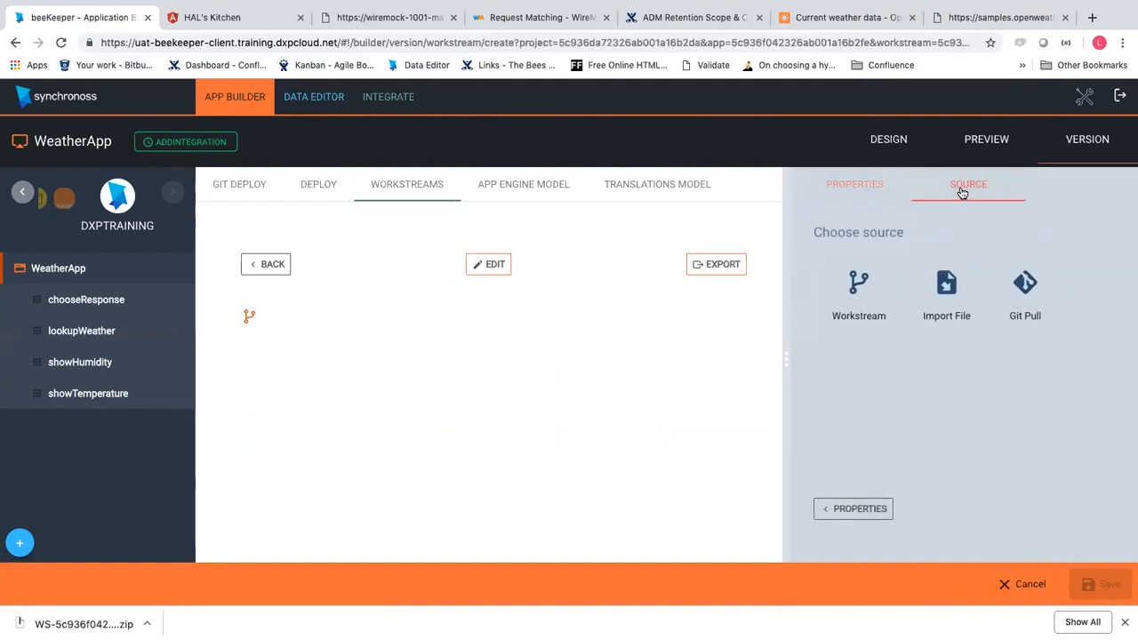
pyautogui.click(855, 298)
pyautogui.click(947, 395)
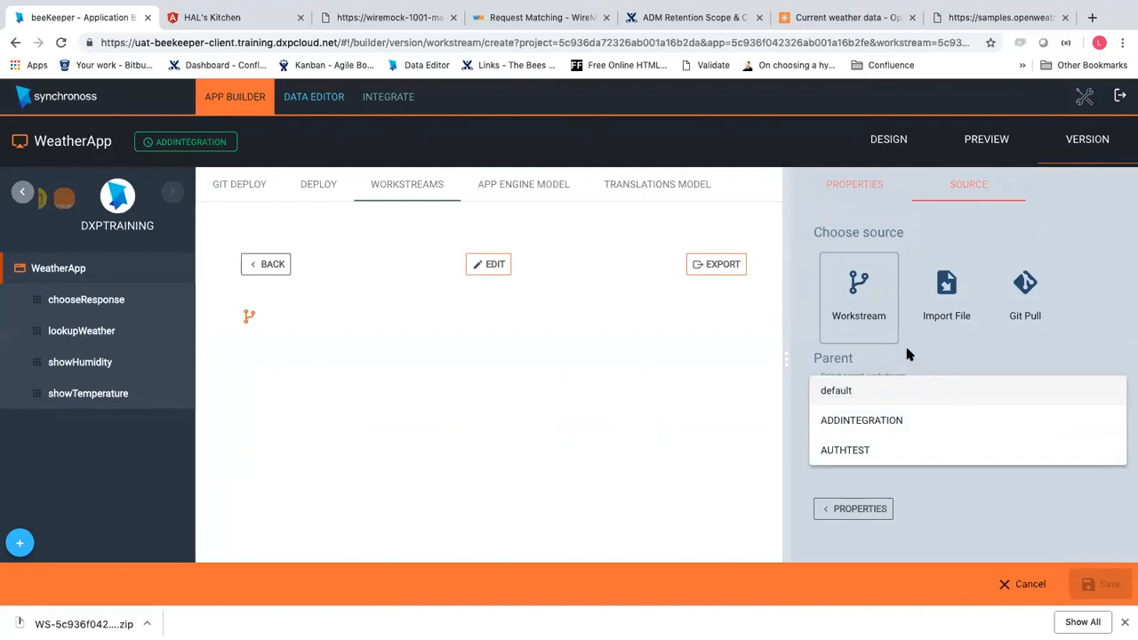
pyautogui.click(880, 398)
pyautogui.click(858, 181)
# Name the workstream WEATHER2, set its type to Development, and save it
pyautogui.click(883, 241)
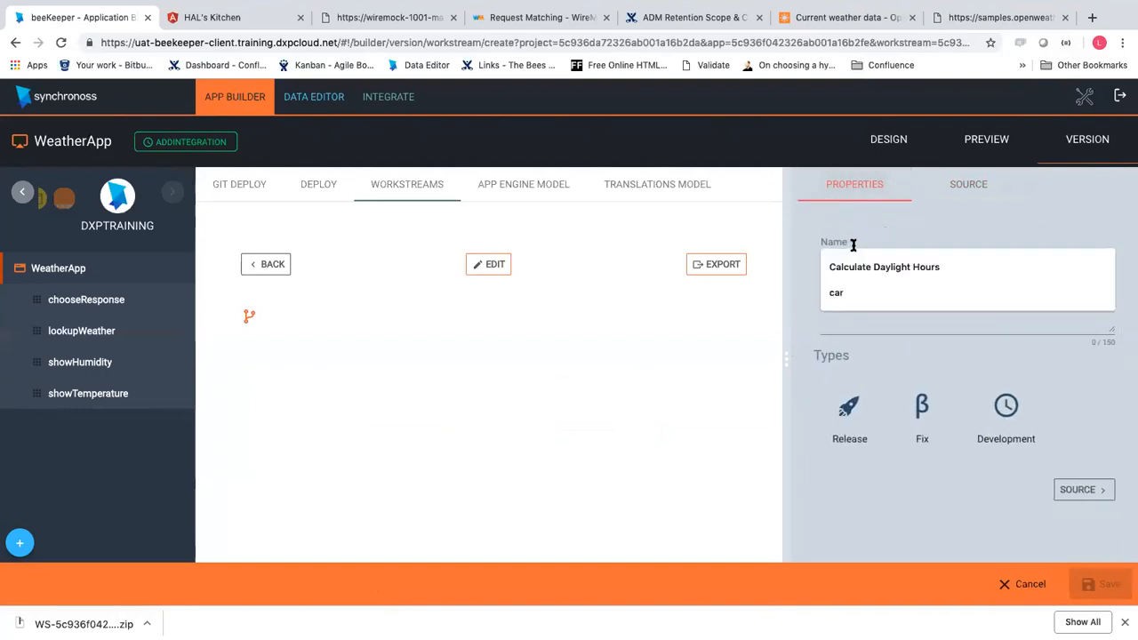
pyautogui.write('WEATHER')
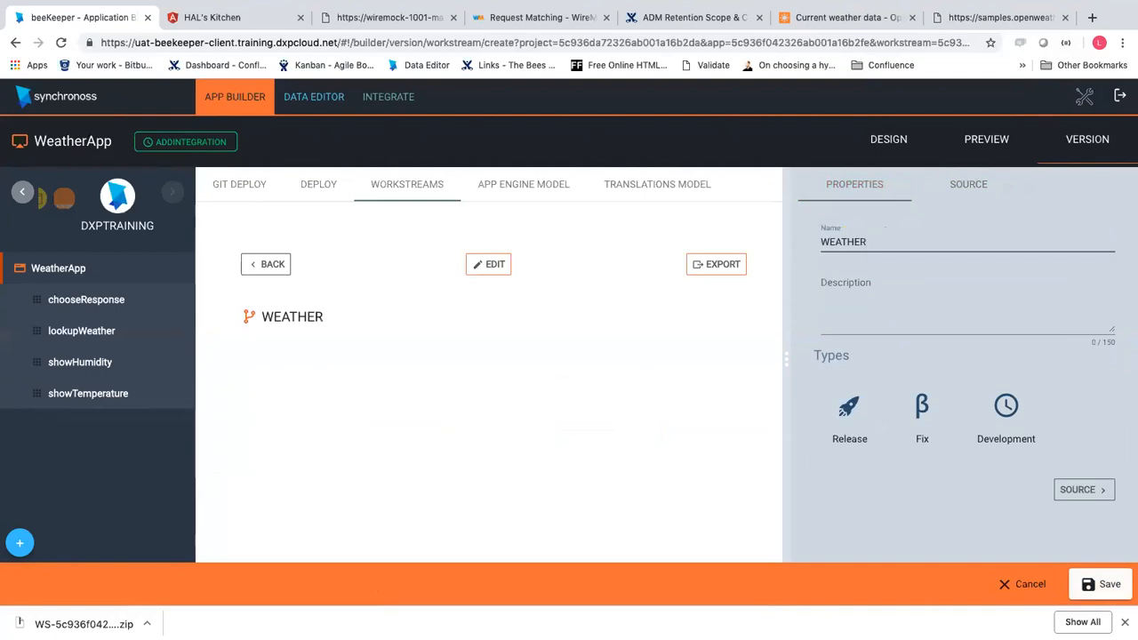
pyautogui.write('2')
pyautogui.click(952, 192)
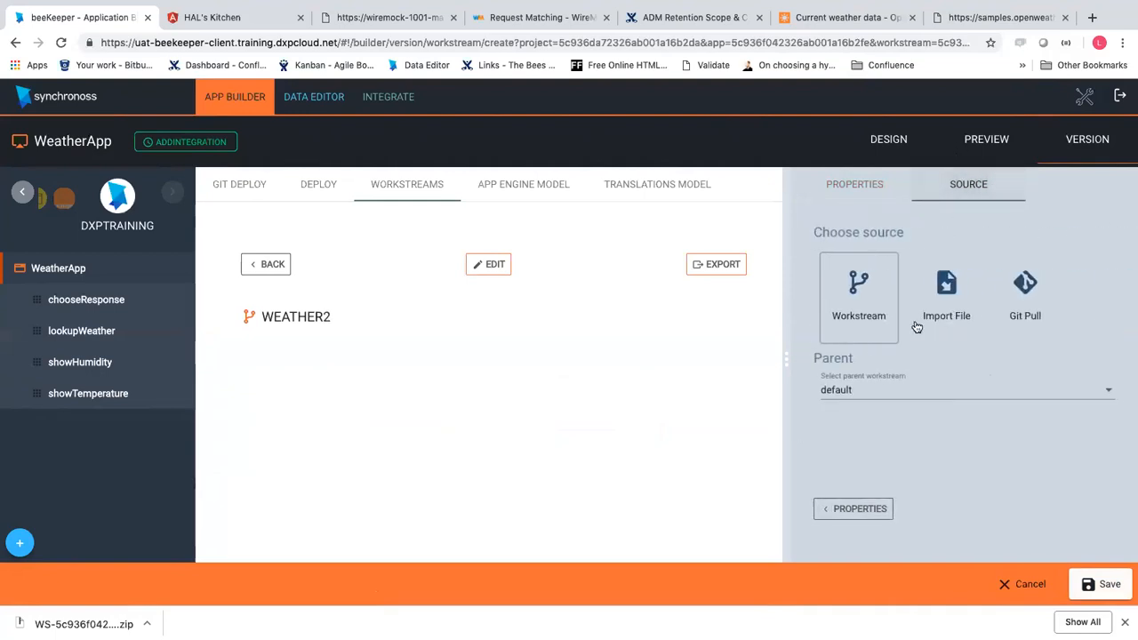
pyautogui.click(858, 195)
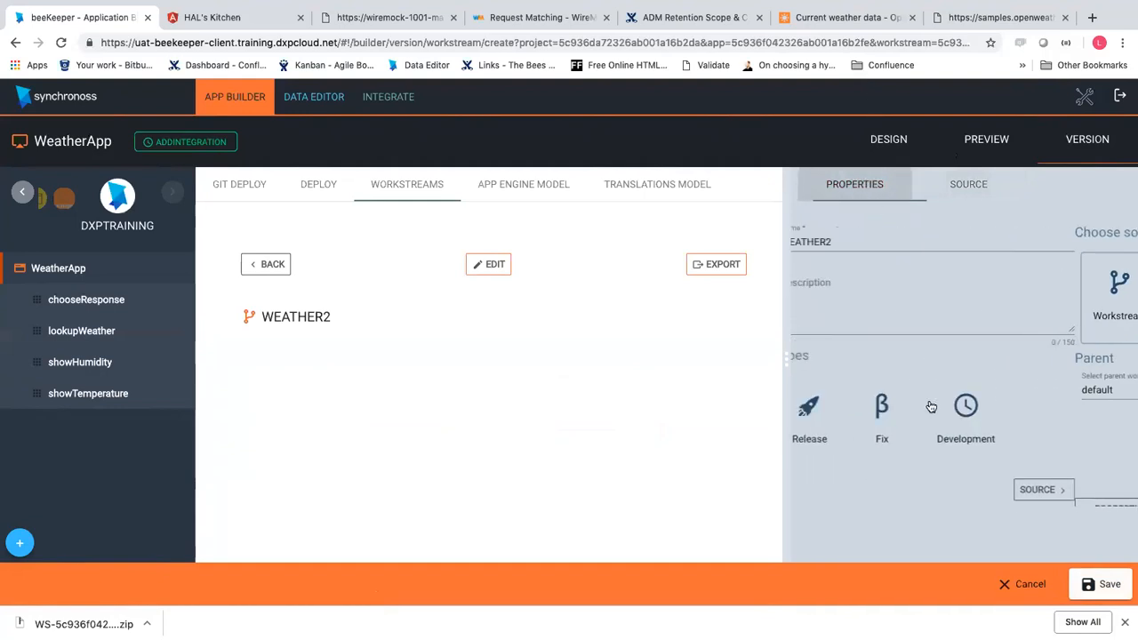
pyautogui.click(1007, 410)
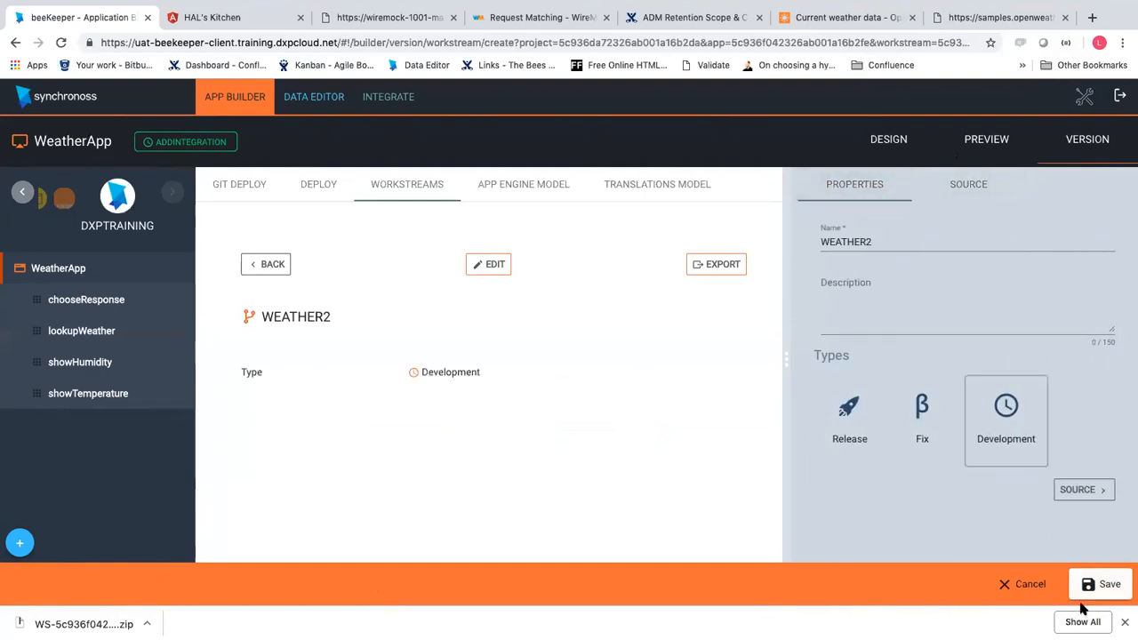
pyautogui.click(1102, 584)
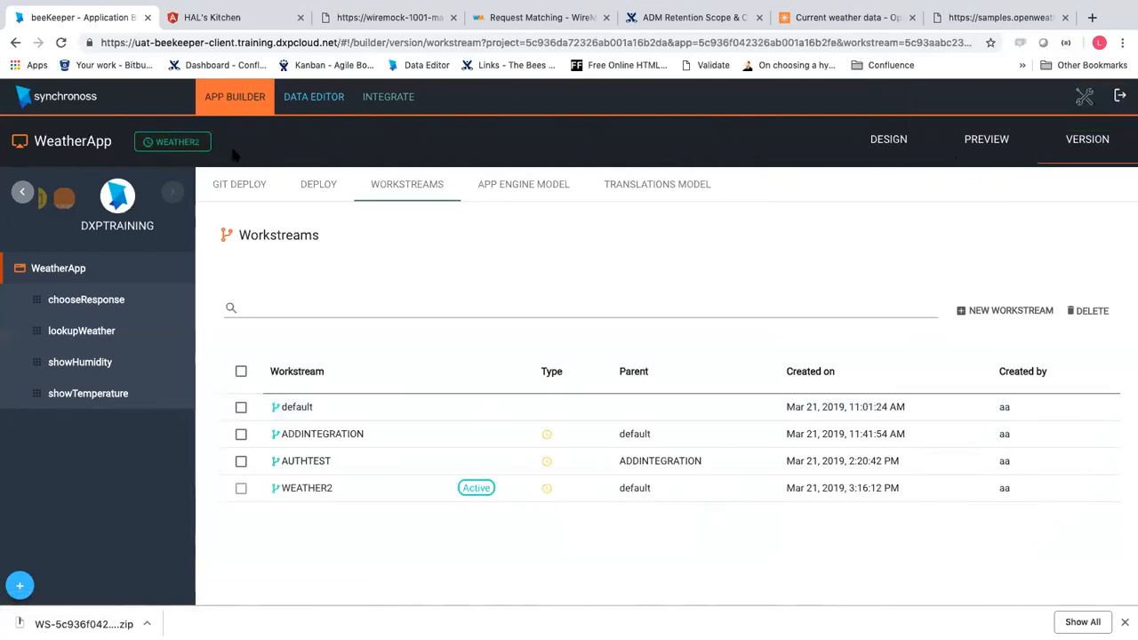
pyautogui.click(179, 151)
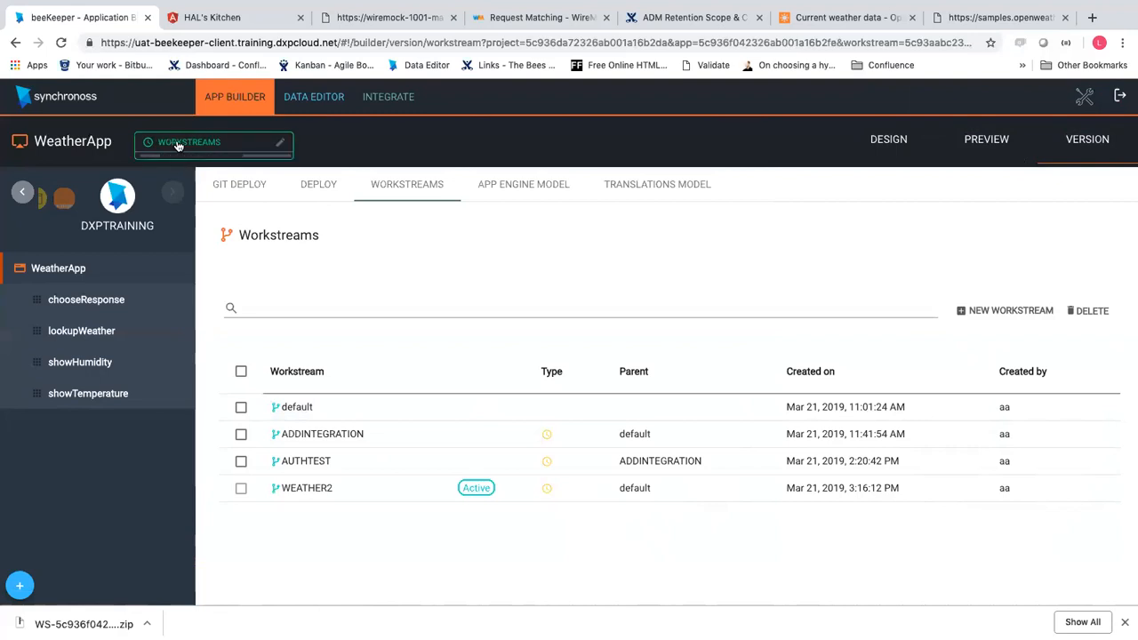
# Add and save a new service provider named OpenWeatherMap on the integration services page
pyautogui.click(323, 139)
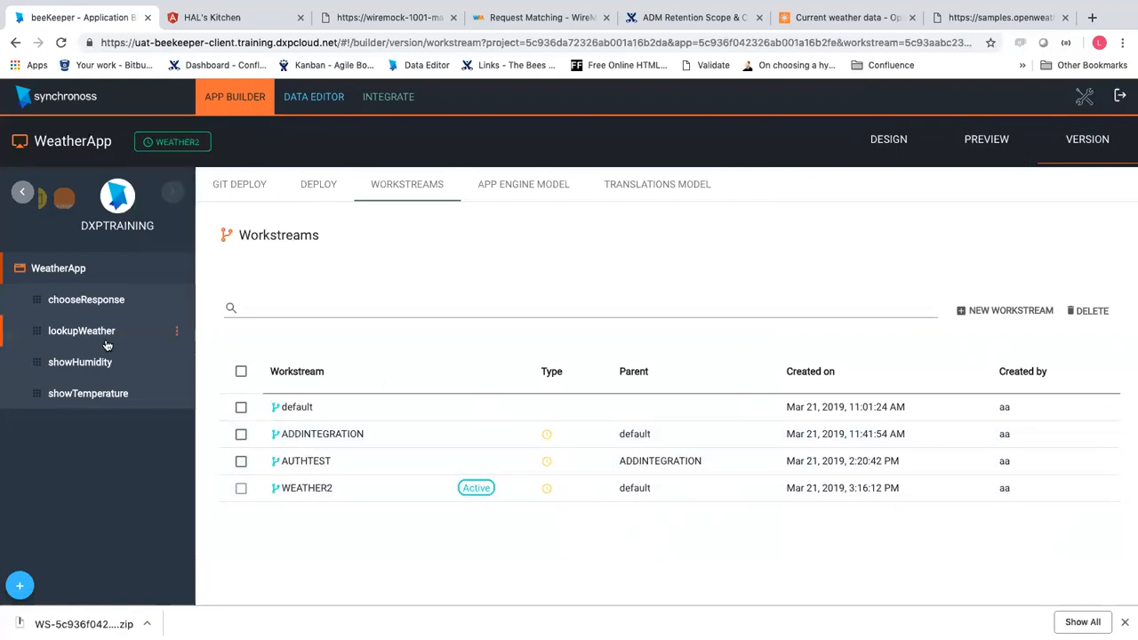
pyautogui.click(105, 303)
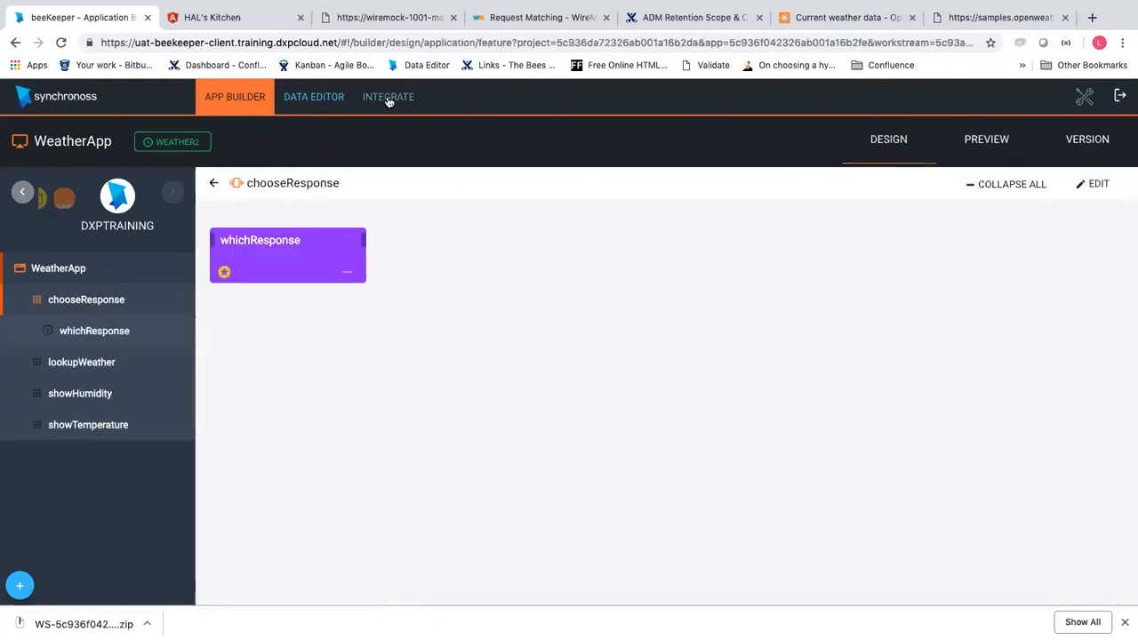
pyautogui.click(391, 98)
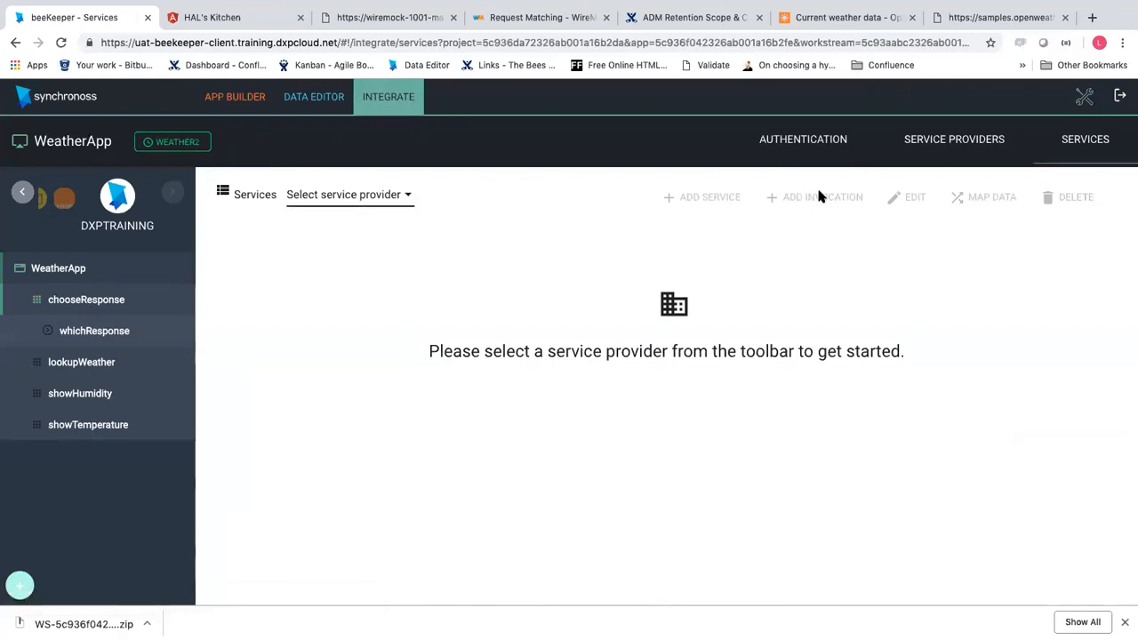
pyautogui.click(929, 140)
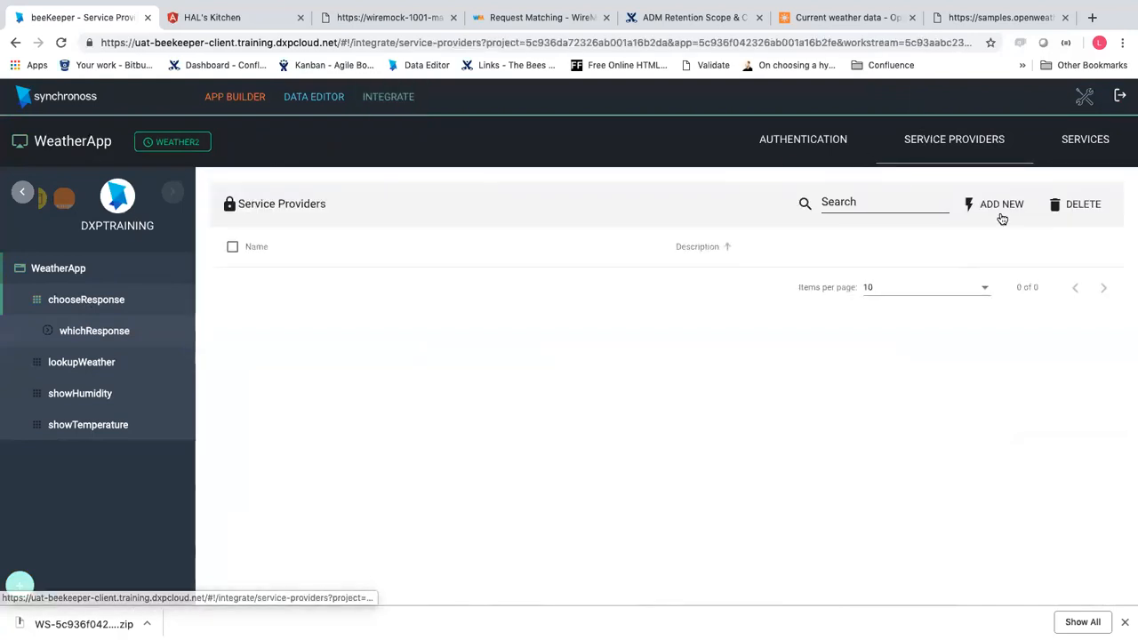
pyautogui.click(1000, 204)
pyautogui.click(830, 206)
pyautogui.write('openWeatherMap')
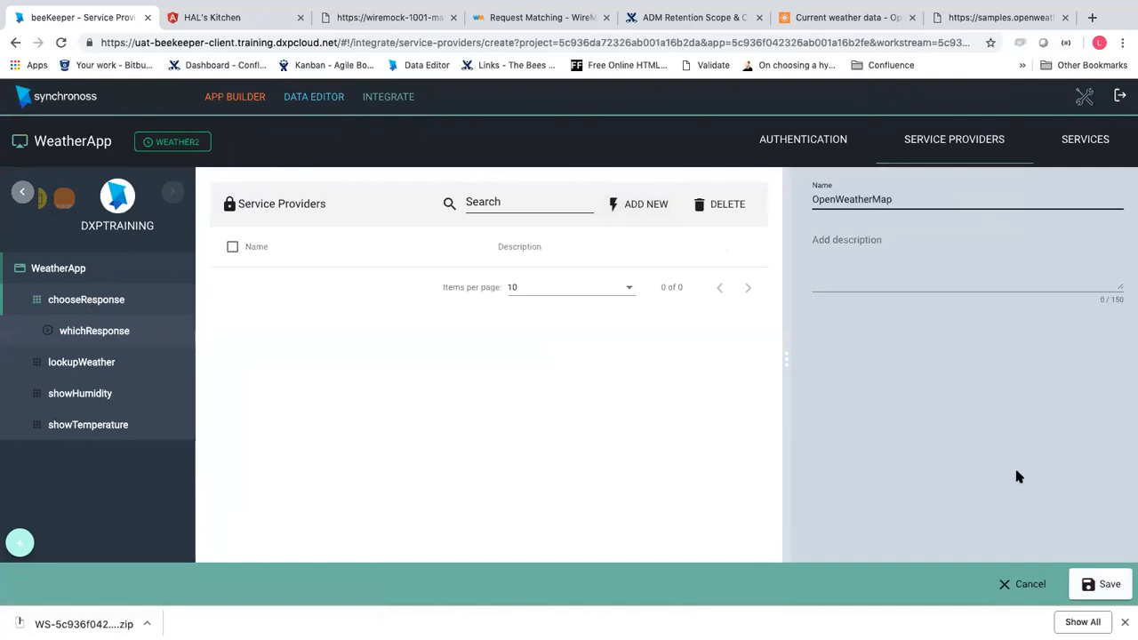
pyautogui.click(1102, 584)
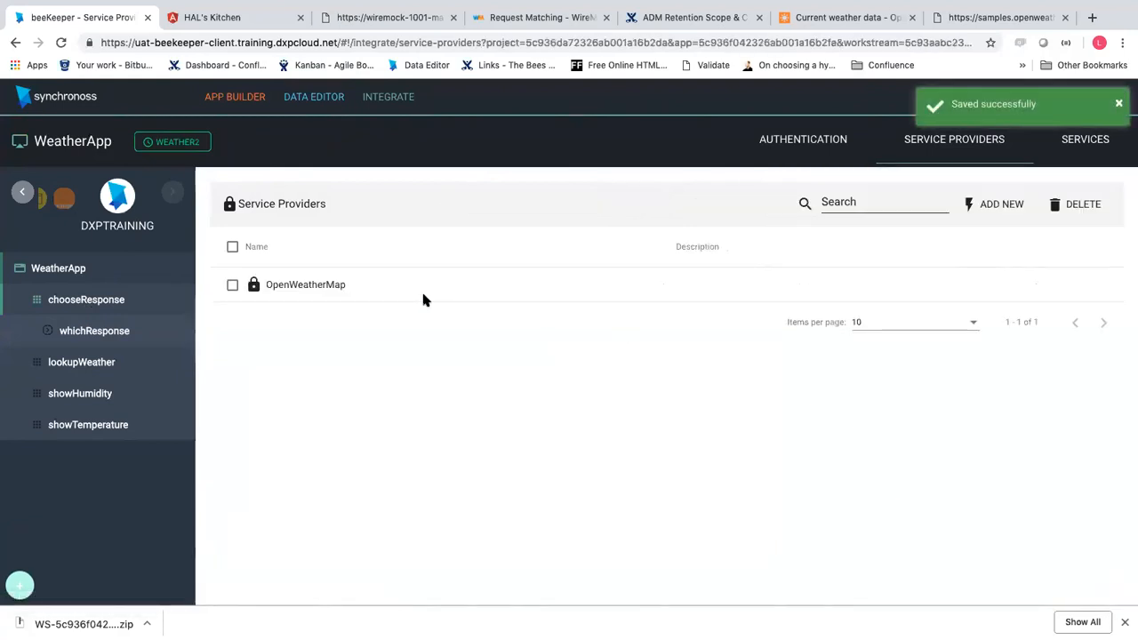
# Check the OpenWeatherMap provider's details, then go to the WeatherApp's Services page
pyautogui.click(423, 291)
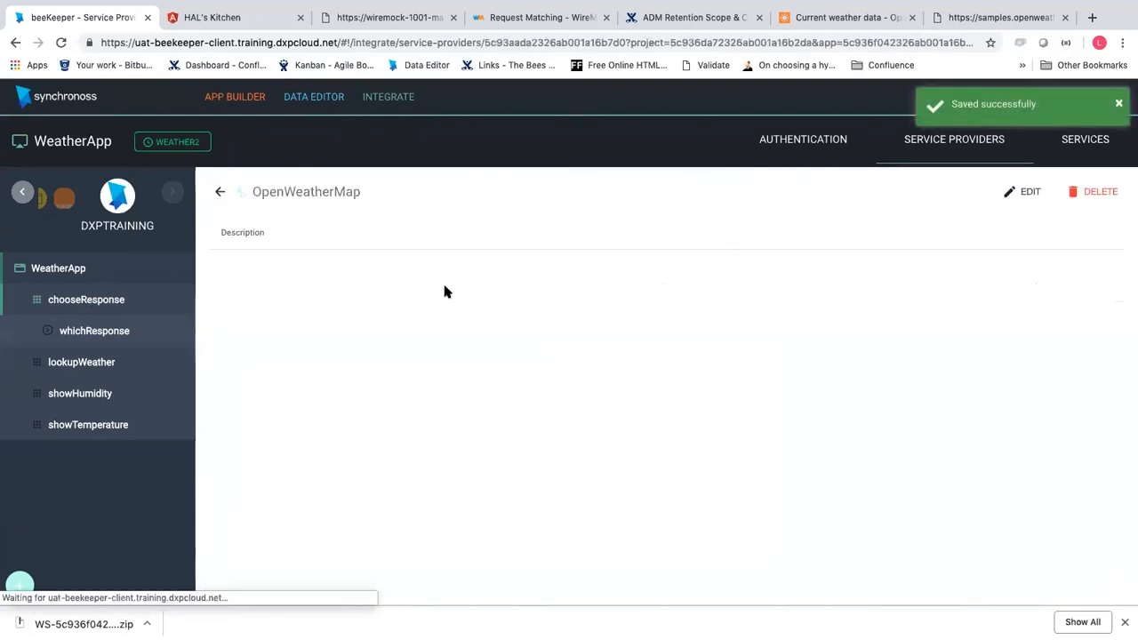
pyautogui.click(220, 191)
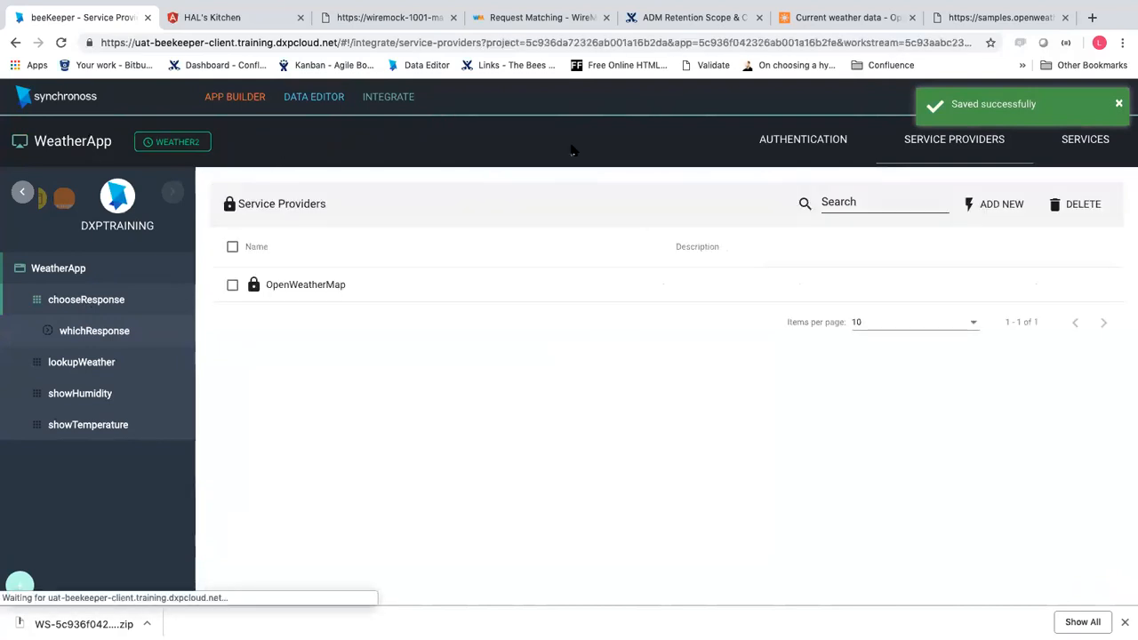
pyautogui.click(1059, 159)
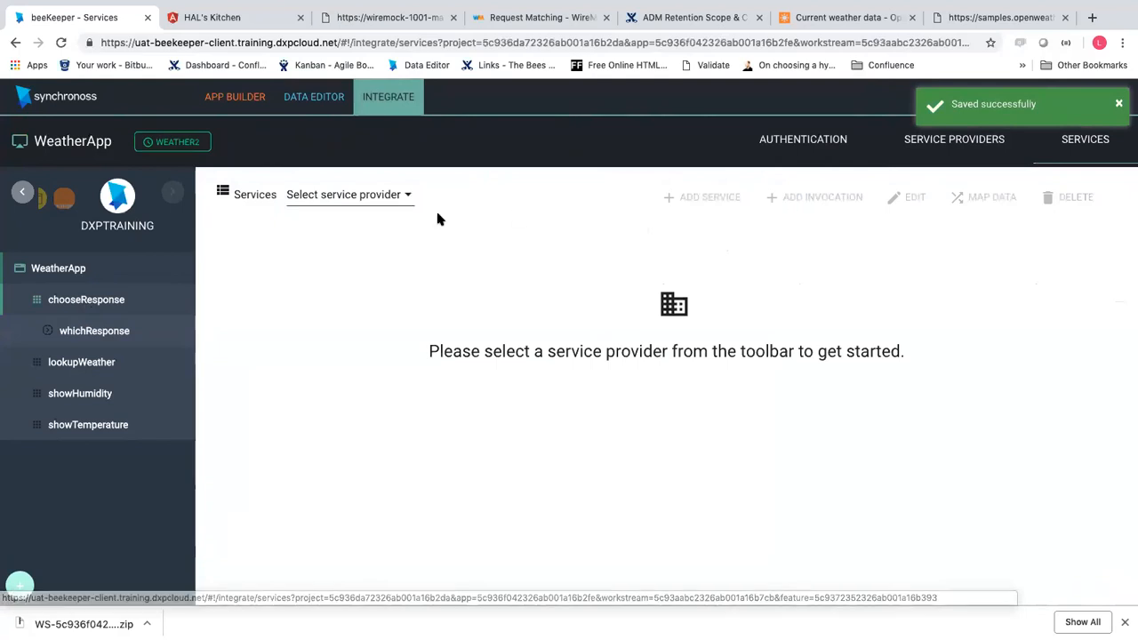
# Select OpenWeatherMap as provider and start a new service of request type REST
pyautogui.click(381, 204)
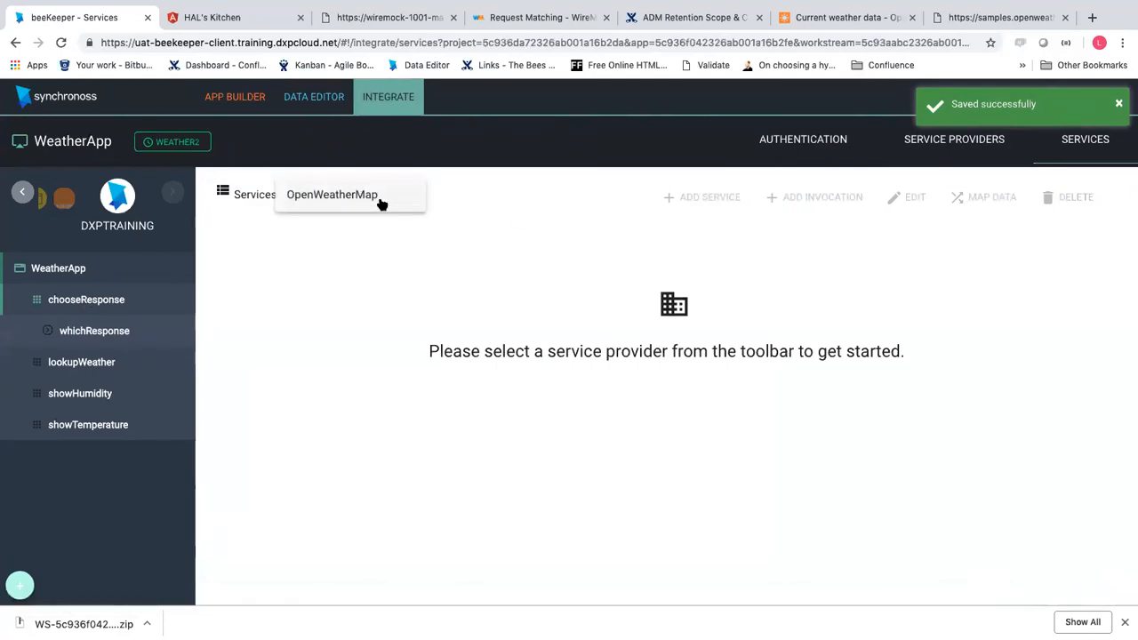
pyautogui.click(382, 205)
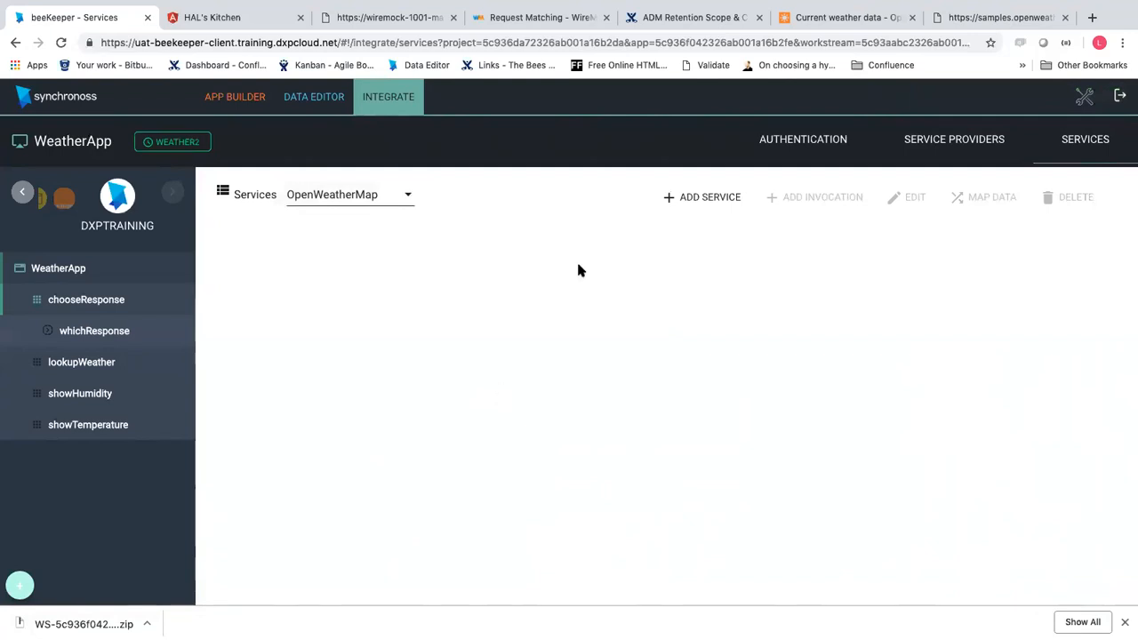
pyautogui.click(683, 203)
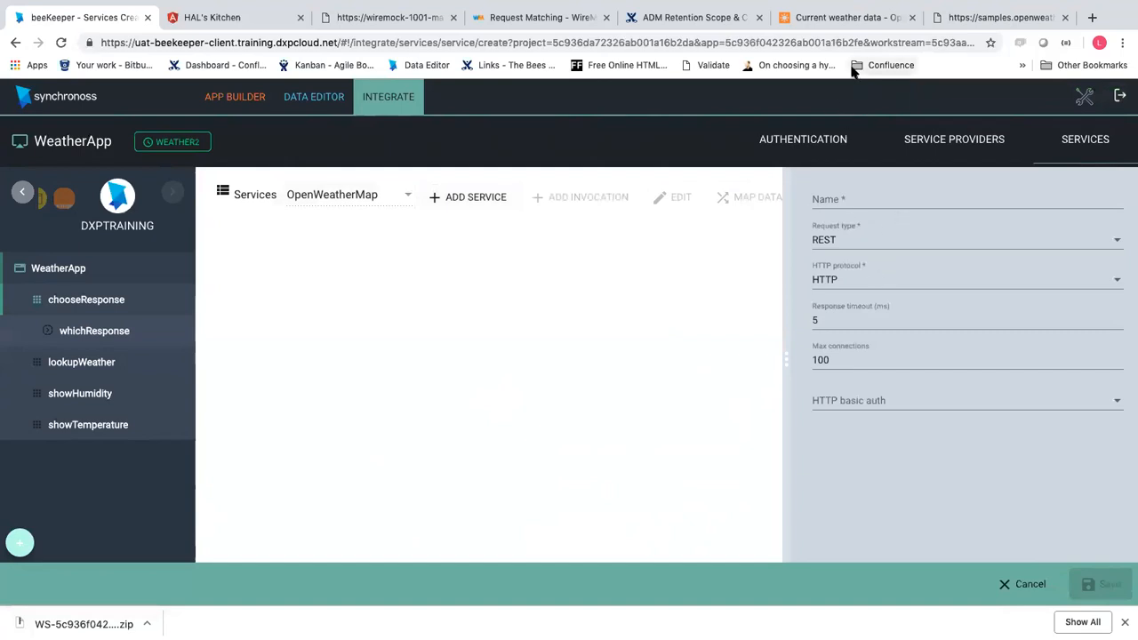
pyautogui.click(889, 255)
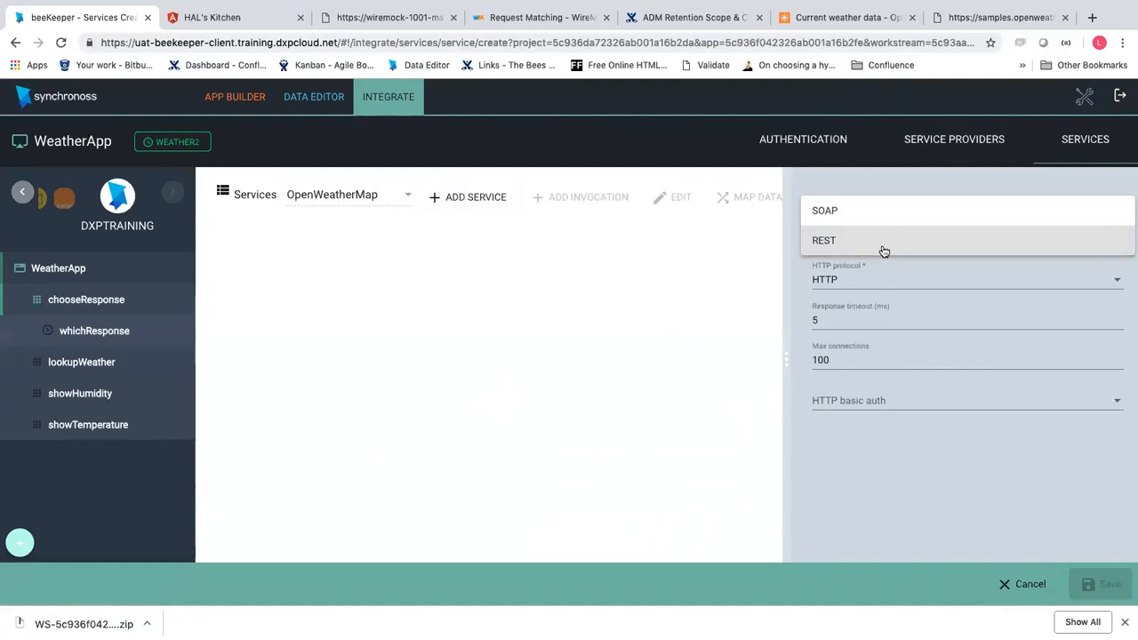
pyautogui.click(884, 241)
pyautogui.click(840, 17)
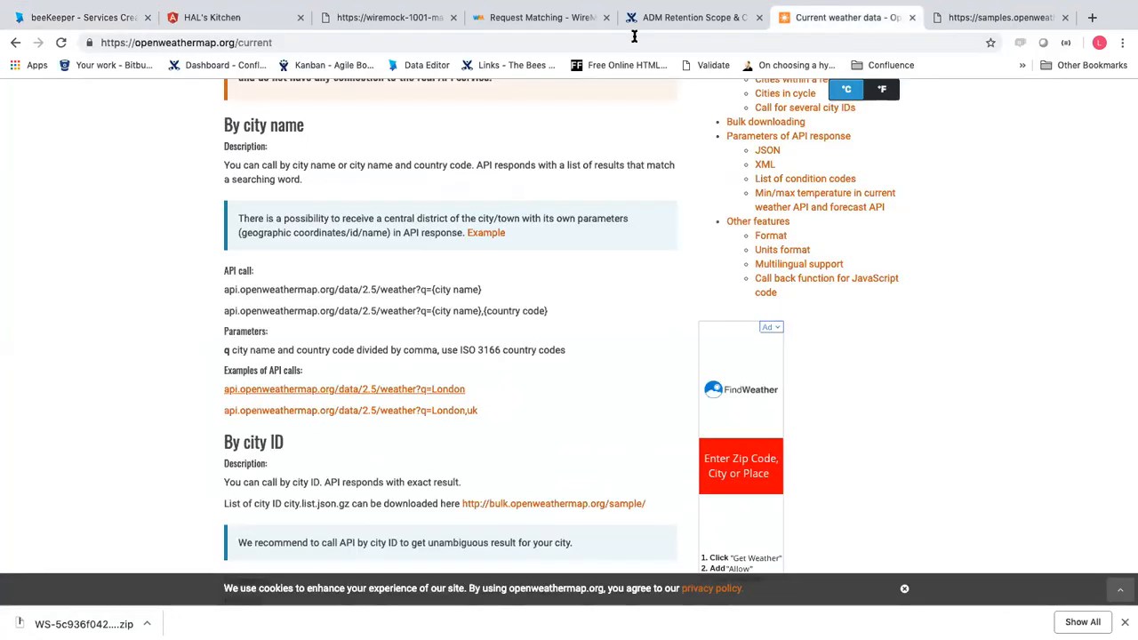
pyautogui.click(334, 24)
pyautogui.click(242, 25)
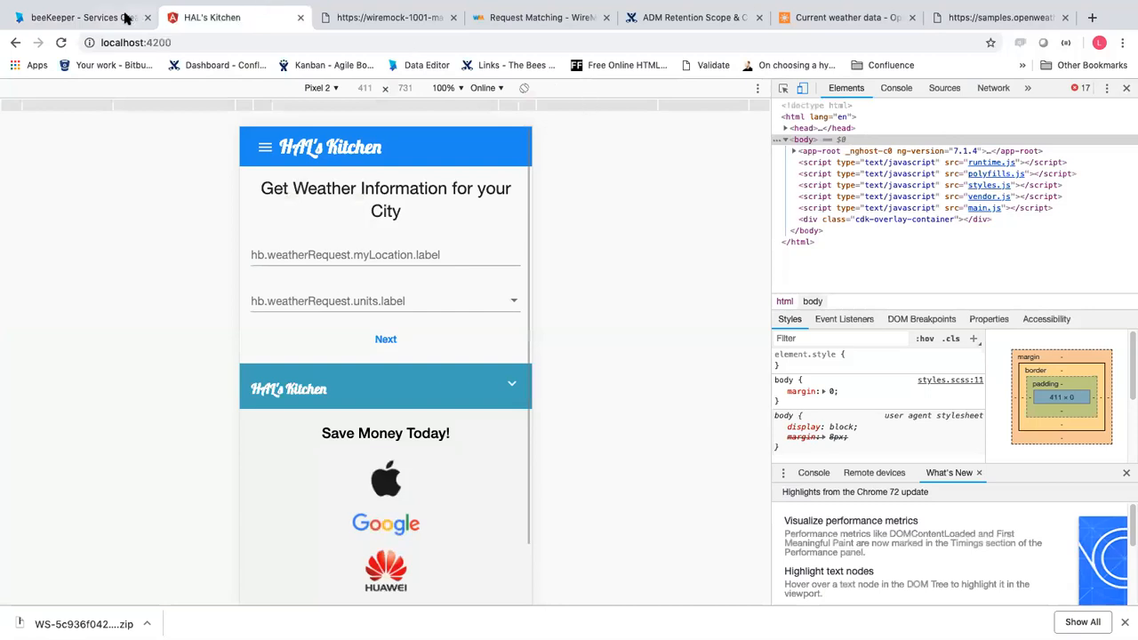
pyautogui.click(126, 17)
# Name the service currentWeather, with timeout 5 and max connections 100, and save it
pyautogui.click(858, 199)
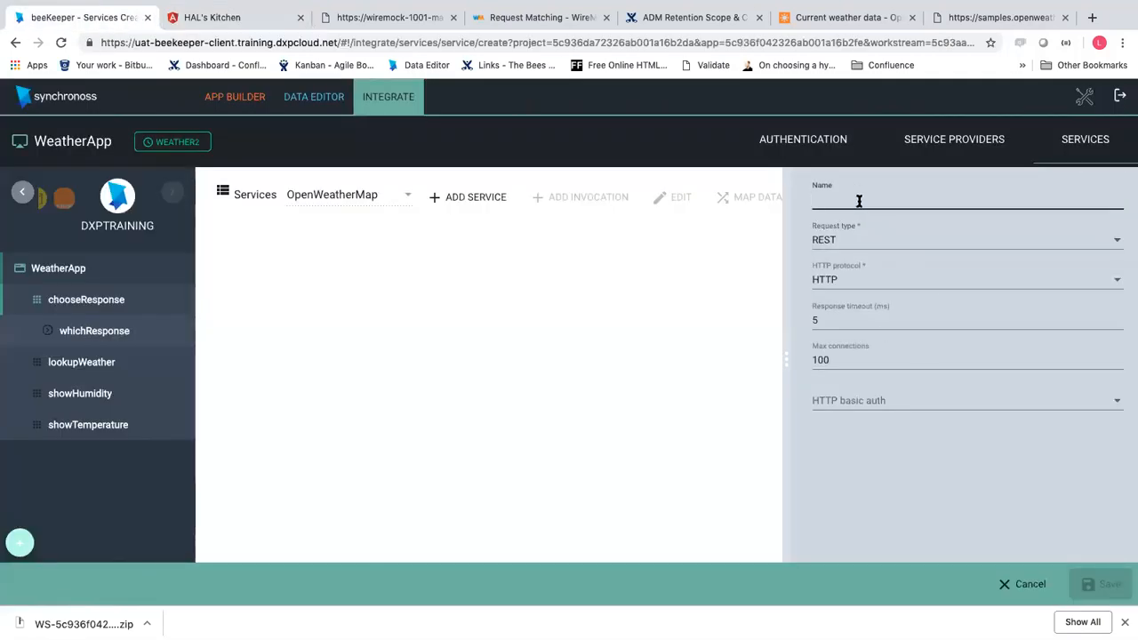
pyautogui.write('current')
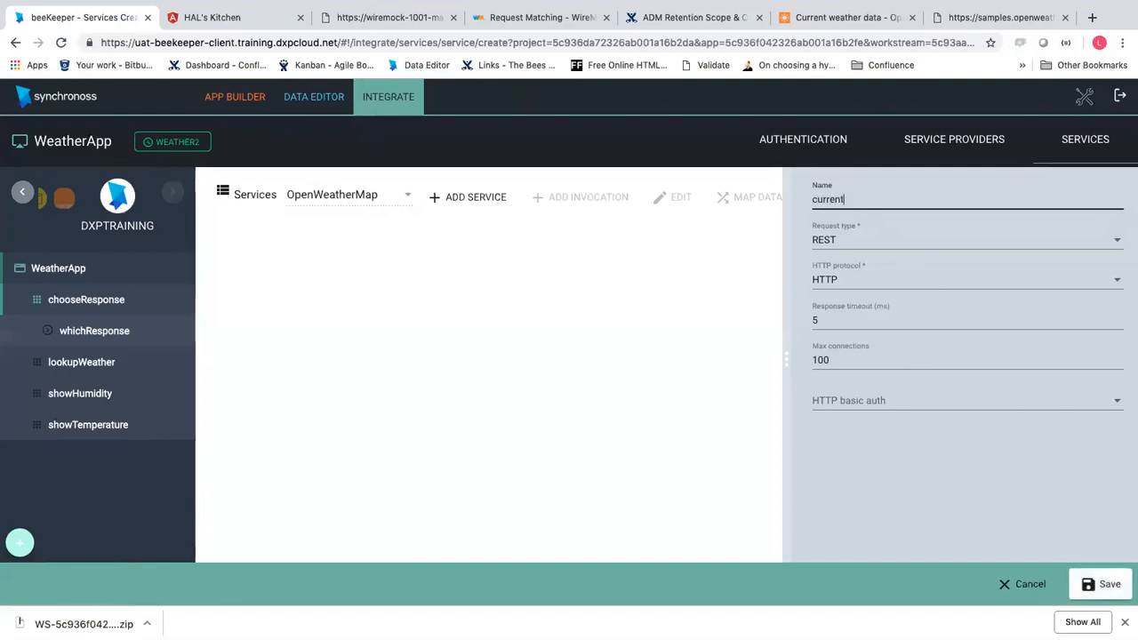
pyautogui.write('Weather')
pyautogui.click(830, 318)
pyautogui.click(834, 360)
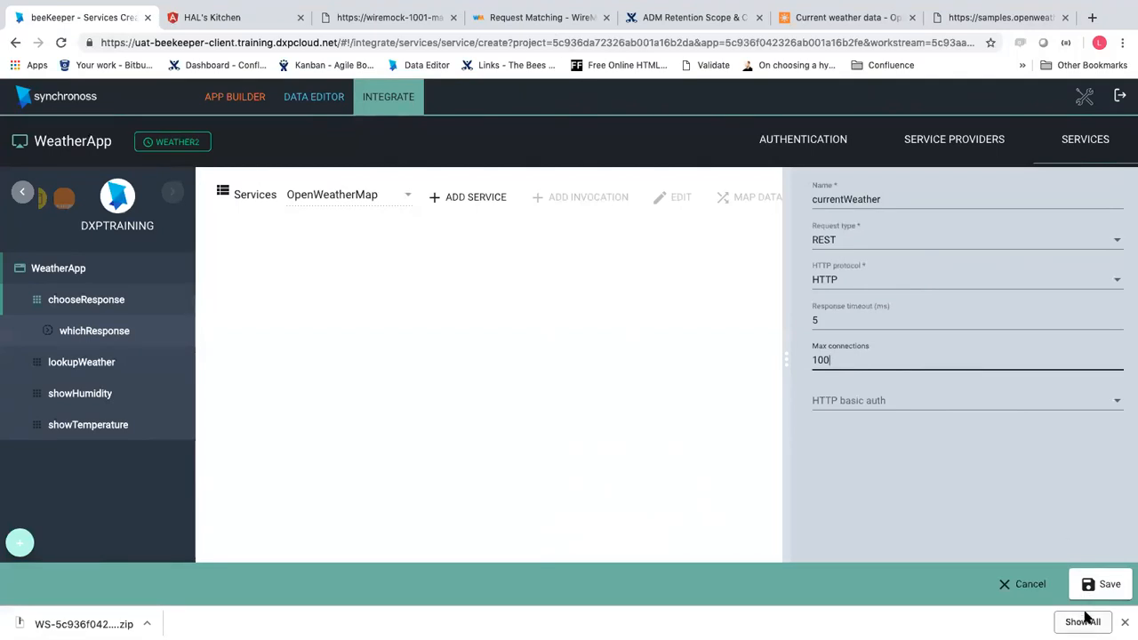
pyautogui.click(1099, 583)
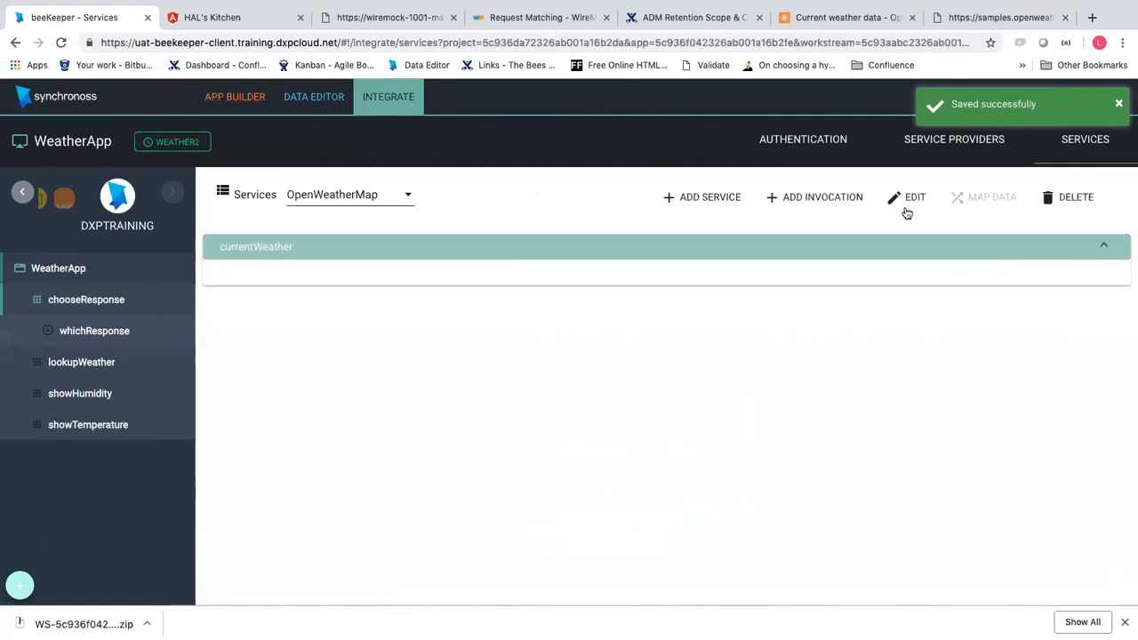
# Add a GET invocation to currentWeather and begin naming it getCurrentWeather
pyautogui.click(804, 205)
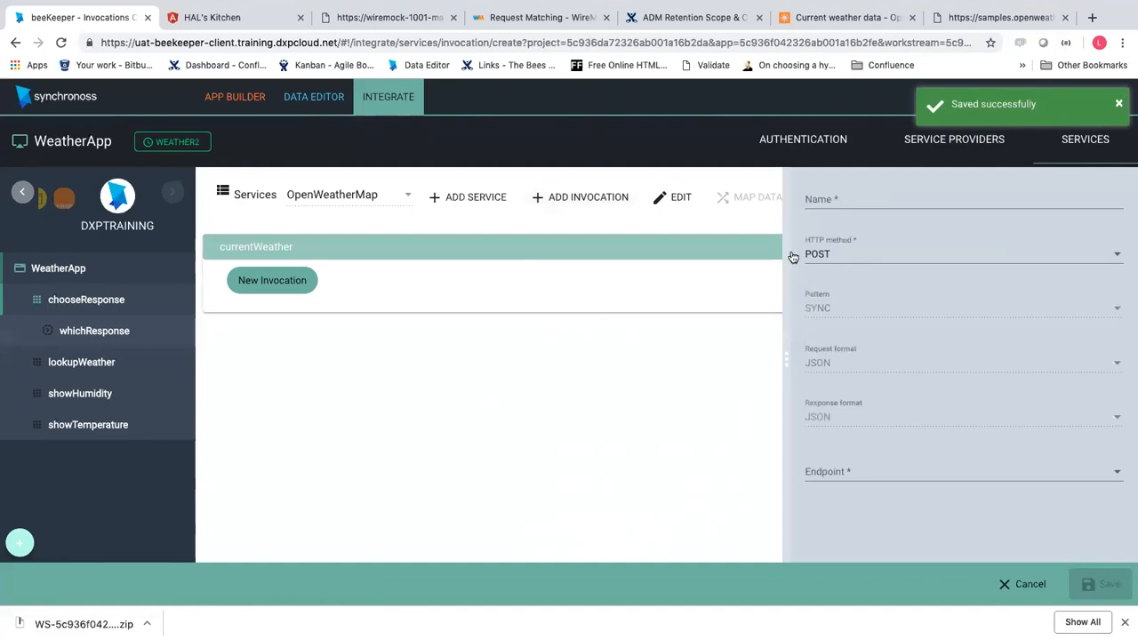
pyautogui.click(826, 257)
pyautogui.click(823, 227)
pyautogui.click(840, 201)
pyautogui.write('getCurren')
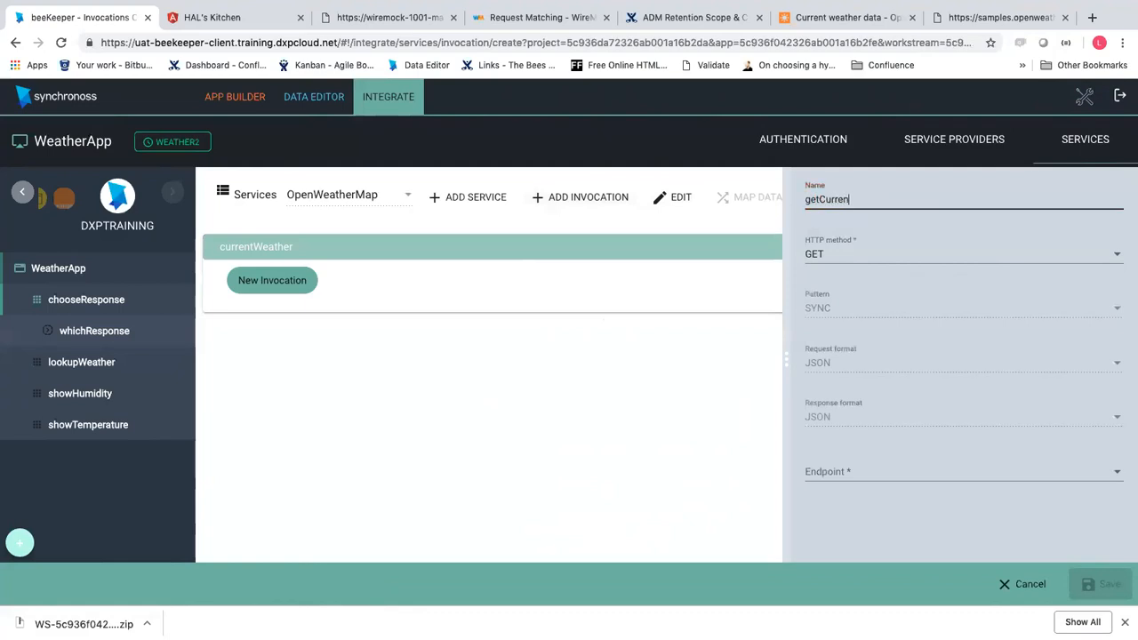
pyautogui.write('tWeather')
# Discard the draft invocation and start a new OpenWeatherMap endpoint named getCurrentWeather
pyautogui.click(1021, 590)
pyautogui.click(558, 382)
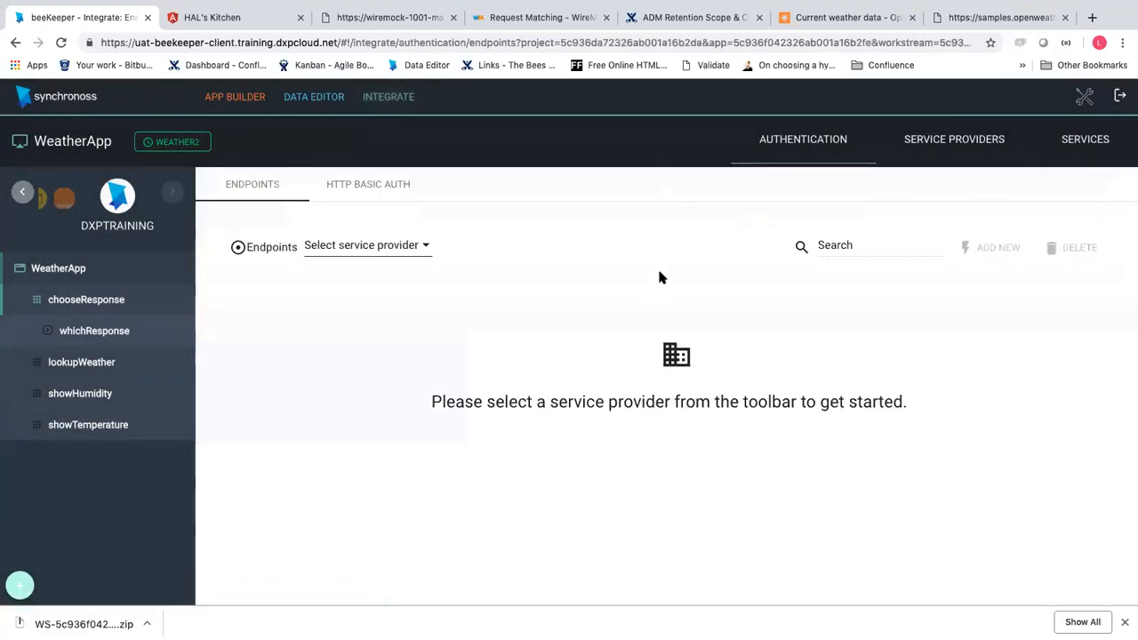
pyautogui.click(401, 251)
pyautogui.click(401, 252)
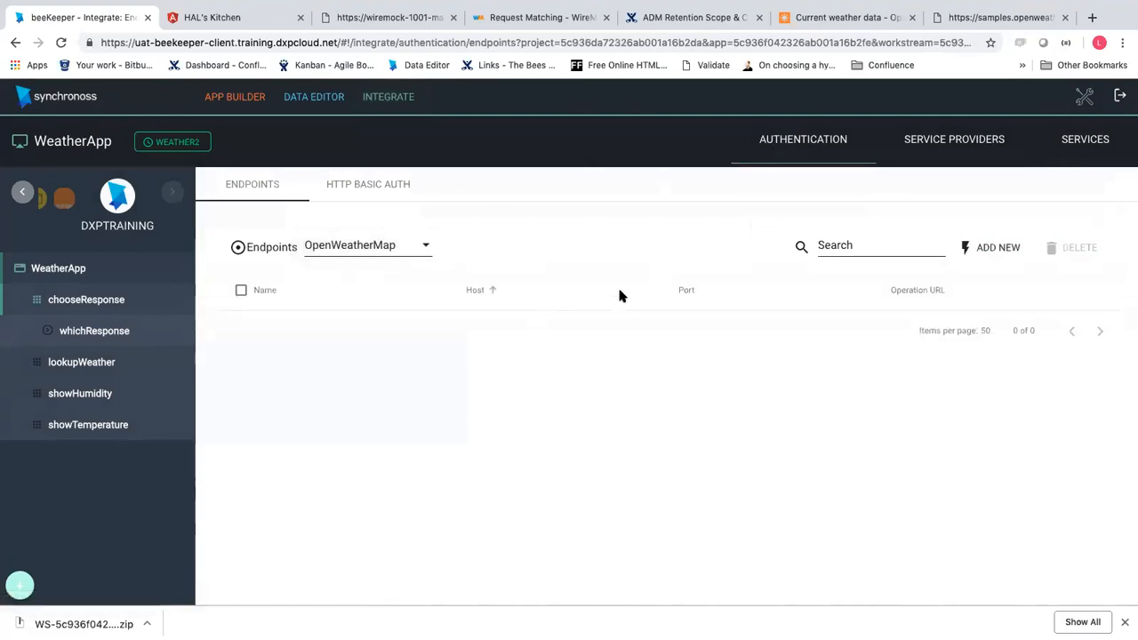
pyautogui.click(982, 249)
pyautogui.click(868, 201)
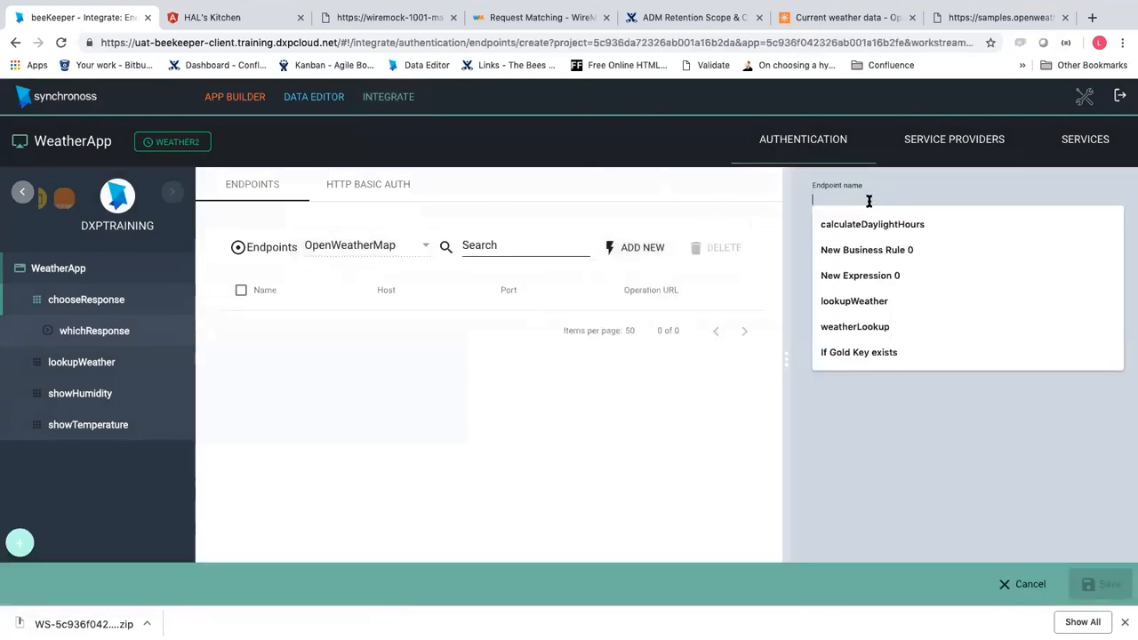
pyautogui.click(862, 195)
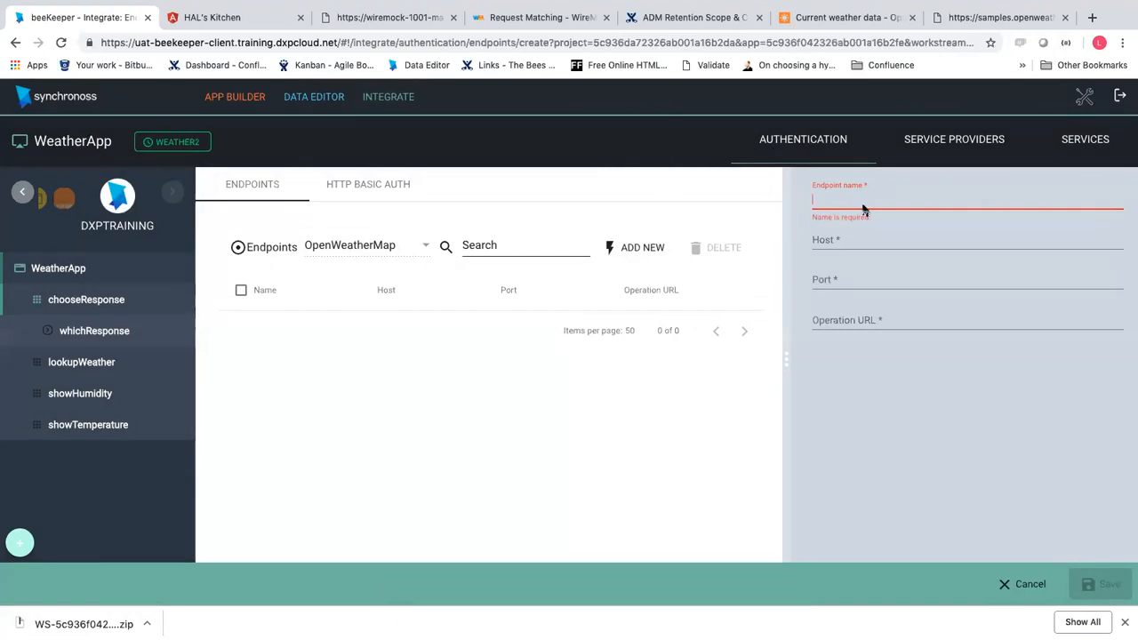
pyautogui.write('getCurrentWeather')
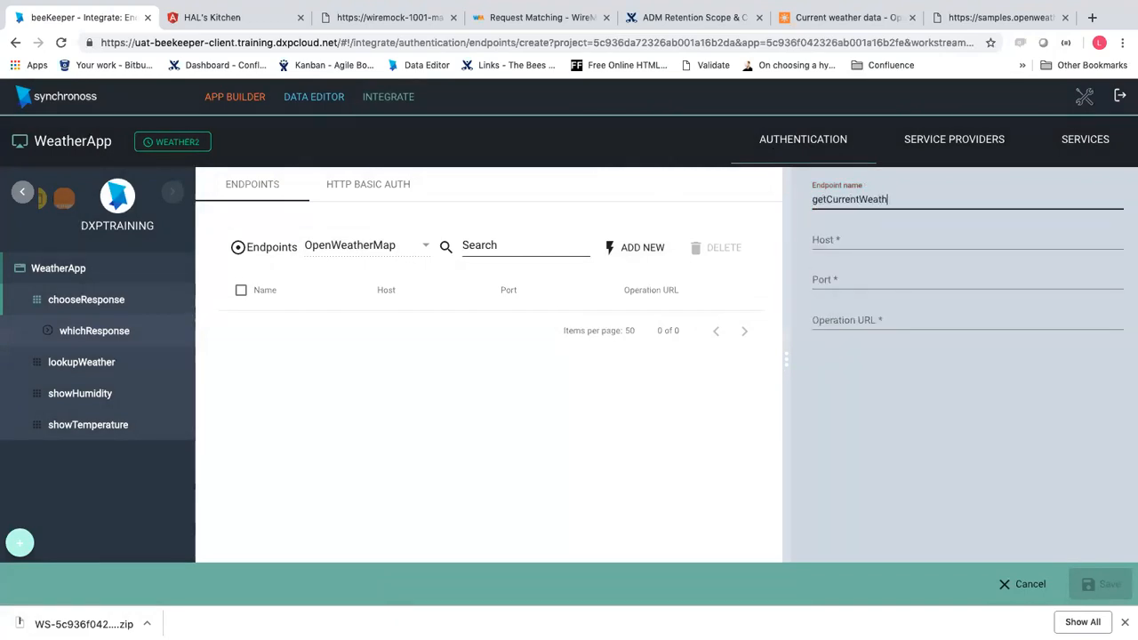
pyautogui.click(883, 238)
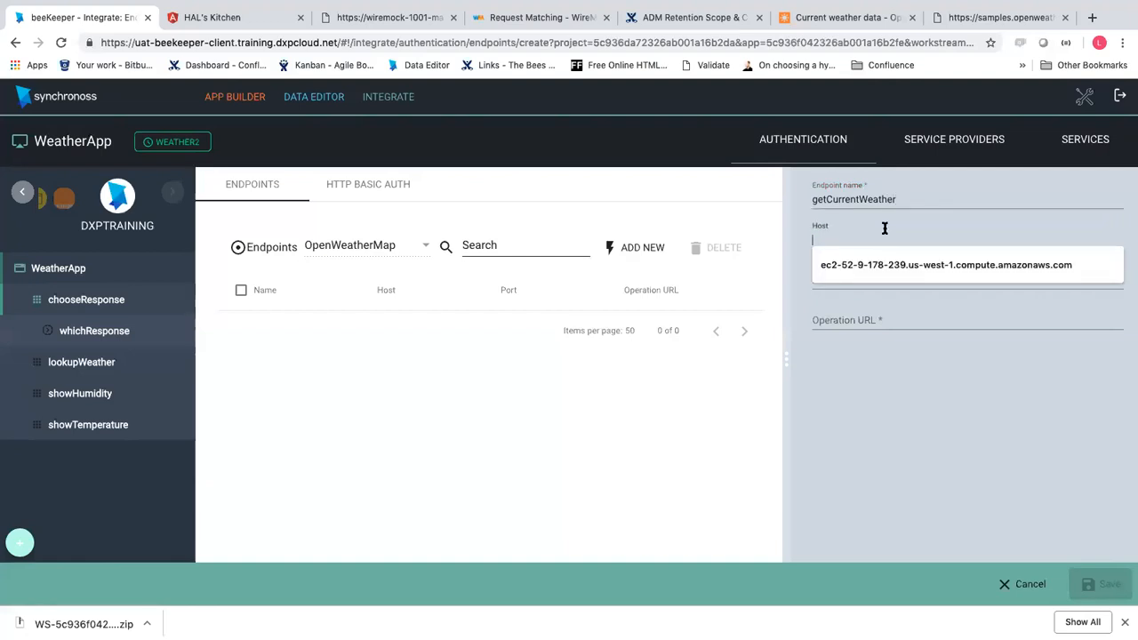
# Set the endpoint host to api.openweathermap.org, copied from the API docs, and port 80
pyautogui.click(987, 17)
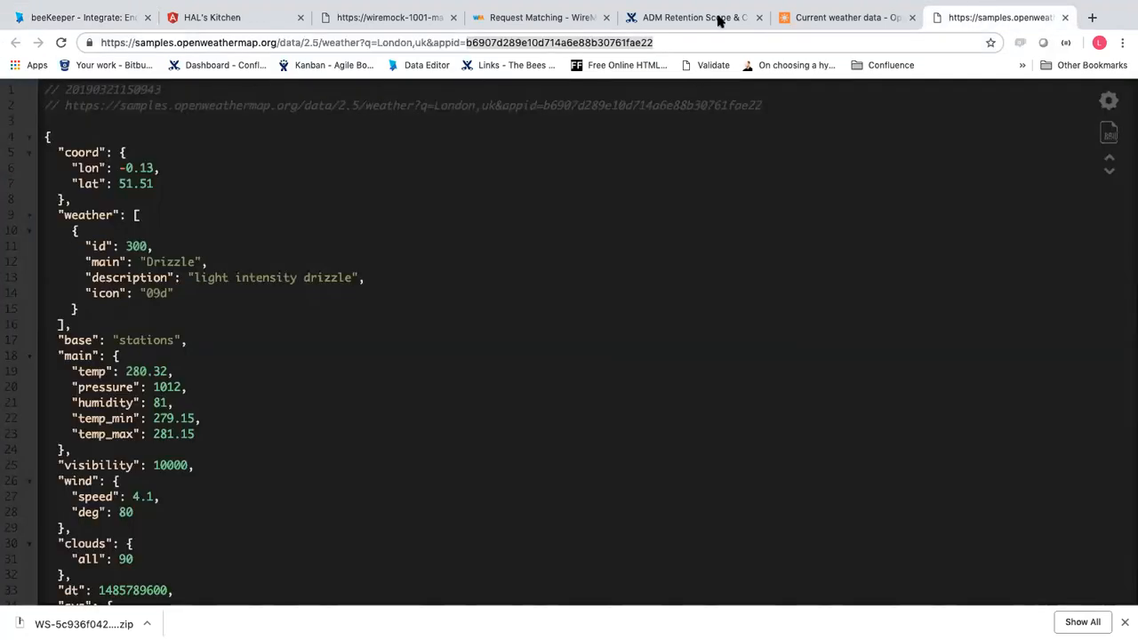
pyautogui.click(826, 18)
pyautogui.moveTo(222, 391); pyautogui.dragTo(332, 396)
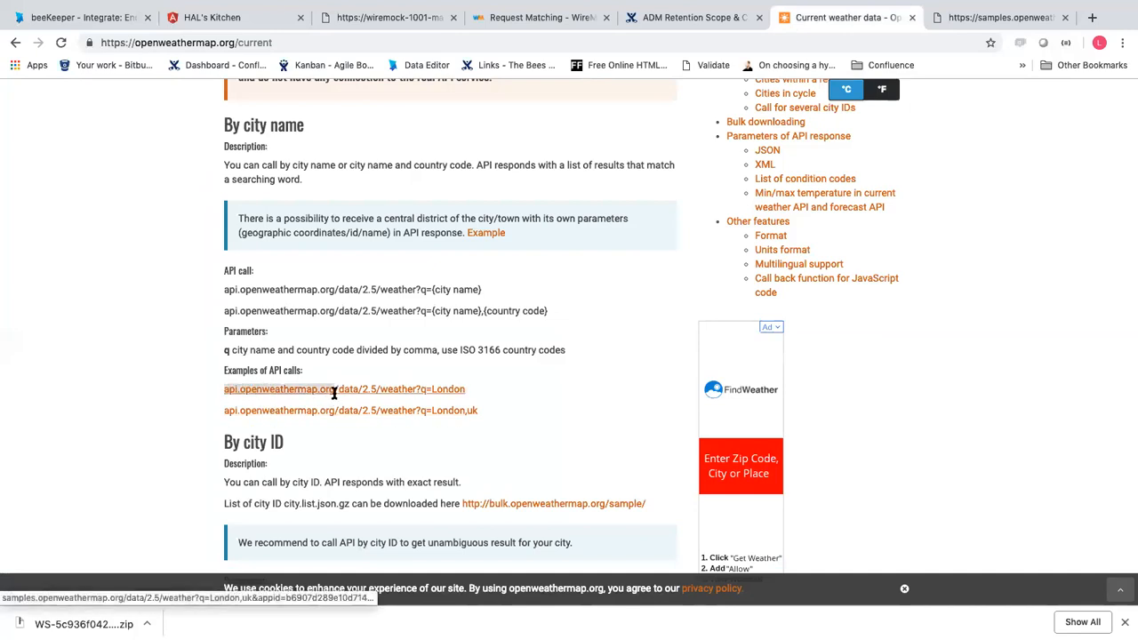
pyautogui.click(98, 52)
pyautogui.write('api.openweathermap.org')
pyautogui.click(861, 282)
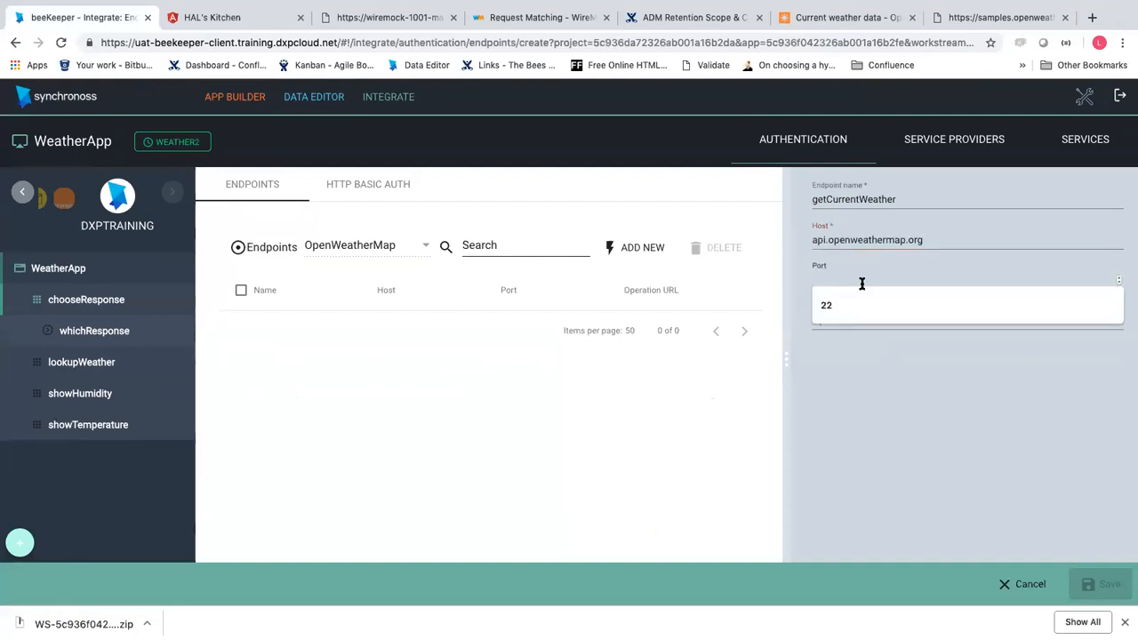
pyautogui.write('80')
# Enter operation URL /data/2.5/weather from the sample response and save the endpoint
pyautogui.click(864, 318)
pyautogui.click(964, 14)
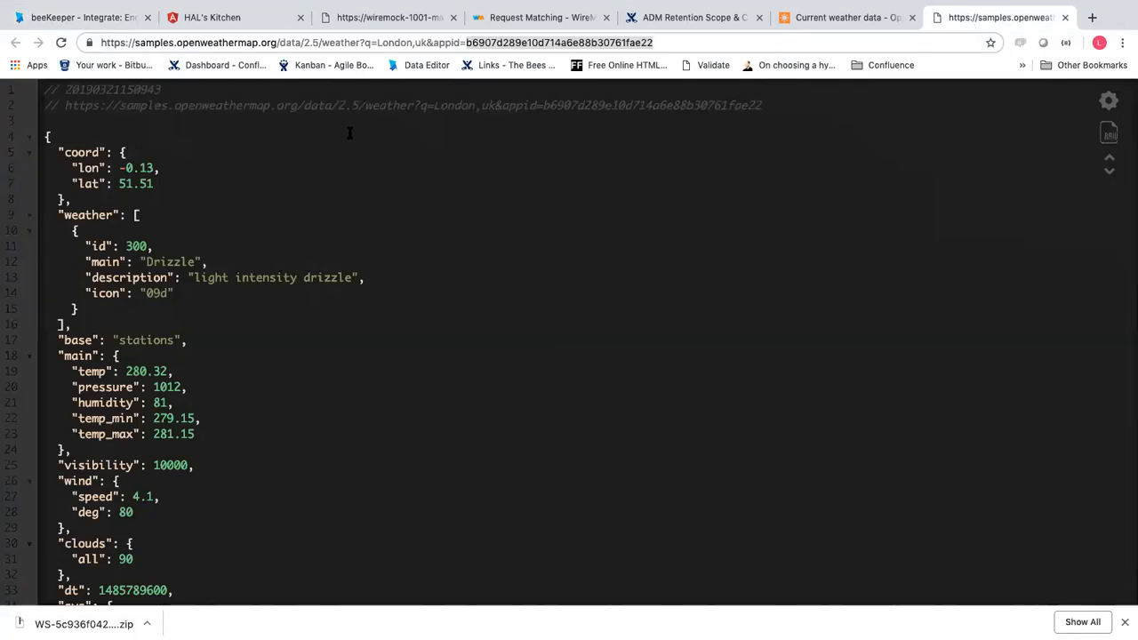
pyautogui.click(278, 43)
pyautogui.moveTo(278, 43); pyautogui.dragTo(360, 44)
pyautogui.hotkey('ctrl', 'c')
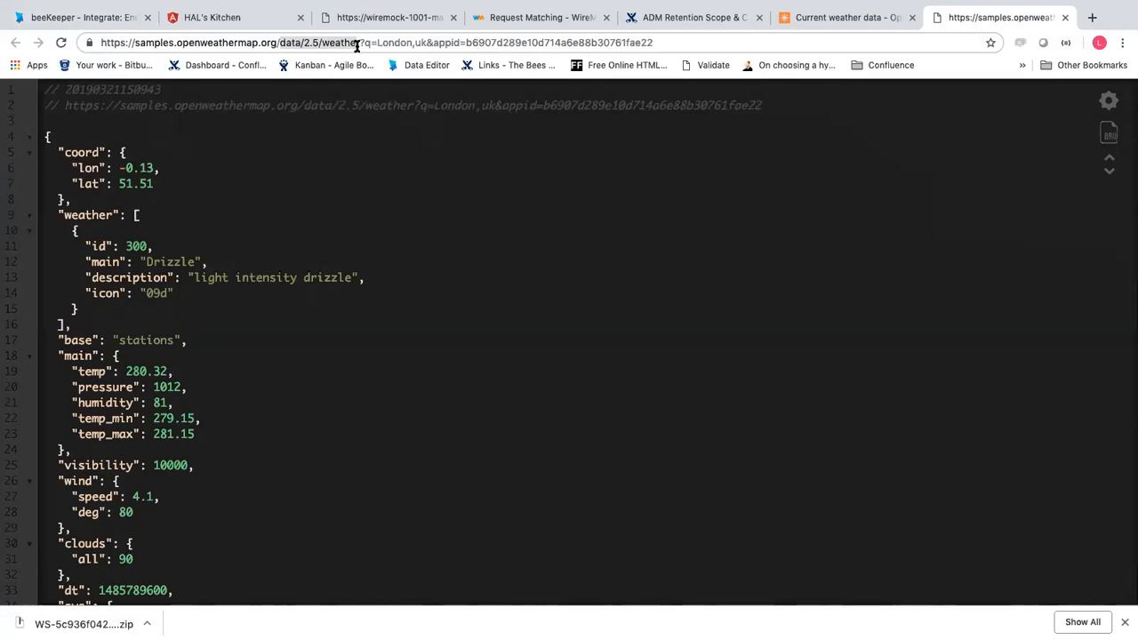
pyautogui.click(99, 19)
pyautogui.click(830, 326)
pyautogui.hotkey('ctrl', 'v')
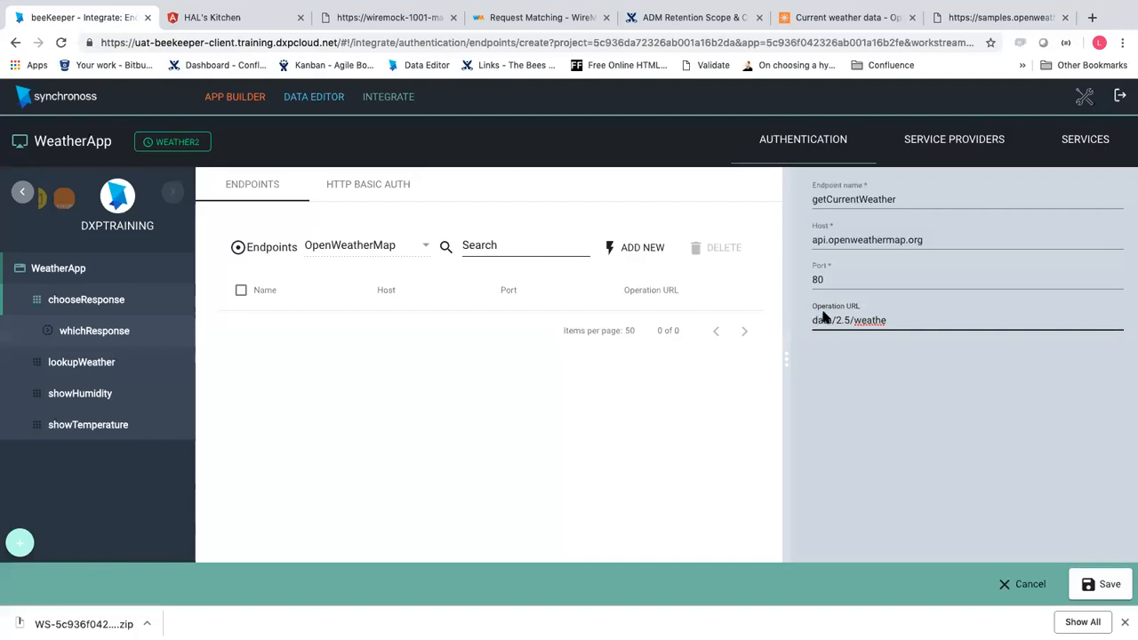
pyautogui.write('r')
pyautogui.click(811, 320)
pyautogui.write('/')
pyautogui.click(1093, 587)
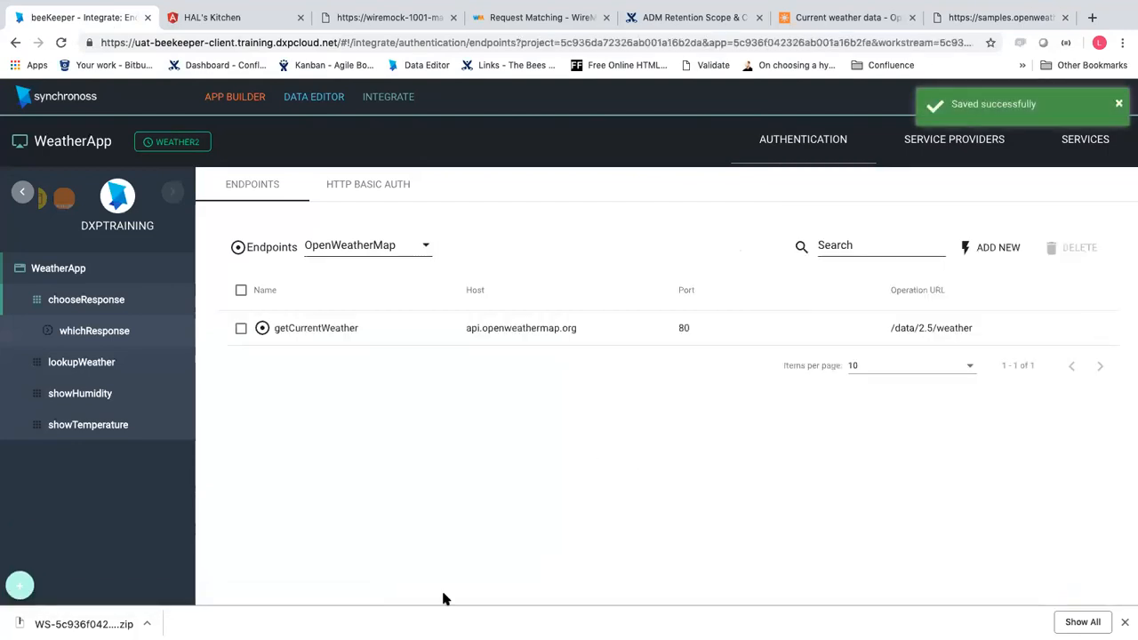
# Under currentWeather, save a GET invocation named currentWeather using the getCurrentWeather endpoint, then select it
pyautogui.click(1067, 146)
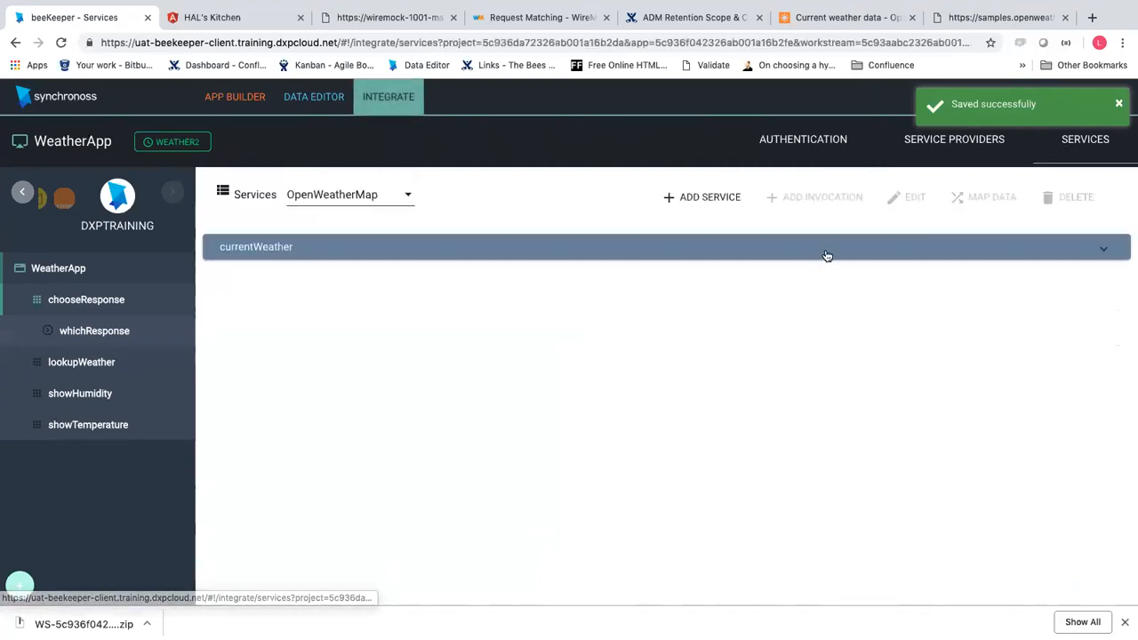
pyautogui.click(1102, 249)
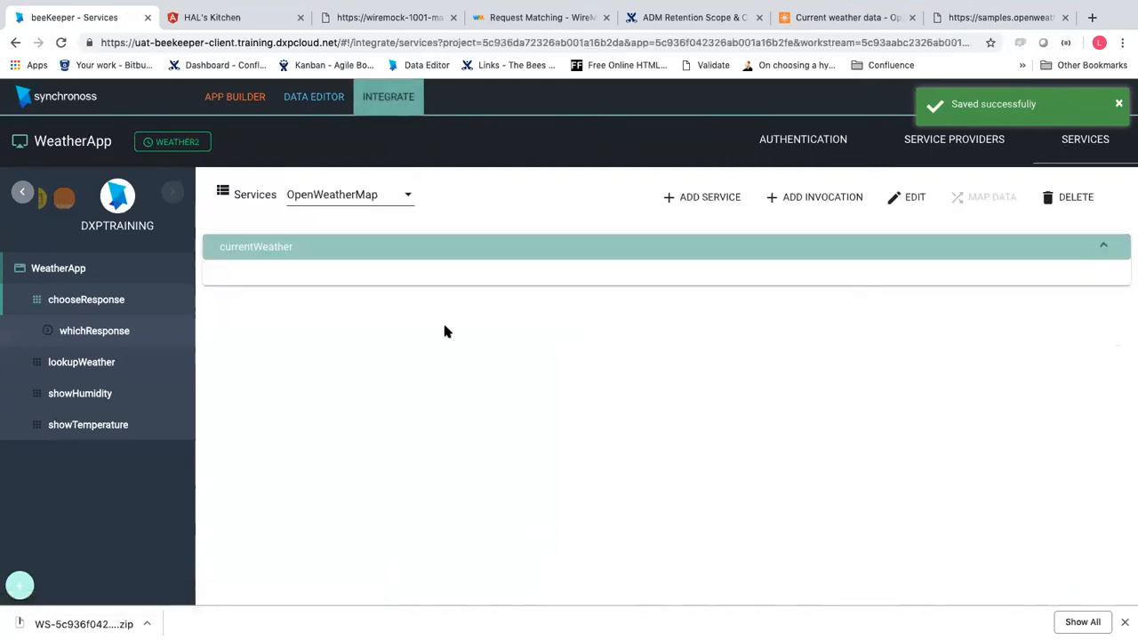
pyautogui.click(815, 200)
pyautogui.click(867, 256)
pyautogui.click(865, 241)
pyautogui.click(859, 194)
pyautogui.write('currentWeather')
pyautogui.click(873, 472)
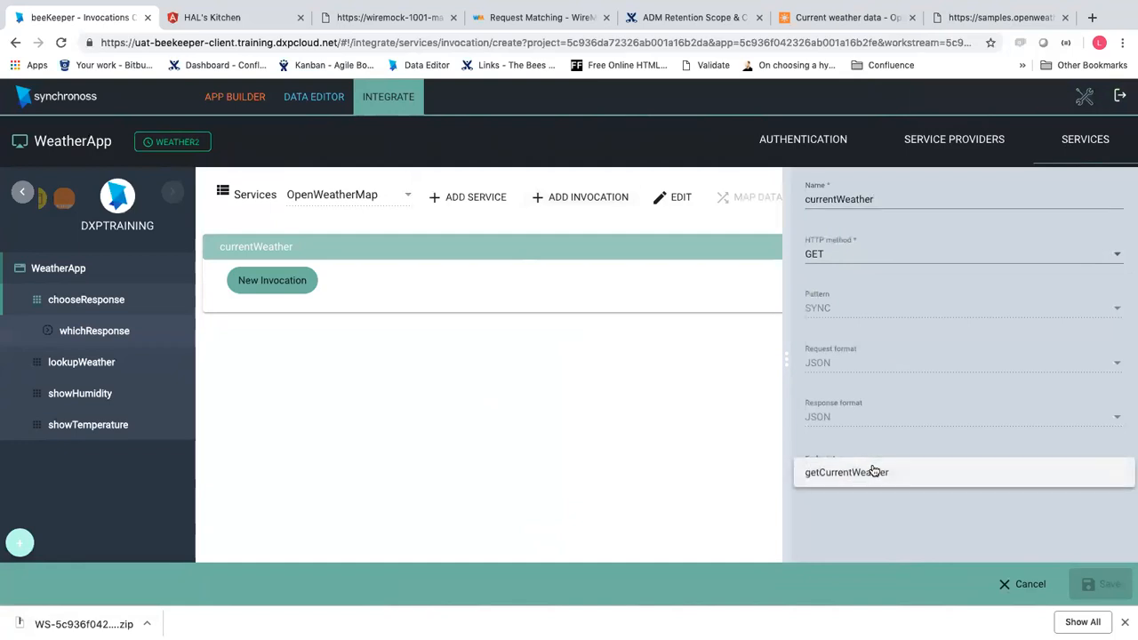
pyautogui.click(889, 485)
pyautogui.click(1088, 584)
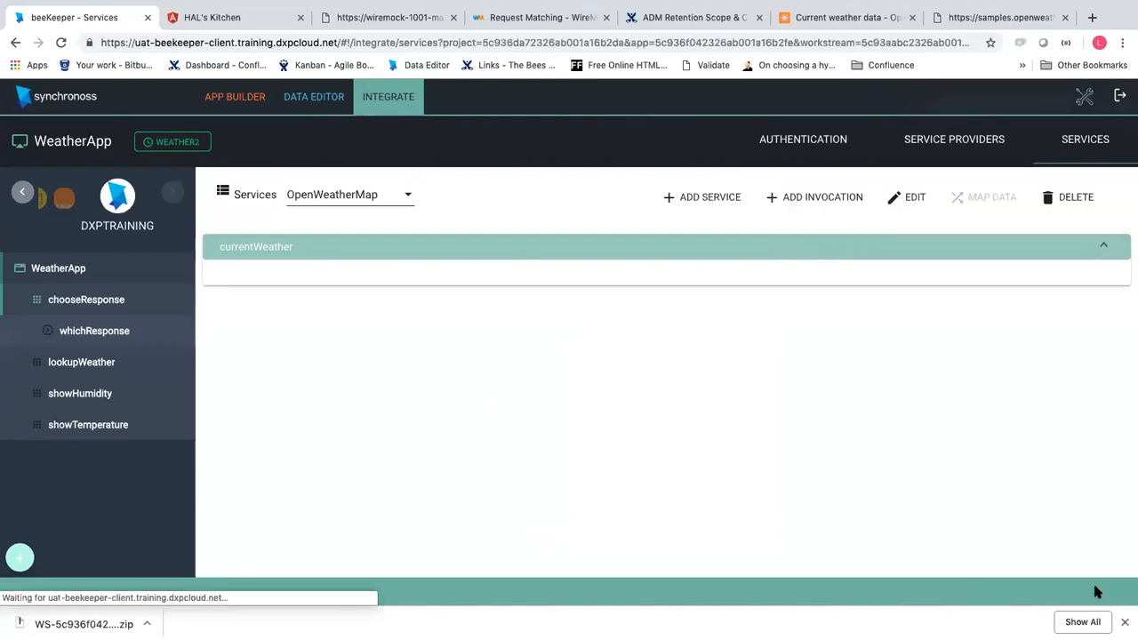
pyautogui.click(1095, 249)
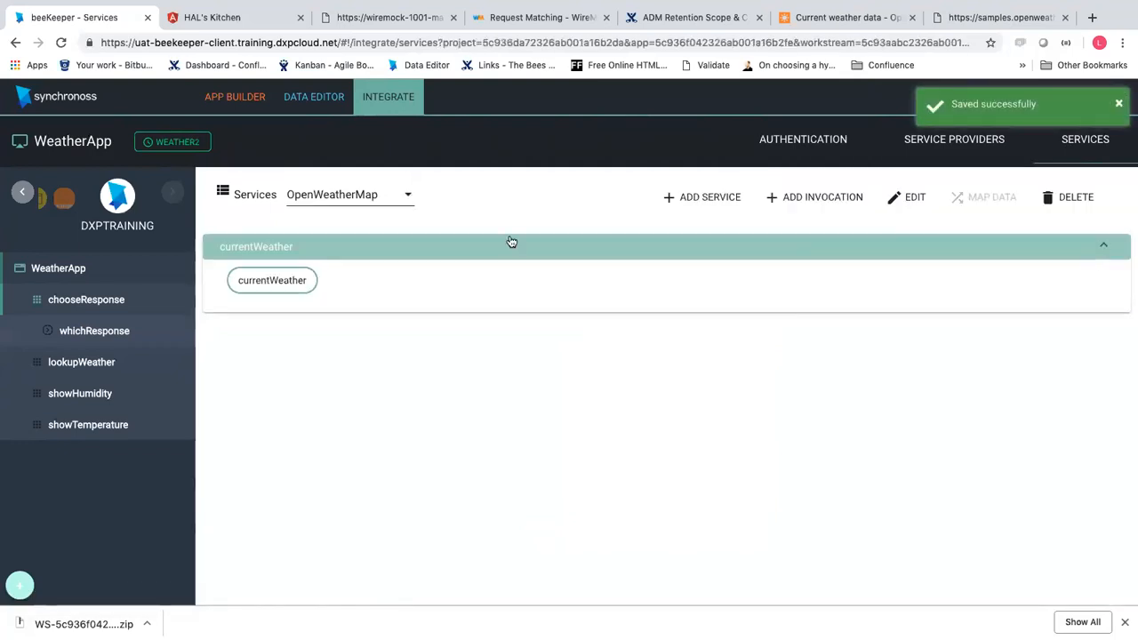
pyautogui.click(261, 282)
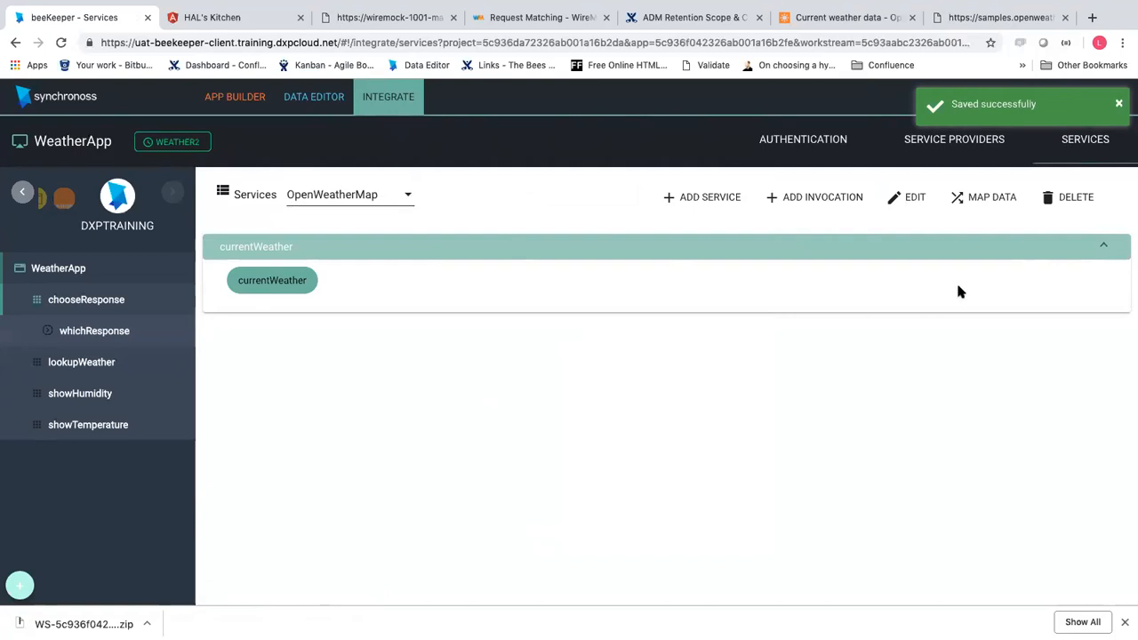
# Add a Request Params mapping and open its transform editor showing weatherRequest and weatherResponse
pyautogui.click(969, 209)
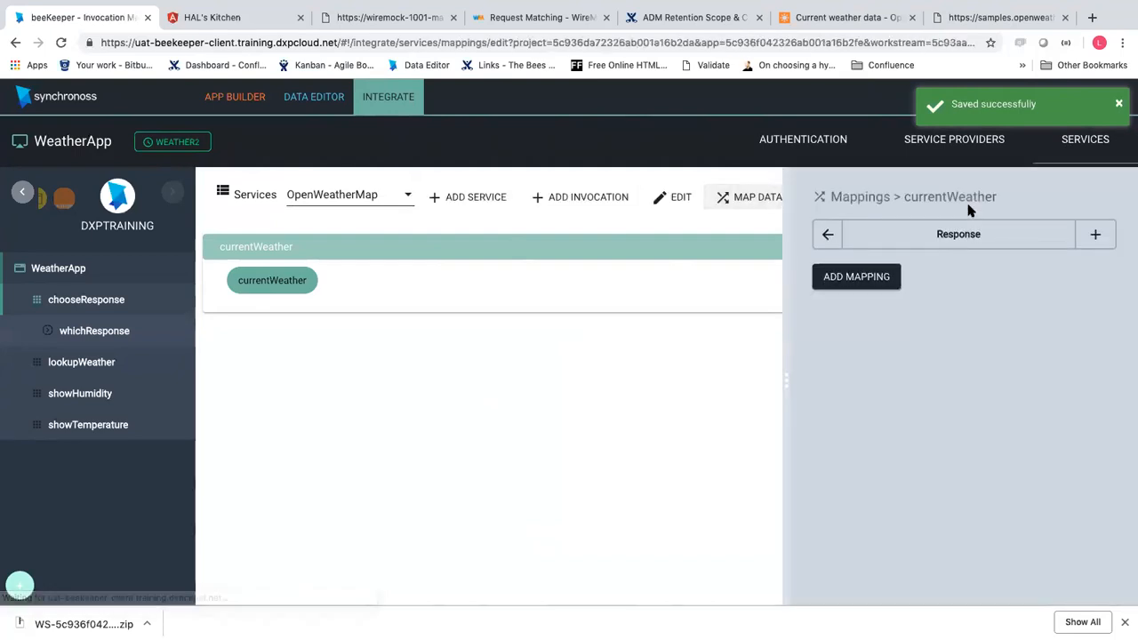
pyautogui.click(853, 282)
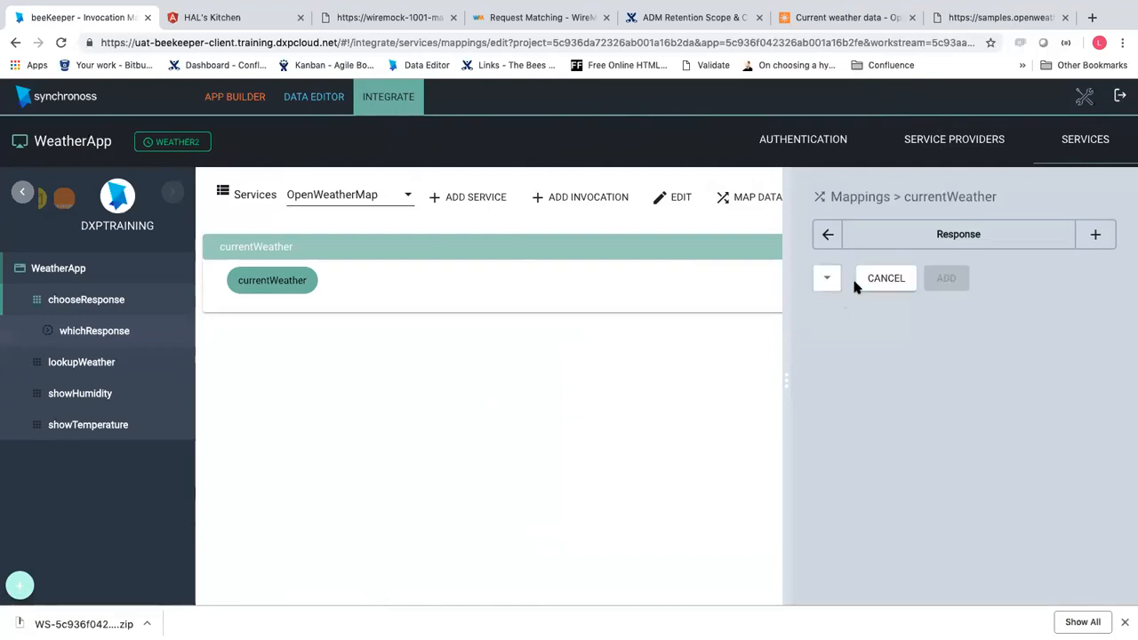
pyautogui.click(825, 278)
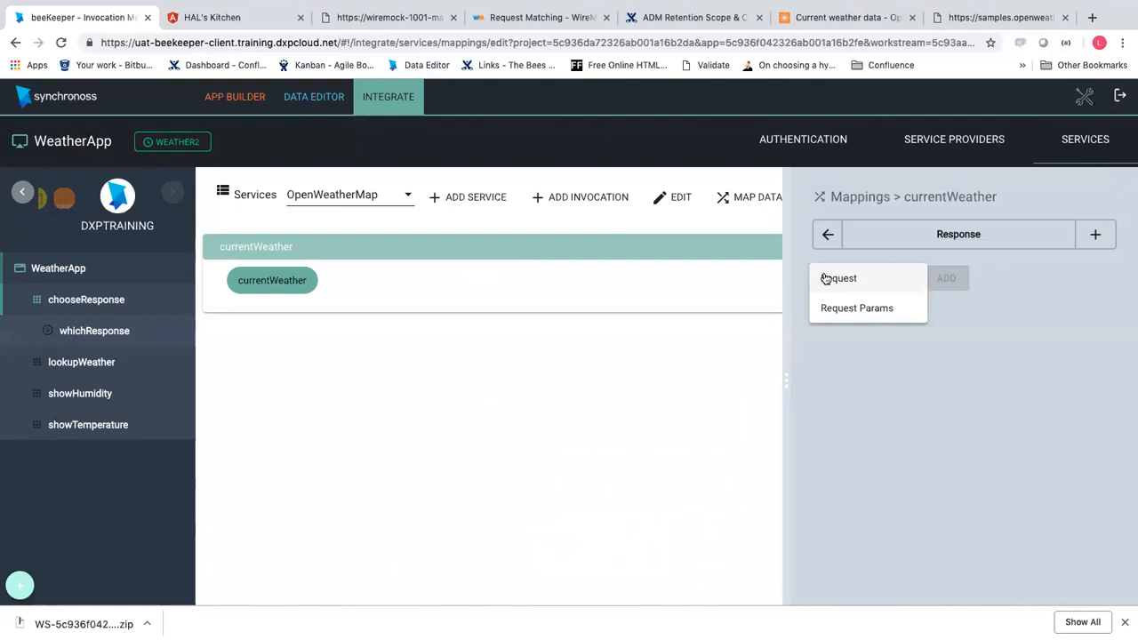
pyautogui.click(853, 308)
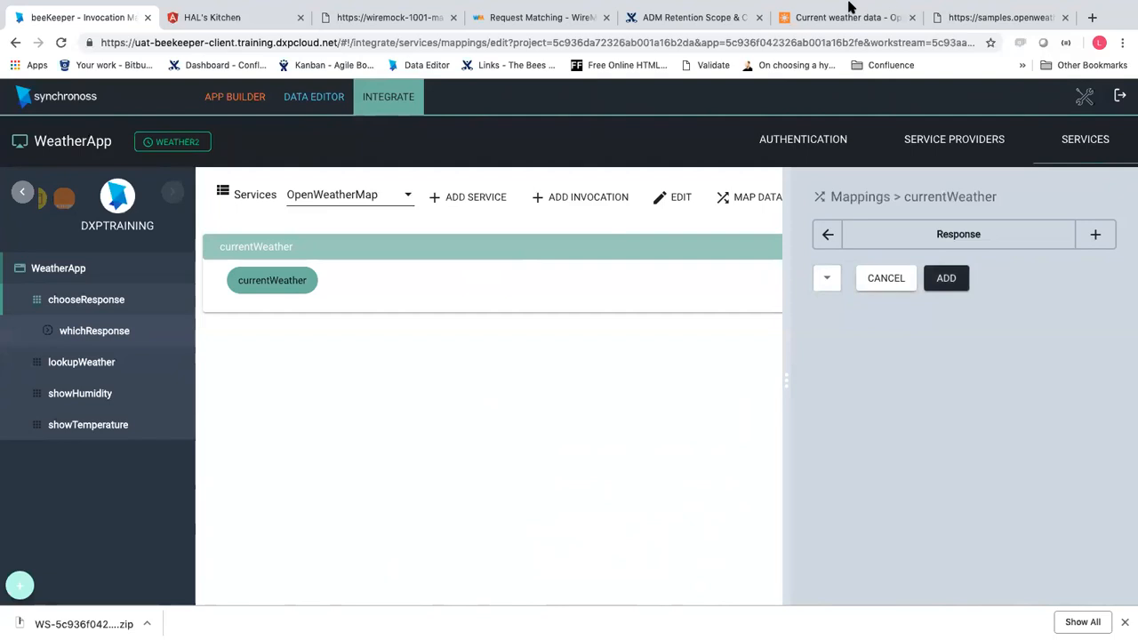
pyautogui.click(851, 18)
pyautogui.click(978, 18)
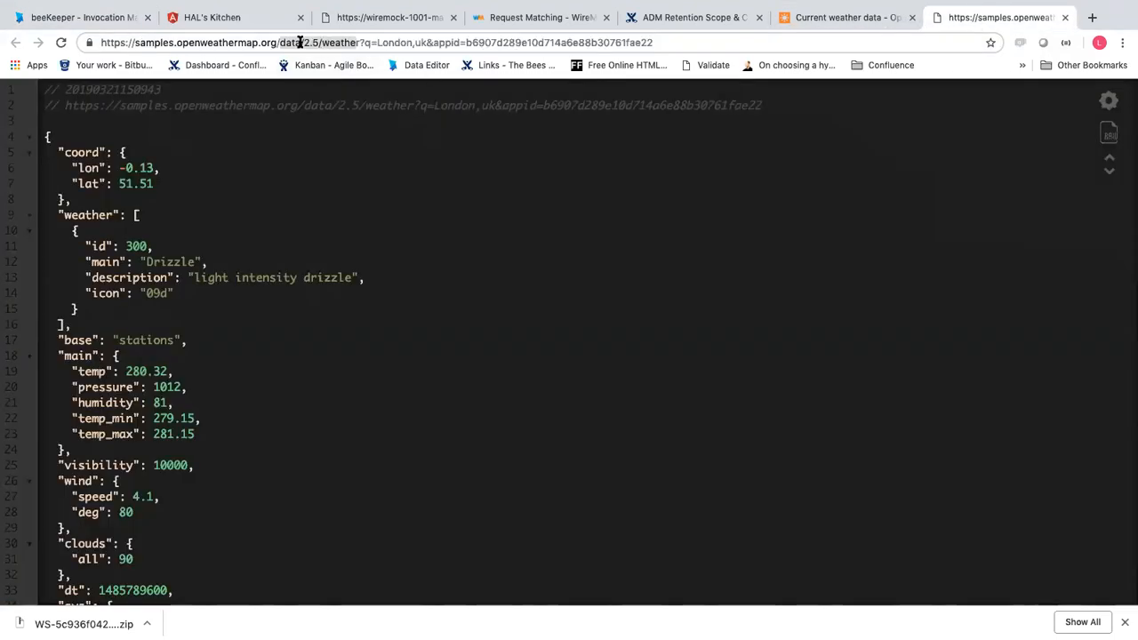
pyautogui.click(106, 18)
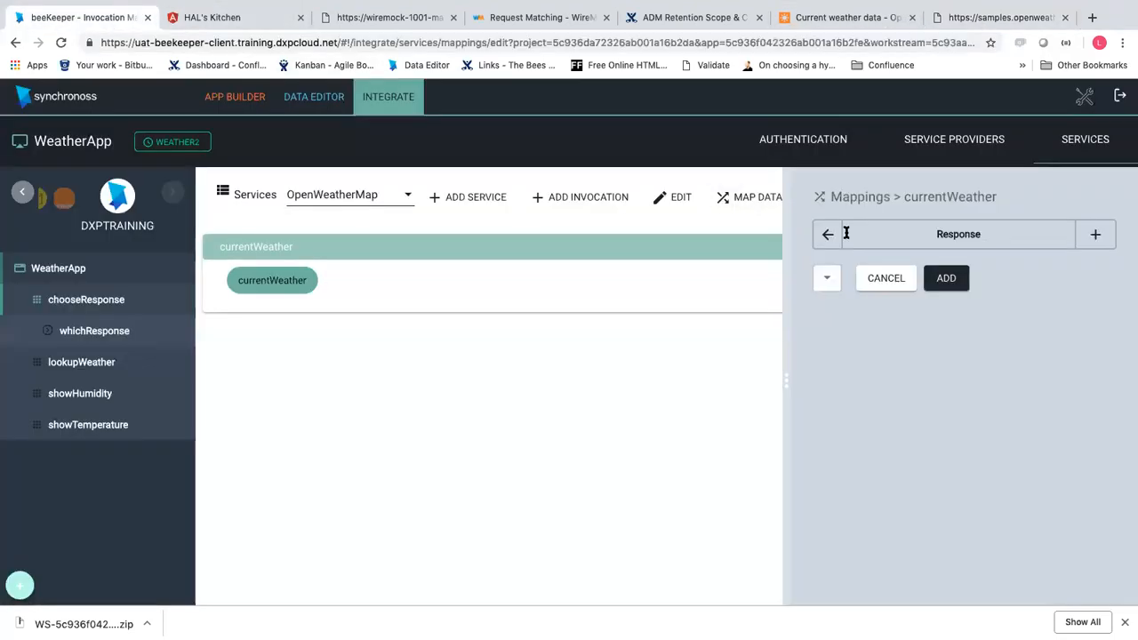
pyautogui.click(827, 282)
pyautogui.click(862, 279)
pyautogui.click(947, 279)
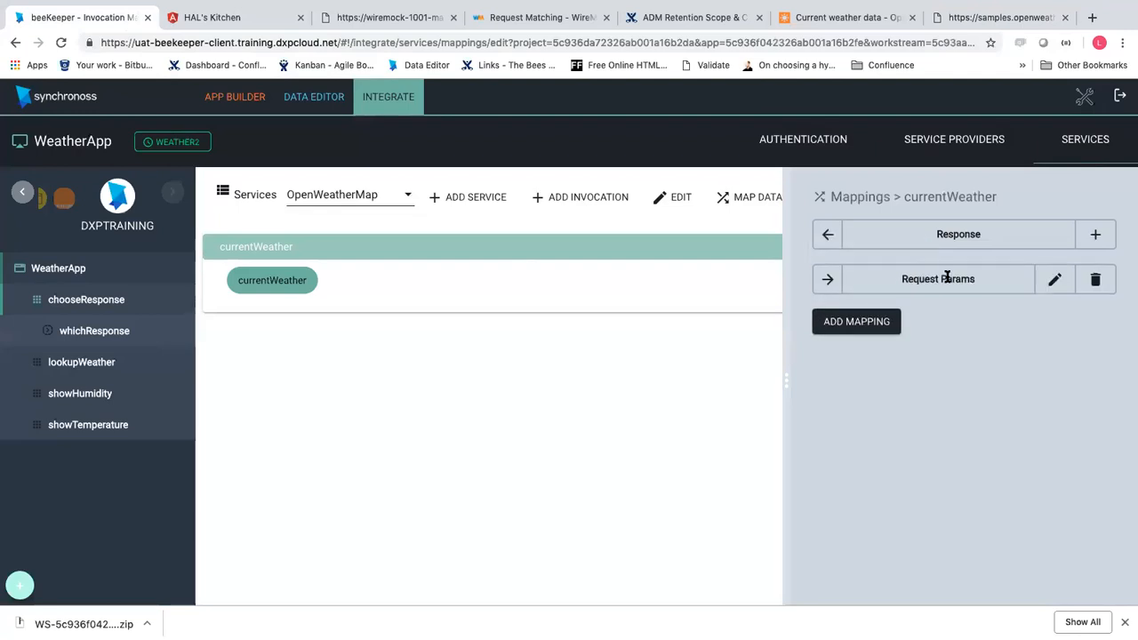
pyautogui.click(1055, 280)
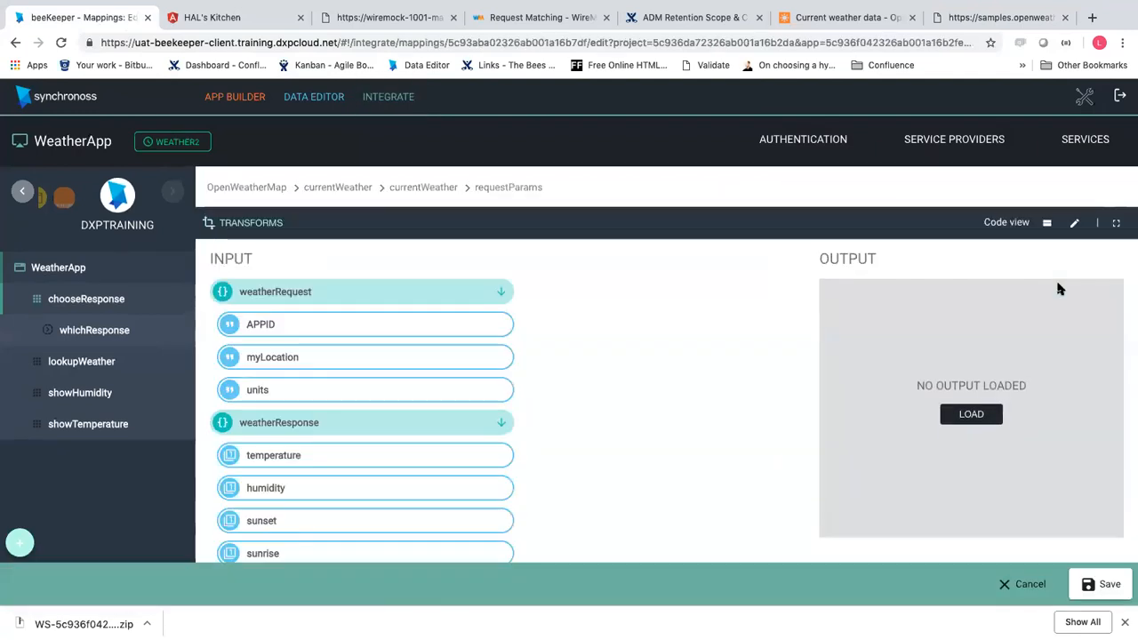
# Import weatherRequestParams.json as the output structure, then replace it with the other weatherRequest JSON file
pyautogui.click(978, 428)
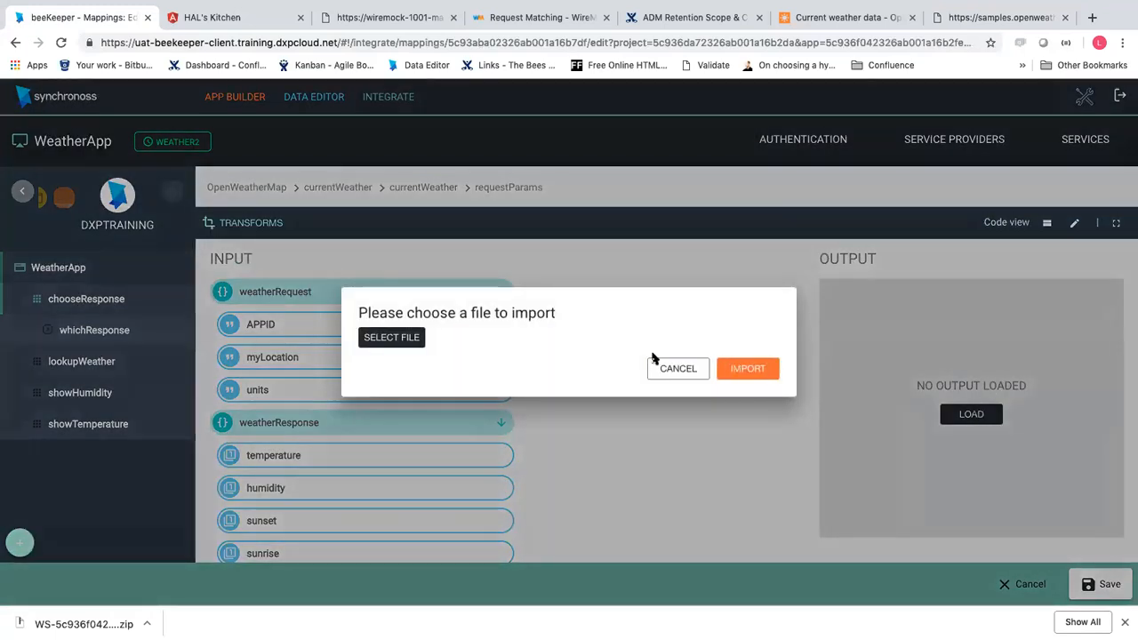
pyautogui.click(404, 338)
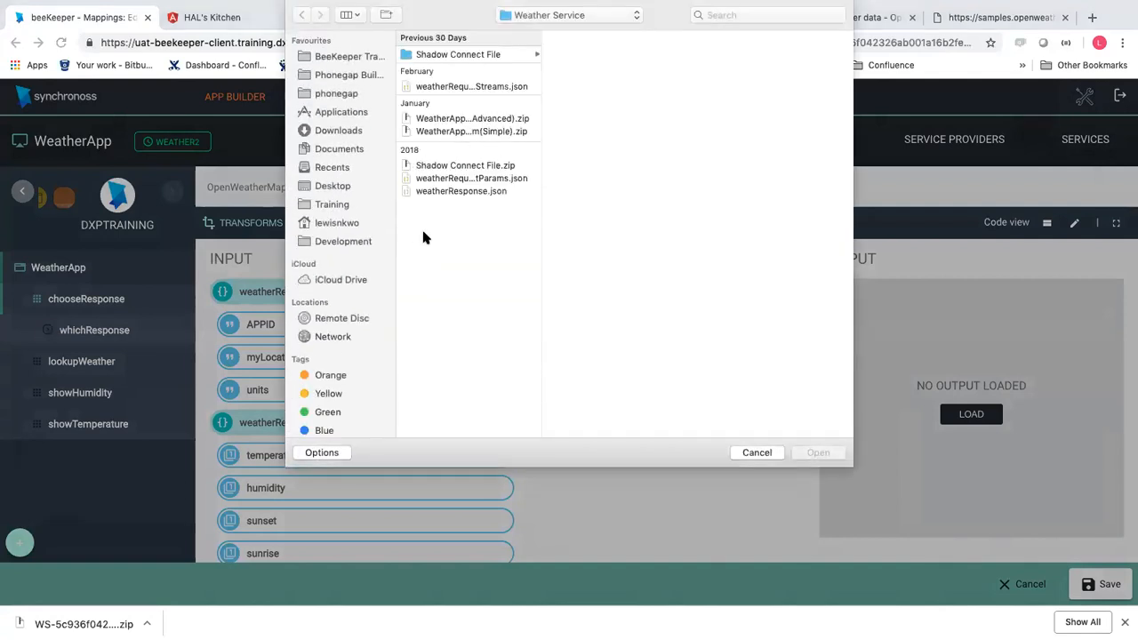
pyautogui.click(472, 181)
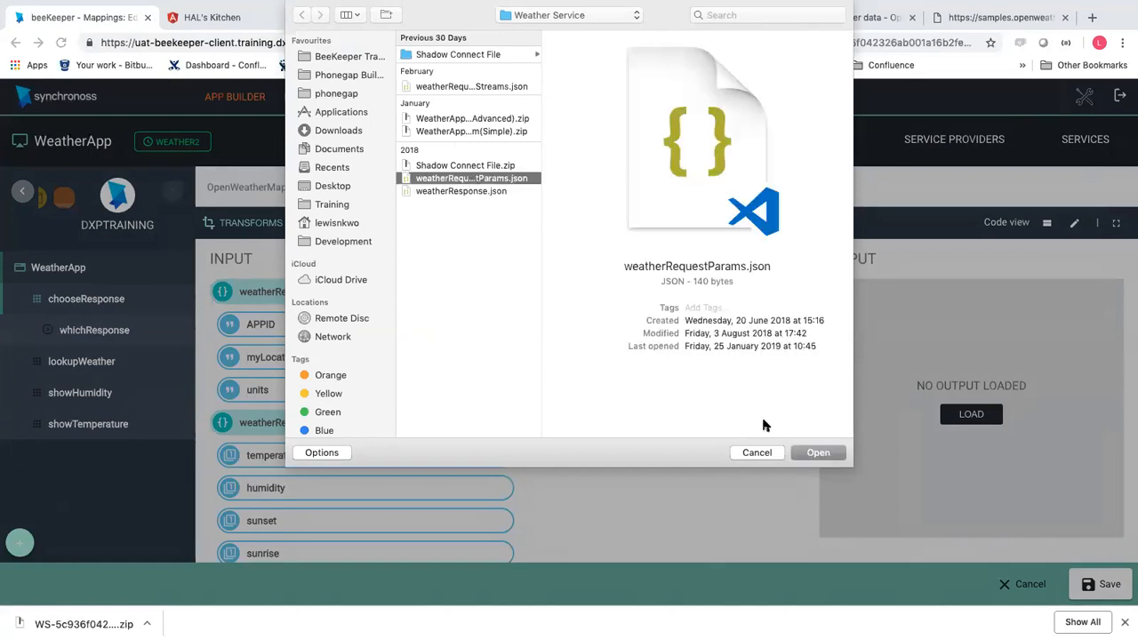
pyautogui.click(820, 453)
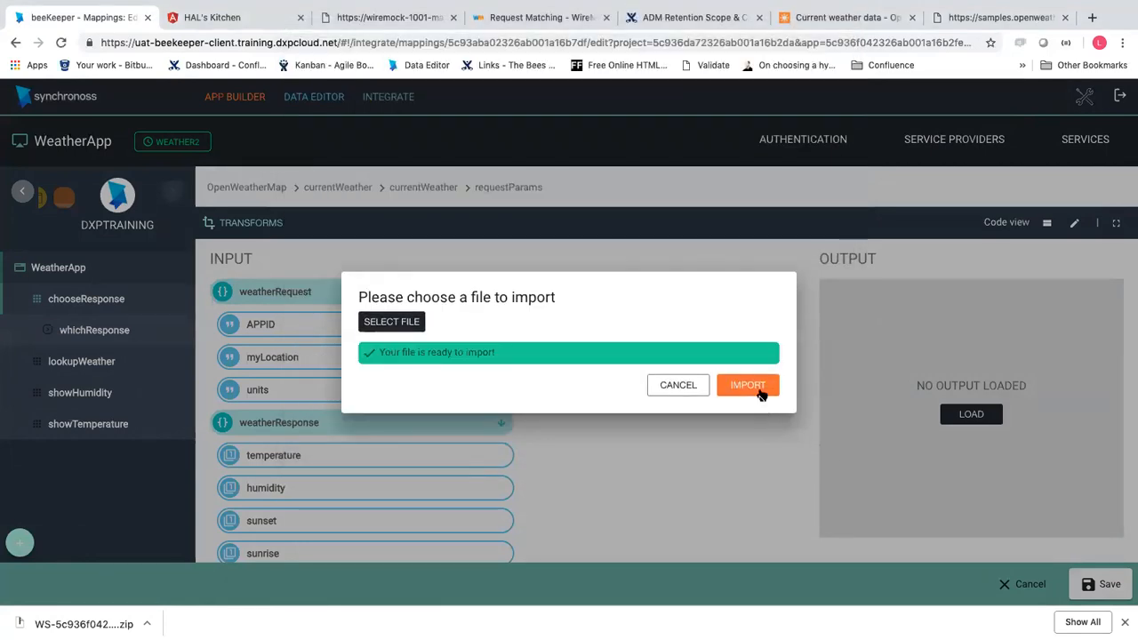
pyautogui.click(757, 388)
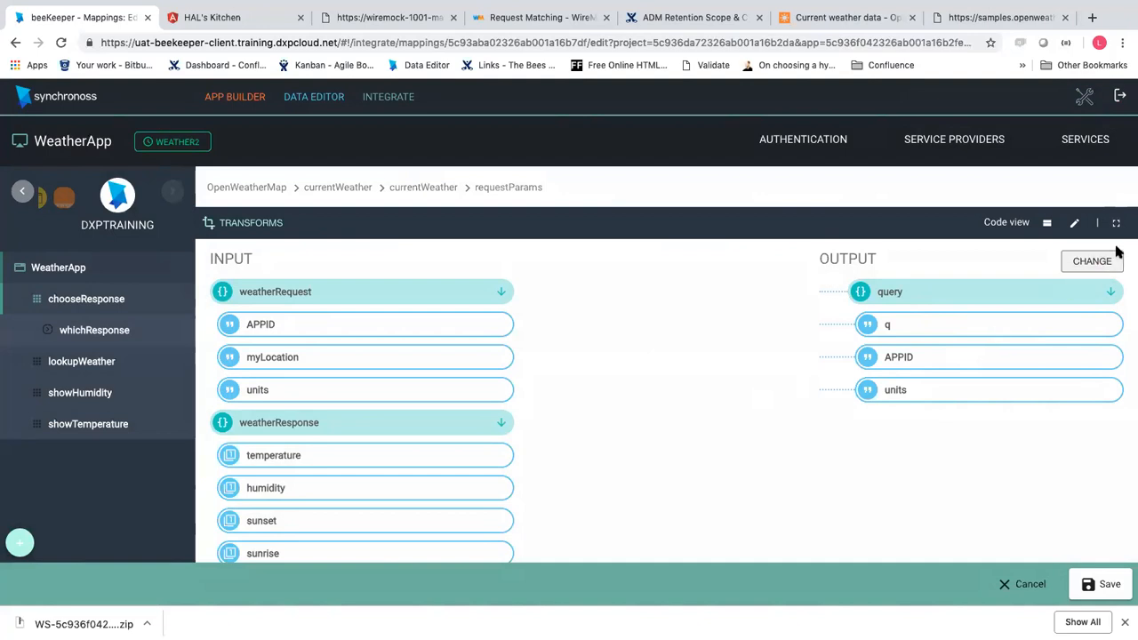
pyautogui.click(1070, 272)
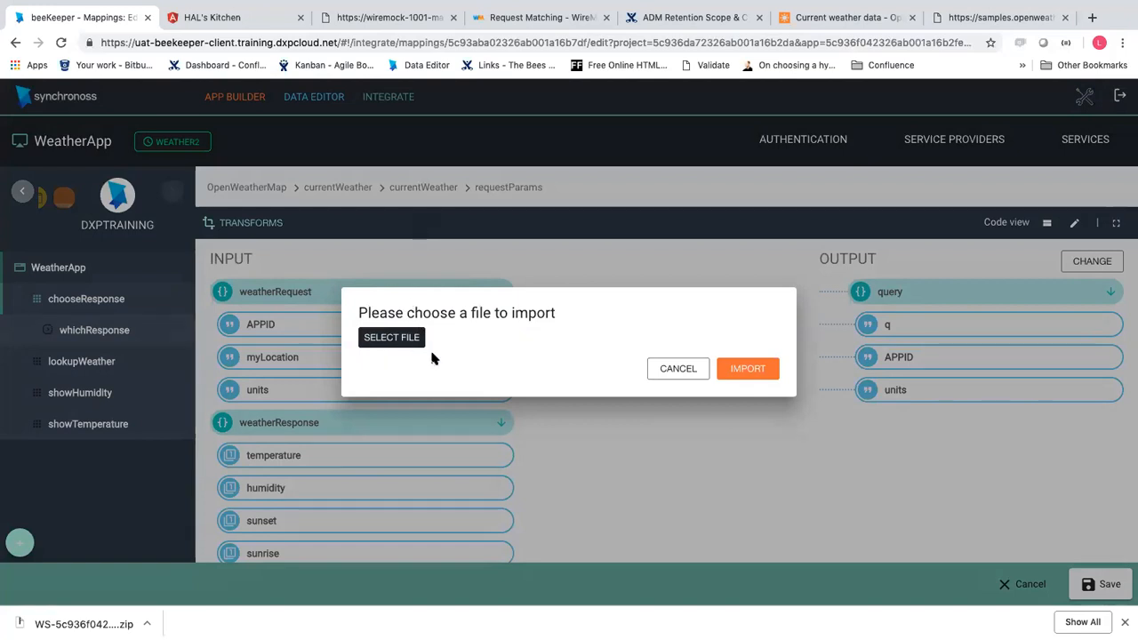
pyautogui.click(416, 346)
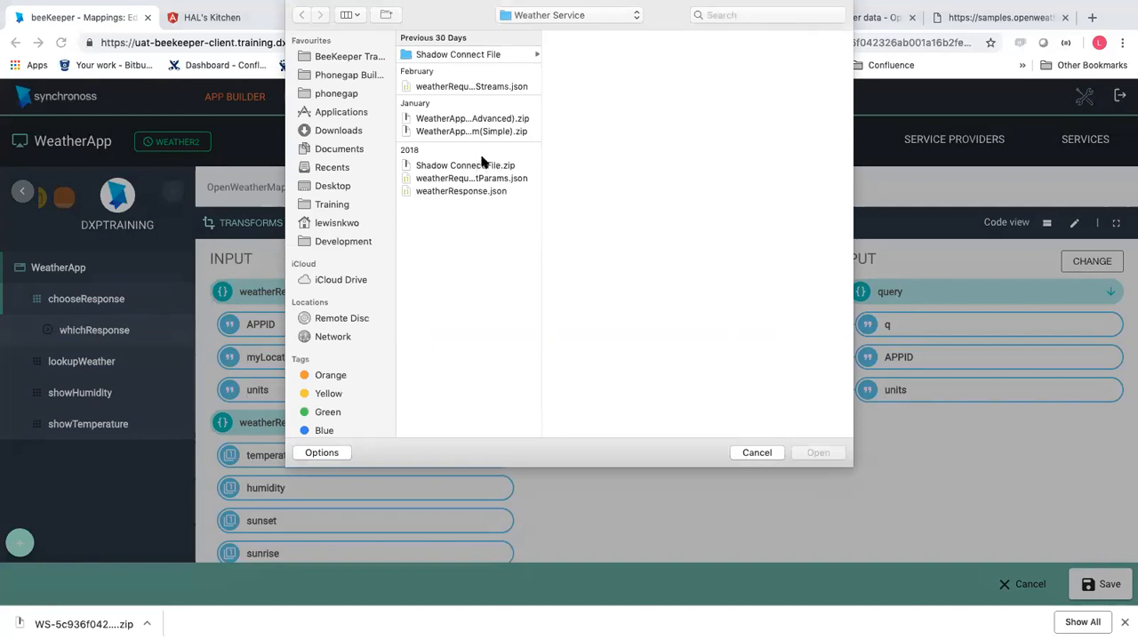
pyautogui.click(492, 87)
pyautogui.click(809, 453)
pyautogui.click(763, 386)
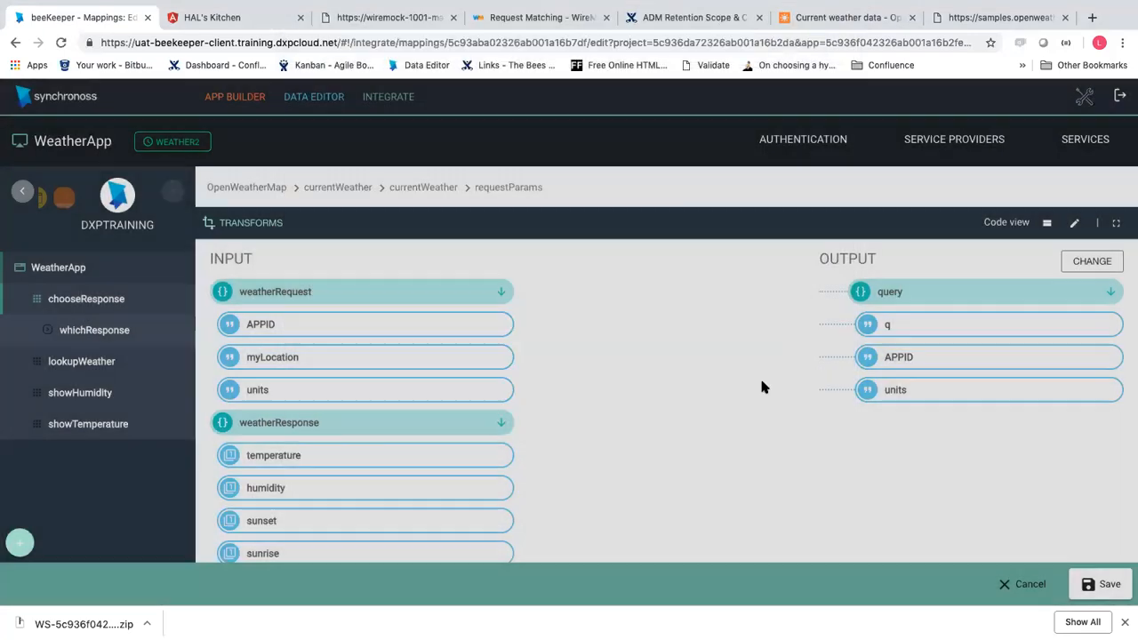
pyautogui.click(777, 375)
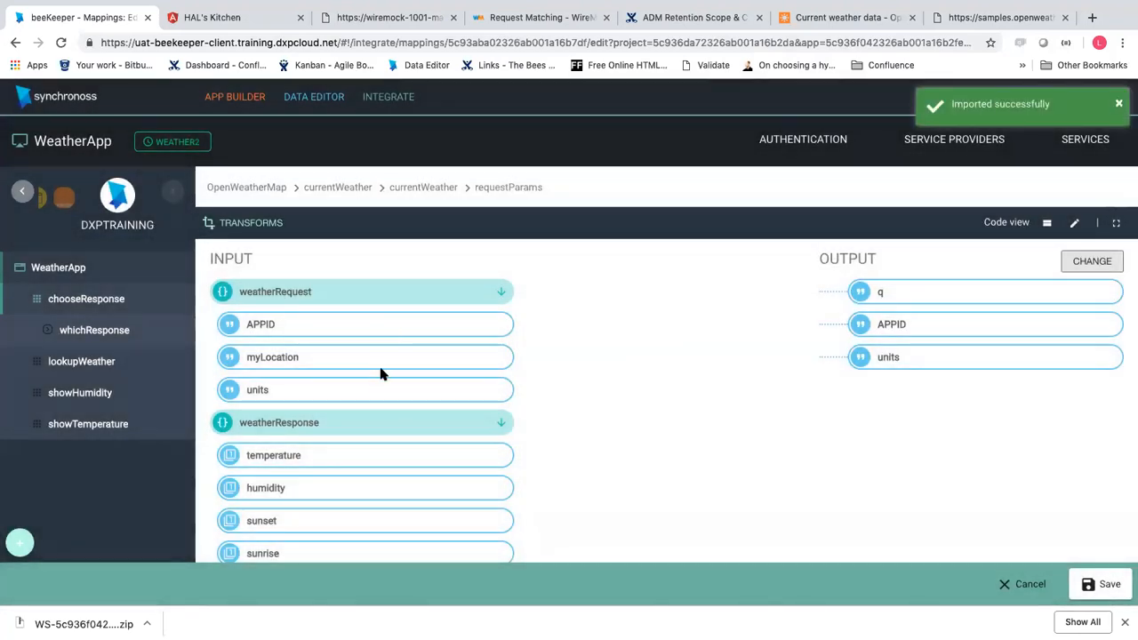
# Map myLocation to q, APPID to APPID and units to units, then save the mapping
pyautogui.moveTo(376, 373)
pyautogui.mouseDown()
pyautogui.moveTo(888, 356)
pyautogui.moveTo(883, 302)
pyautogui.mouseUp()
pyautogui.moveTo(431, 330); pyautogui.dragTo(880, 324)
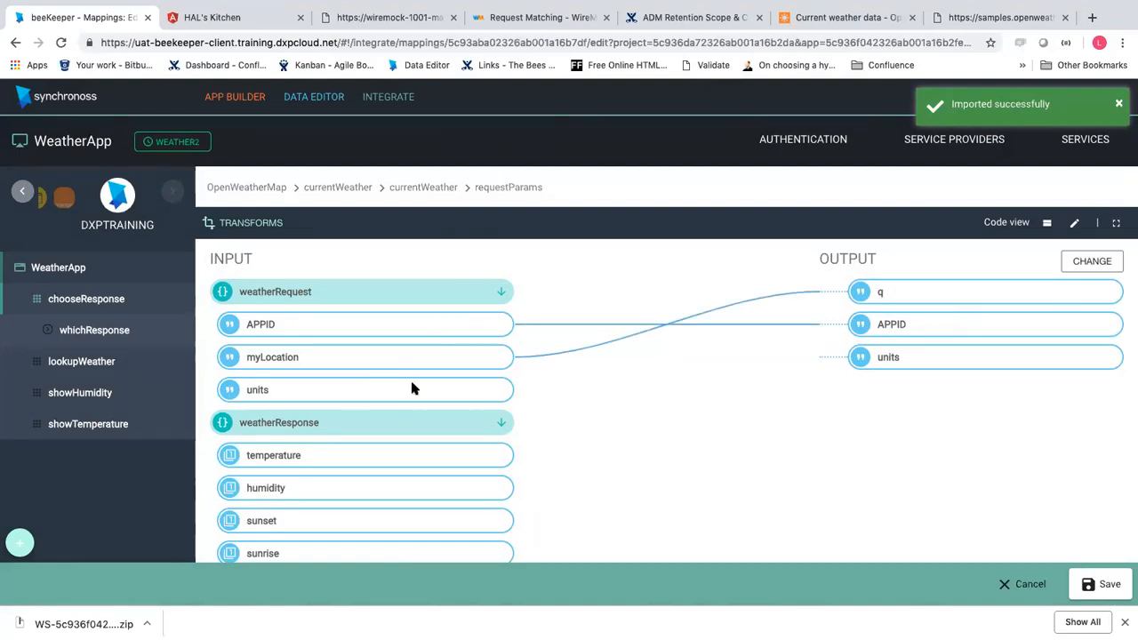
pyautogui.moveTo(692, 353); pyautogui.dragTo(896, 352)
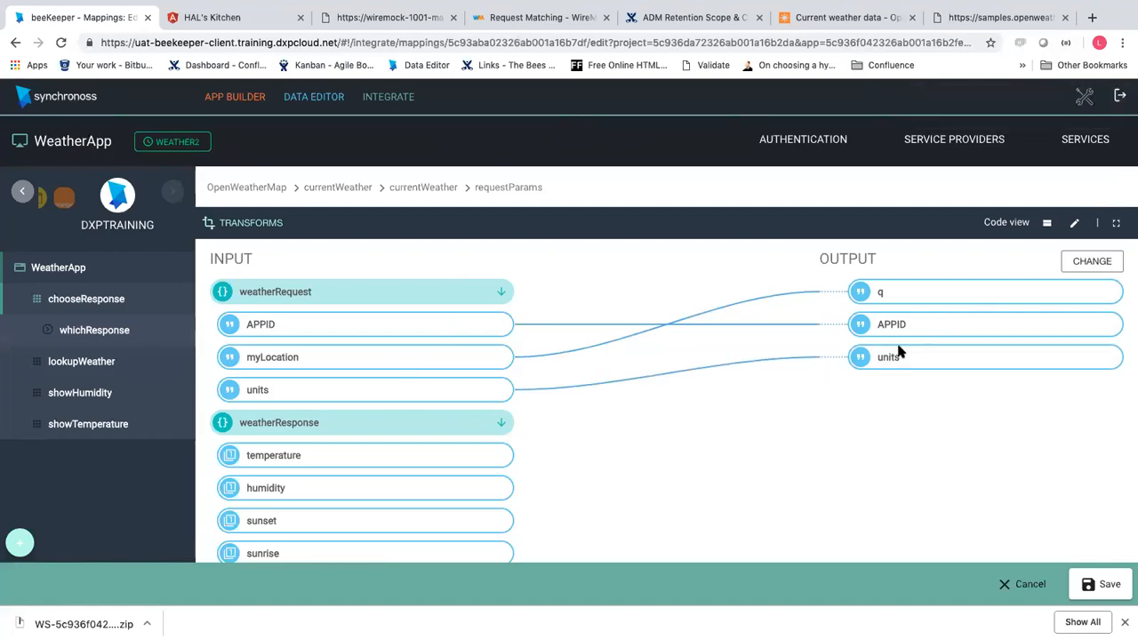
pyautogui.click(1102, 584)
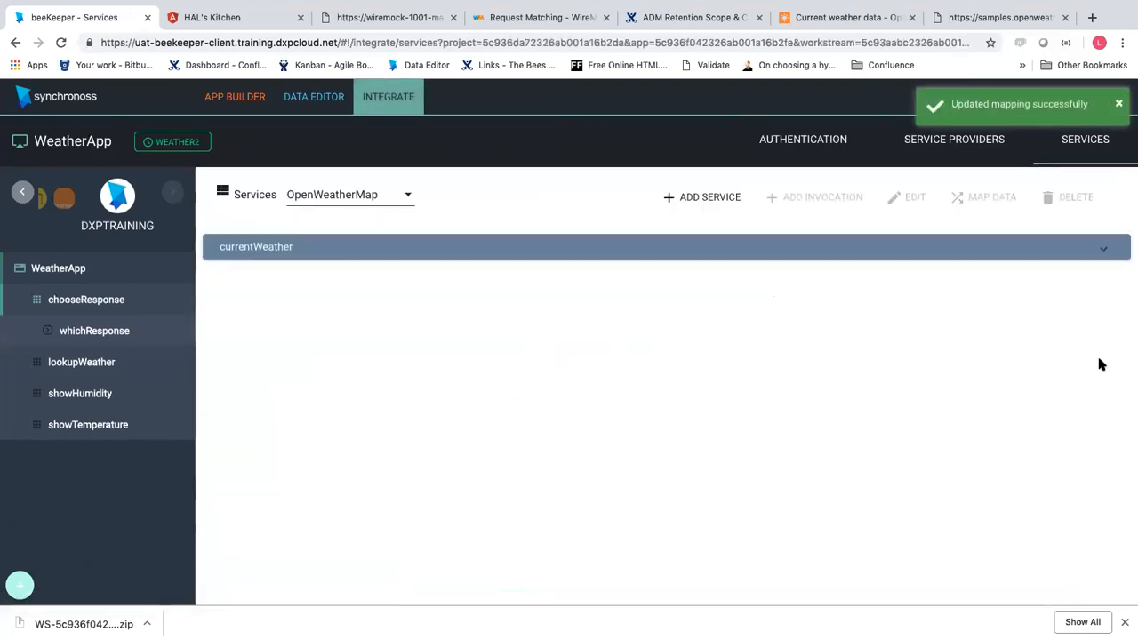
# Create a new Response mapping on the currentWeather invocation
pyautogui.click(1095, 252)
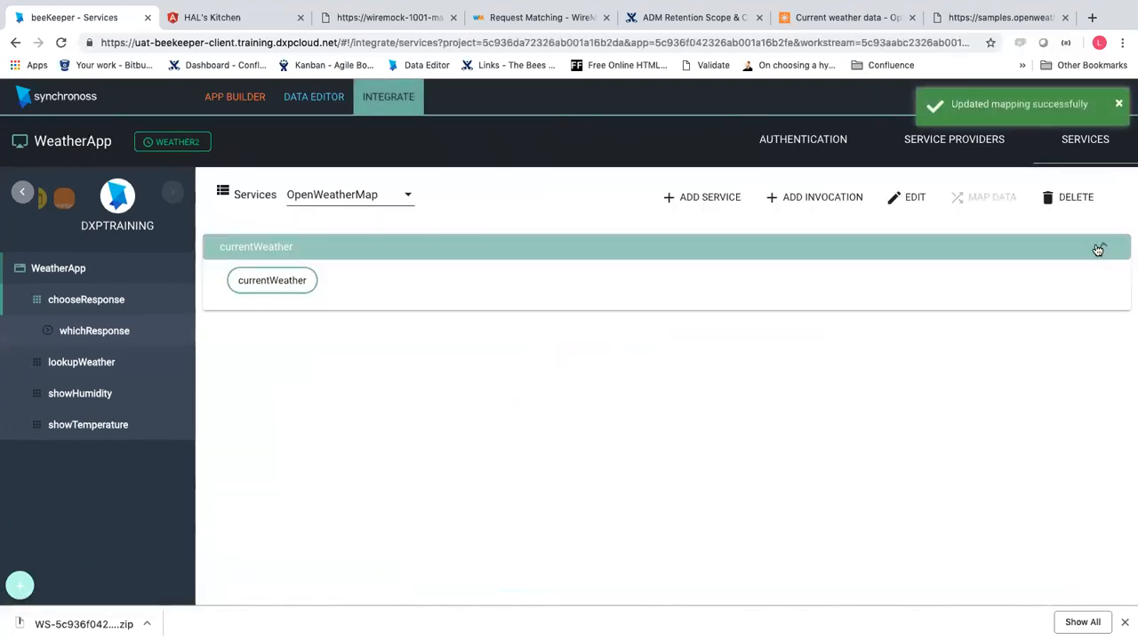
pyautogui.click(299, 283)
pyautogui.click(992, 198)
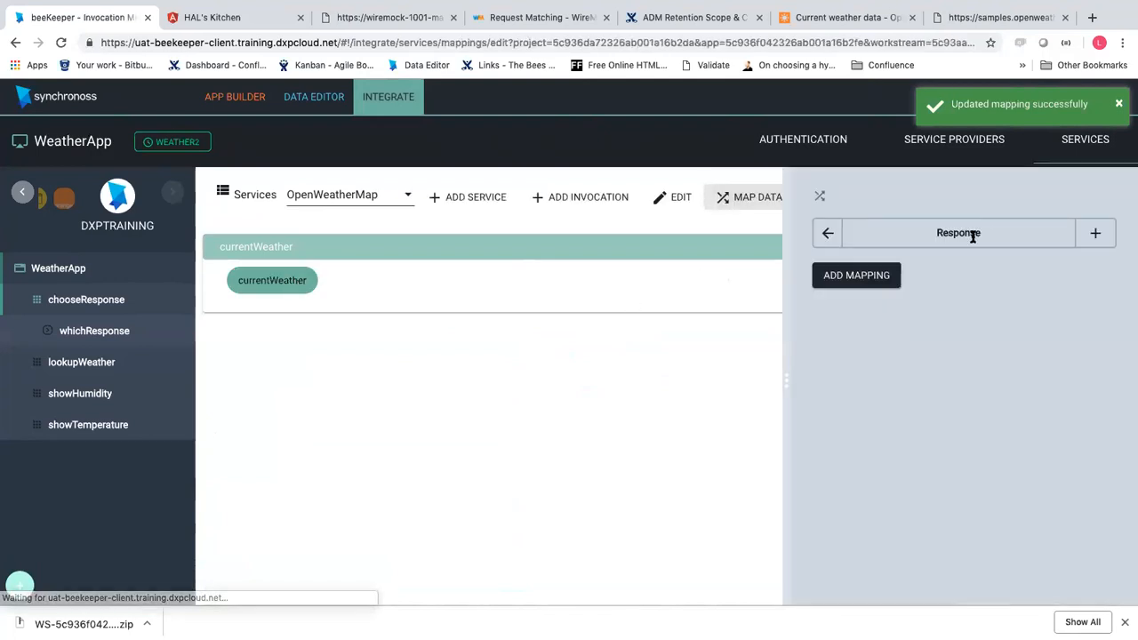
pyautogui.click(1084, 240)
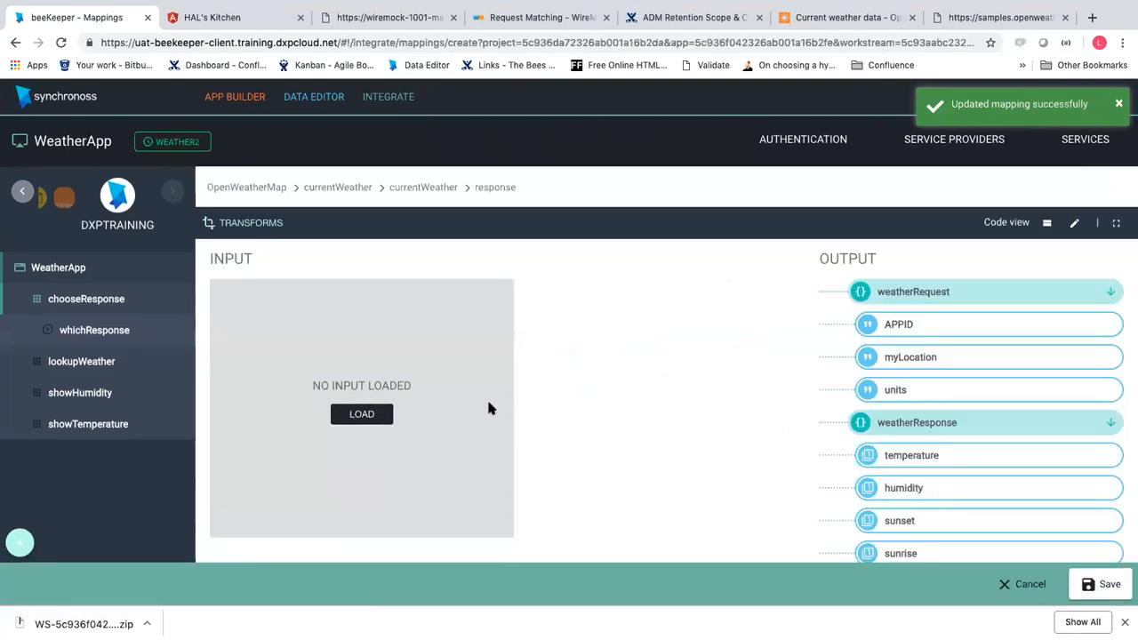
# Import weatherResponse.json as the sample input structure for the mapping
pyautogui.click(353, 416)
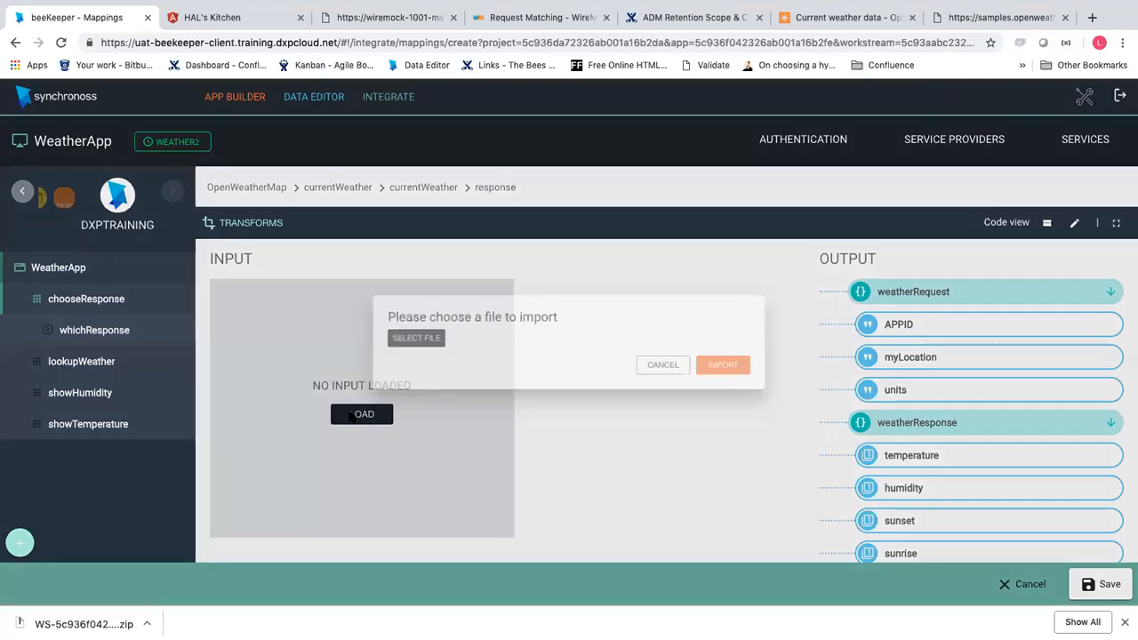
pyautogui.click(399, 338)
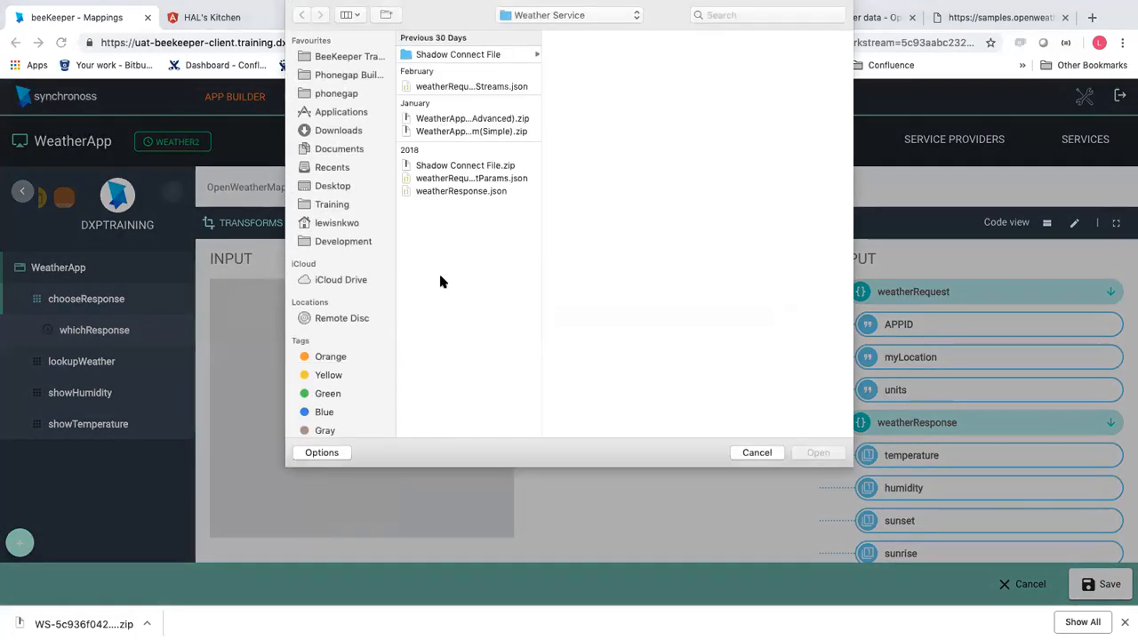
pyautogui.click(480, 192)
pyautogui.click(822, 453)
pyautogui.click(724, 384)
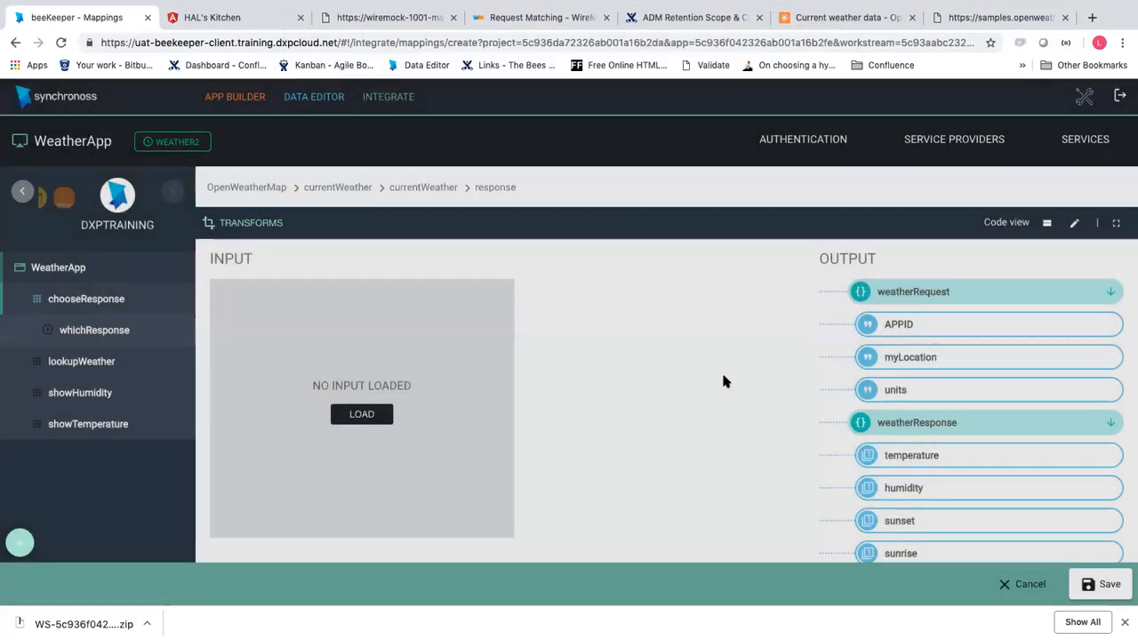
pyautogui.scroll(-2, 889, 431)
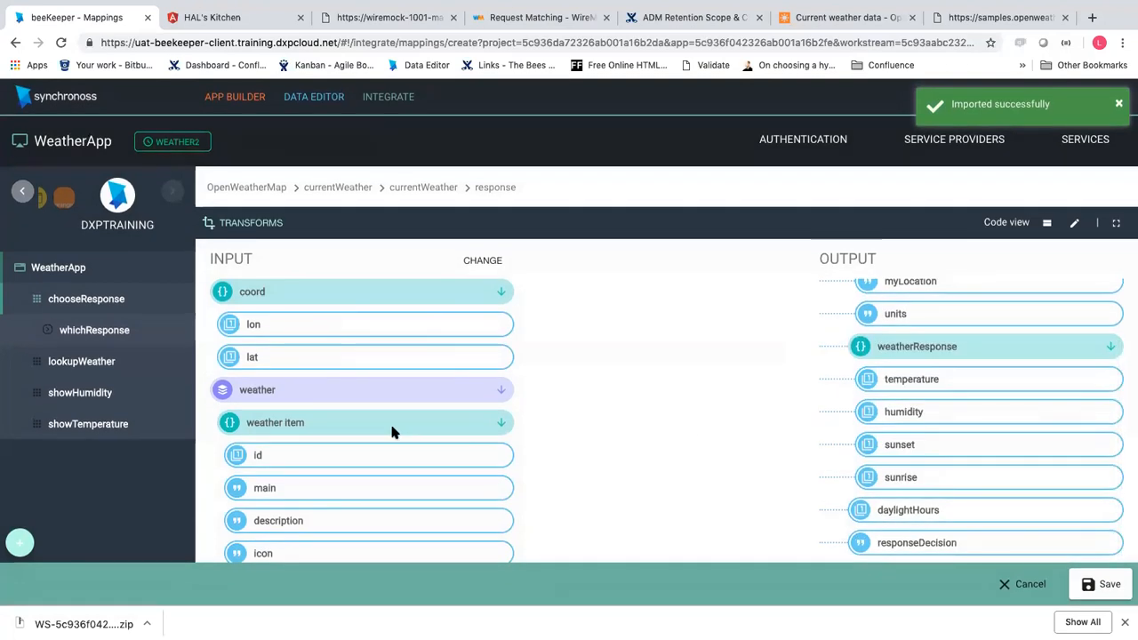
pyautogui.scroll(-7, 392, 432)
pyautogui.scroll(2, 392, 432)
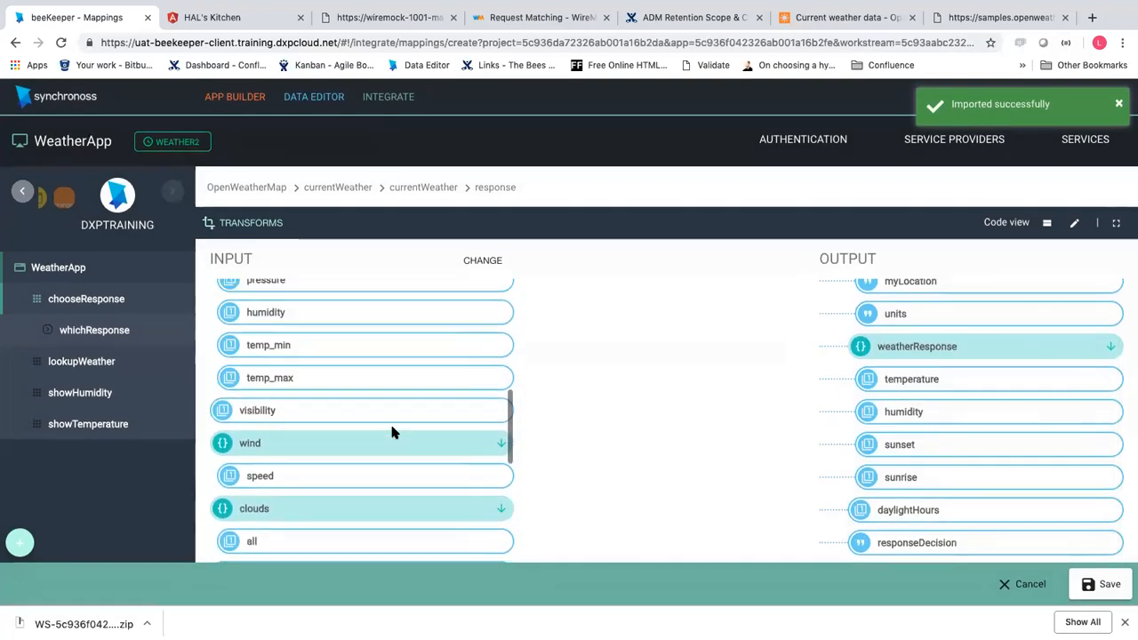
pyautogui.scroll(1, 394, 431)
pyautogui.scroll(-5, 381, 440)
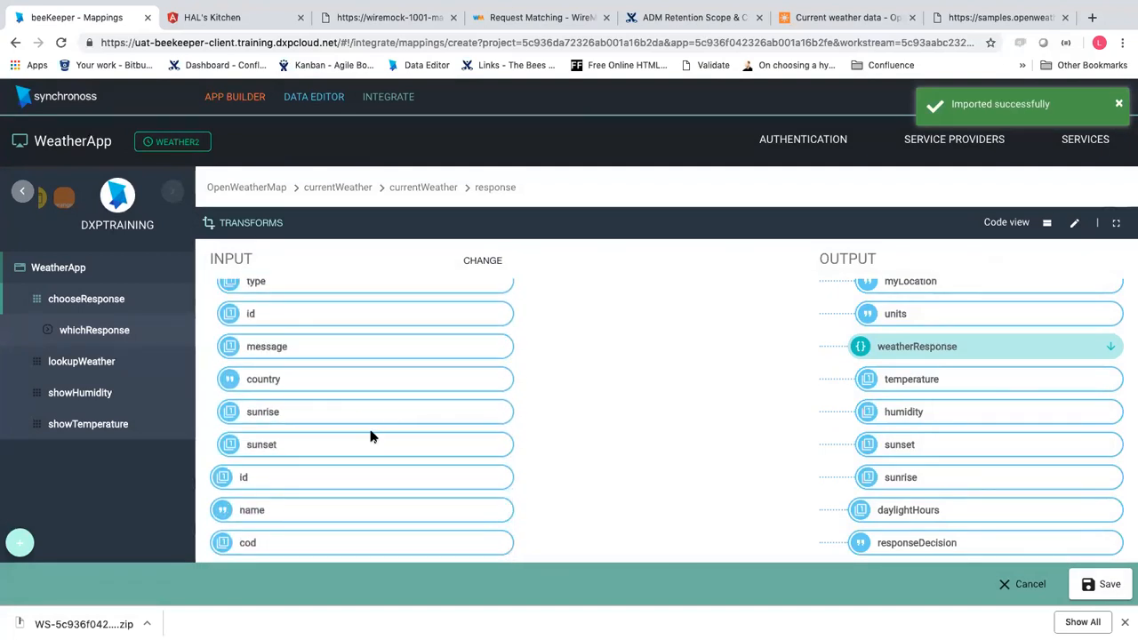
# Link sunset, sunrise, humidity and temp to their weatherResponse outputs and save
pyautogui.moveTo(815, 455); pyautogui.dragTo(873, 446)
pyautogui.moveTo(462, 411); pyautogui.dragTo(999, 477)
pyautogui.scroll(2, 999, 427)
pyautogui.scroll(-2, 999, 372)
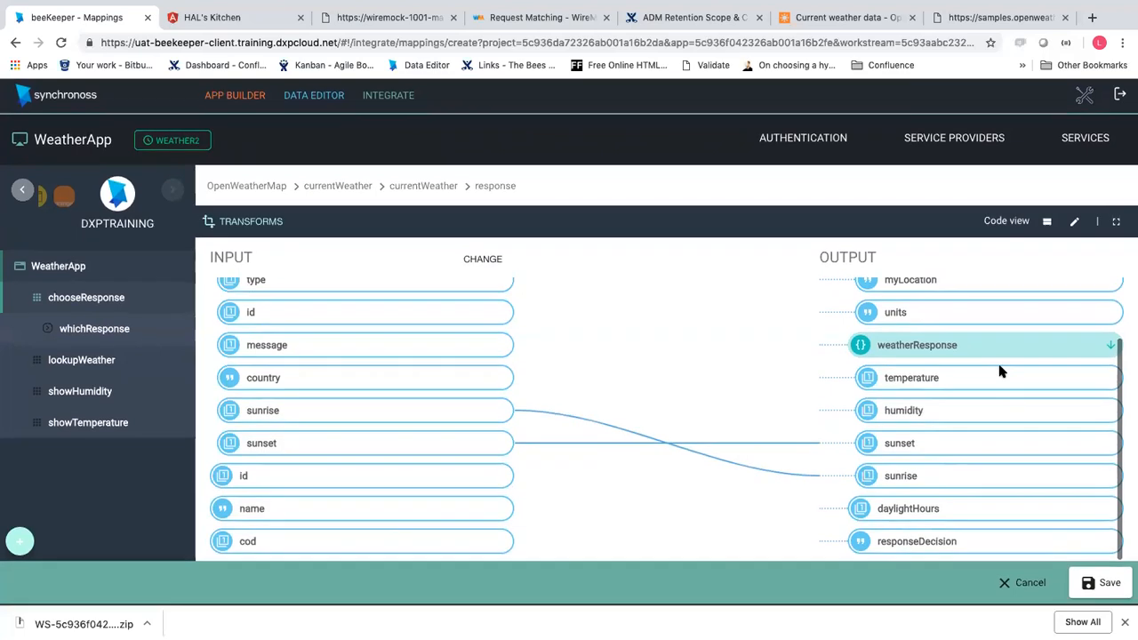
pyautogui.scroll(5, 440, 413)
pyautogui.scroll(5, 440, 412)
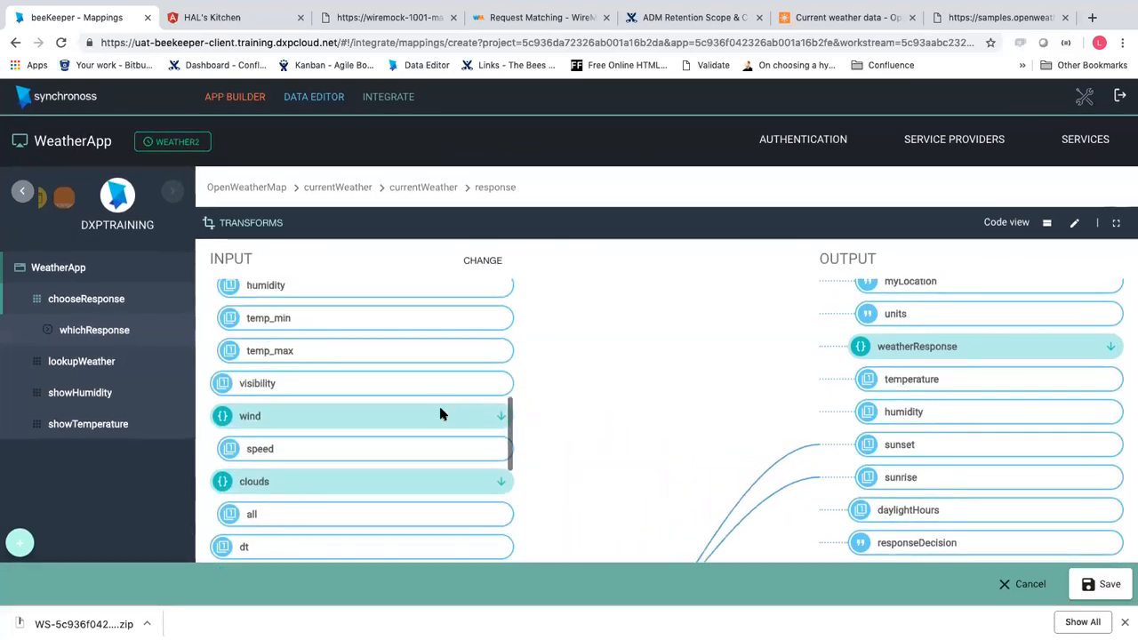
pyautogui.moveTo(368, 452); pyautogui.dragTo(903, 411)
pyautogui.moveTo(374, 381); pyautogui.dragTo(891, 380)
pyautogui.click(1100, 586)
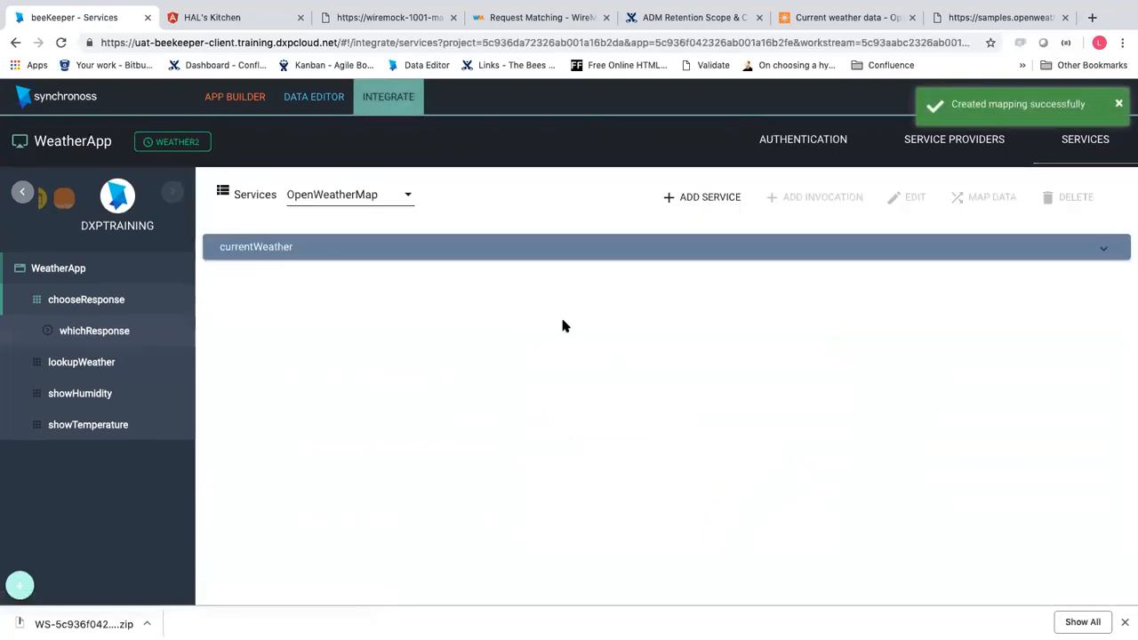
# Leave the currentWeather service, go back to WeatherApp, and open lookupWeather's getCityWeather step
pyautogui.click(1103, 251)
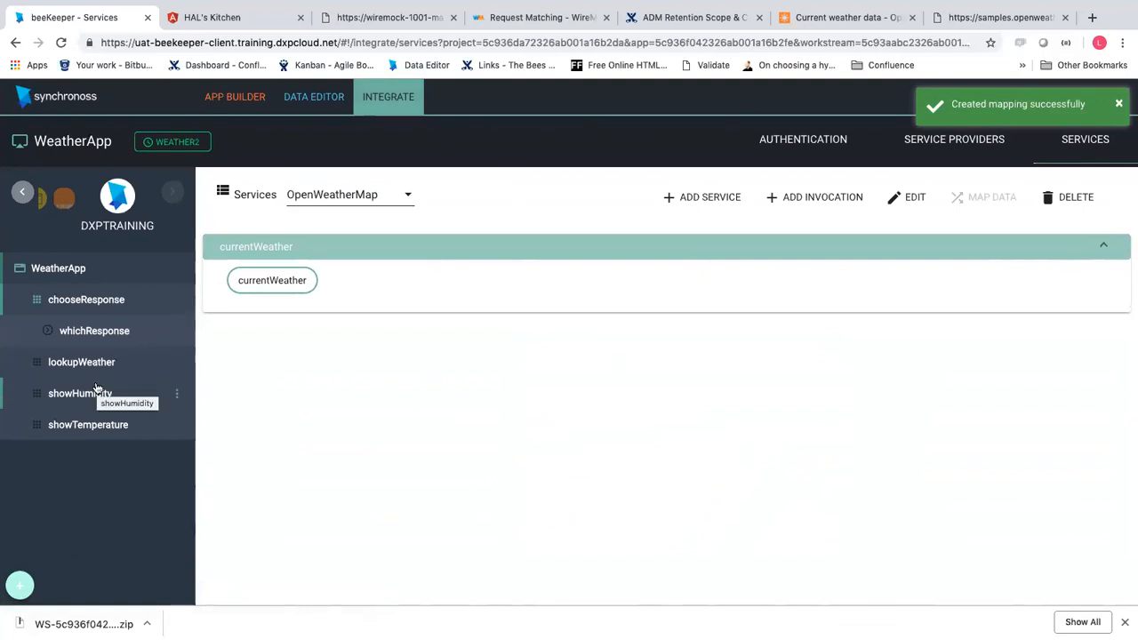
pyautogui.click(803, 139)
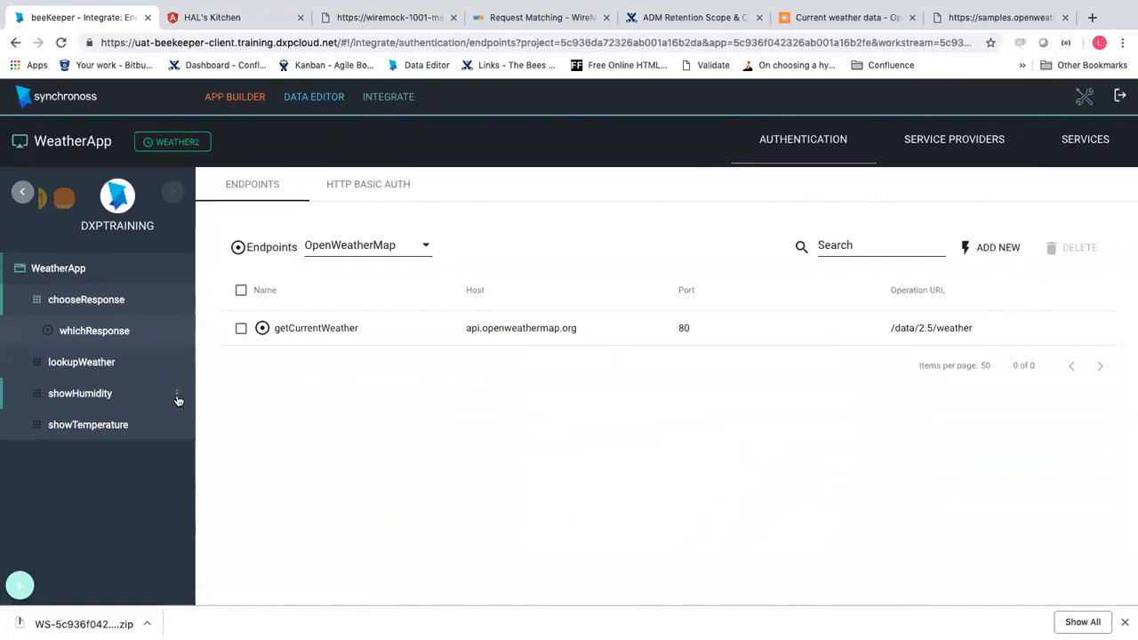
pyautogui.click(81, 268)
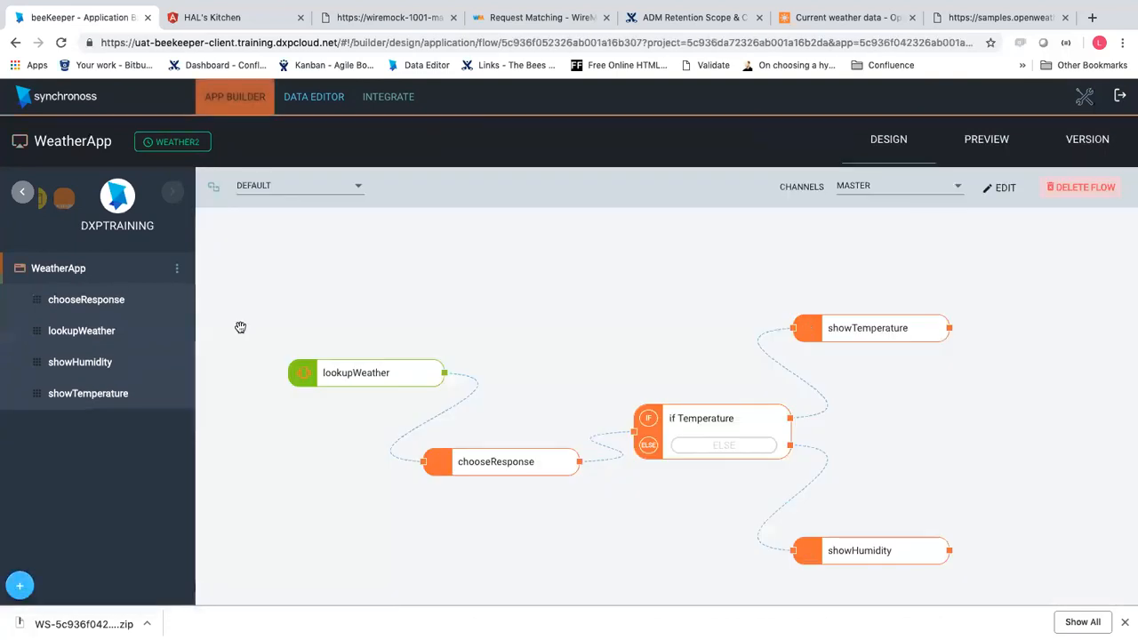
pyautogui.click(109, 331)
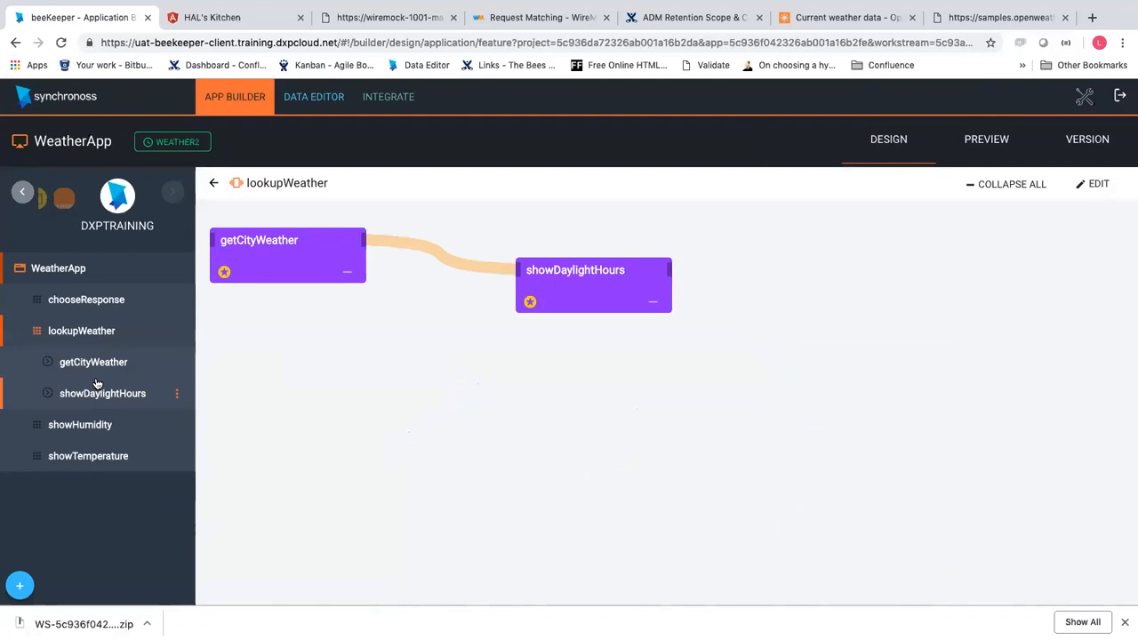
pyautogui.click(94, 364)
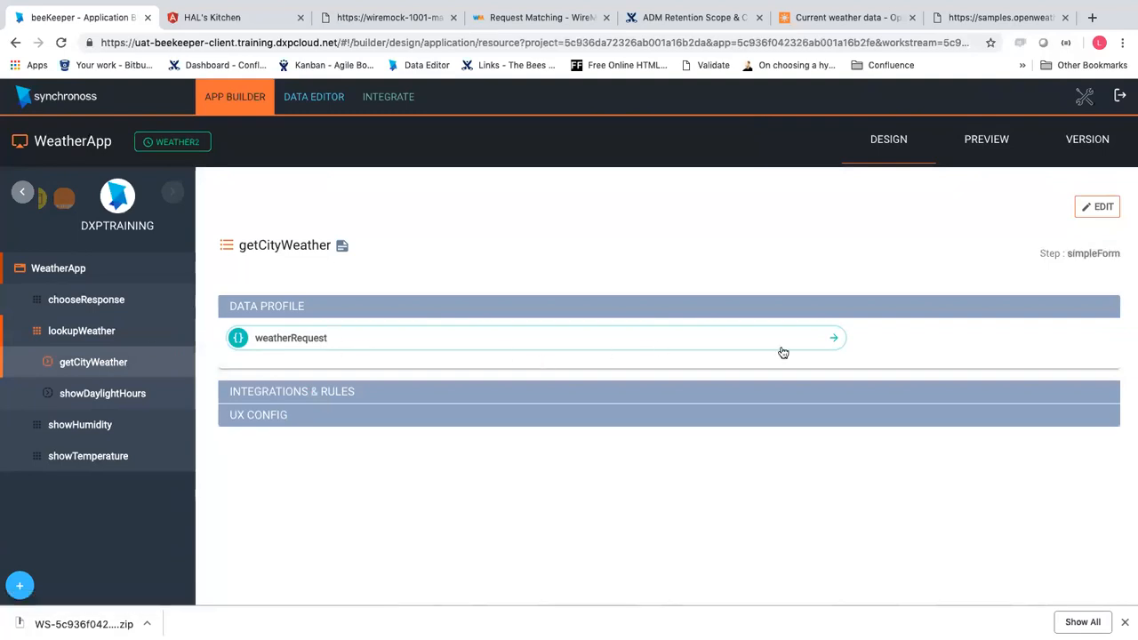
# Edit getCityWeather and add a new service under its CREATE rules
pyautogui.click(1094, 207)
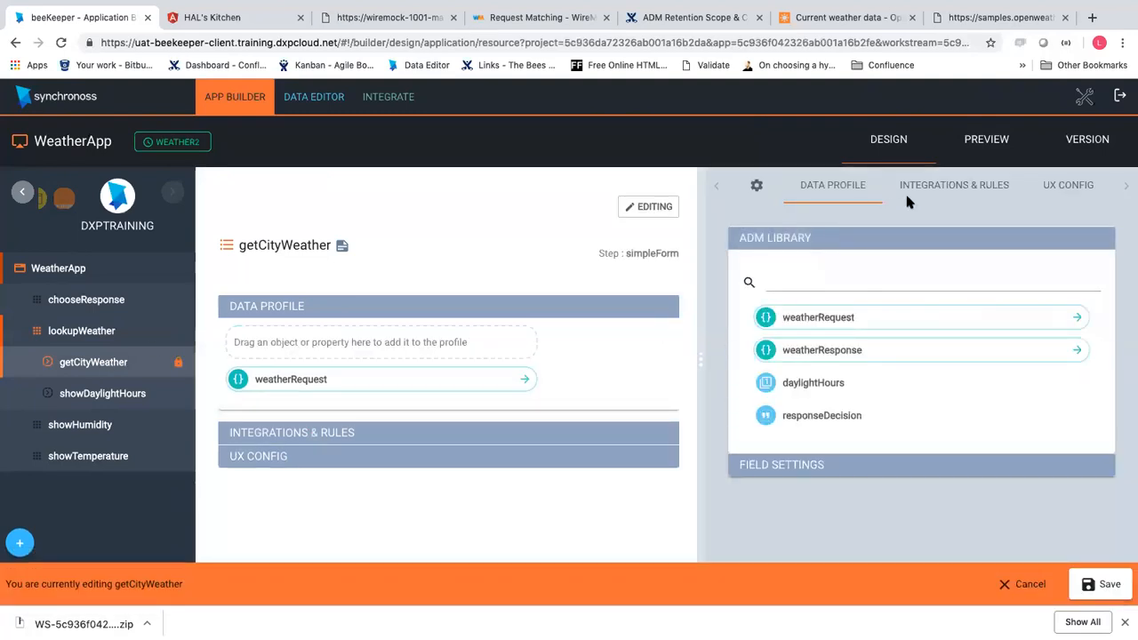
pyautogui.click(920, 185)
pyautogui.click(946, 253)
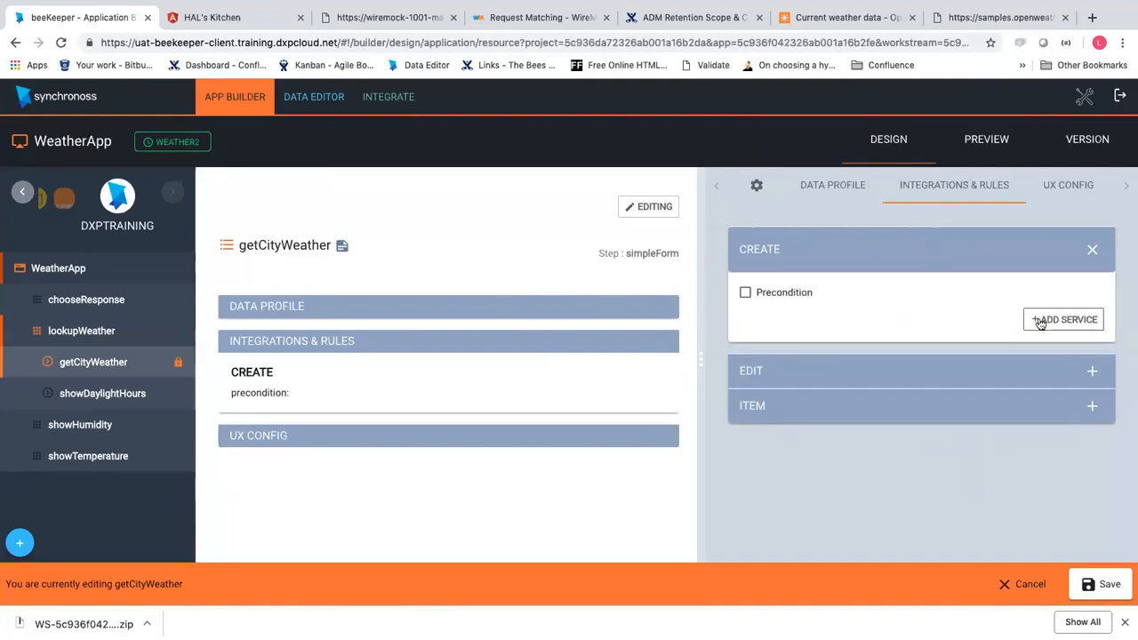
pyautogui.click(1040, 320)
# Make the service an API call to OpenWeatherMap's currentWeather service and currentWeather invocation
pyautogui.click(840, 452)
pyautogui.click(854, 457)
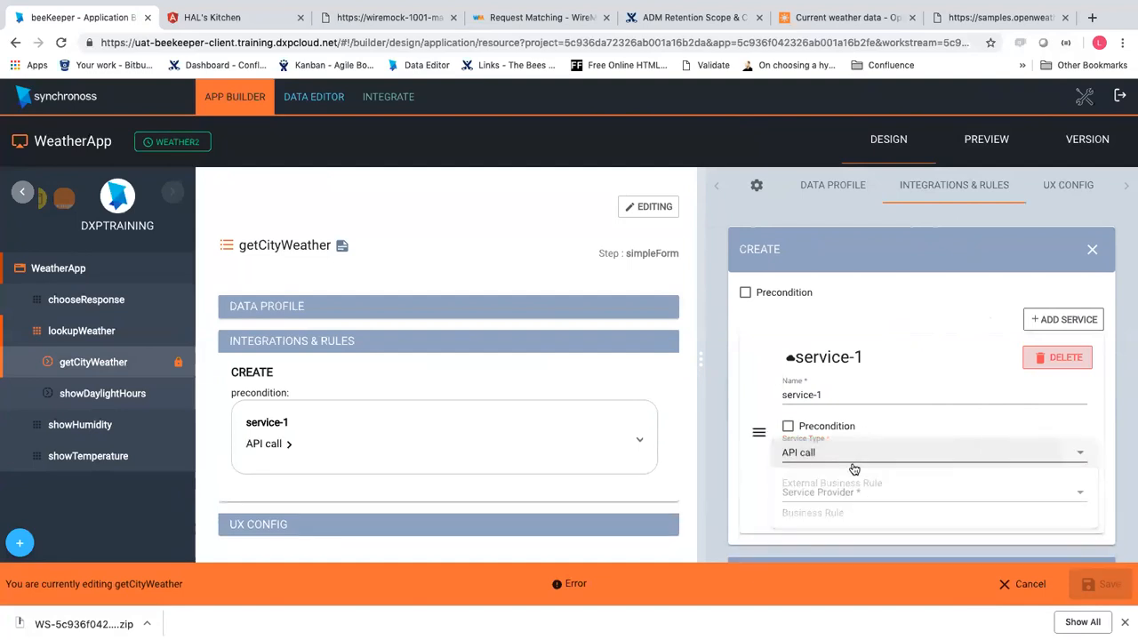
pyautogui.click(840, 496)
pyautogui.click(838, 513)
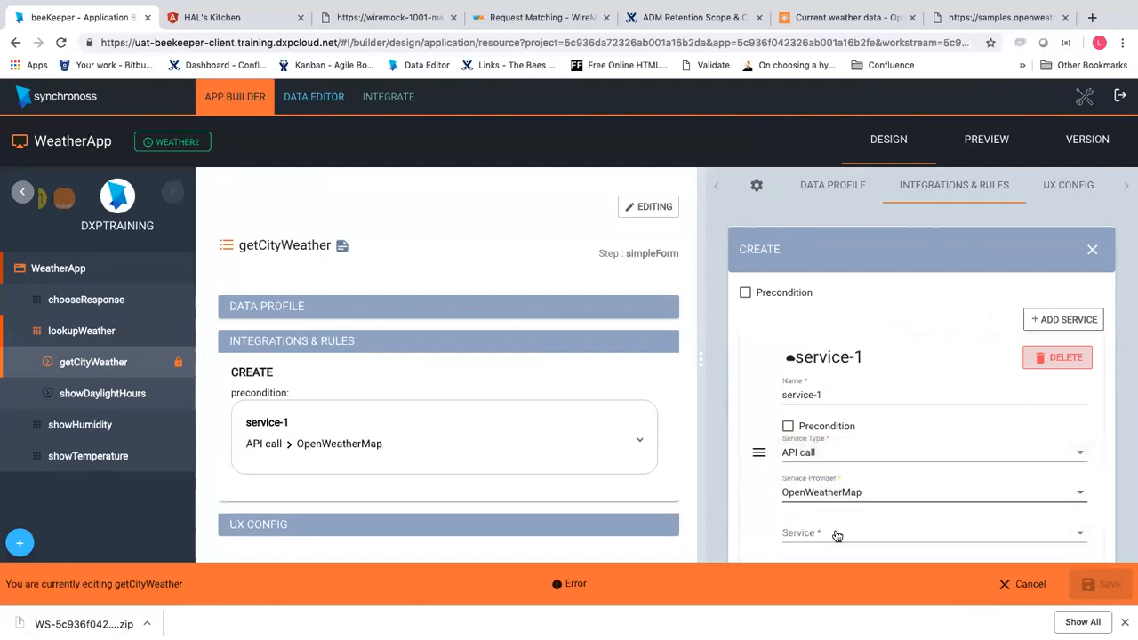
pyautogui.click(836, 535)
pyautogui.click(845, 535)
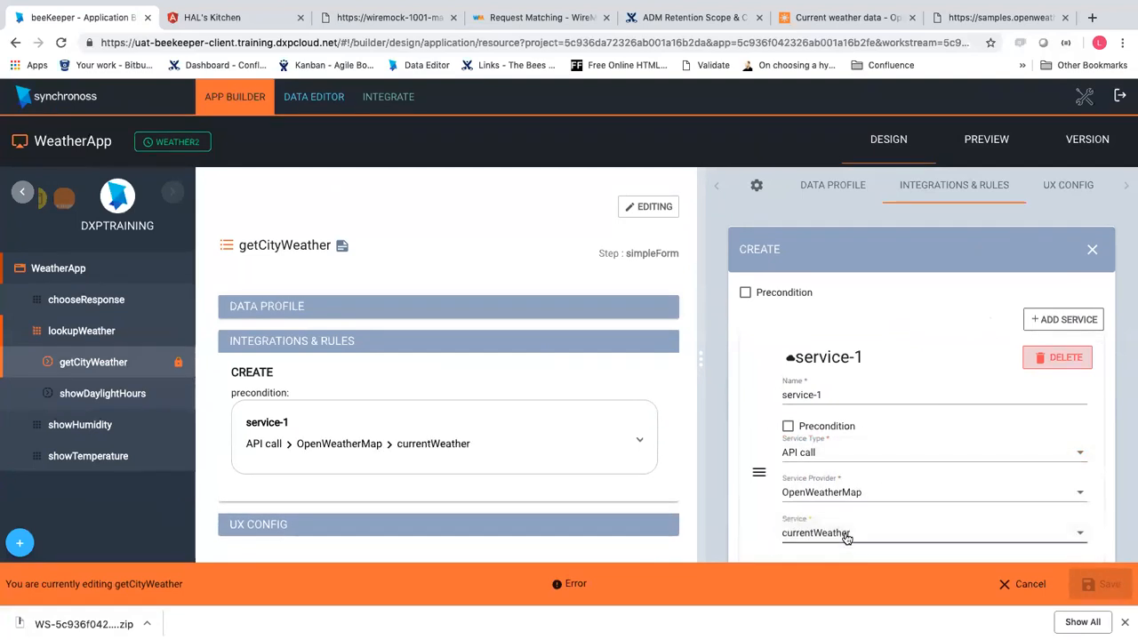
pyautogui.scroll(-2, 846, 536)
pyautogui.click(849, 410)
pyautogui.click(846, 409)
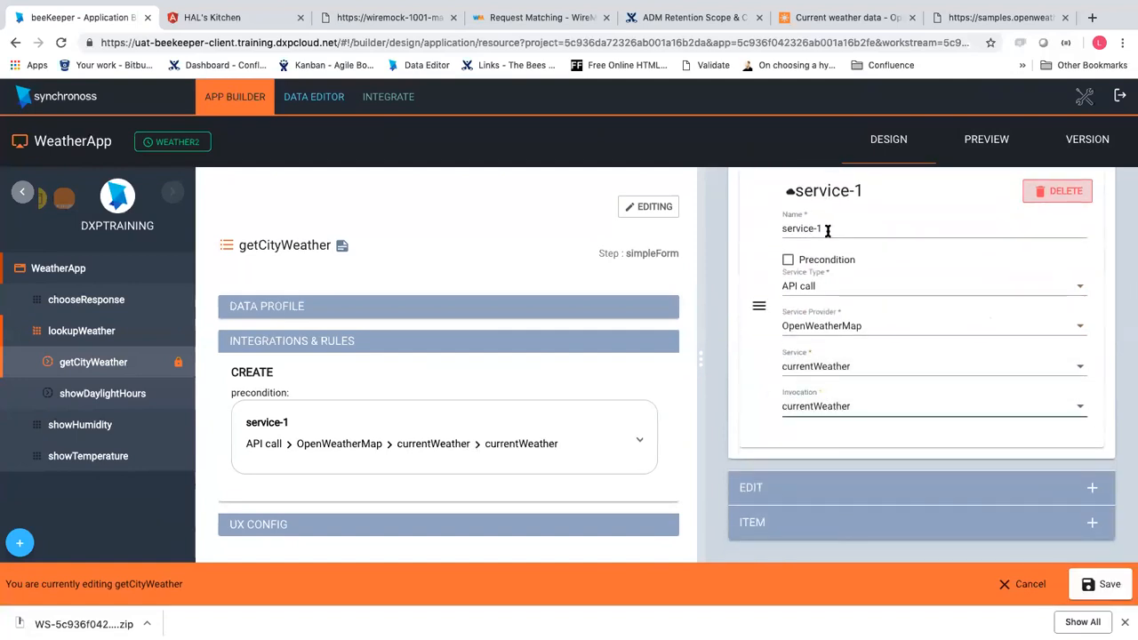
# Rename the service to weatherLookup, save the step, and switch to Preview
pyautogui.click(807, 229)
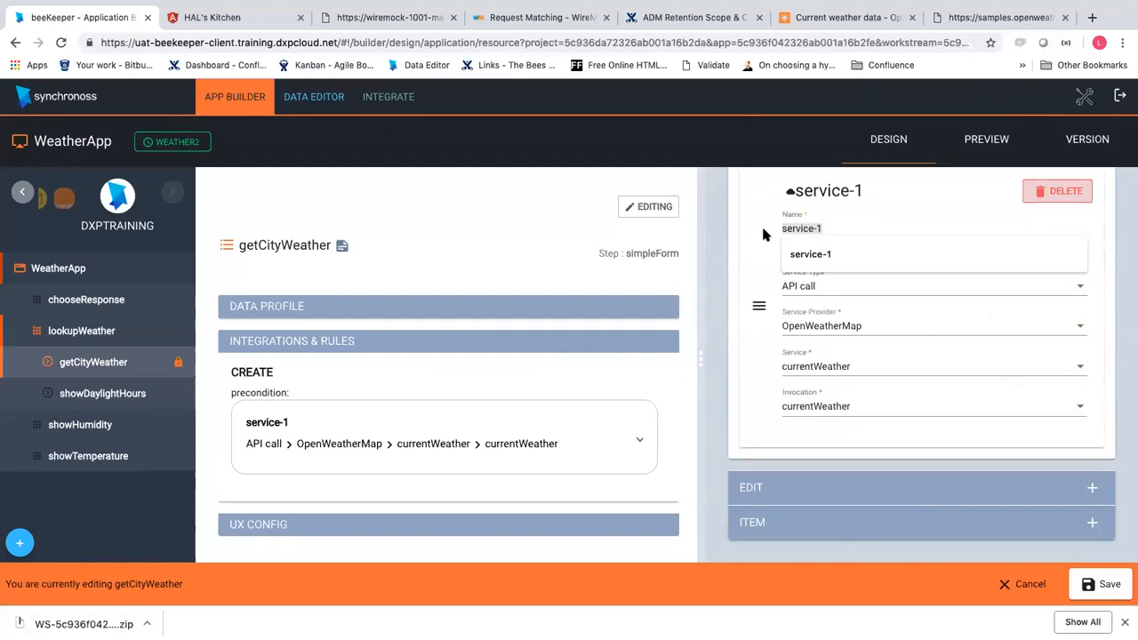
pyautogui.write('w')
pyautogui.press('BackSpace')
pyautogui.write('weatherLookup')
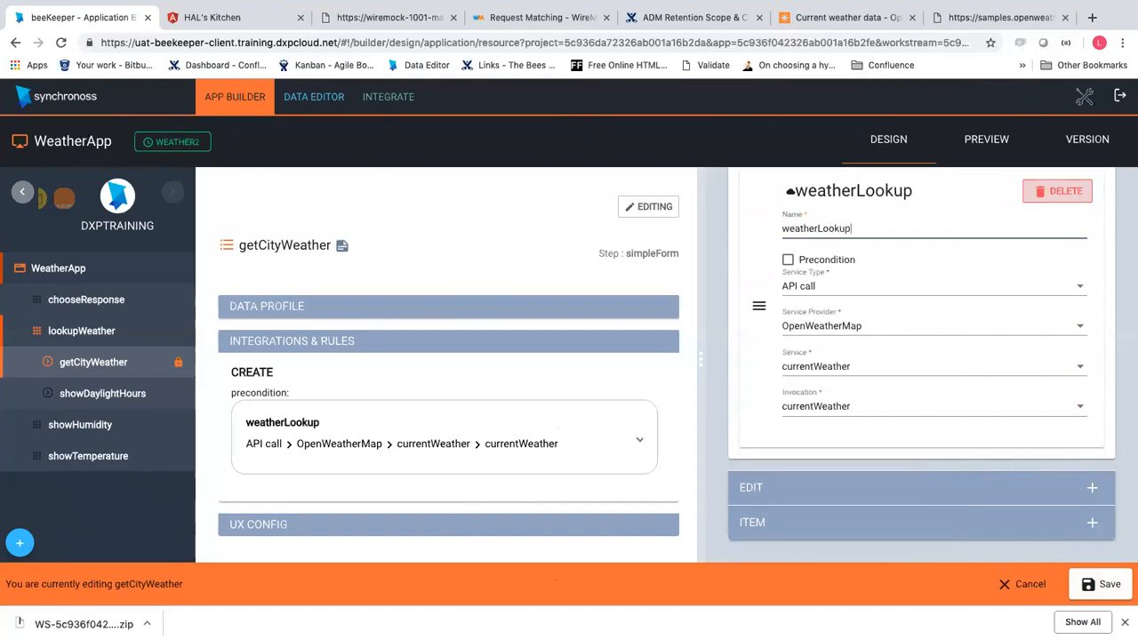
pyautogui.click(1107, 594)
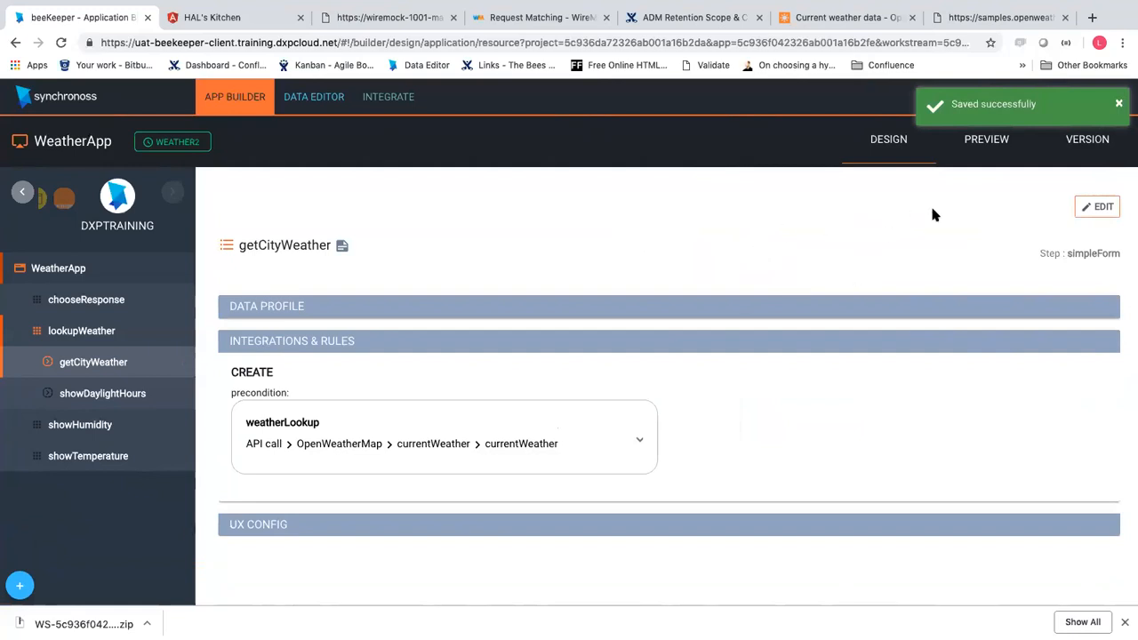
pyautogui.click(975, 155)
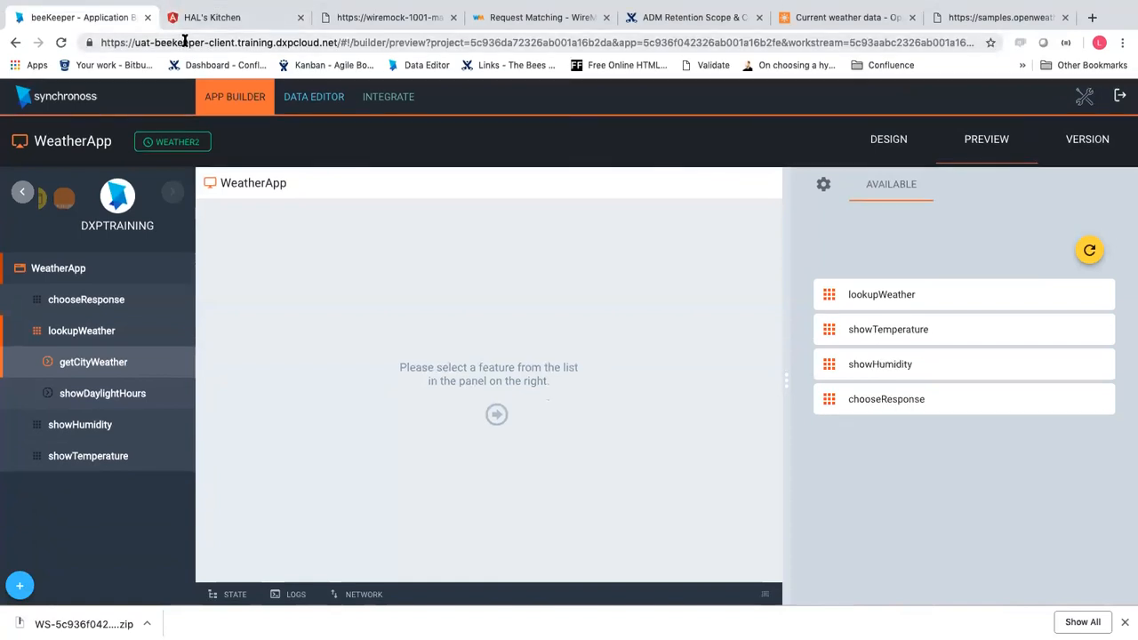
# Switch to the HAL's Kitchen tab and reload it
pyautogui.click(193, 24)
pyautogui.click(64, 44)
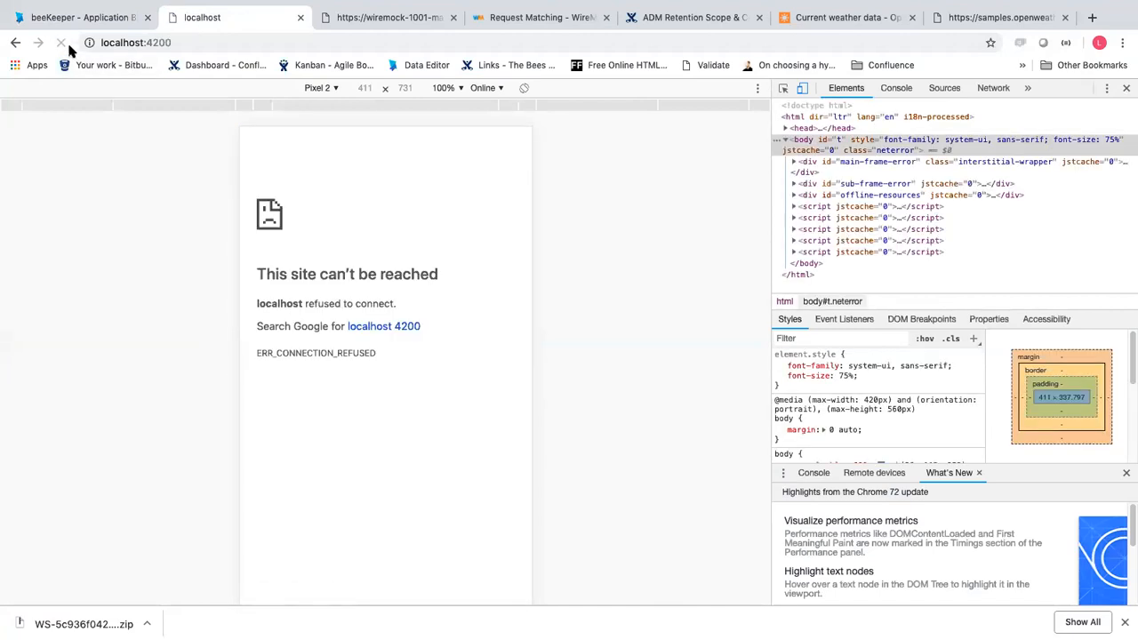
# Visit the beeKeeper tab, then return to the localhost:4200 tab and reload it
pyautogui.click(107, 17)
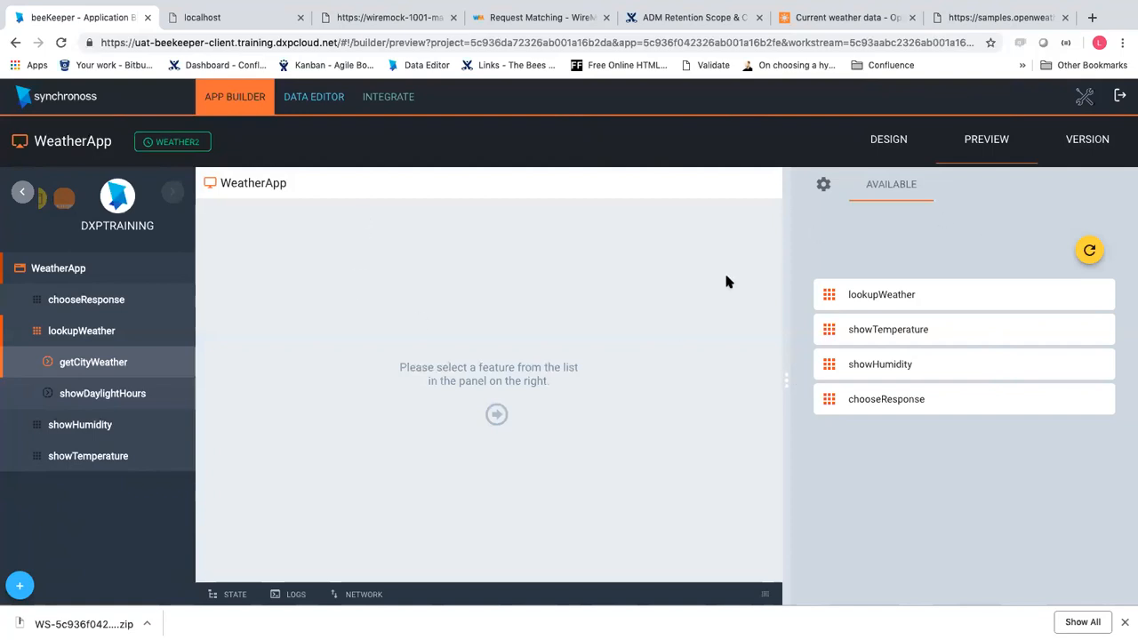
pyautogui.click(231, 17)
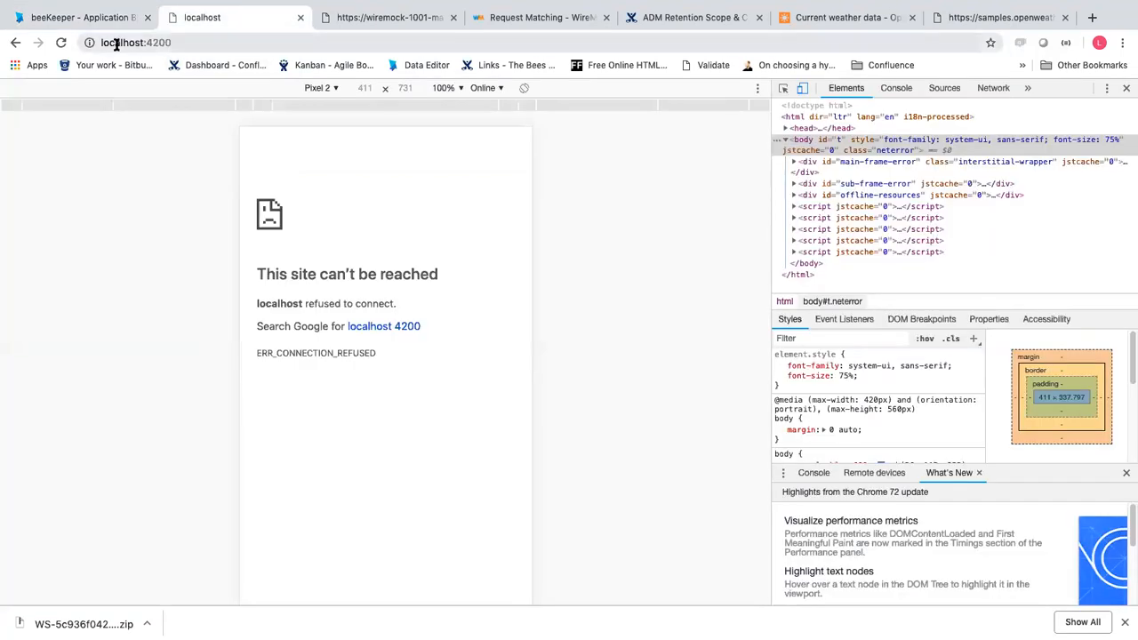
pyautogui.click(59, 43)
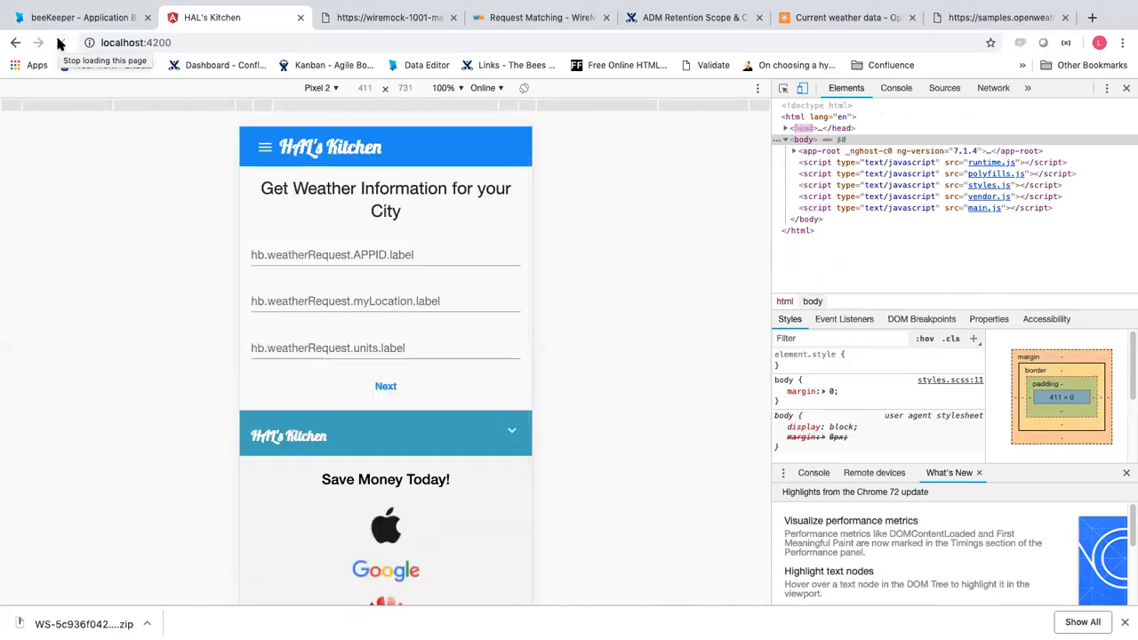
# Close developer tools and reload the HAL's Kitchen page
pyautogui.click(352, 257)
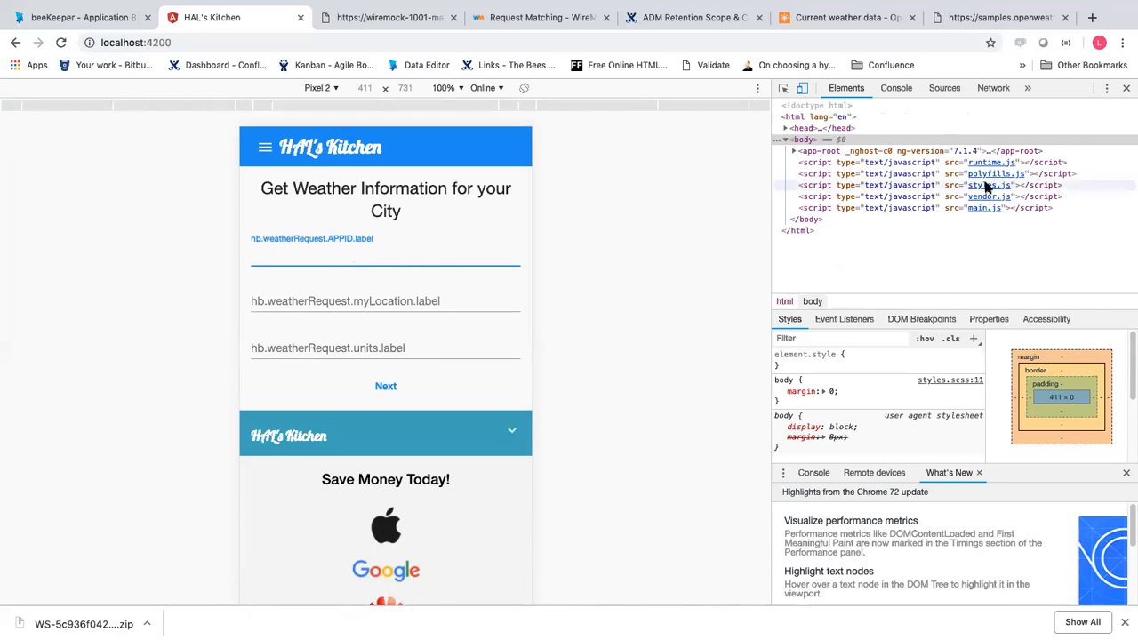
pyautogui.click(1126, 88)
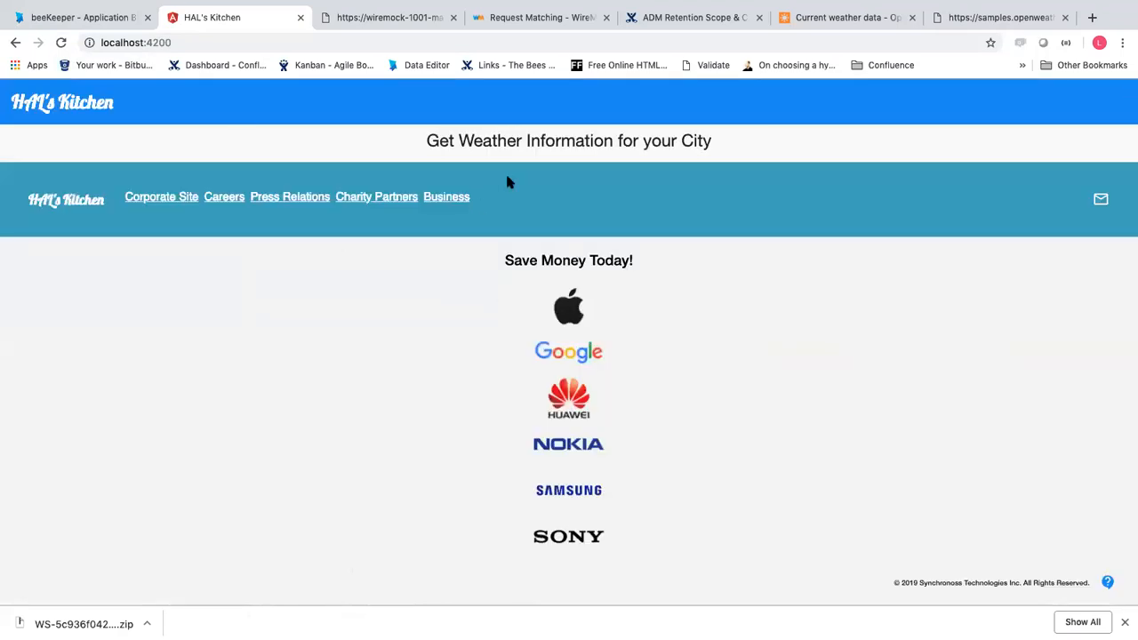
pyautogui.click(61, 42)
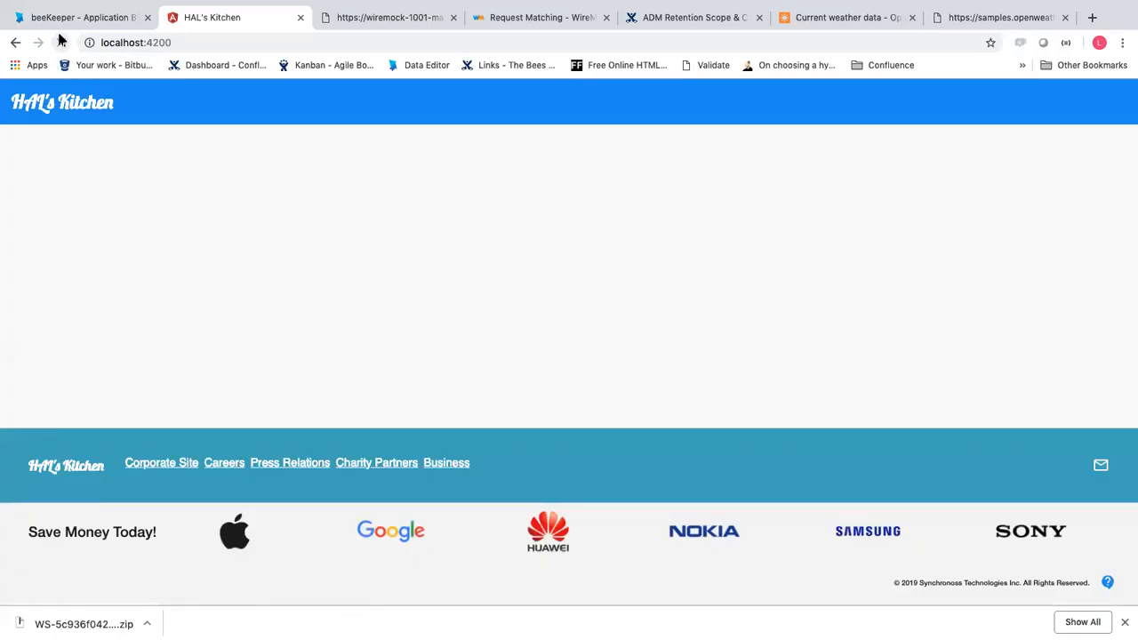
# Fill the form with the saved APPID, London as location and Metric units
pyautogui.click(81, 176)
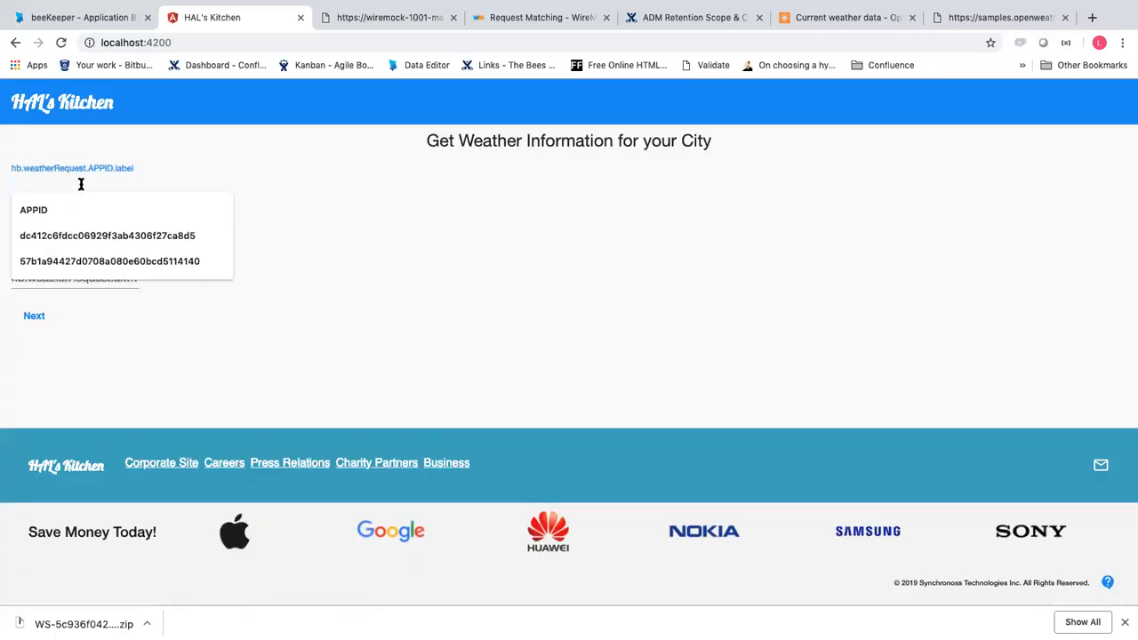
pyautogui.click(66, 236)
pyautogui.click(59, 233)
pyautogui.click(51, 258)
pyautogui.click(51, 275)
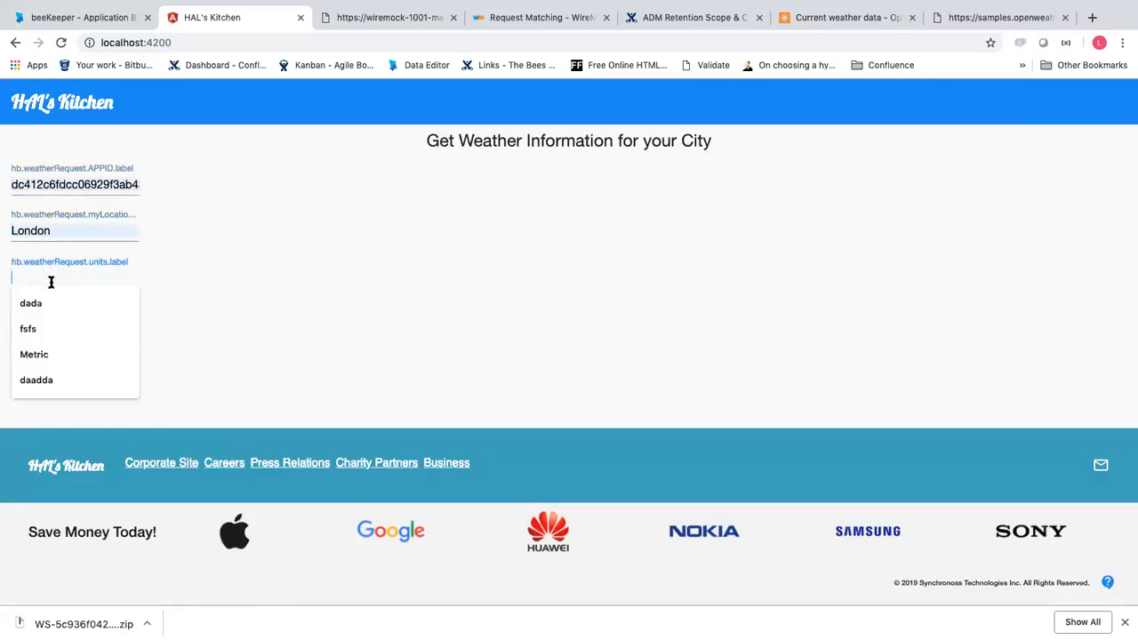
pyautogui.click(48, 358)
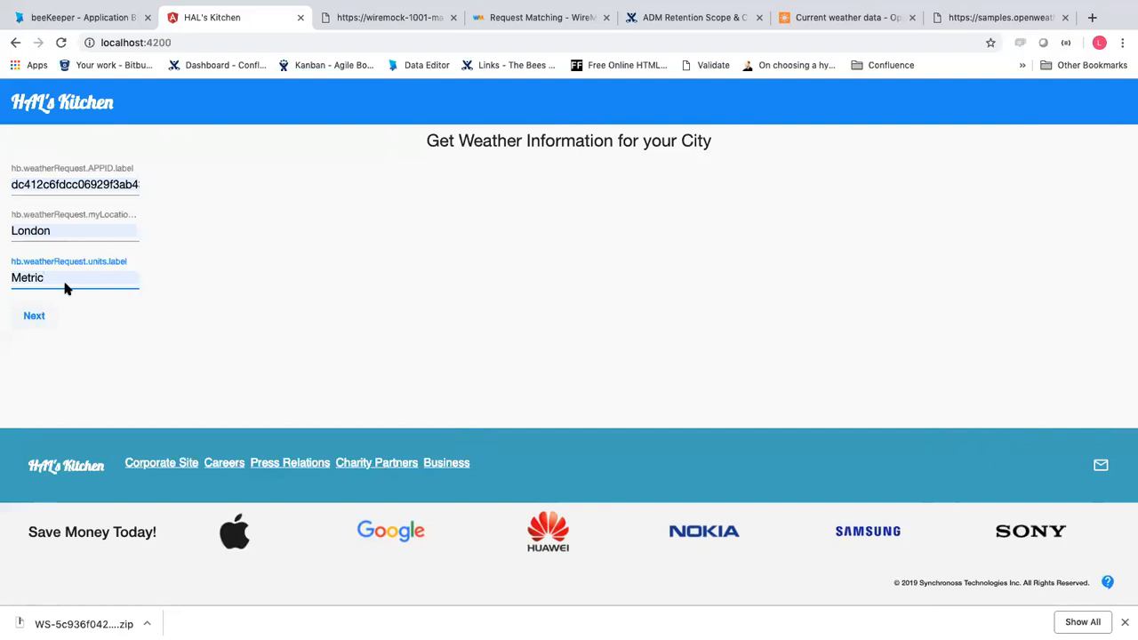
# Submit the request, then open the Temperature card showing 13.56
pyautogui.click(30, 317)
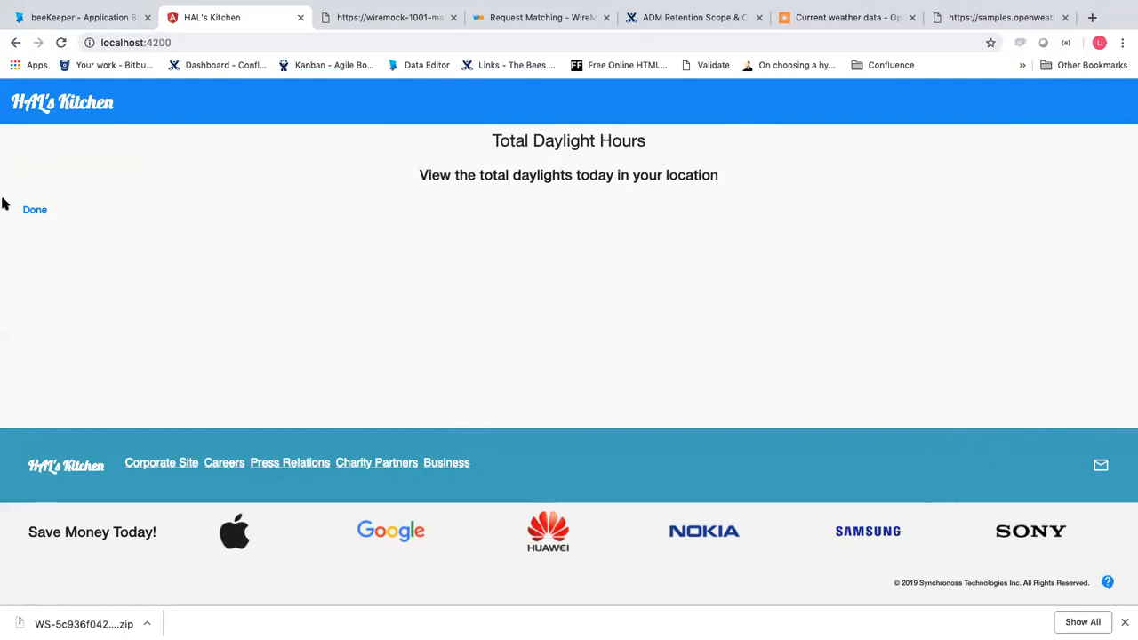
pyautogui.click(34, 215)
pyautogui.click(228, 248)
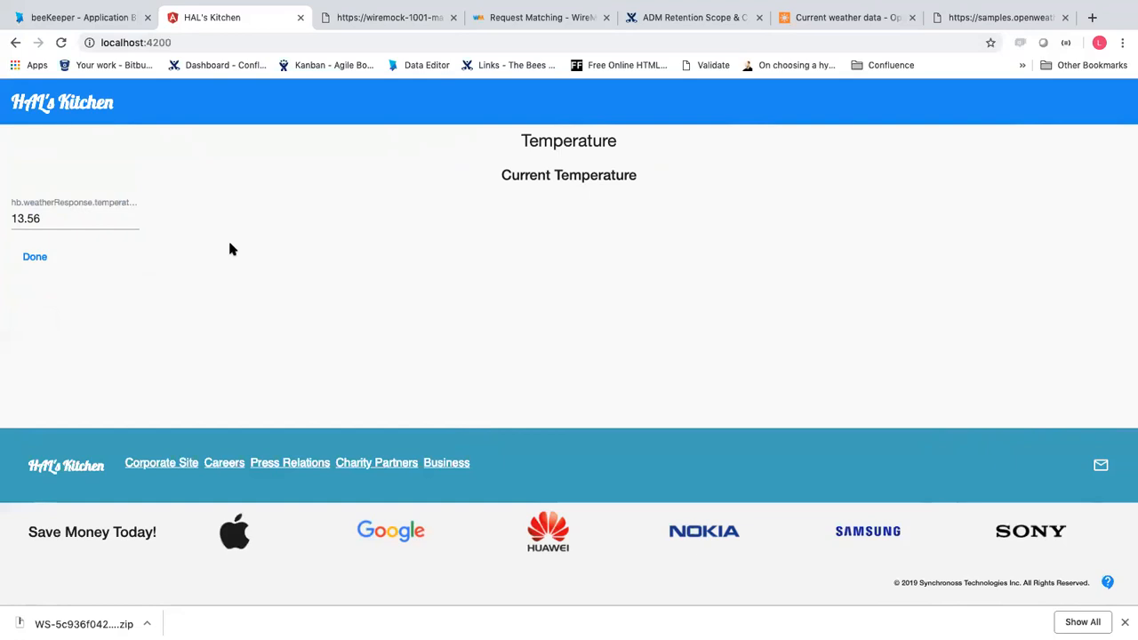
# Expand the beeKeeper state console, recheck HAL's Kitchen, then return to the WeatherApp preview
pyautogui.click(119, 15)
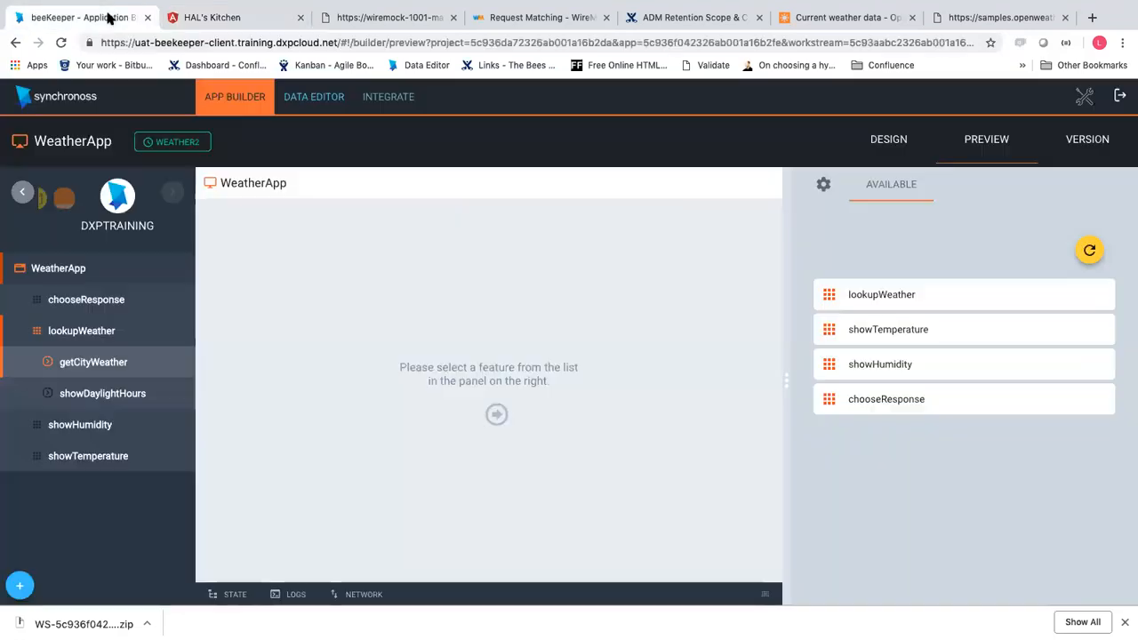
pyautogui.click(229, 599)
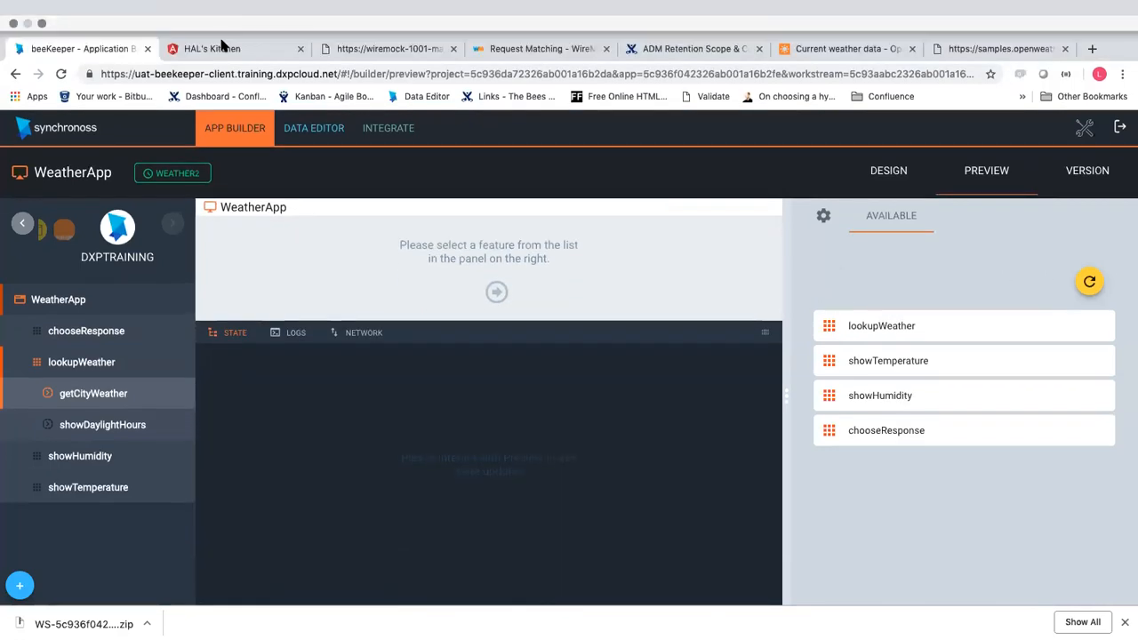
pyautogui.click(228, 17)
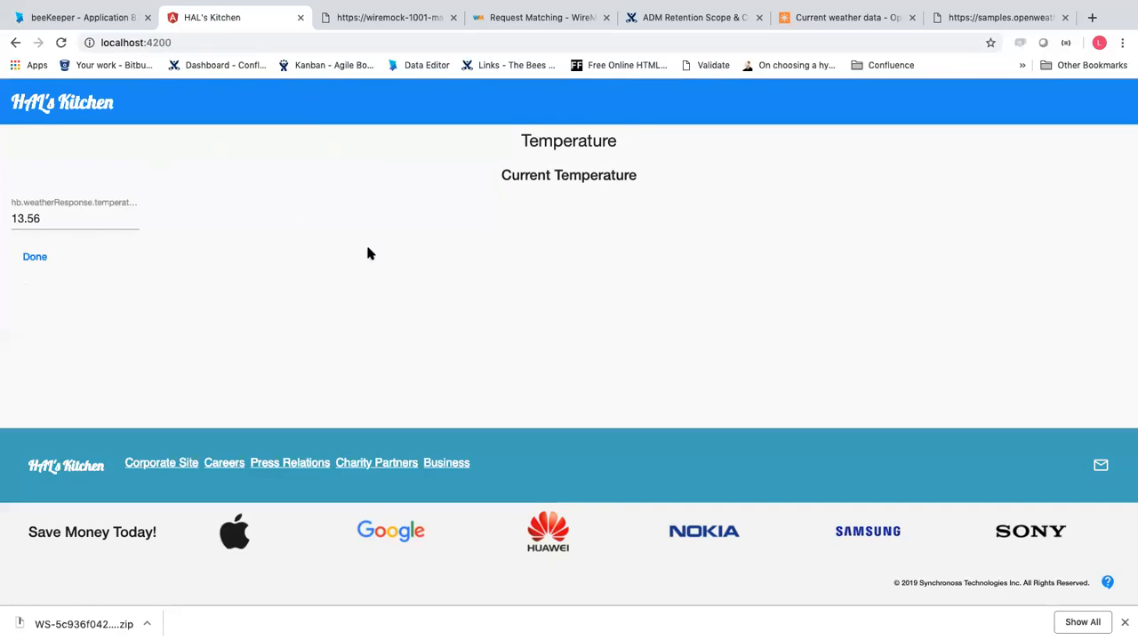
pyautogui.click(97, 18)
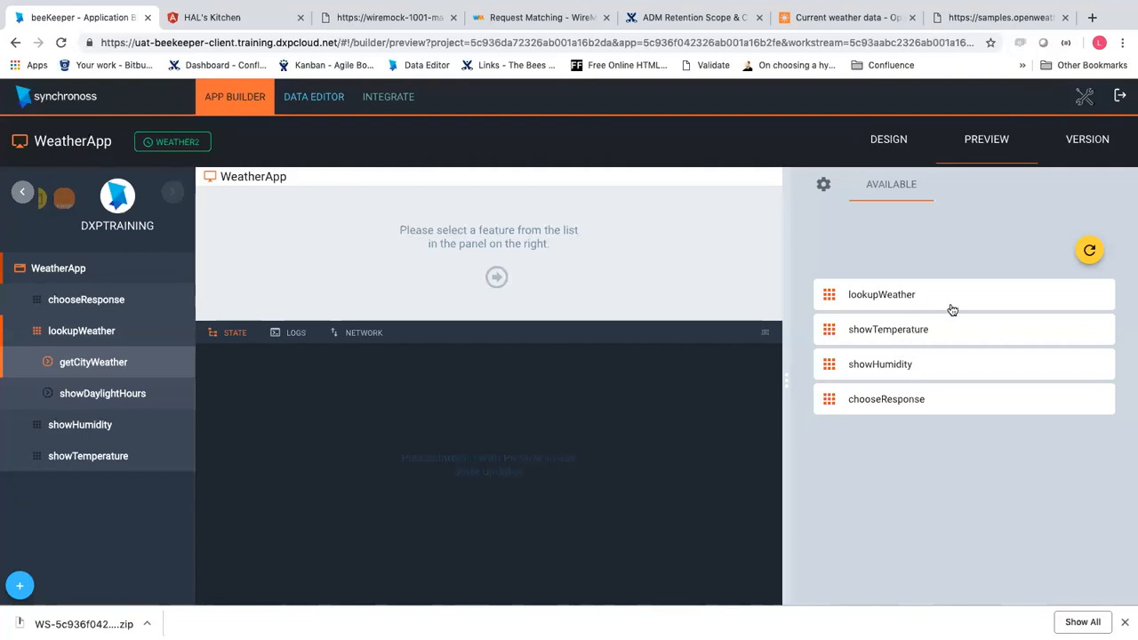
# Submit getCityWeather with the saved APPID, location 'Bridgewater, NJ' and Metric units
pyautogui.click(900, 302)
pyautogui.click(905, 304)
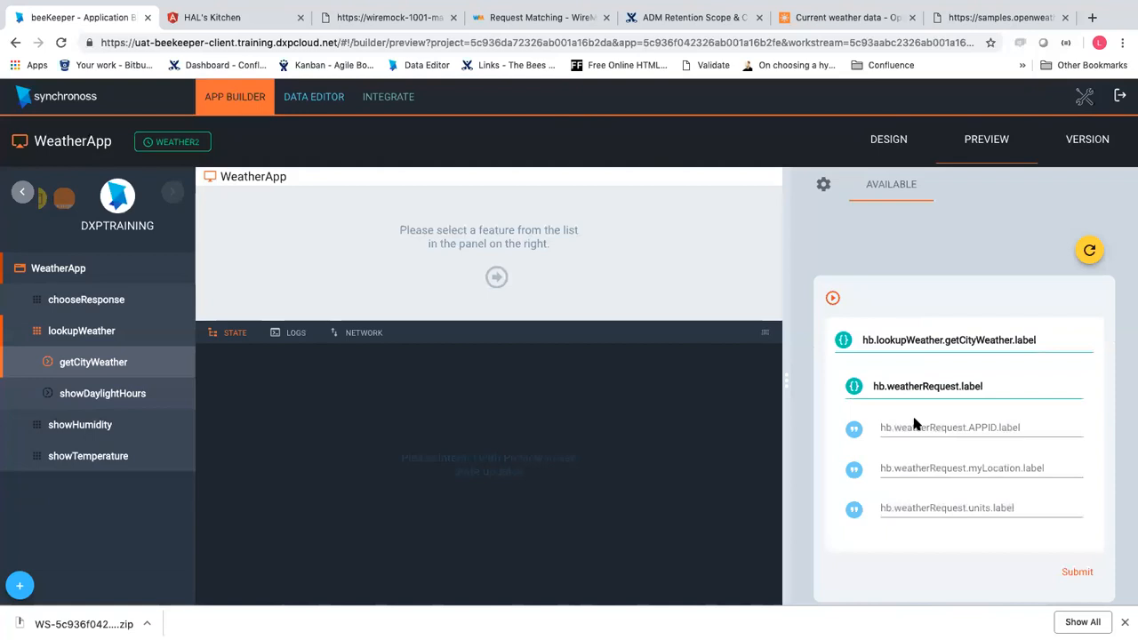
pyautogui.click(915, 427)
pyautogui.click(911, 485)
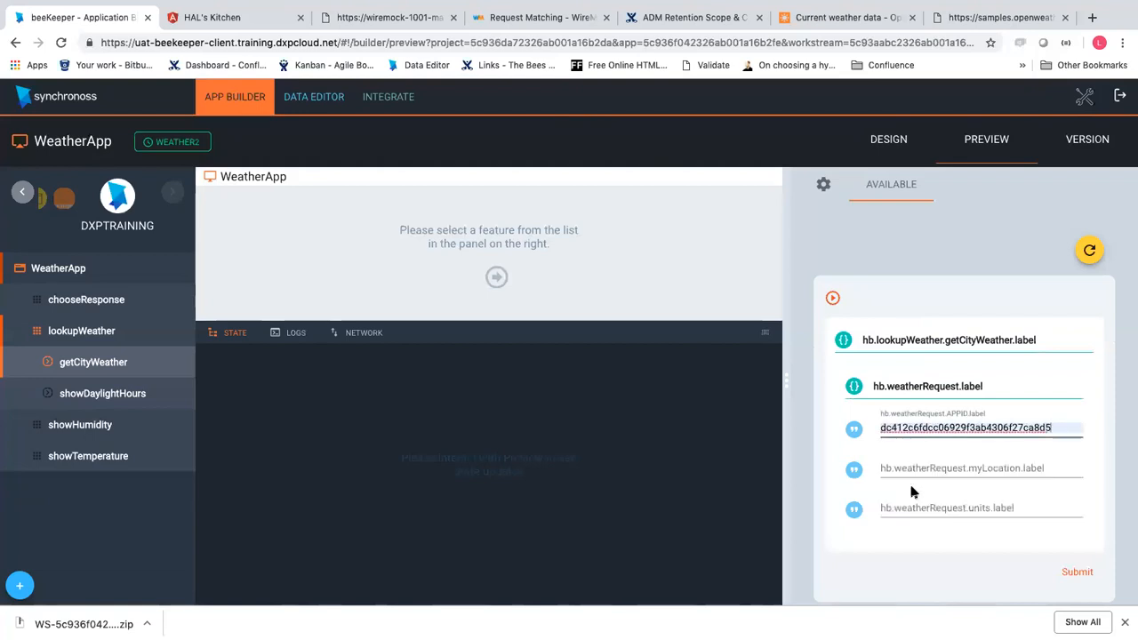
pyautogui.click(899, 468)
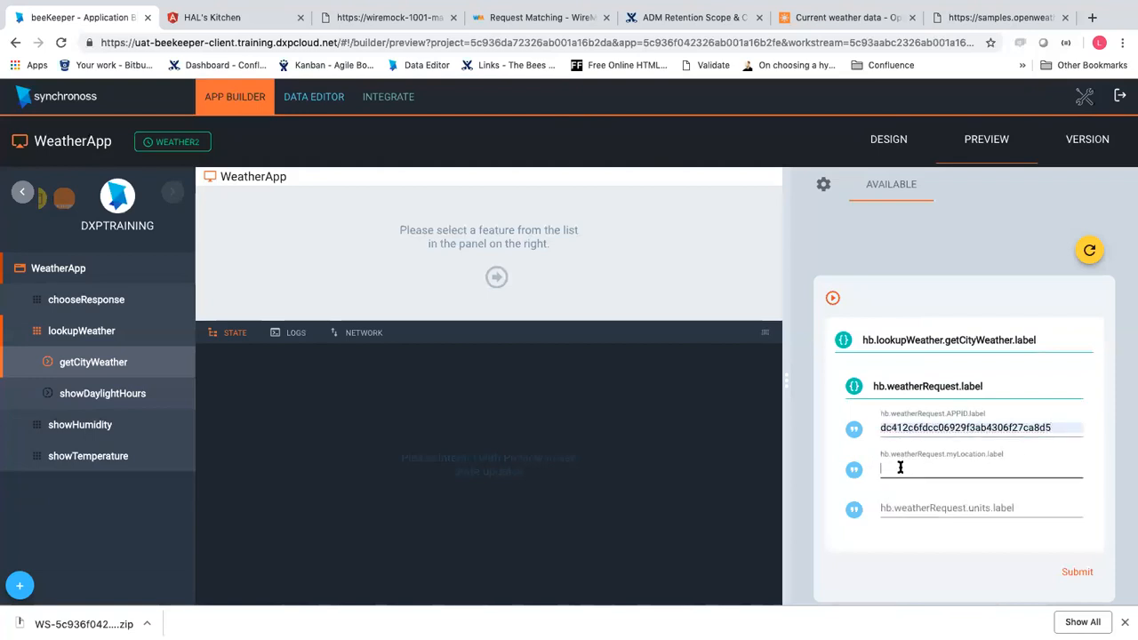
pyautogui.write('Bridegwater, NJ')
pyautogui.click(904, 468)
pyautogui.press('BackSpace')
pyautogui.write('e')
pyautogui.click(942, 510)
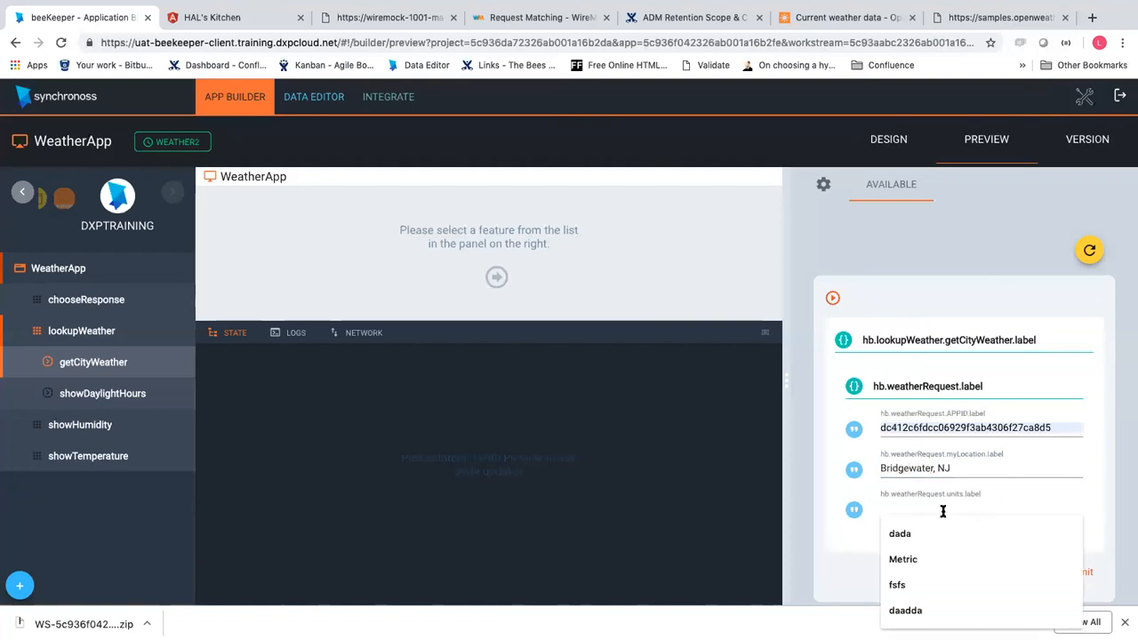
pyautogui.click(932, 559)
pyautogui.click(1077, 572)
# Replace the location with 'New Jersey' and resubmit the form
pyautogui.click(967, 462)
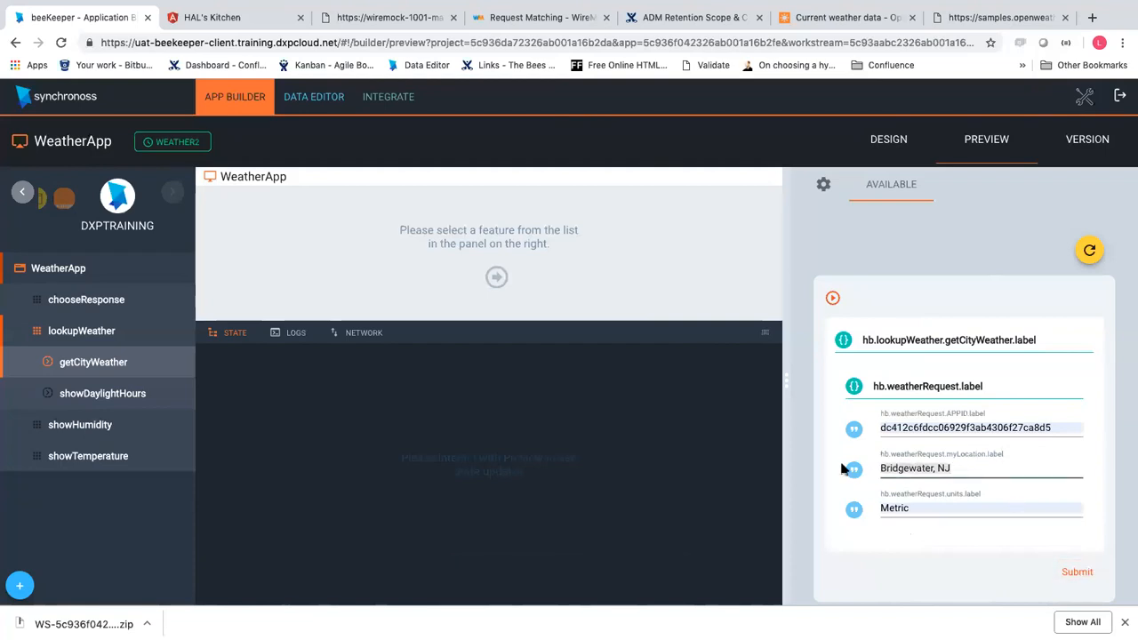
pyautogui.press('super+a')
pyautogui.write('New')
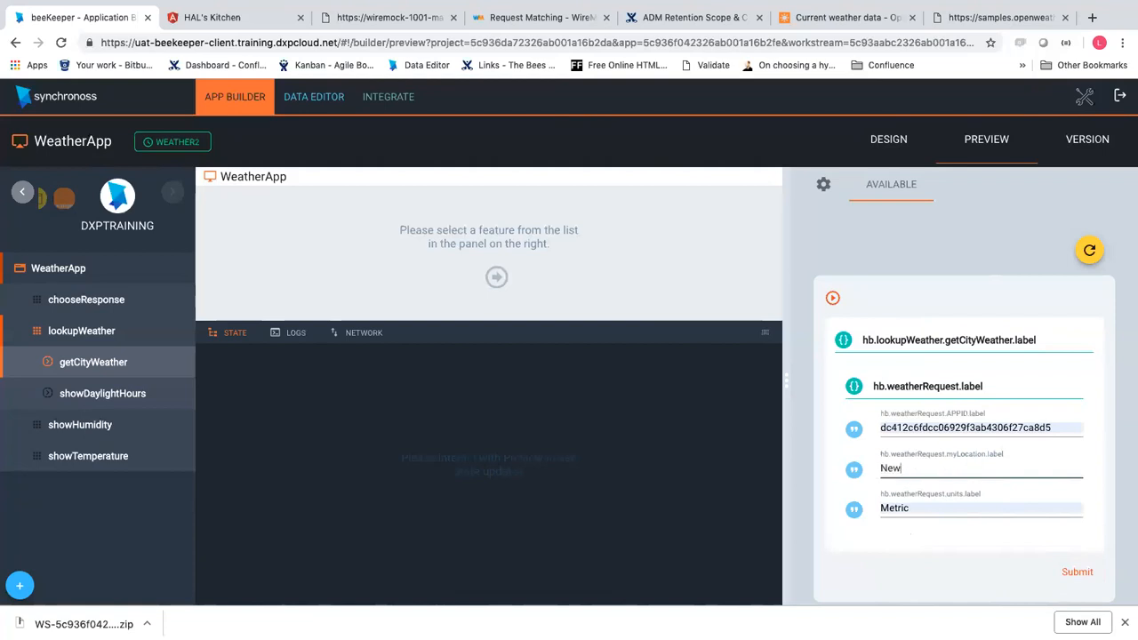
pyautogui.write(' Jersey')
pyautogui.click(1082, 571)
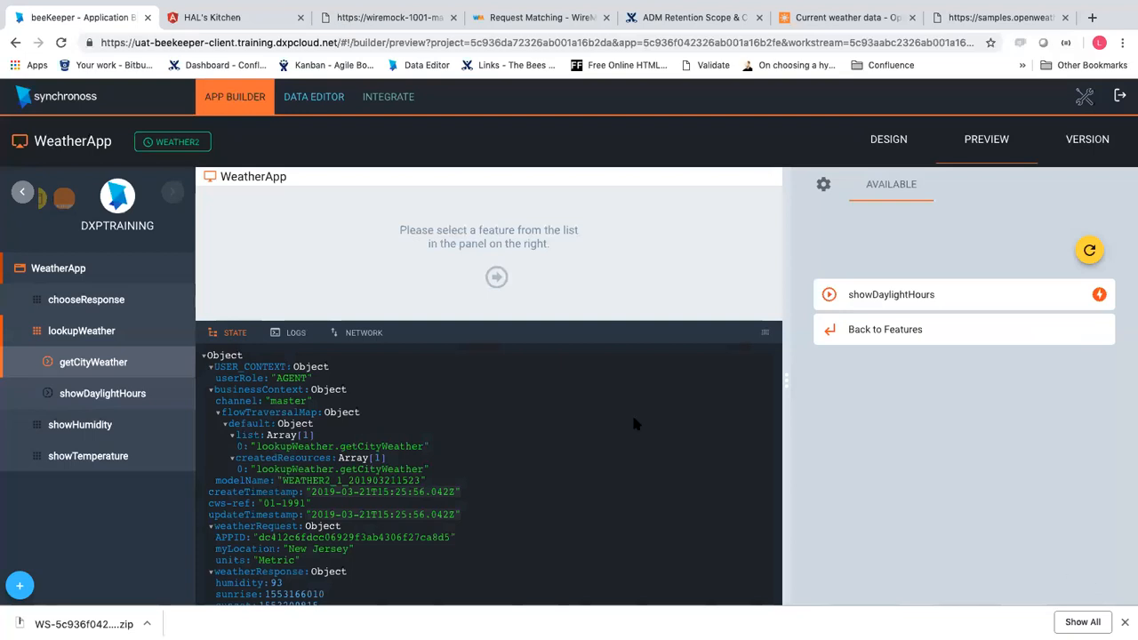
pyautogui.scroll(-1, 603, 429)
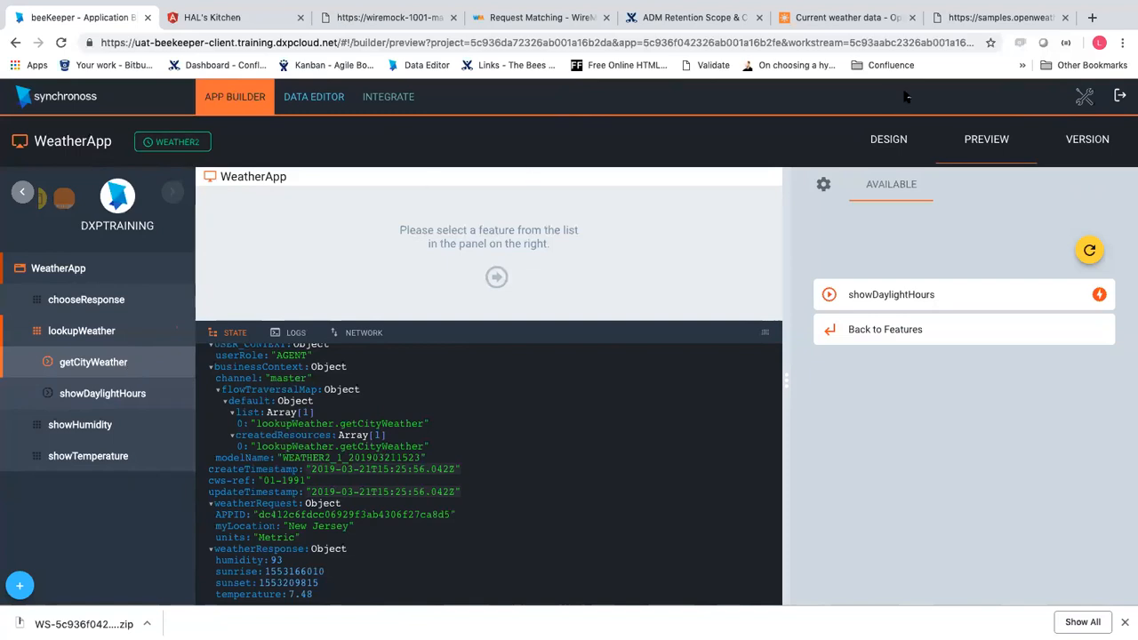
# Search Google for 'donald trump' in a new tab
pyautogui.click(1092, 18)
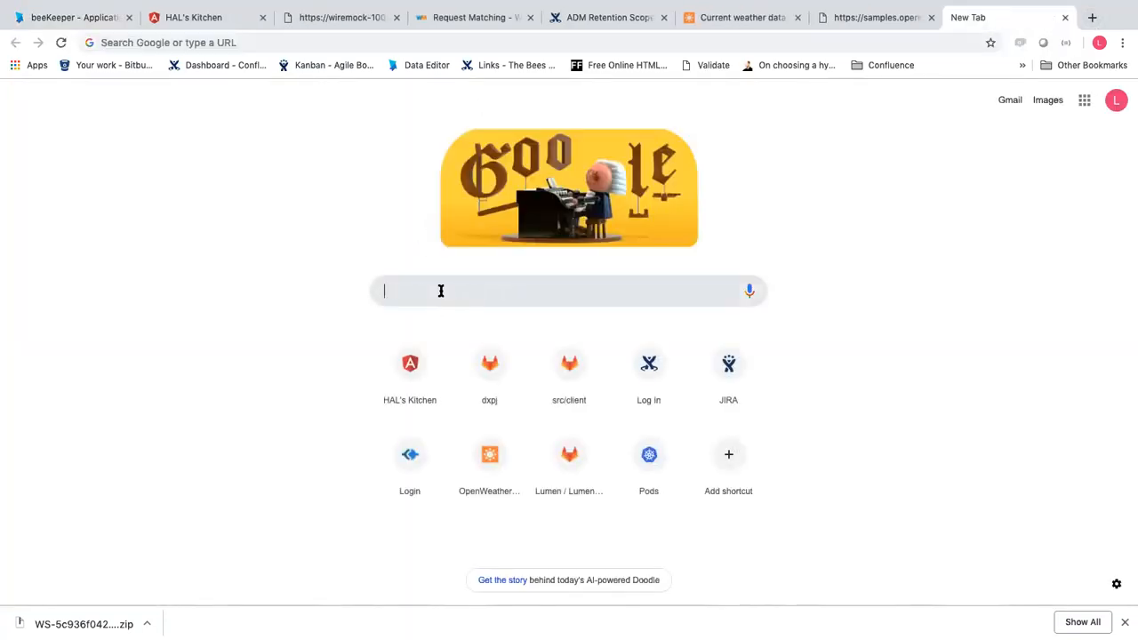
pyautogui.write('we')
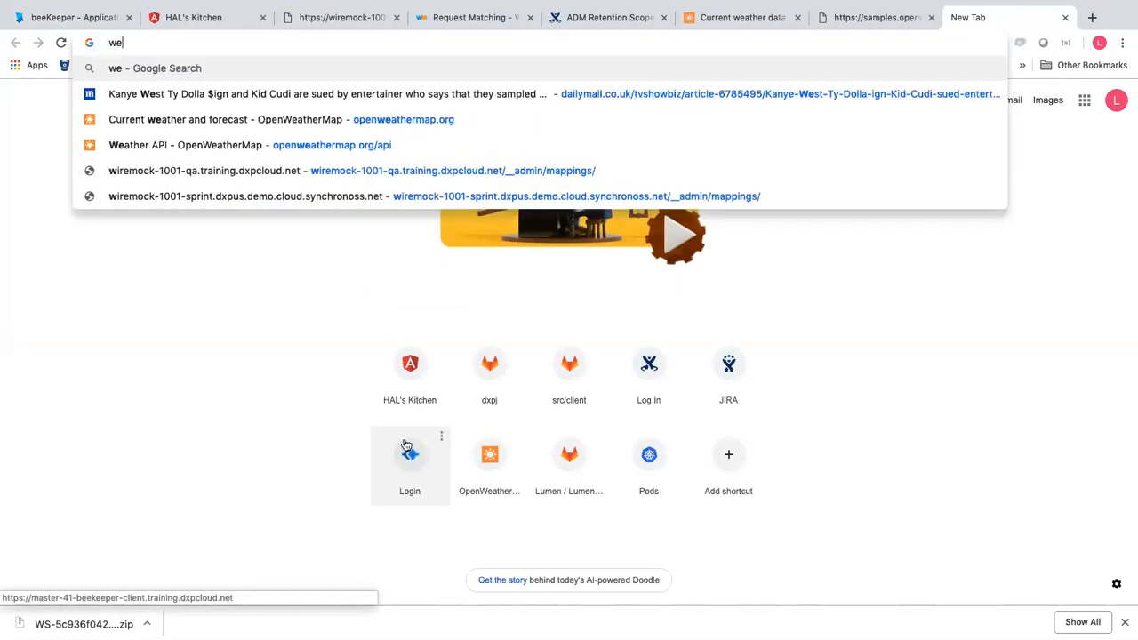
pyautogui.write('ather')
pyautogui.press('BackSpace')
pyautogui.press('BackSpace')
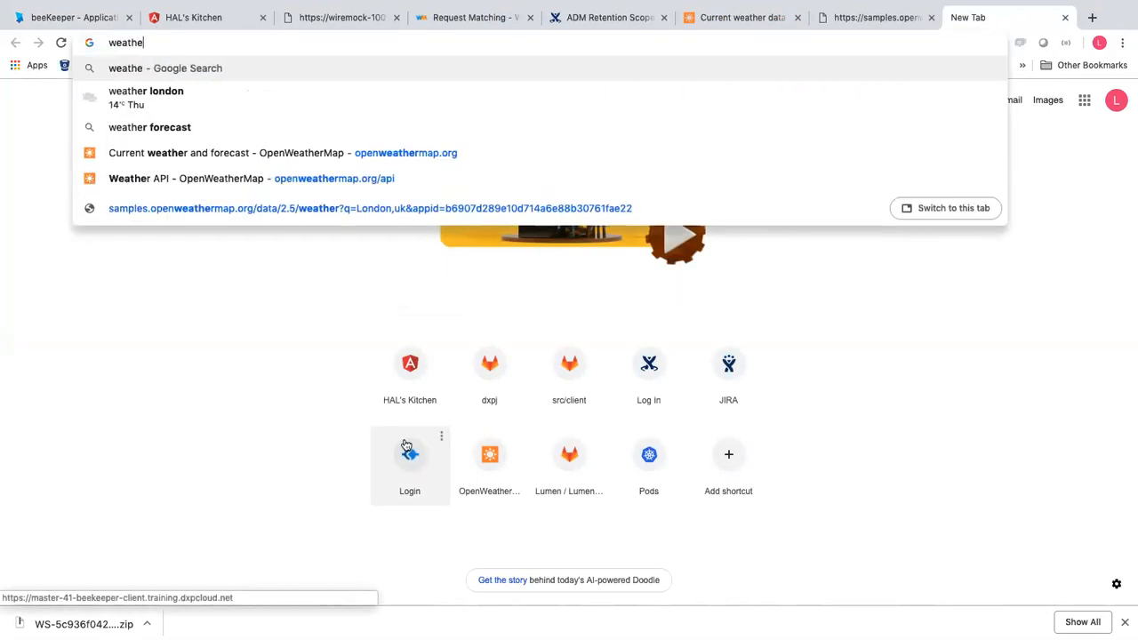
pyautogui.press('BackSpace')
pyautogui.press('BackSpace')
pyautogui.press('BackSpace')
pyautogui.press('BackSpace')
pyautogui.press('BackSpace')
pyautogui.write('d')
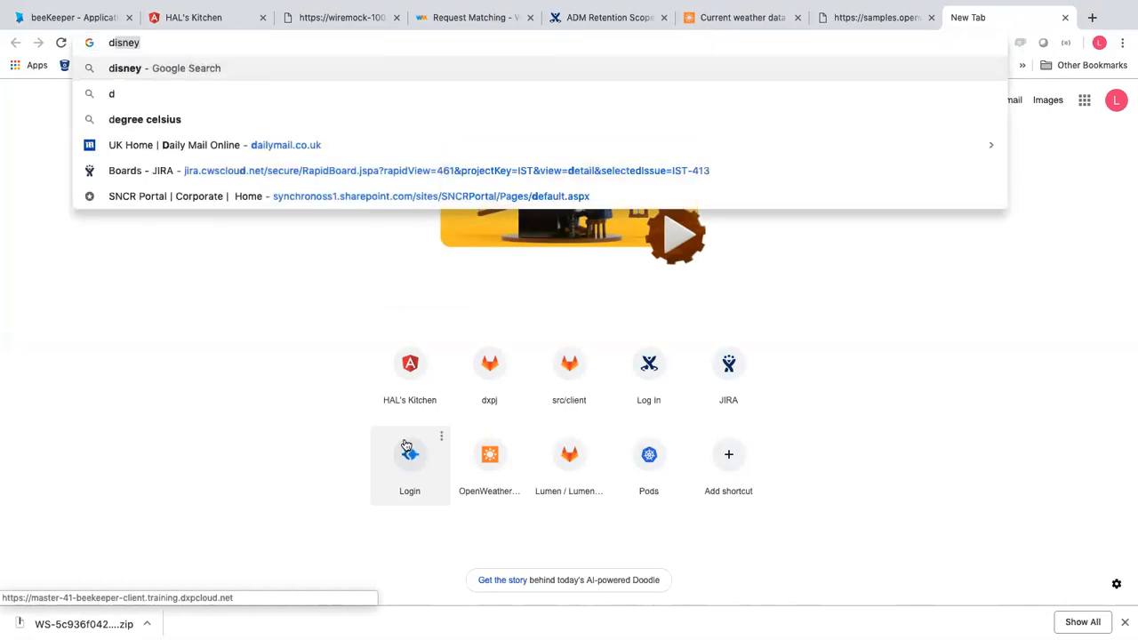
pyautogui.write('onald t')
pyautogui.press('Return')
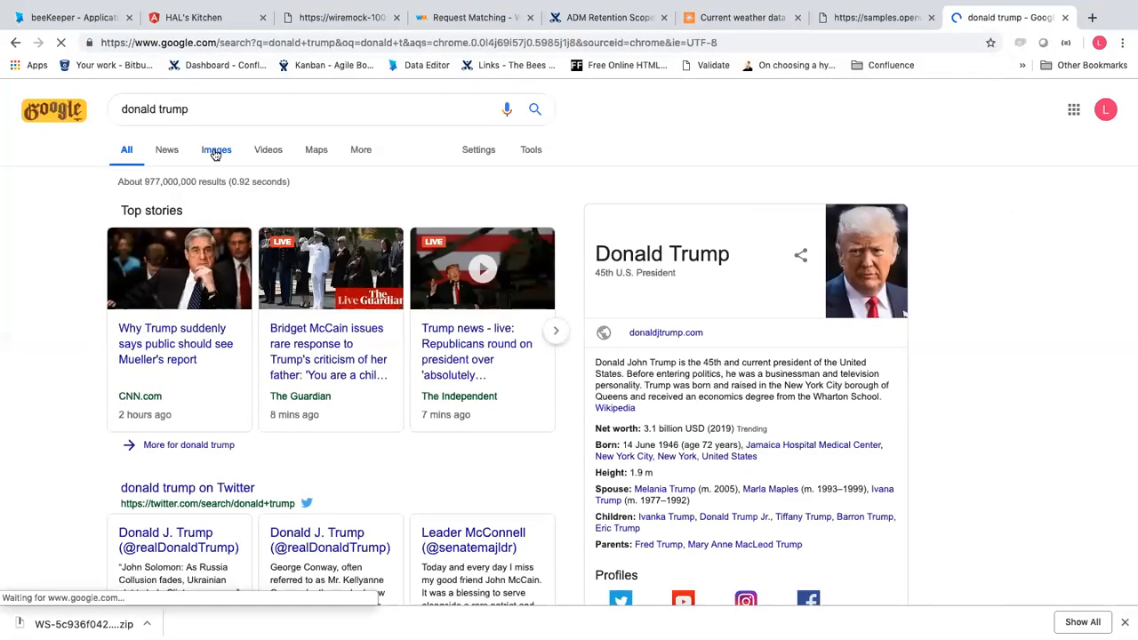
# Save the first Images result photo as a JPEG into Documents
pyautogui.click(230, 154)
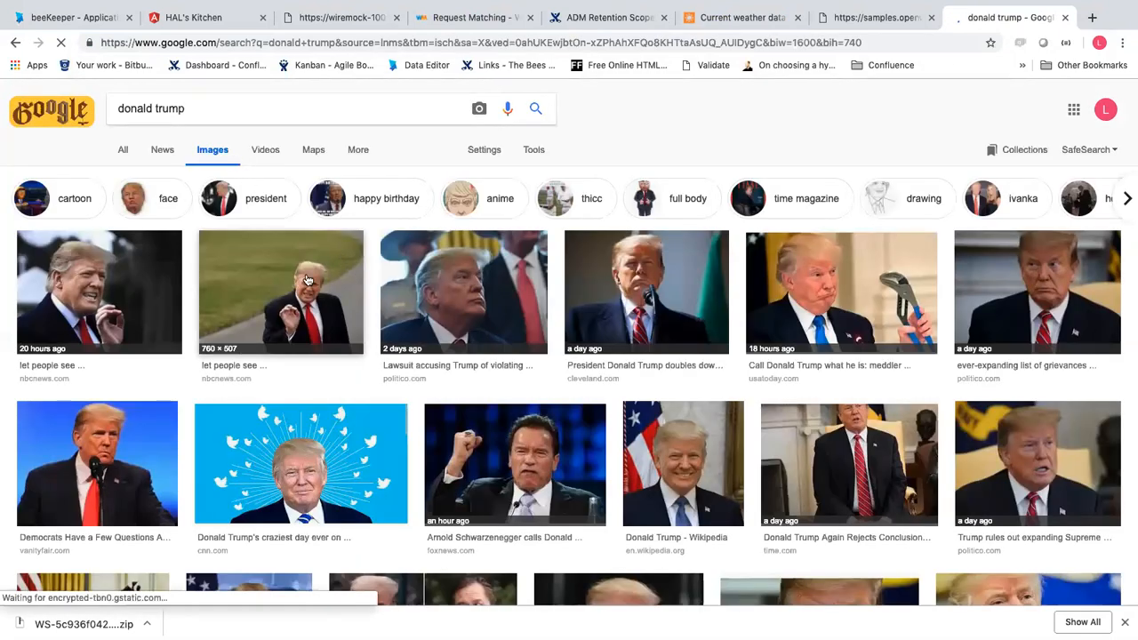
pyautogui.click(147, 270)
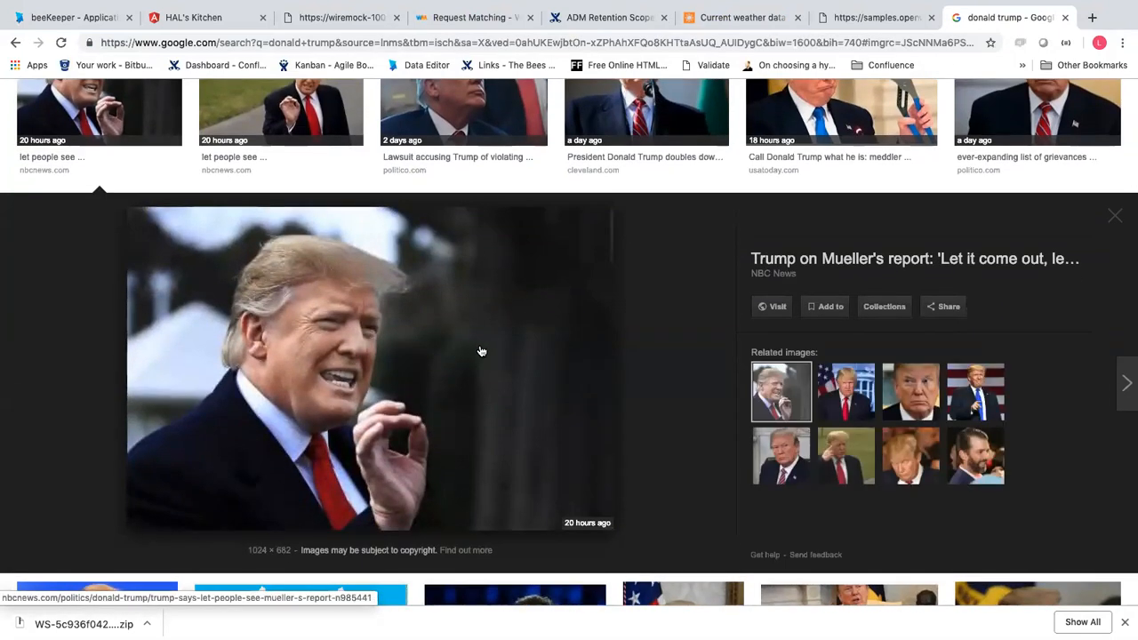
pyautogui.rightClick(401, 388)
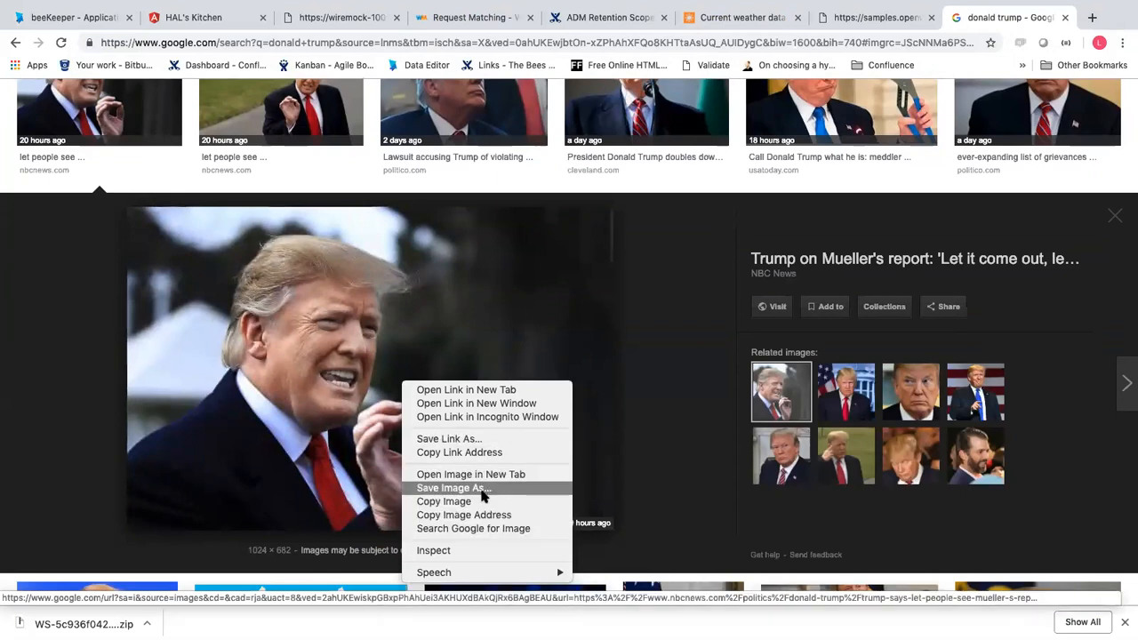
pyautogui.click(454, 488)
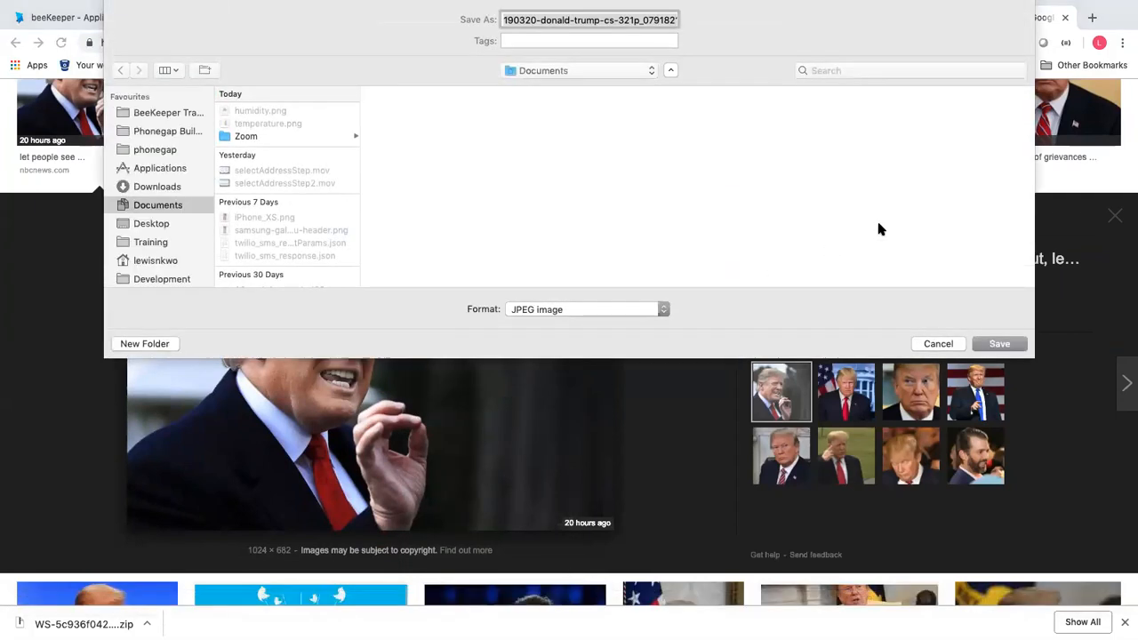
pyautogui.click(1006, 347)
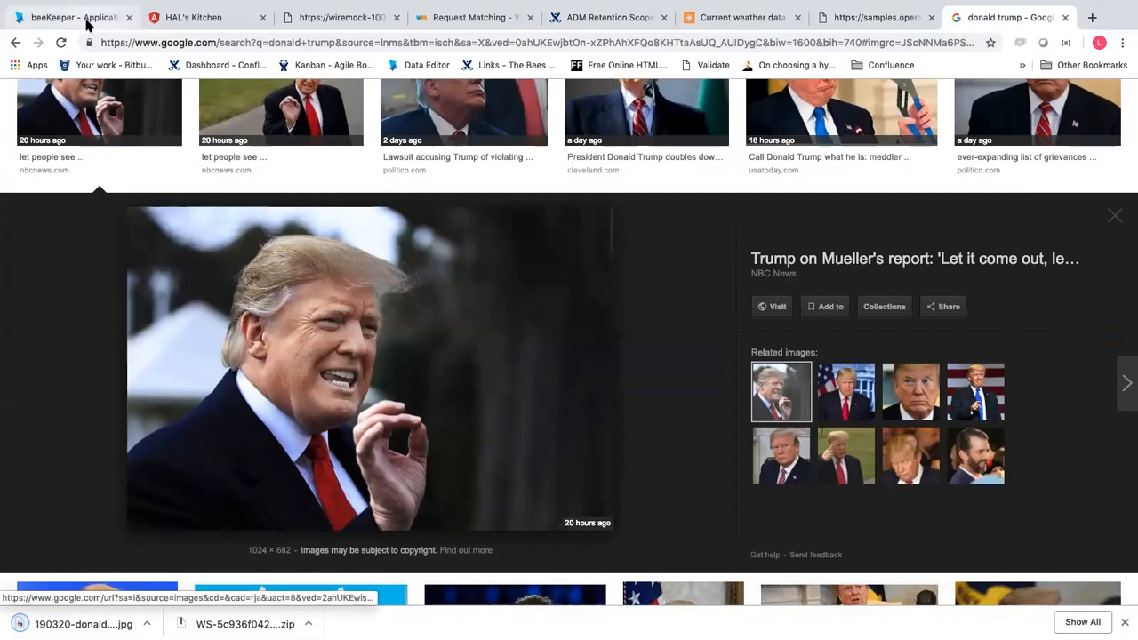
pyautogui.click(86, 23)
# Check HAL's Kitchen, then open WeatherApp's application data model editor in beeKeeper
pyautogui.click(125, 361)
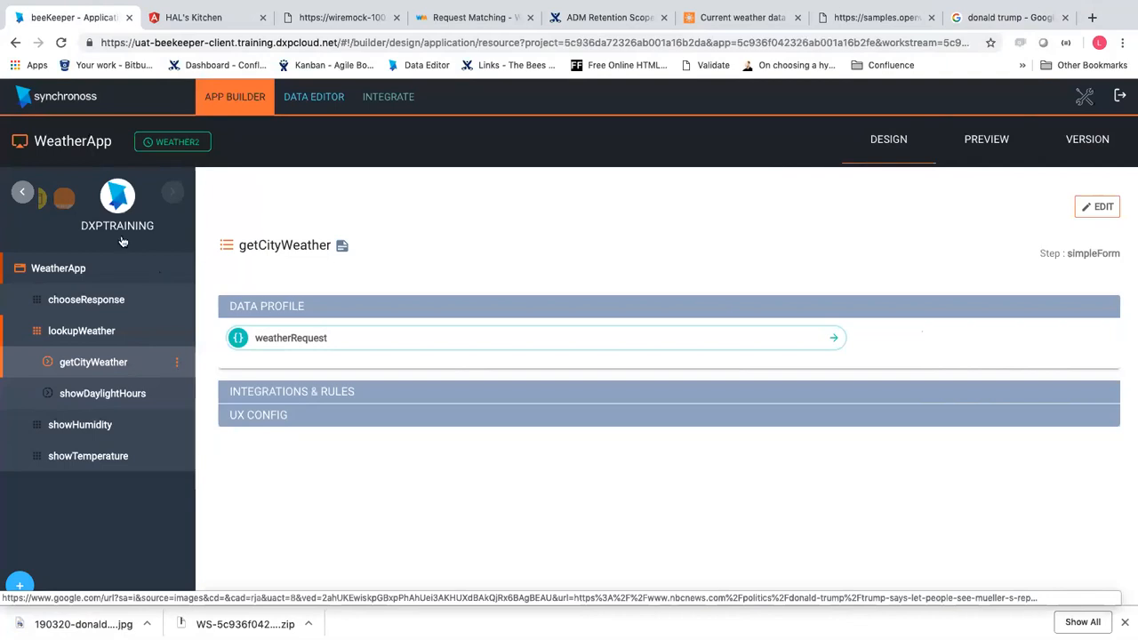
pyautogui.click(171, 20)
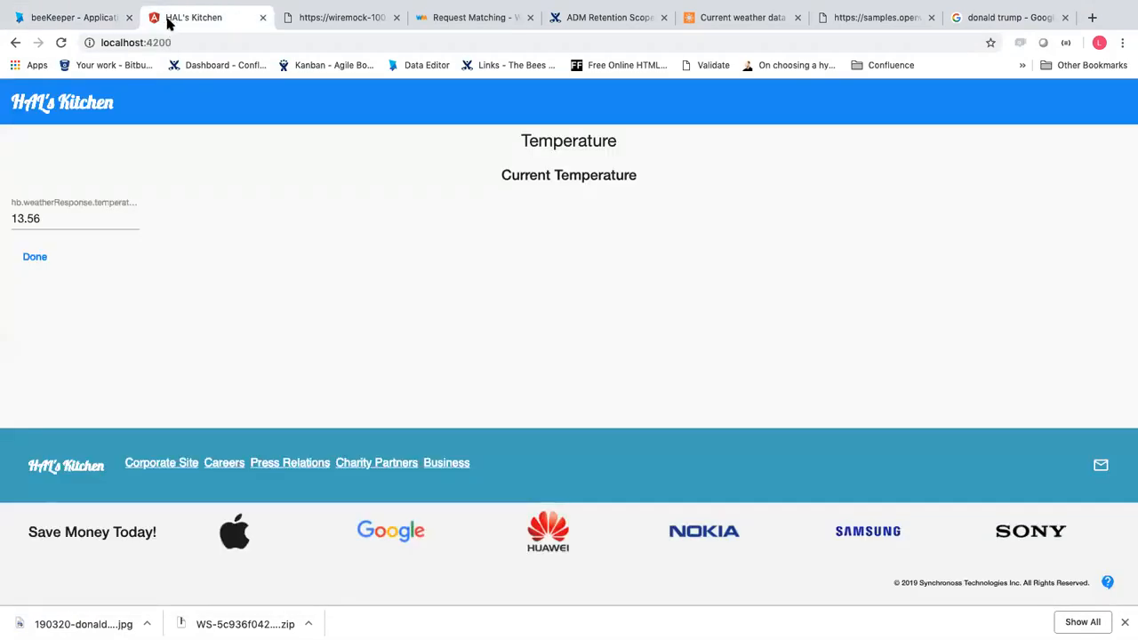
pyautogui.click(93, 24)
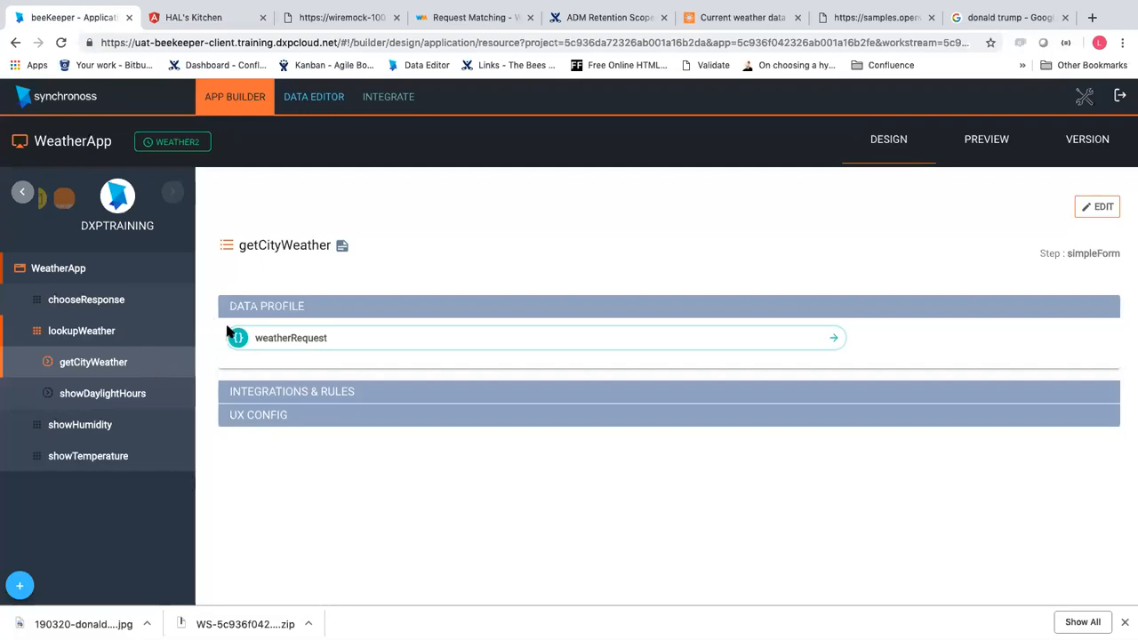
pyautogui.click(314, 100)
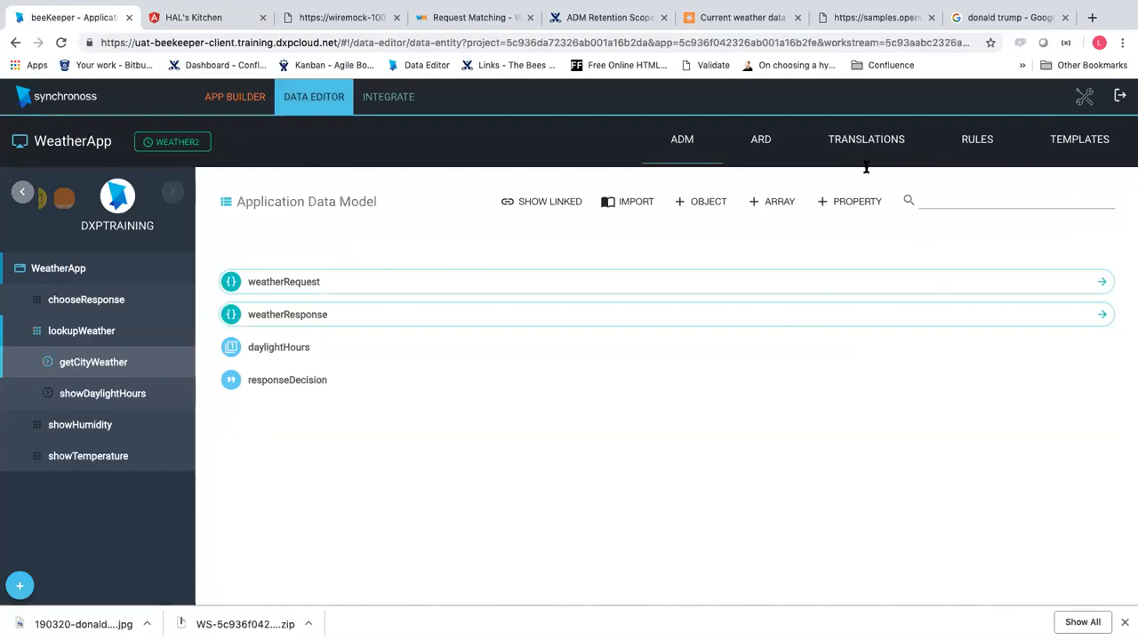
# Add an Image property named donaldTrump, save it, and open getCityWeather
pyautogui.click(850, 209)
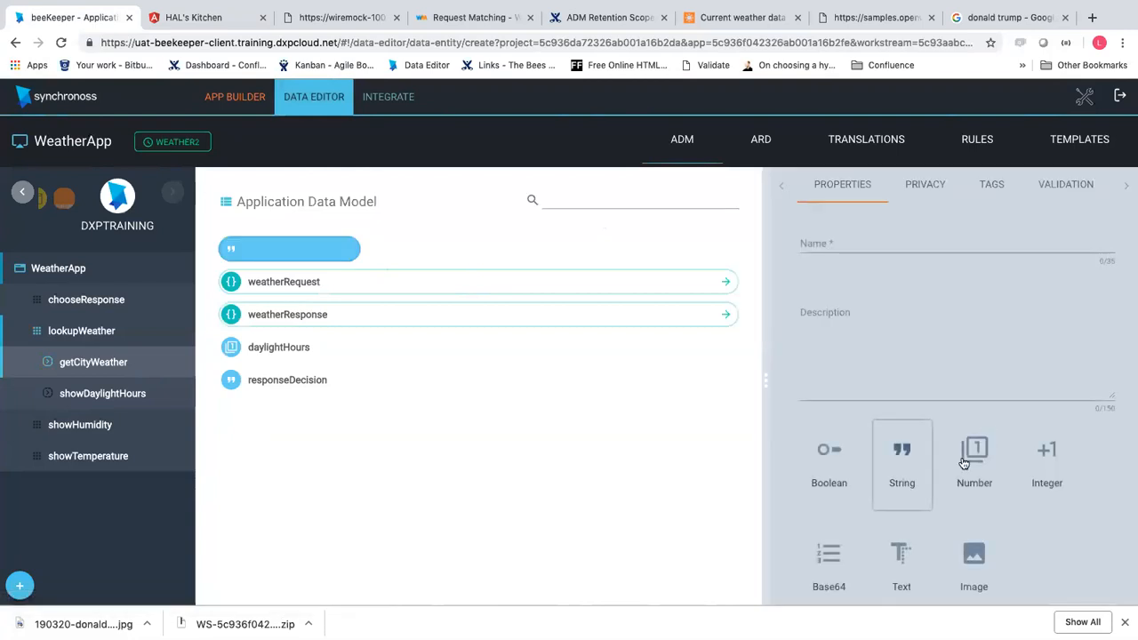
pyautogui.scroll(-1, 900, 490)
pyautogui.scroll(-1, 901, 490)
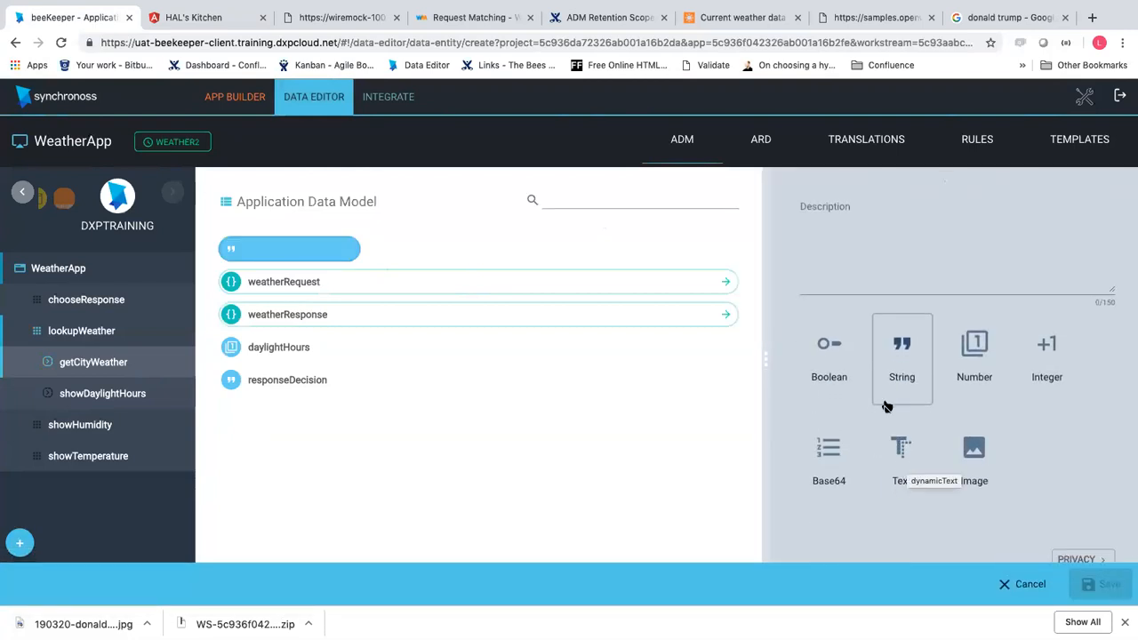
pyautogui.click(978, 449)
pyautogui.scroll(1, 924, 310)
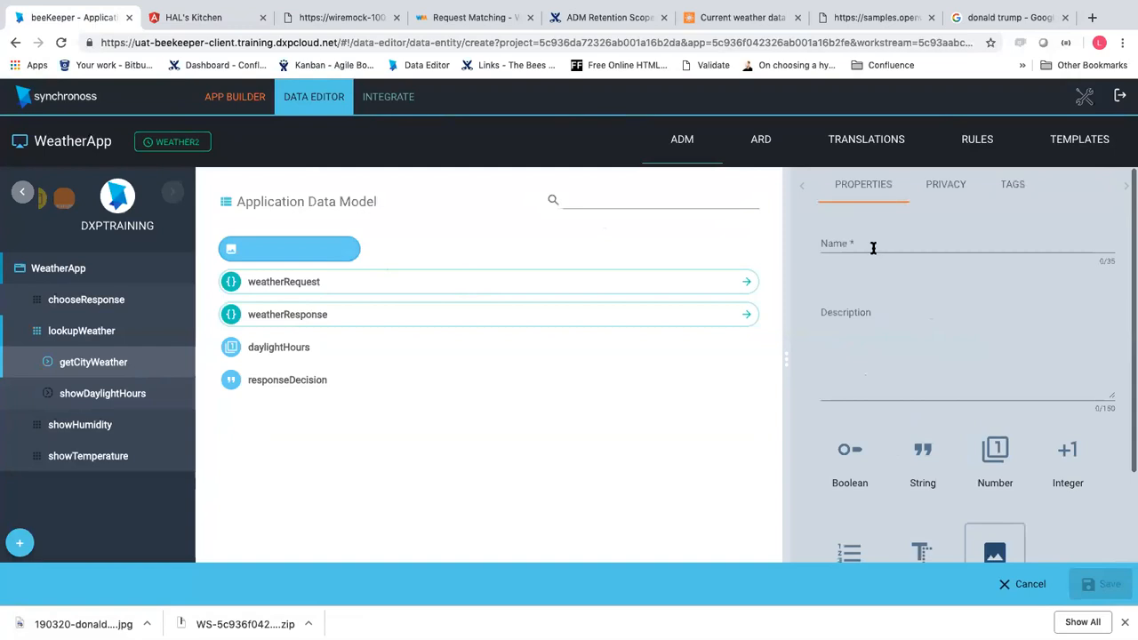
pyautogui.click(868, 246)
pyautogui.write('donaldTrump')
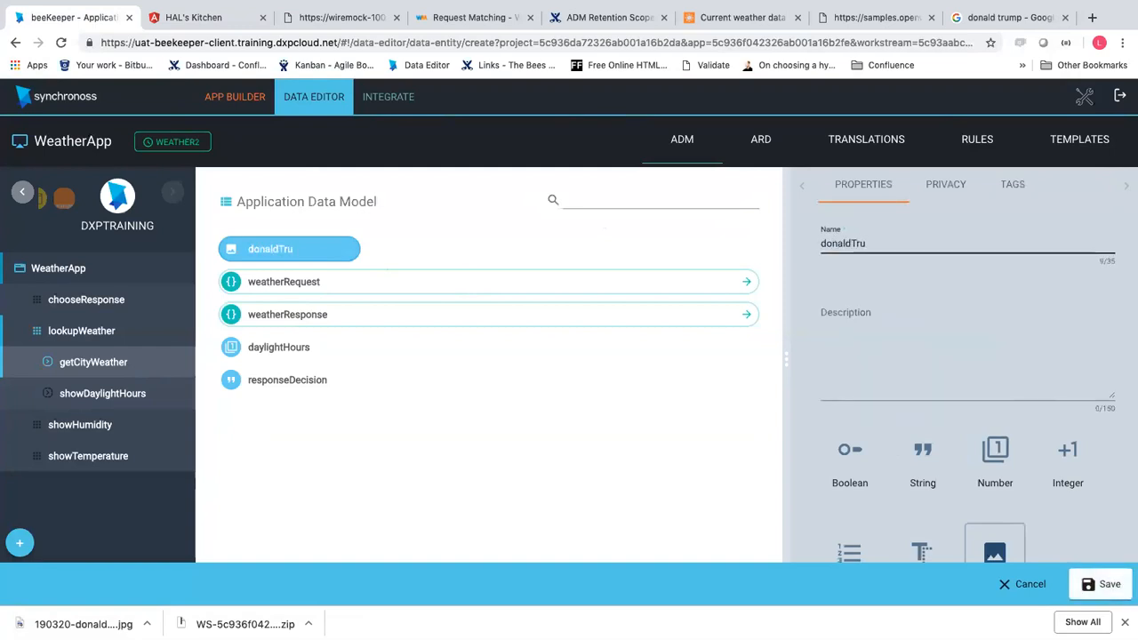
pyautogui.click(1091, 589)
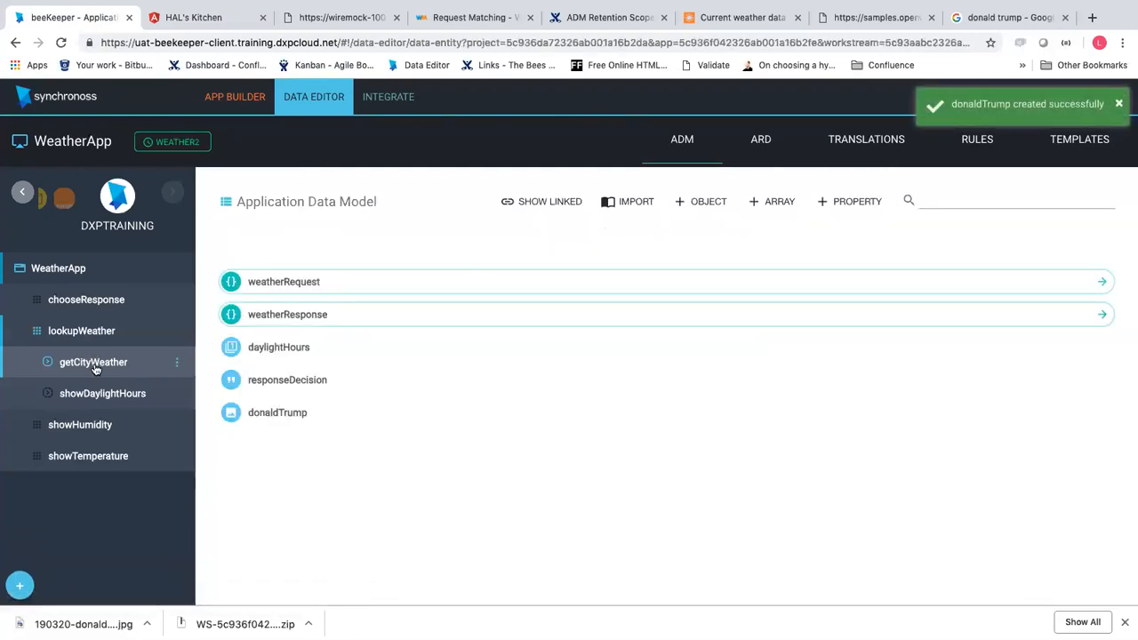
pyautogui.click(94, 364)
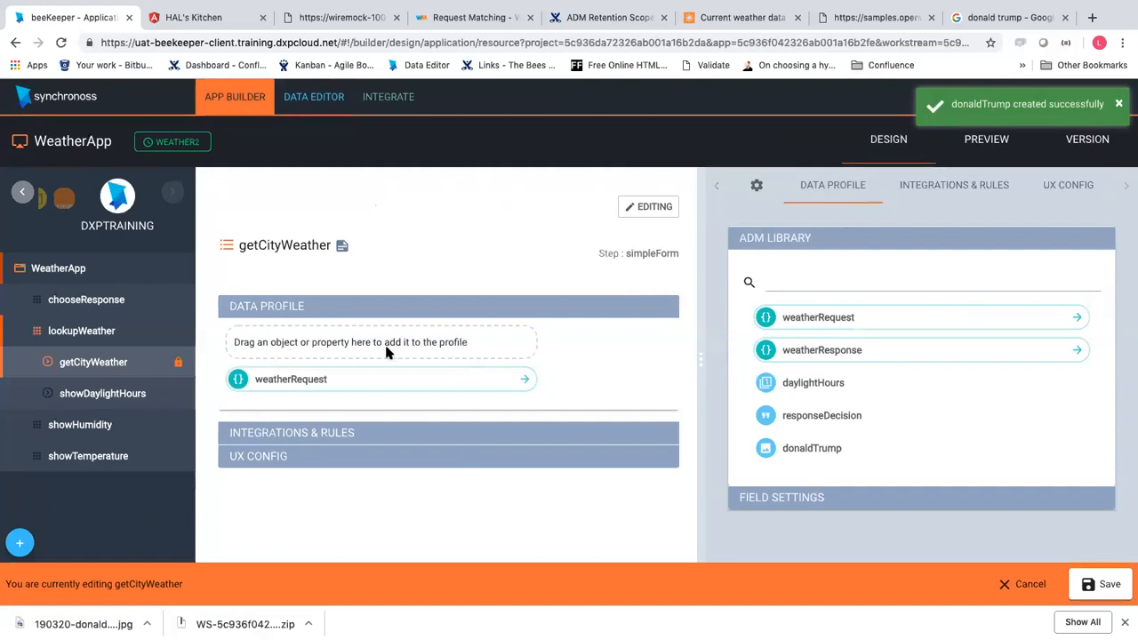
# Add donaldTrump from the ADM Library to getCityWeather's data profile and save the step
pyautogui.moveTo(386, 352); pyautogui.dragTo(386, 347)
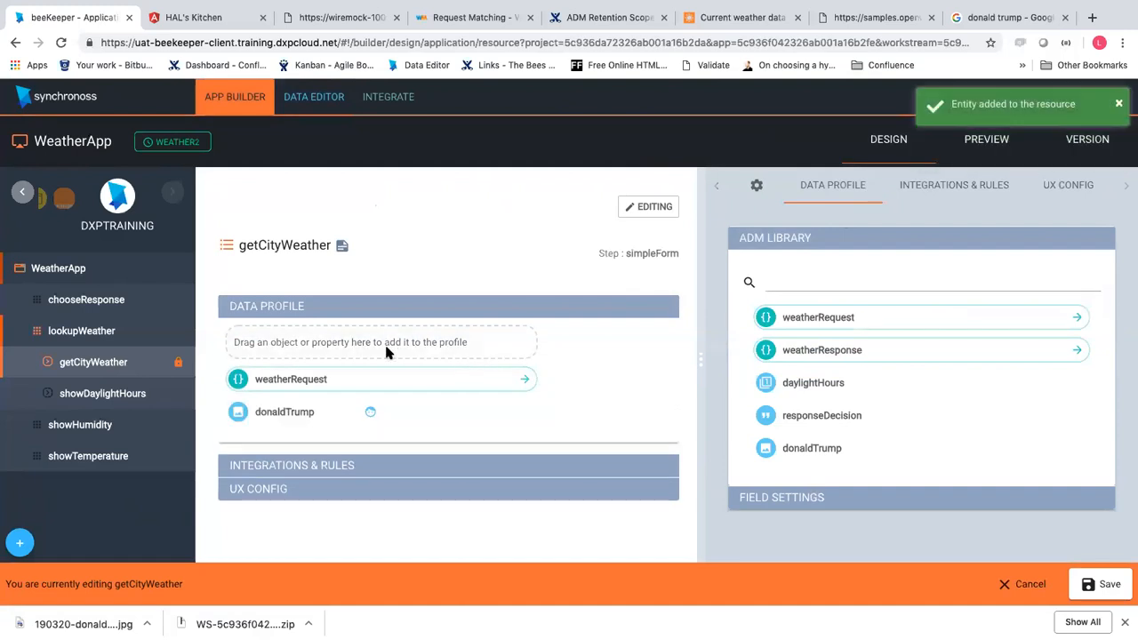
pyautogui.click(299, 424)
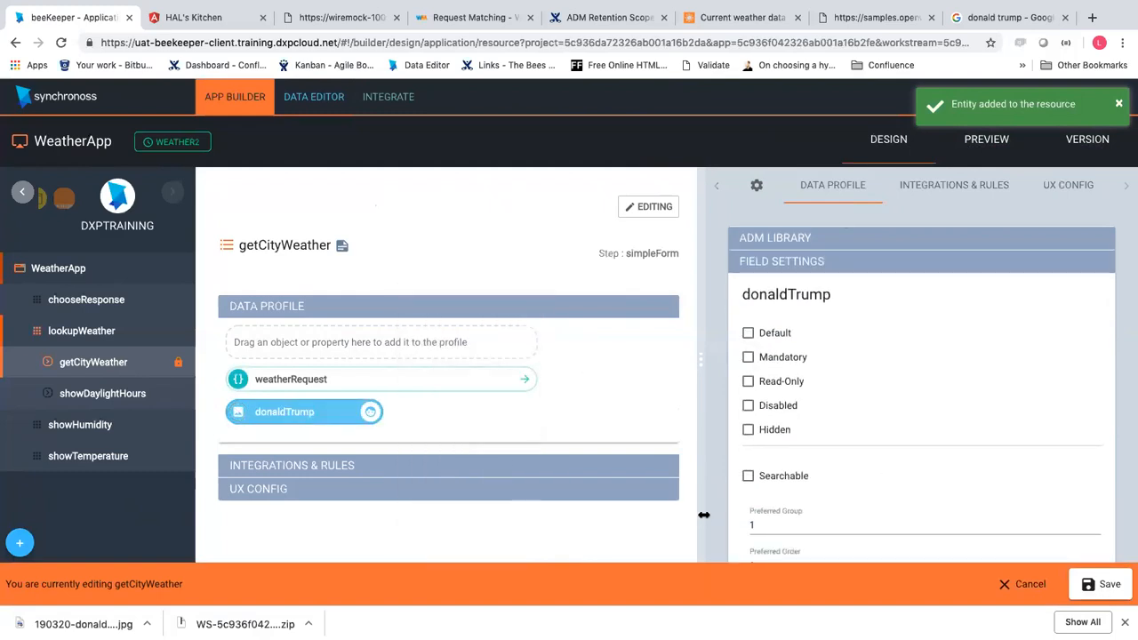
pyautogui.scroll(-2, 749, 475)
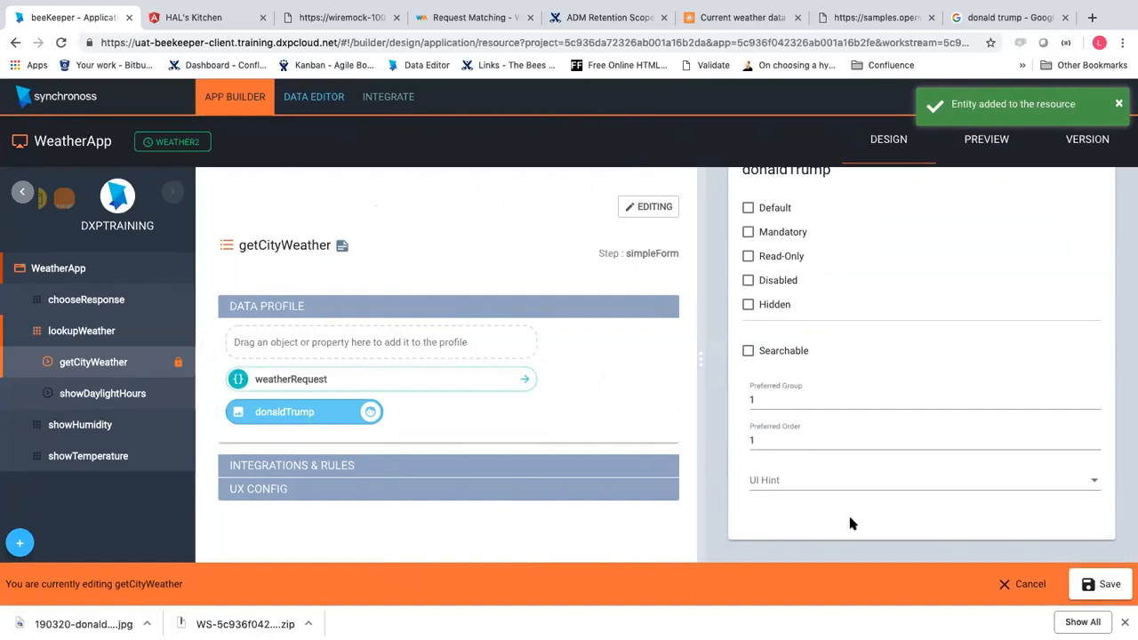
pyautogui.click(1080, 582)
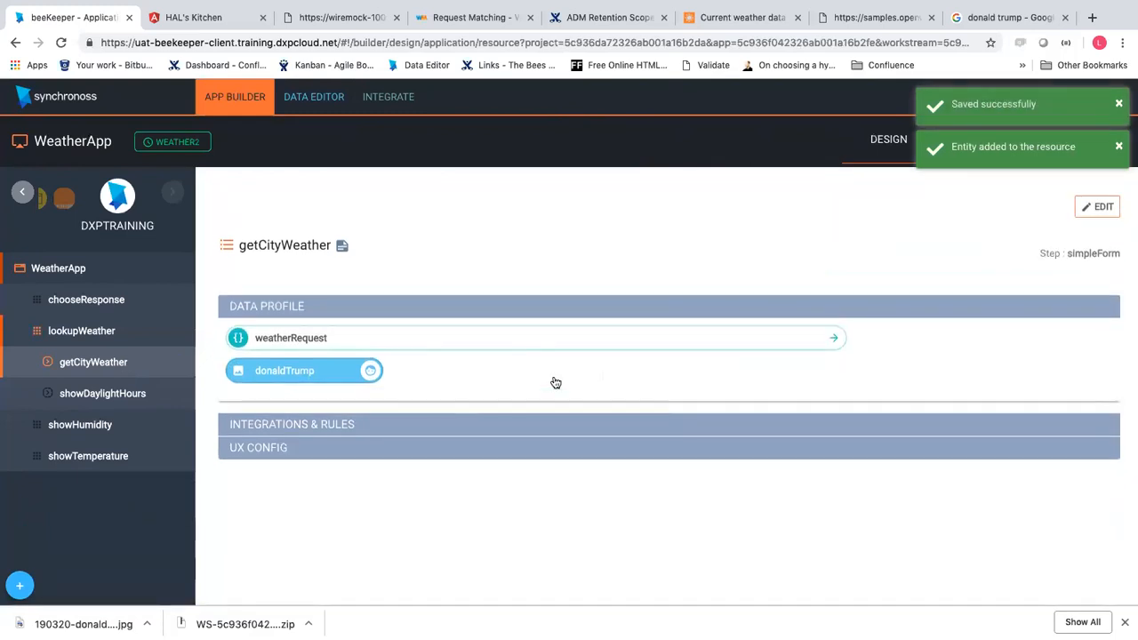
# Reopen getCityWeather for editing and enable Default in the donaldTrump field settings
pyautogui.click(501, 435)
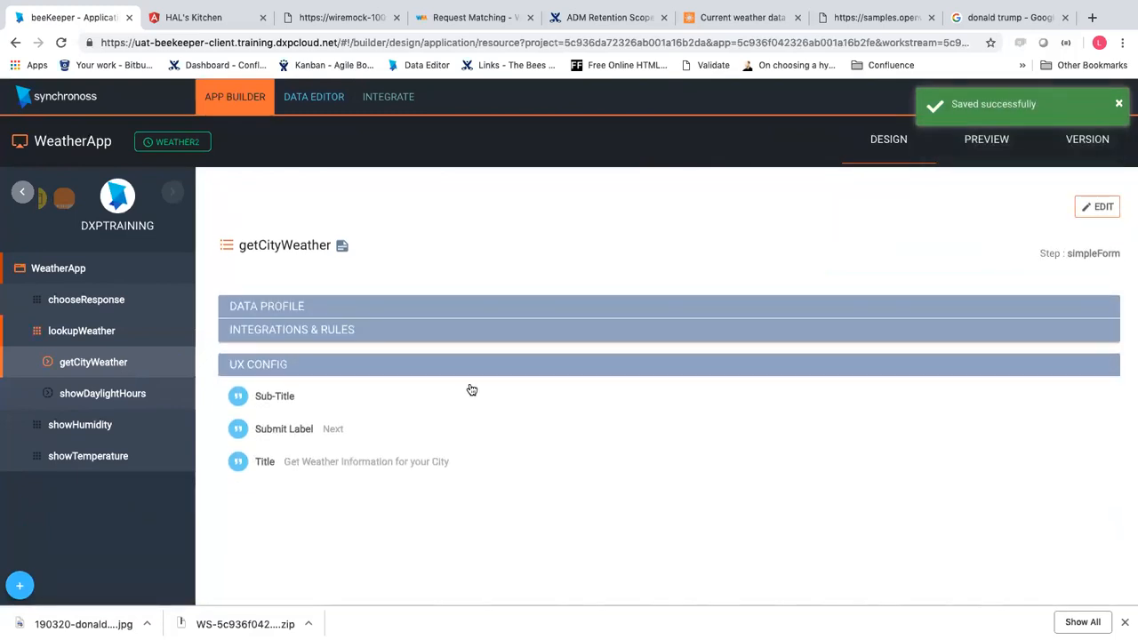
pyautogui.click(460, 331)
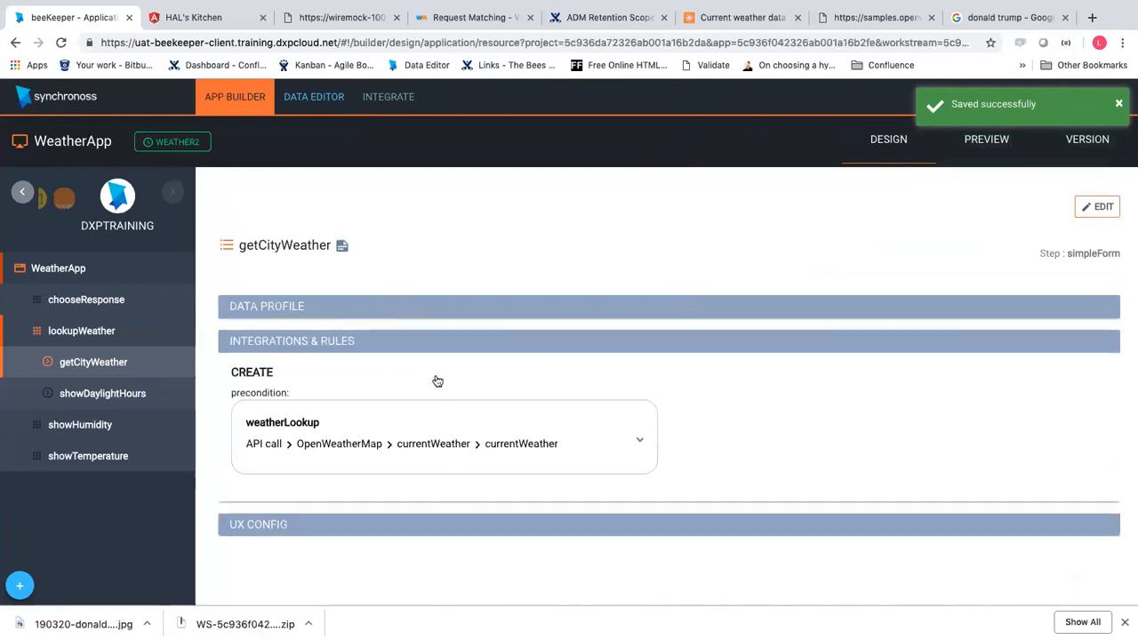
pyautogui.click(412, 305)
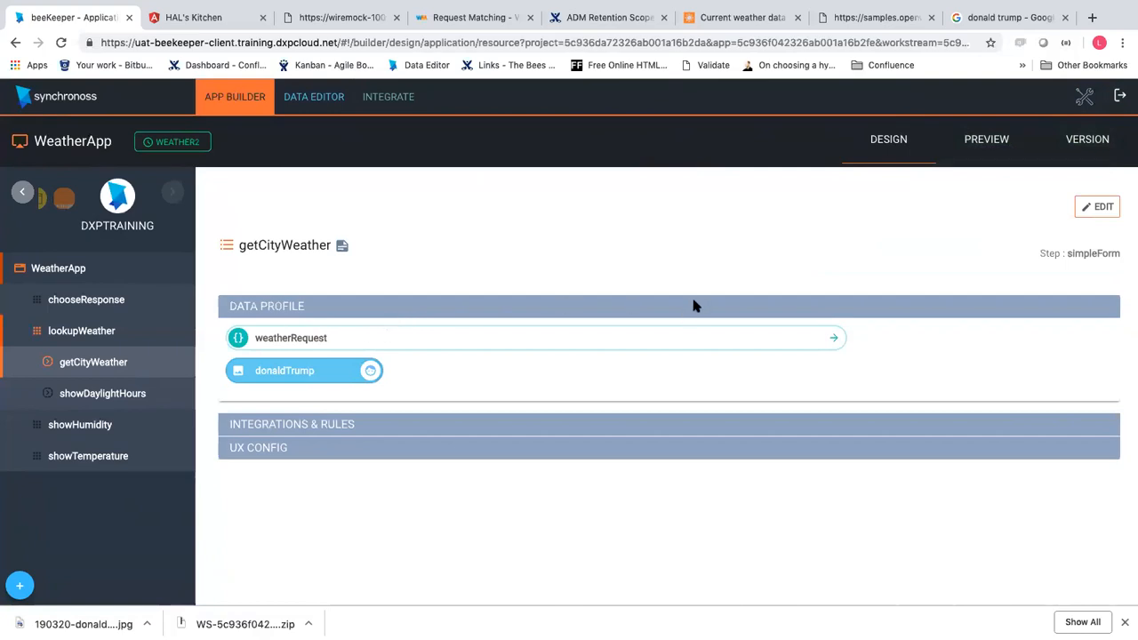
pyautogui.click(354, 373)
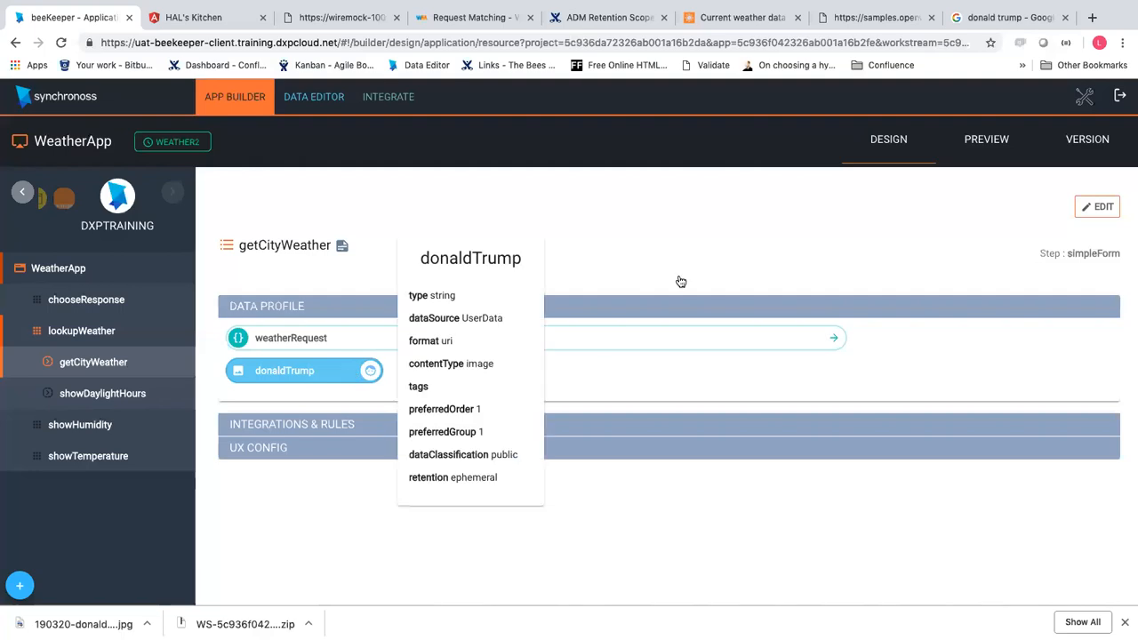
pyautogui.click(1097, 206)
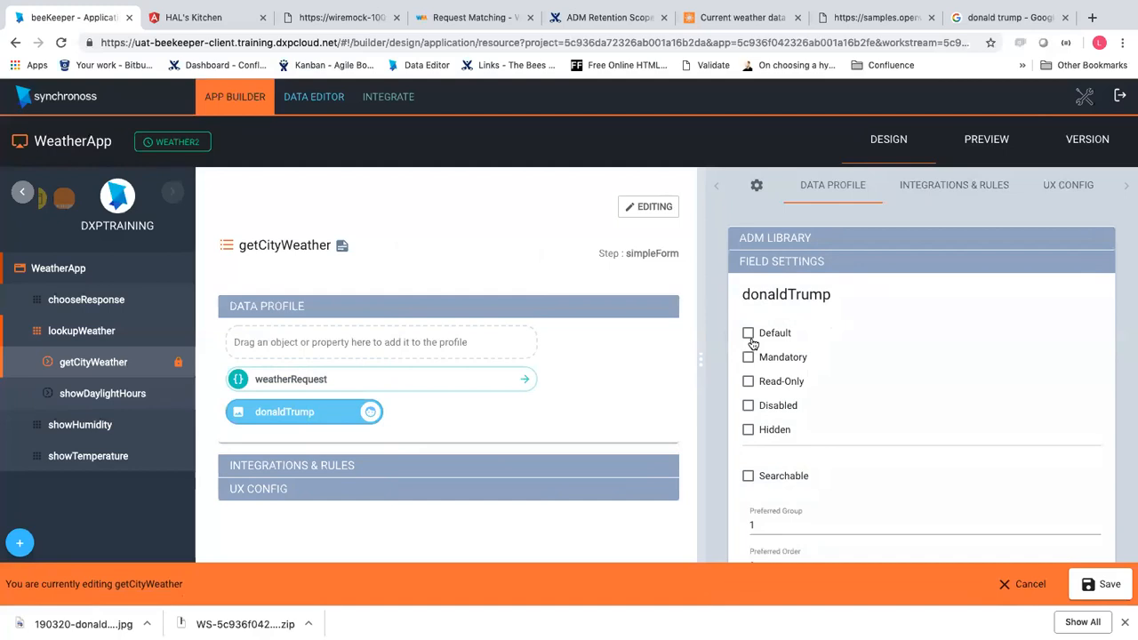
pyautogui.click(750, 337)
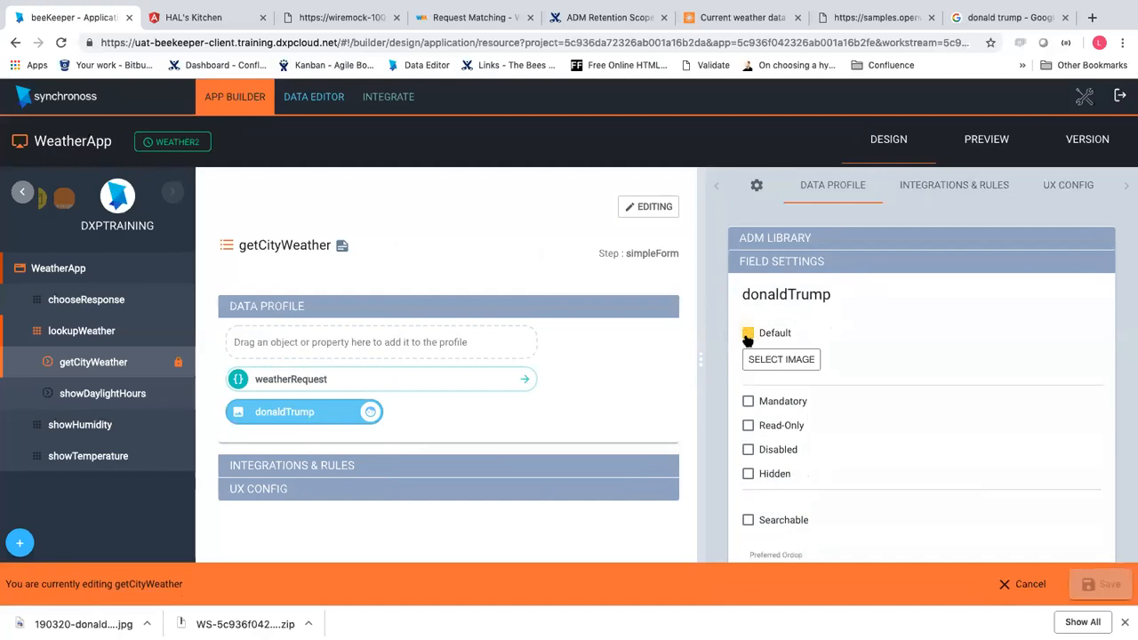
# From the donaldTrump default image picker, check the Resource Manager and Other Source options, then open Contentful
pyautogui.click(792, 358)
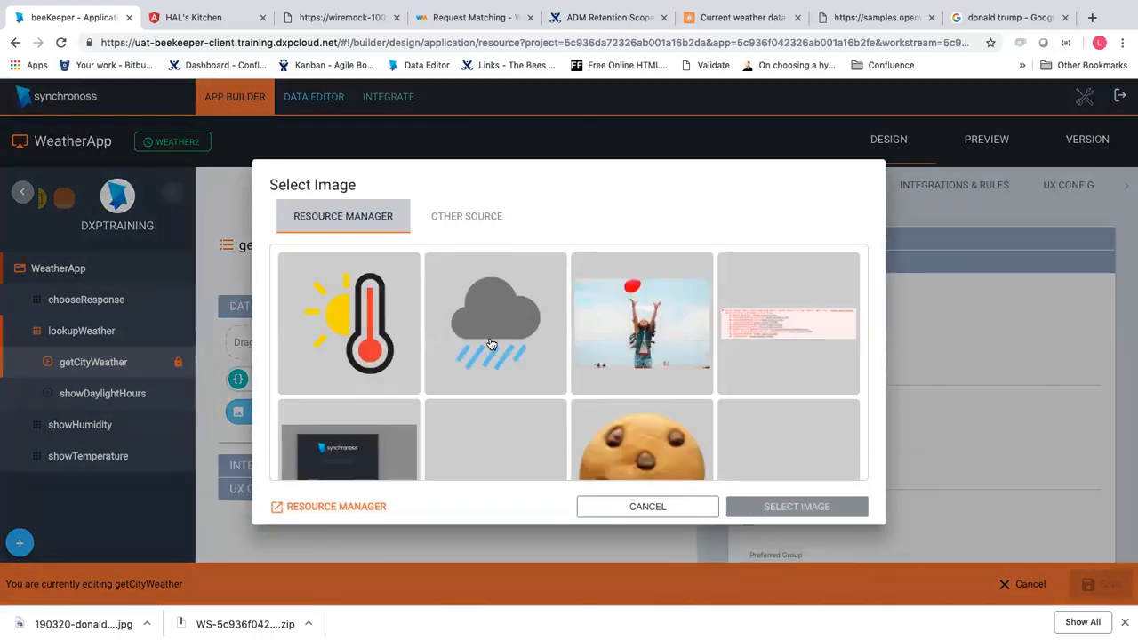
pyautogui.scroll(-1, 567, 378)
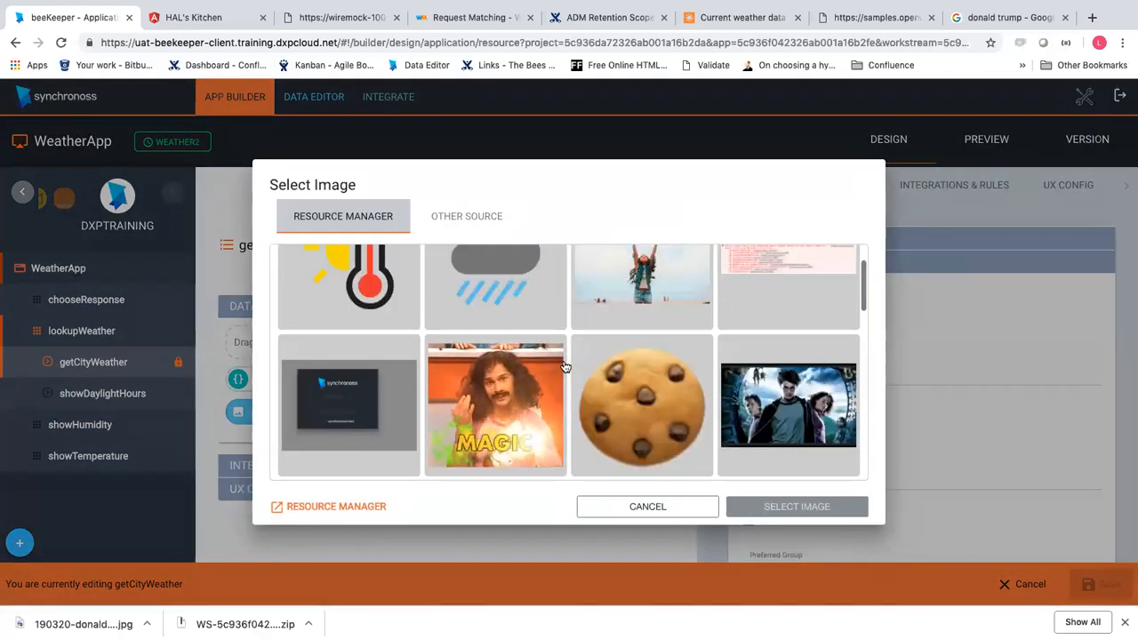
pyautogui.scroll(-1, 569, 364)
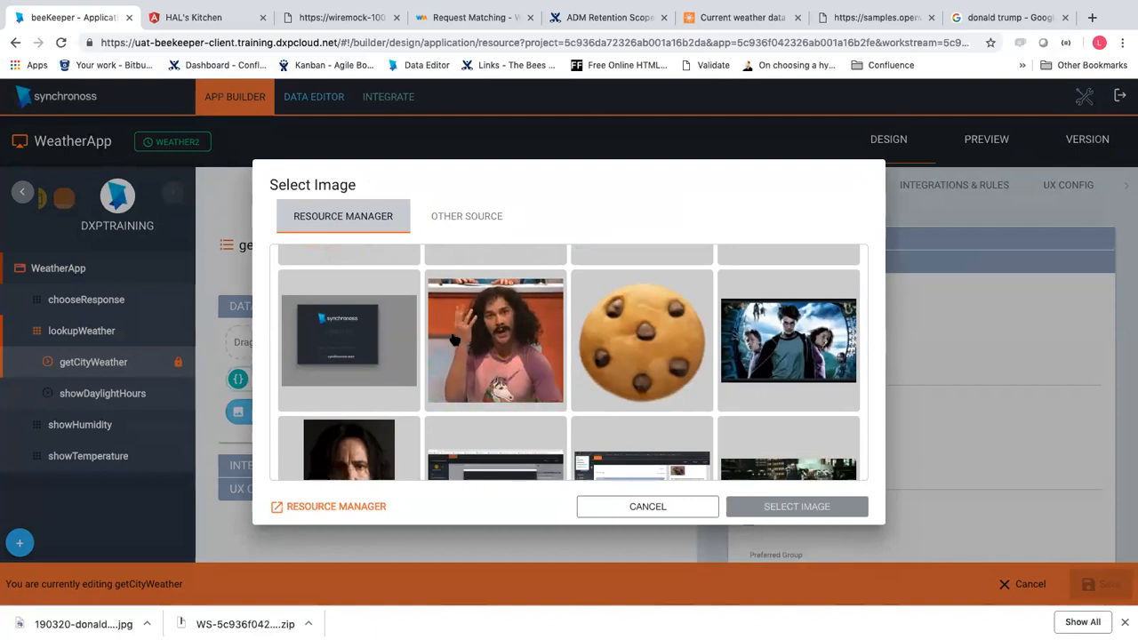
pyautogui.click(446, 219)
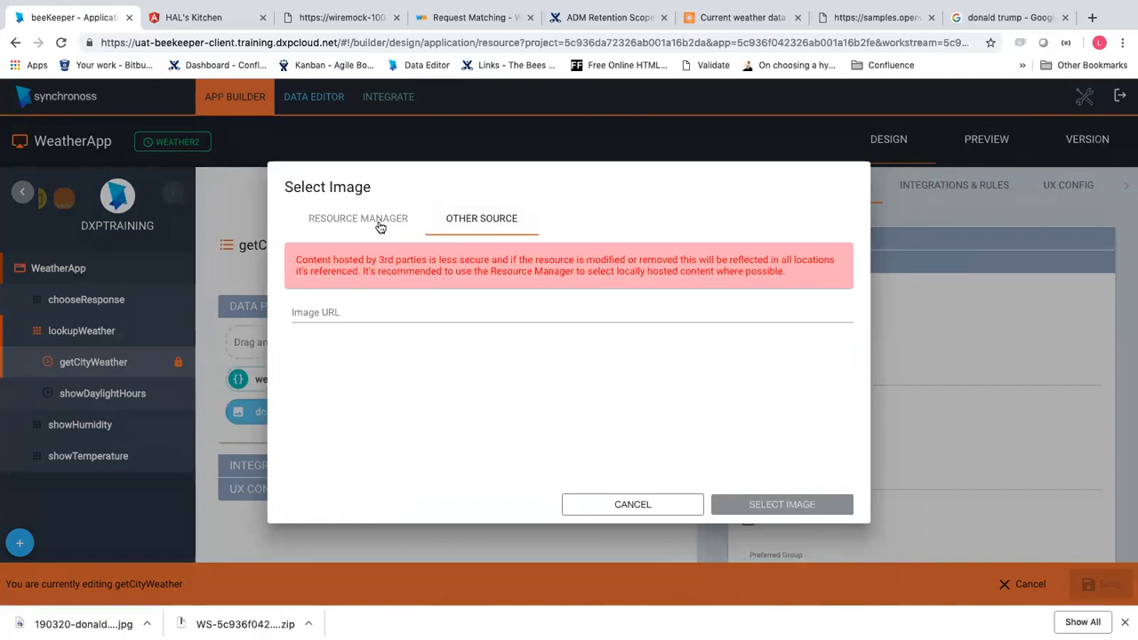
pyautogui.click(379, 227)
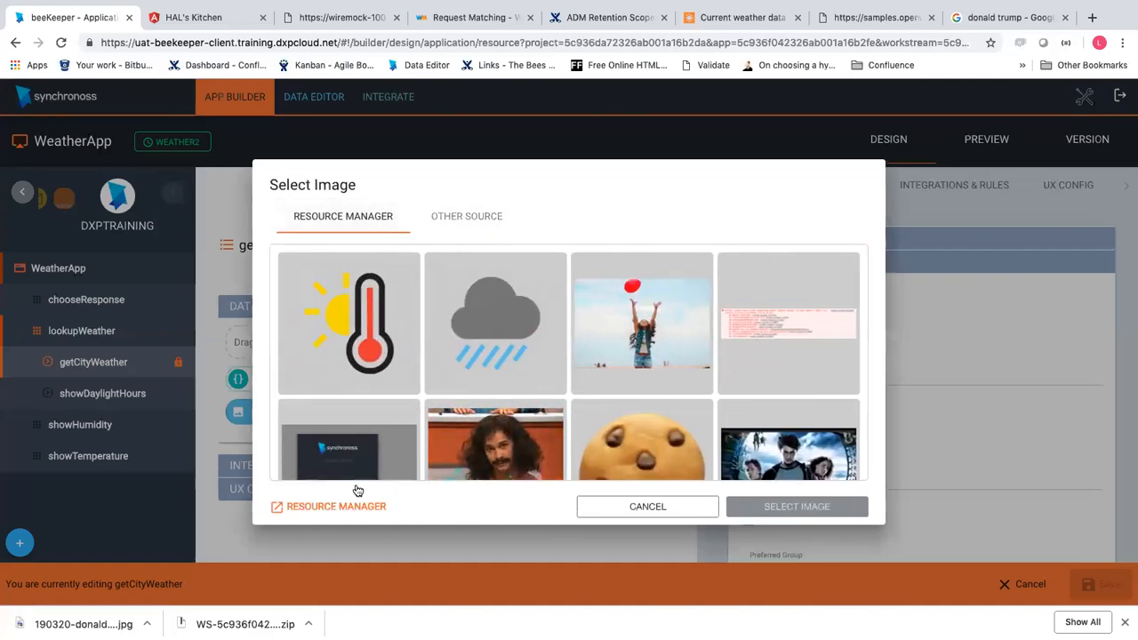
pyautogui.click(338, 506)
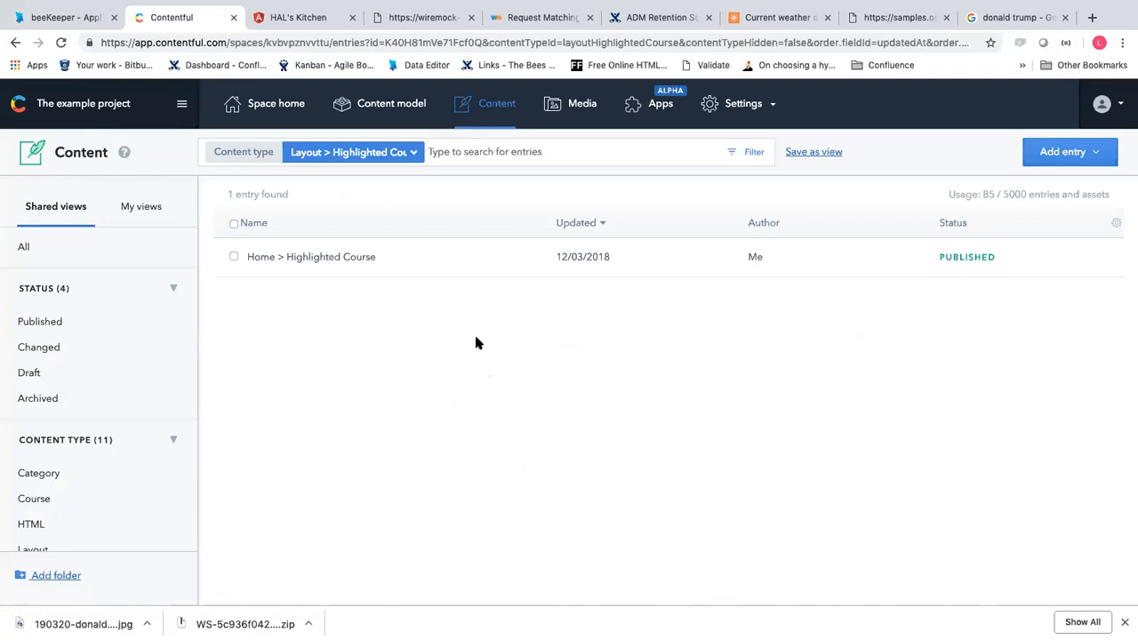
# Create a new Contentful media asset from the downloaded Donald Trump photo in Documents
pyautogui.click(576, 105)
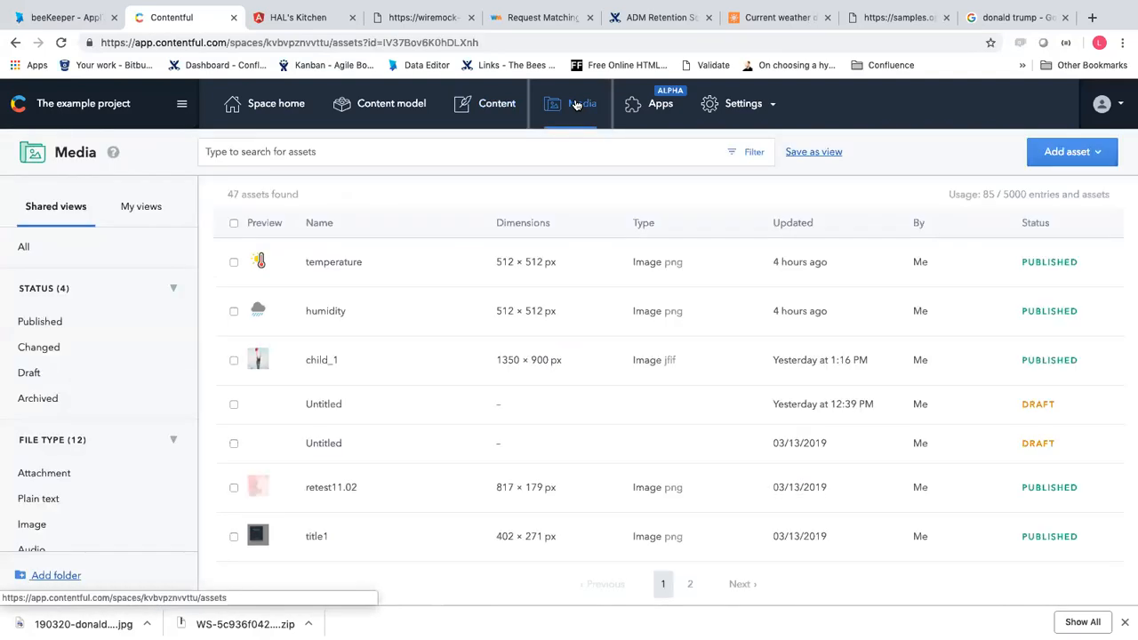
pyautogui.click(1095, 171)
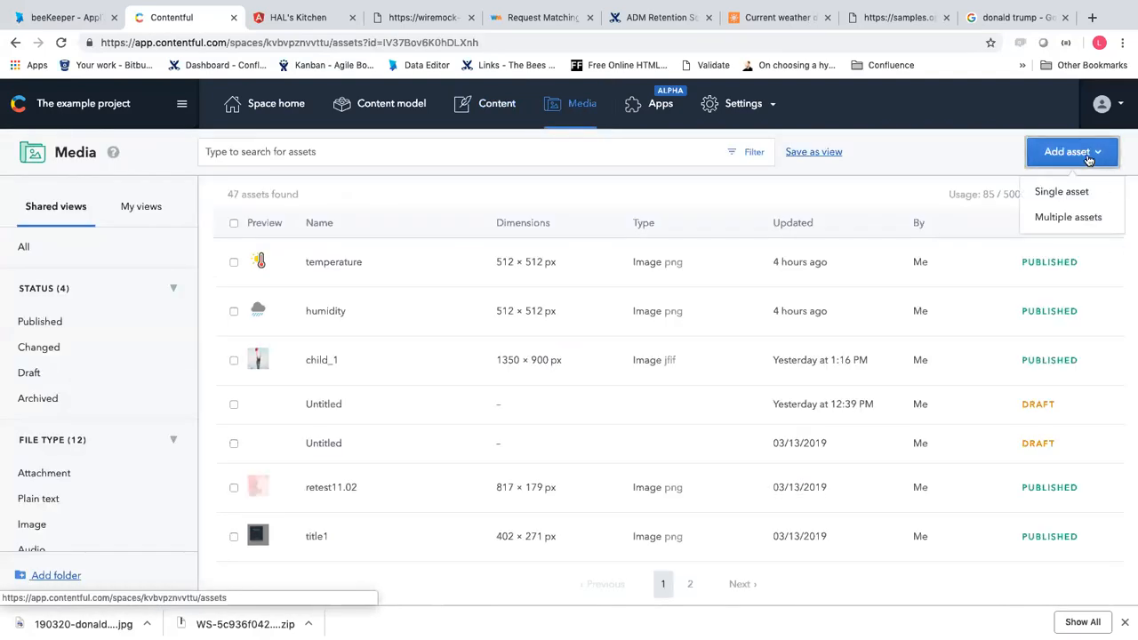
pyautogui.click(1063, 195)
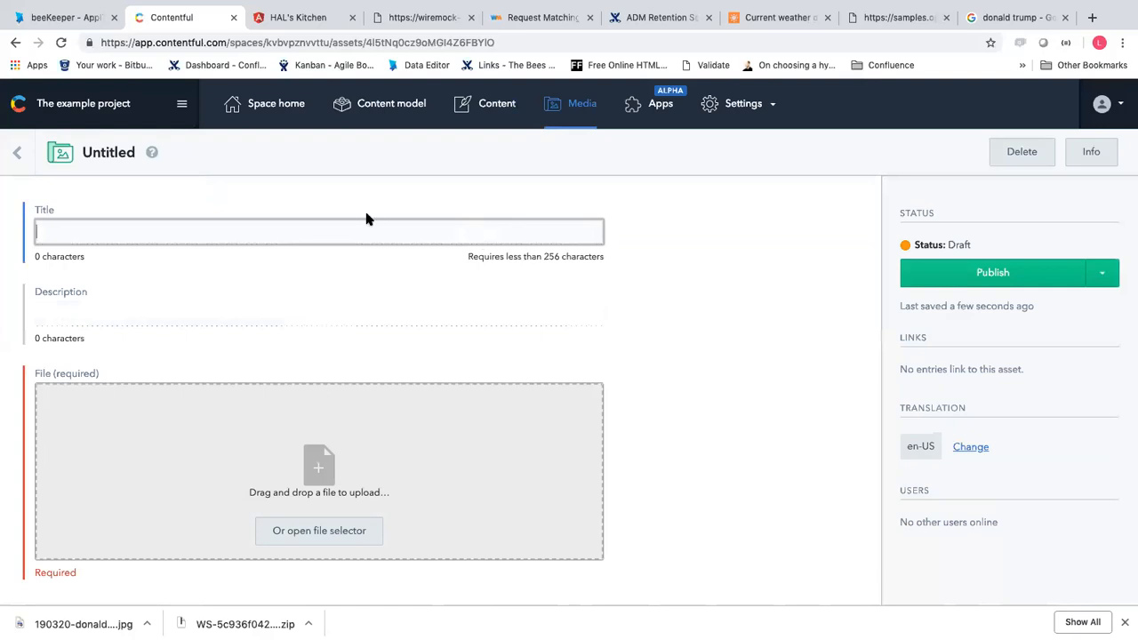
pyautogui.click(313, 533)
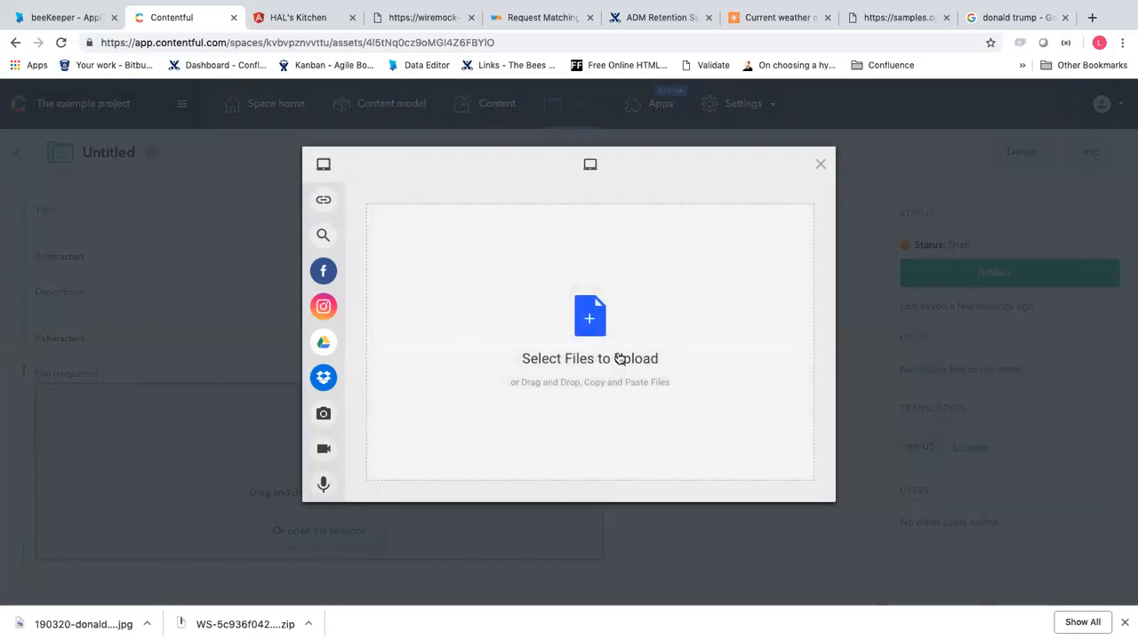
pyautogui.click(619, 358)
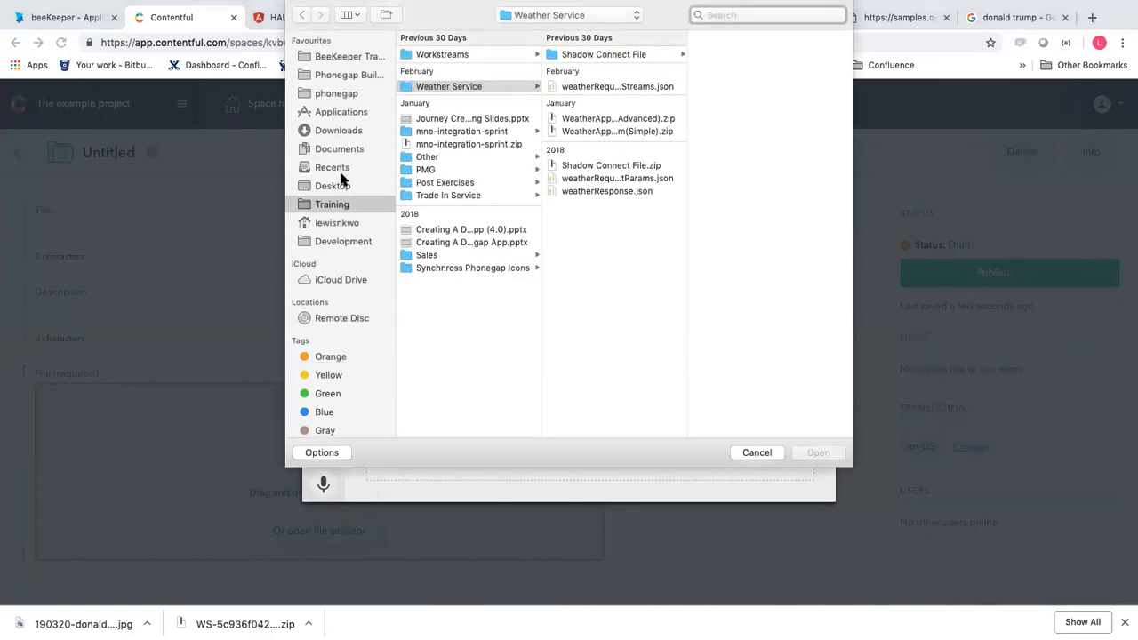
pyautogui.click(336, 186)
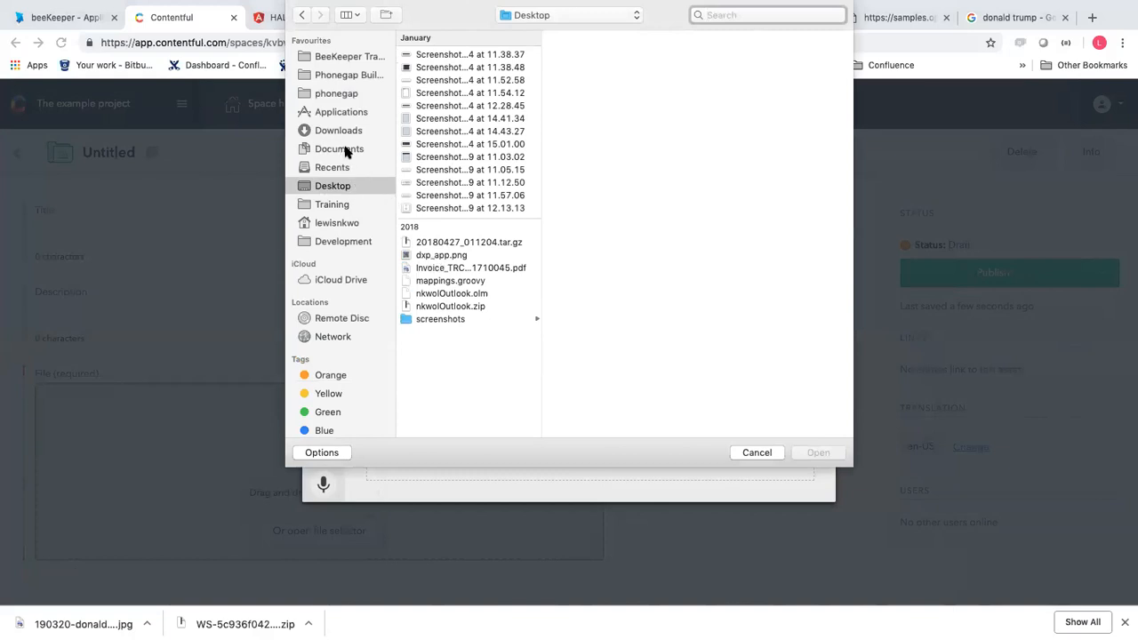
pyautogui.click(345, 151)
pyautogui.doubleClick(432, 53)
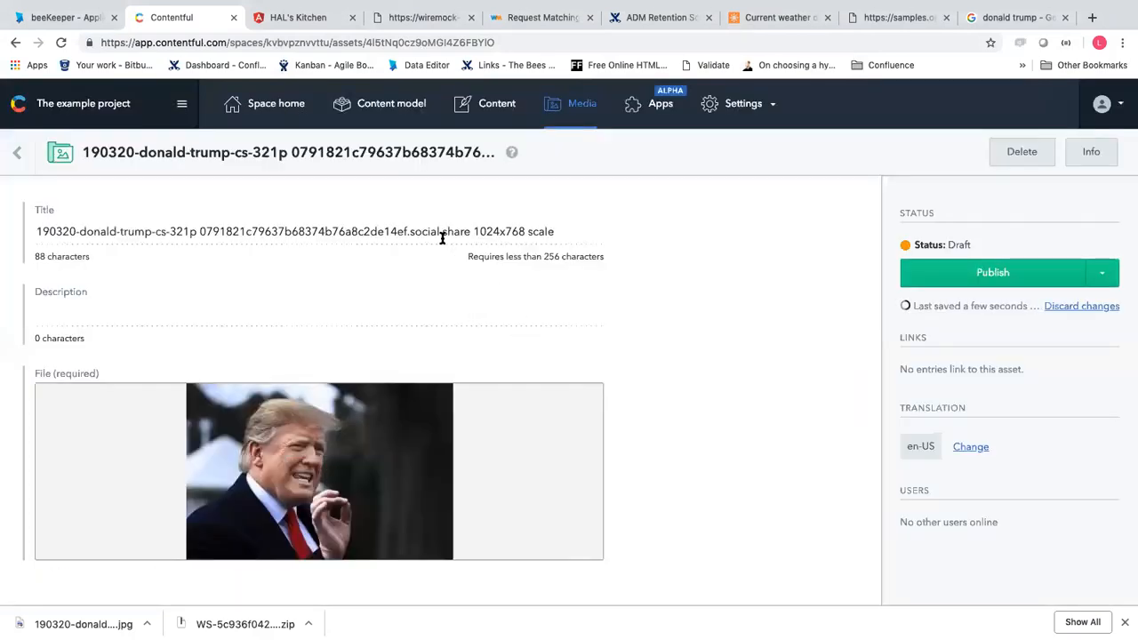
# Title the asset 'Donald Trump', publish it, and return to the beeKeeper tab
pyautogui.click(439, 233)
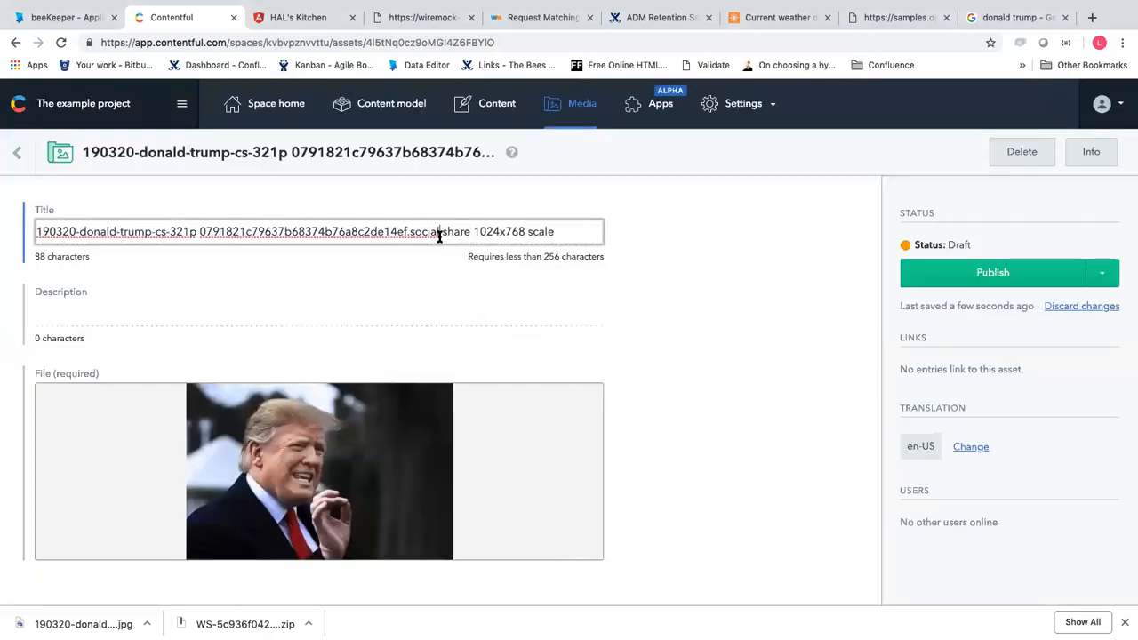
pyautogui.tripleClick(439, 233)
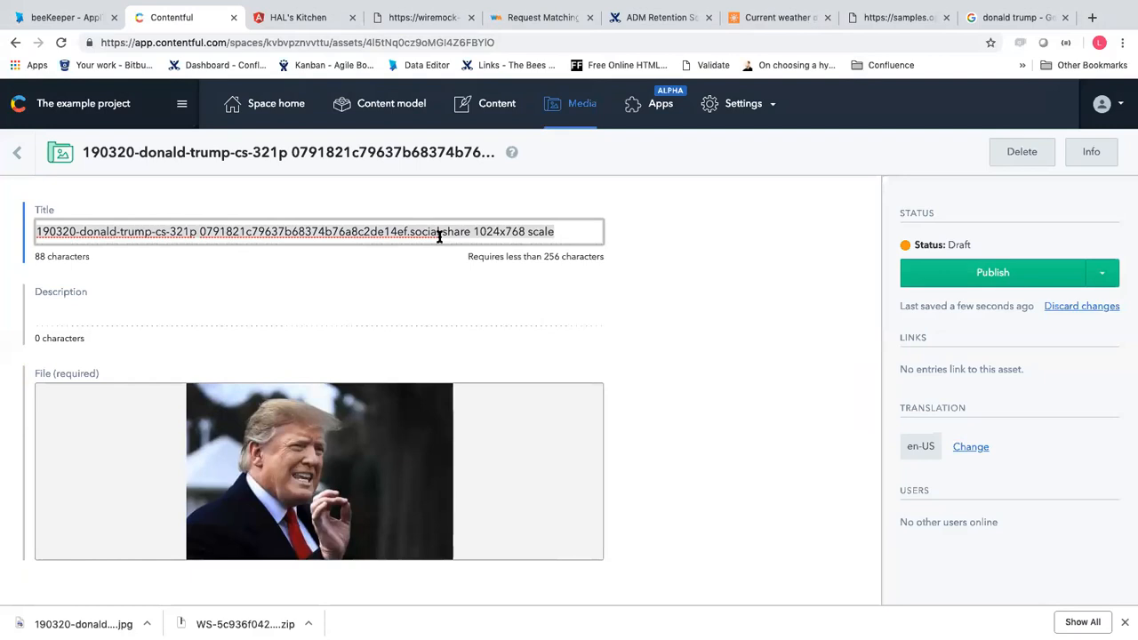
pyautogui.write('Donald')
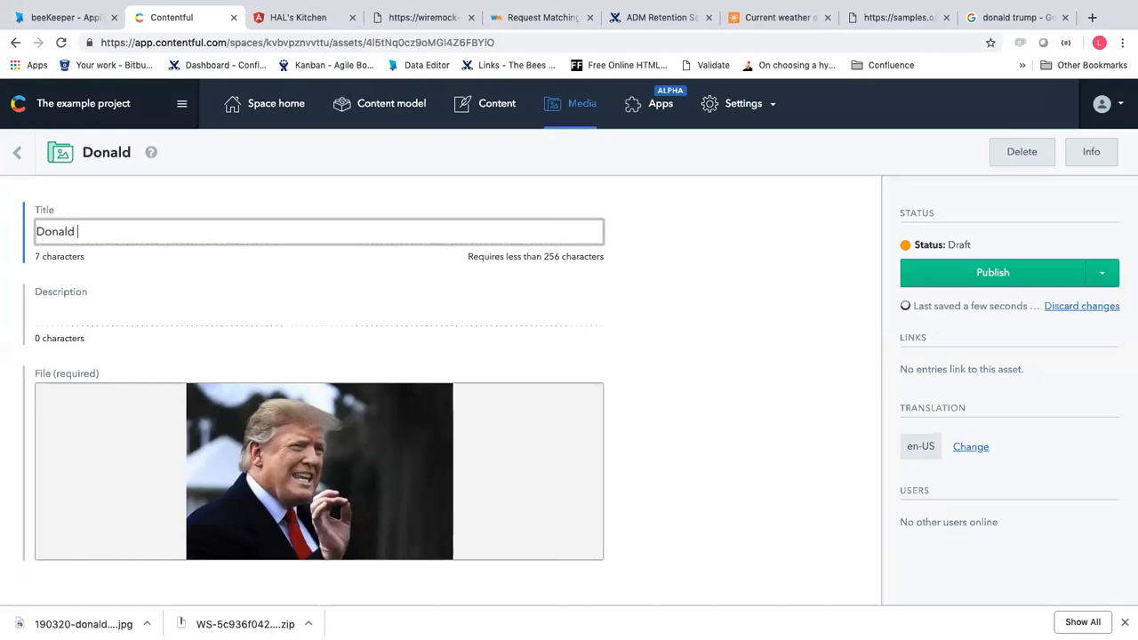
pyautogui.write(' Trump')
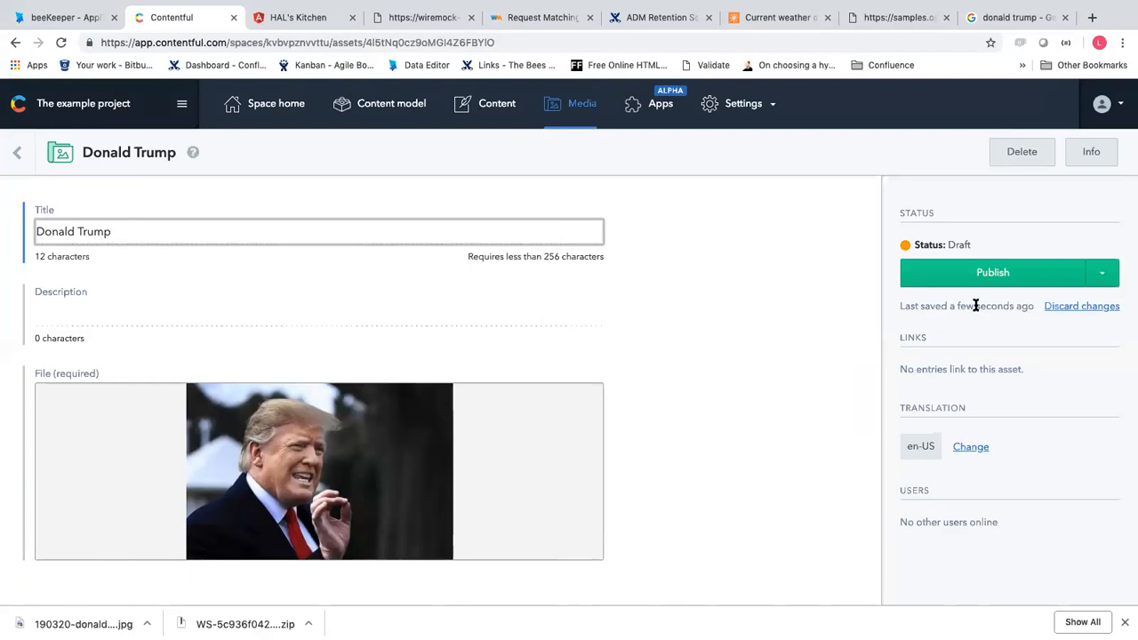
pyautogui.click(995, 278)
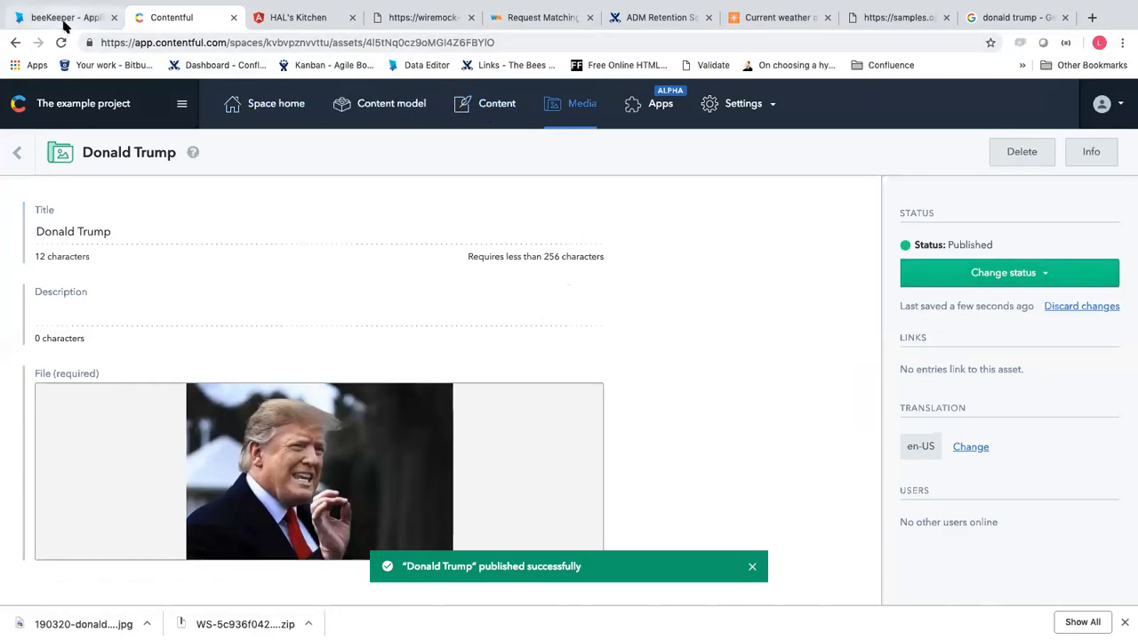
pyautogui.click(64, 26)
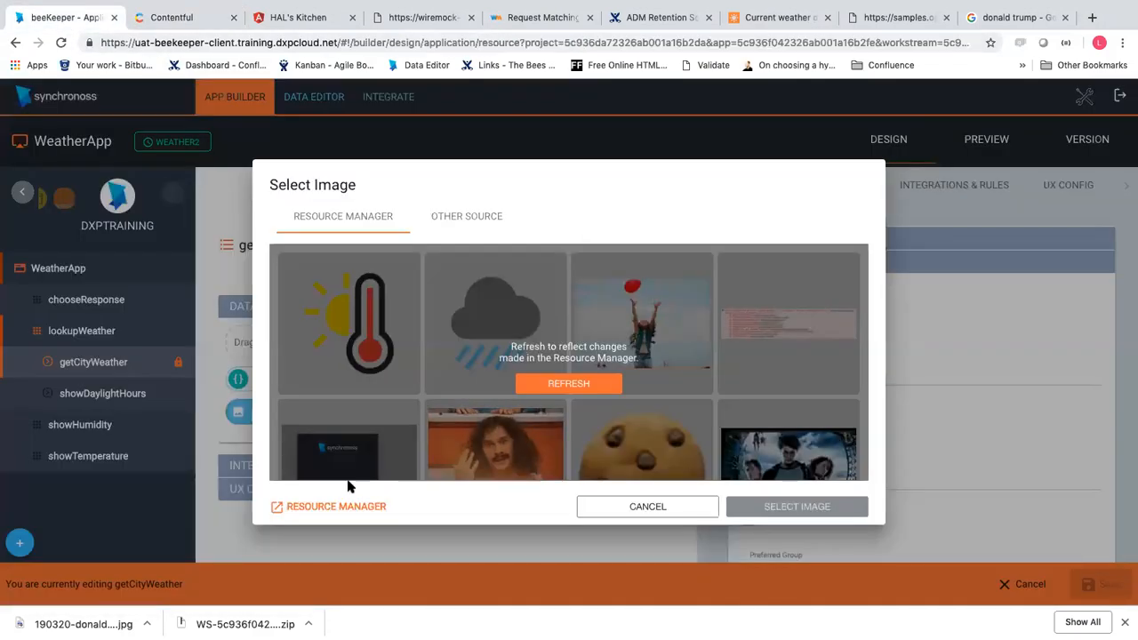
# Refresh the image library, pick the Trump photo as the default image, and save getCityWeather
pyautogui.click(577, 386)
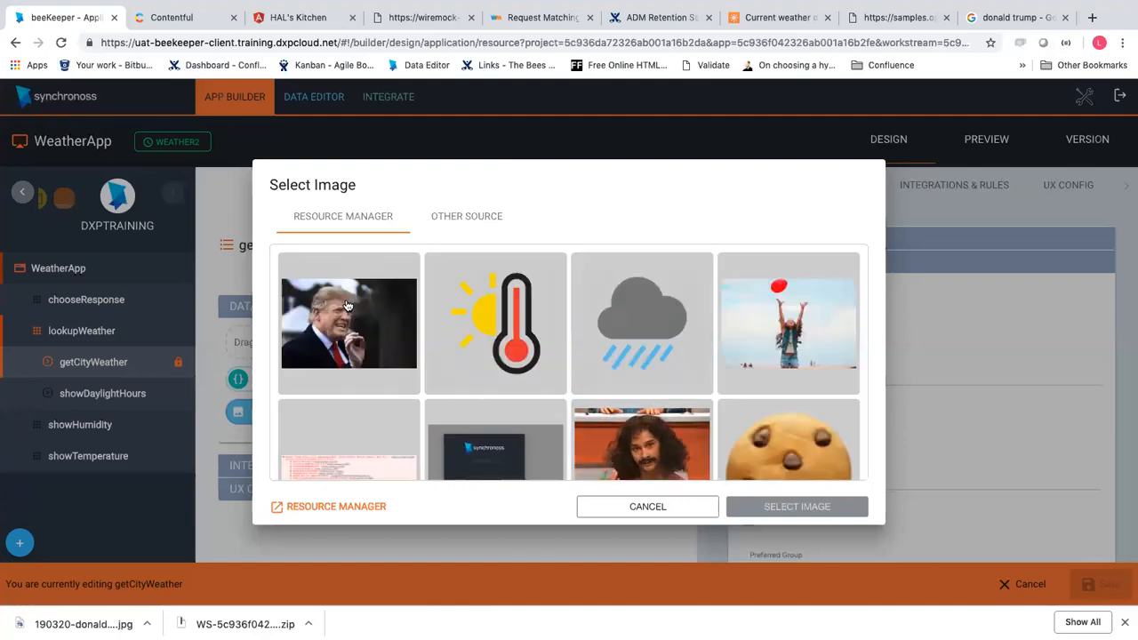
pyautogui.click(347, 306)
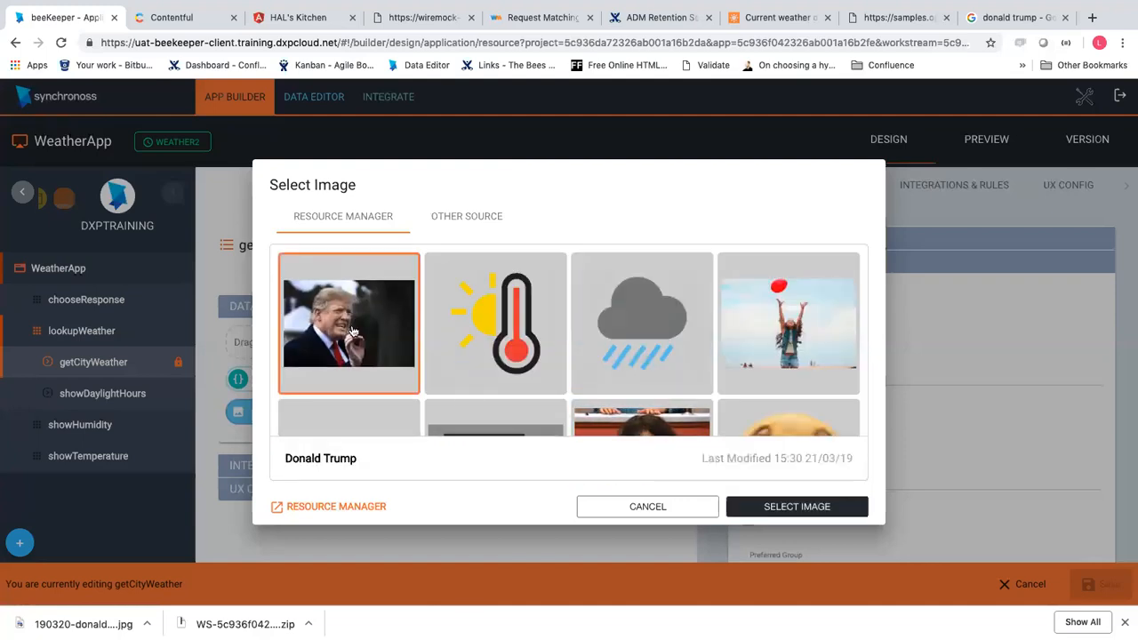
pyautogui.click(782, 508)
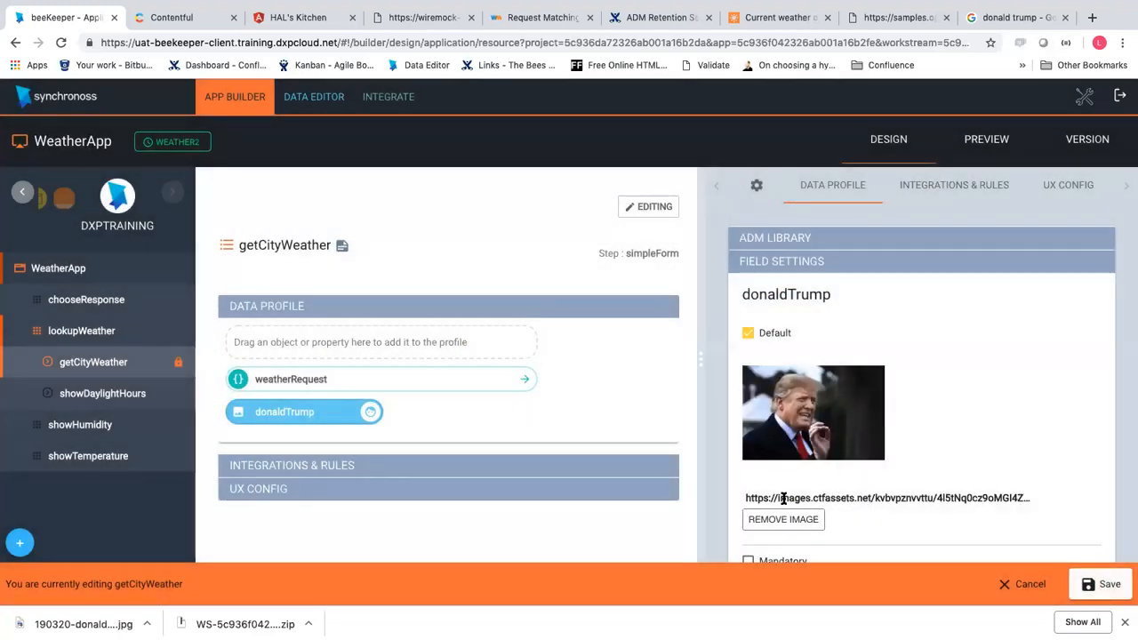
pyautogui.click(1109, 586)
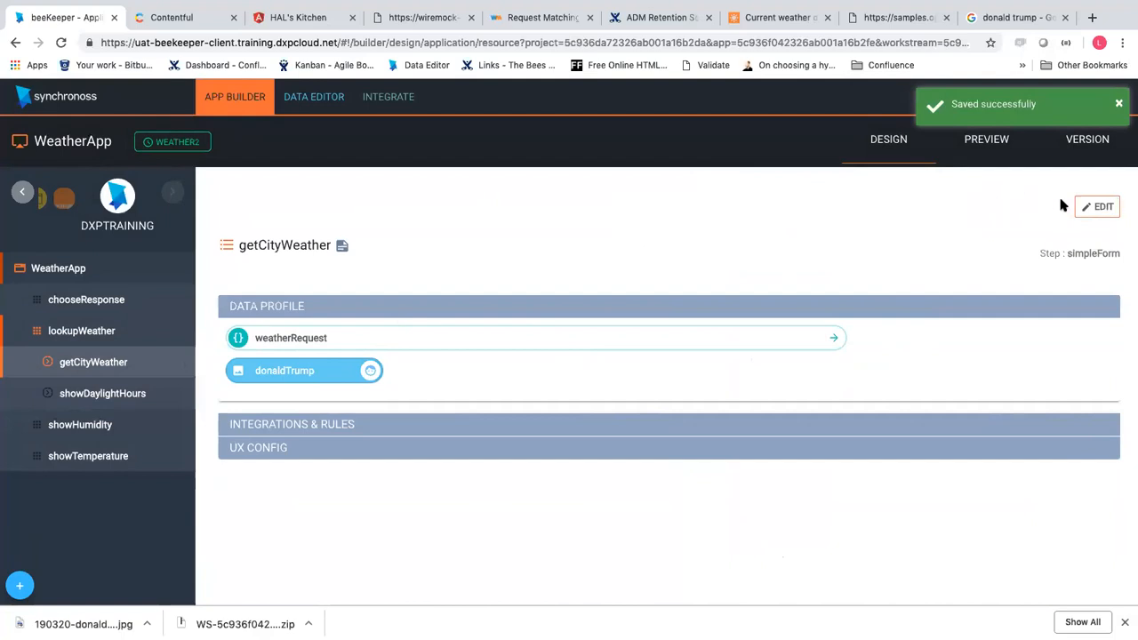
# Reopen getCityWeather to check the field, cancel without saving, and open the WeatherApp preview
pyautogui.click(1102, 206)
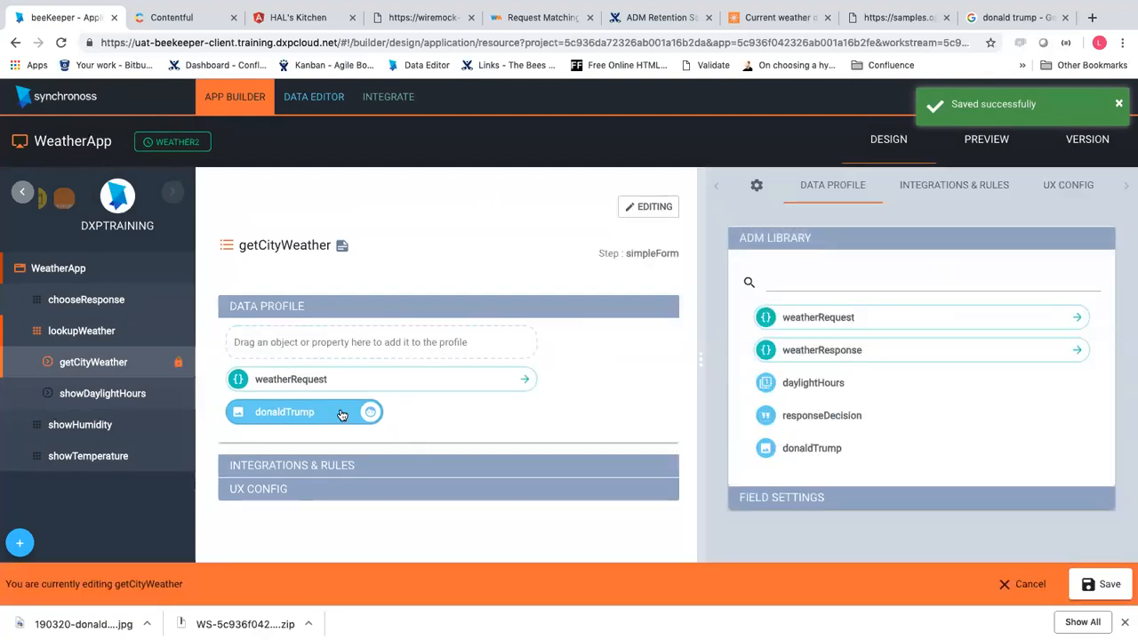
pyautogui.click(342, 415)
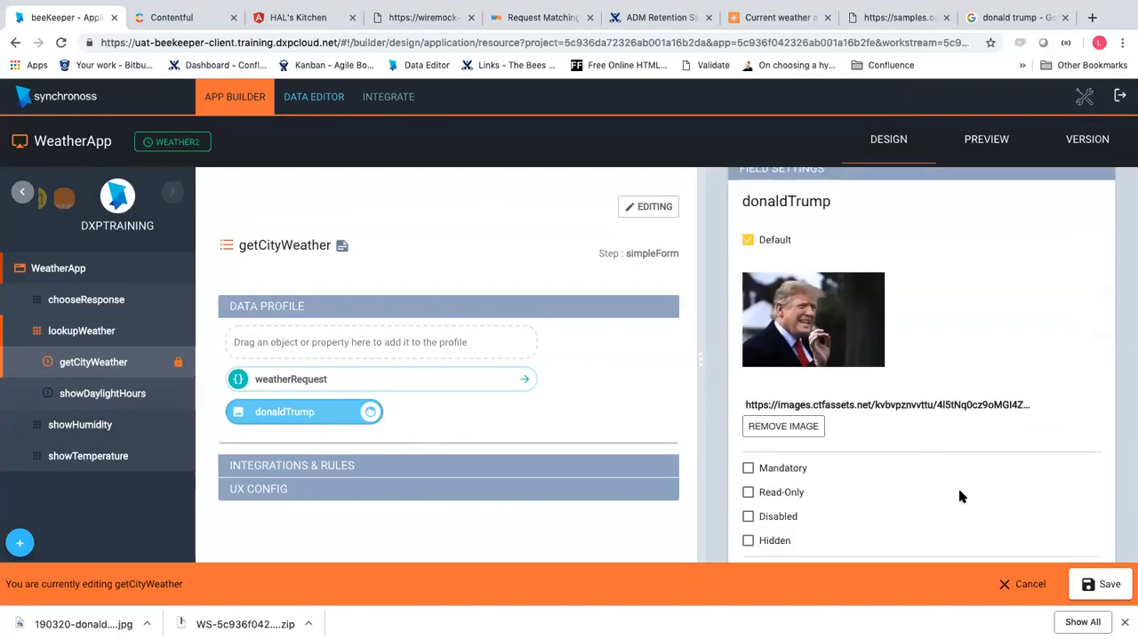
pyautogui.click(1000, 585)
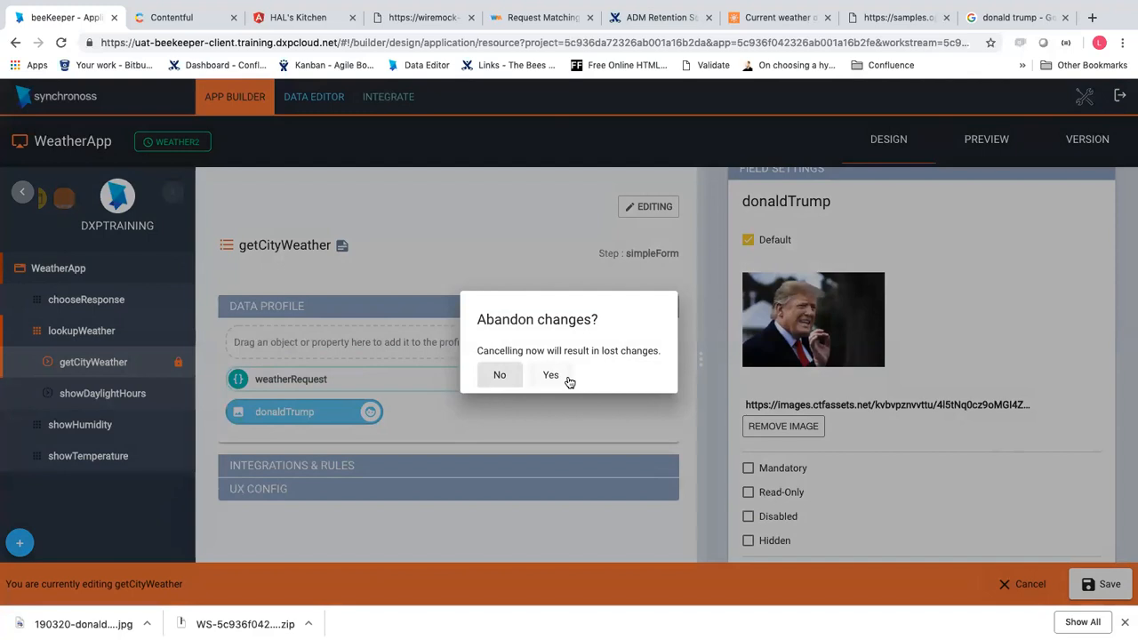
pyautogui.click(567, 378)
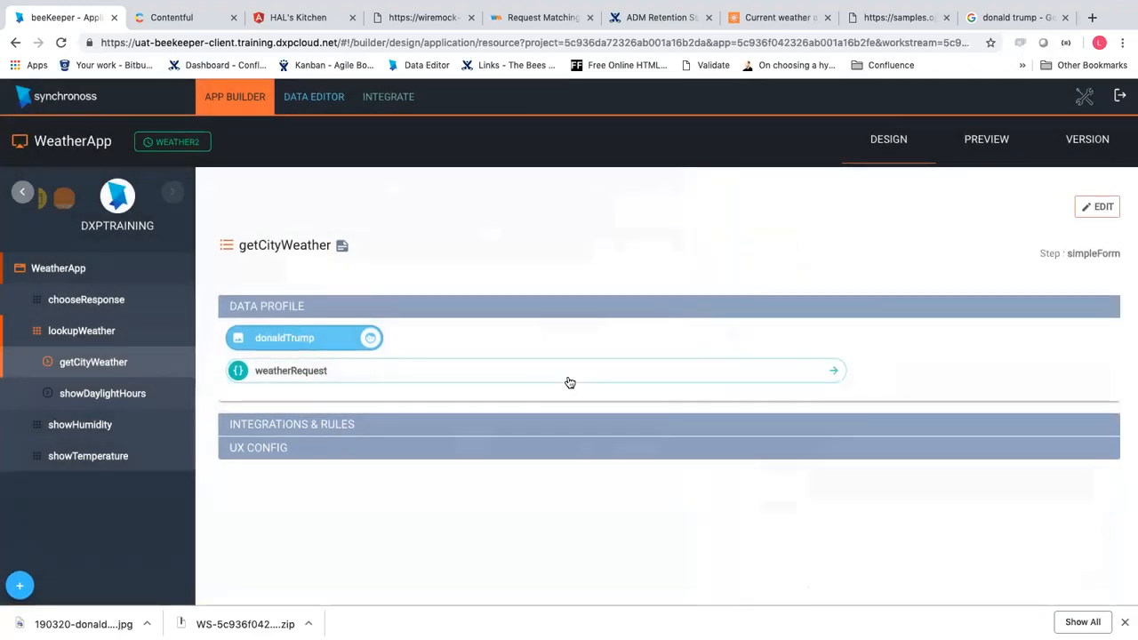
pyautogui.click(986, 142)
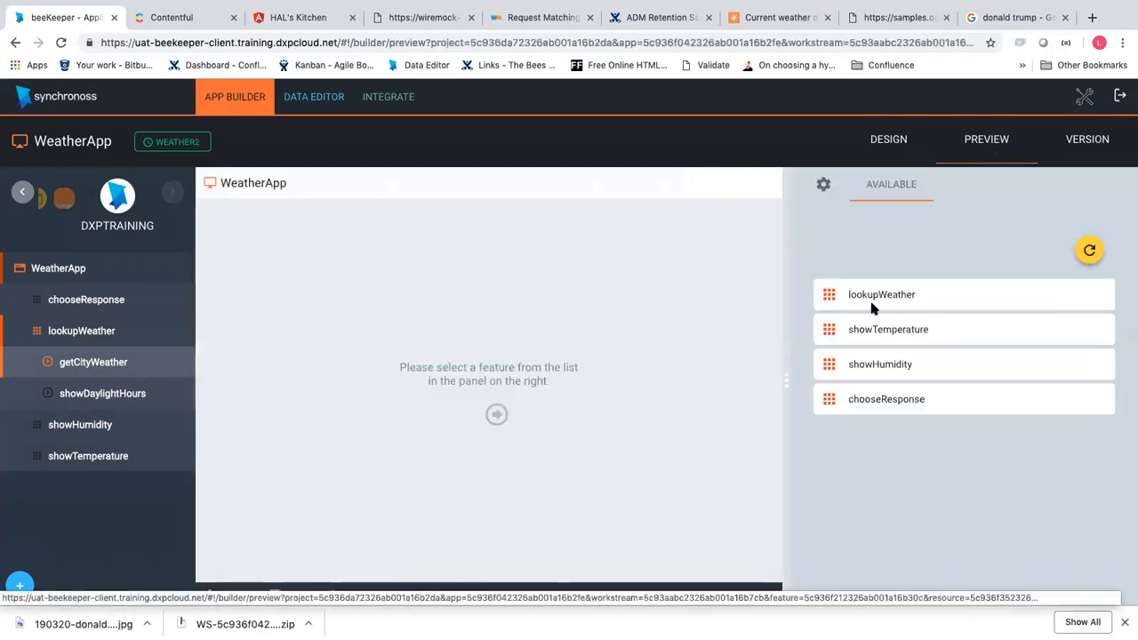
# Run the getCityWeather step of lookupWeather in the WeatherApp preview
pyautogui.click(938, 304)
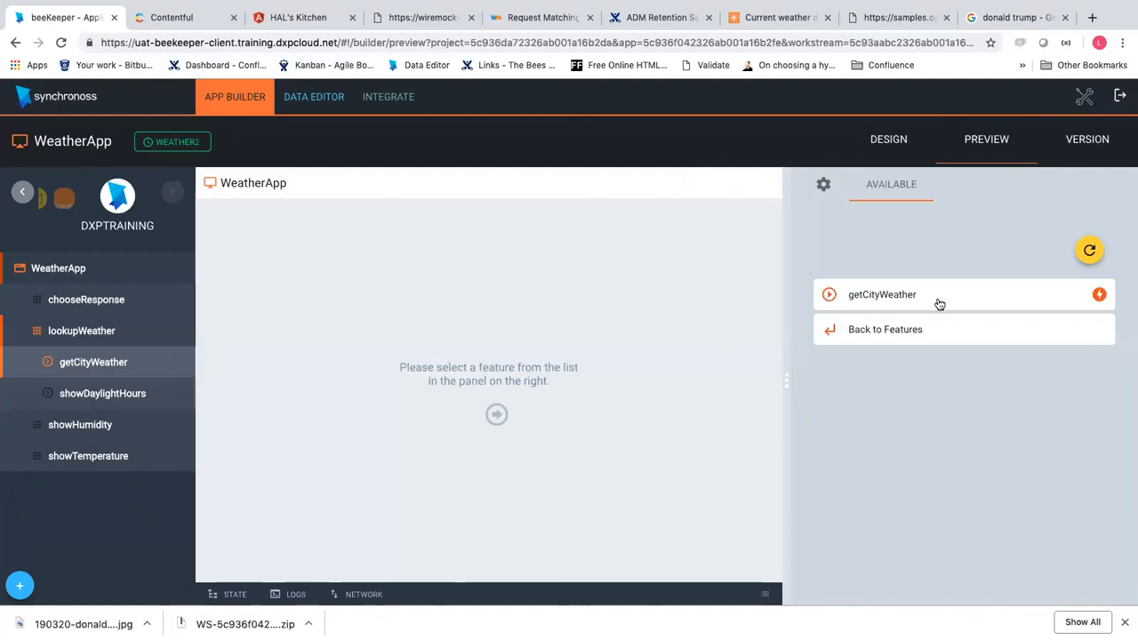
pyautogui.click(937, 301)
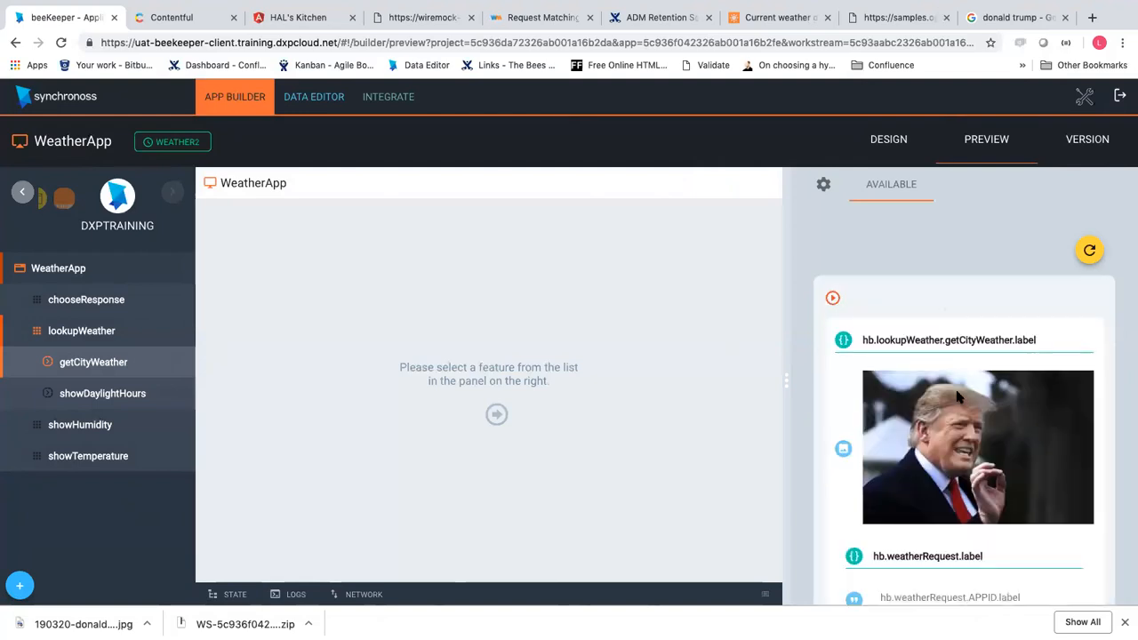
pyautogui.scroll(-5, 958, 396)
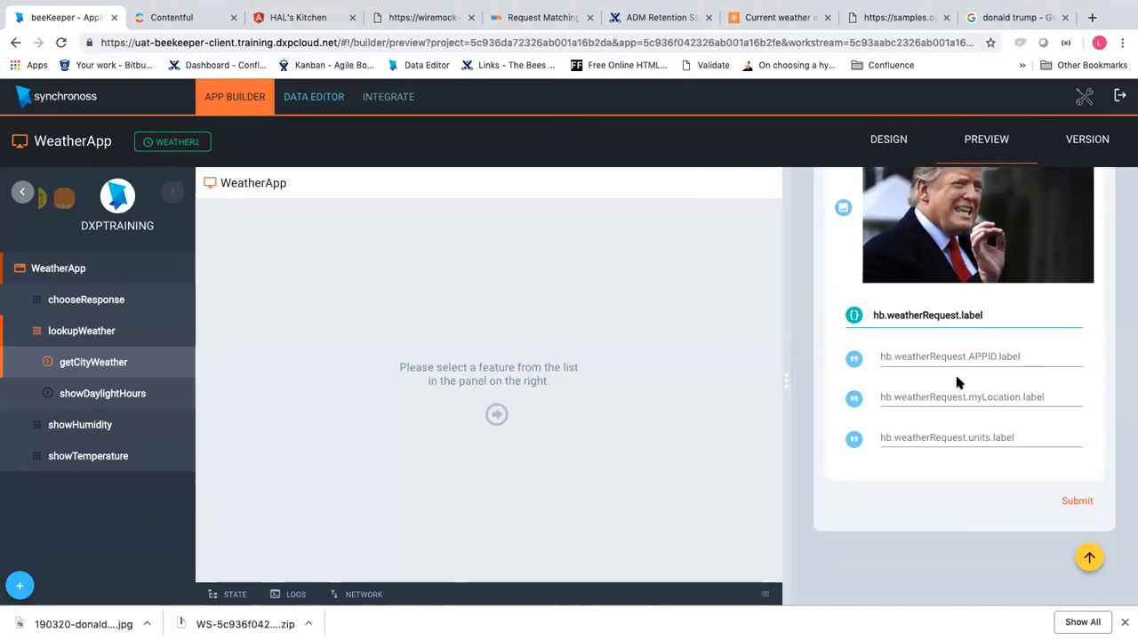
# Autofill the APPID key and London location, then switch to HAL's Kitchen
pyautogui.click(957, 362)
pyautogui.click(948, 380)
pyautogui.click(940, 399)
pyautogui.click(938, 420)
pyautogui.click(947, 441)
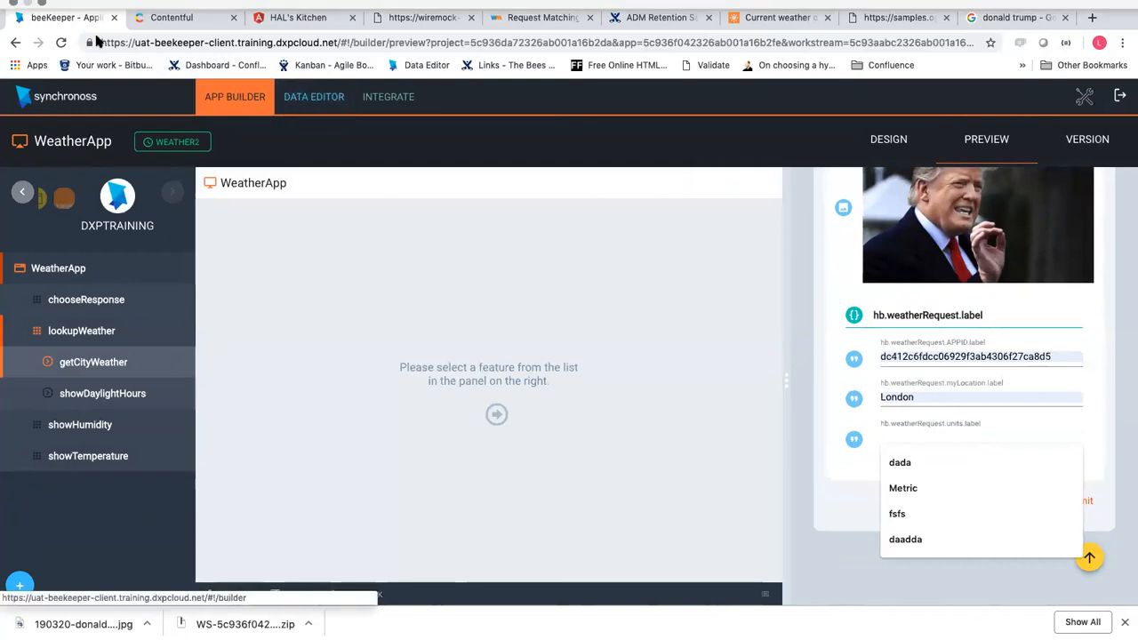
pyautogui.click(306, 23)
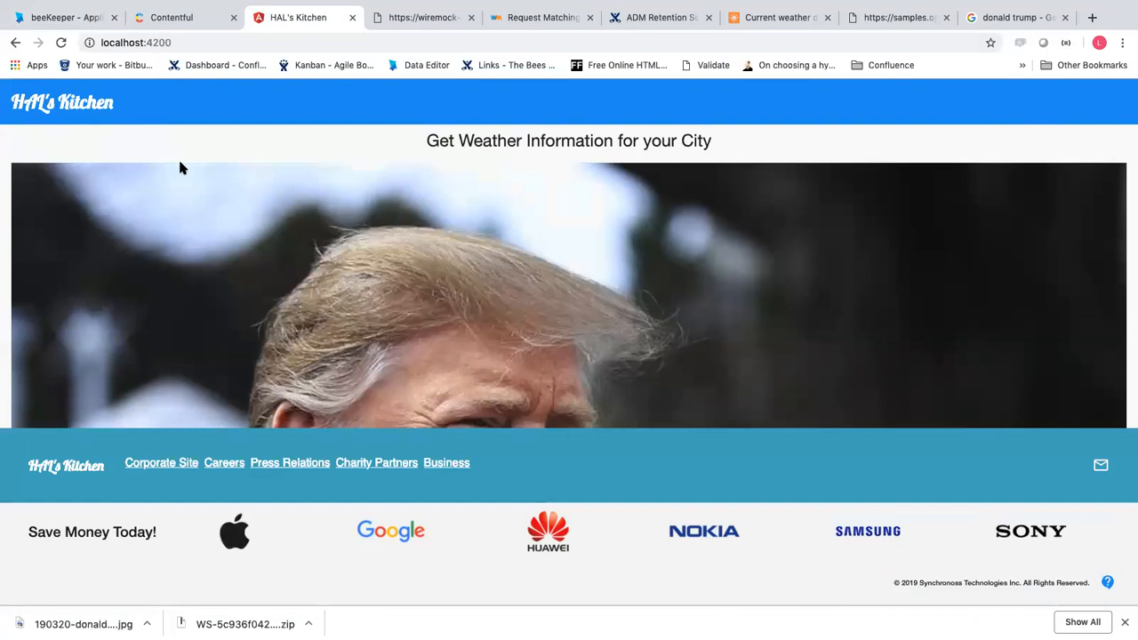
# Scroll the HAL's Kitchen weather page to check the Trump photo, then return to beeKeeper
pyautogui.scroll(-3, 202, 278)
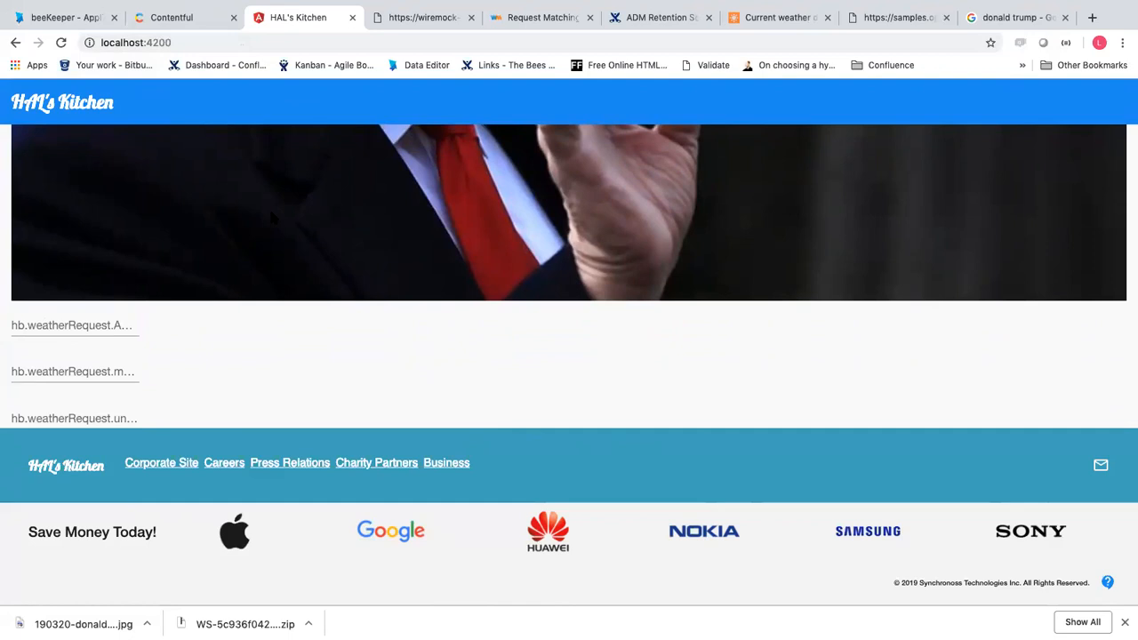
pyautogui.click(87, 20)
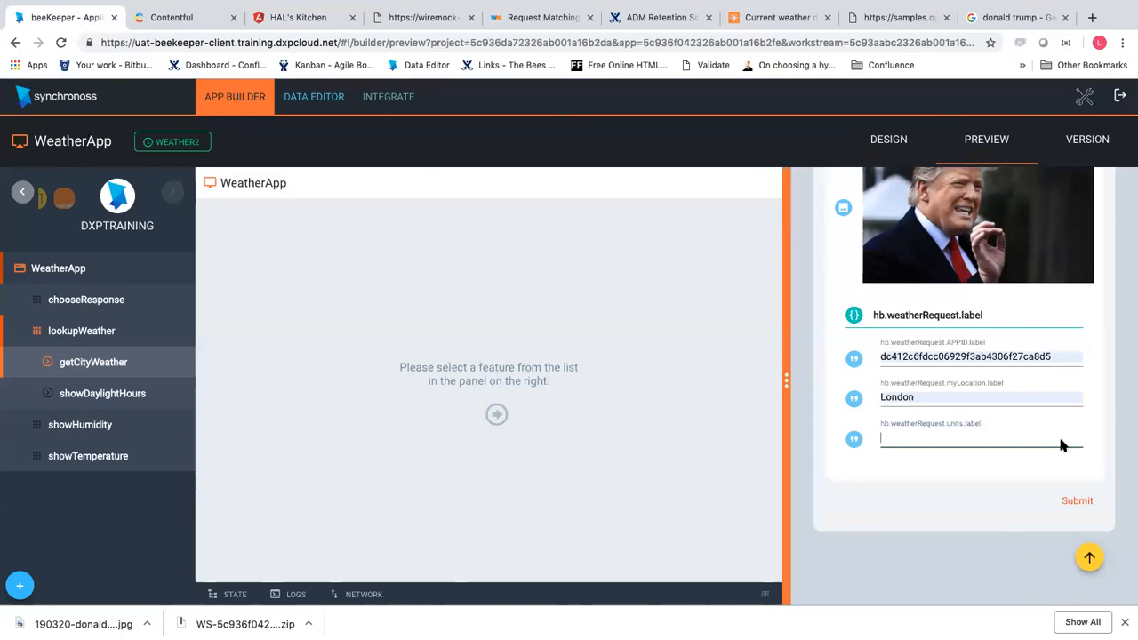
# Enter Imperial as the units and 'Washington, DC' as the location, and submit
pyautogui.scroll(3, 1061, 440)
pyautogui.scroll(-2, 1060, 440)
pyautogui.click(1008, 516)
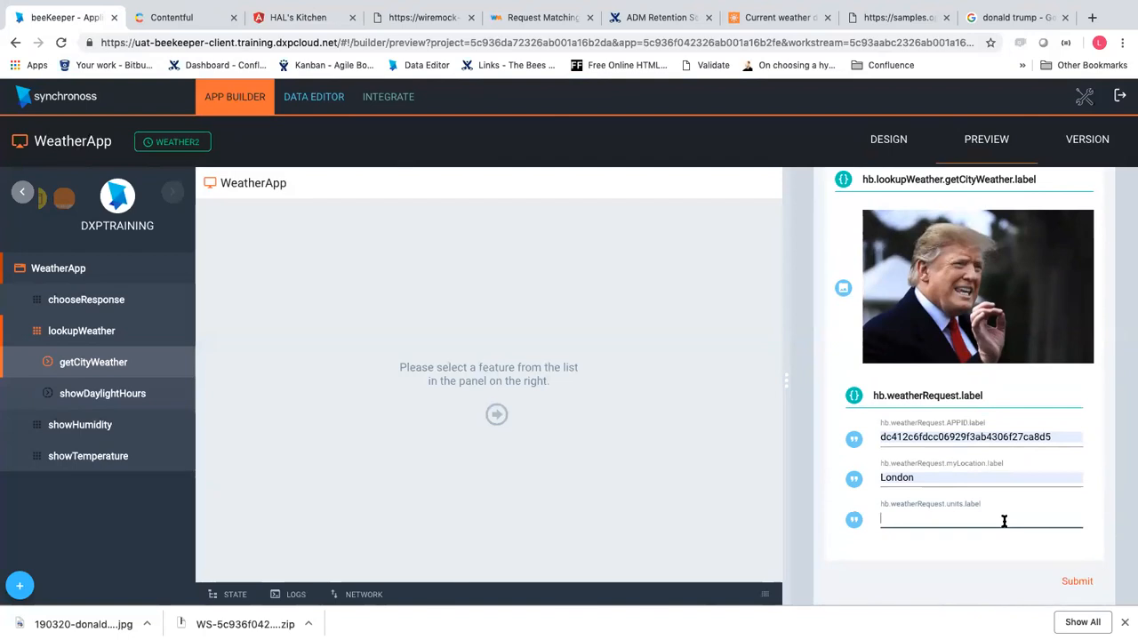
pyautogui.click(1003, 521)
pyautogui.write('Imperial')
pyautogui.moveTo(987, 477); pyautogui.dragTo(828, 480)
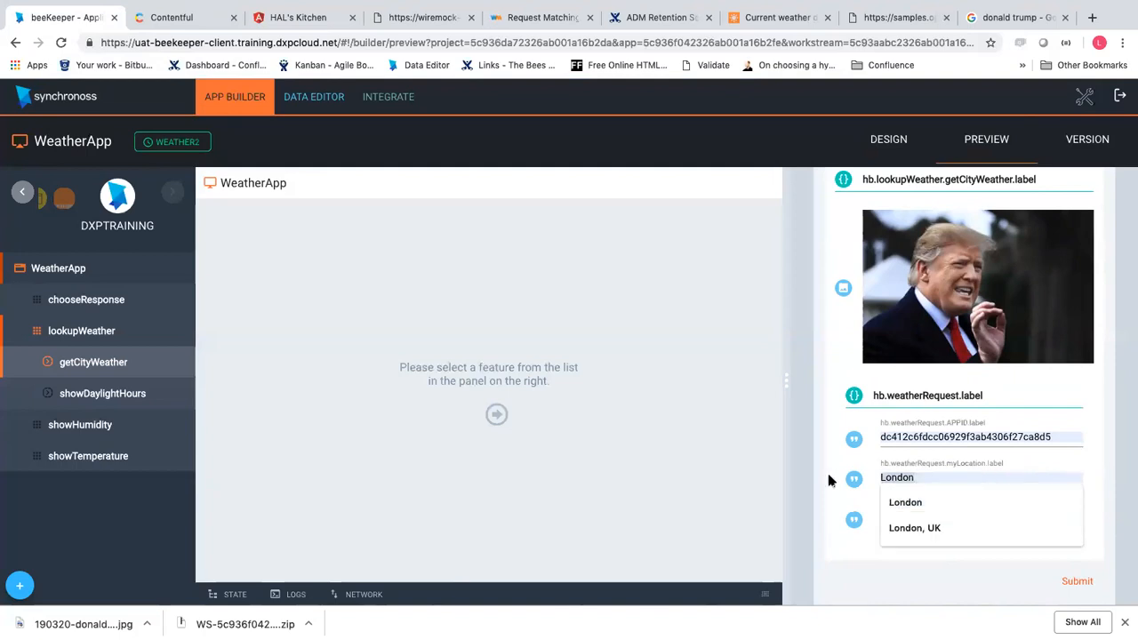
pyautogui.write('Washington, DC')
pyautogui.click(1094, 581)
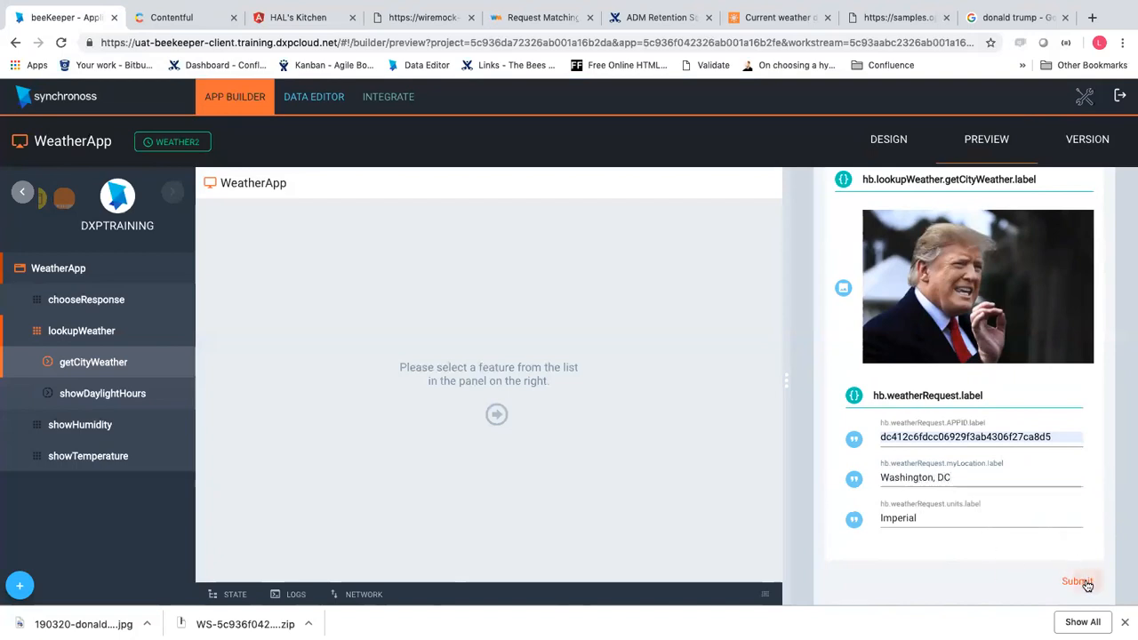
# Trim the location to Washington, resubmit, and show the request and response state data
pyautogui.click(929, 478)
pyautogui.press('BackSpace')
pyautogui.press('BackSpace')
pyautogui.press('BackSpace')
pyautogui.press('BackSpace')
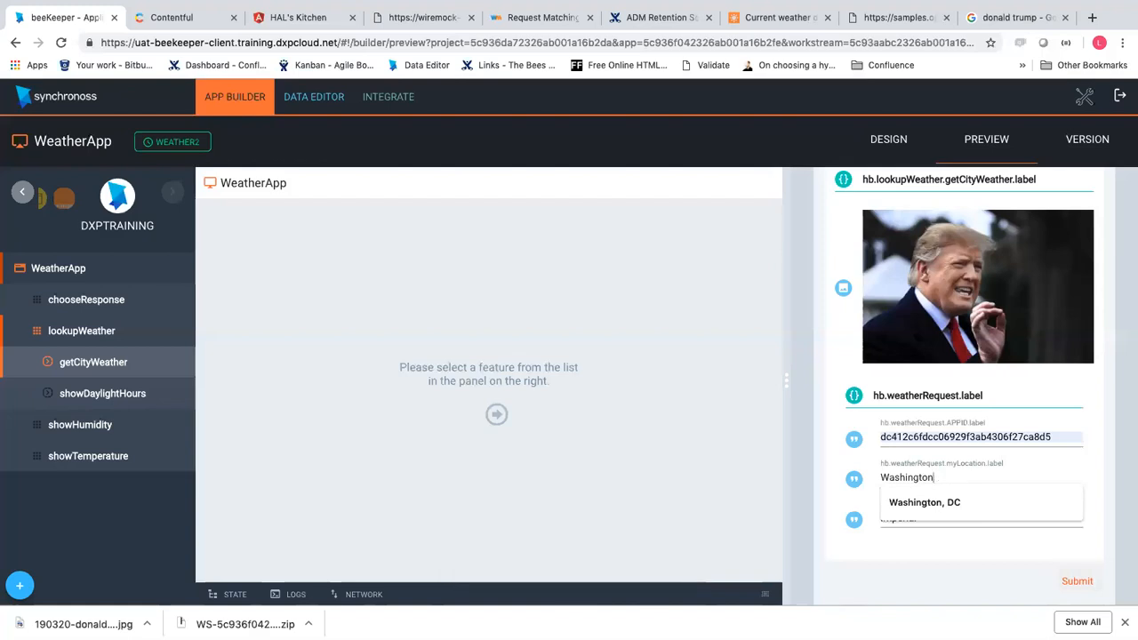
pyautogui.click(1071, 577)
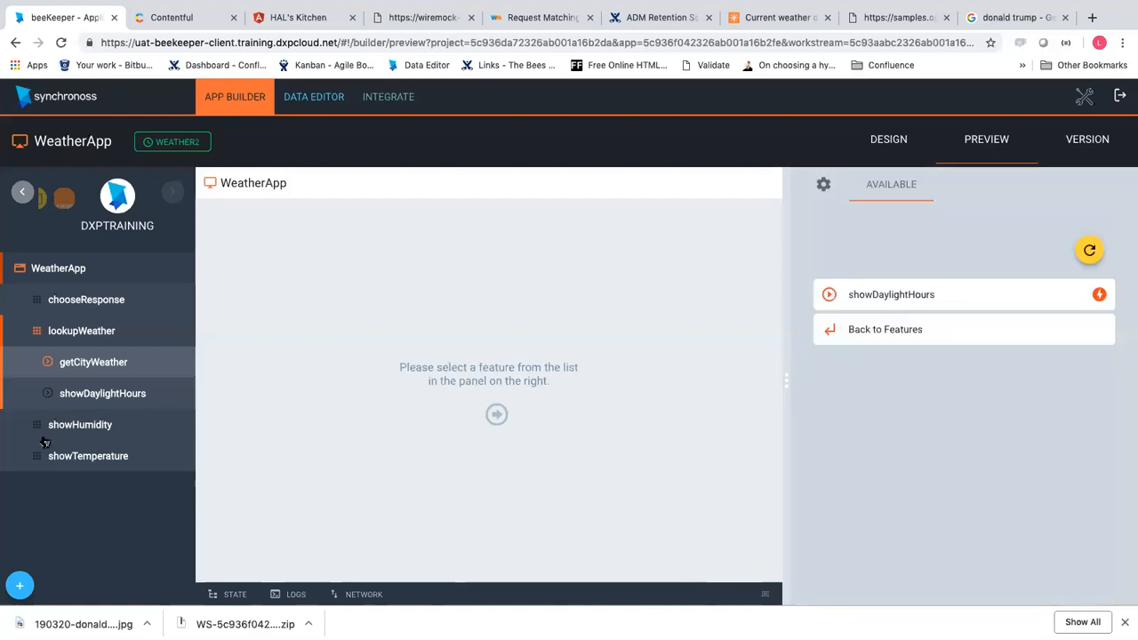
pyautogui.click(231, 595)
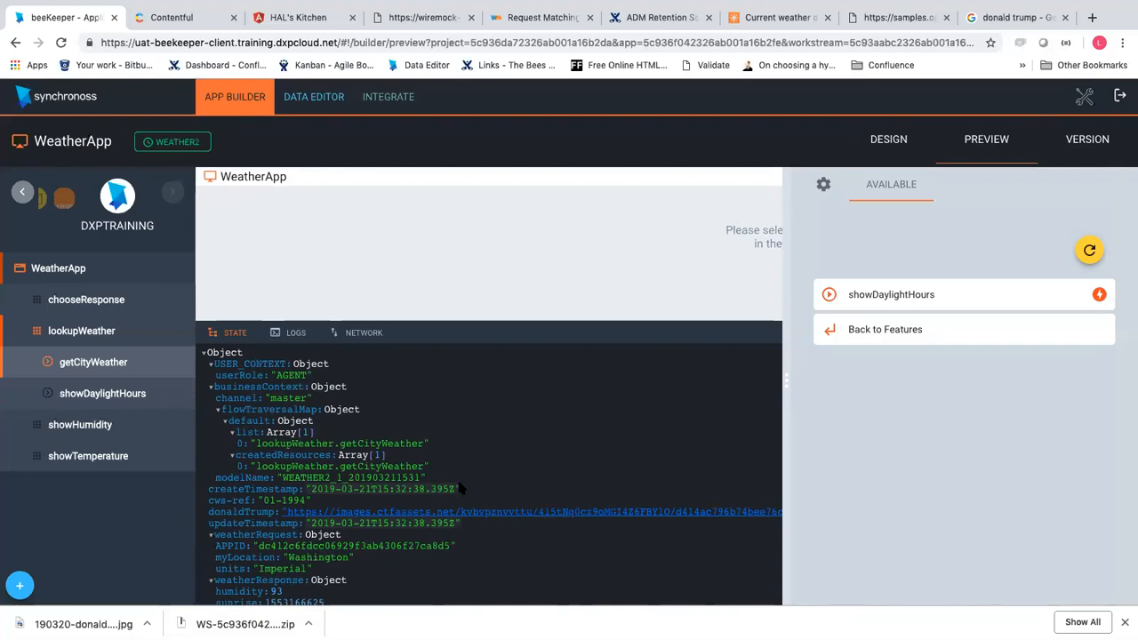
pyautogui.scroll(-2, 461, 488)
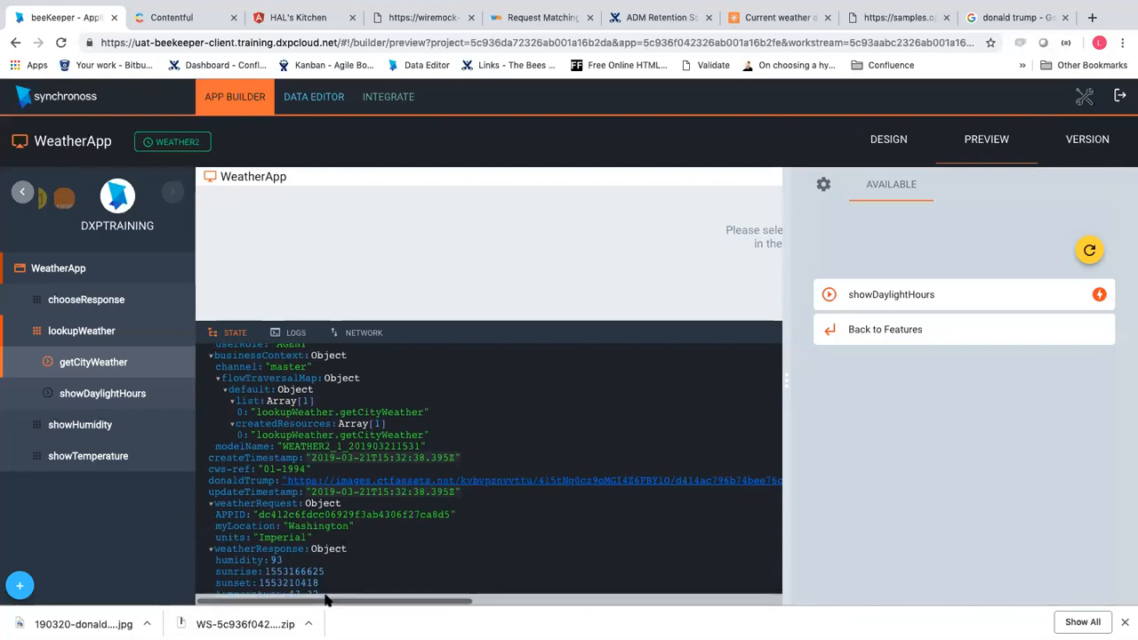
pyautogui.moveTo(327, 600); pyautogui.dragTo(327, 599)
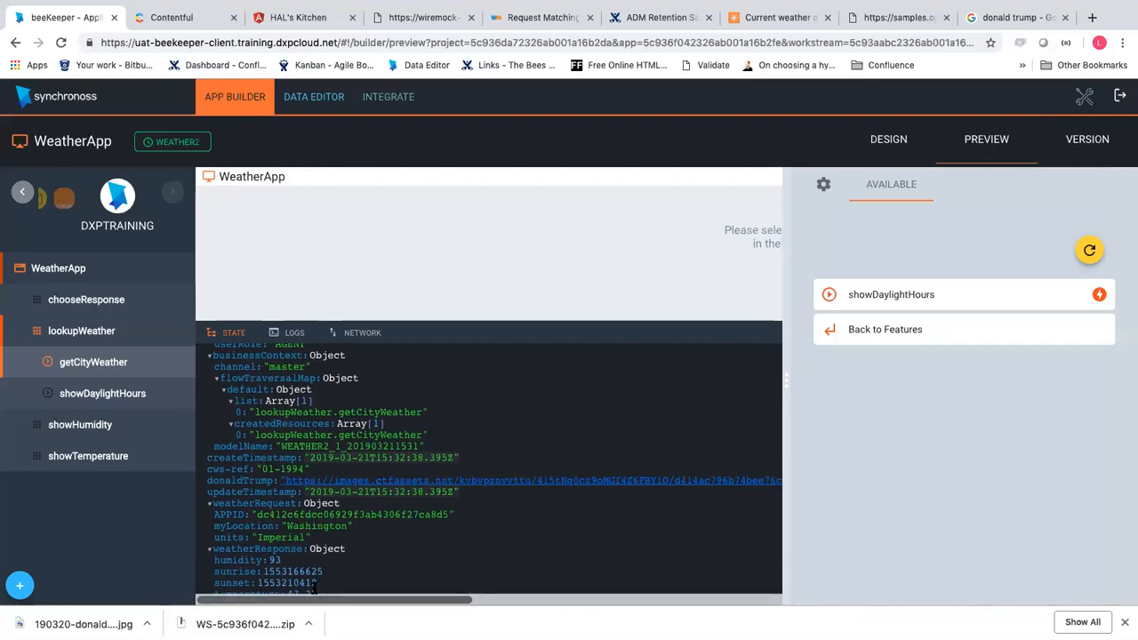
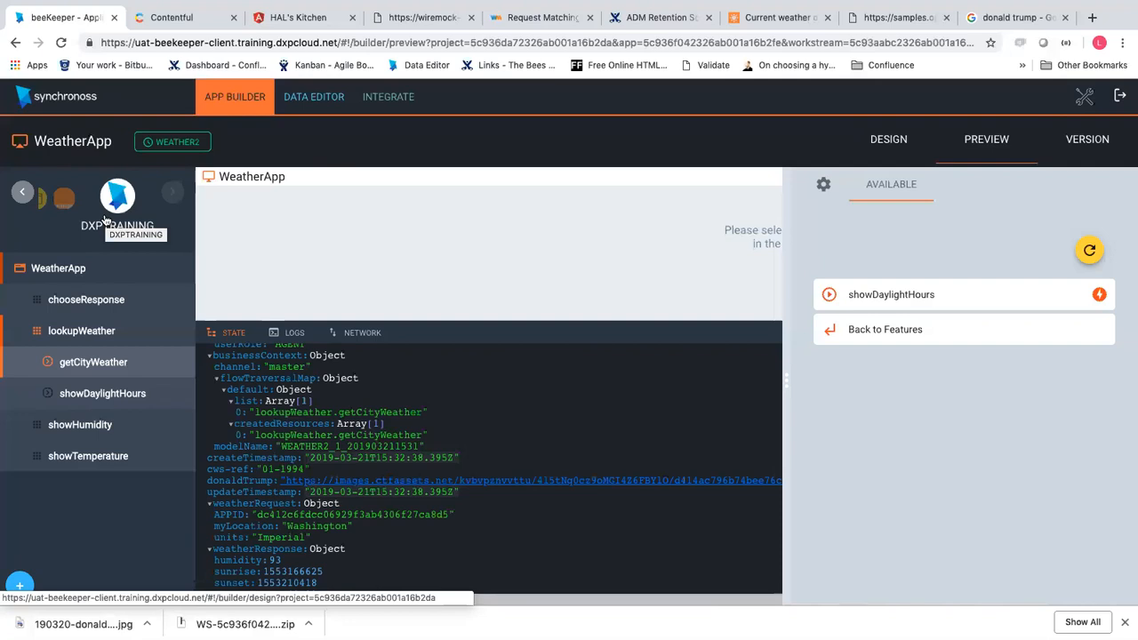
# Leave the WeatherApp and page back through the project carousel to select the HALS_KITCHEN project
pyautogui.click(389, 98)
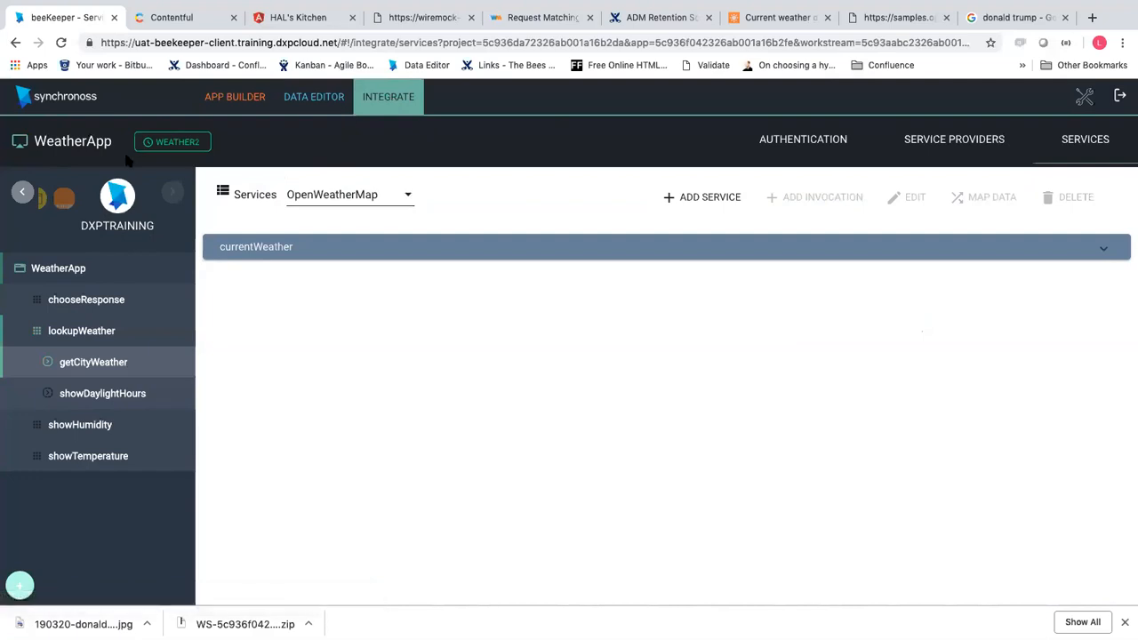
pyautogui.click(23, 197)
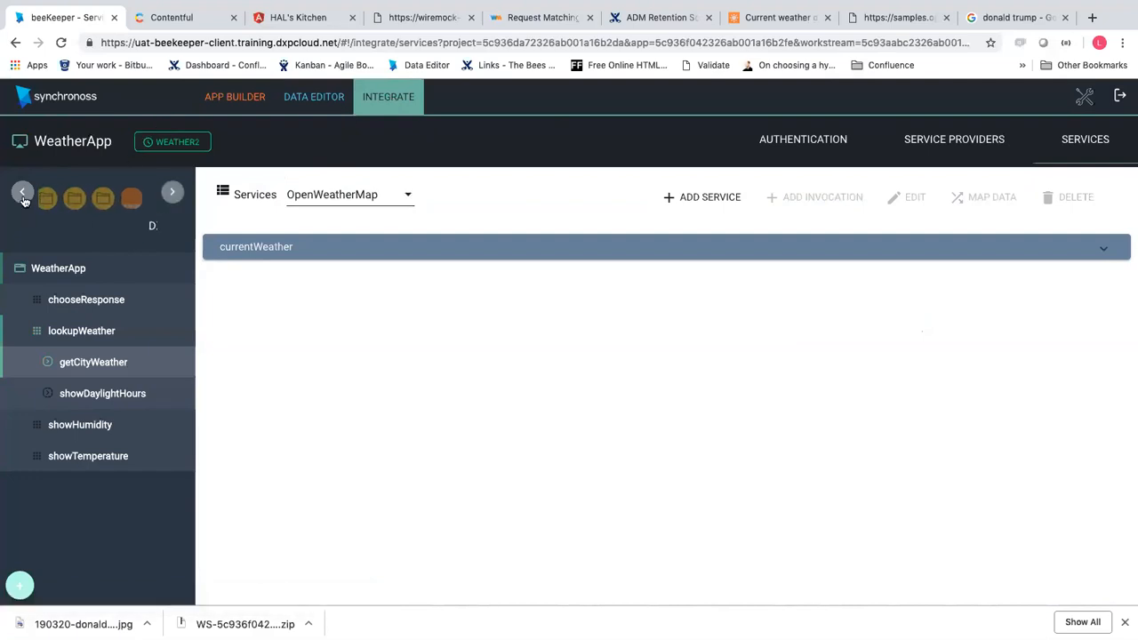
pyautogui.click(25, 198)
pyautogui.click(139, 197)
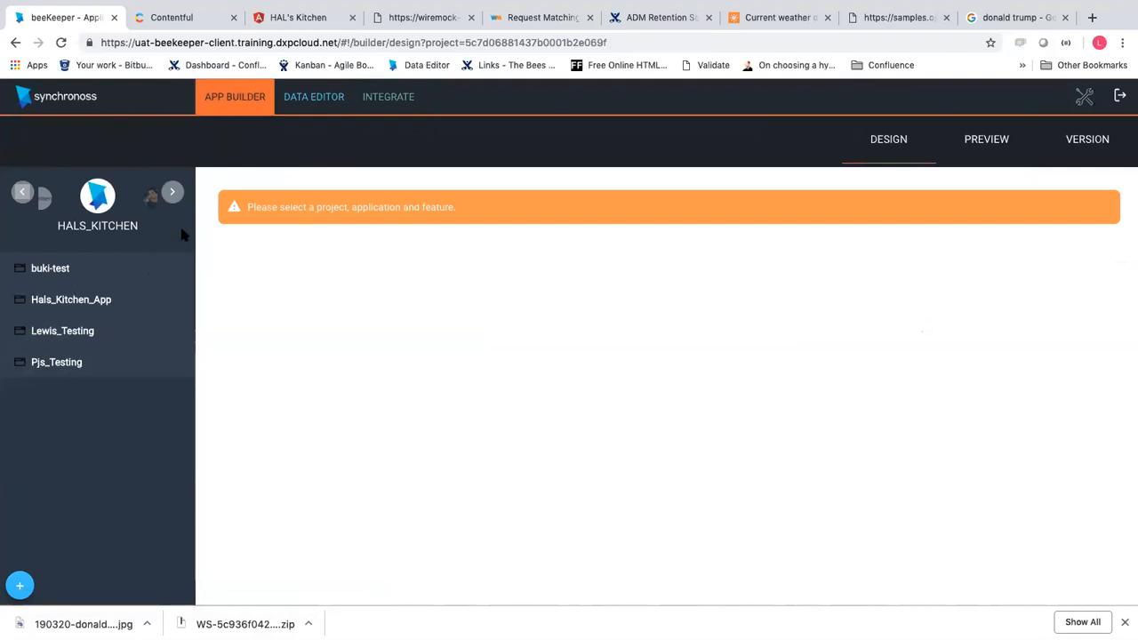
# Open Hals_Kitchen_App and pan its flow to show the journeySelection start node
pyautogui.click(119, 307)
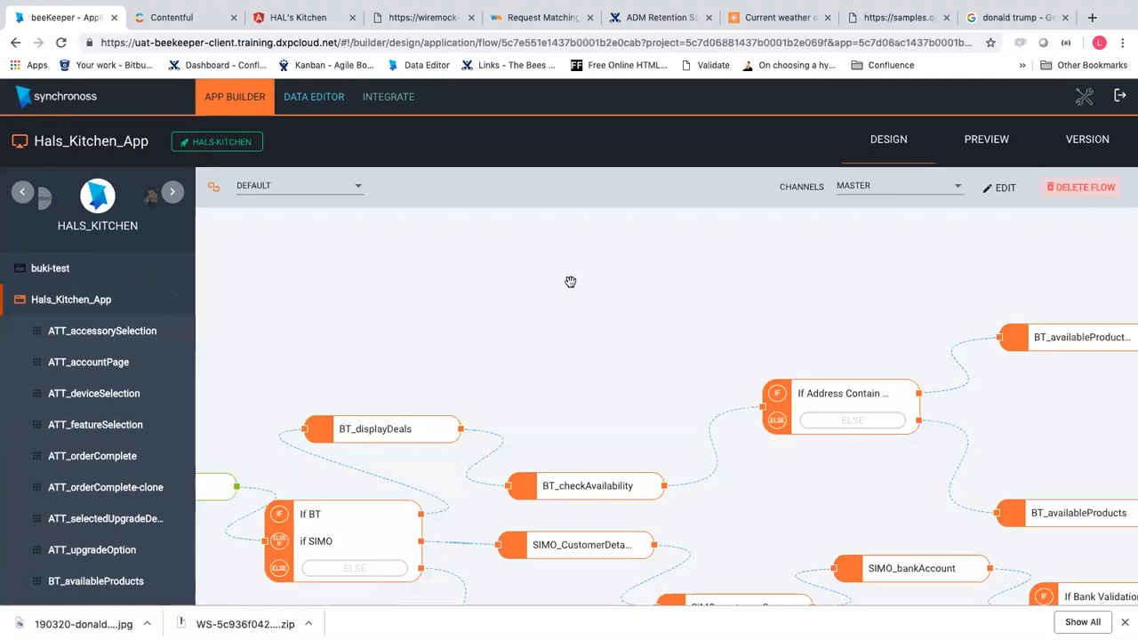
pyautogui.moveTo(500, 285); pyautogui.dragTo(622, 236)
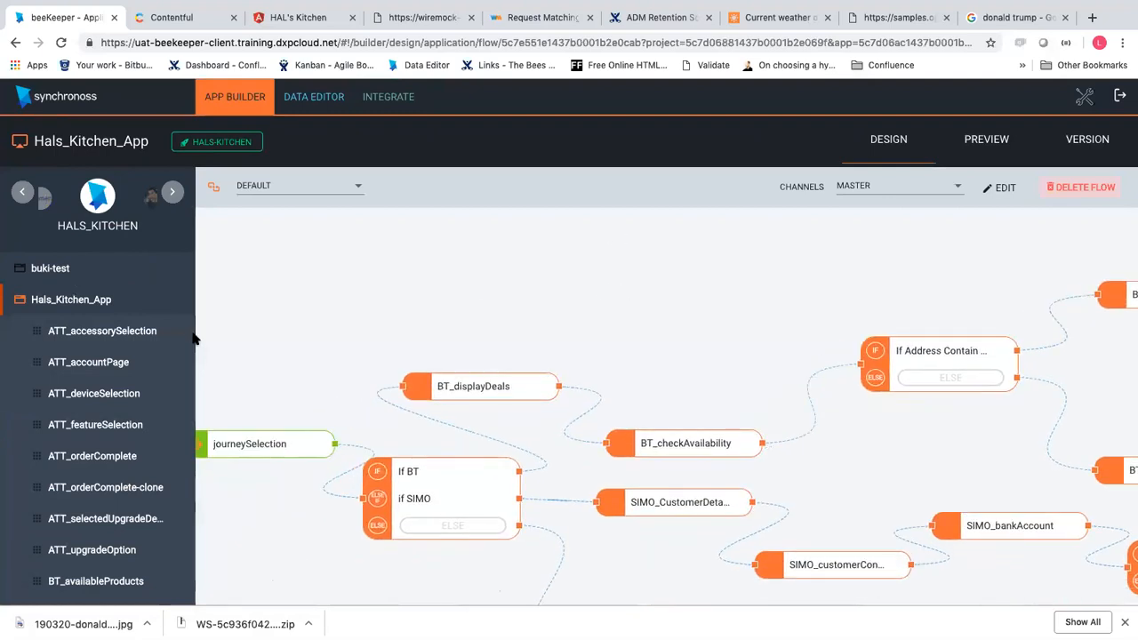
pyautogui.scroll(-2, 161, 475)
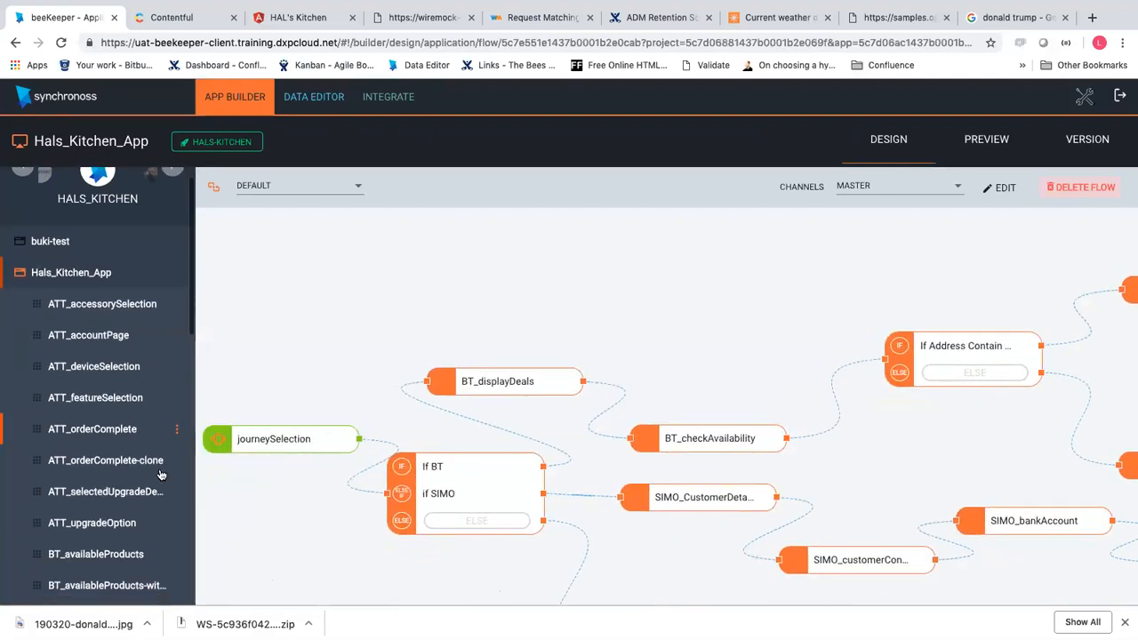
pyautogui.scroll(-1, 161, 476)
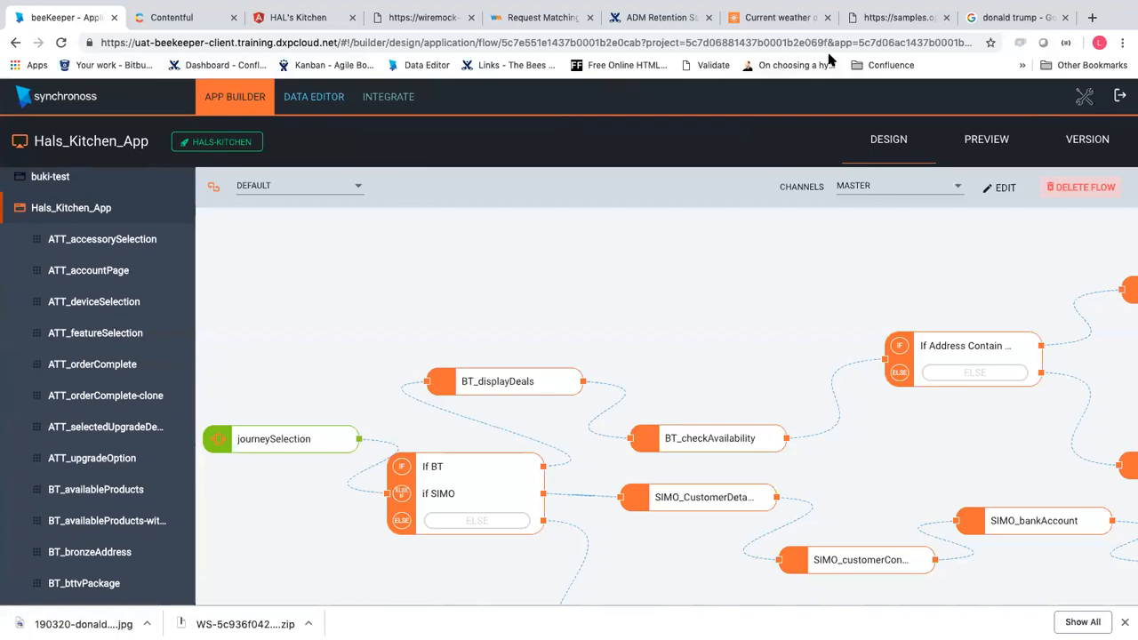
pyautogui.click(420, 19)
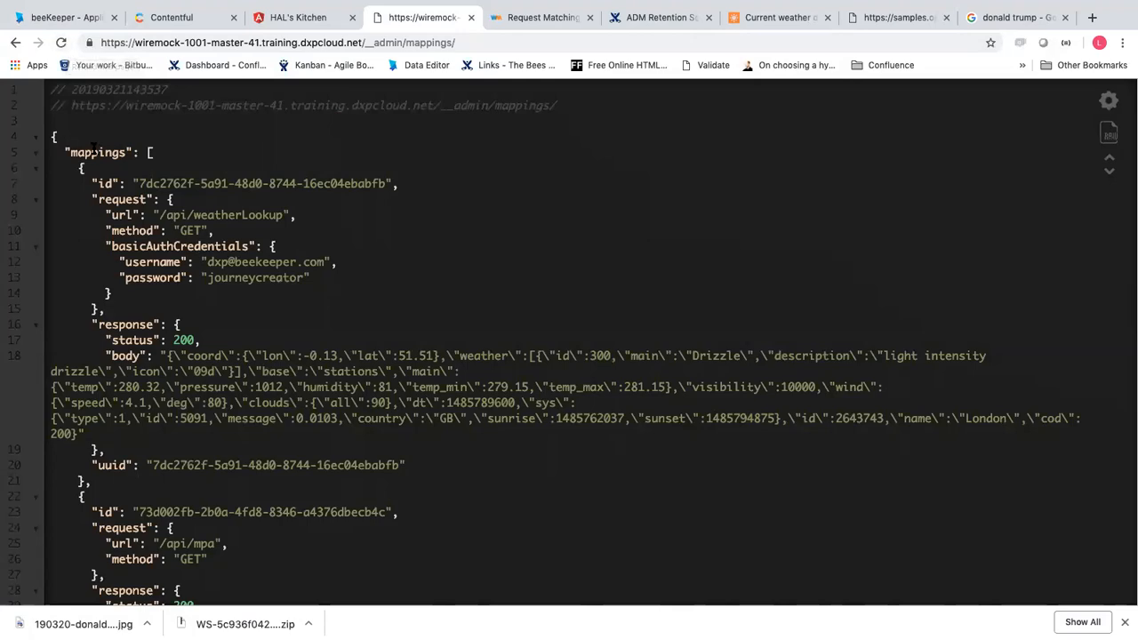
pyautogui.scroll(-4, 94, 149)
pyautogui.scroll(-1, 274, 435)
pyautogui.scroll(5, 274, 435)
pyautogui.scroll(-3, 292, 361)
pyautogui.scroll(3, 290, 469)
pyautogui.scroll(-15, 353, 403)
pyautogui.scroll(-2, 353, 406)
pyautogui.press('super+f')
pyautogui.write('a')
pyautogui.press('BackSpace')
pyautogui.write('soap')
pyautogui.press('Return')
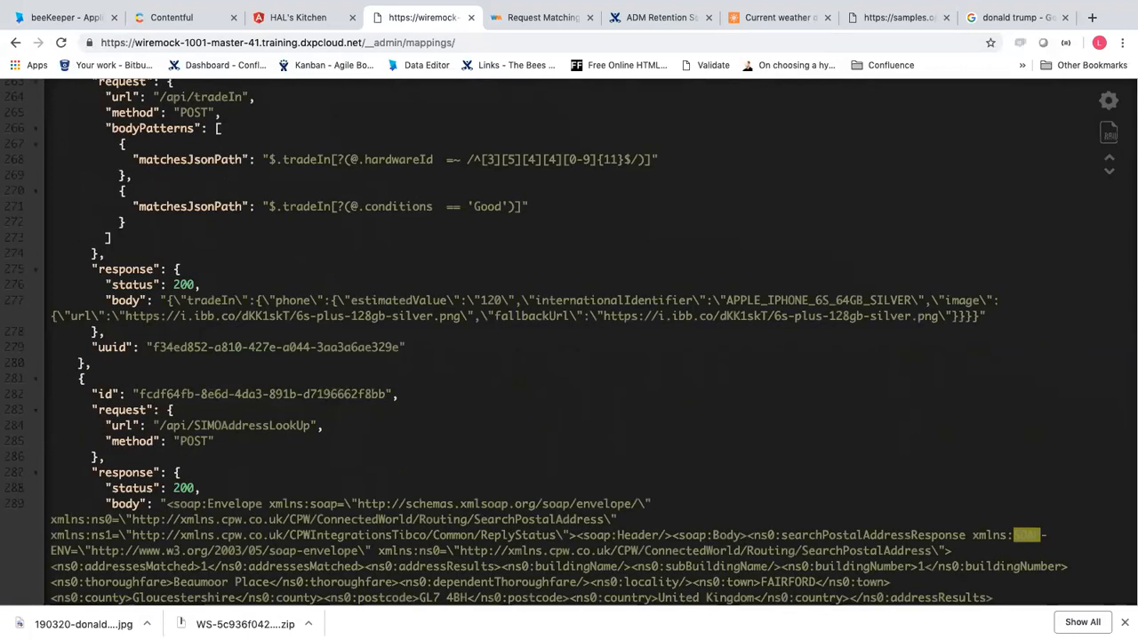
pyautogui.press('super+g')
pyautogui.press('super+g')
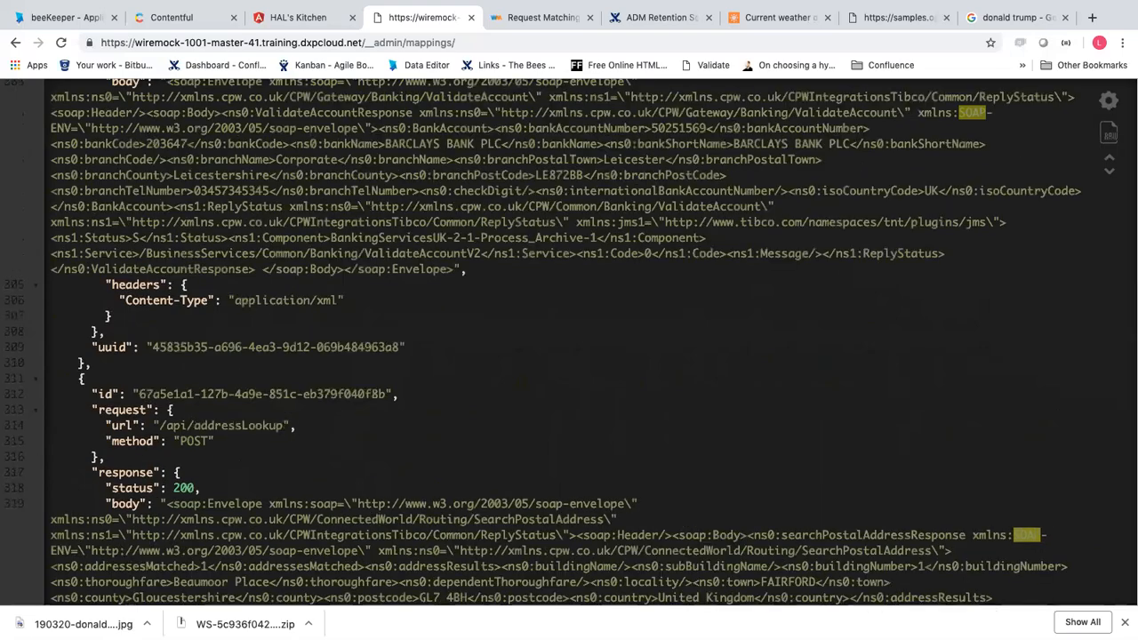
pyautogui.scroll(5, 344, 434)
pyautogui.scroll(3, 344, 434)
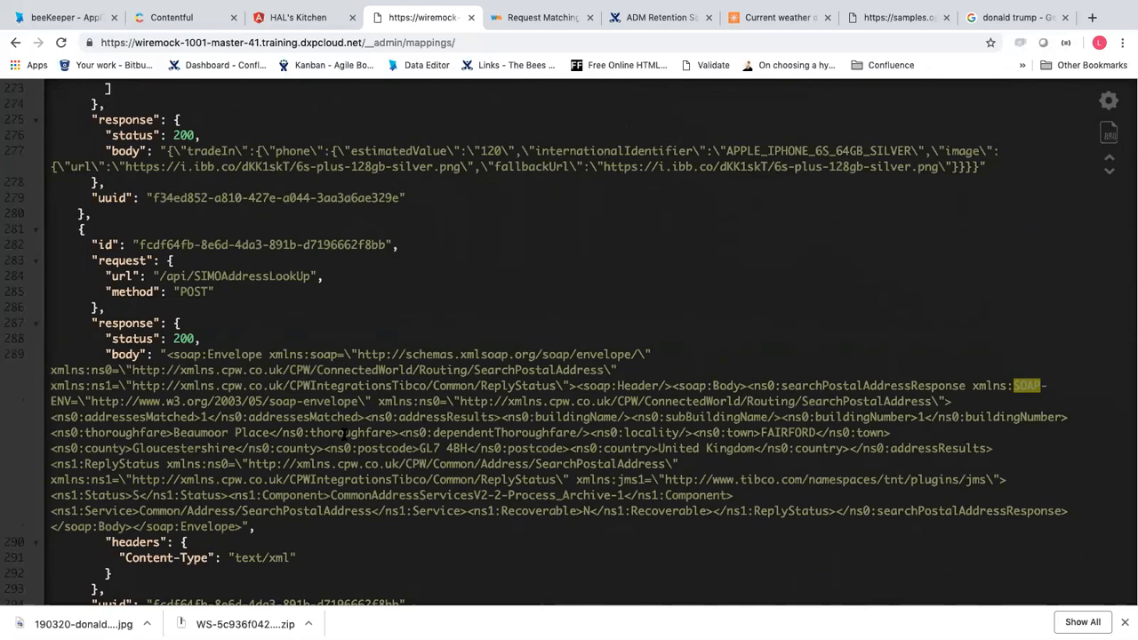
pyautogui.scroll(1, 344, 434)
pyautogui.scroll(-5, 344, 435)
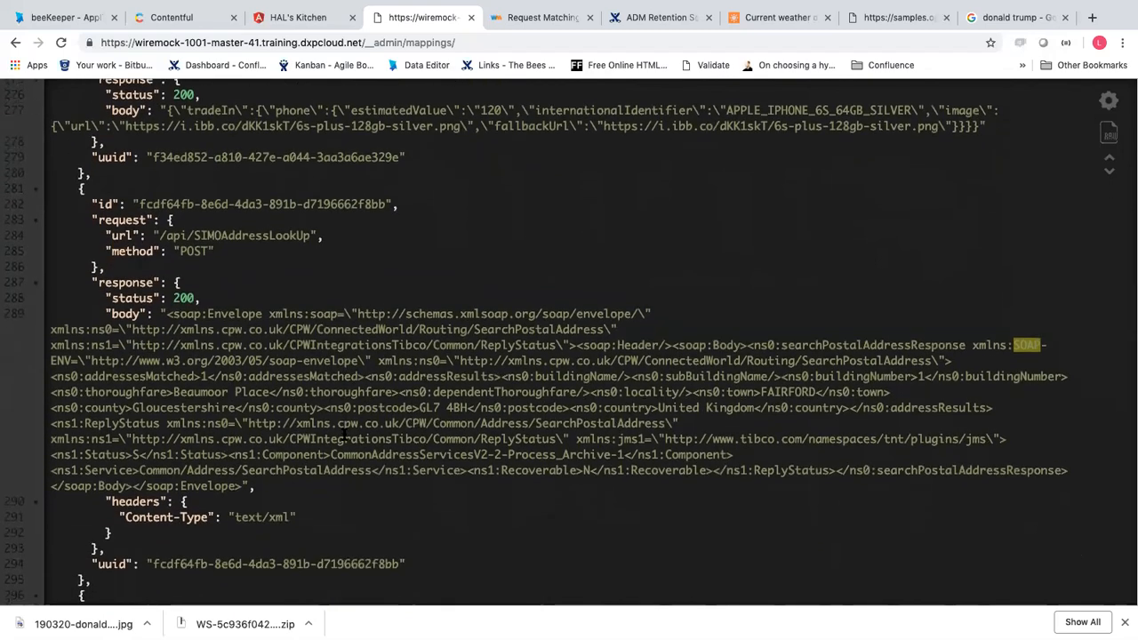
pyautogui.scroll(-1, 344, 435)
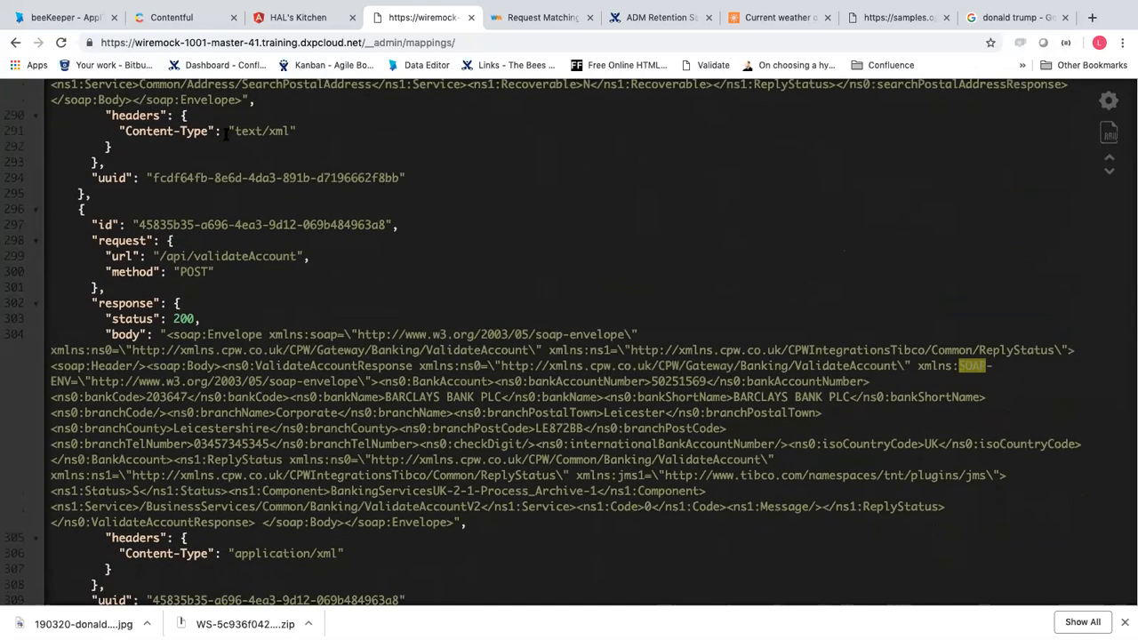
pyautogui.click(80, 22)
# Pick the SIM_Only provider and open data mappings for the address service's addressLookup invocation
pyautogui.scroll(1, 158, 345)
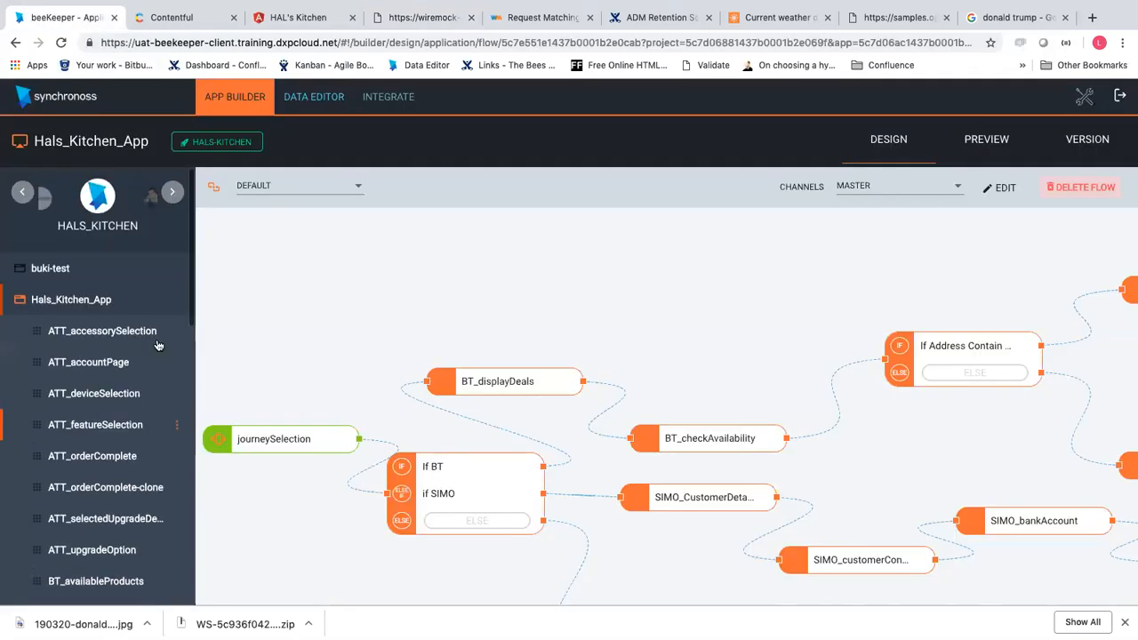
pyautogui.click(396, 99)
pyautogui.click(356, 205)
pyautogui.scroll(-1, 338, 318)
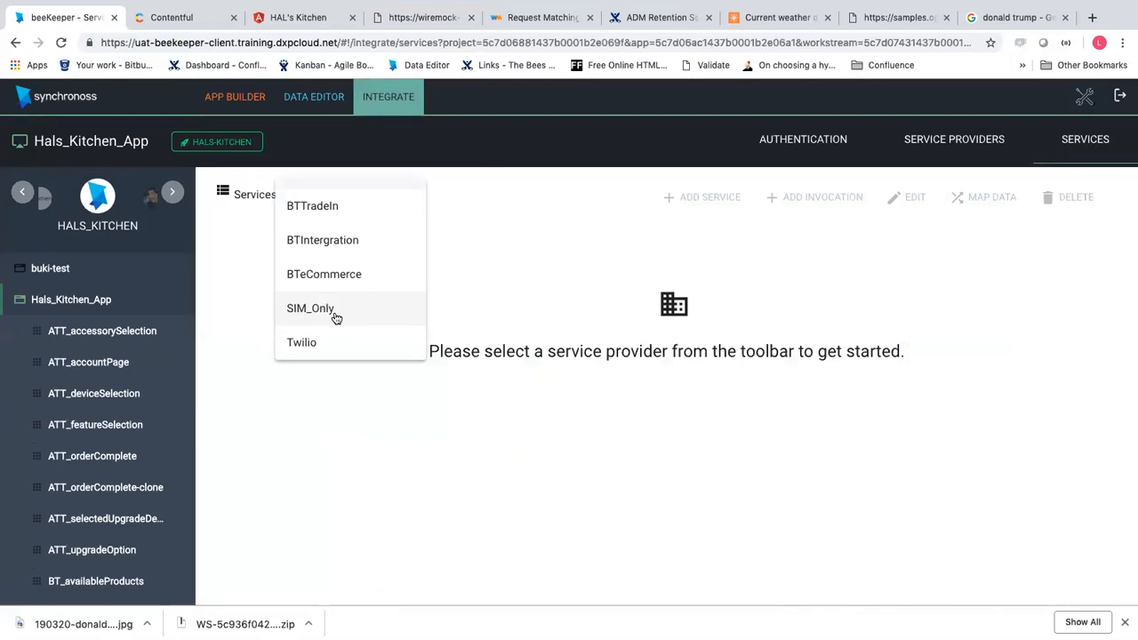
pyautogui.click(334, 311)
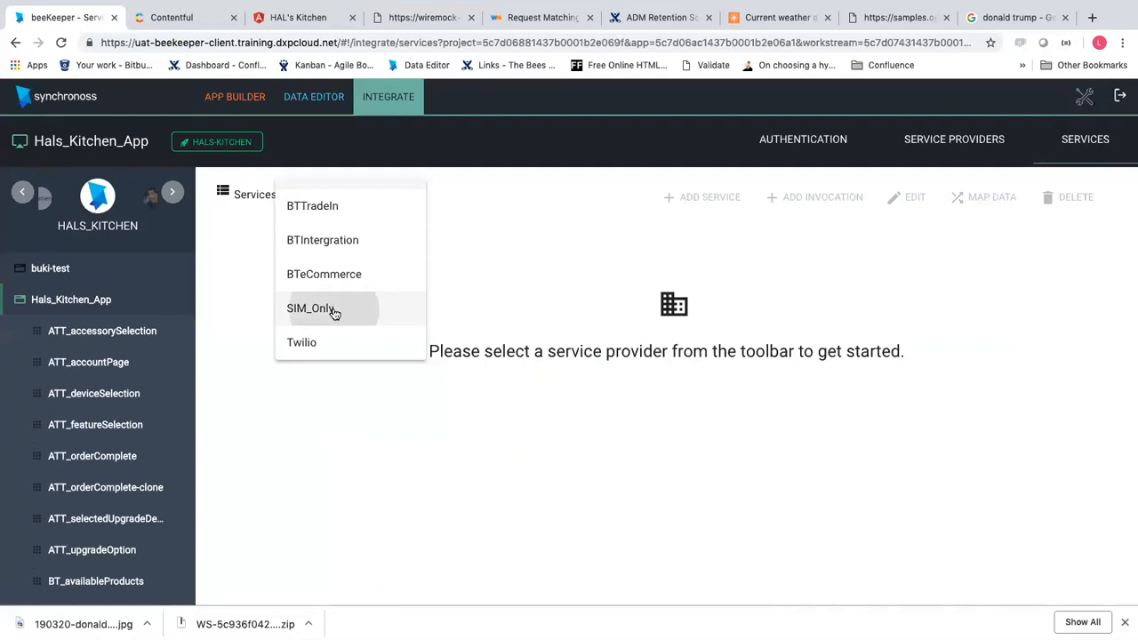
pyautogui.click(684, 259)
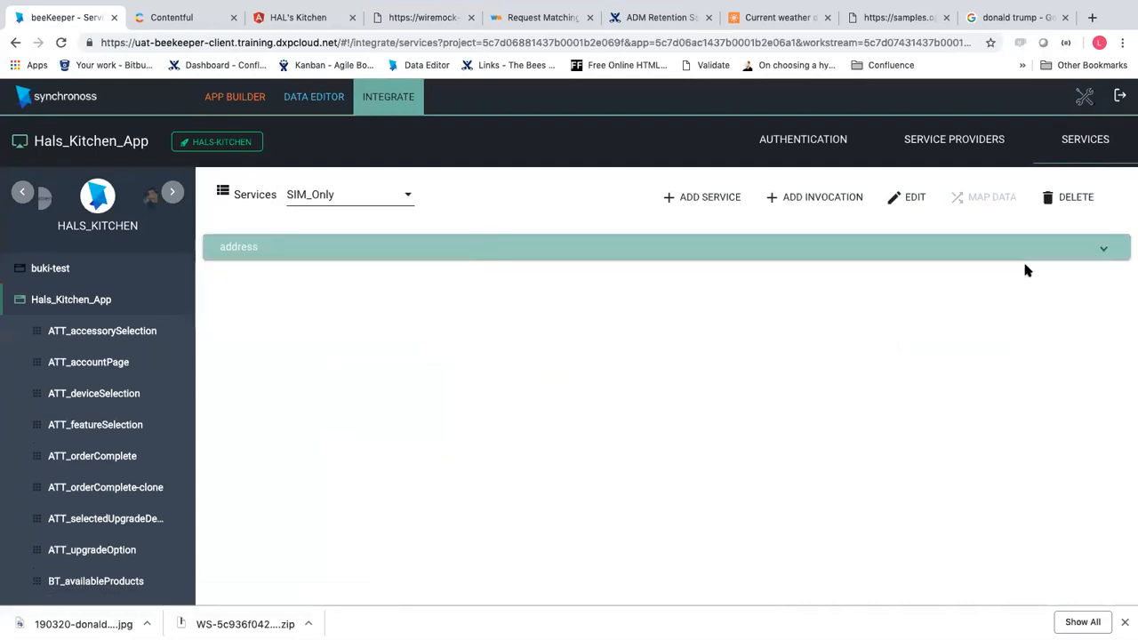
pyautogui.click(1102, 249)
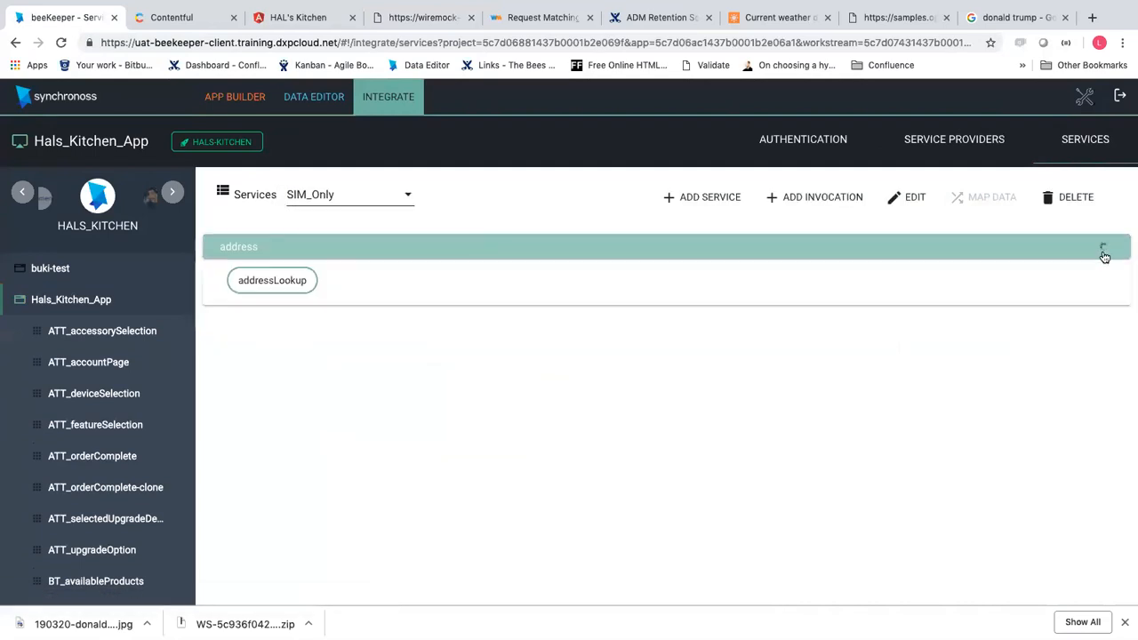
pyautogui.click(290, 282)
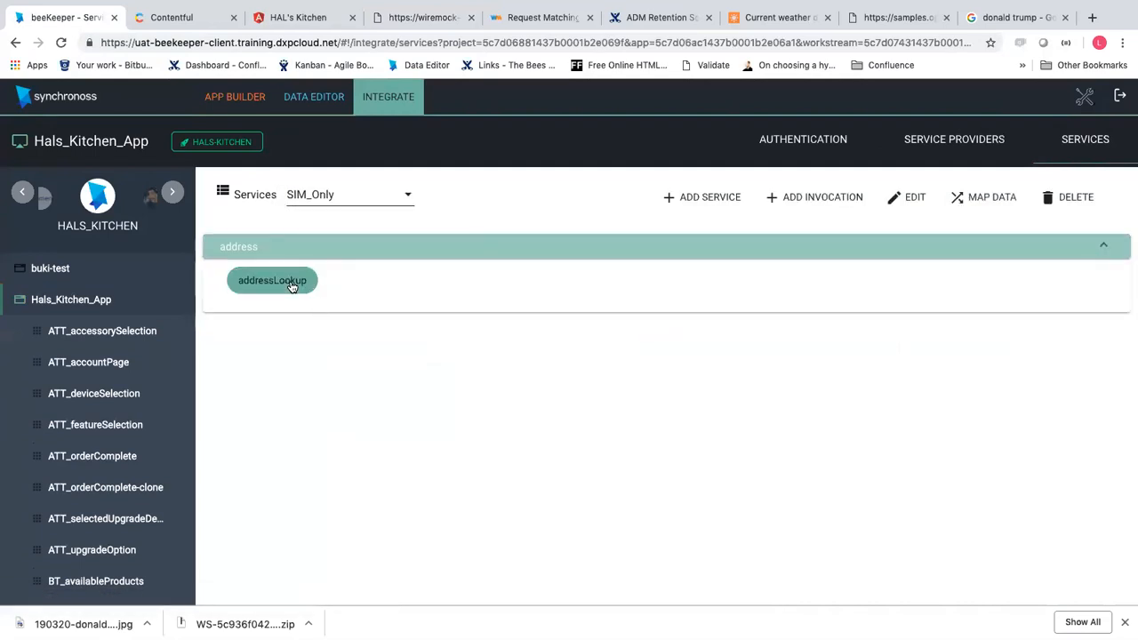
pyautogui.click(959, 199)
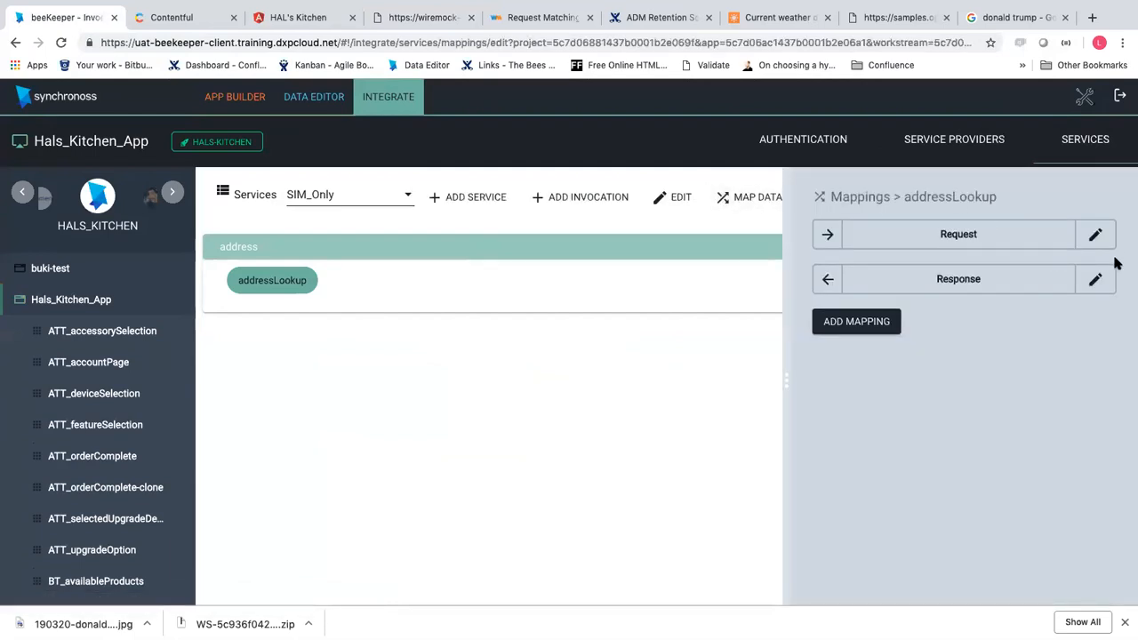
pyautogui.click(1095, 234)
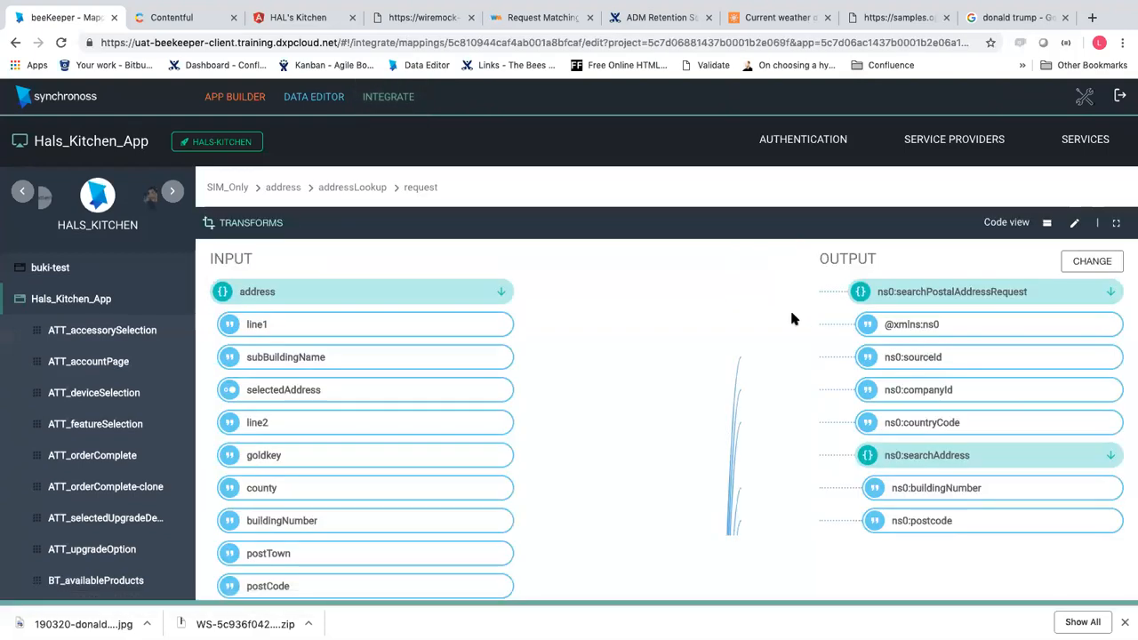
pyautogui.scroll(-1, 446, 433)
pyautogui.scroll(-10, 448, 439)
pyautogui.scroll(-10, 447, 436)
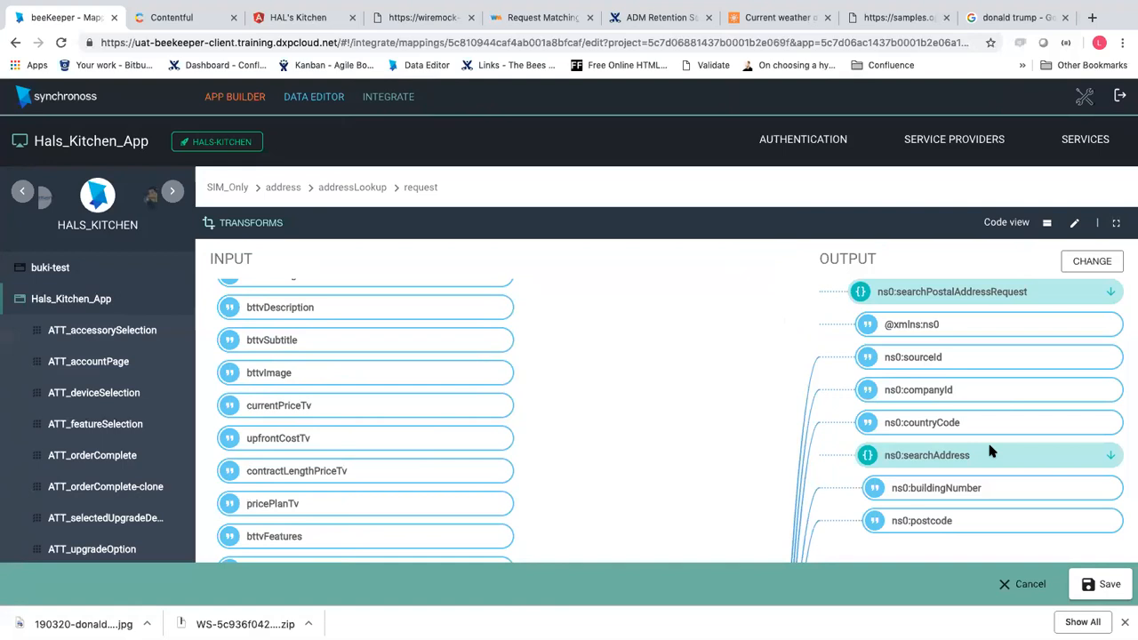
pyautogui.click(1005, 586)
pyautogui.click(566, 377)
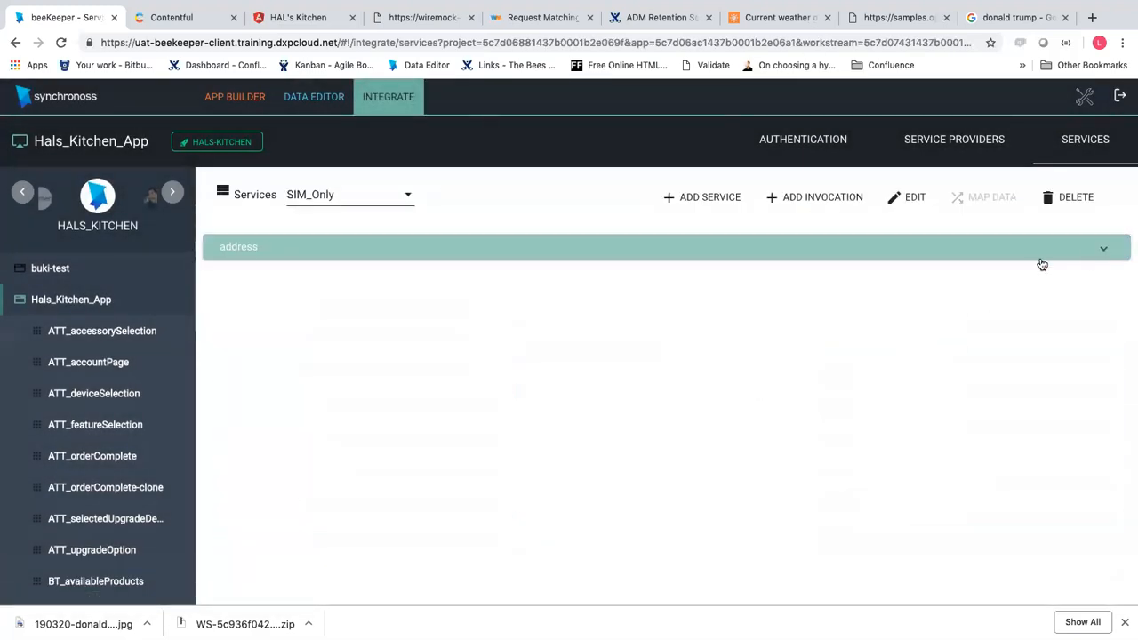
pyautogui.click(1101, 246)
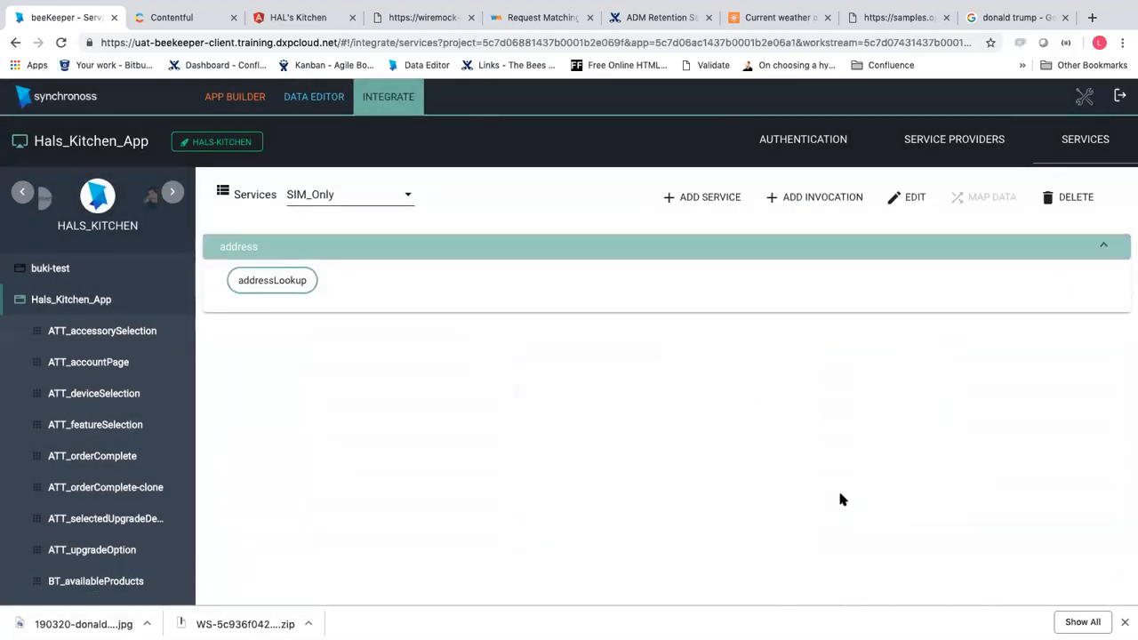
pyautogui.hotkey('ctrl', '-')
pyautogui.hotkey('ctrl', '-')
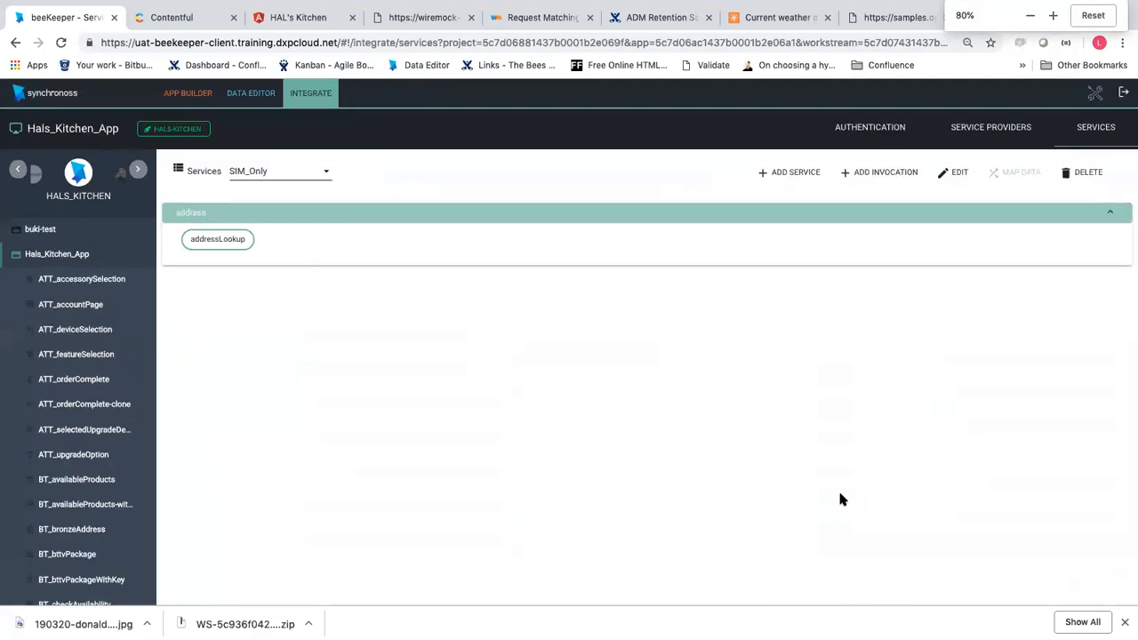
pyautogui.click(231, 244)
# Review the addressLookup response OUTPUT tree, then cancel and abandon the mapping unchanged
pyautogui.click(1020, 172)
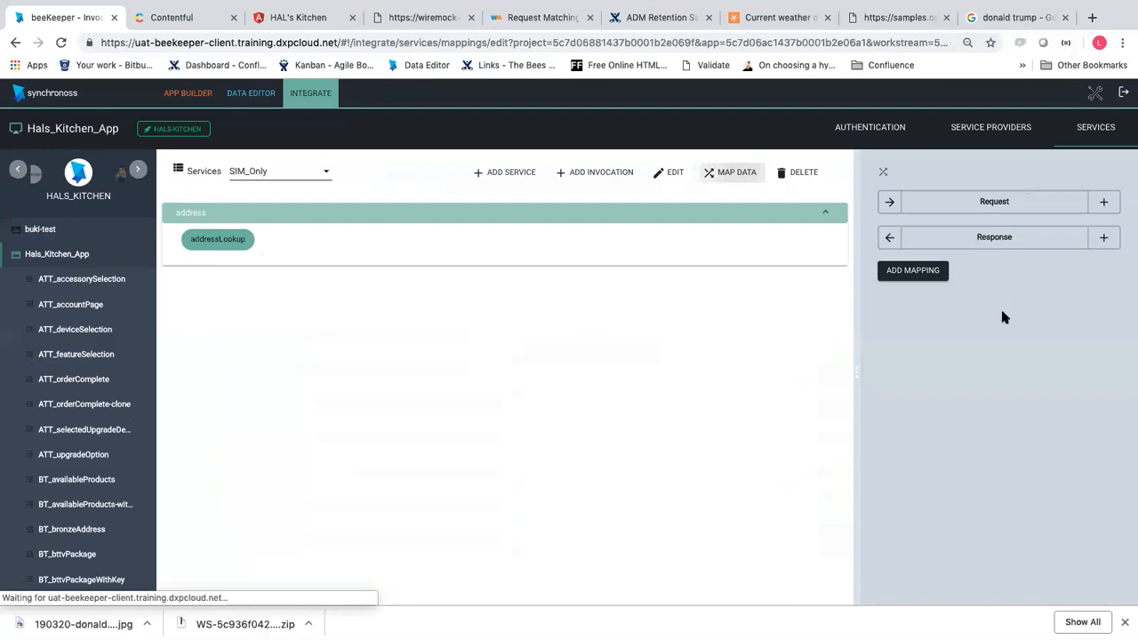
pyautogui.click(1103, 237)
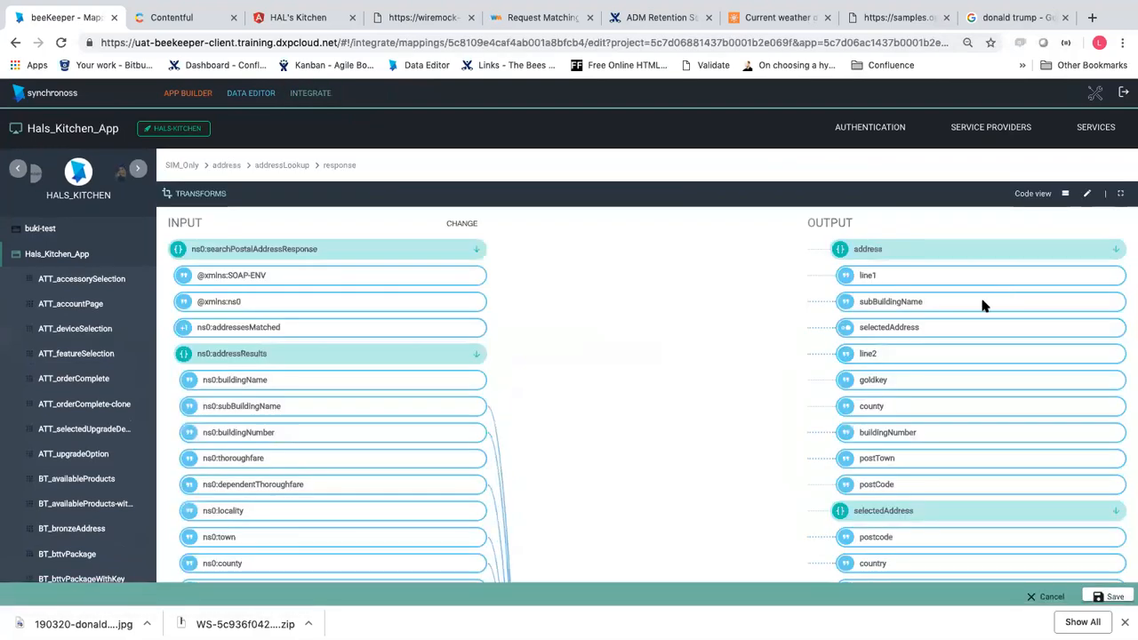
pyautogui.scroll(-15, 979, 309)
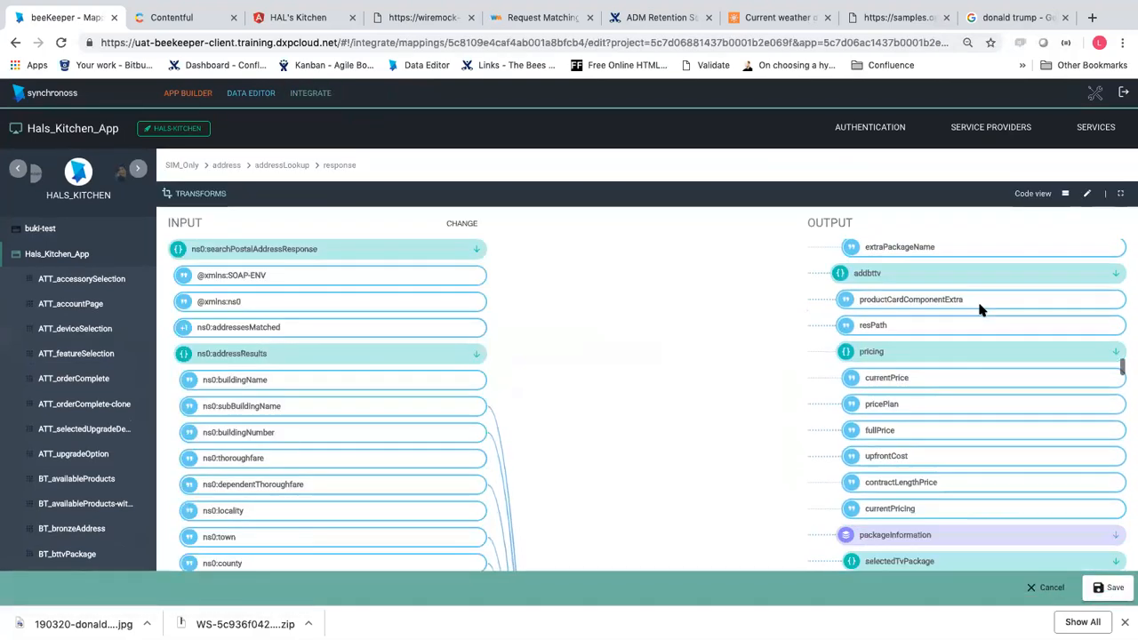
pyautogui.scroll(-15, 979, 309)
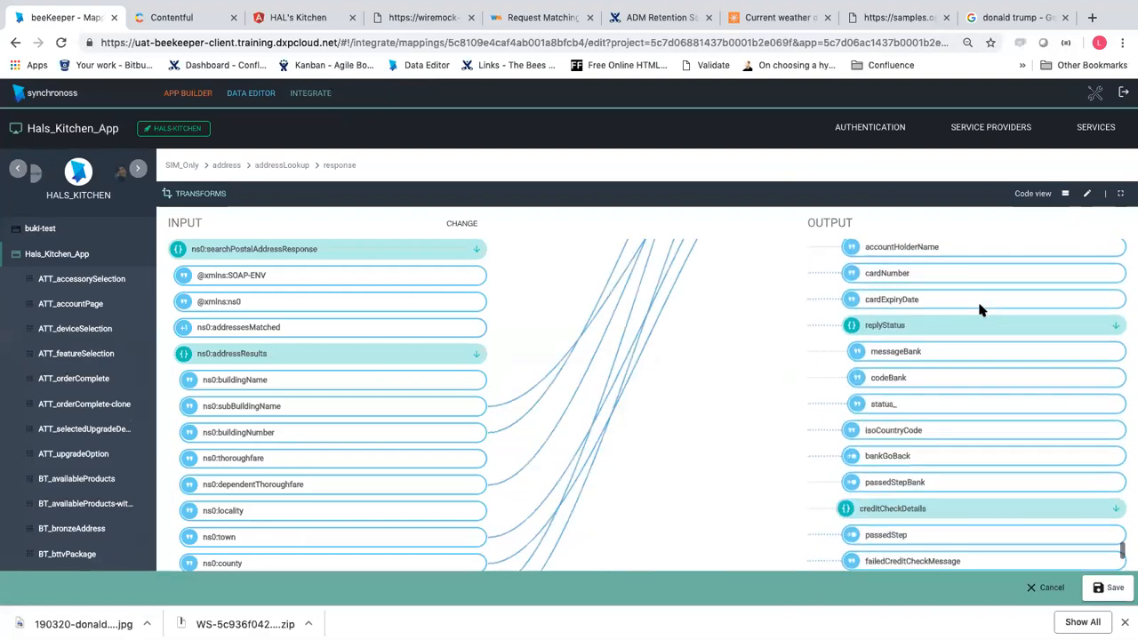
pyautogui.scroll(5, 980, 308)
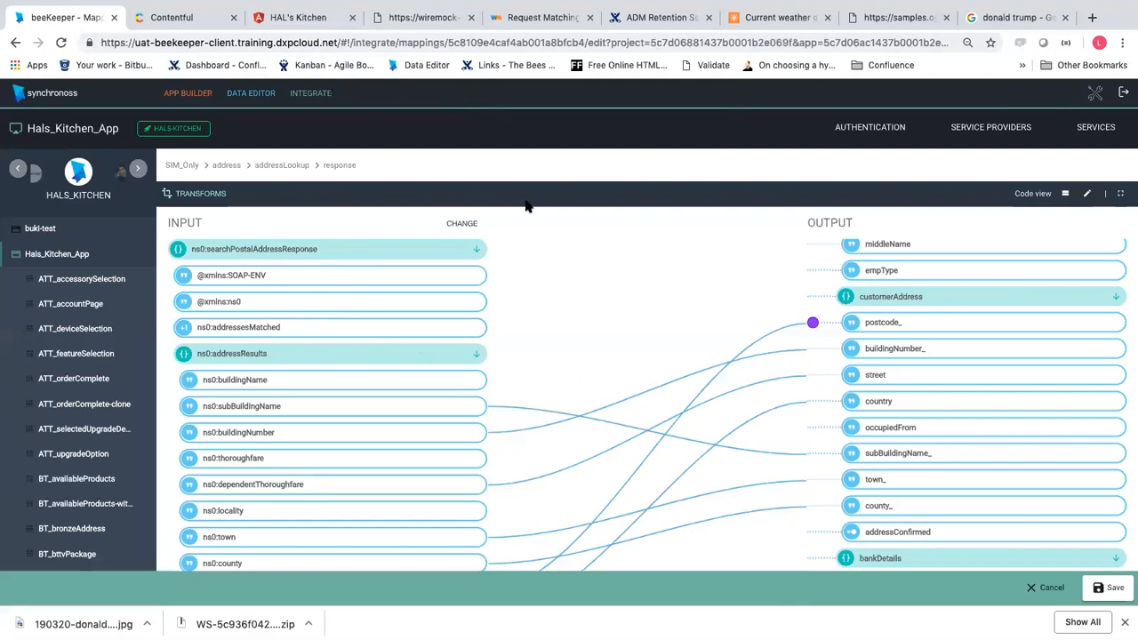
pyautogui.click(1041, 589)
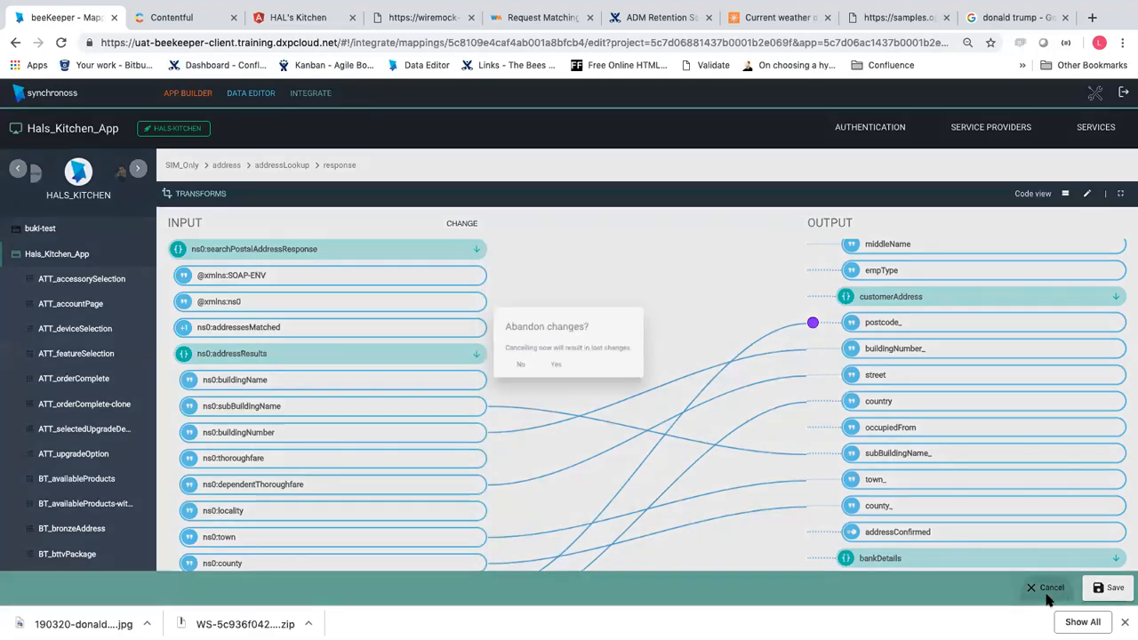
pyautogui.click(564, 371)
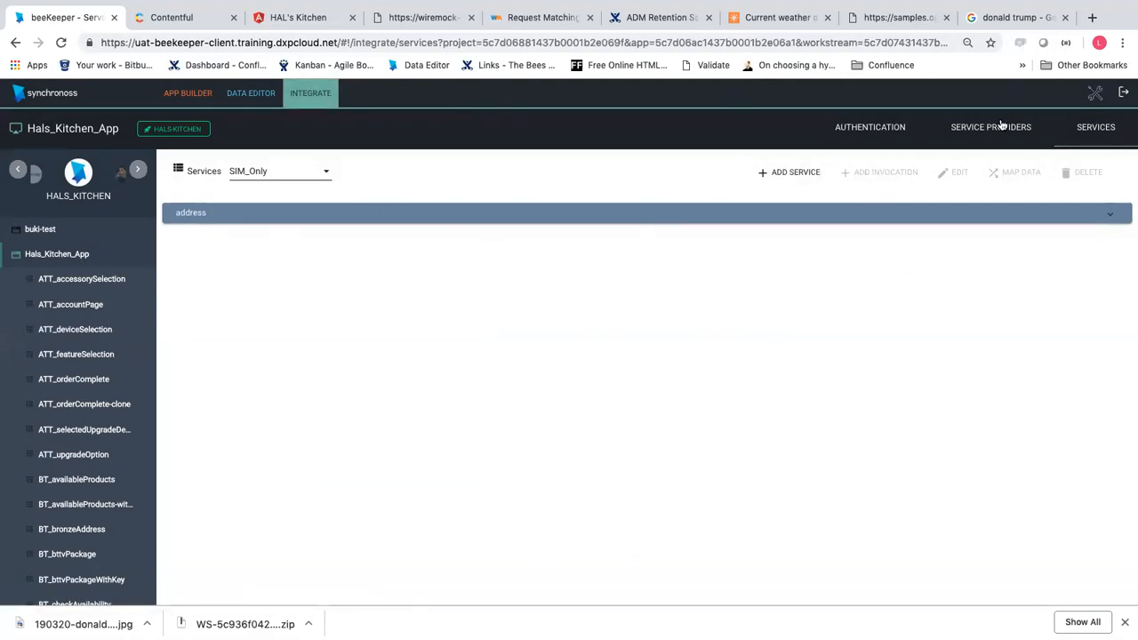
# Browse the preview feature list from ATT_accessorySelection, then return to the Hals_Kitchen_App design flow
pyautogui.click(80, 282)
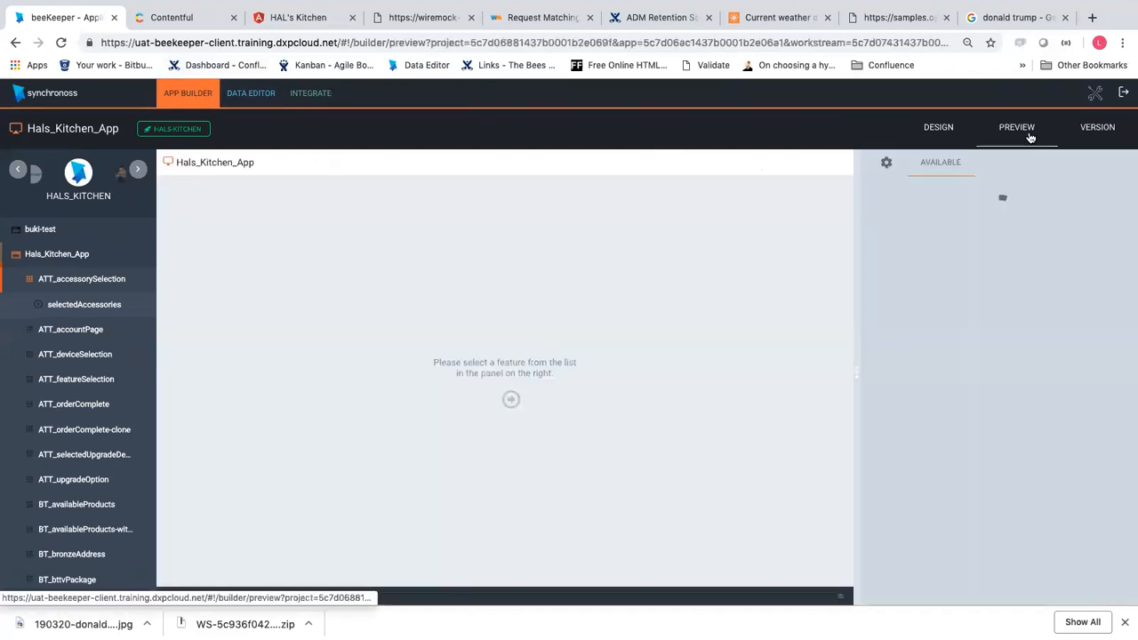
pyautogui.click(1029, 135)
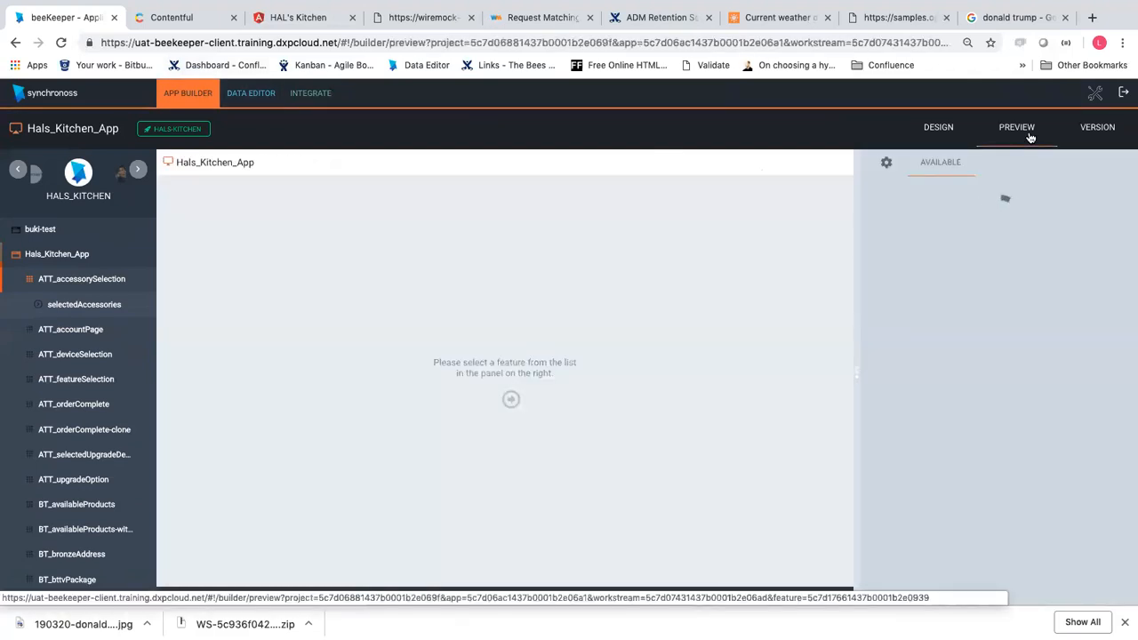
pyautogui.scroll(-5, 1002, 442)
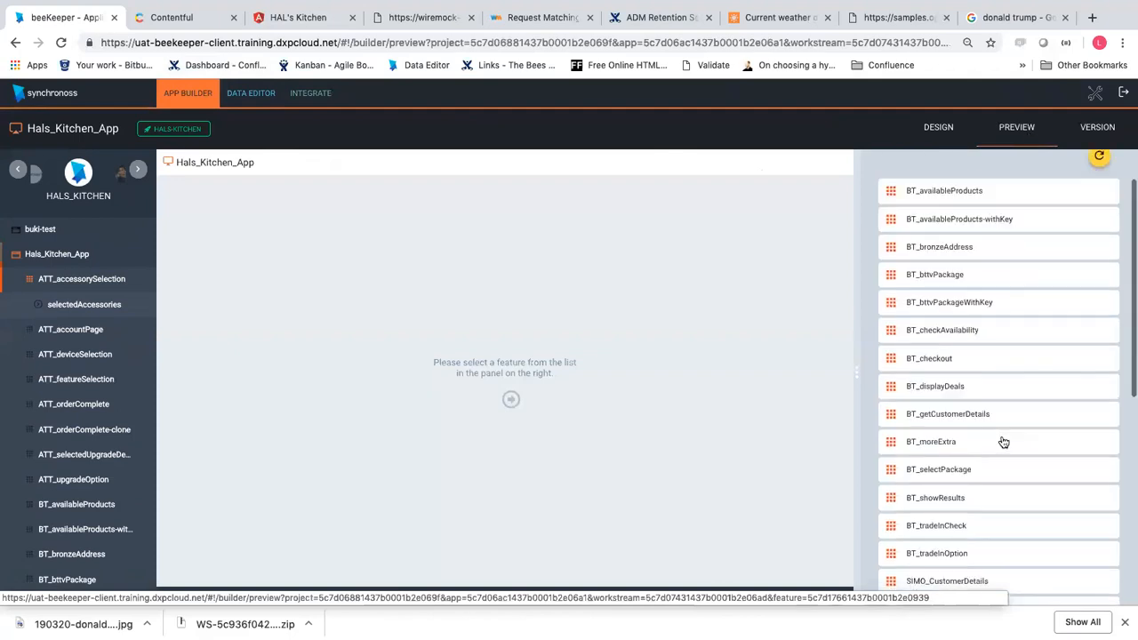
pyautogui.scroll(-2, 1003, 442)
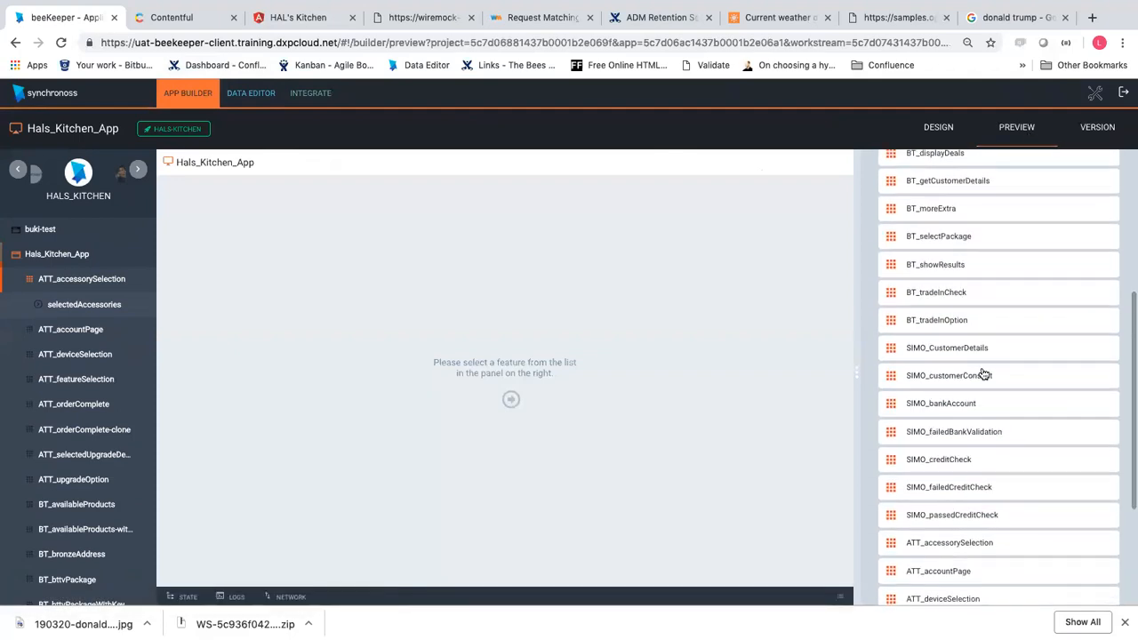
pyautogui.scroll(4, 967, 354)
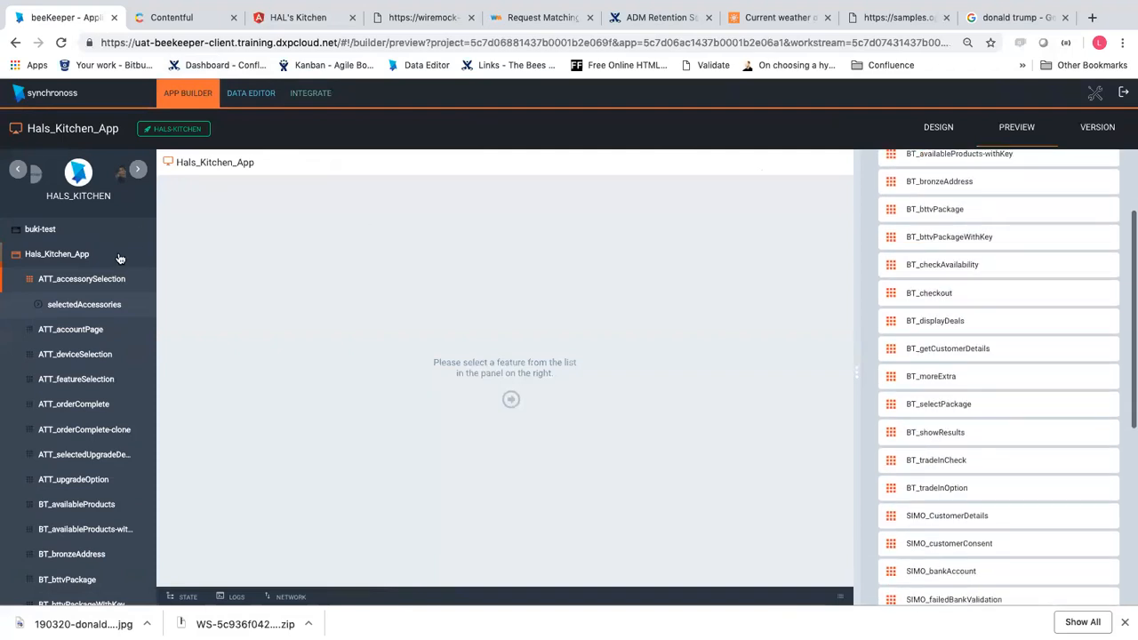
pyautogui.click(84, 255)
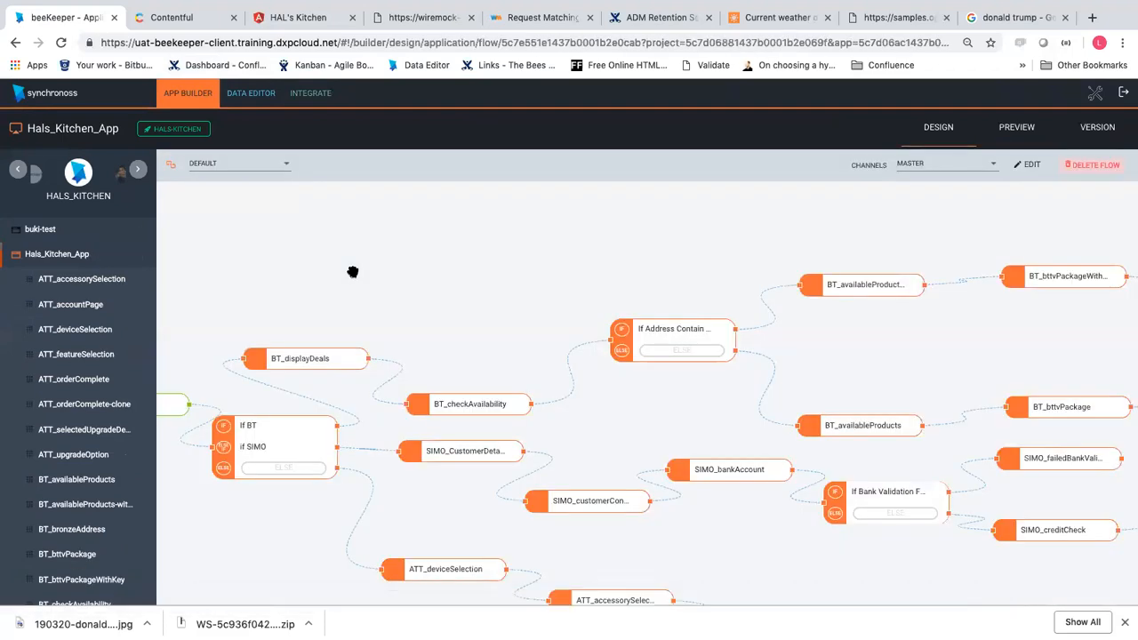
# Zoom out and pan across the full Hals_Kitchen_App flow, then go to its preview
pyautogui.scroll(-5, 389, 285)
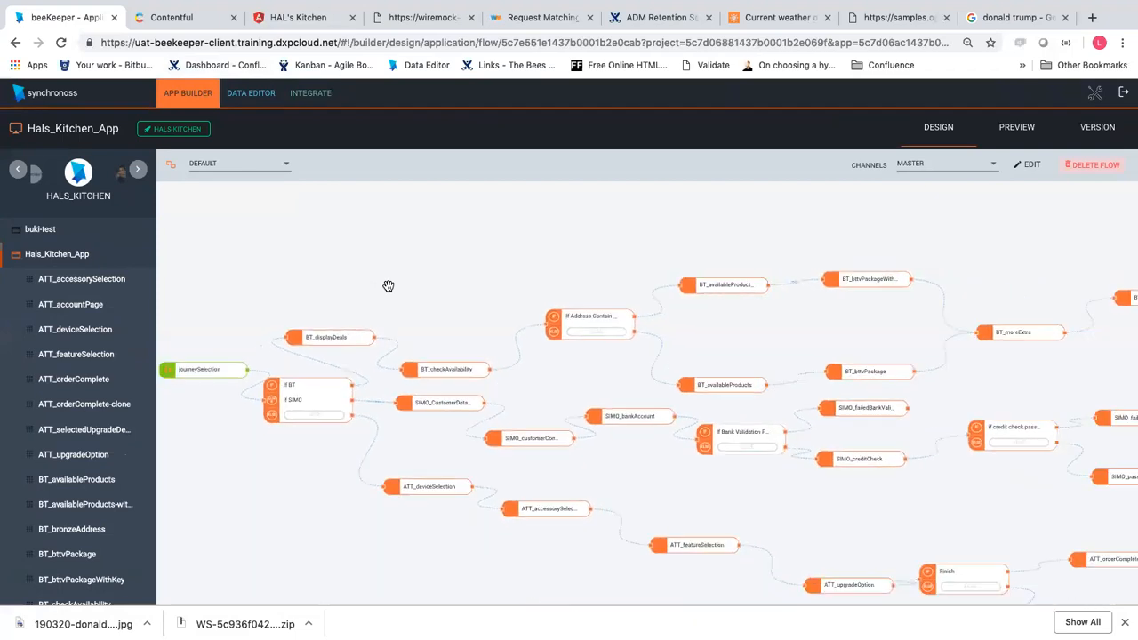
pyautogui.scroll(-3, 389, 285)
pyautogui.moveTo(346, 273); pyautogui.dragTo(396, 252)
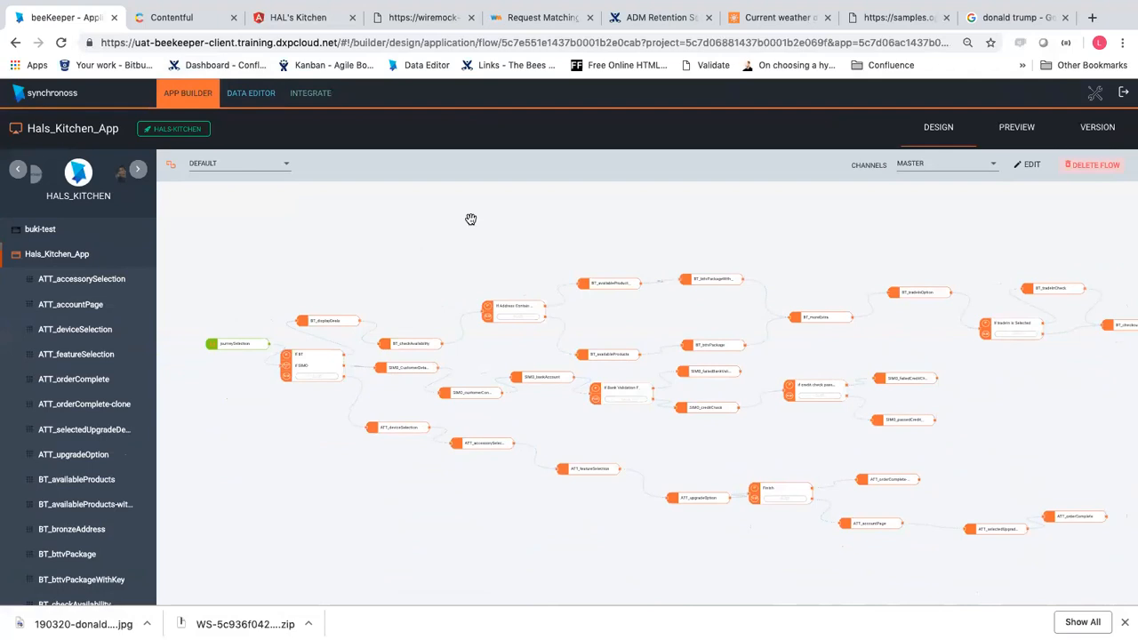
pyautogui.click(1014, 133)
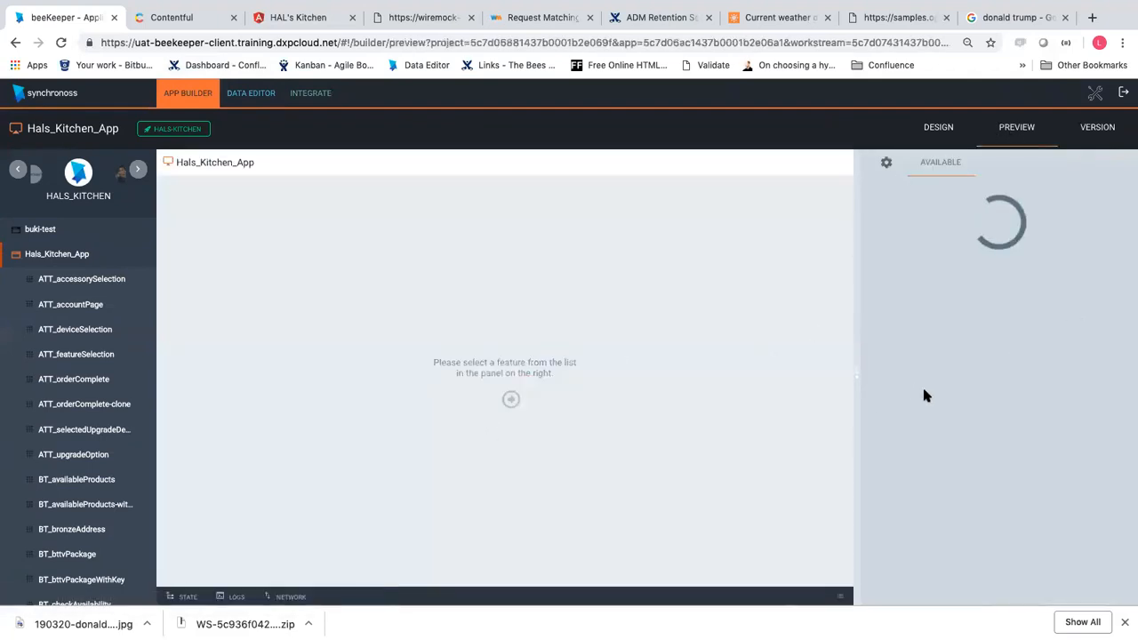
# In the SIMO_CustomerDetails preview, submit a postcode in the address form and reset zoom
pyautogui.scroll(-3, 977, 453)
pyautogui.scroll(-5, 982, 459)
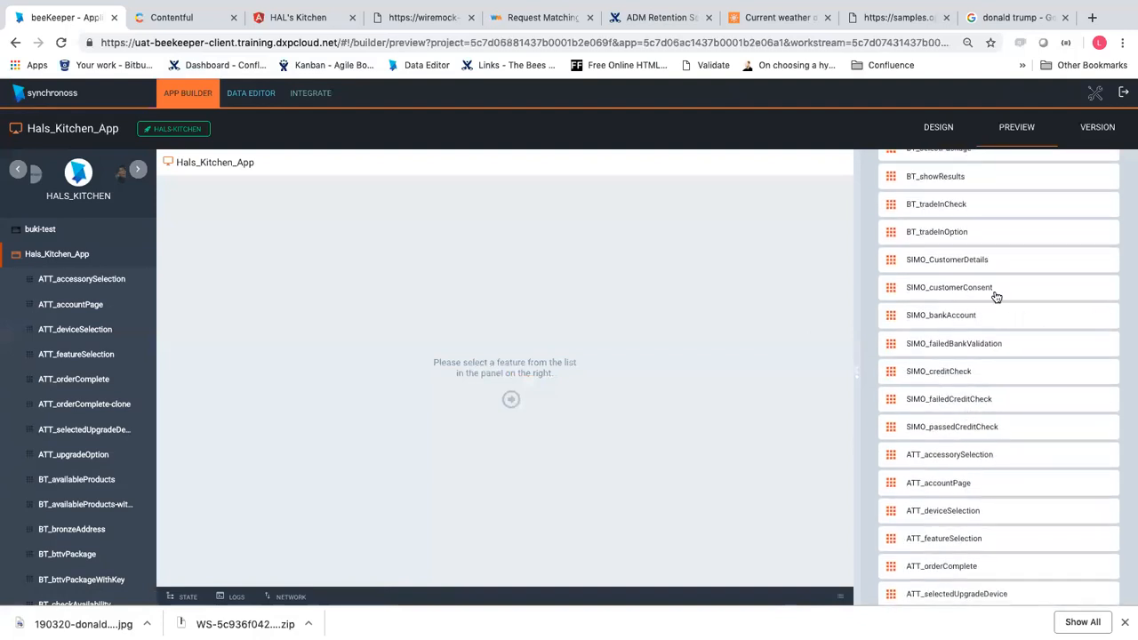
pyautogui.click(987, 264)
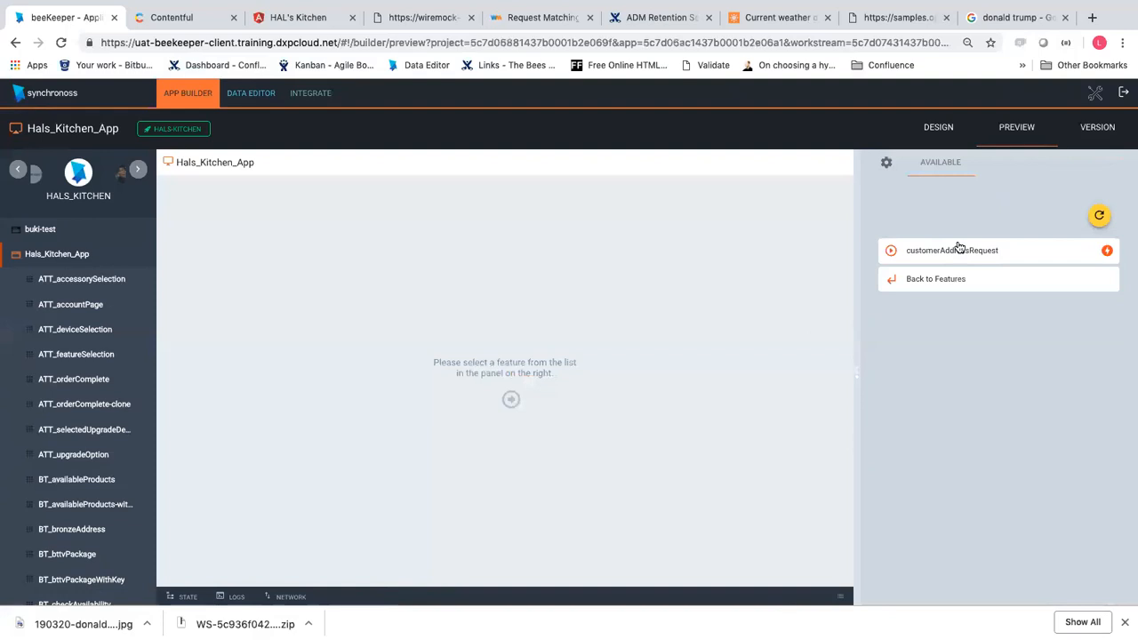
pyautogui.click(950, 392)
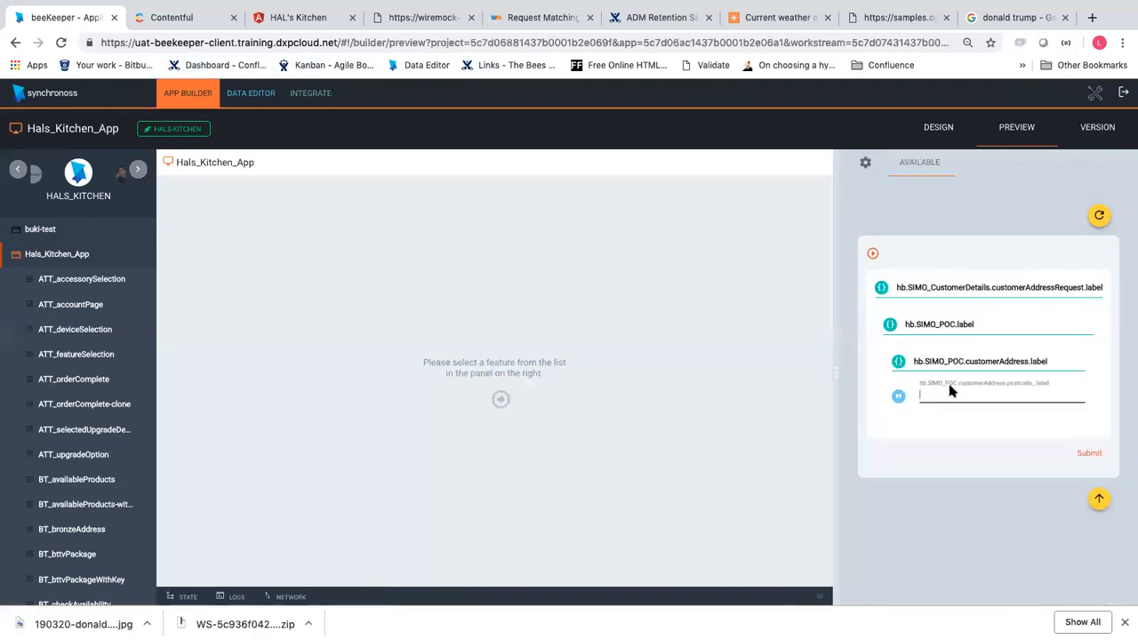
pyautogui.write('s')
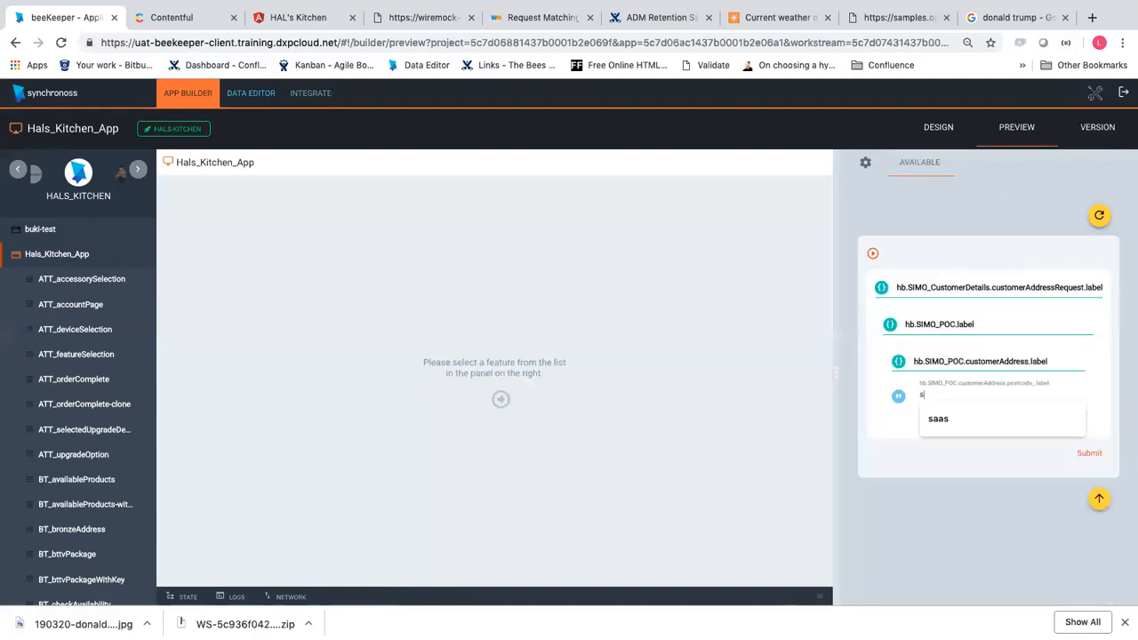
pyautogui.press('BackSpace')
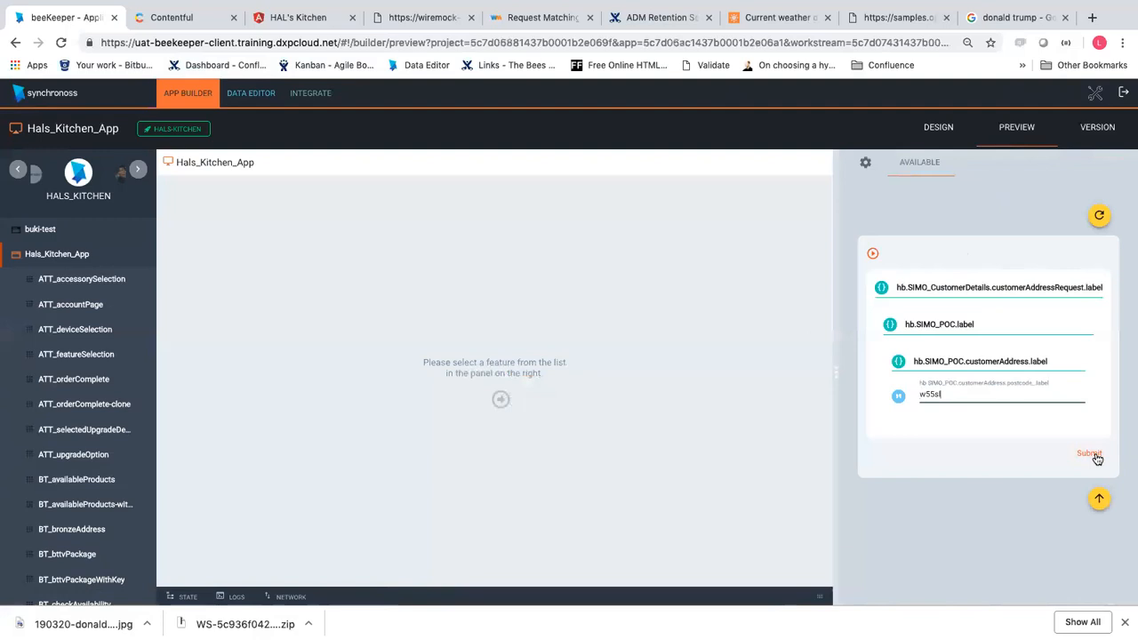
pyautogui.click(1090, 454)
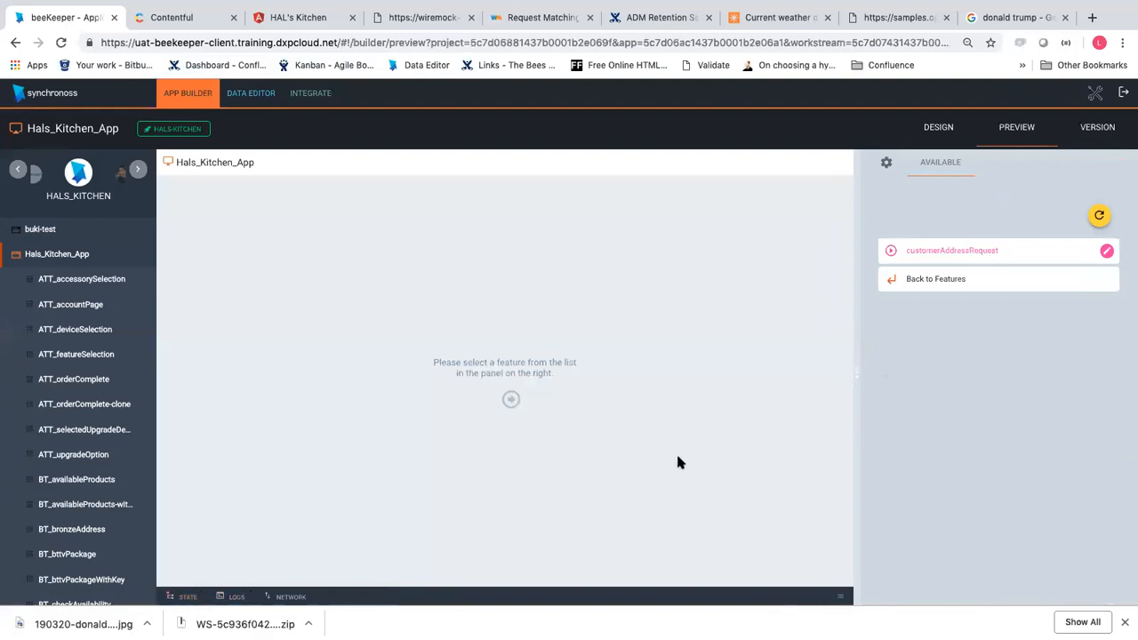
pyautogui.press('super+equal')
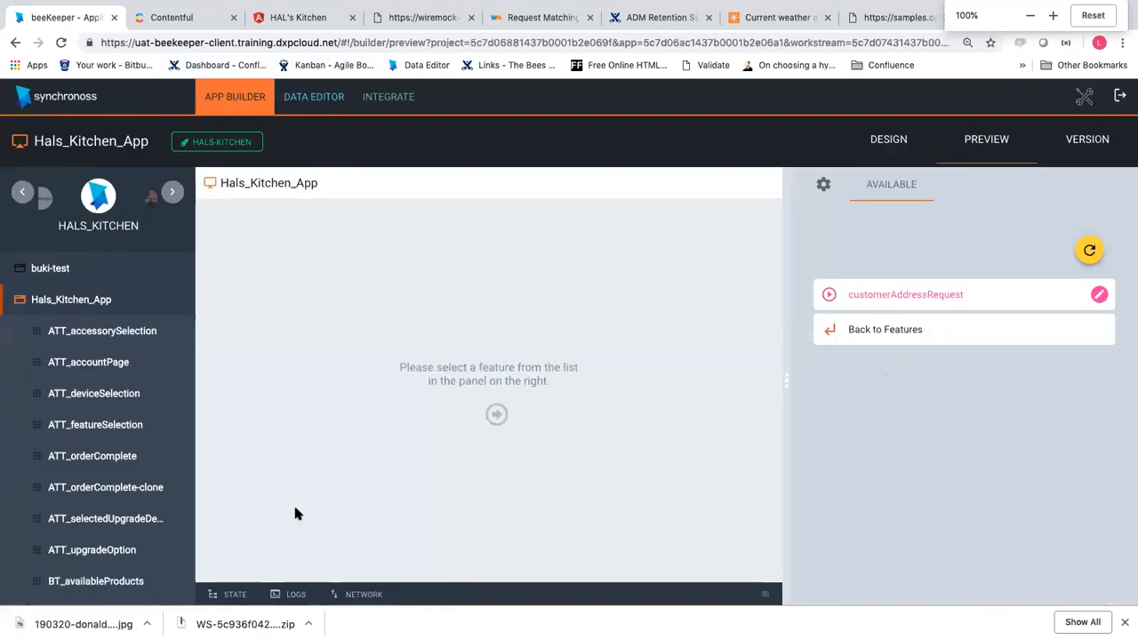
# Locate and select the customerAddress postcode in the STATE data, then move to the OpenWeatherMap tab
pyautogui.click(235, 594)
pyautogui.scroll(-2, 460, 496)
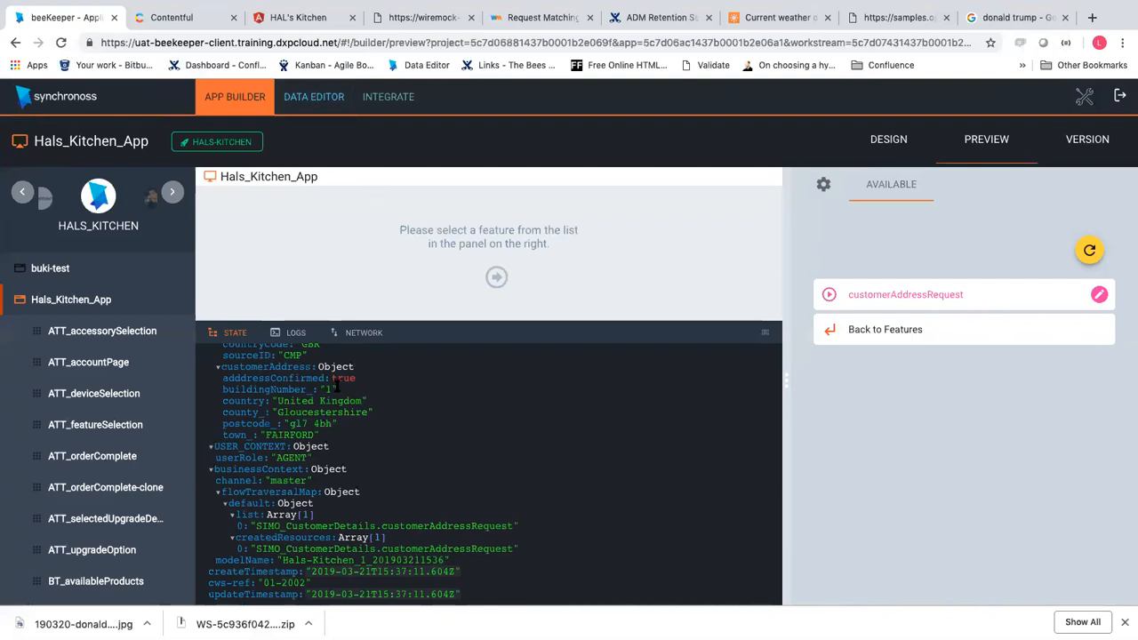
pyautogui.scroll(1, 338, 385)
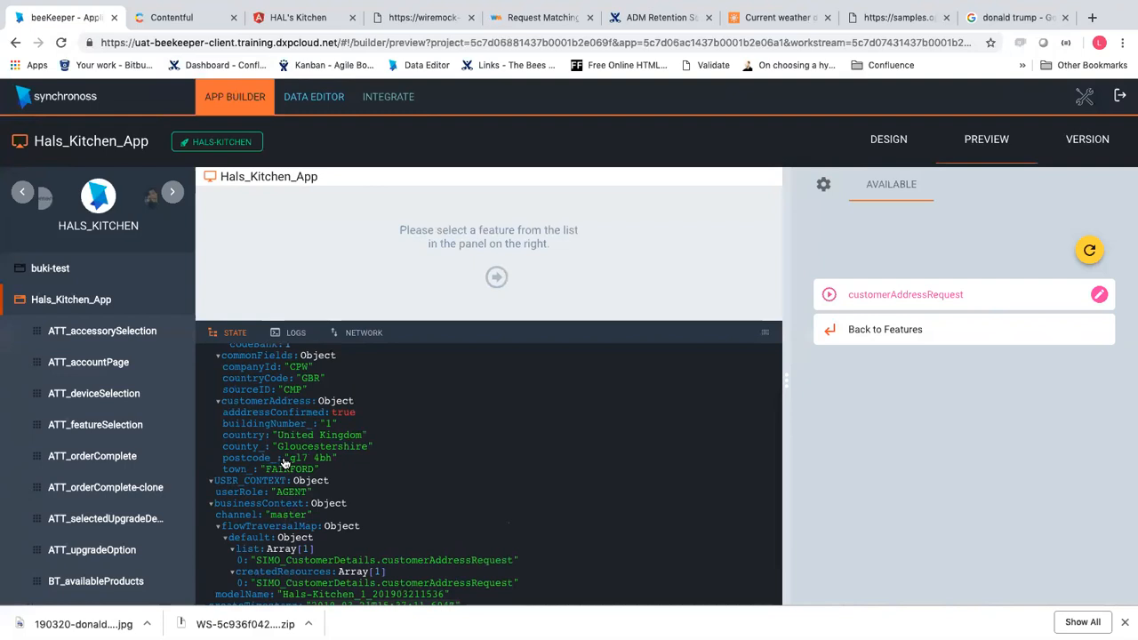
pyautogui.moveTo(294, 458); pyautogui.dragTo(338, 459)
pyautogui.click(897, 18)
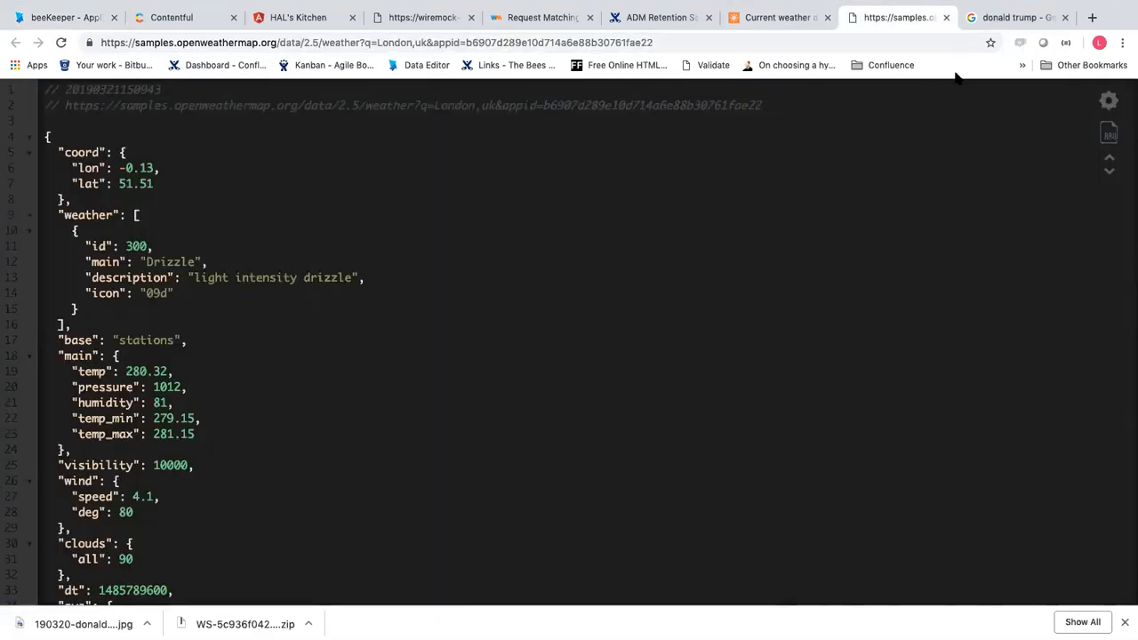
# Search WireMock mappings for the postcode and inspect the /api/SIMOAddressLookUp url and response body
pyautogui.click(418, 18)
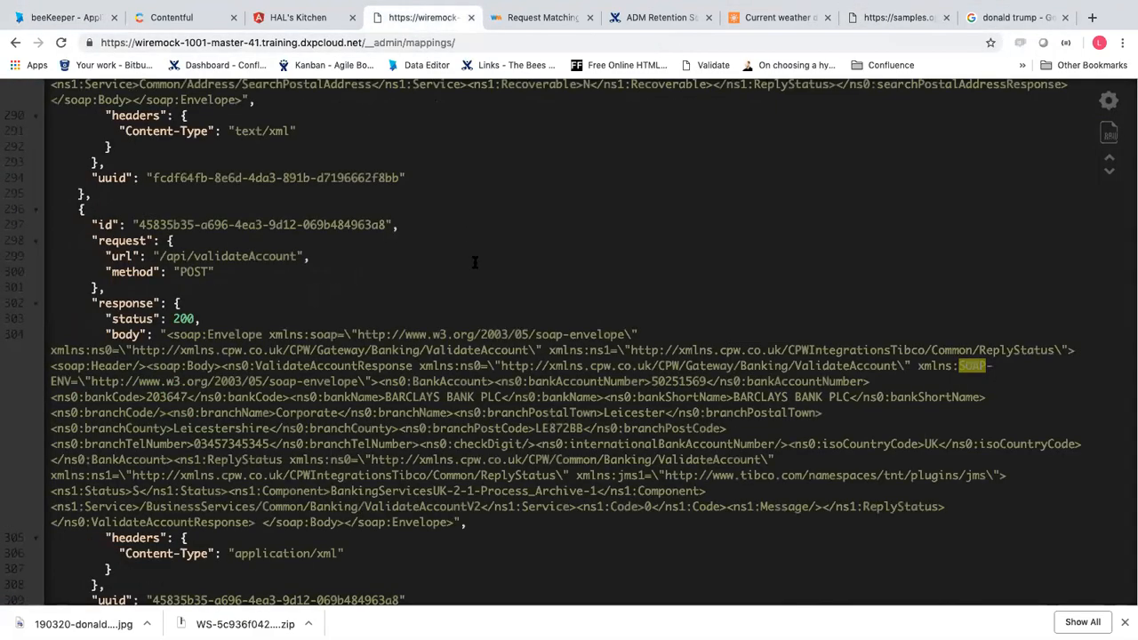
pyautogui.press('super+f')
pyautogui.press('super+v')
pyautogui.press('Return')
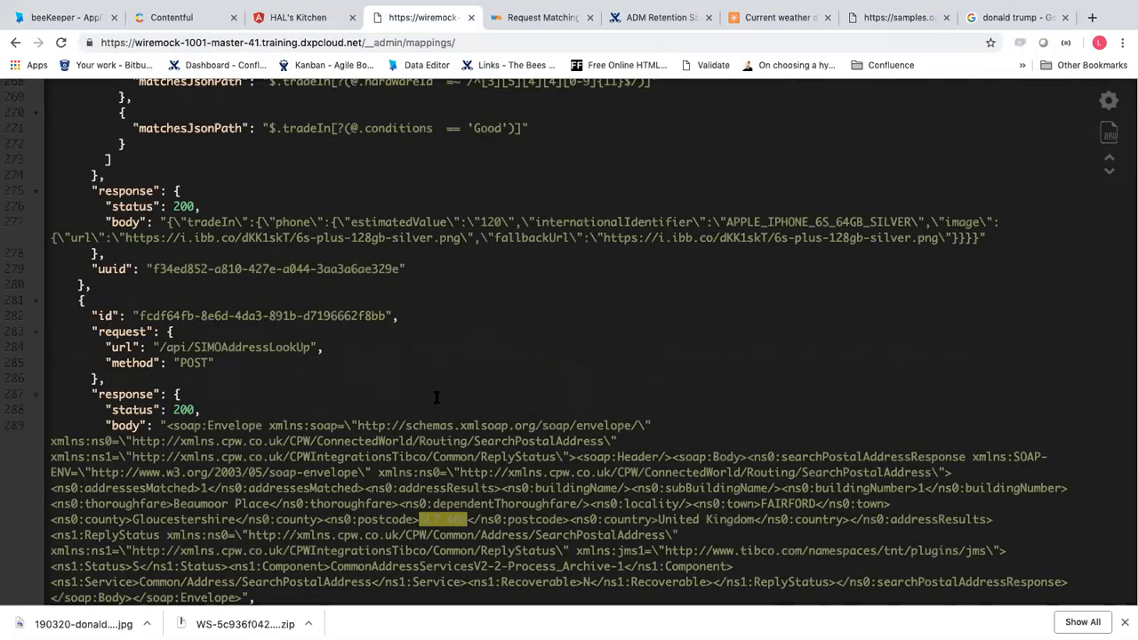
pyautogui.scroll(-2, 437, 398)
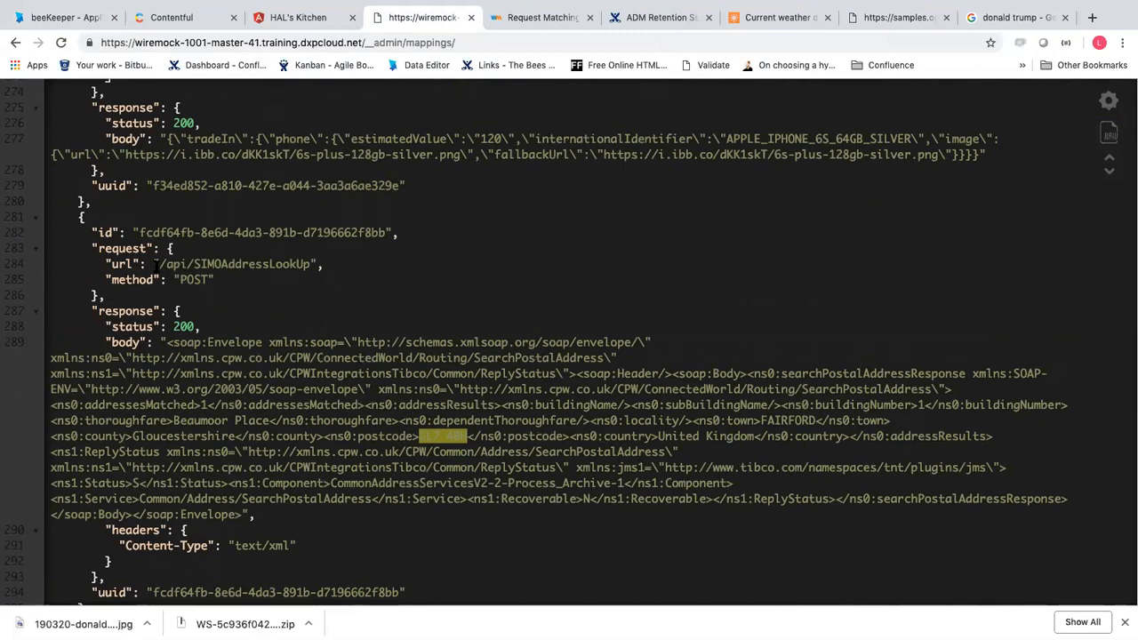
pyautogui.moveTo(157, 264); pyautogui.dragTo(222, 266)
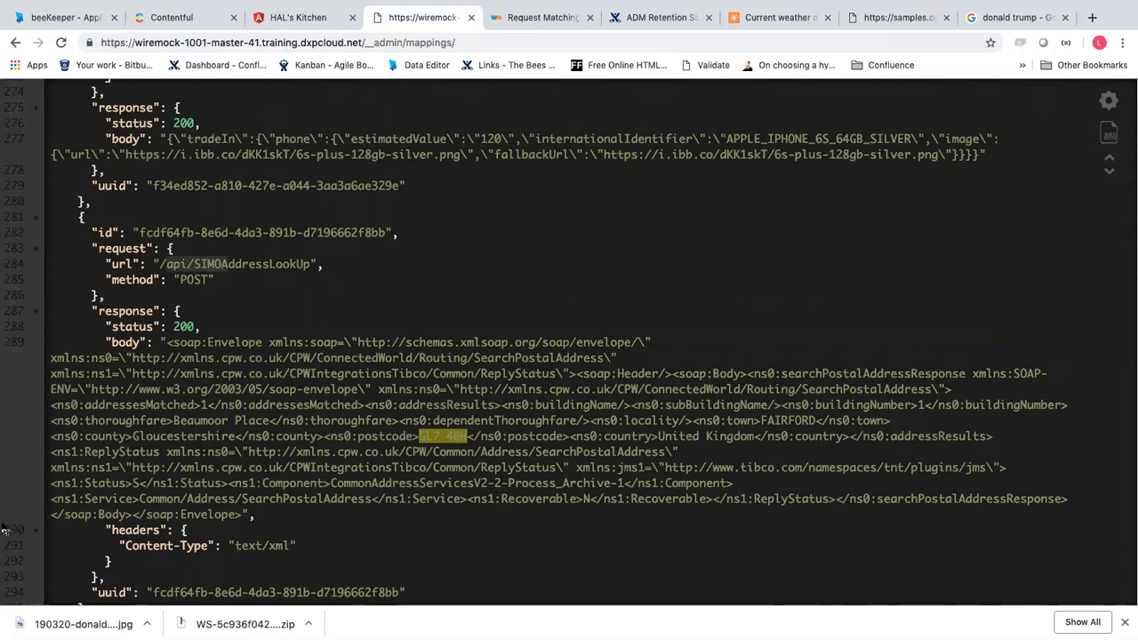
pyautogui.moveTo(176, 341); pyautogui.dragTo(233, 524)
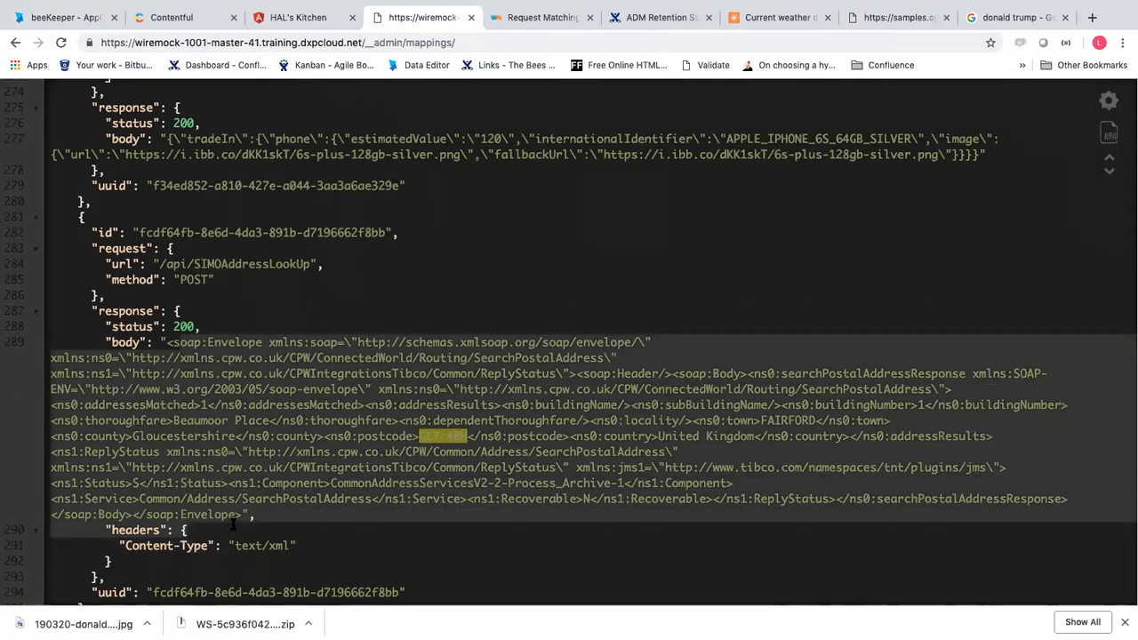
pyautogui.click(190, 595)
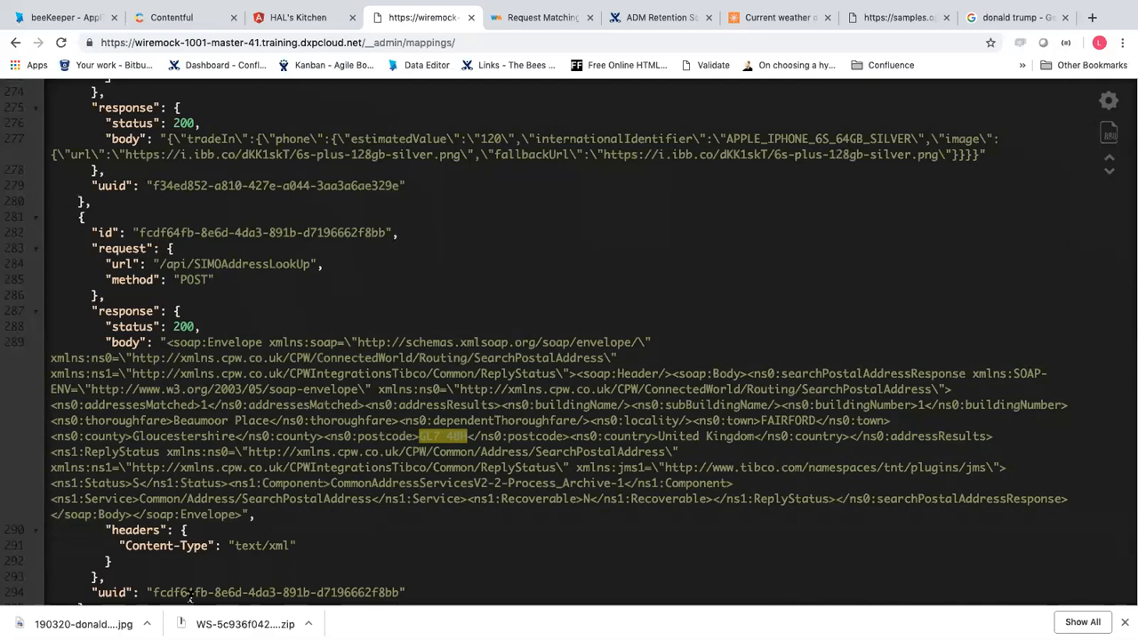
# Return to beeKeeper and bring up the Integrate services page
pyautogui.click(91, 18)
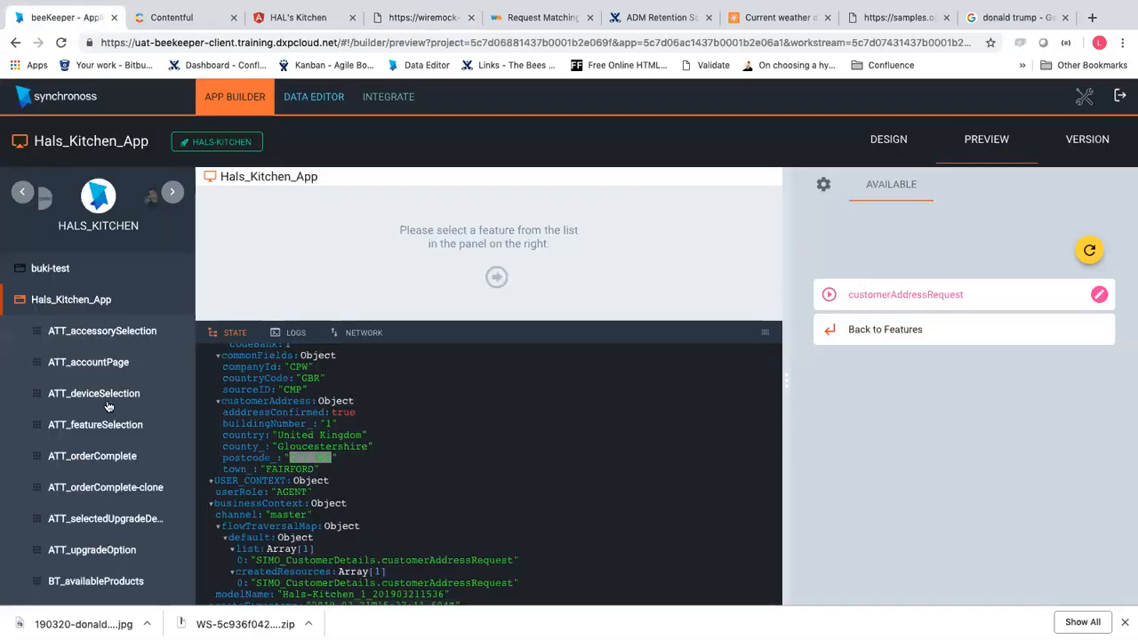
pyautogui.scroll(-5, 89, 422)
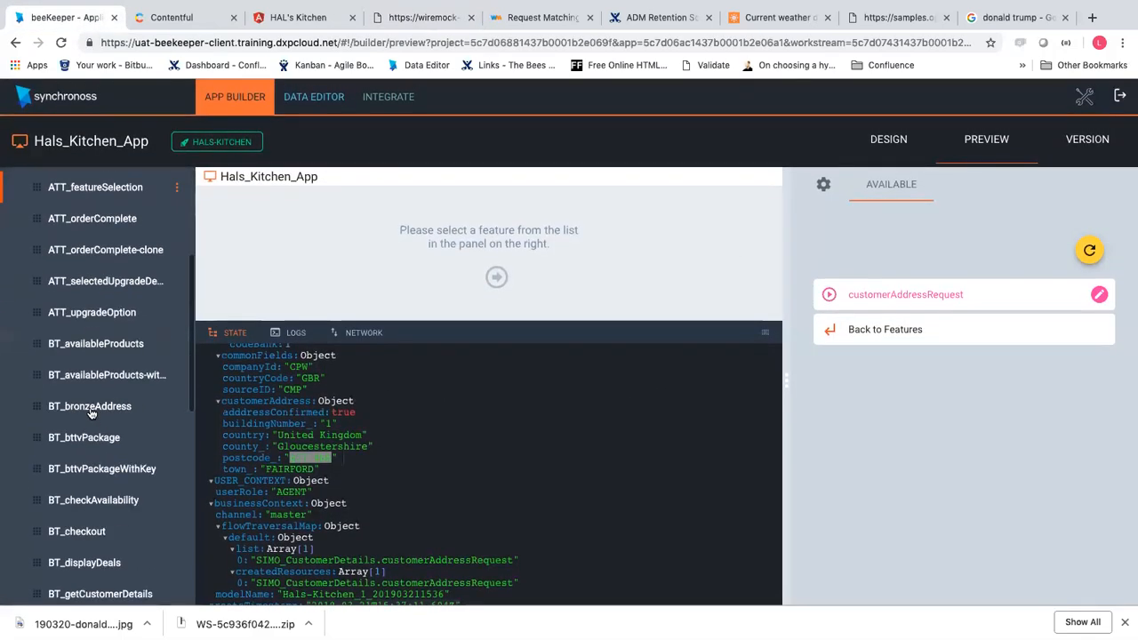
pyautogui.click(386, 96)
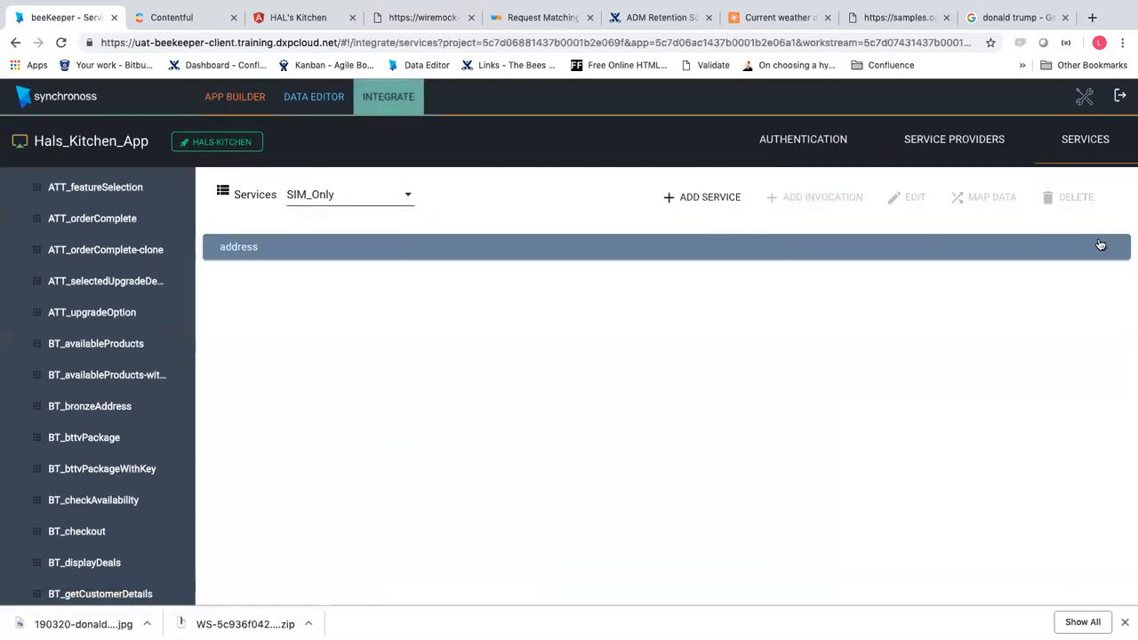
# Inspect the addressLookup invocation settings under SIM_Only's address service, then abandon without changes
pyautogui.click(1101, 245)
pyautogui.click(311, 279)
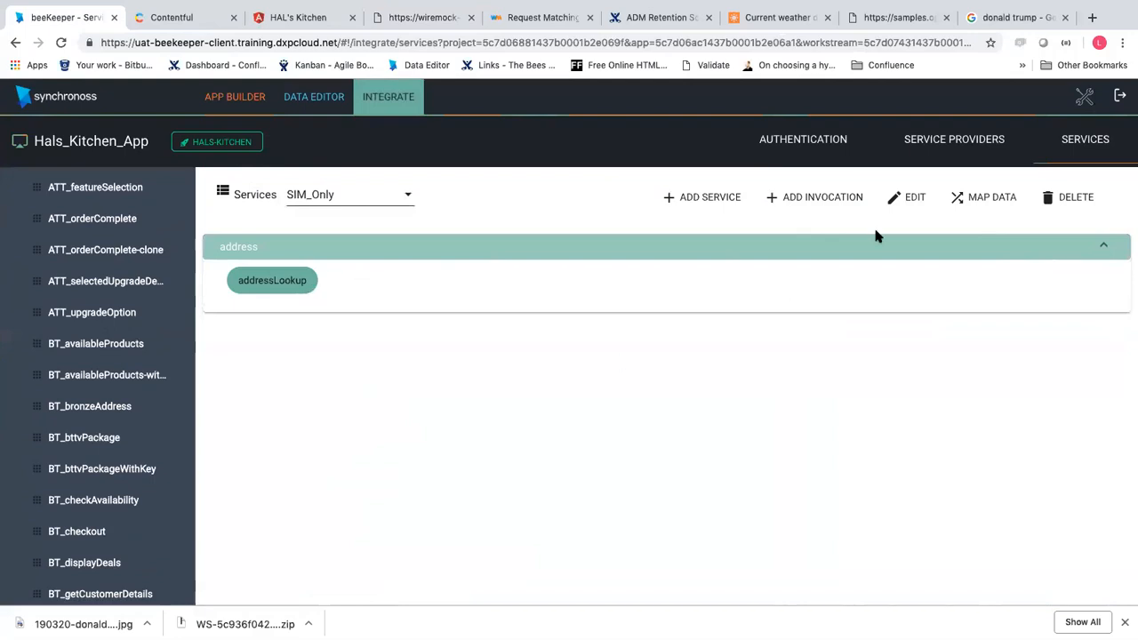
pyautogui.click(924, 201)
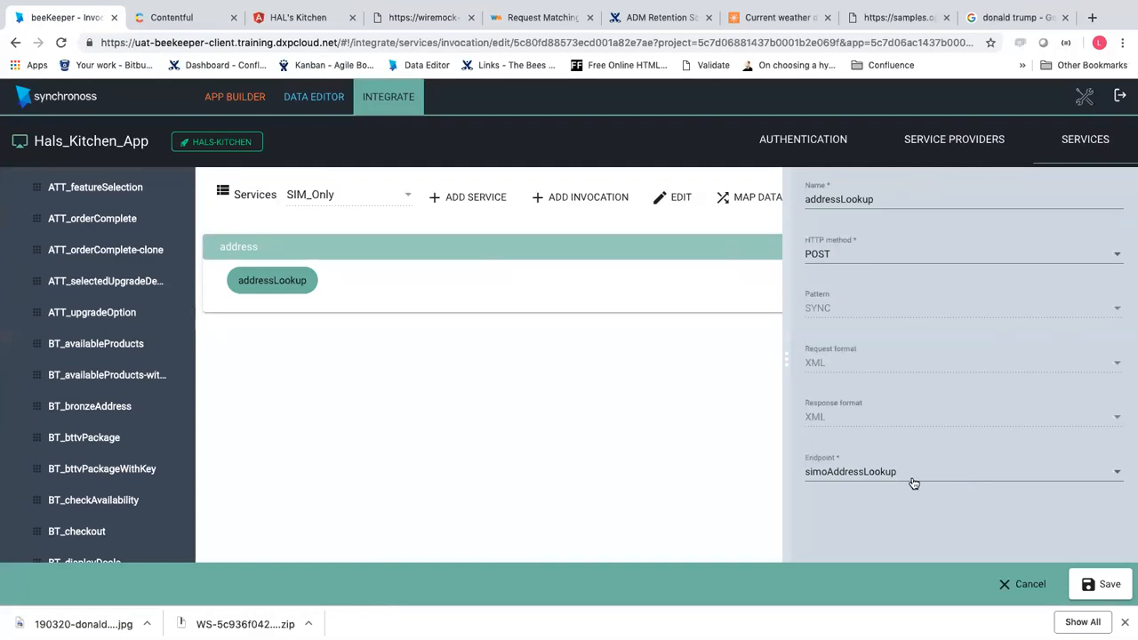
pyautogui.click(1013, 585)
pyautogui.click(551, 375)
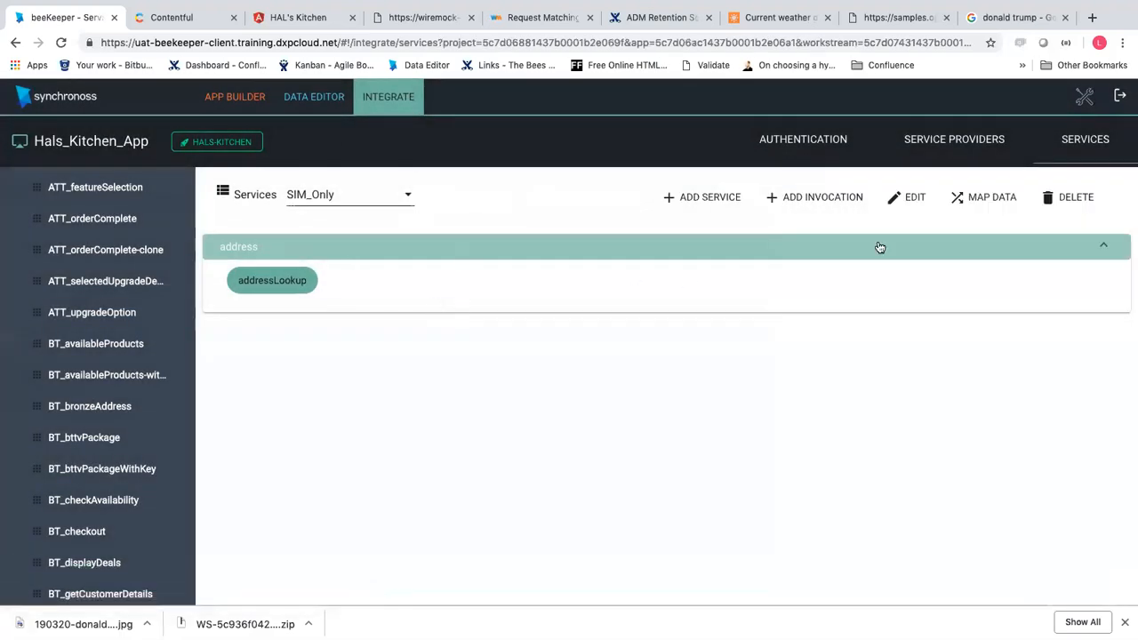
# Go back to the services list and recheck addressLookup's POST simoAddressLookup settings, discarding edits
pyautogui.click(964, 200)
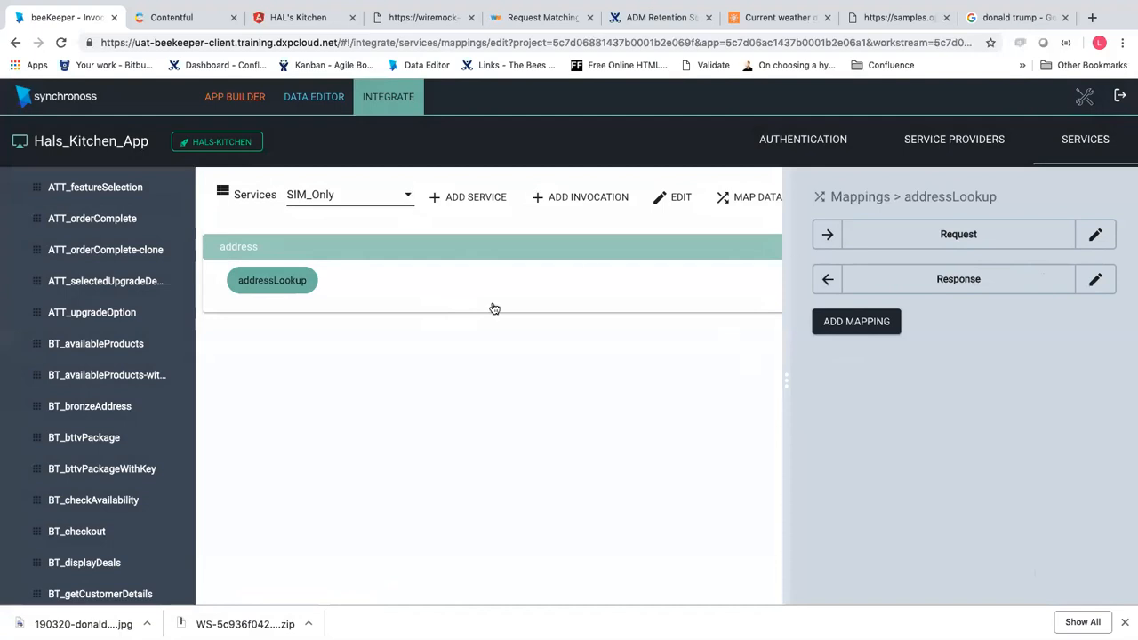
pyautogui.click(939, 135)
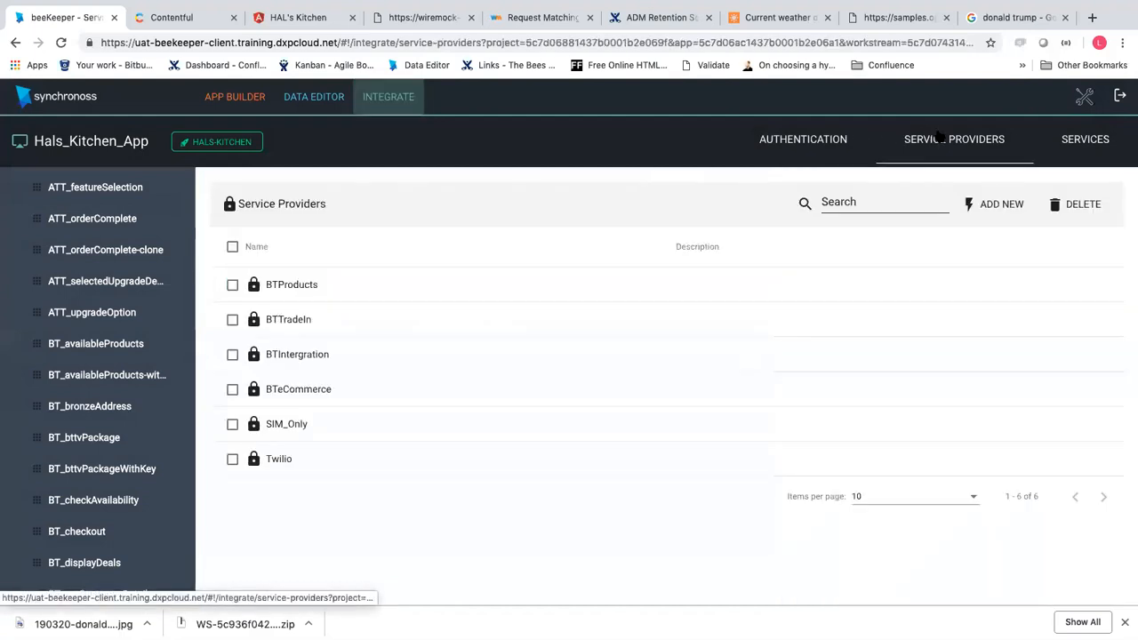
pyautogui.click(1071, 140)
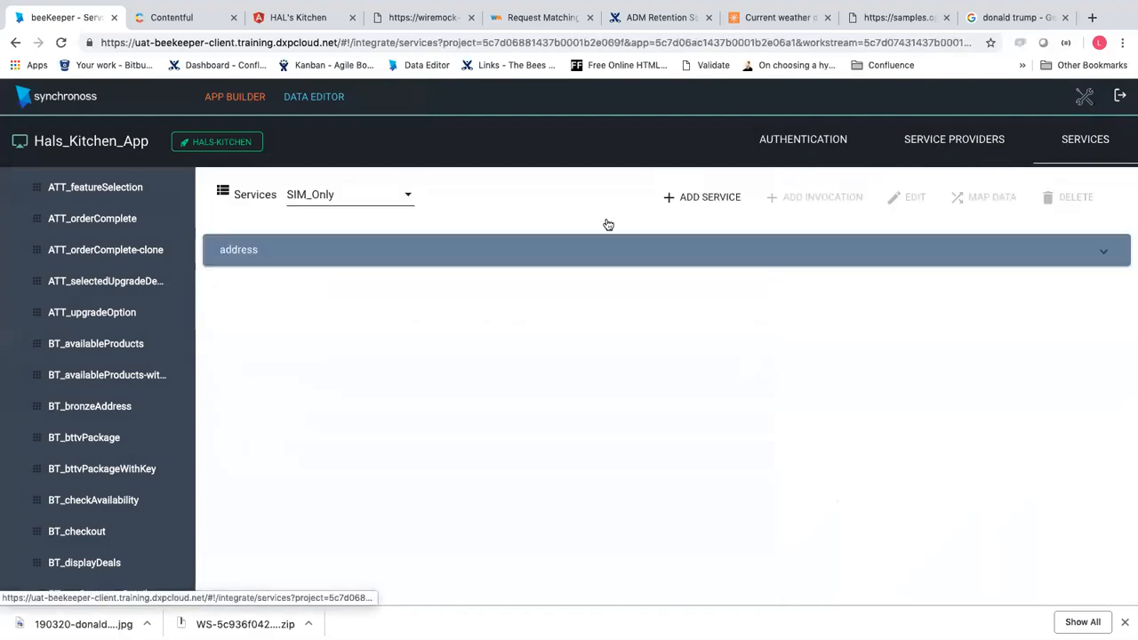
pyautogui.click(678, 257)
pyautogui.click(1102, 254)
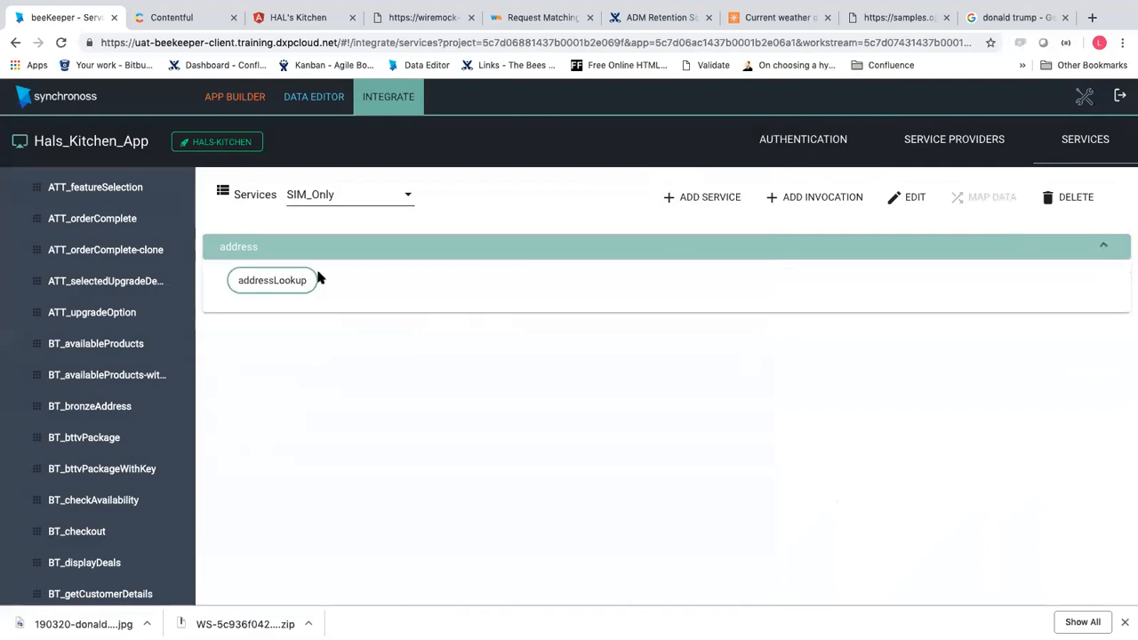
pyautogui.click(253, 283)
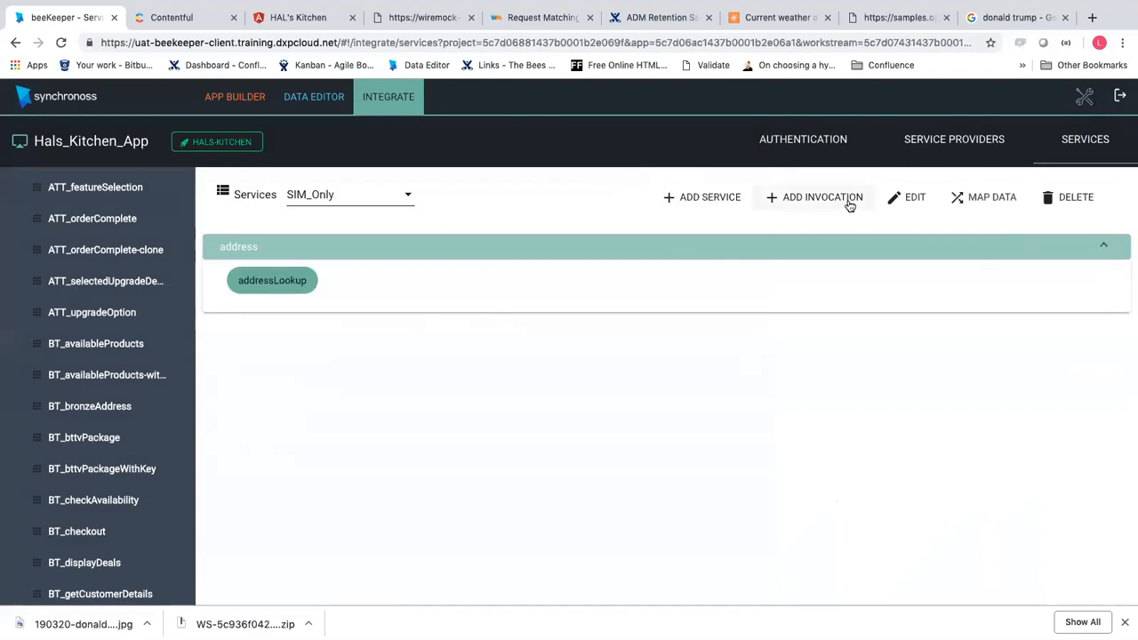
pyautogui.click(889, 203)
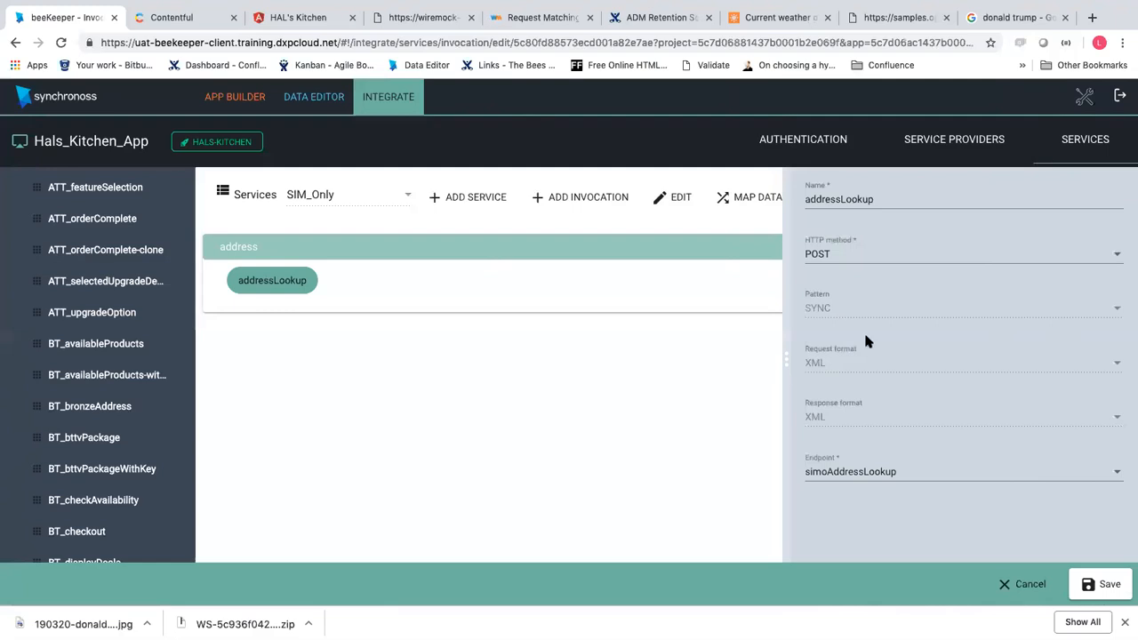
pyautogui.click(1030, 587)
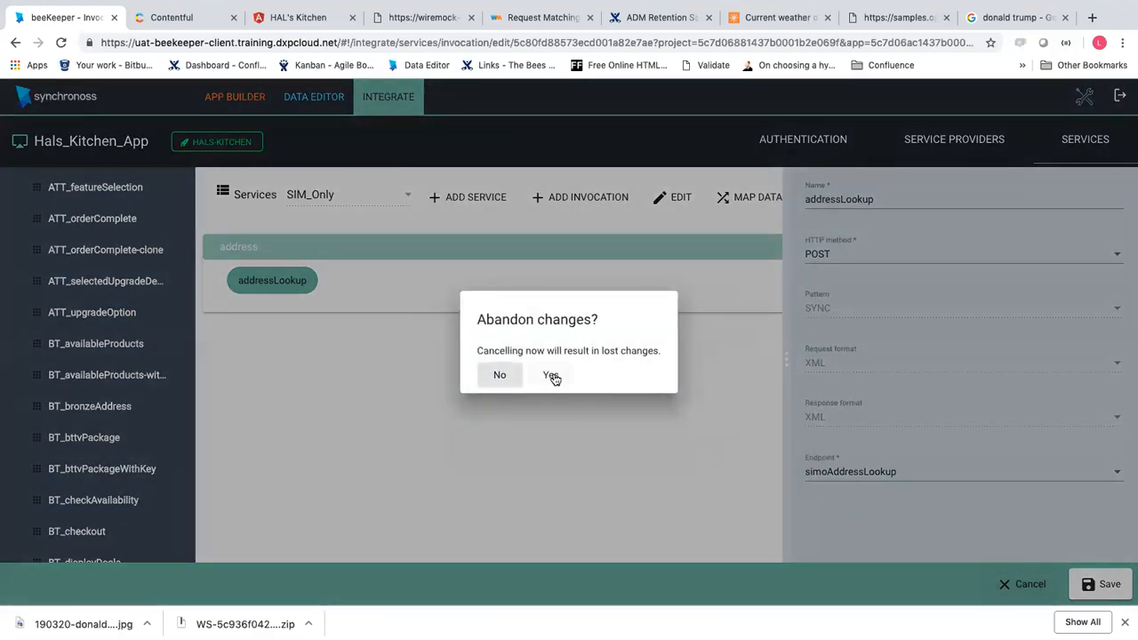
pyautogui.click(551, 375)
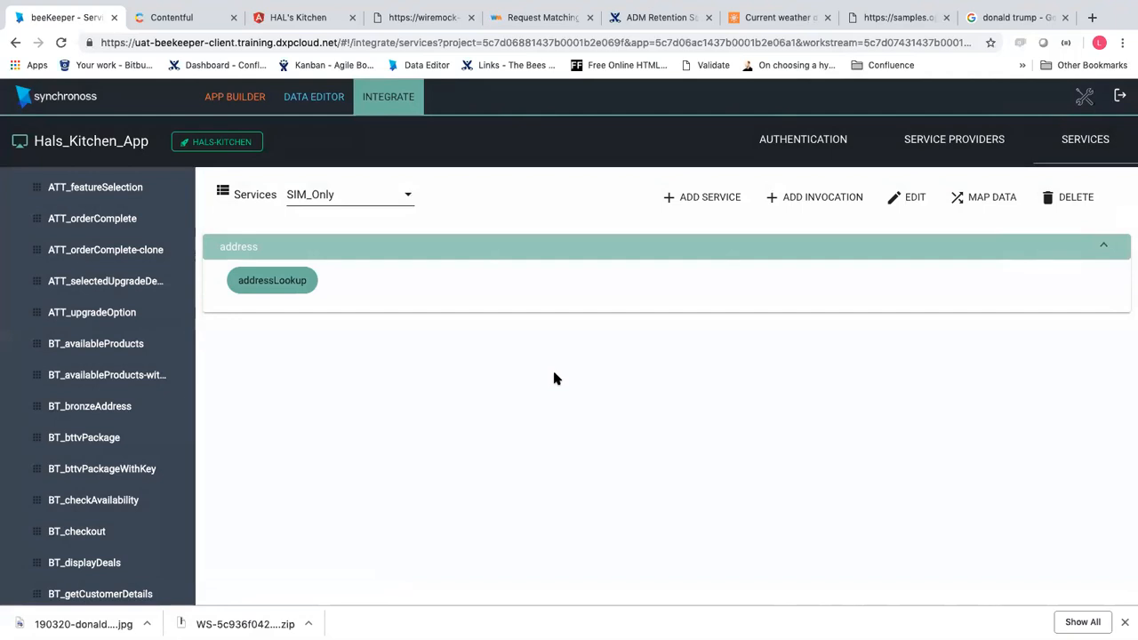
# Open beeKeeper's Authentication endpoints page, then view WireMock's Request Matching documentation
pyautogui.click(825, 139)
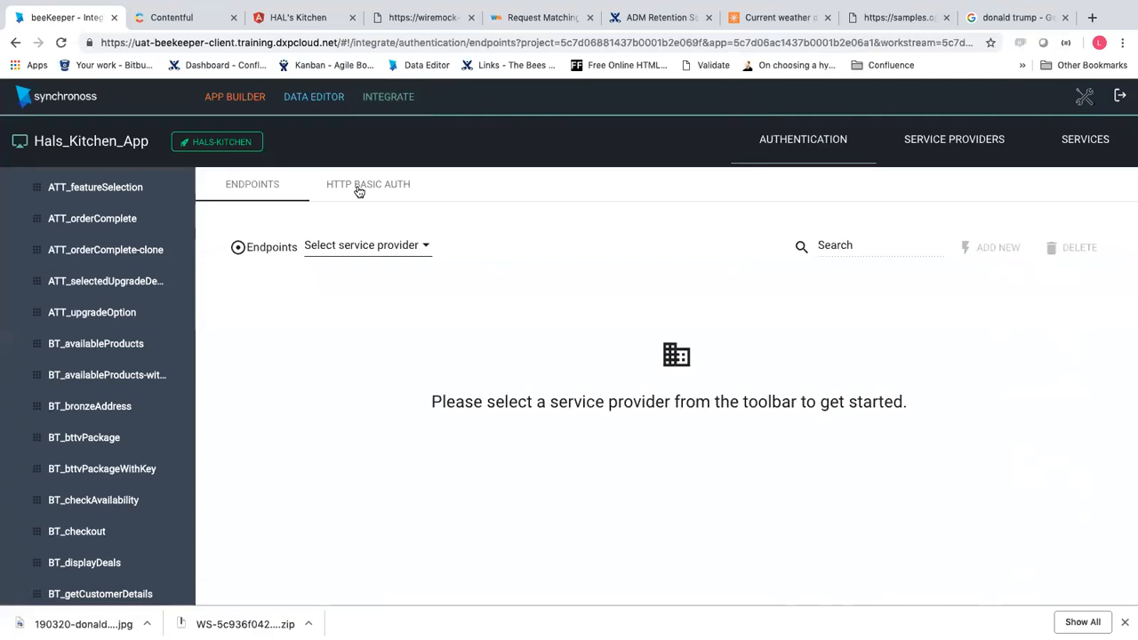
pyautogui.click(541, 18)
pyautogui.scroll(5, 442, 207)
pyautogui.scroll(-2, 426, 235)
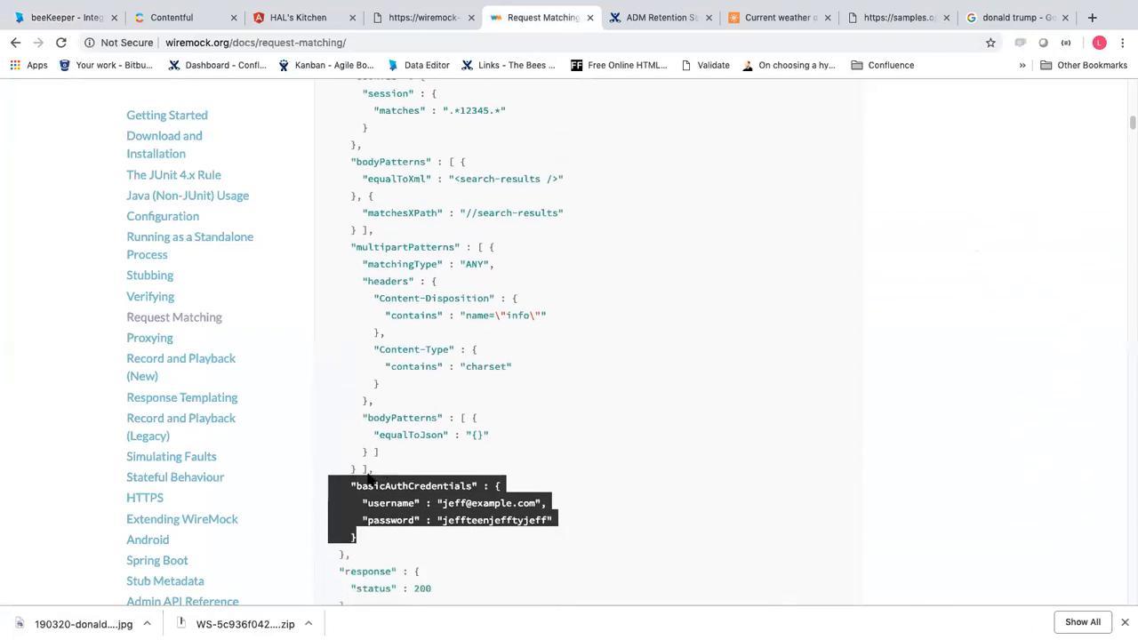
# Review WireMock's stub request-matching JSON example, including its basicAuthCredentials section
pyautogui.click(378, 445)
pyautogui.scroll(5, 378, 444)
pyautogui.scroll(-1, 378, 442)
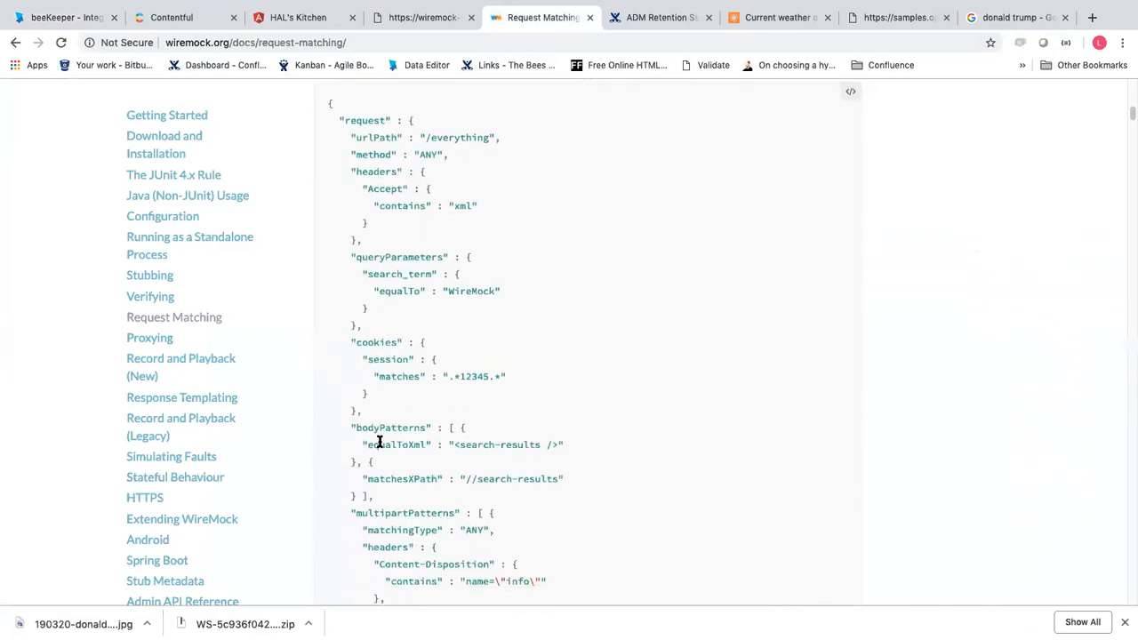
pyautogui.scroll(-2, 379, 441)
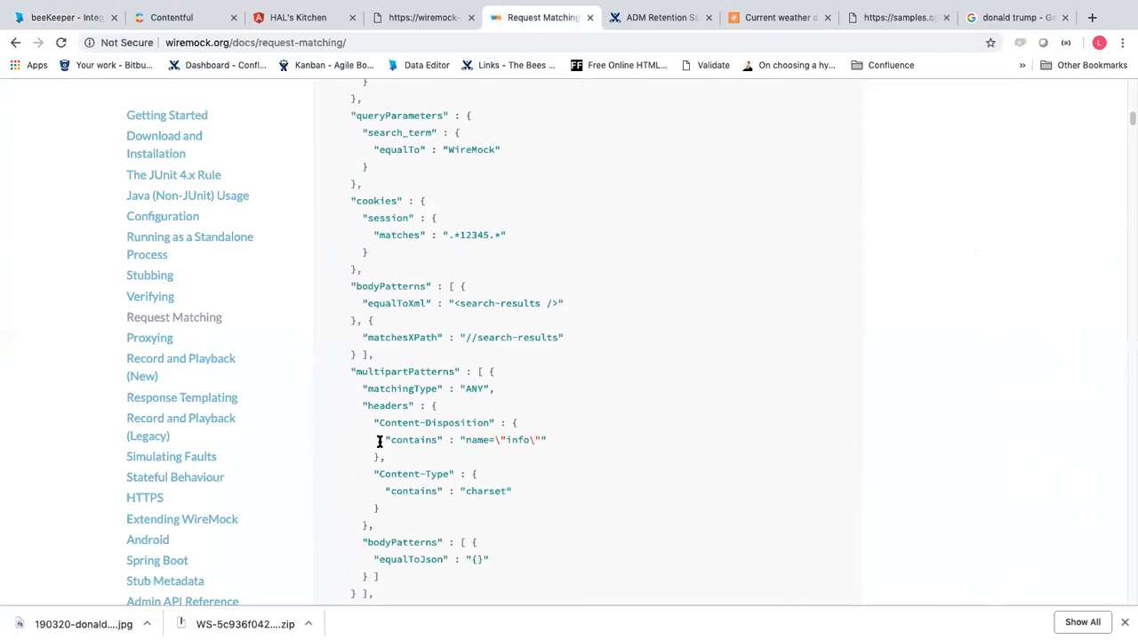
# Back in beeKeeper, show the HTTP Basic Auth page and page through the project carousel
pyautogui.click(88, 17)
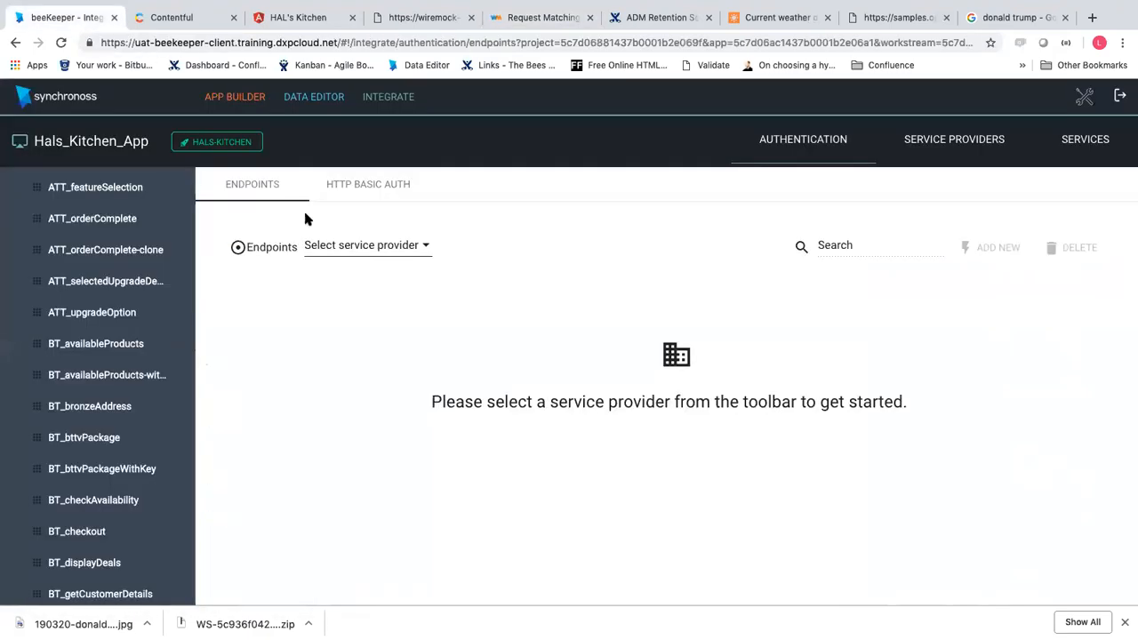
pyautogui.click(388, 192)
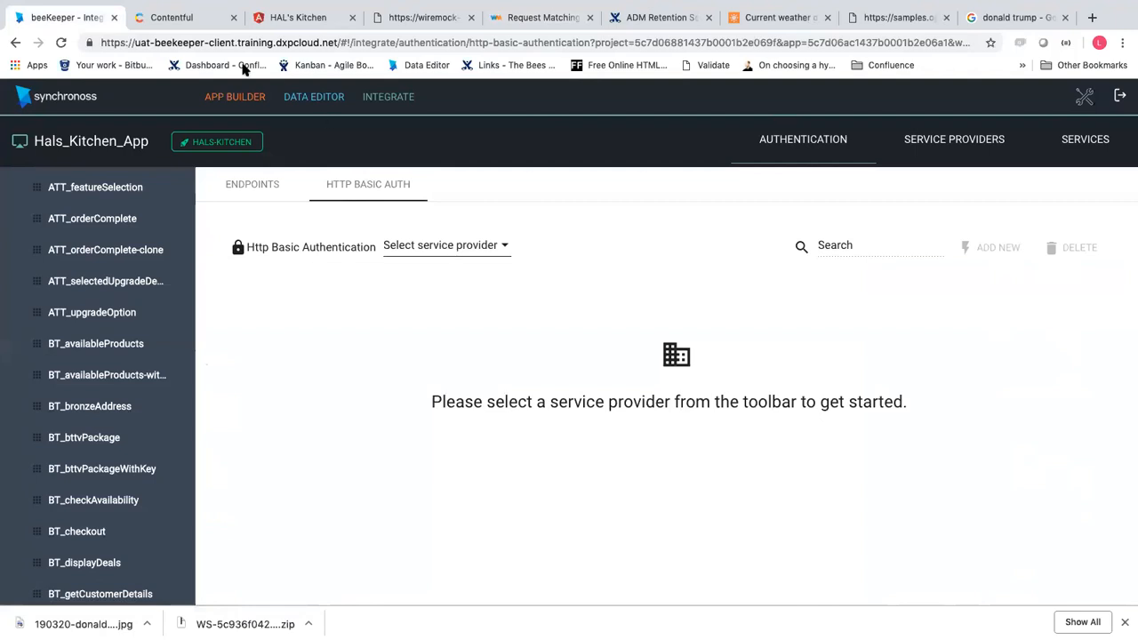
pyautogui.scroll(5, 127, 274)
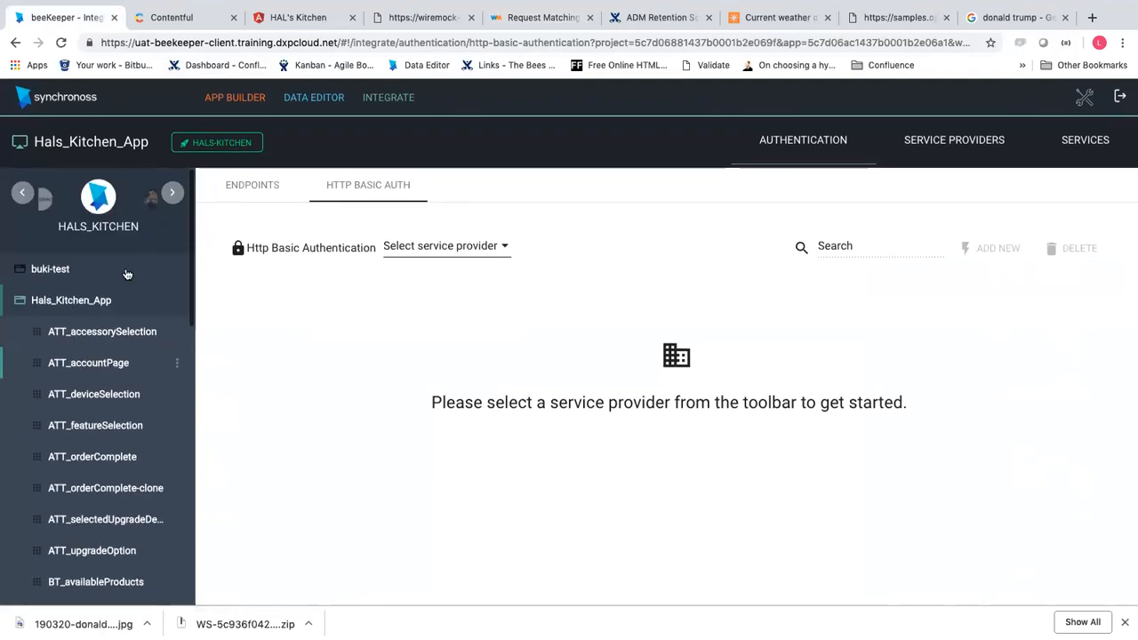
pyautogui.click(173, 193)
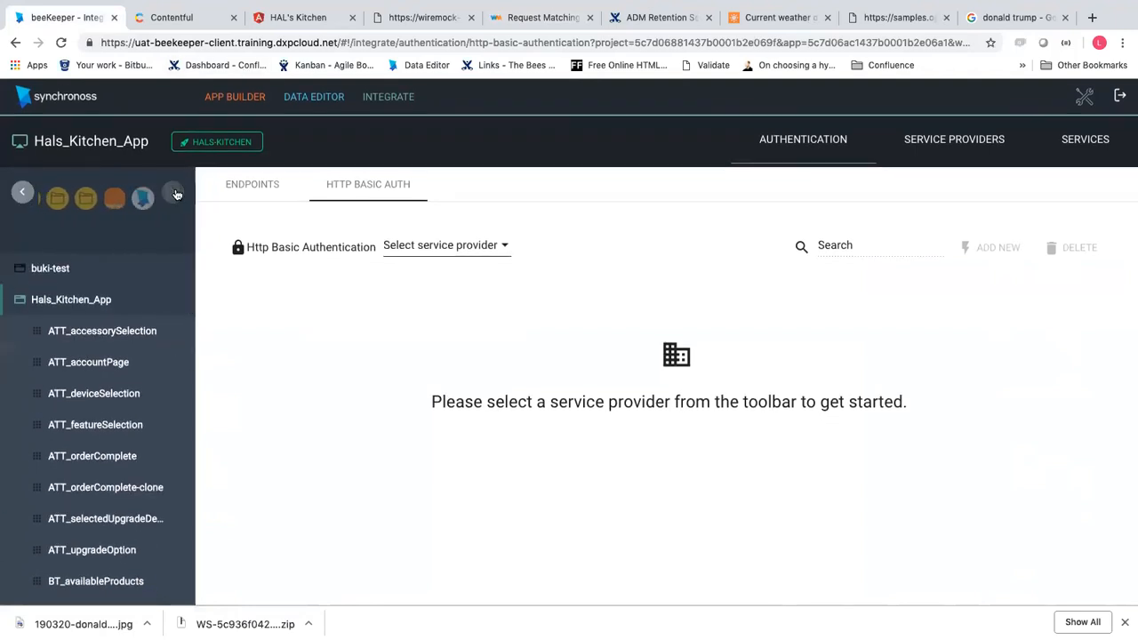
# Open WeatherApp in the DXPTRAINING project, then view WireMock's admin mappings page
pyautogui.click(79, 204)
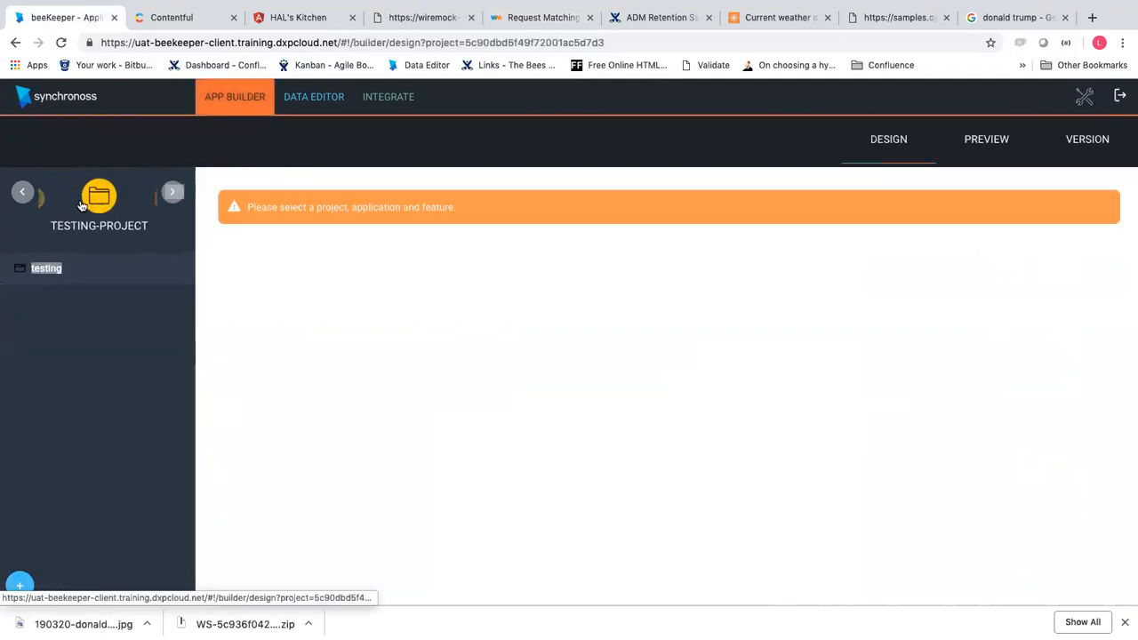
pyautogui.click(150, 201)
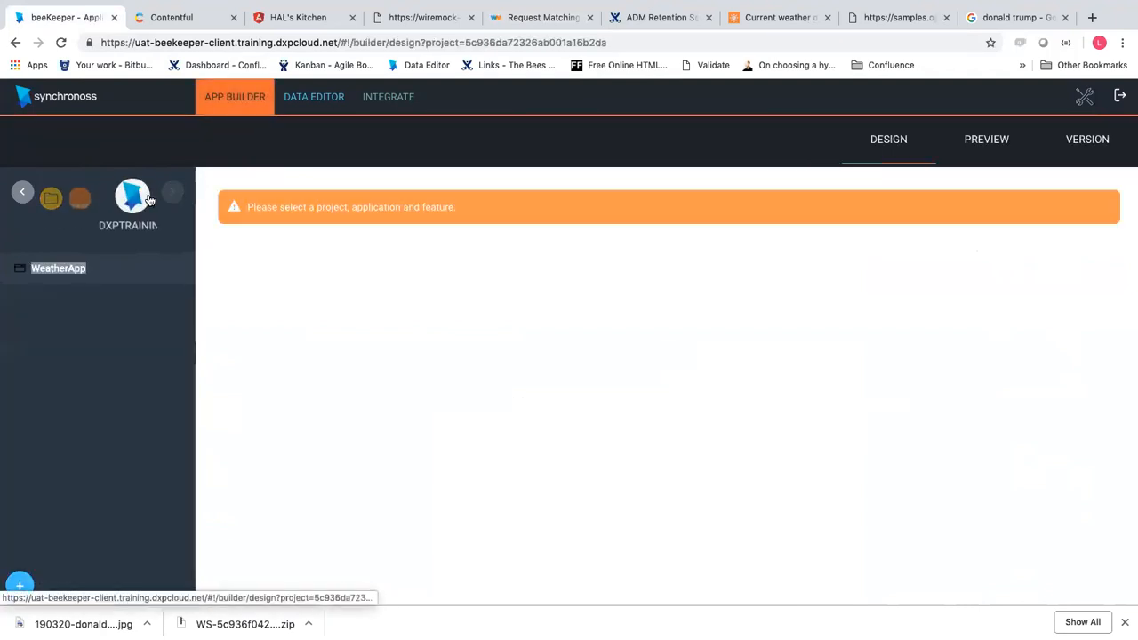
pyautogui.click(59, 268)
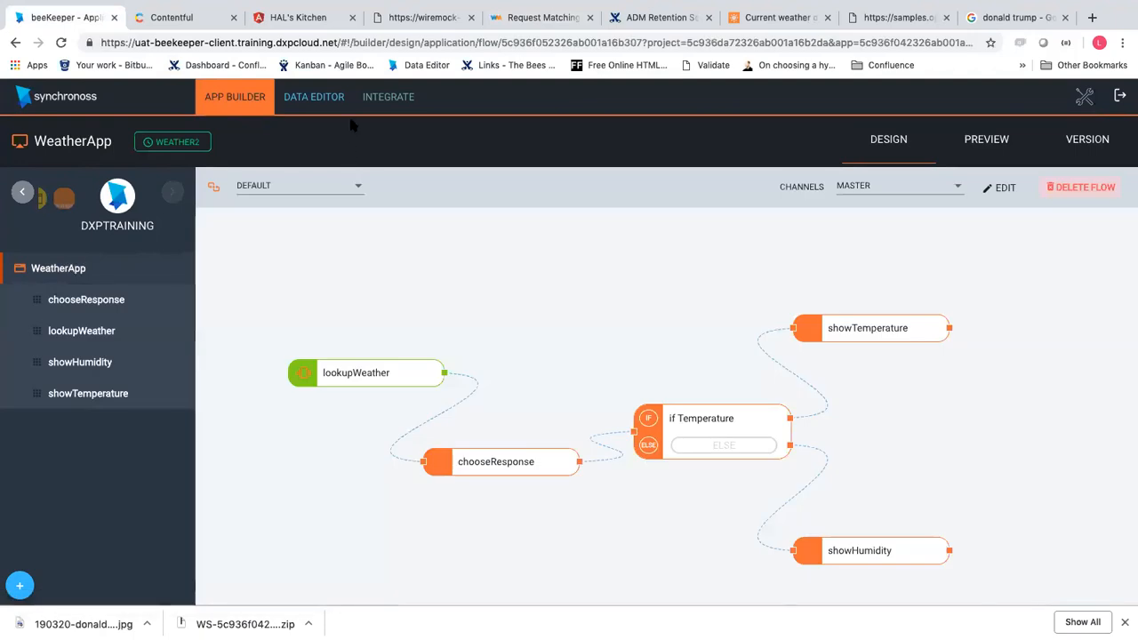
pyautogui.click(398, 16)
pyautogui.scroll(-10, 382, 306)
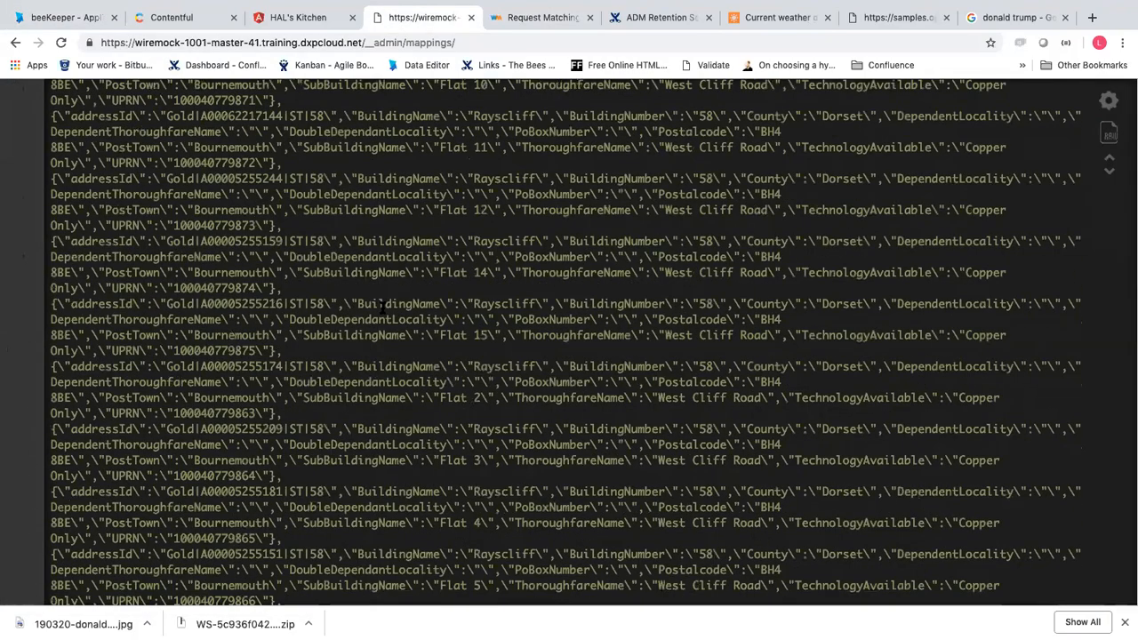
# Select the weatherLookup mapping's basicAuthCredentials block (lines 11–14), then return to beeKeeper
pyautogui.scroll(15, 382, 306)
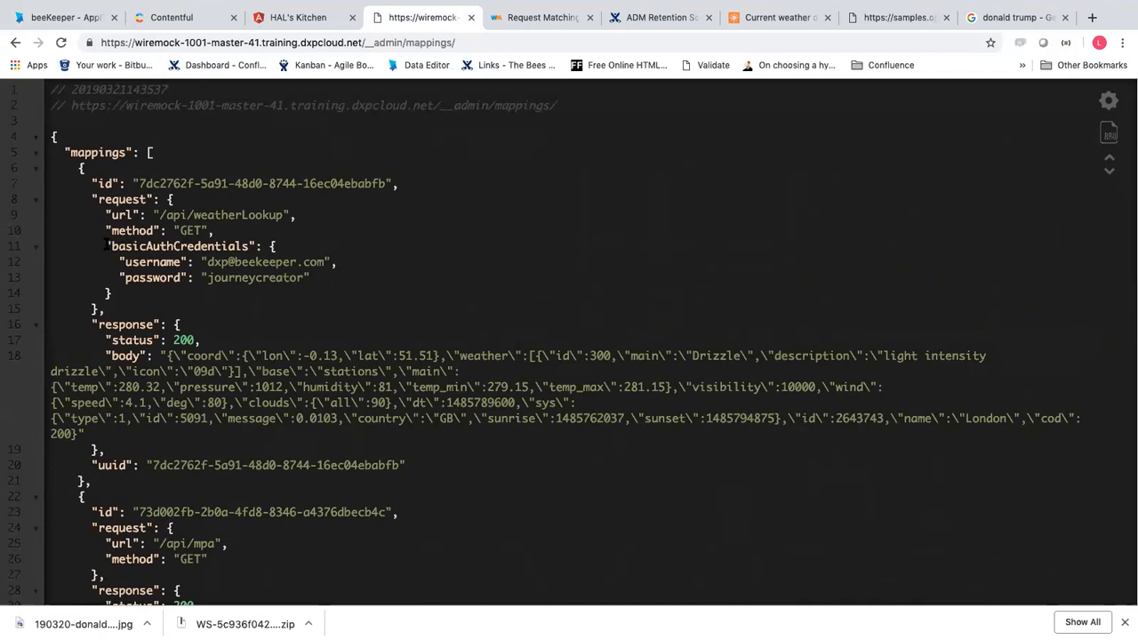
pyautogui.moveTo(107, 247); pyautogui.dragTo(219, 289)
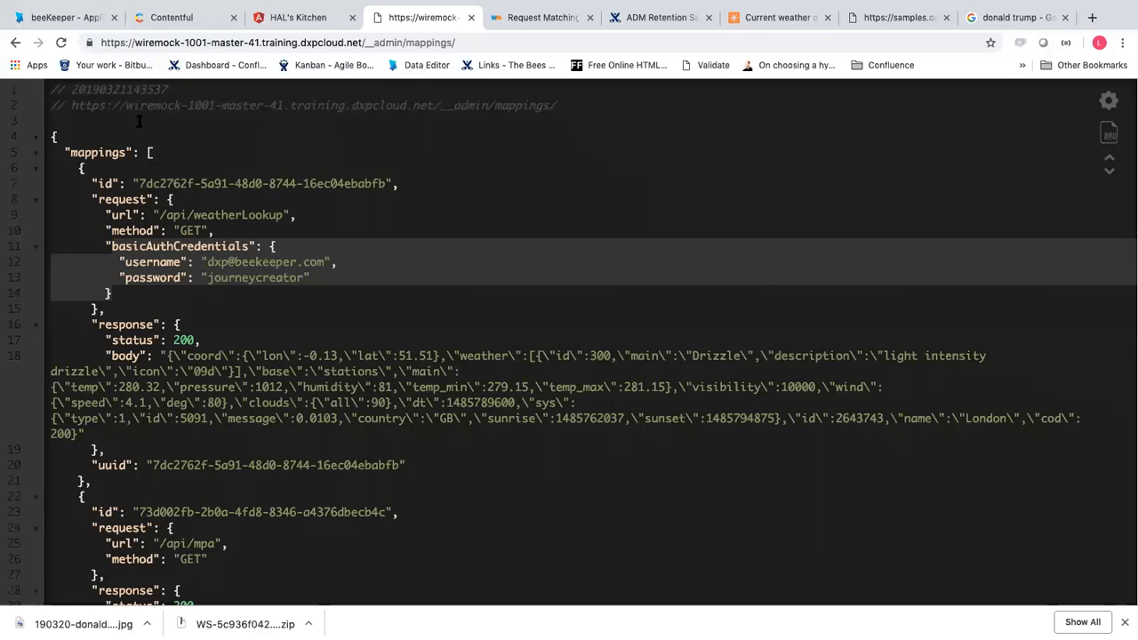
pyautogui.click(89, 18)
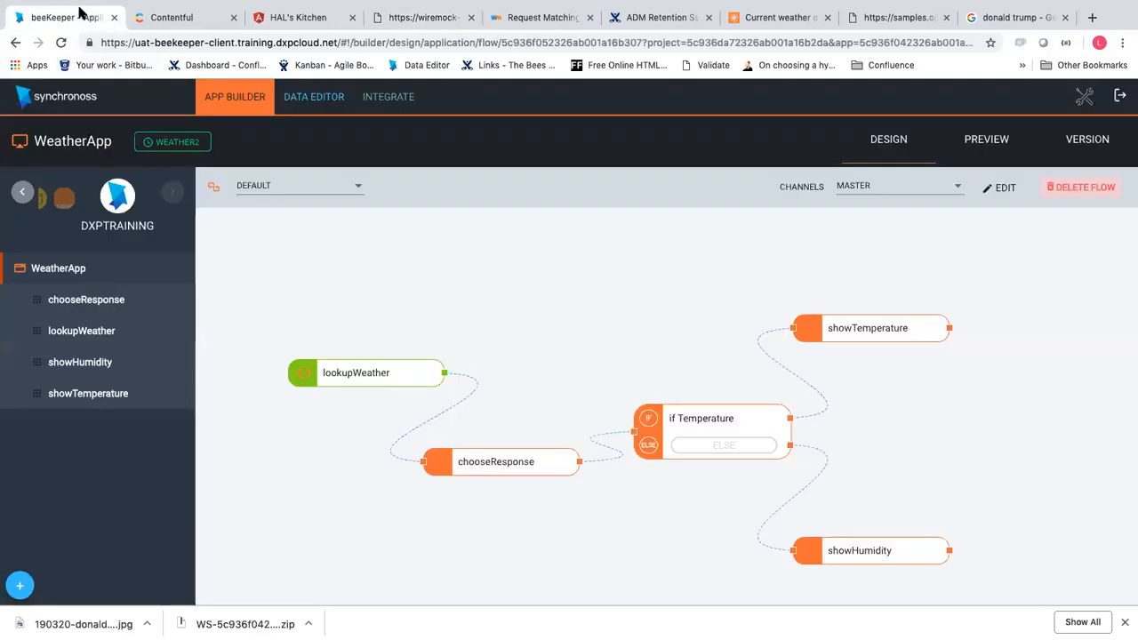
# Start a new HTTP basic auth credential for WeatherApp's OpenWeatherMap provider
pyautogui.click(387, 97)
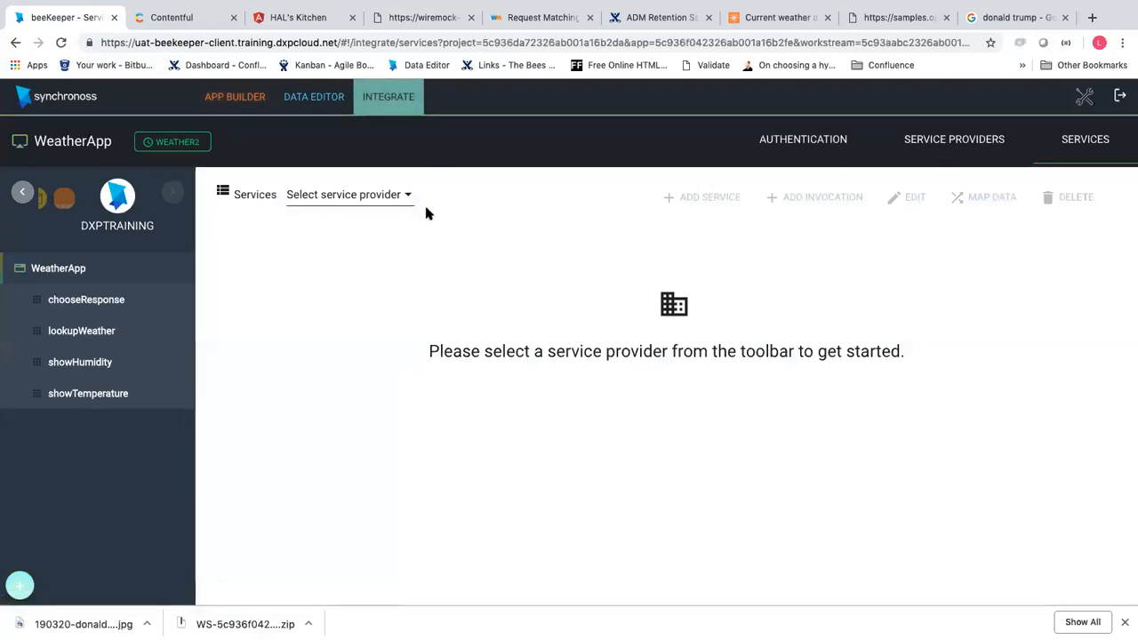
pyautogui.click(805, 151)
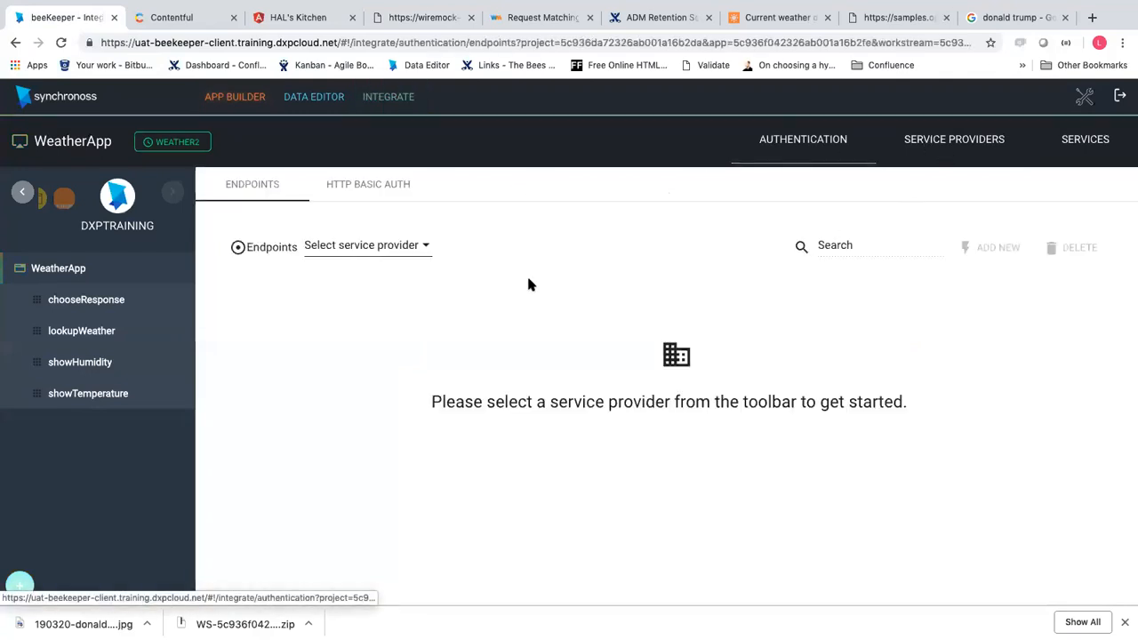
pyautogui.click(404, 195)
pyautogui.click(484, 246)
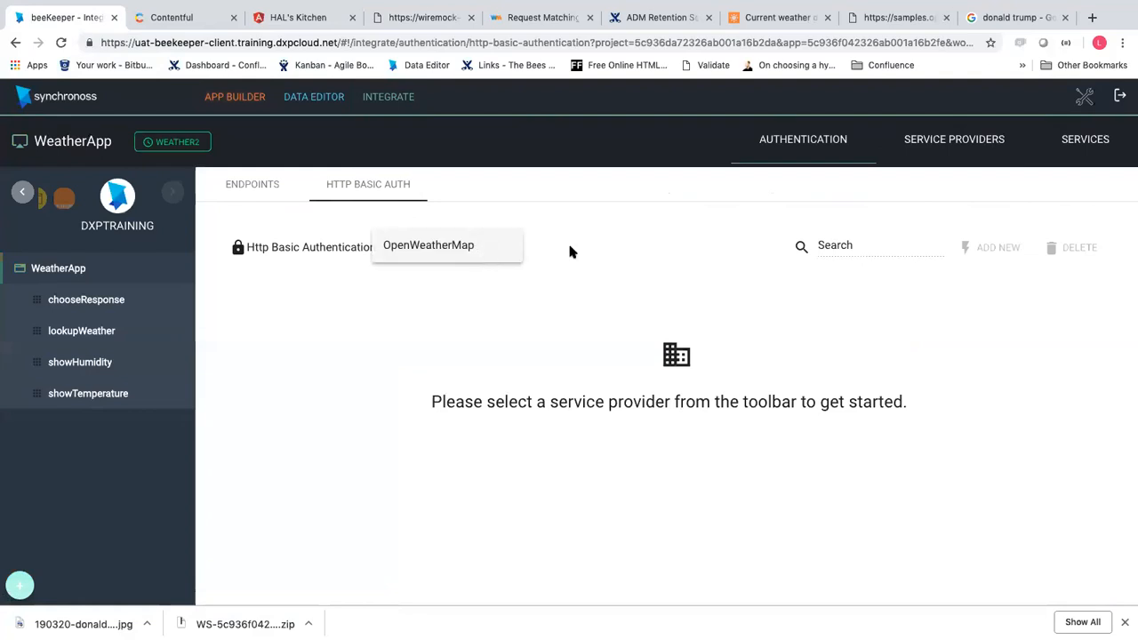
pyautogui.click(483, 246)
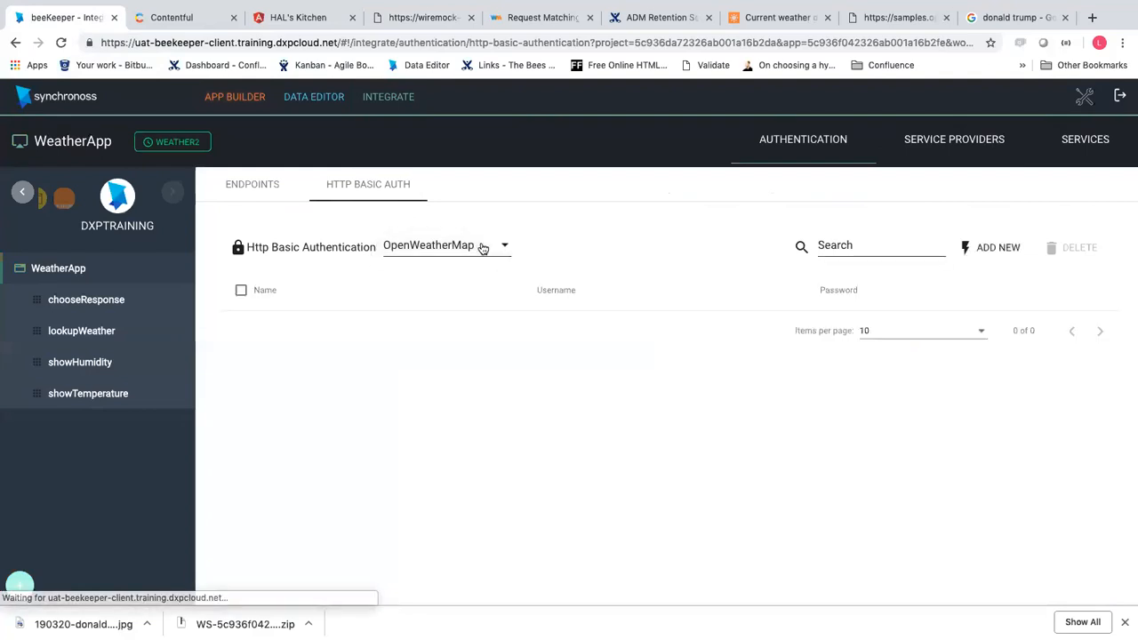
pyautogui.click(971, 258)
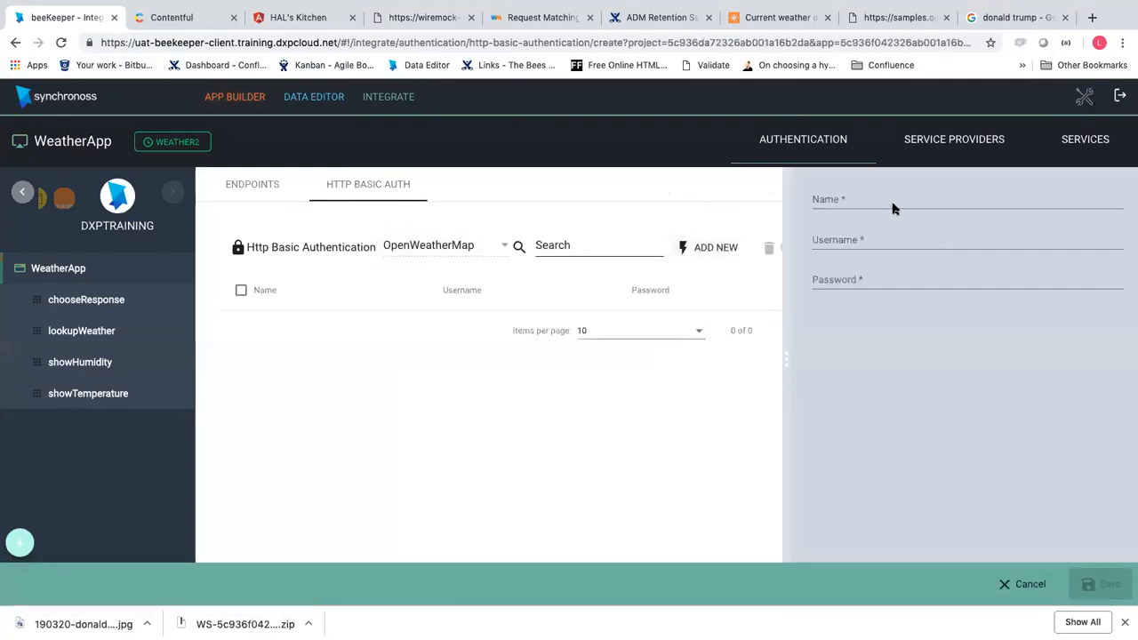
# Name the credential Wiremock and paste in the stub's username from the WireMock mapping
pyautogui.click(890, 200)
pyautogui.write('Wiremock')
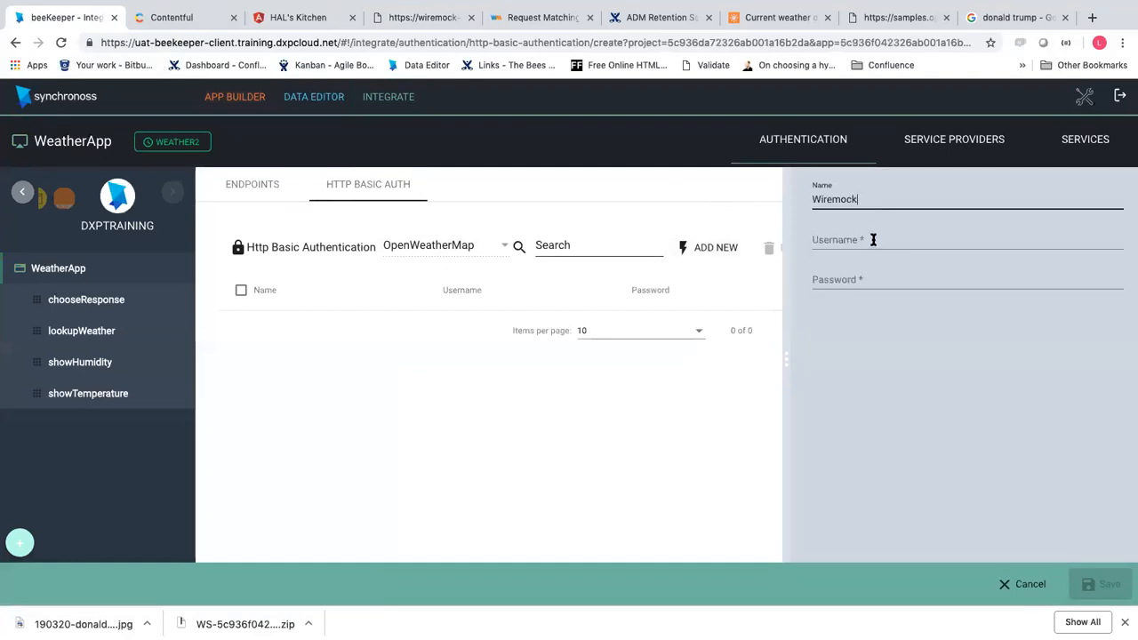
pyautogui.click(873, 240)
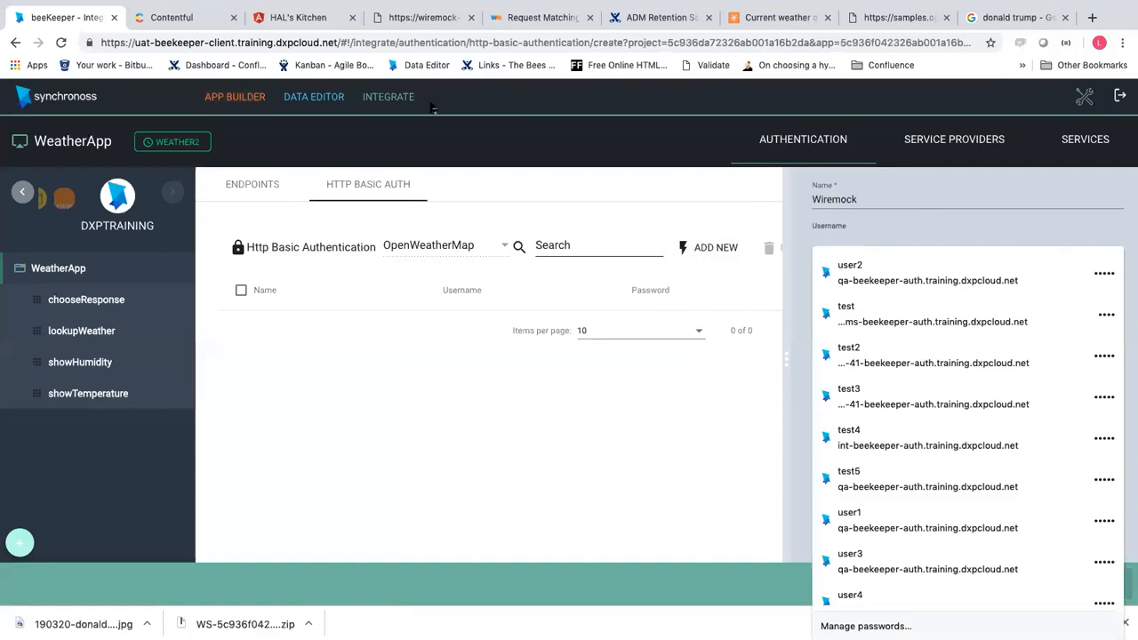
pyautogui.click(399, 17)
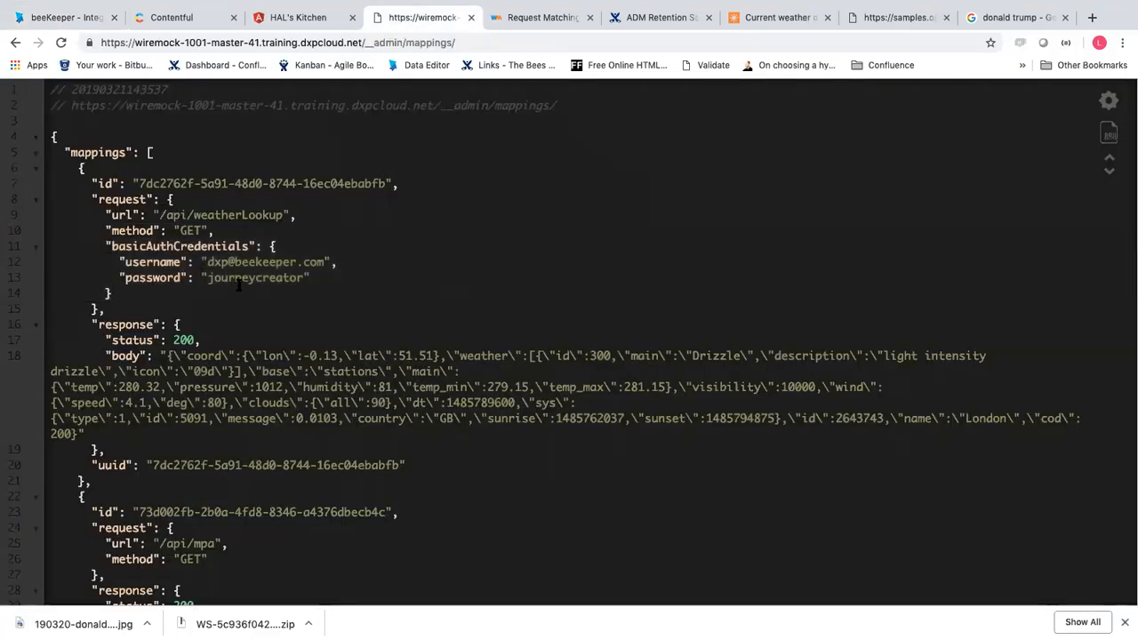
pyautogui.moveTo(207, 261); pyautogui.dragTo(302, 261)
pyautogui.click(325, 260)
pyautogui.click(252, 261)
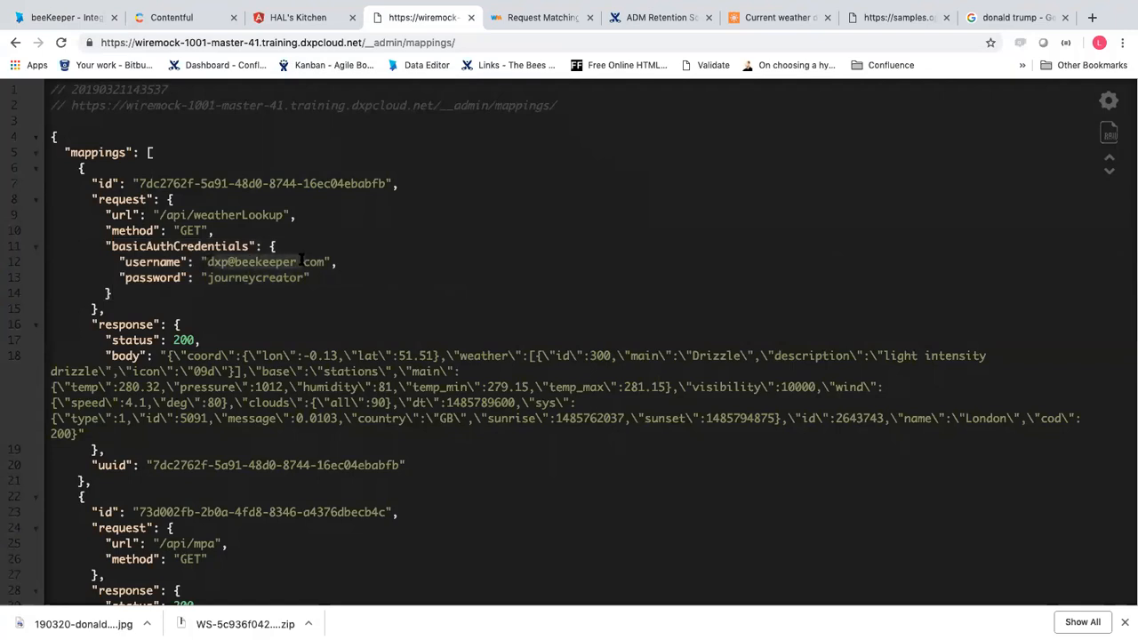
pyautogui.moveTo(205, 262); pyautogui.dragTo(320, 261)
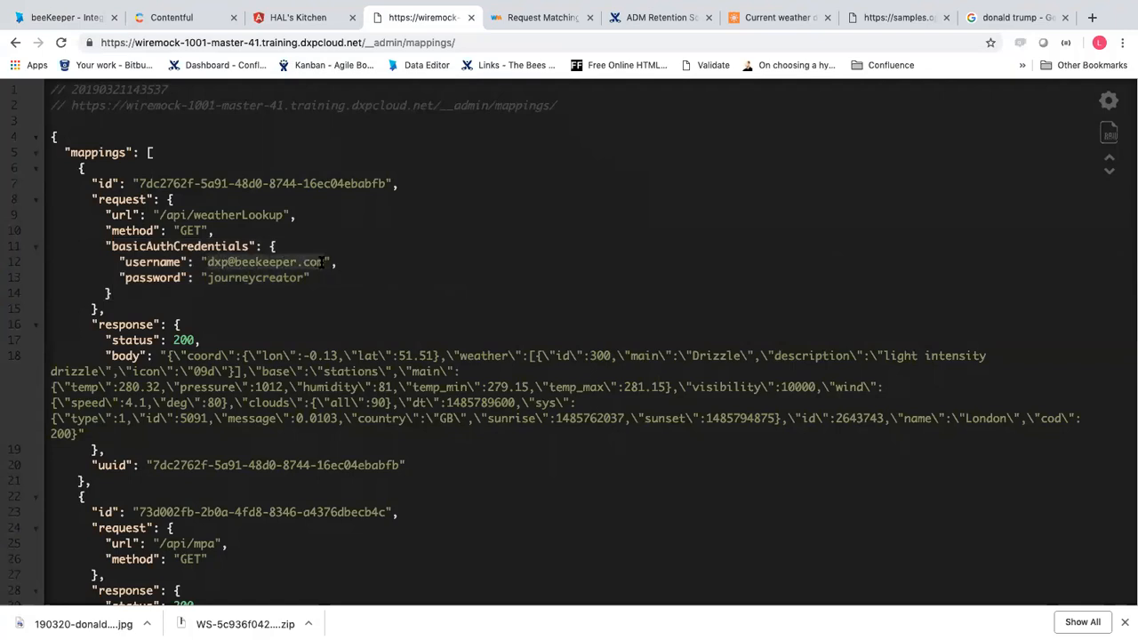
pyautogui.click(62, 17)
pyautogui.click(848, 246)
pyautogui.hotkey('ctrl', 'v')
# Paste the mock password from the WireMock mapping into Password and save the credential
pyautogui.click(856, 277)
pyautogui.click(871, 18)
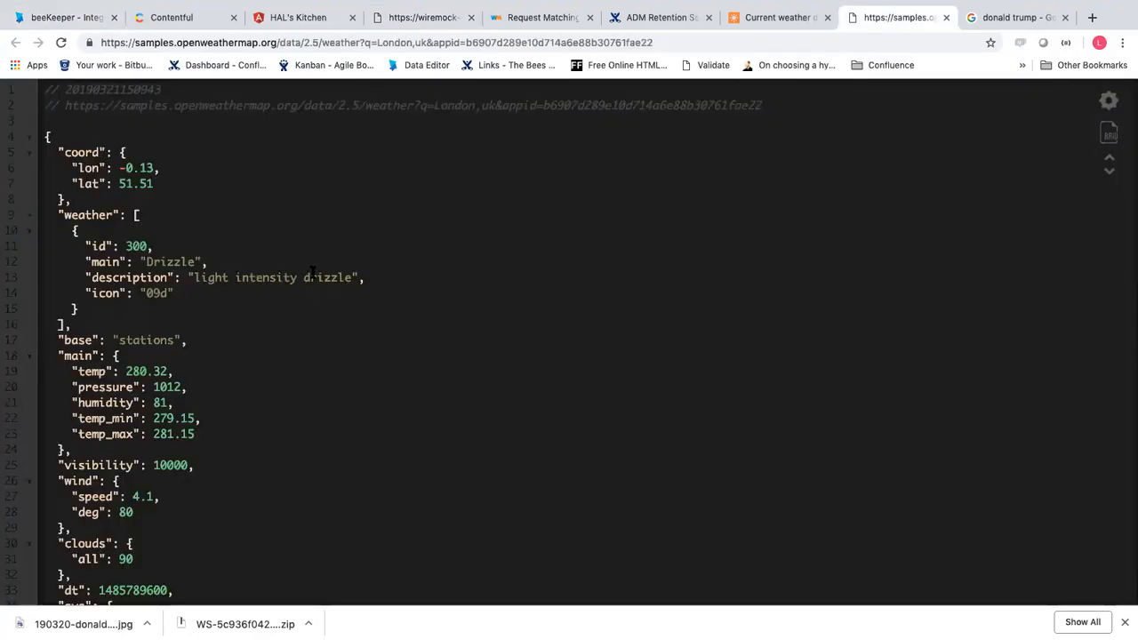
pyautogui.click(398, 25)
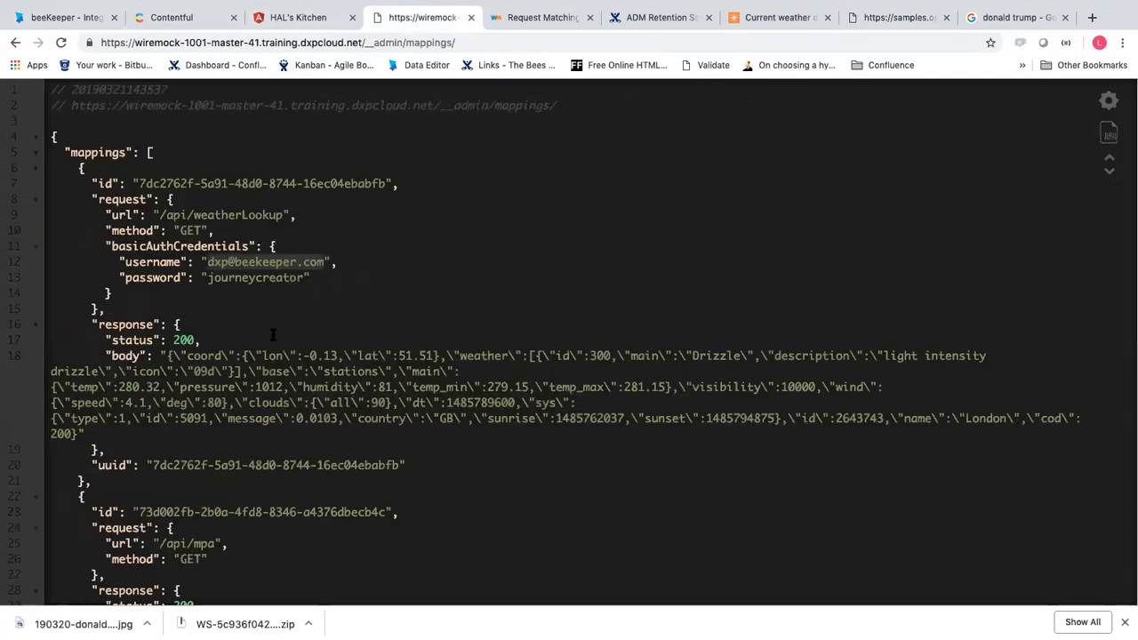
pyautogui.moveTo(302, 279); pyautogui.dragTo(211, 279)
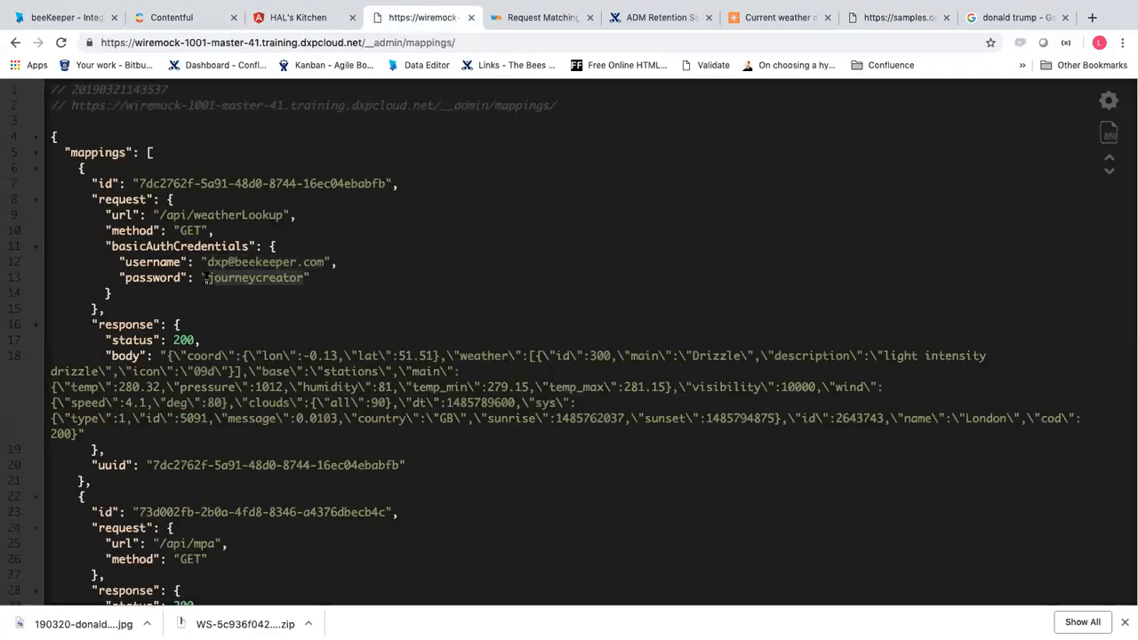
pyautogui.click(84, 20)
pyautogui.click(851, 298)
pyautogui.hotkey('ctrl', 'v')
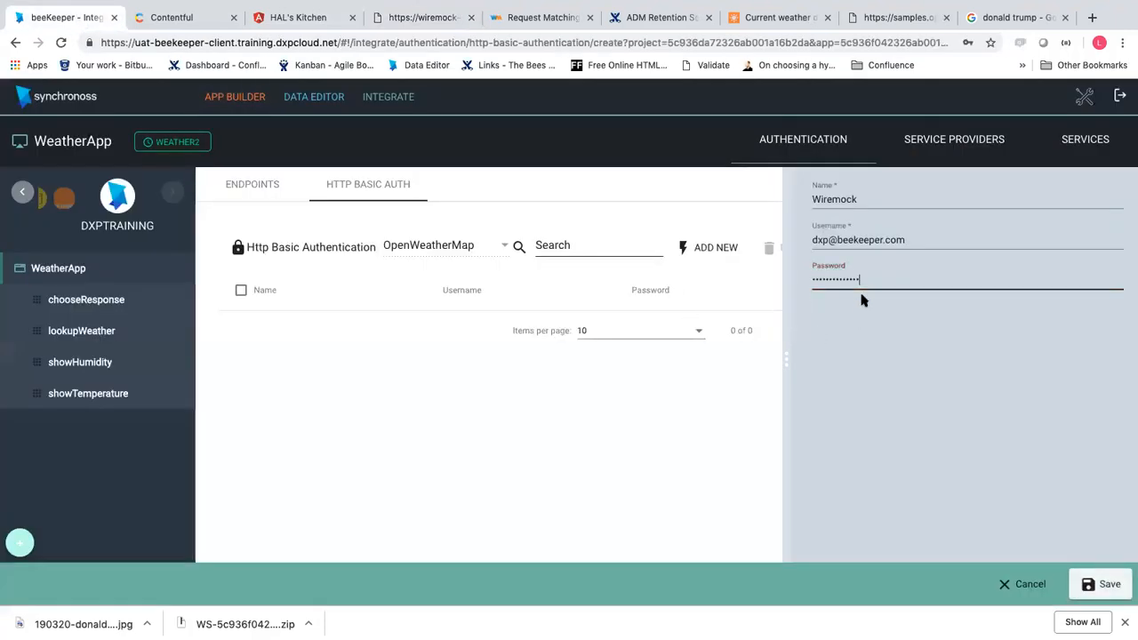
pyautogui.click(1100, 584)
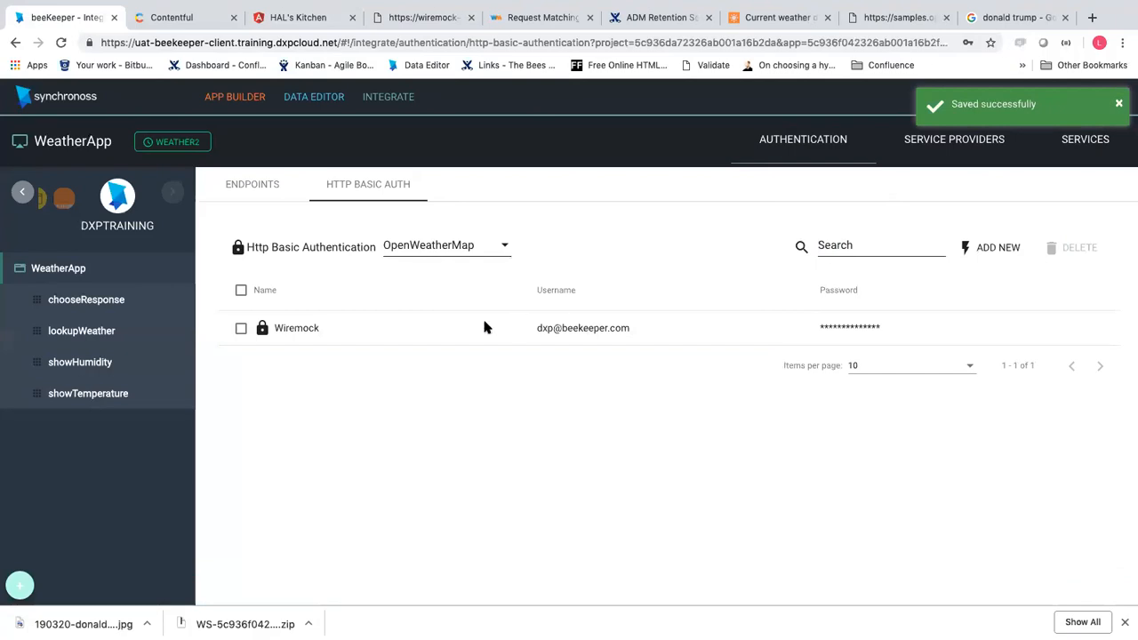
# Start adding a new service to the OpenWeatherMap provider
pyautogui.click(1075, 152)
pyautogui.click(366, 202)
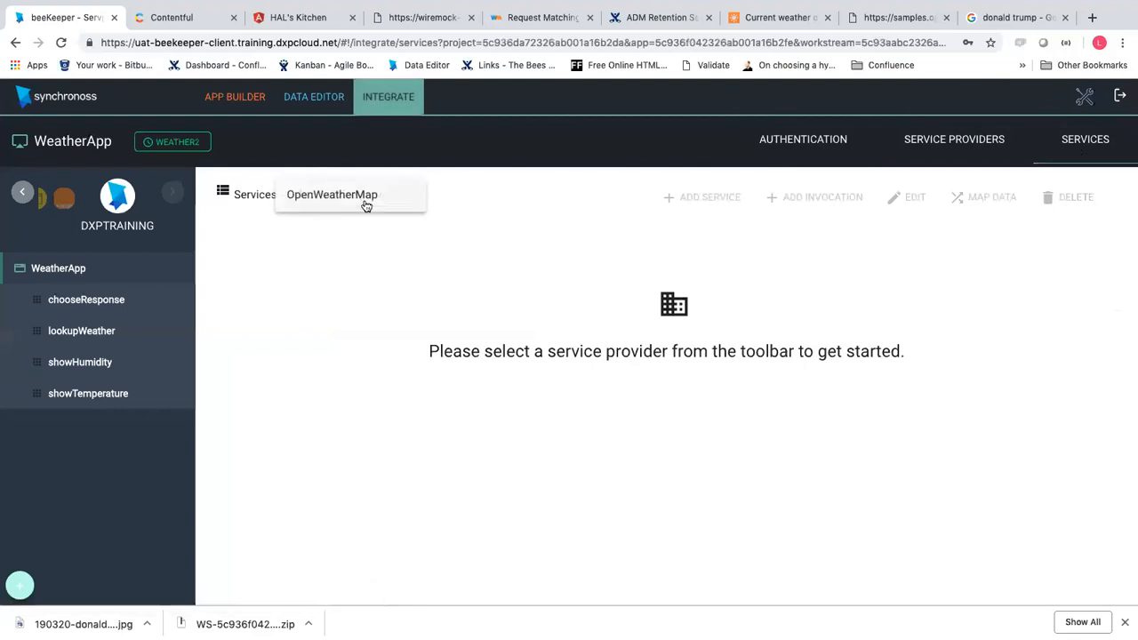
pyautogui.click(365, 203)
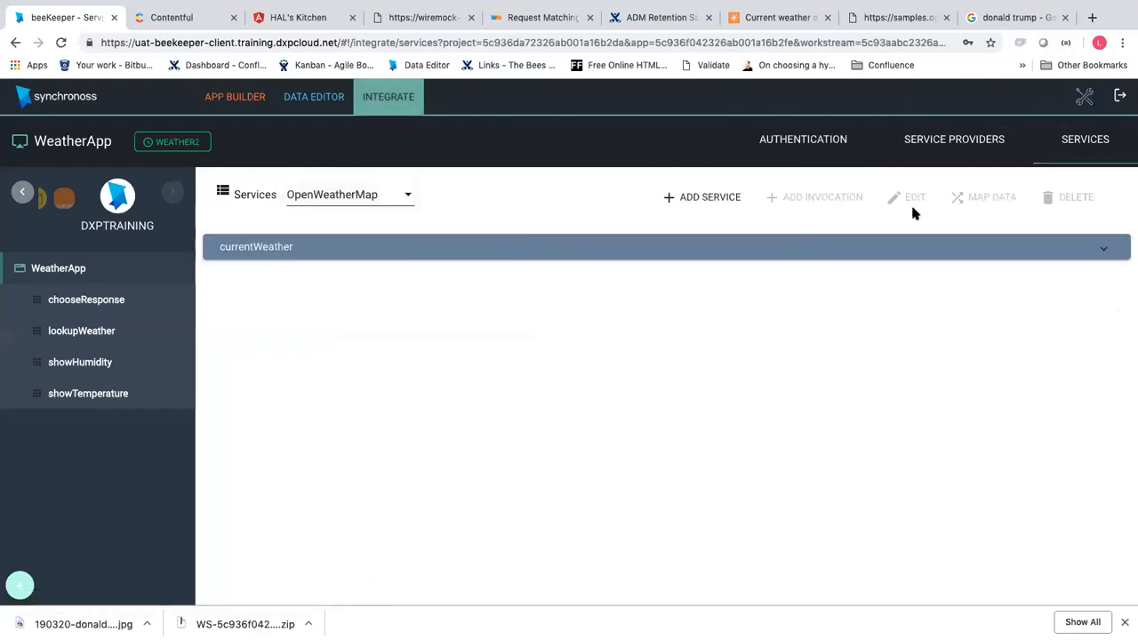
pyautogui.click(693, 202)
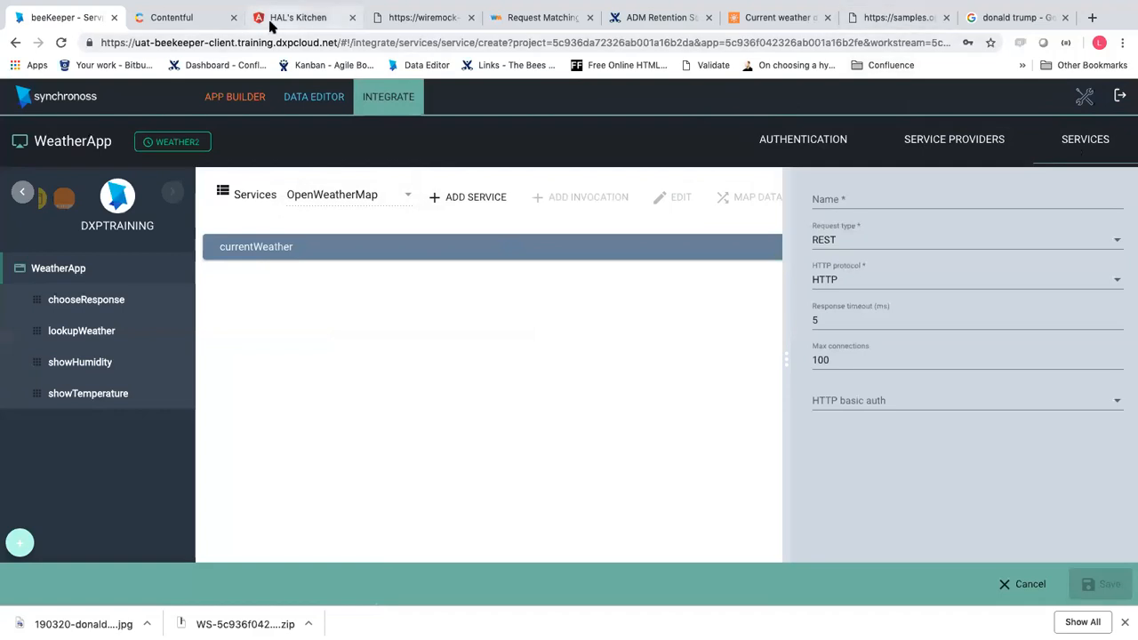
pyautogui.click(427, 29)
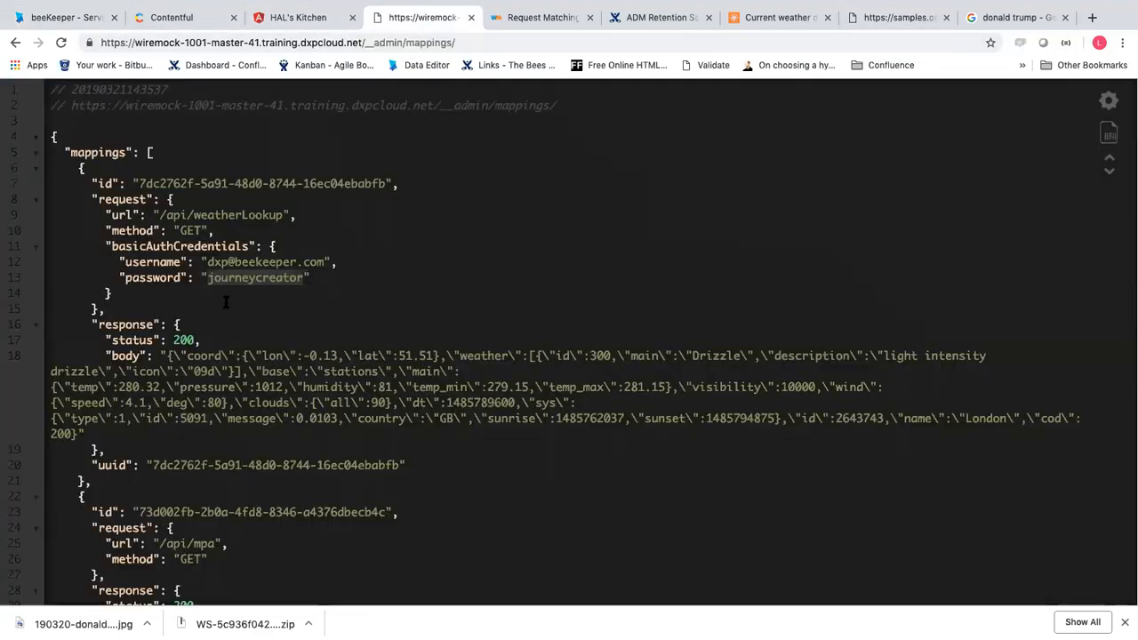
pyautogui.moveTo(169, 355); pyautogui.dragTo(388, 404)
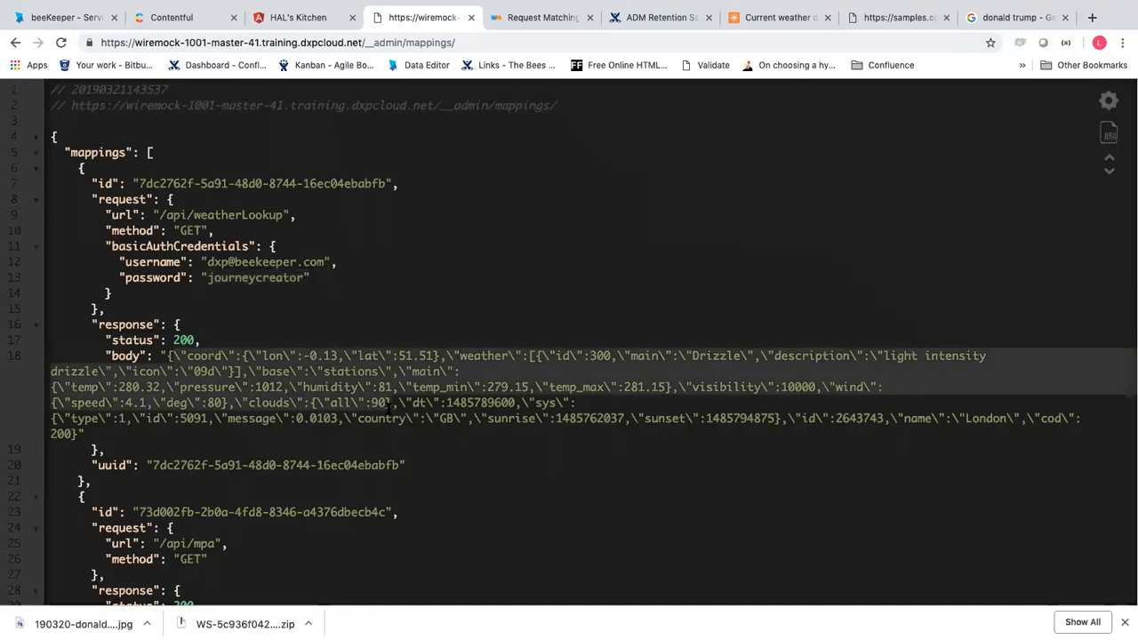
pyautogui.click(92, 19)
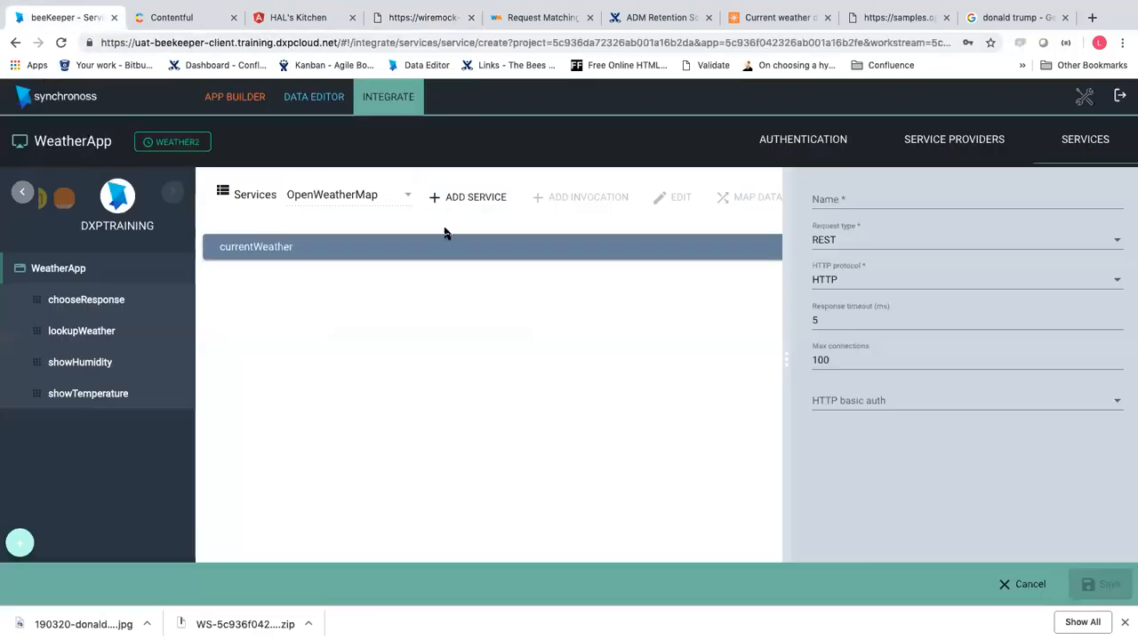
# Name the service getWeather and set its protocol to HTTPS
pyautogui.click(845, 200)
pyautogui.write('getW')
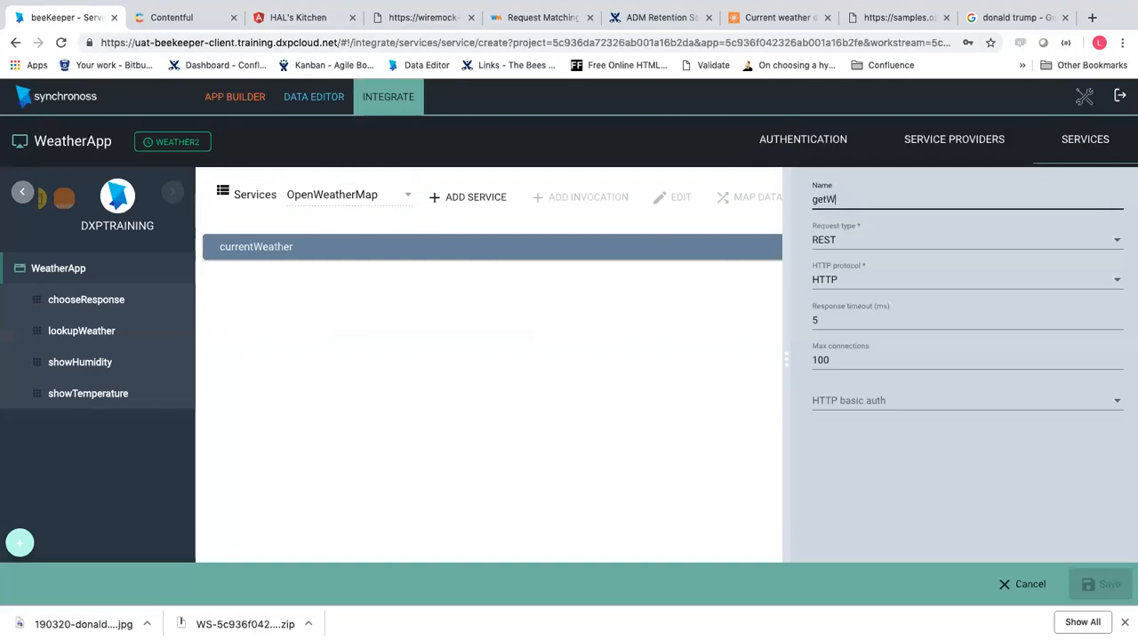
pyautogui.write('eather')
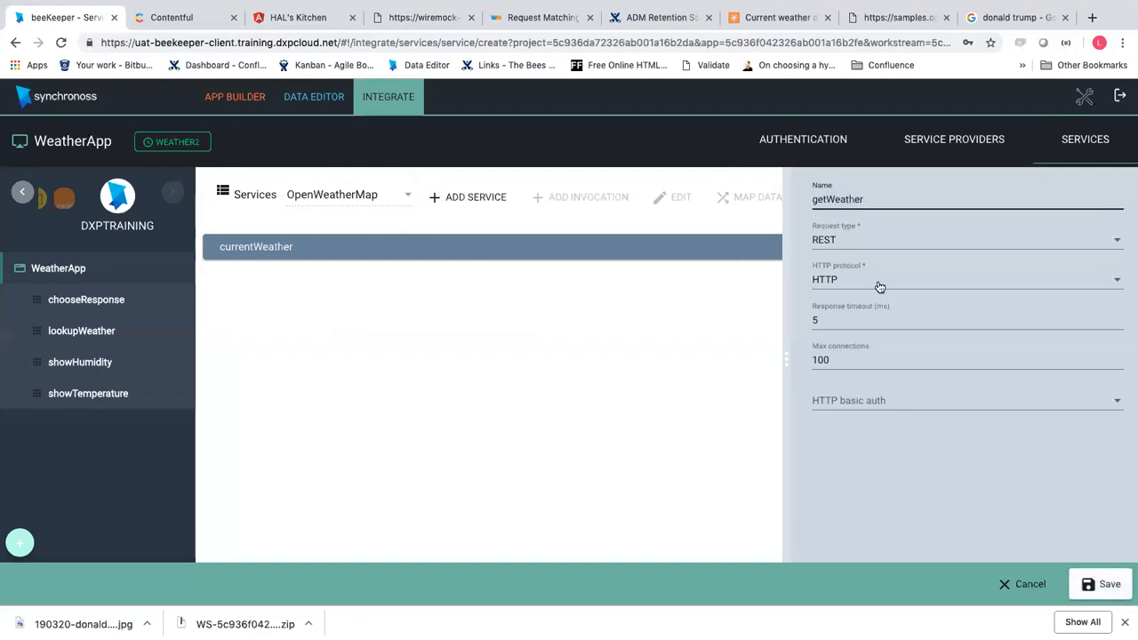
pyautogui.click(223, 19)
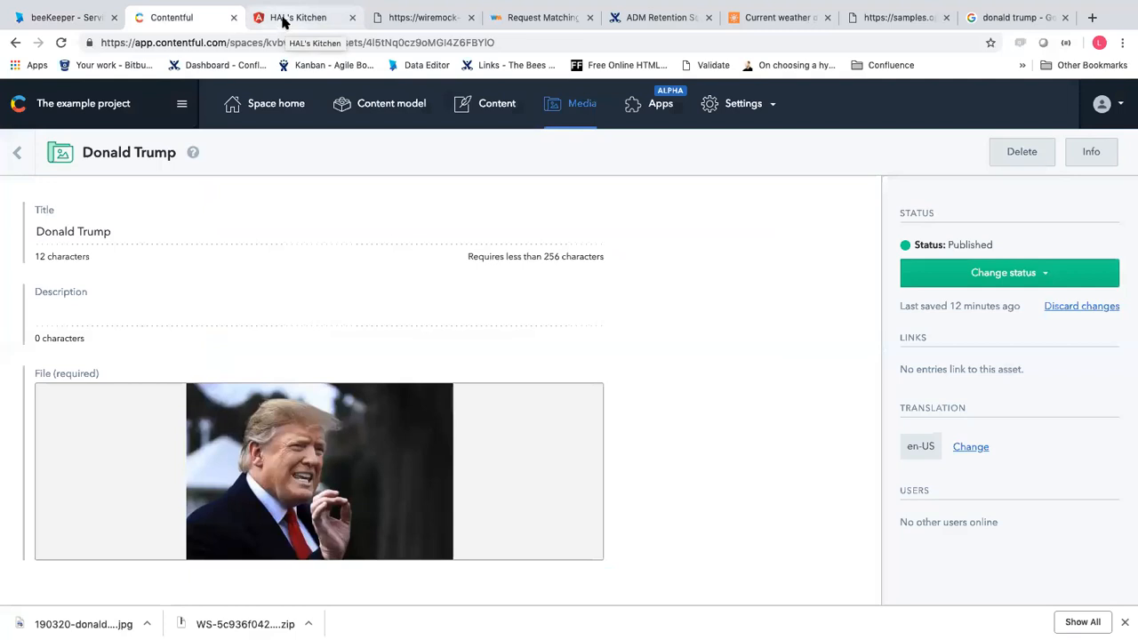
pyautogui.click(53, 18)
pyautogui.click(853, 280)
pyautogui.click(853, 308)
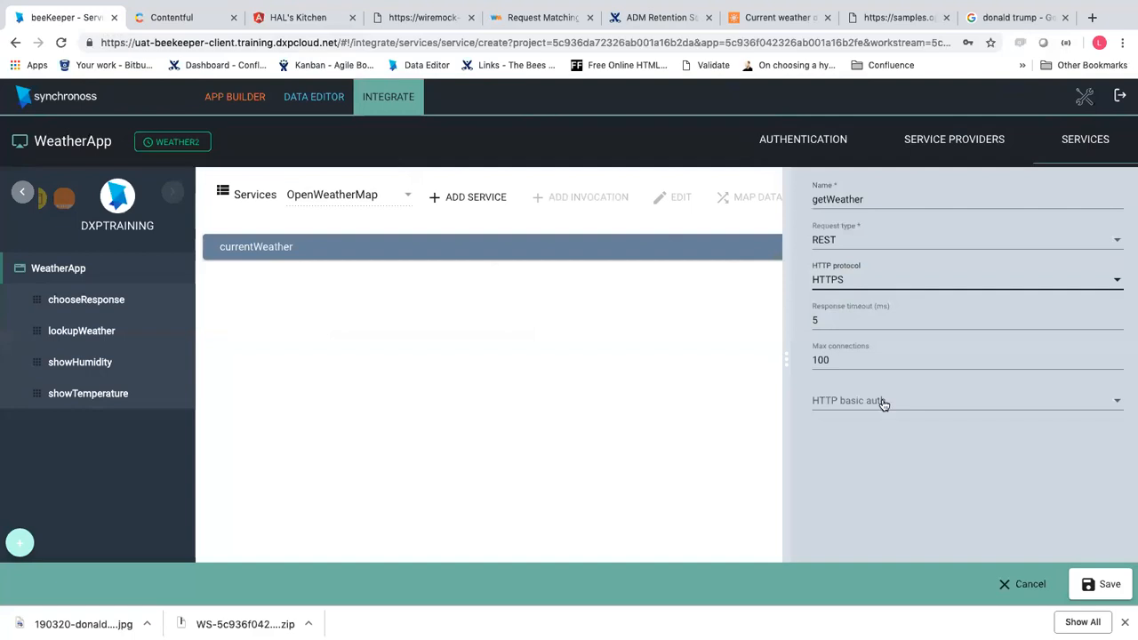
# Attach the Wiremock basic auth credential and save the getWeather service
pyautogui.click(883, 405)
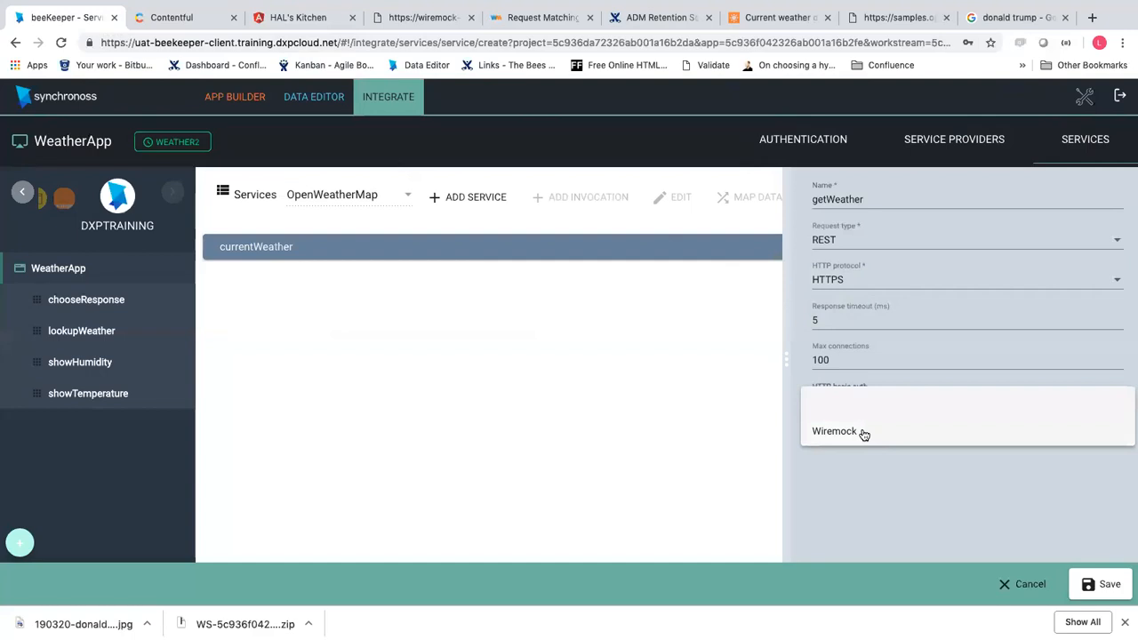
pyautogui.click(863, 434)
pyautogui.click(1096, 585)
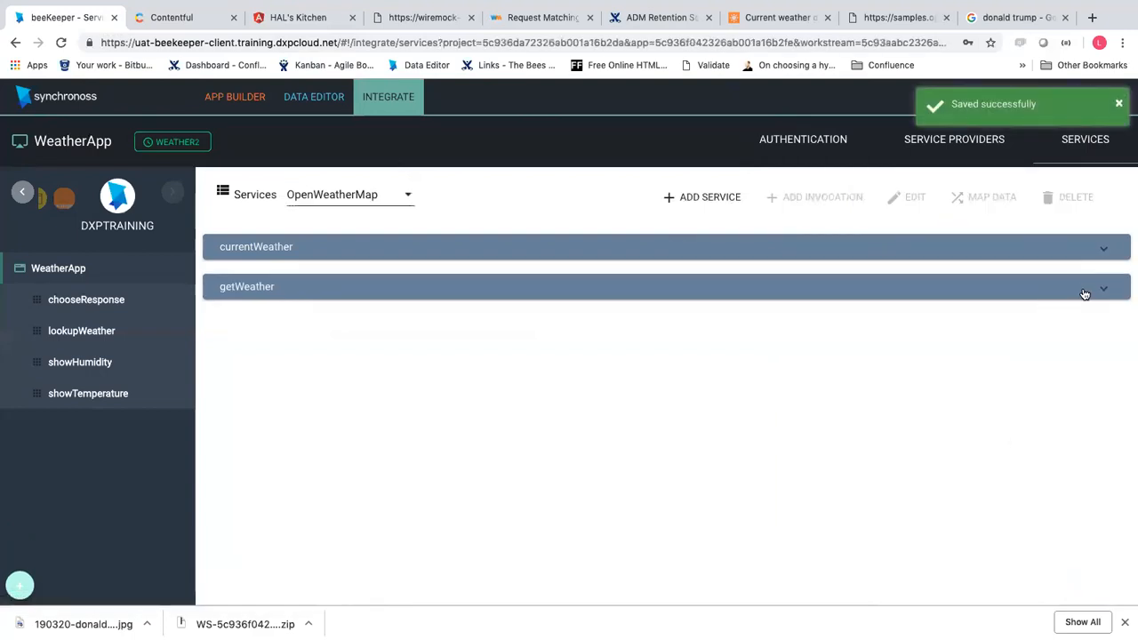
pyautogui.click(1102, 295)
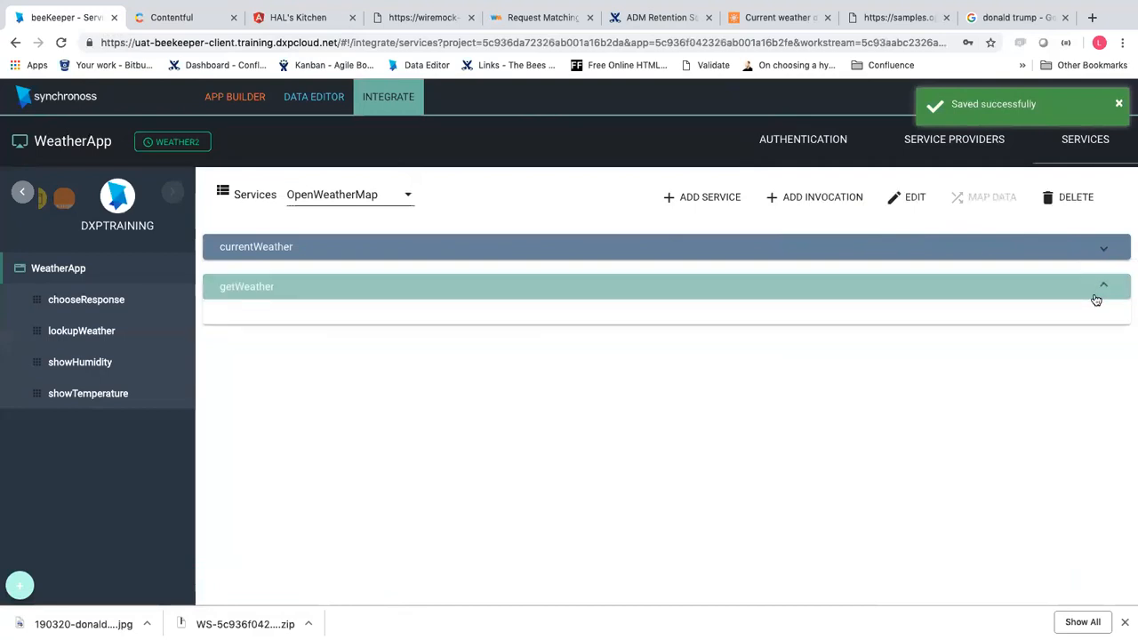
# Begin a GET invocation for getWeather named weatherLookup
pyautogui.click(824, 199)
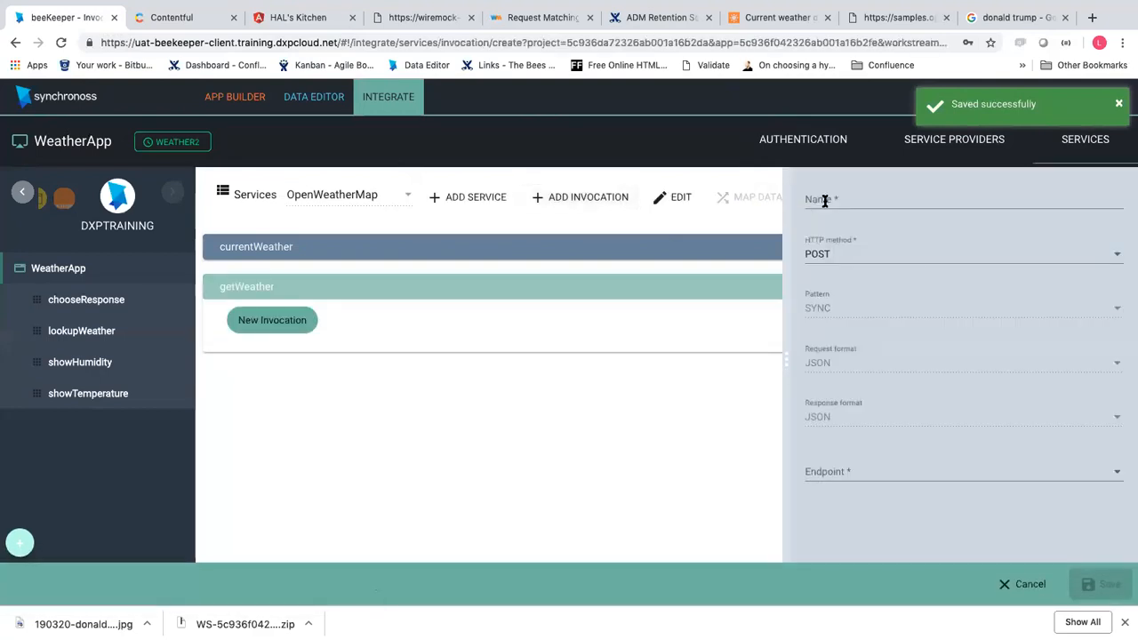
pyautogui.click(393, 19)
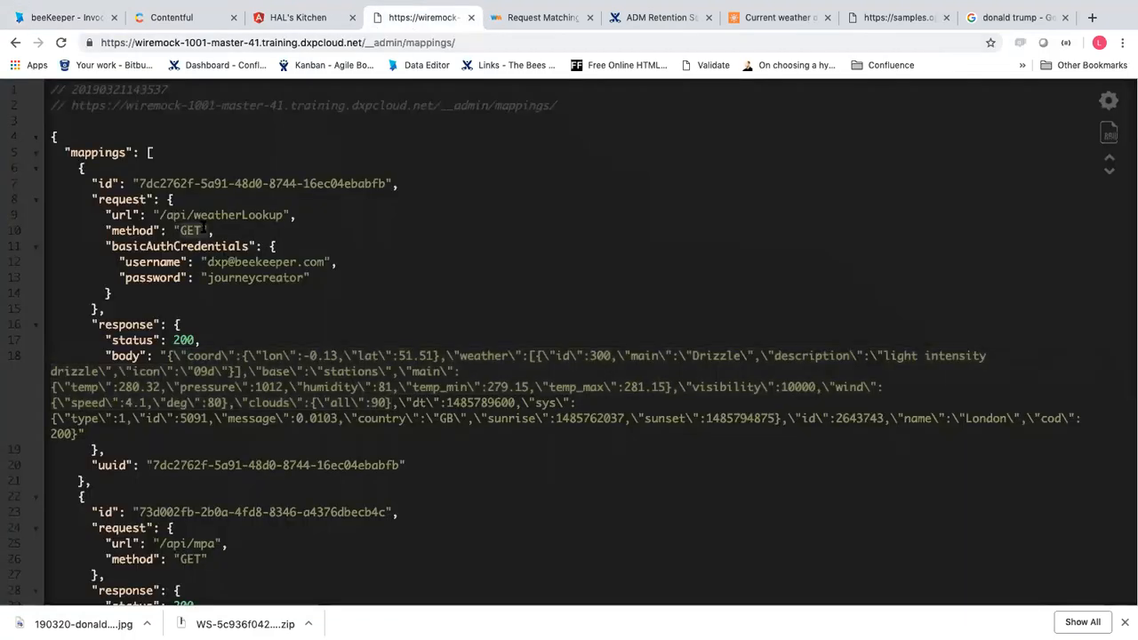
pyautogui.click(80, 18)
pyautogui.click(870, 259)
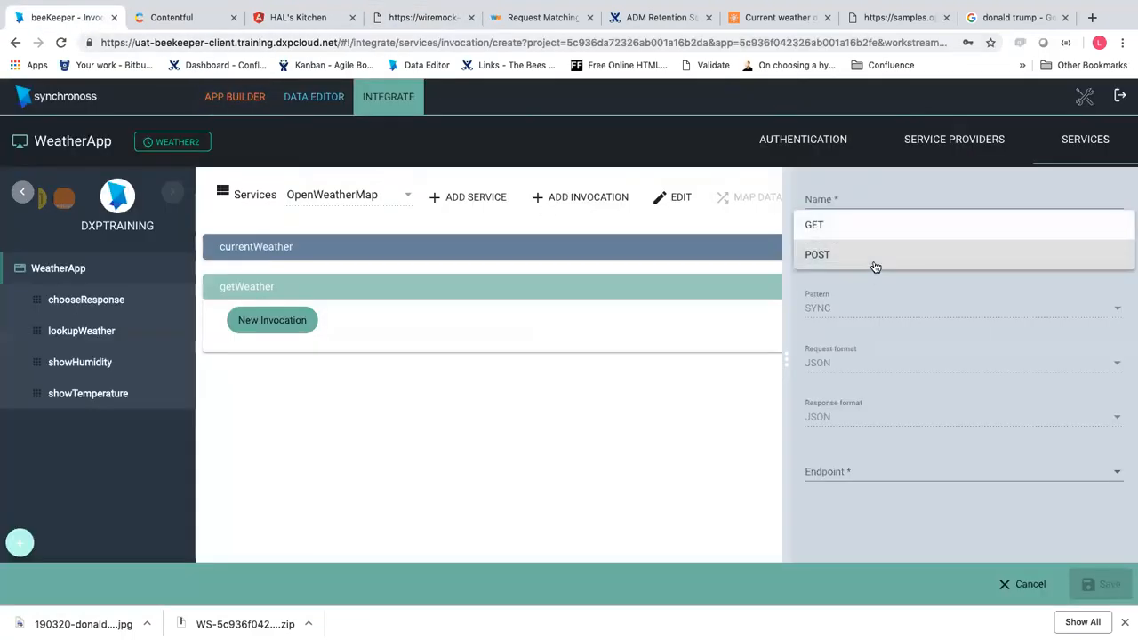
pyautogui.click(843, 225)
pyautogui.click(850, 197)
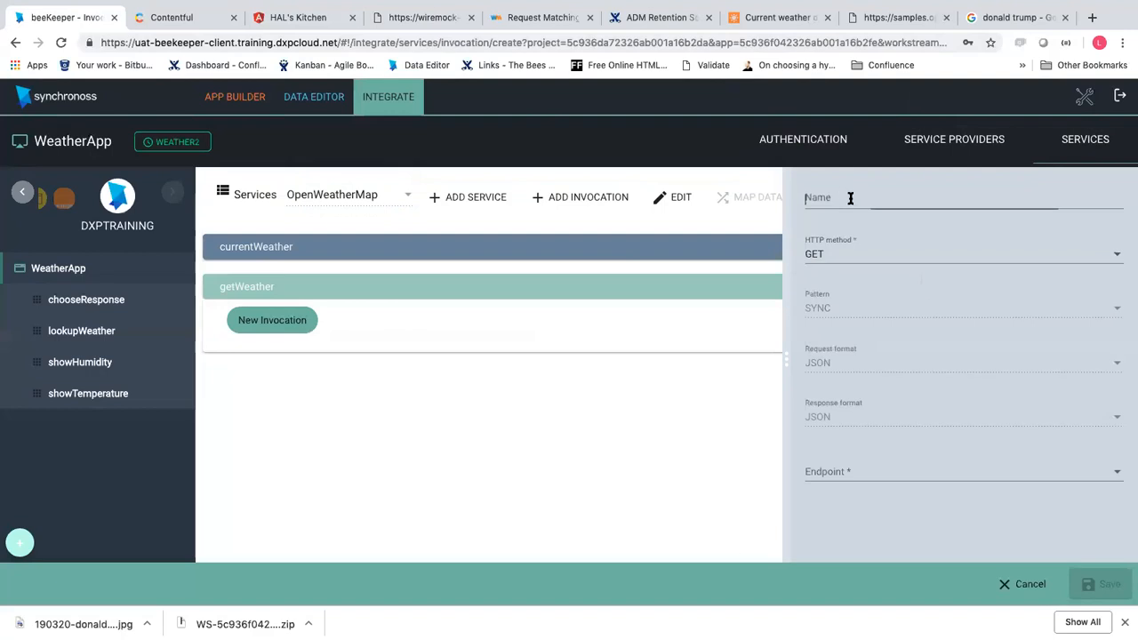
pyautogui.write('s')
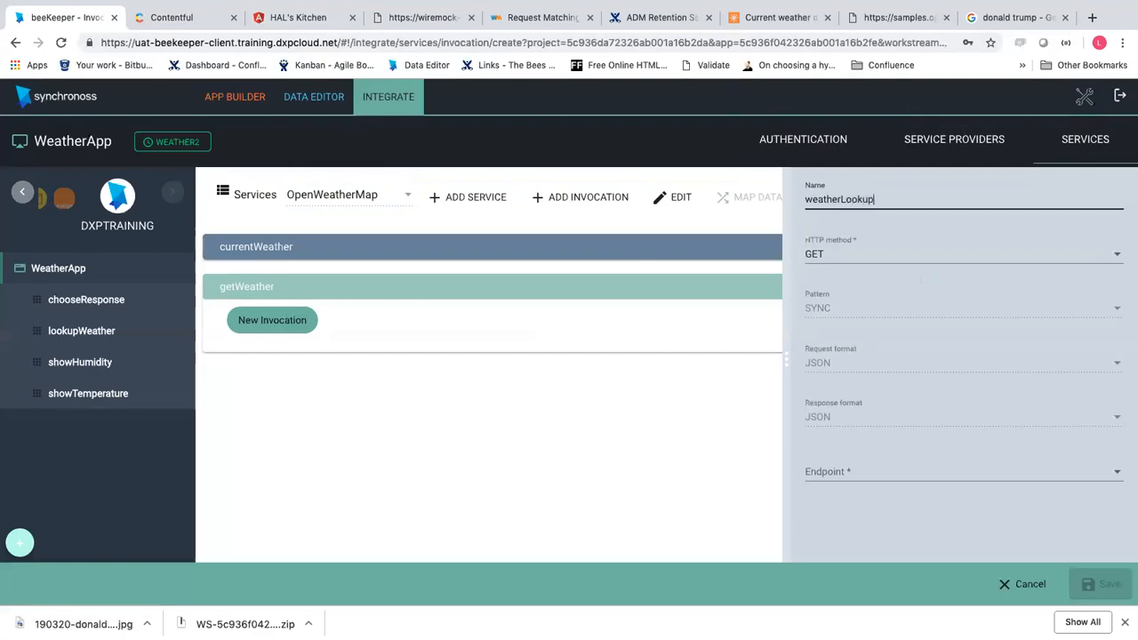
# Discard the unfinished invocation and show OpenWeatherMap's Authentication endpoints list
pyautogui.click(885, 478)
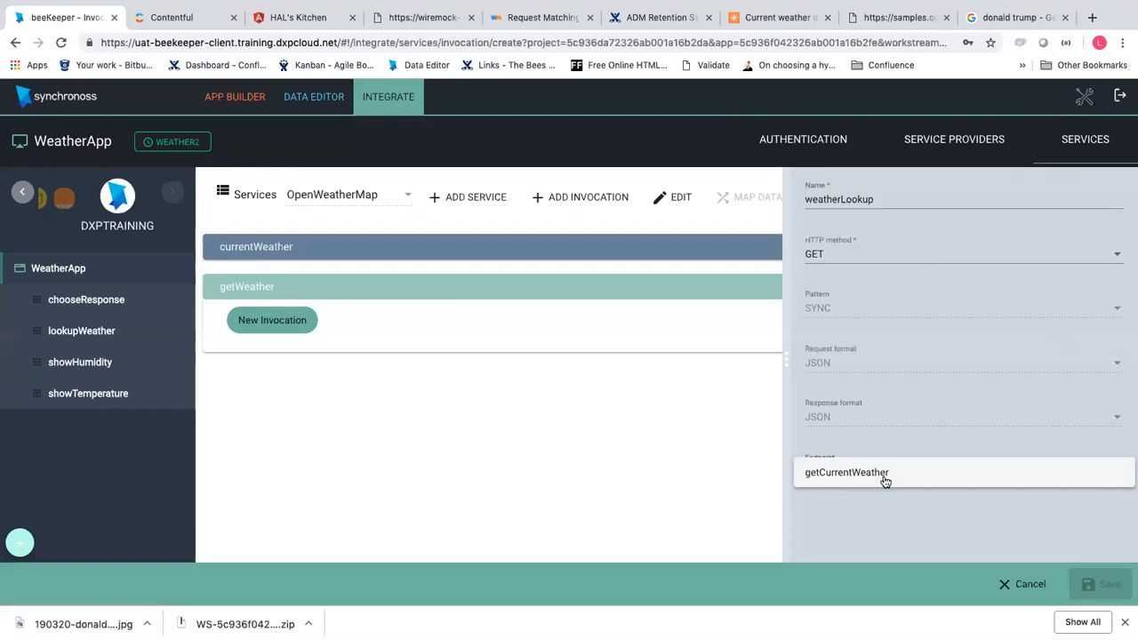
pyautogui.click(1016, 585)
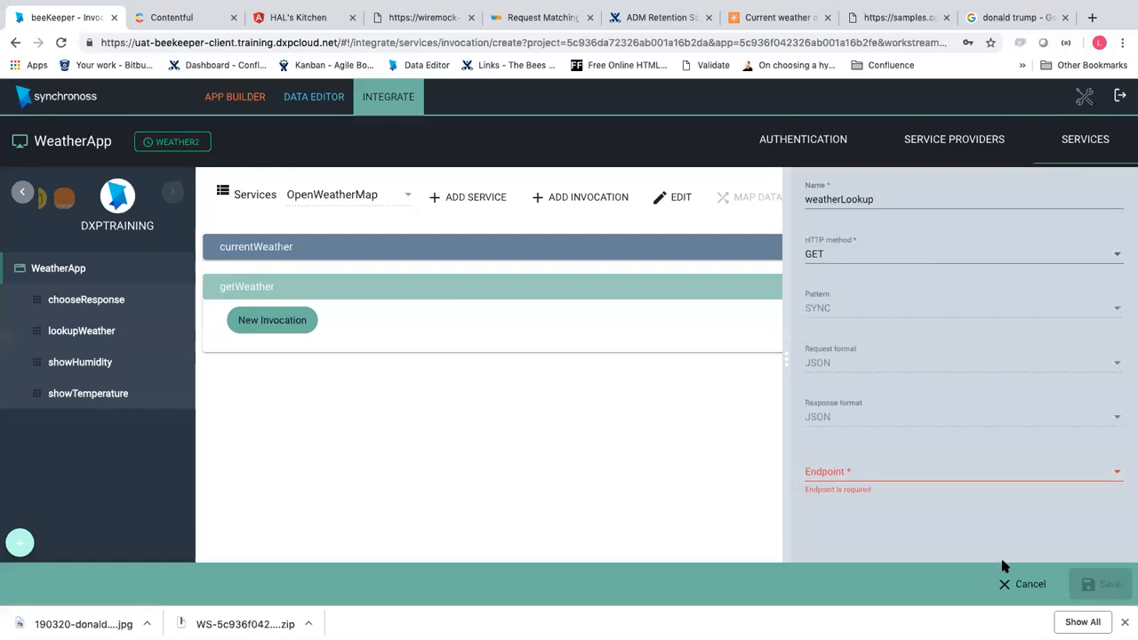
pyautogui.click(1018, 584)
pyautogui.click(550, 378)
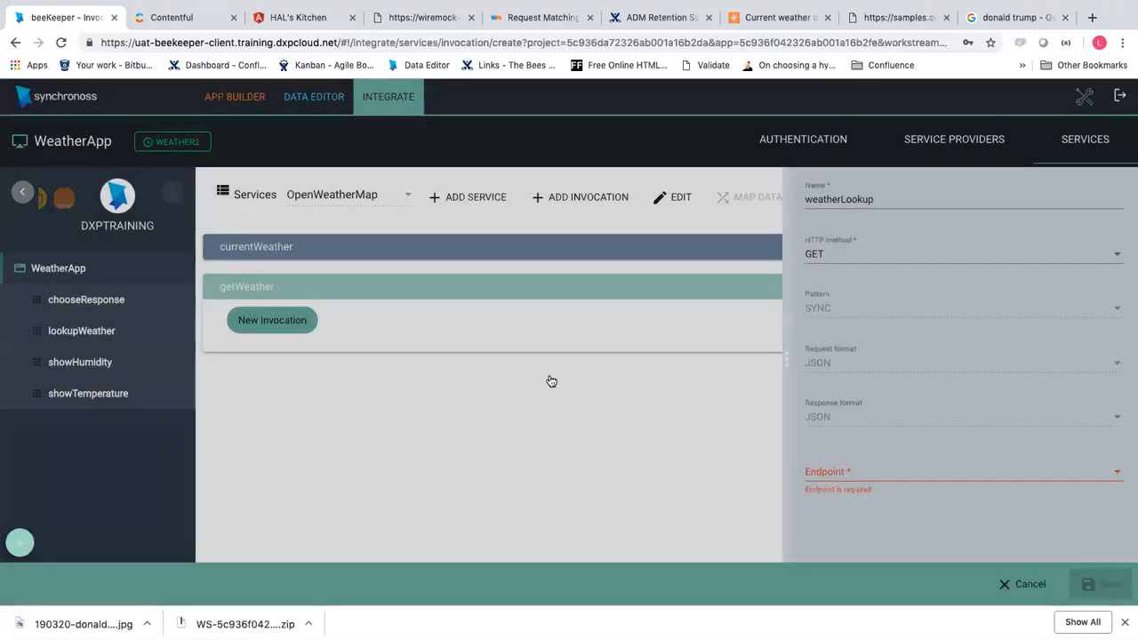
pyautogui.click(828, 140)
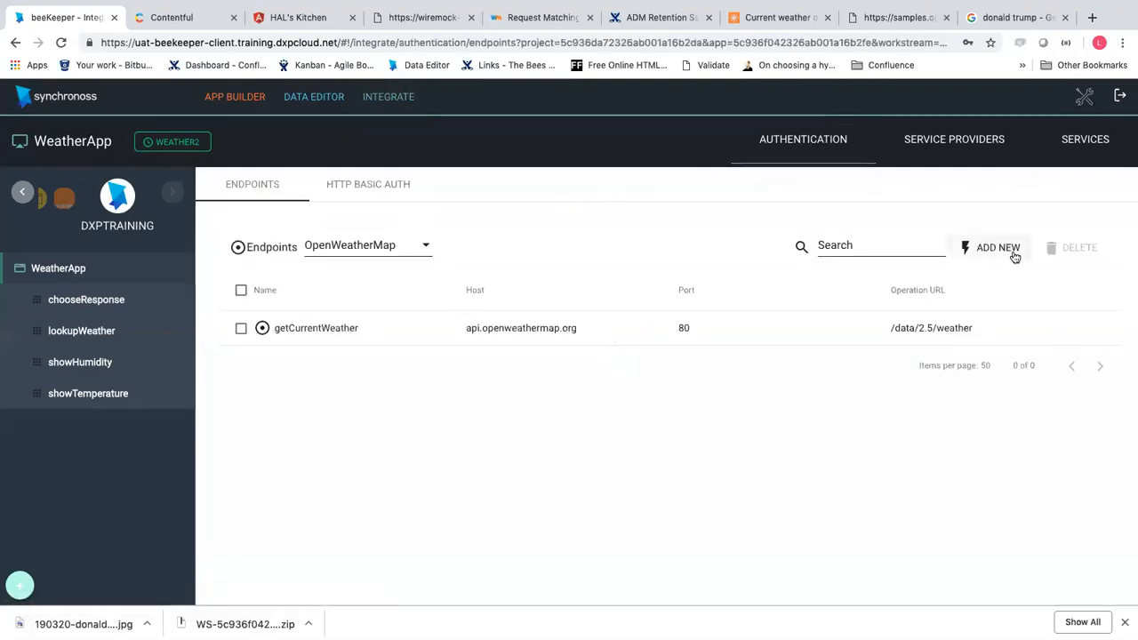
# Start a new endpoint named getWeatherWiremock with port 443
pyautogui.click(985, 248)
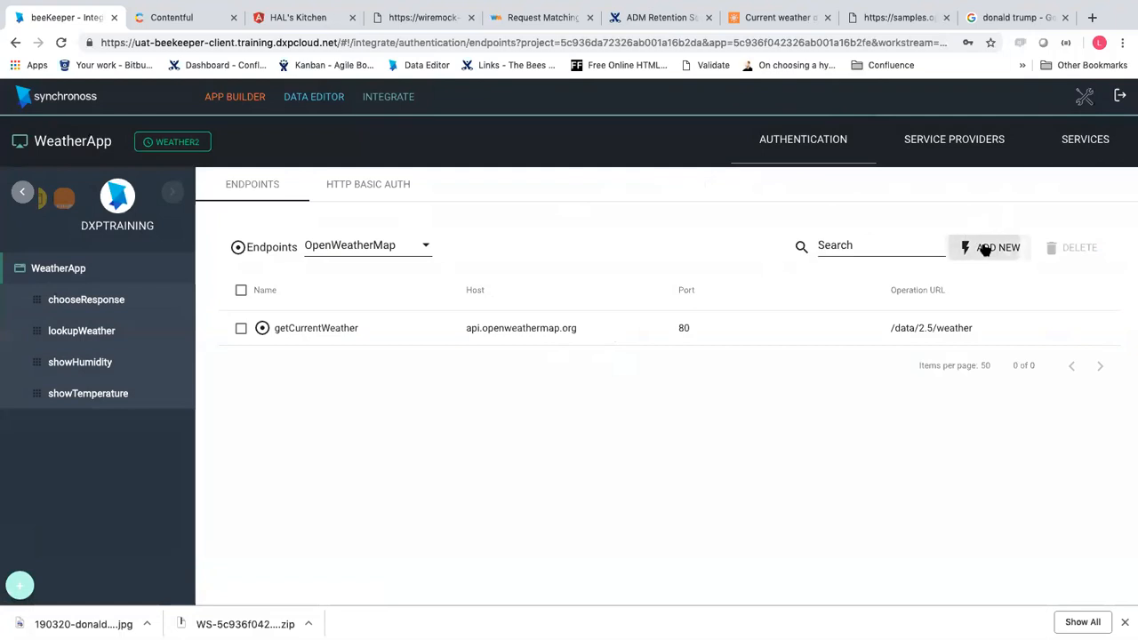
pyautogui.click(847, 199)
pyautogui.write('getWeather')
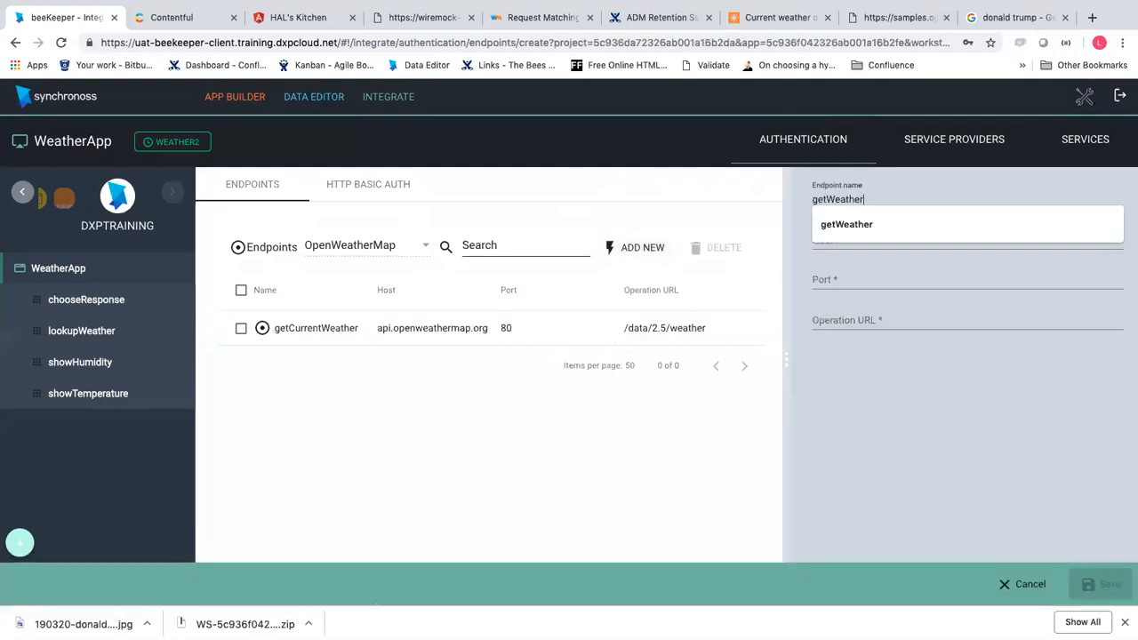
pyautogui.write('Wiremock')
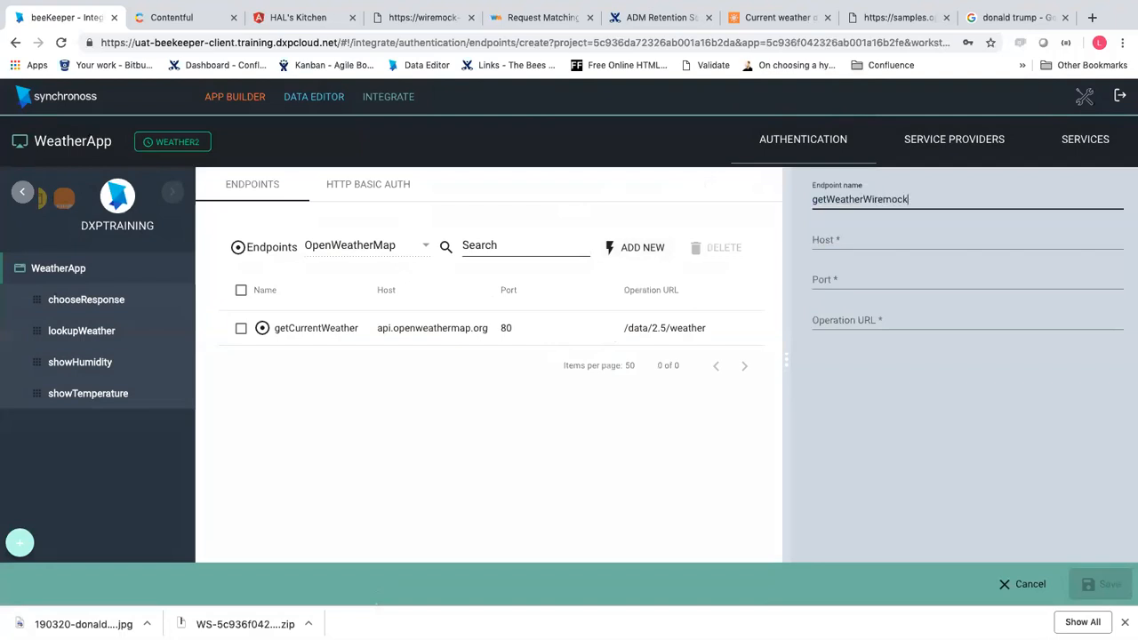
pyautogui.click(828, 238)
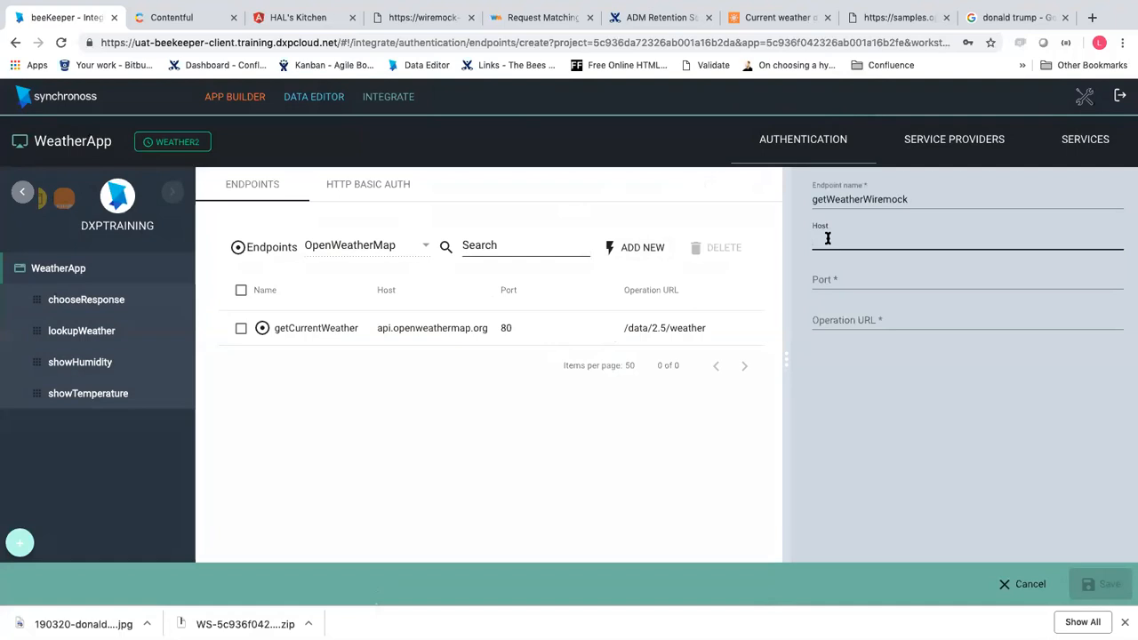
pyautogui.write('443')
pyautogui.click(857, 277)
pyautogui.click(846, 239)
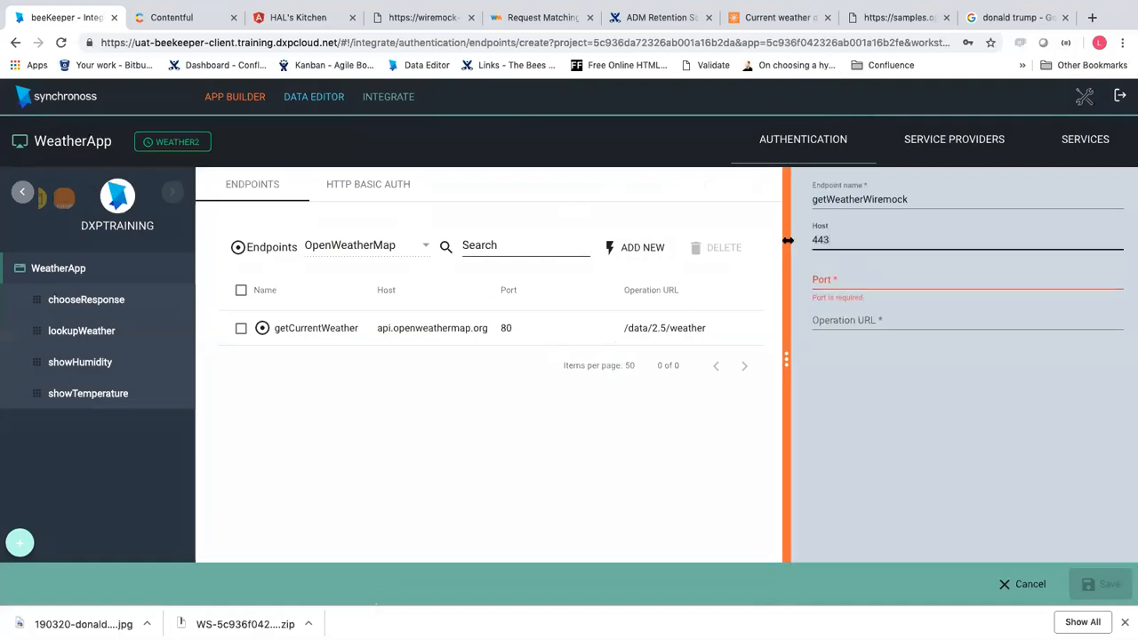
pyautogui.press('super+x')
pyautogui.click(834, 281)
pyautogui.press('super+v')
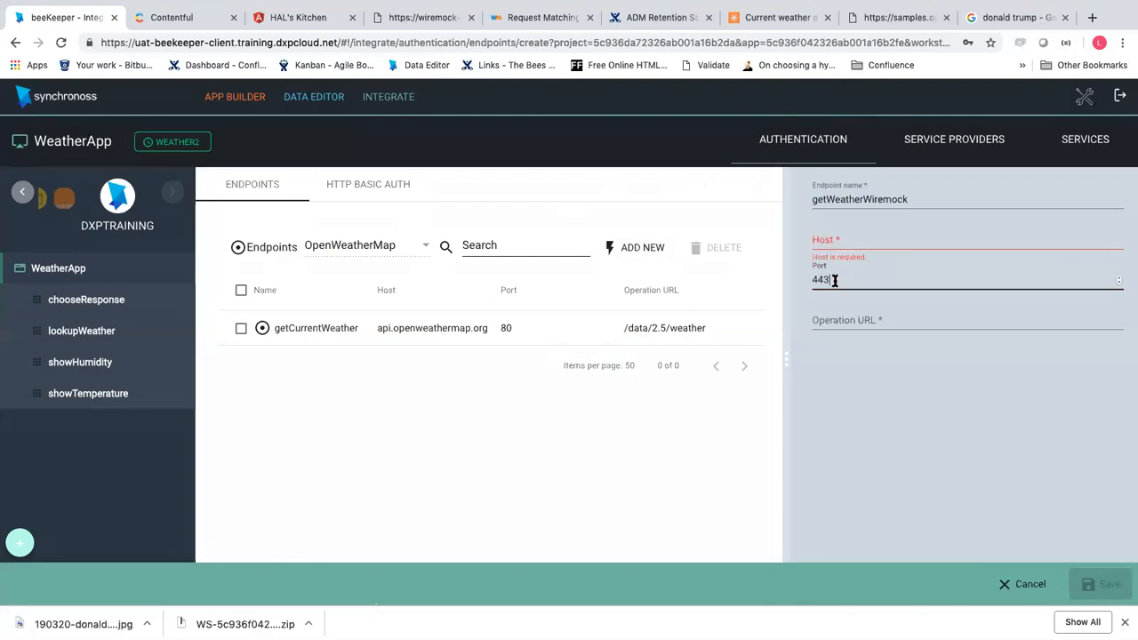
pyautogui.click(847, 236)
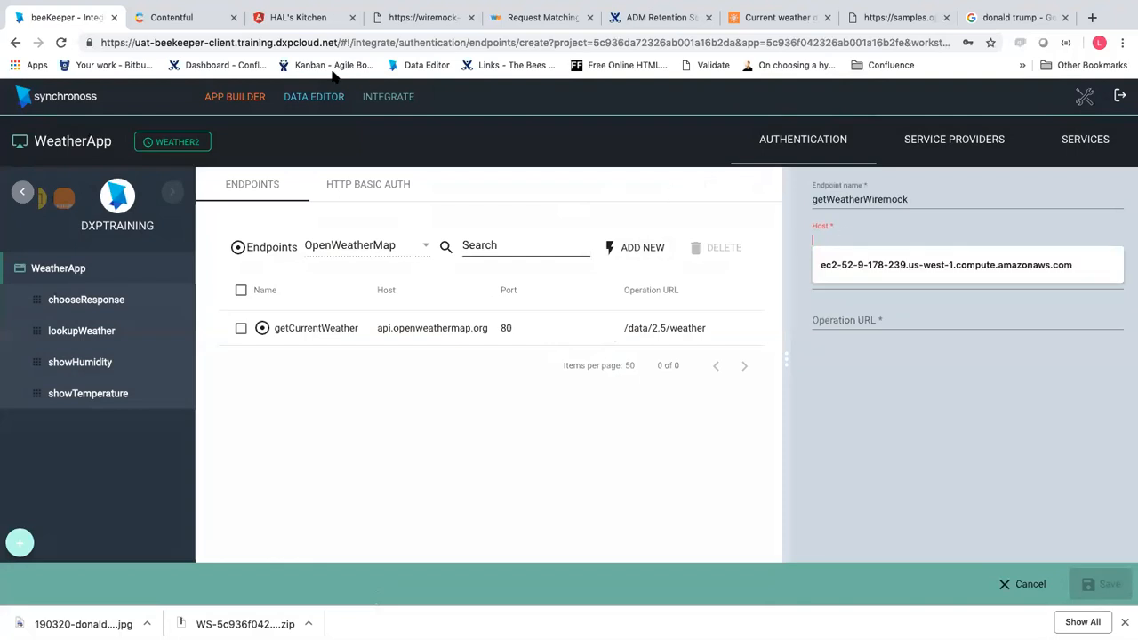
# Set Host to wiremock-1001-master-41.training.dxpcloud.net, copied from the WireMock address bar
pyautogui.click(391, 17)
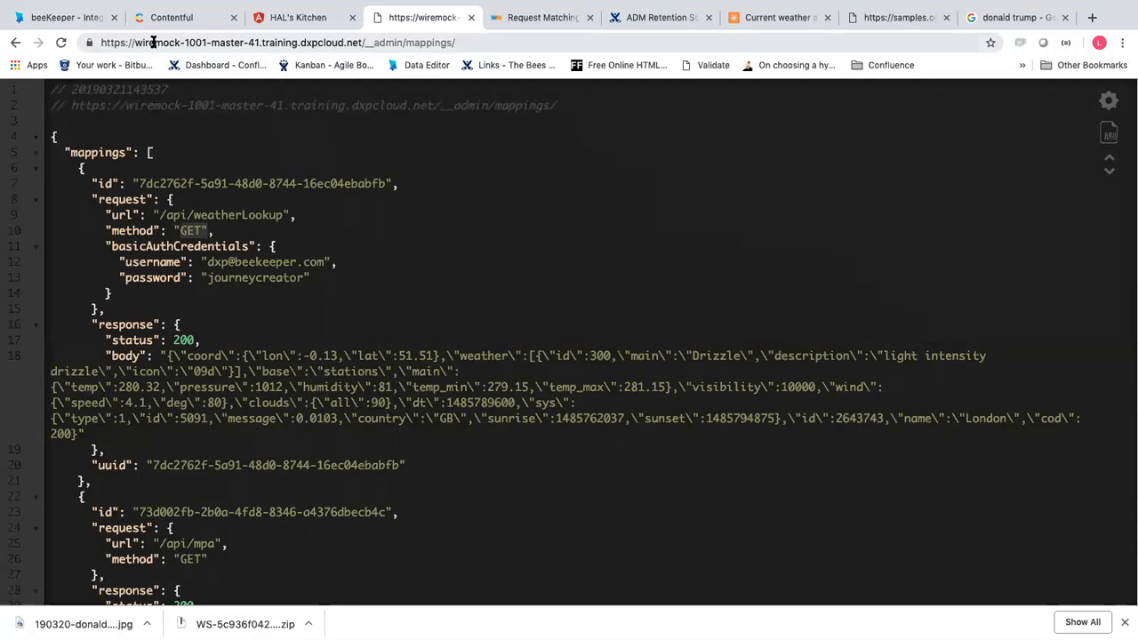
pyautogui.moveTo(135, 42); pyautogui.dragTo(358, 42)
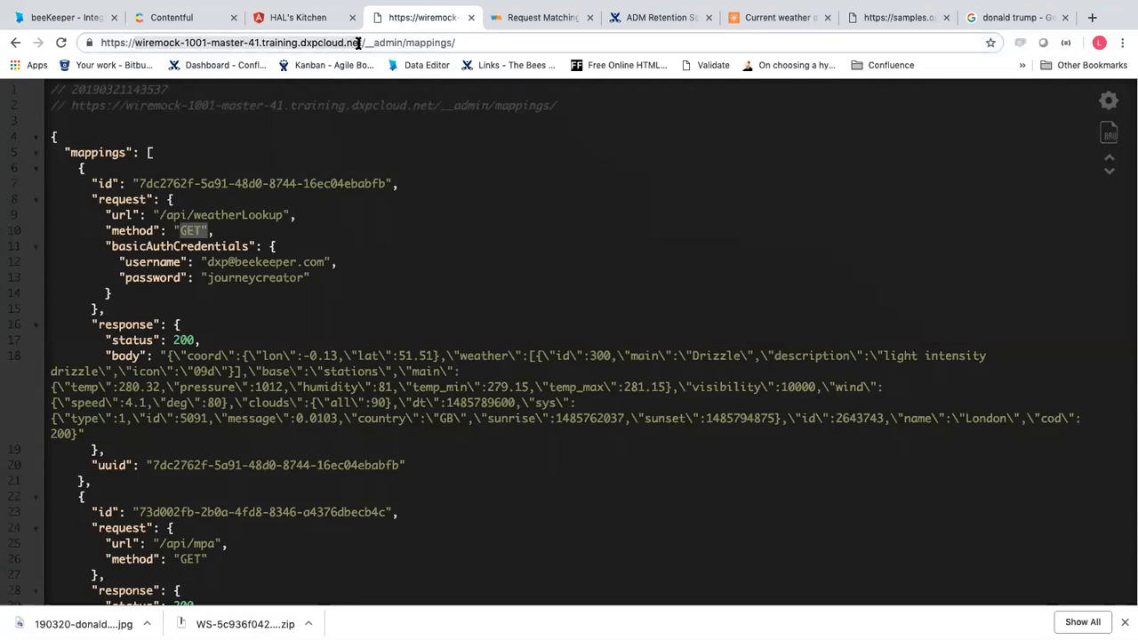
pyautogui.hotkey('ctrl', 'c')
pyautogui.click(87, 18)
pyautogui.hotkey('ctrl', 'v')
# Set the Operation URL to /api/weatherLookup and save the getWeatherWiremock endpoint
pyautogui.click(878, 317)
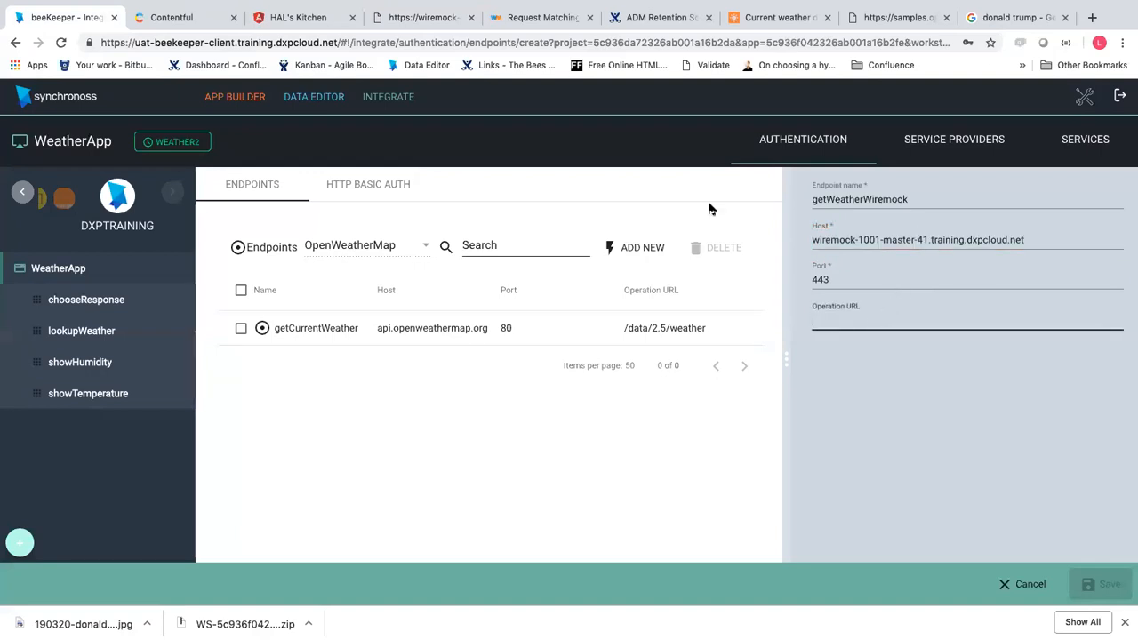
pyautogui.click(204, 18)
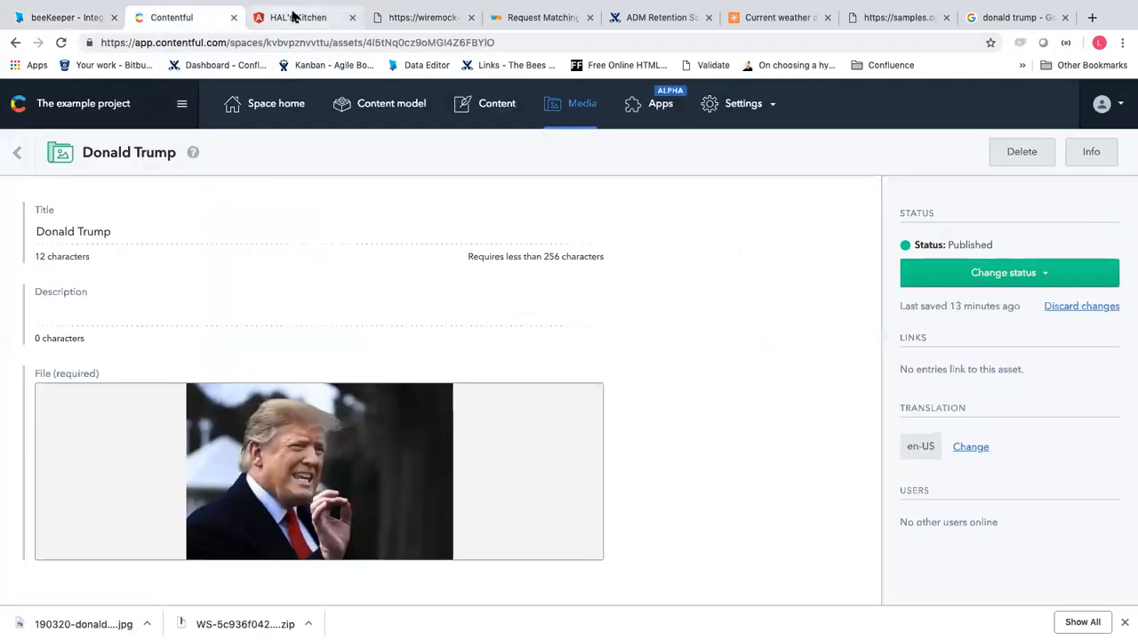
pyautogui.click(395, 17)
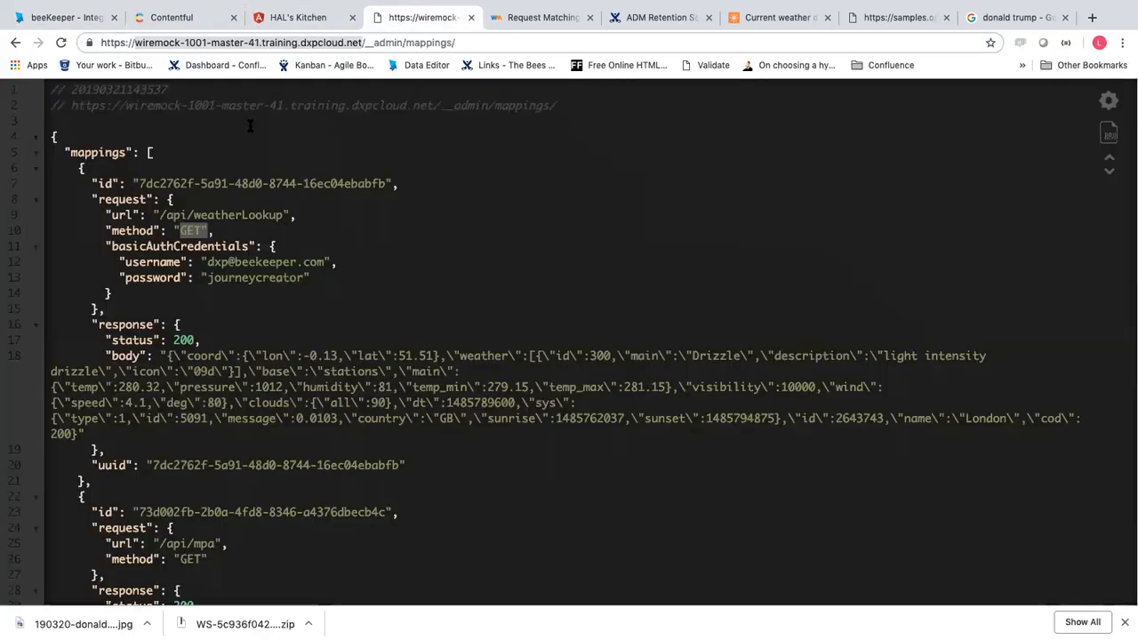
pyautogui.click(109, 217)
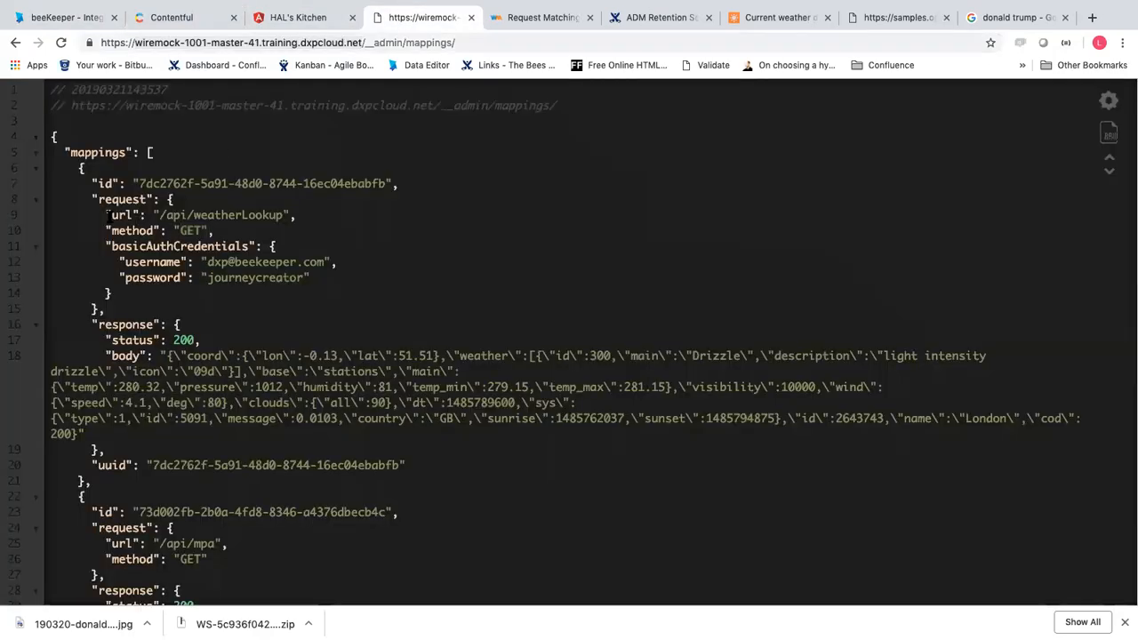
pyautogui.moveTo(156, 215); pyautogui.dragTo(275, 219)
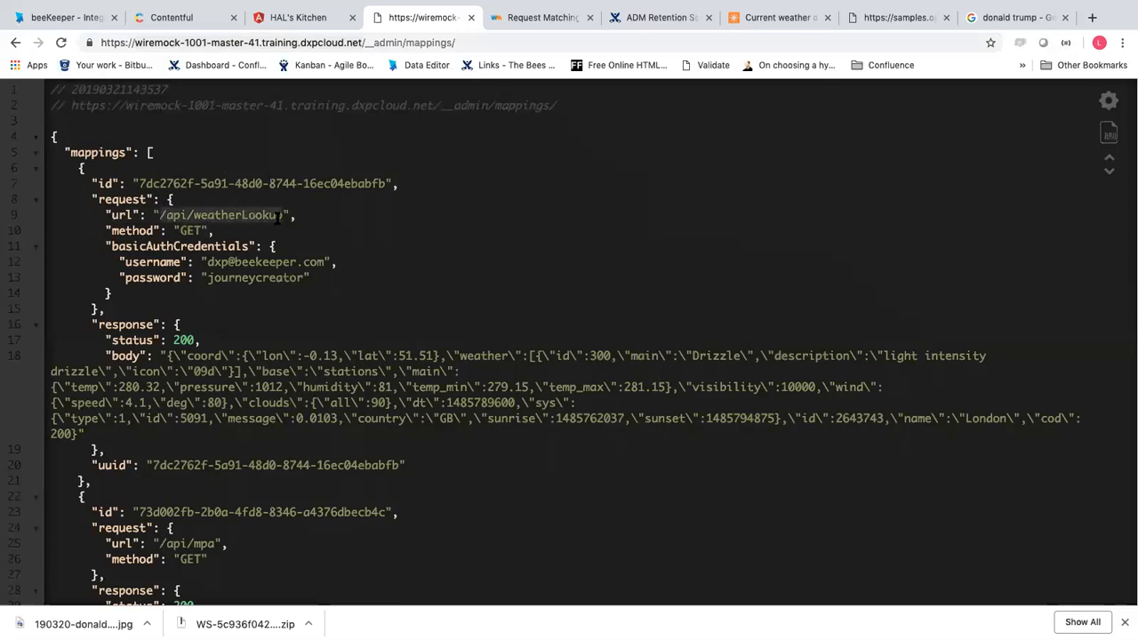
pyautogui.click(79, 19)
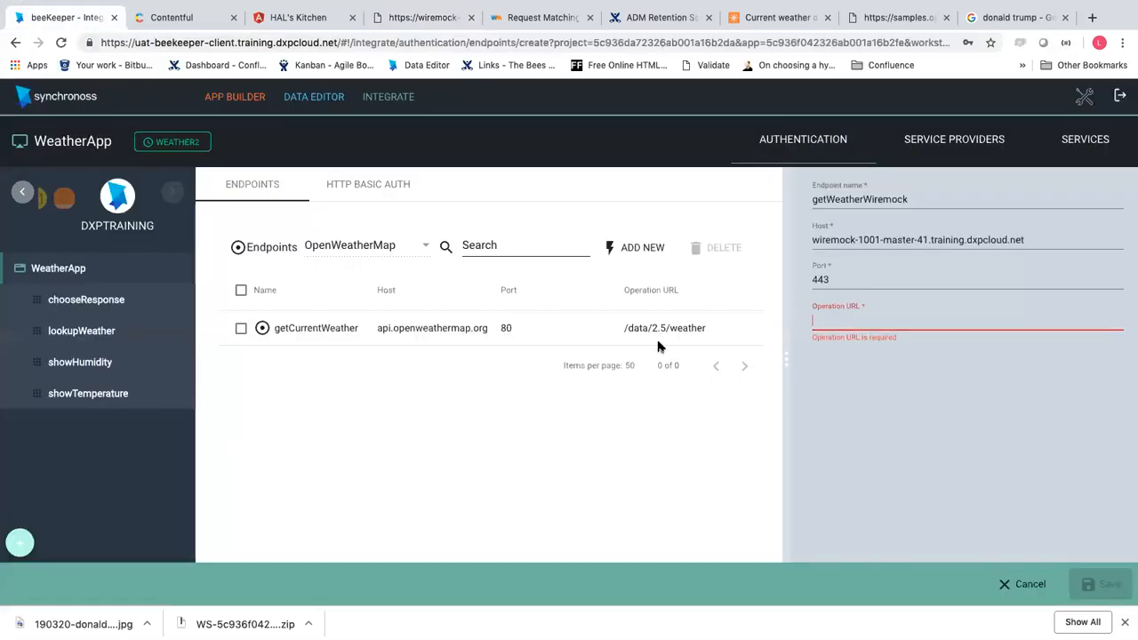
pyautogui.click(840, 320)
pyautogui.press('super+v')
pyautogui.click(814, 321)
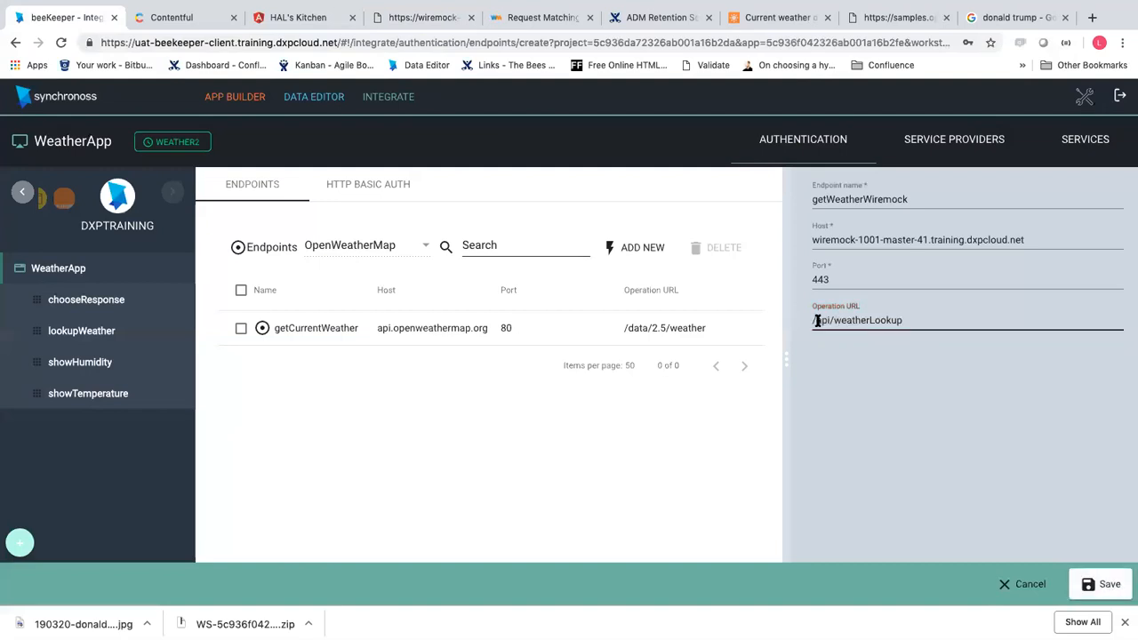
pyautogui.click(1105, 587)
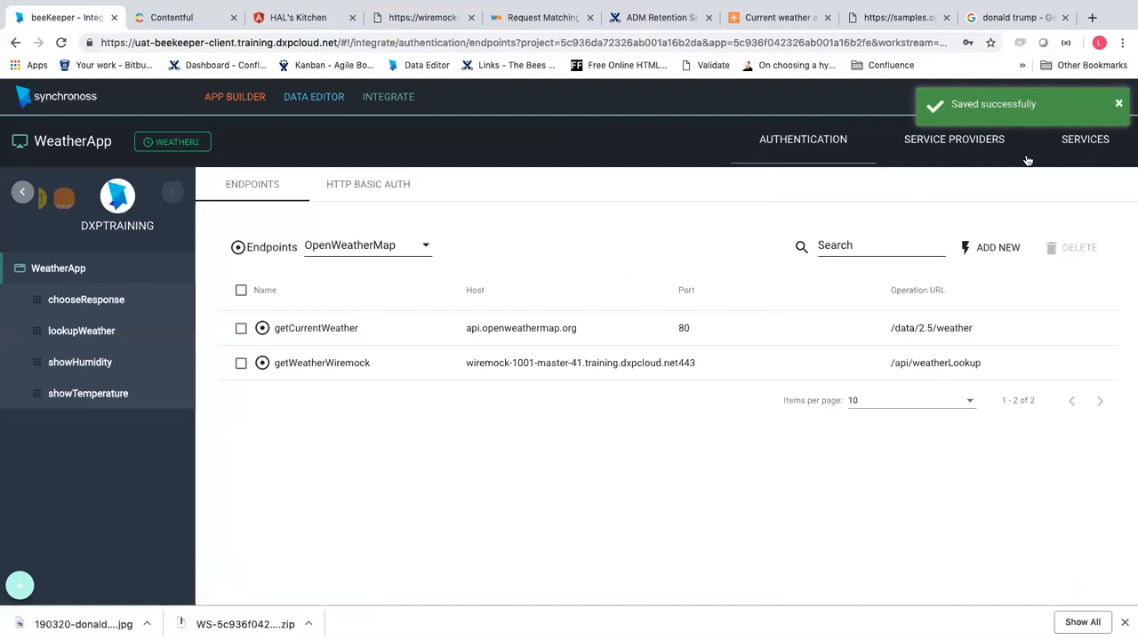
# Add a GET invocation named weather to the getWeather service
pyautogui.click(1086, 152)
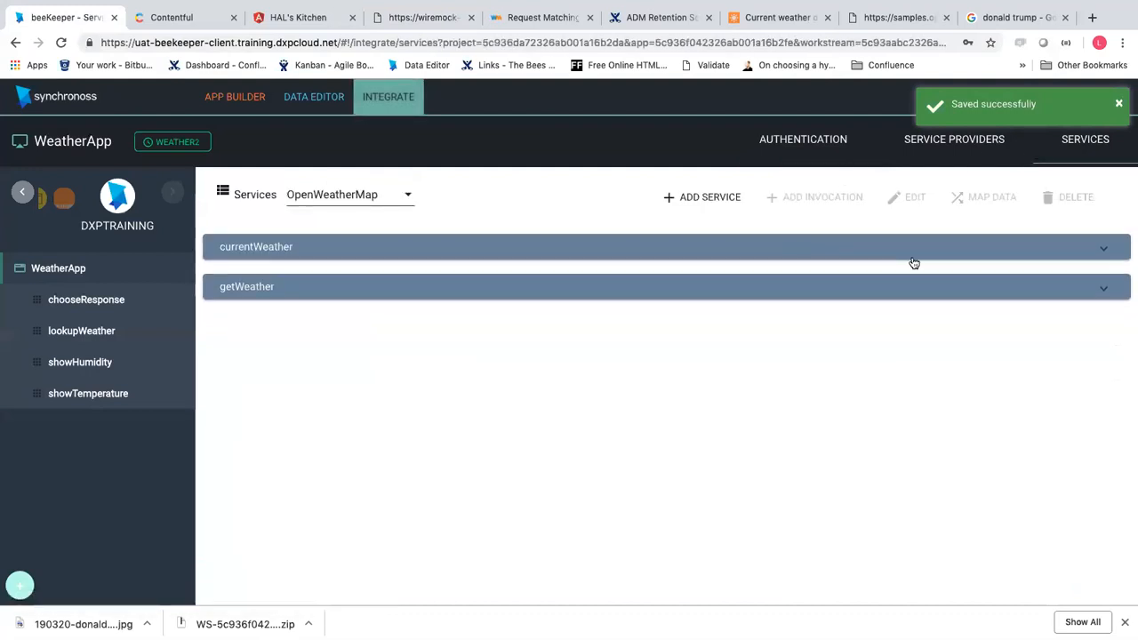
pyautogui.click(1096, 290)
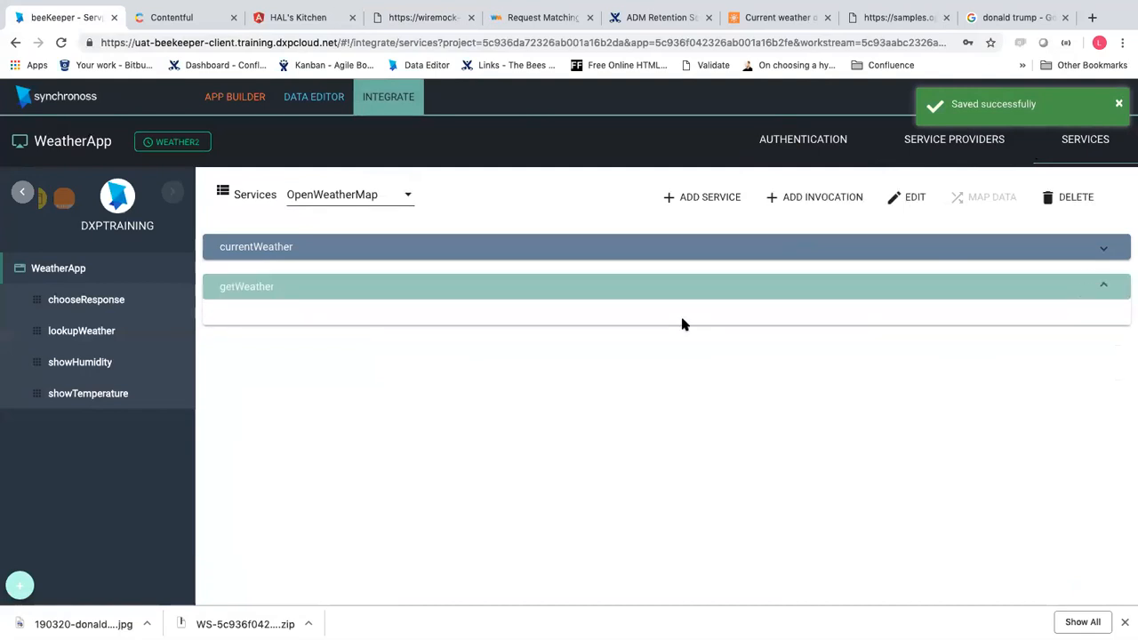
pyautogui.click(822, 197)
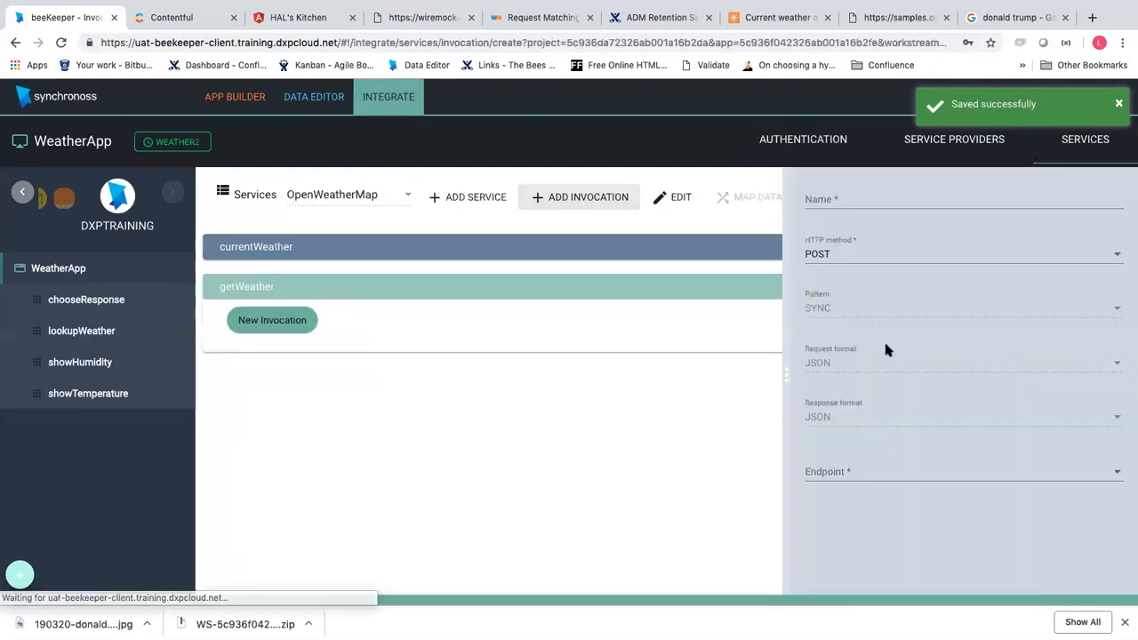
pyautogui.click(844, 254)
pyautogui.click(842, 227)
pyautogui.click(842, 198)
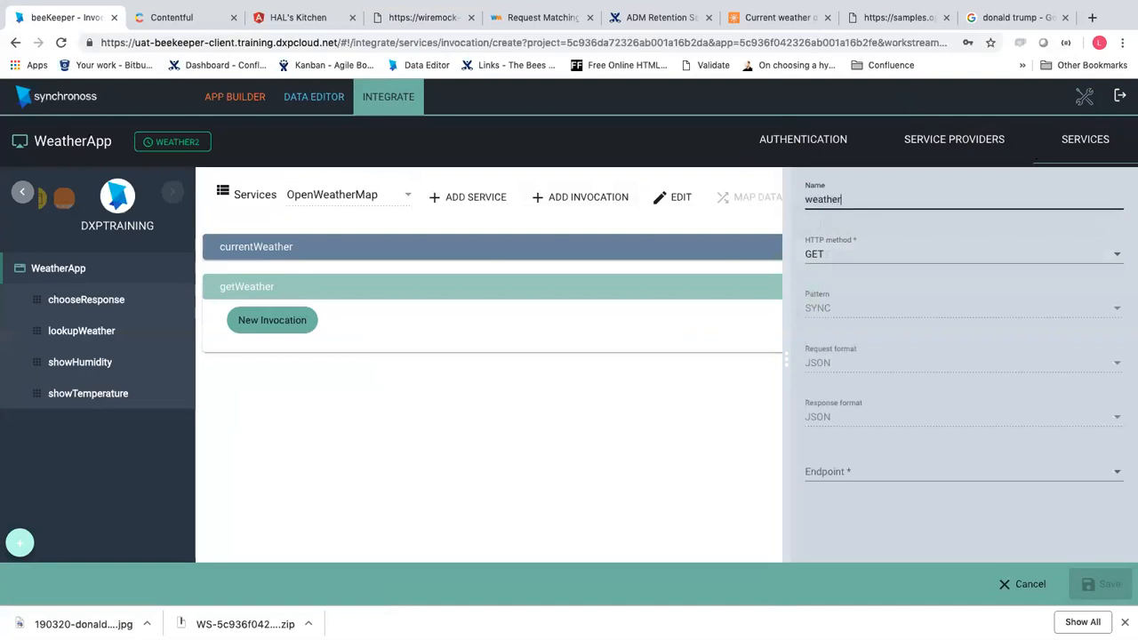
# Point the weather invocation at getWeatherWiremock, save it, and open its data mapping
pyautogui.click(885, 472)
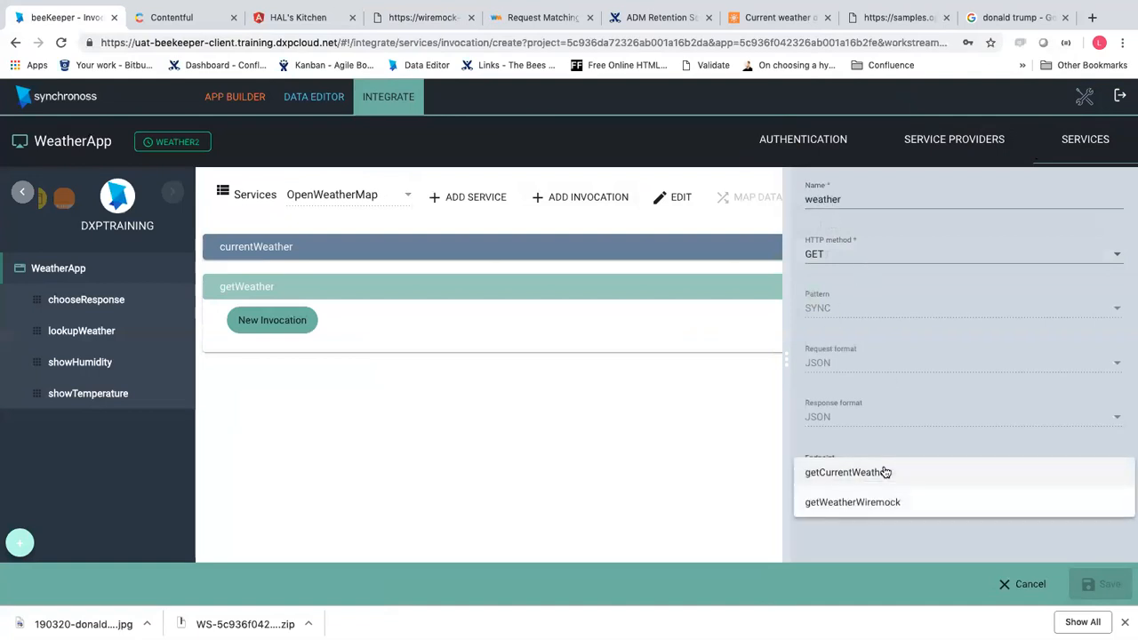
pyautogui.click(880, 503)
pyautogui.click(1086, 578)
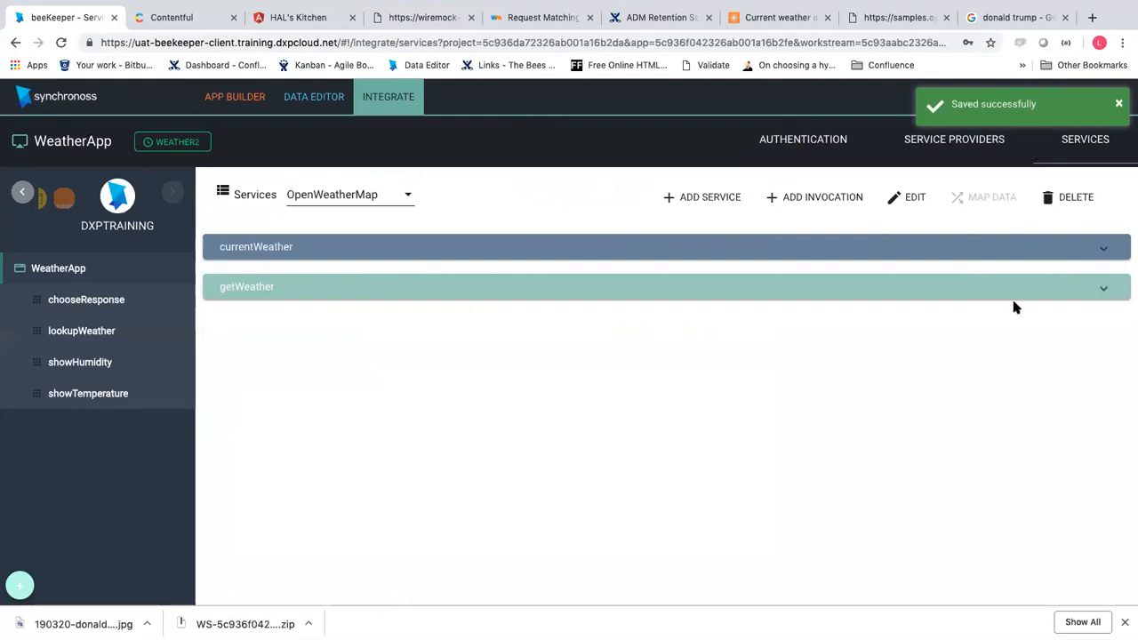
pyautogui.click(1103, 287)
pyautogui.click(278, 322)
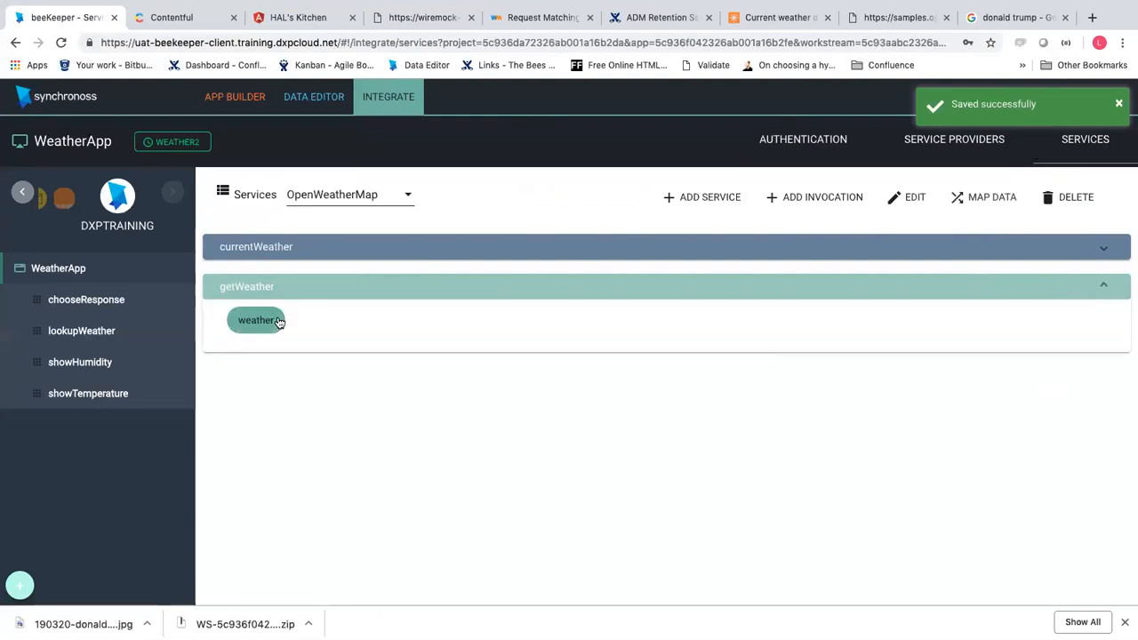
pyautogui.click(995, 207)
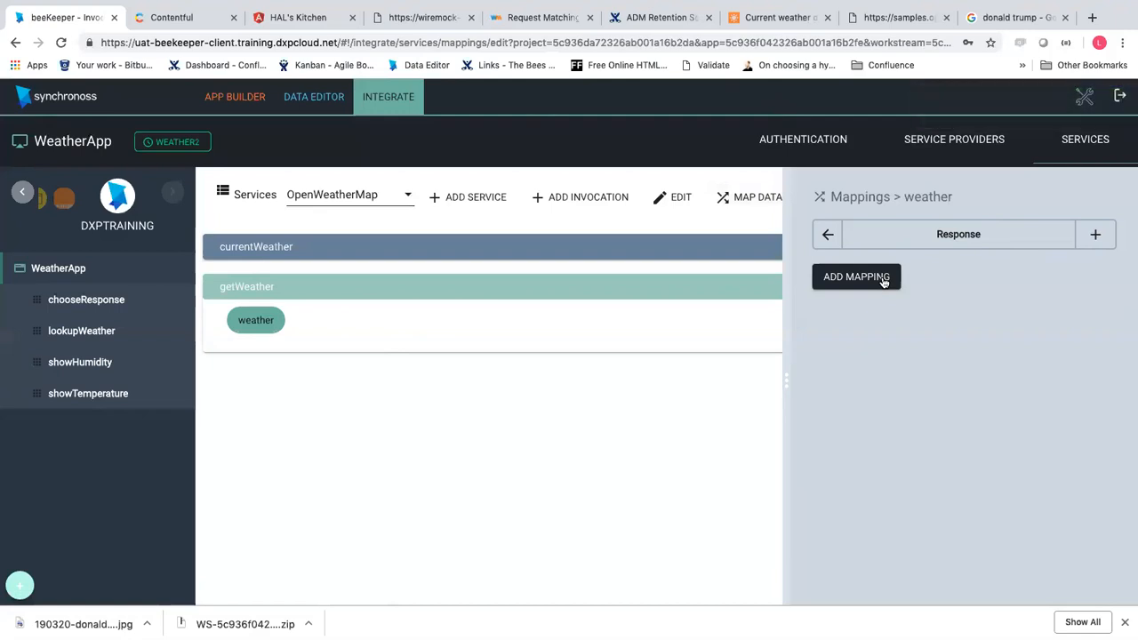
# Review the sample weather response in WireMock, then add a new response mapping for the weather invocation
pyautogui.click(283, 19)
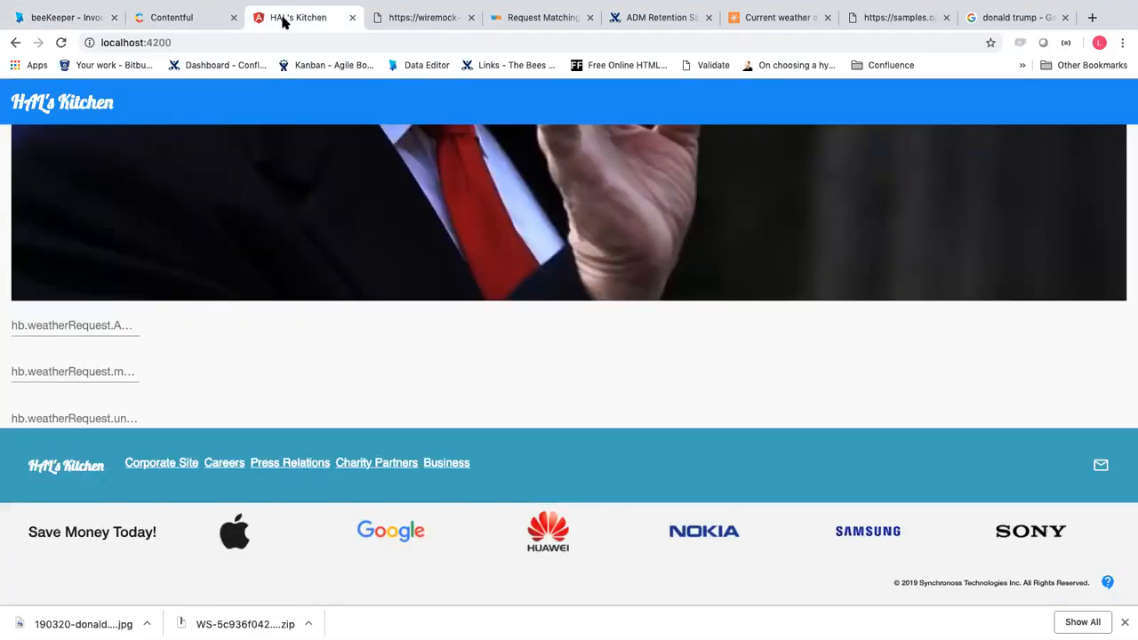
pyautogui.click(400, 25)
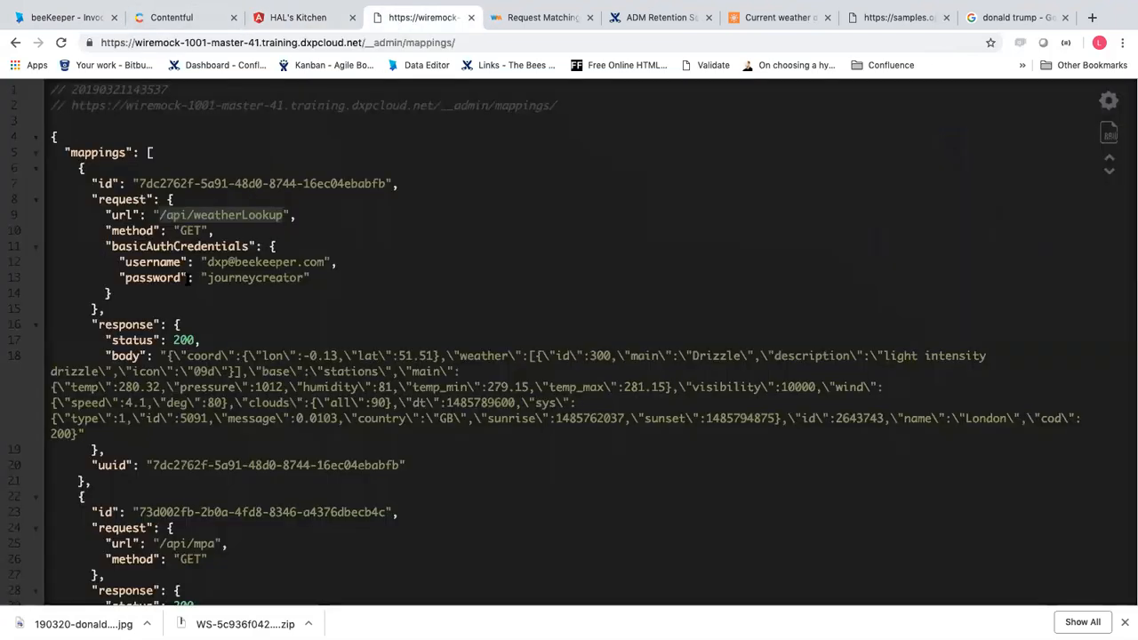
pyautogui.moveTo(165, 355); pyautogui.dragTo(621, 437)
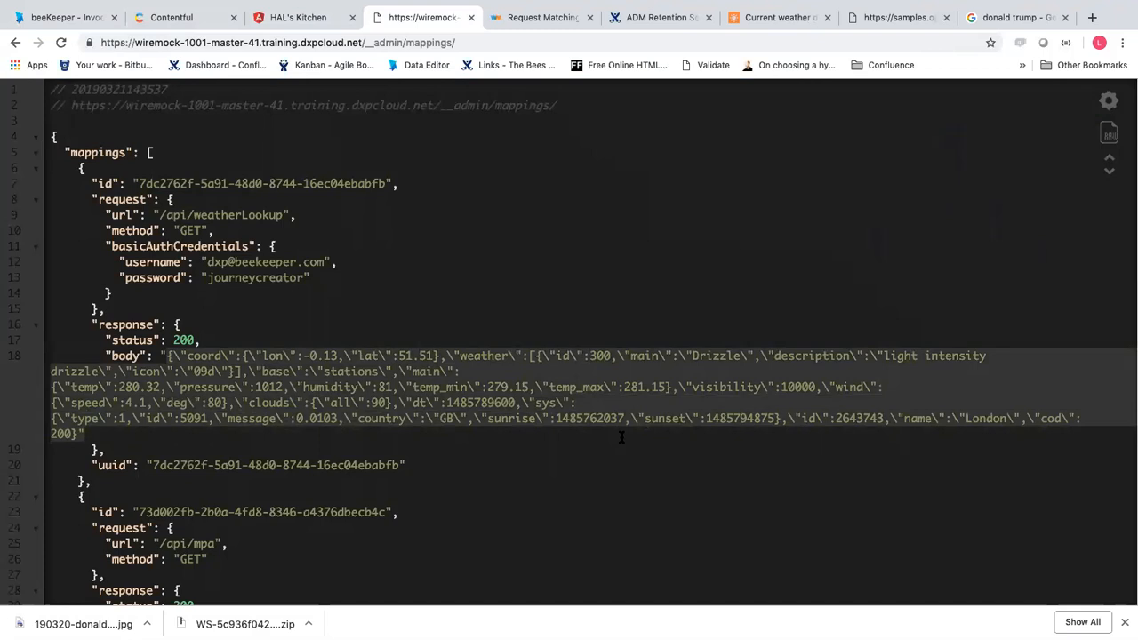
pyautogui.click(787, 20)
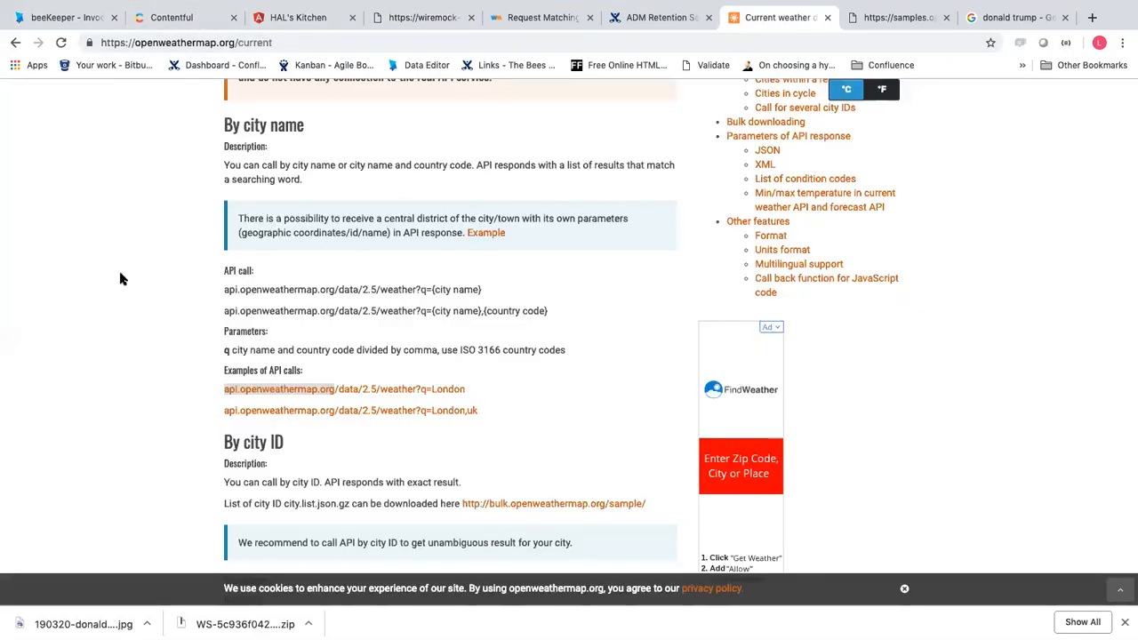
pyautogui.click(78, 20)
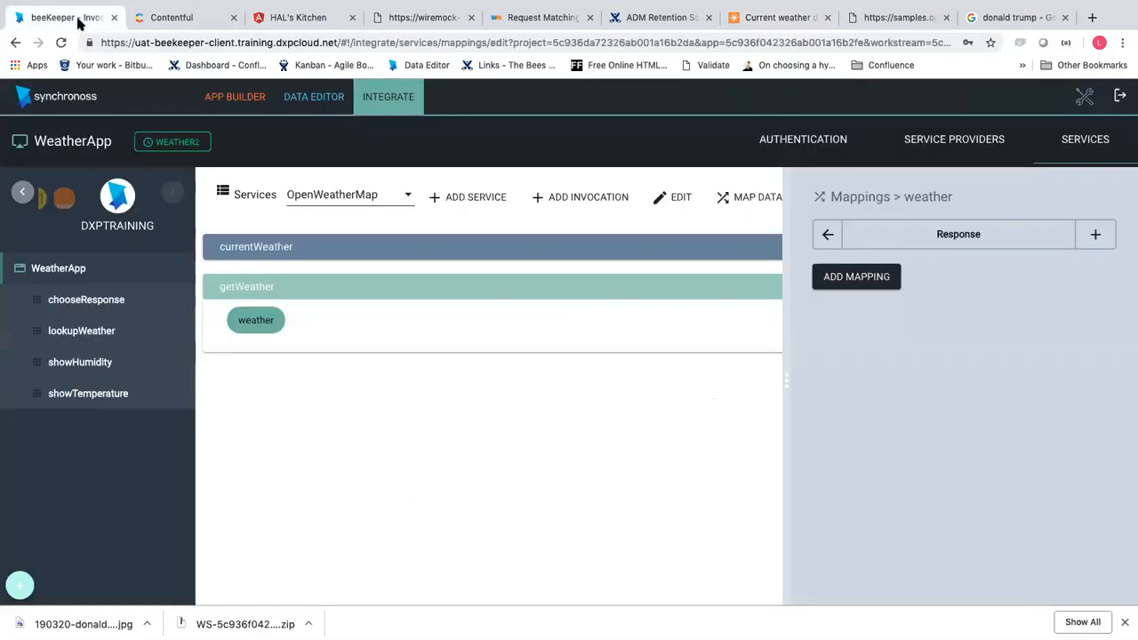
pyautogui.click(1104, 236)
# Import weatherResponse.json from Training > Weather Service as the mapping's sample input
pyautogui.click(379, 417)
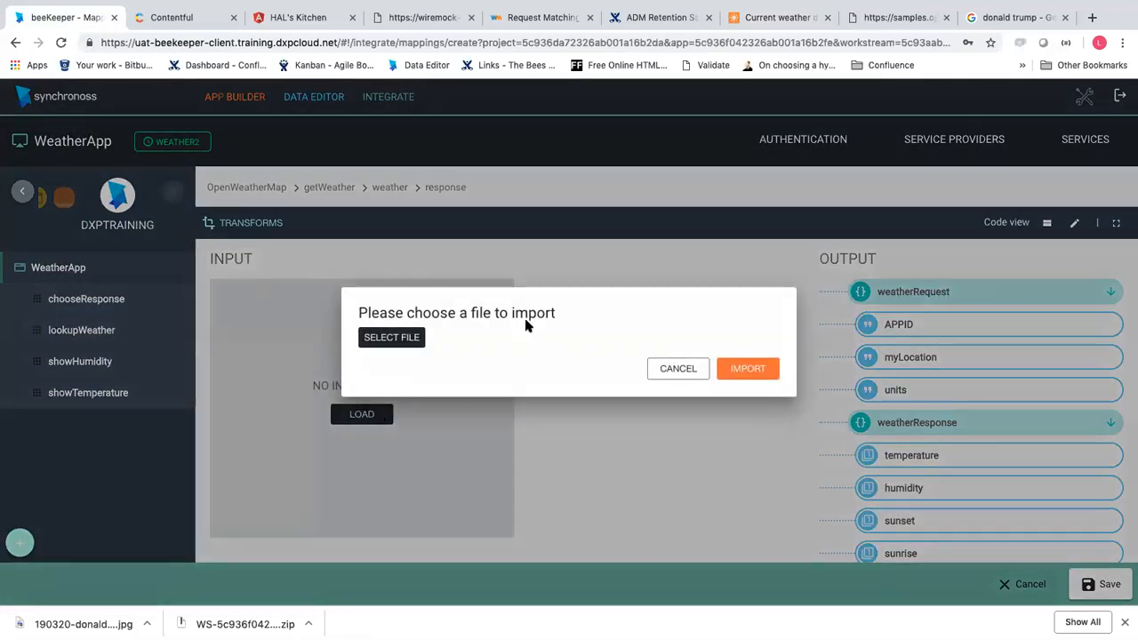
pyautogui.click(407, 338)
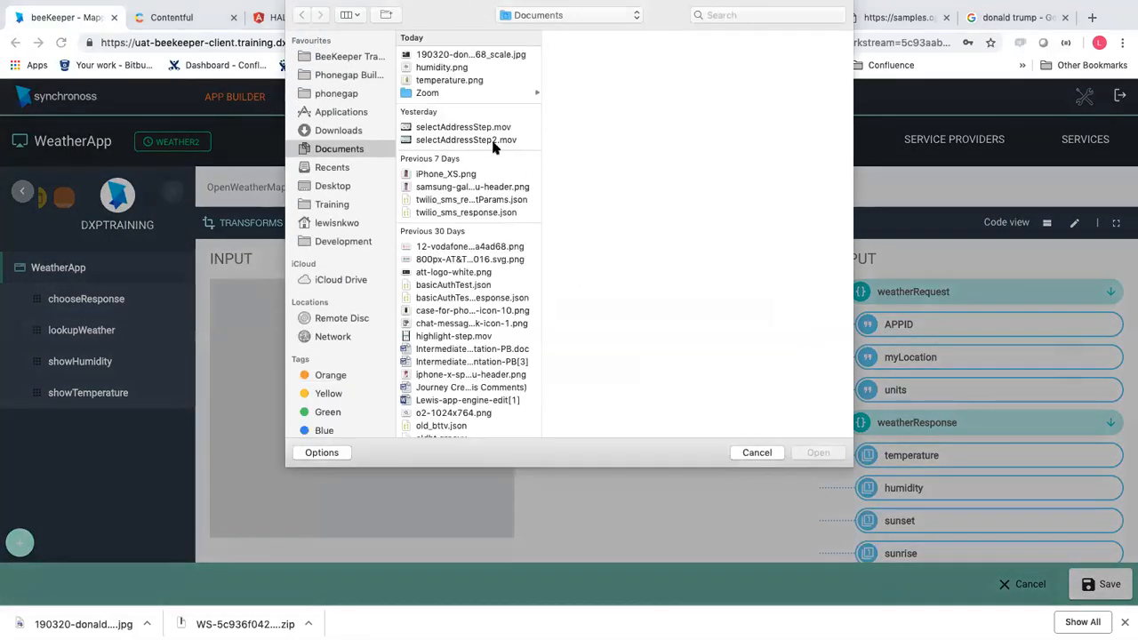
pyautogui.click(333, 206)
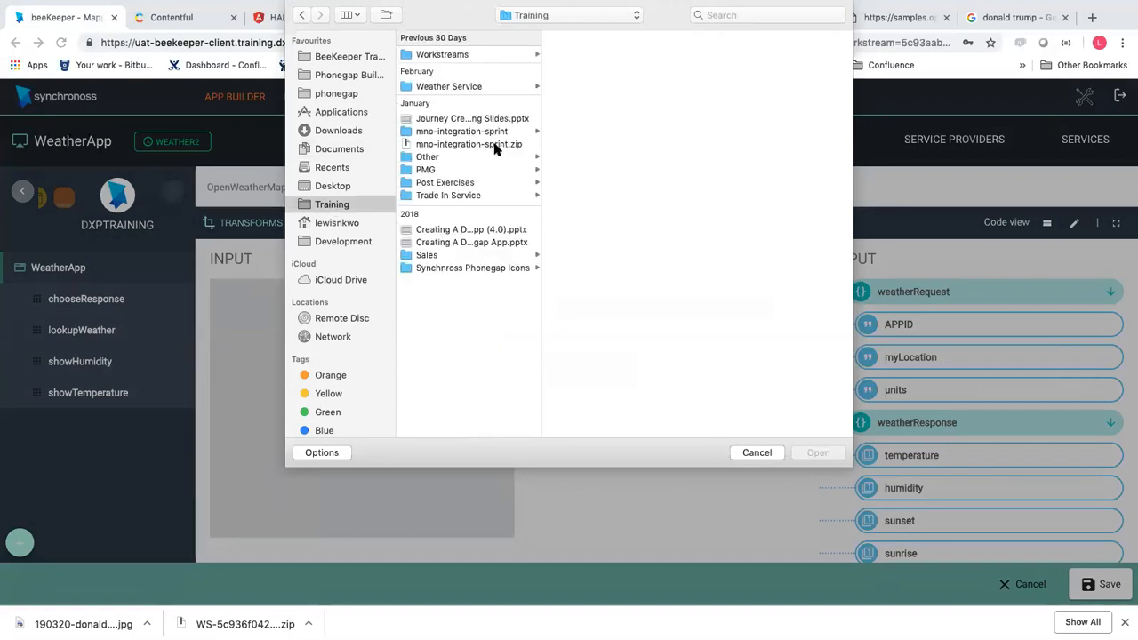
pyautogui.click(493, 87)
pyautogui.click(631, 191)
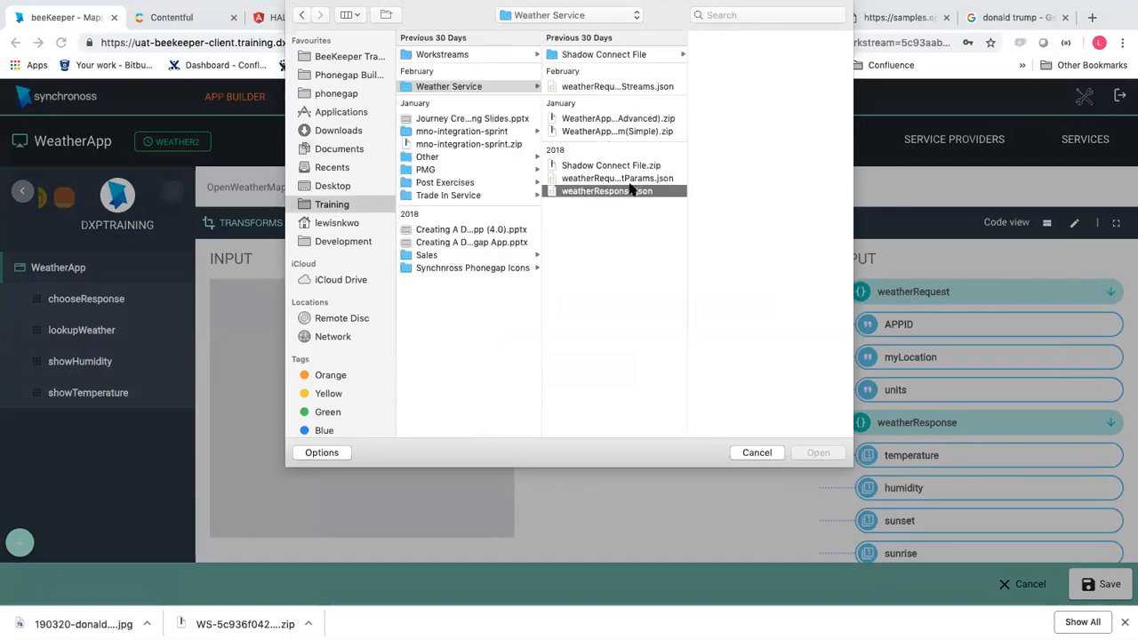
pyautogui.doubleClick(629, 192)
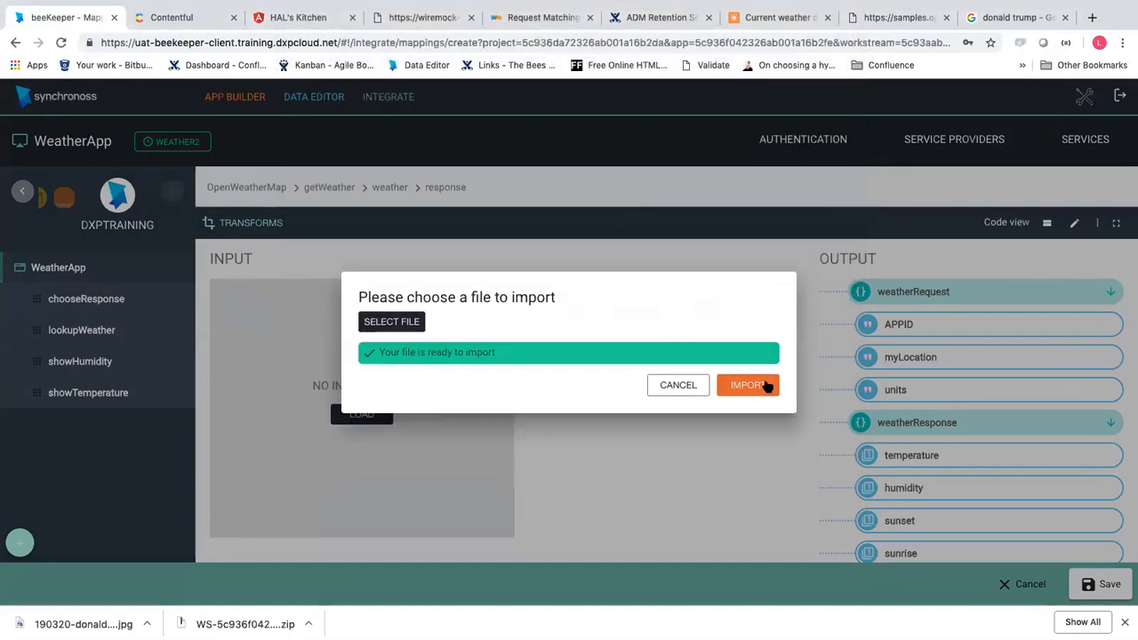
pyautogui.click(747, 382)
pyautogui.scroll(-2, 967, 407)
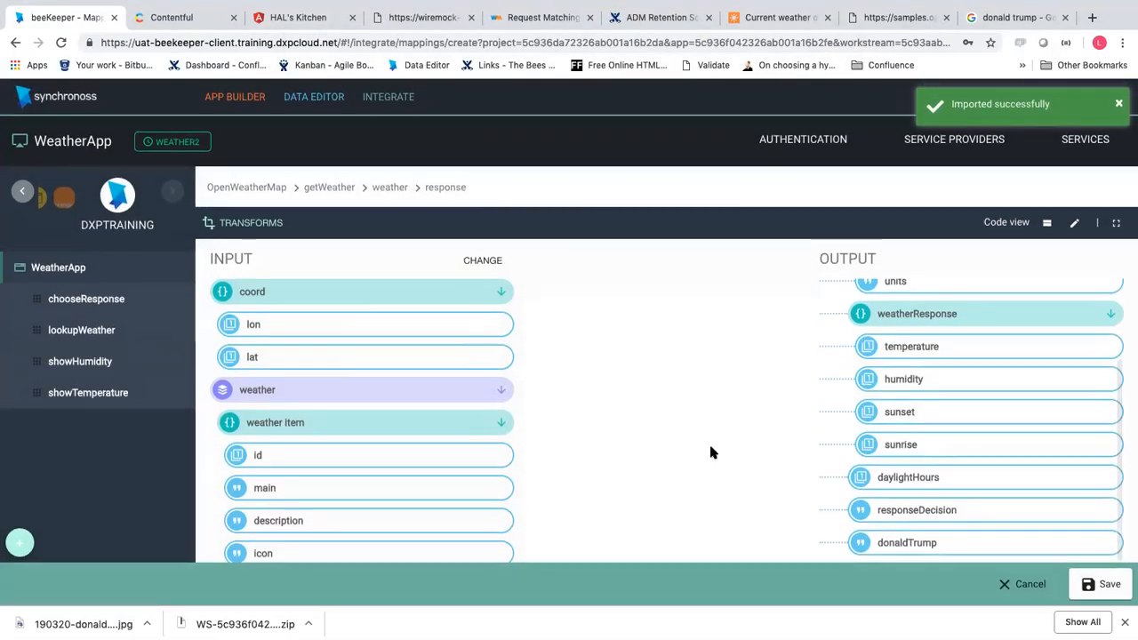
# Try linking sunrise/sunset and temp to donaldTrump, dismissing the type mismatch error
pyautogui.scroll(-2, 433, 447)
pyautogui.scroll(-6, 433, 448)
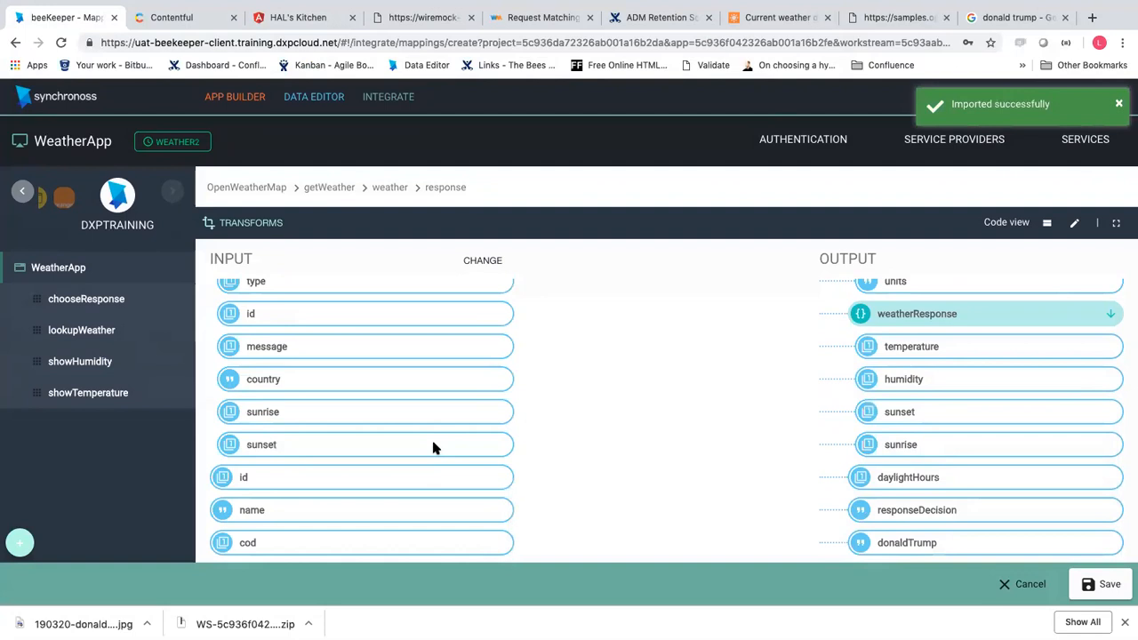
pyautogui.moveTo(428, 414); pyautogui.dragTo(977, 412)
pyautogui.moveTo(824, 437); pyautogui.dragTo(899, 445)
pyautogui.scroll(3, 400, 446)
pyautogui.scroll(-3, 400, 446)
pyautogui.scroll(8, 400, 446)
pyautogui.scroll(2, 888, 427)
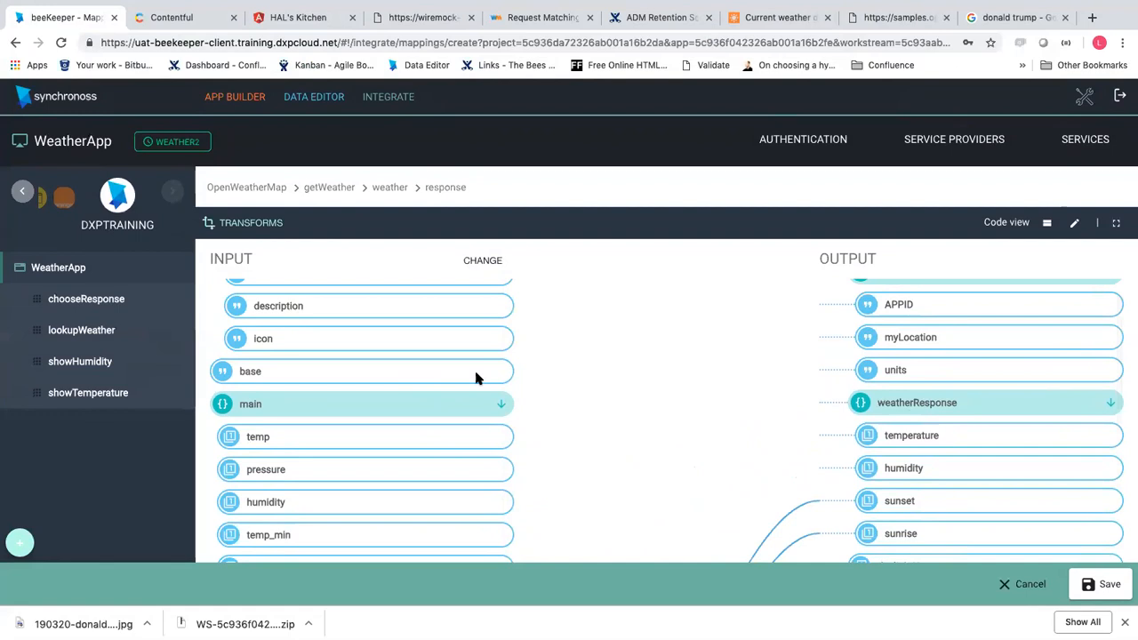
pyautogui.scroll(1, 960, 376)
pyautogui.scroll(-3, 960, 424)
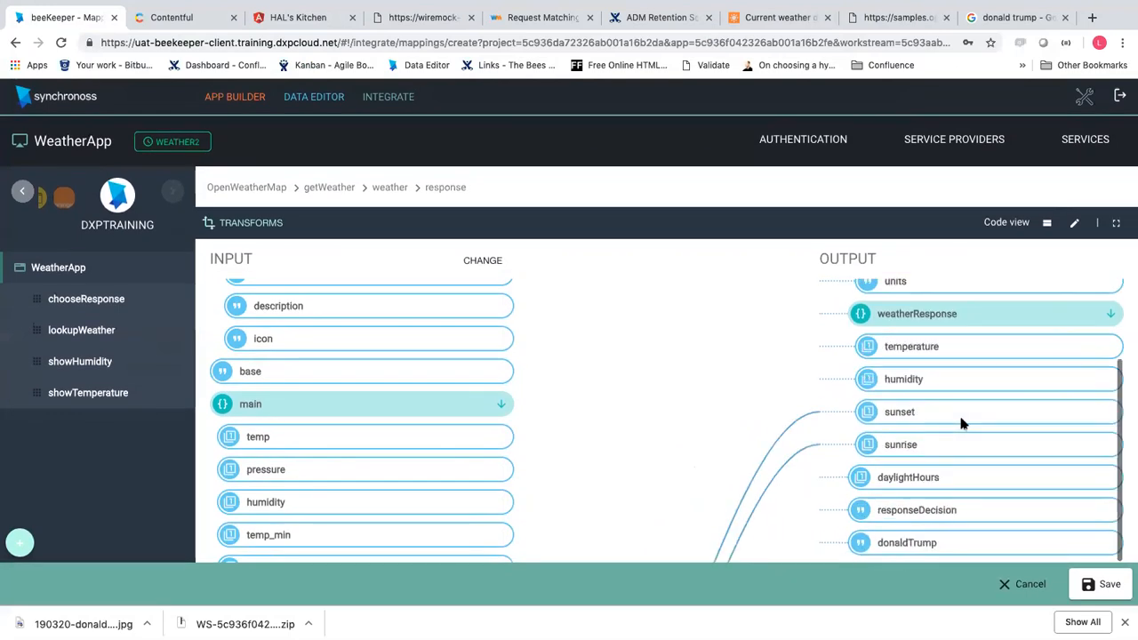
pyautogui.scroll(-4, 415, 431)
pyautogui.scroll(2, 415, 431)
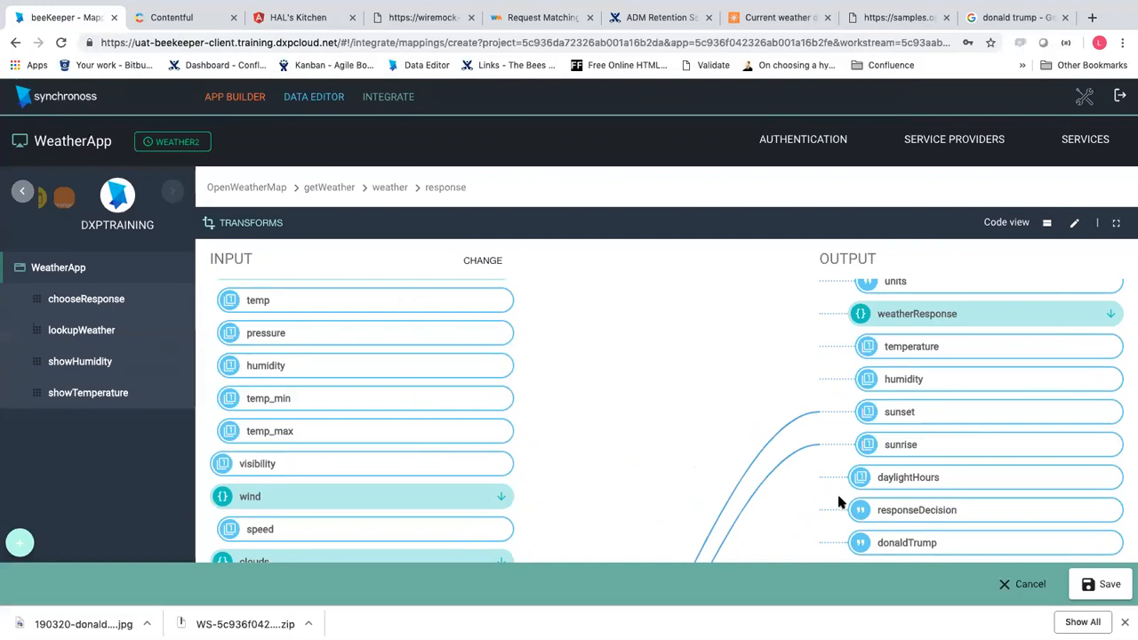
pyautogui.click(865, 542)
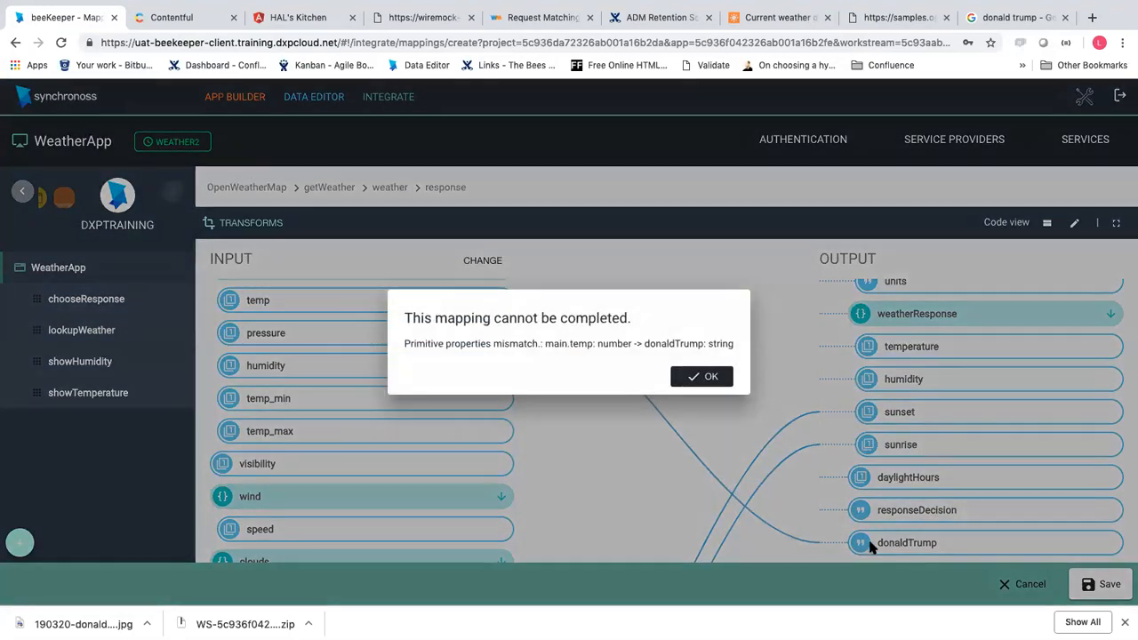
pyautogui.click(725, 379)
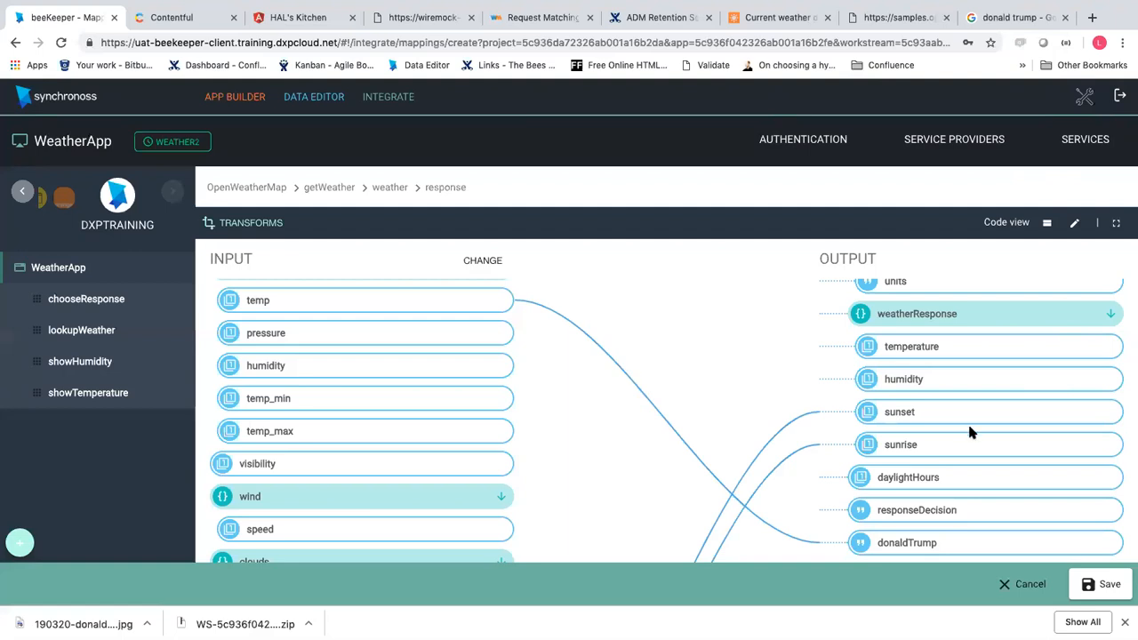
# Discard the unsaved mapping and reopen Map Data for getWeather's weather invocation
pyautogui.click(1028, 590)
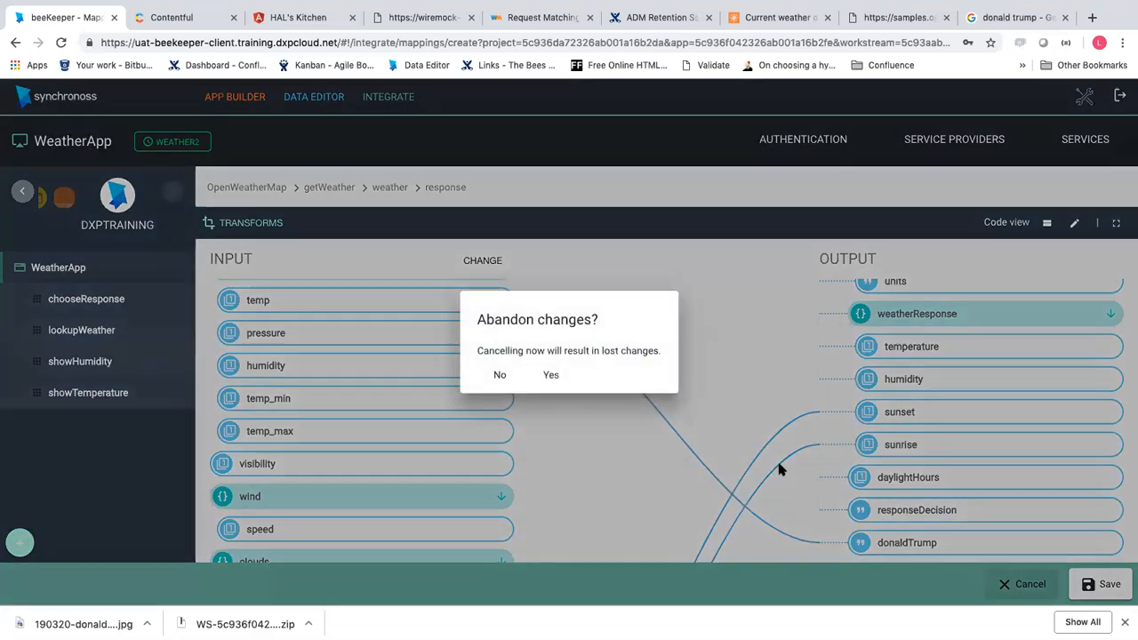
pyautogui.click(549, 379)
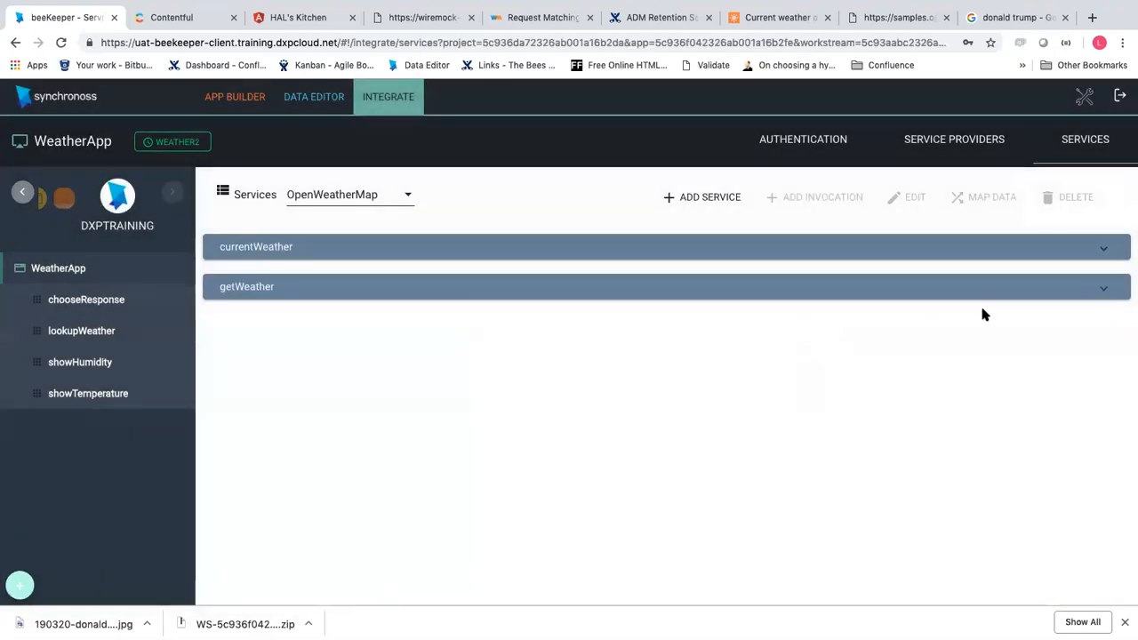
pyautogui.click(1104, 291)
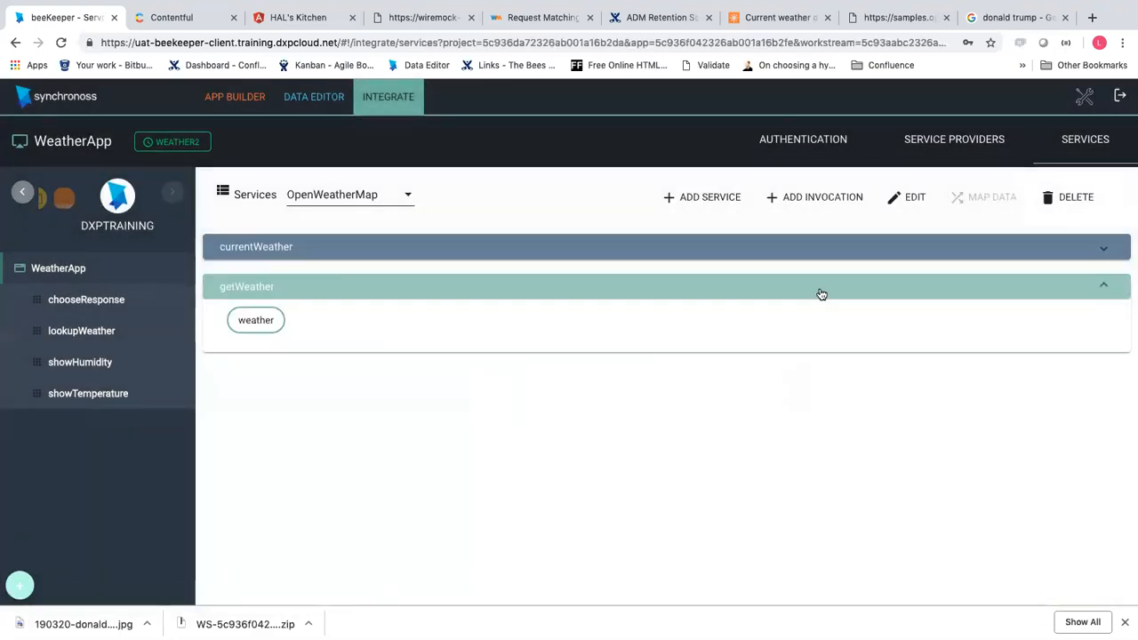
pyautogui.click(269, 325)
pyautogui.click(967, 202)
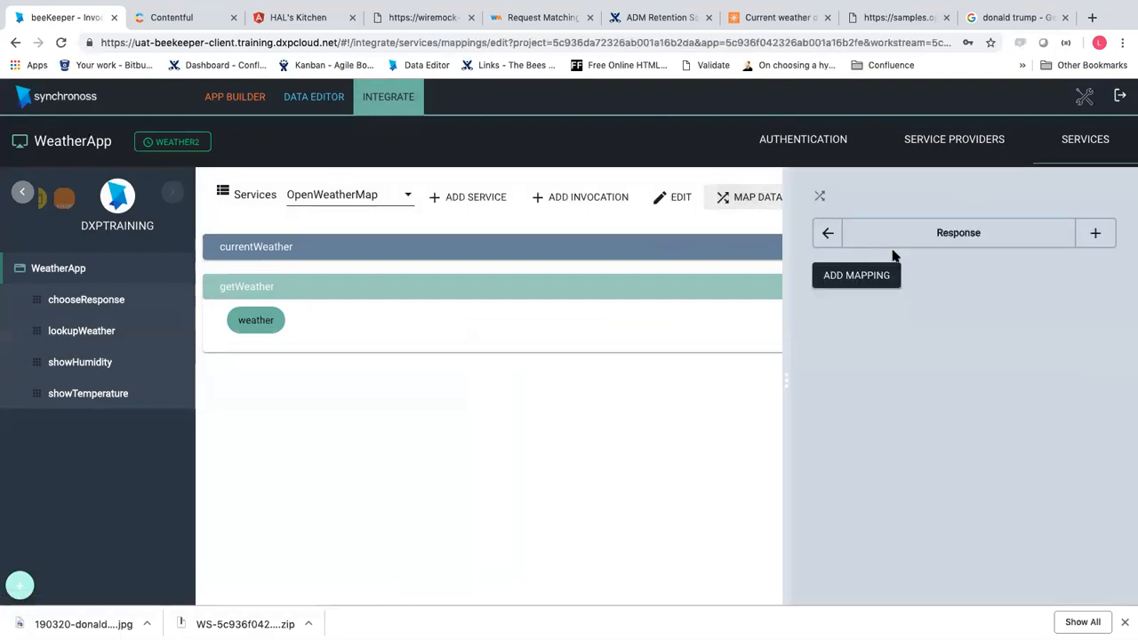
# Start a new response mapping and import weatherResponse.json as its sample input
pyautogui.click(1093, 233)
pyautogui.click(373, 411)
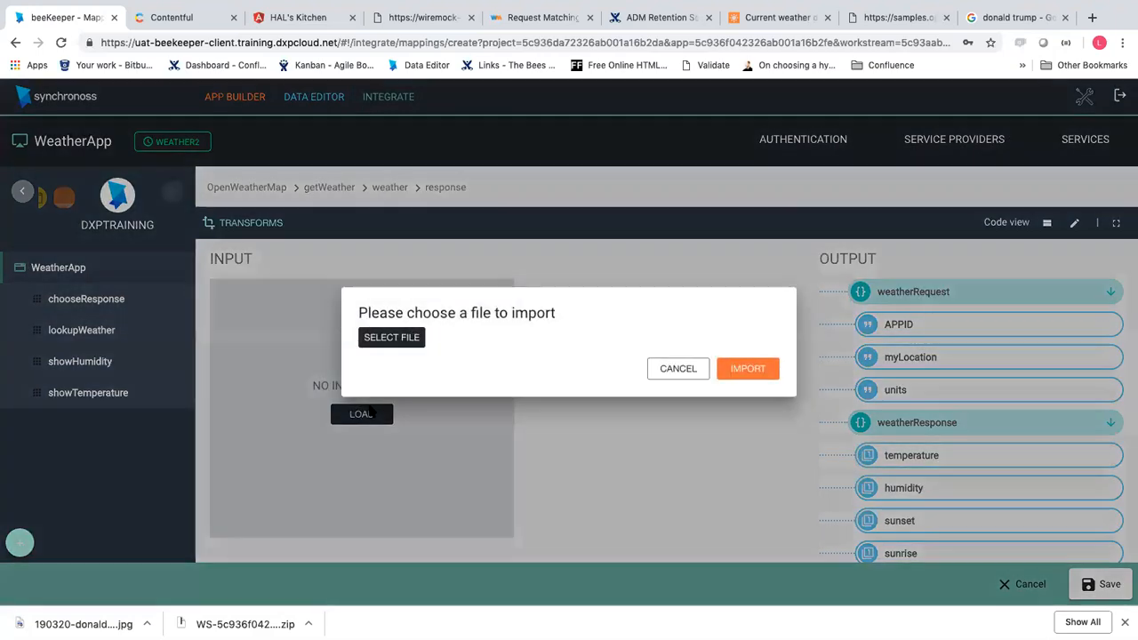
pyautogui.click(411, 339)
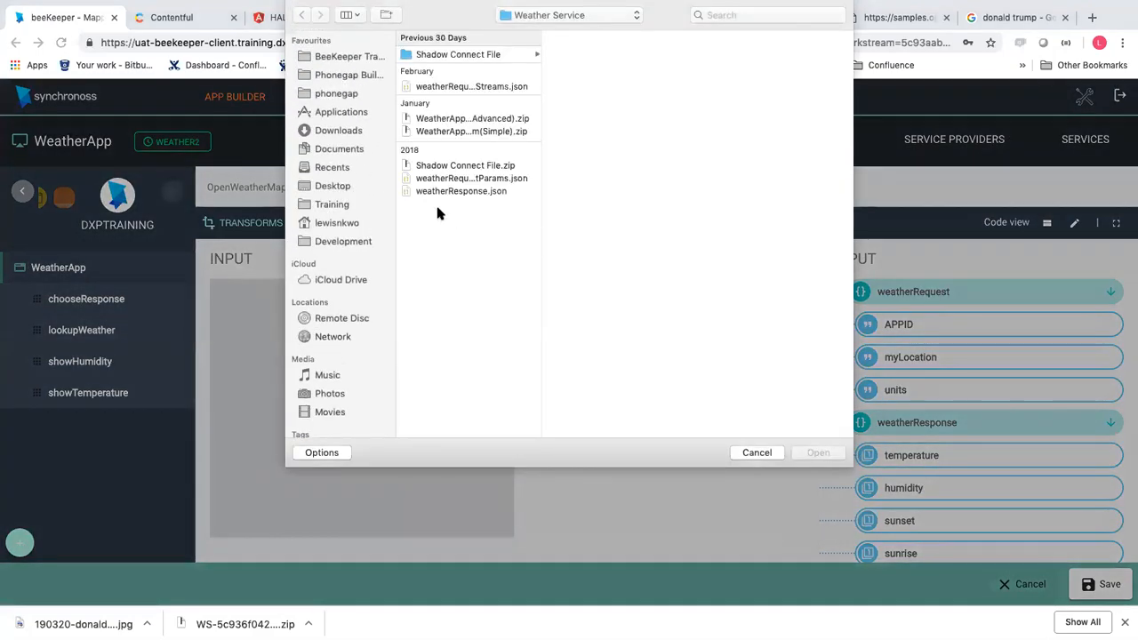
pyautogui.click(482, 190)
pyautogui.click(831, 453)
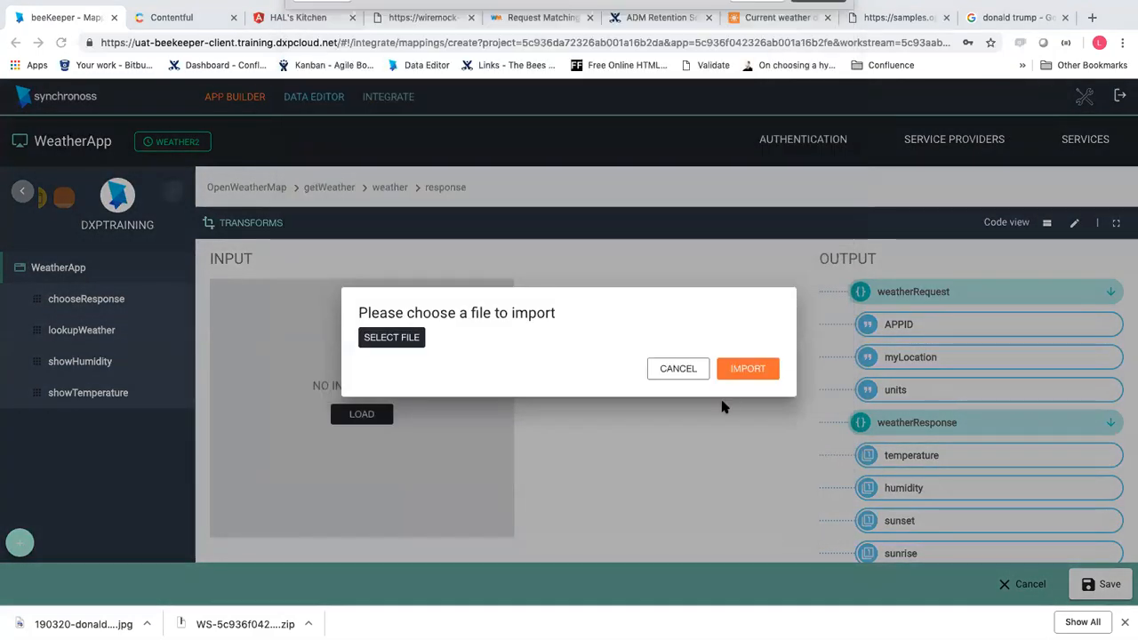
pyautogui.click(763, 380)
pyautogui.scroll(-3, 937, 429)
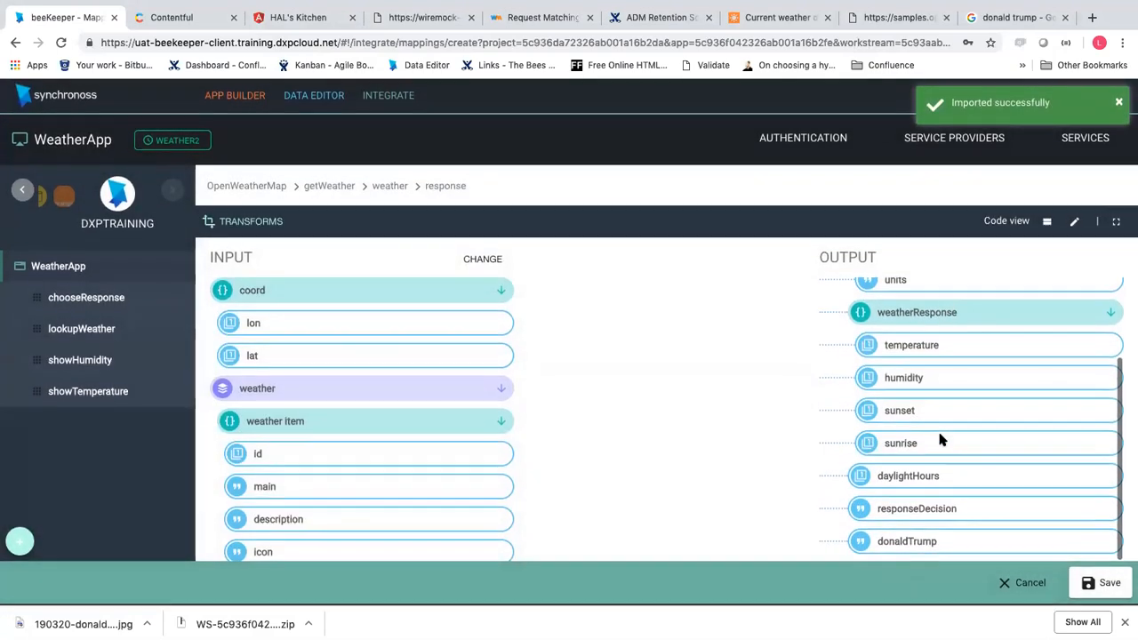
pyautogui.scroll(-6, 391, 432)
pyautogui.scroll(-4, 396, 435)
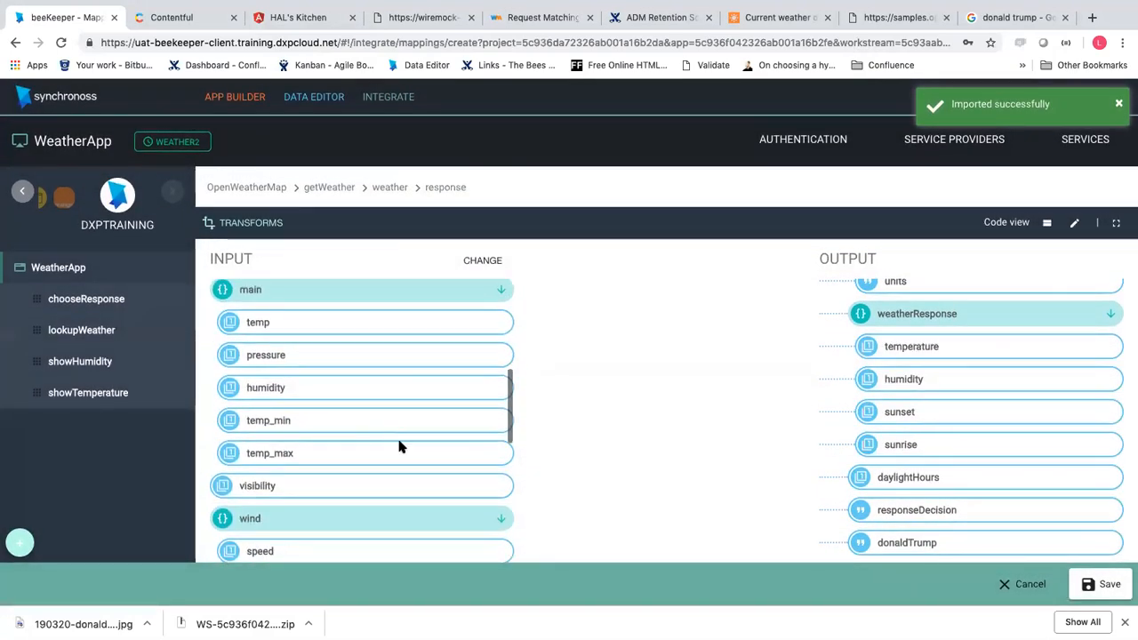
pyautogui.scroll(4, 410, 470)
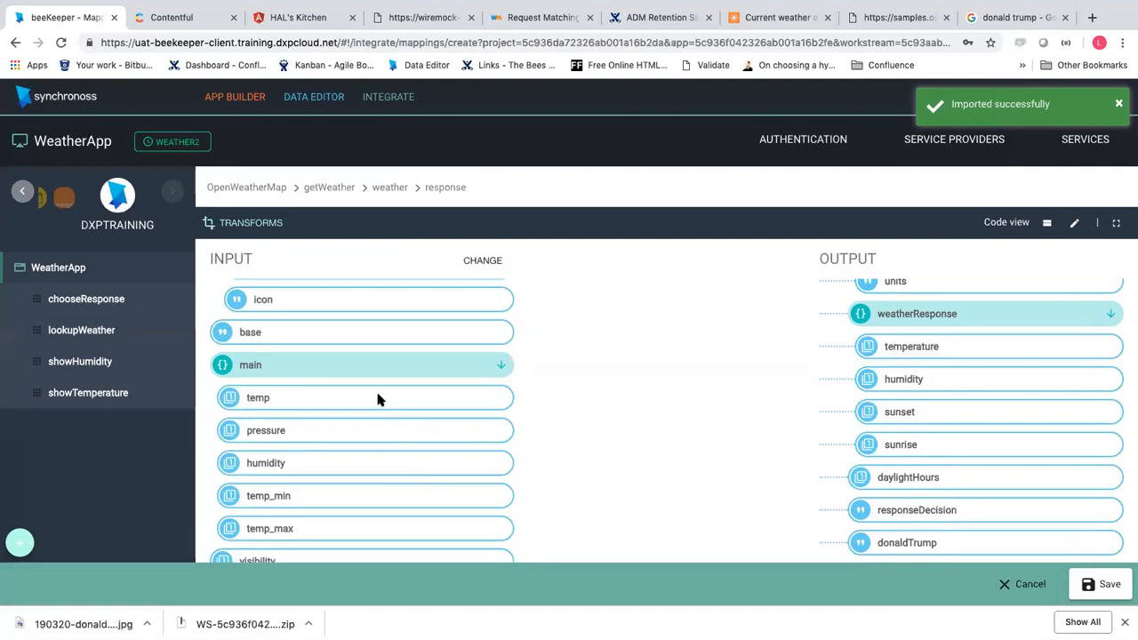
# Link input temp to the temperature output and save the mapping
pyautogui.click(843, 349)
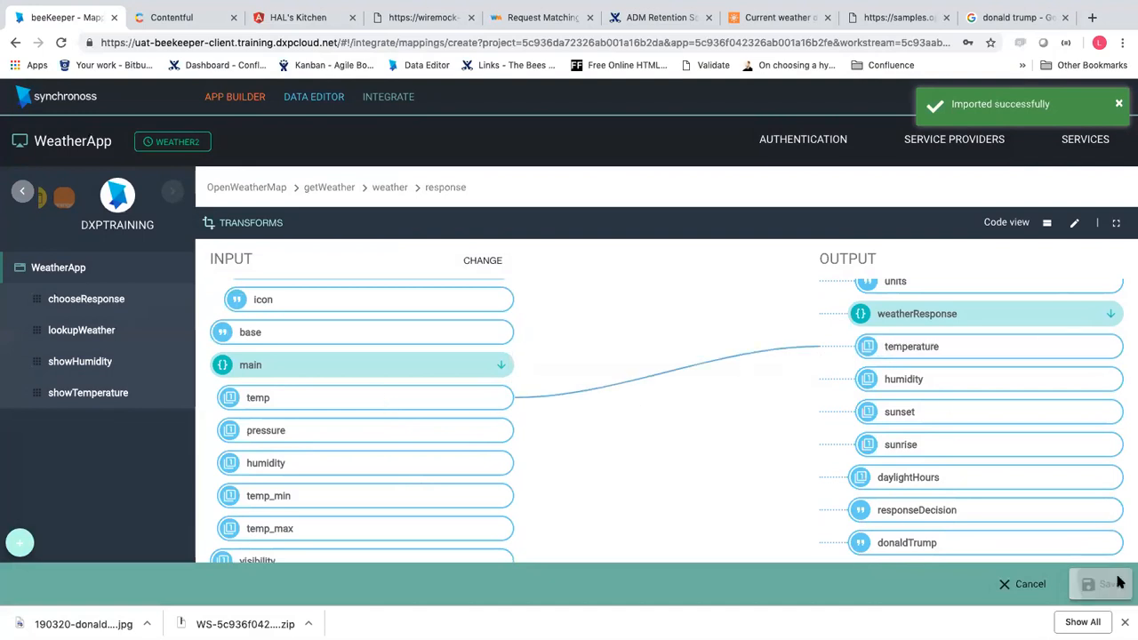
pyautogui.click(1111, 583)
pyautogui.click(395, 251)
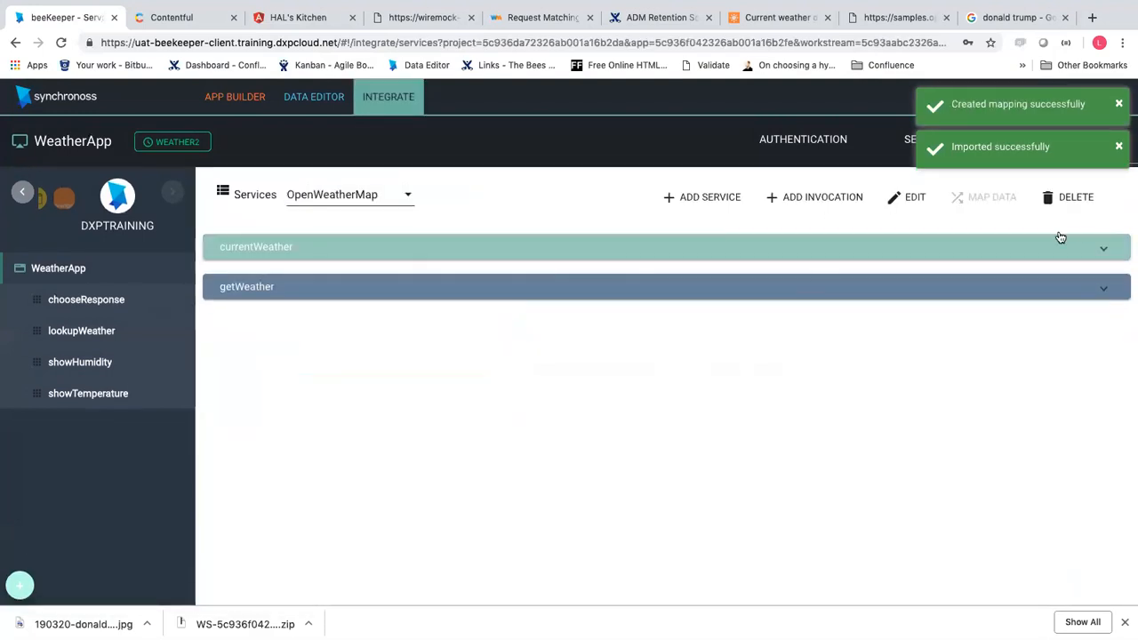
# Browse the currentWeather and getWeather services, then open lookupWeather's getCityWeather step
pyautogui.click(1102, 253)
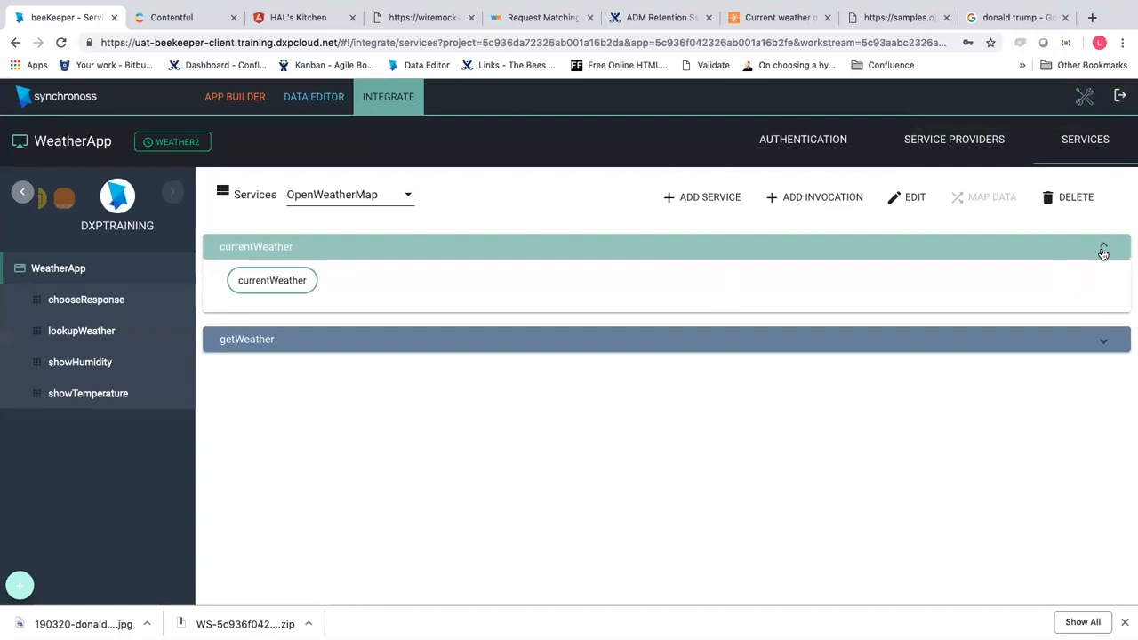
pyautogui.click(1103, 341)
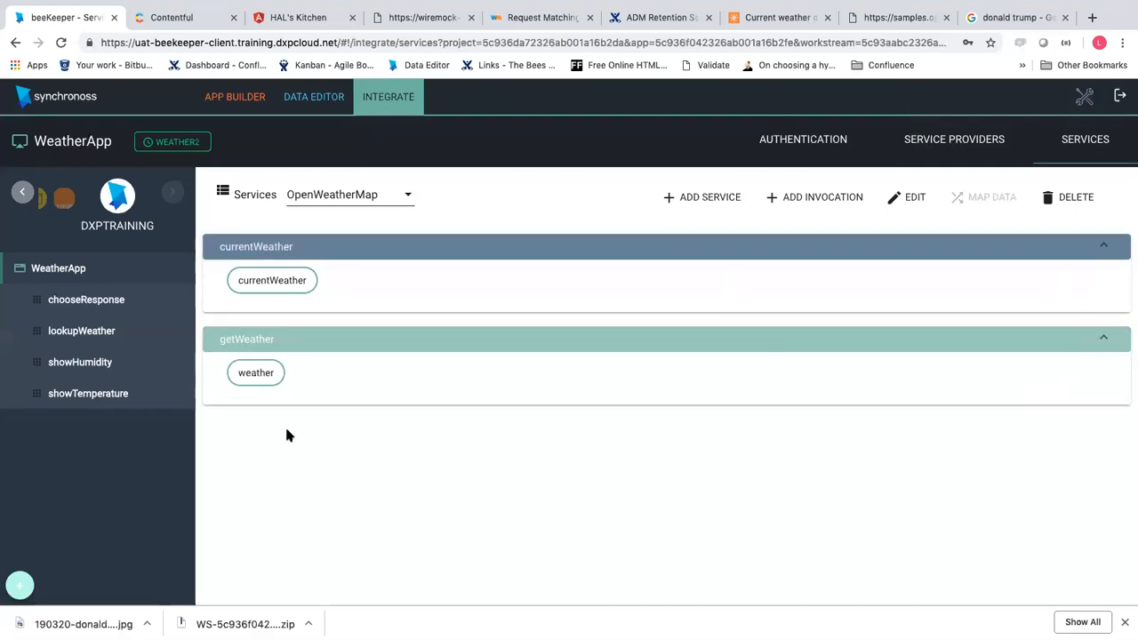
pyautogui.click(76, 329)
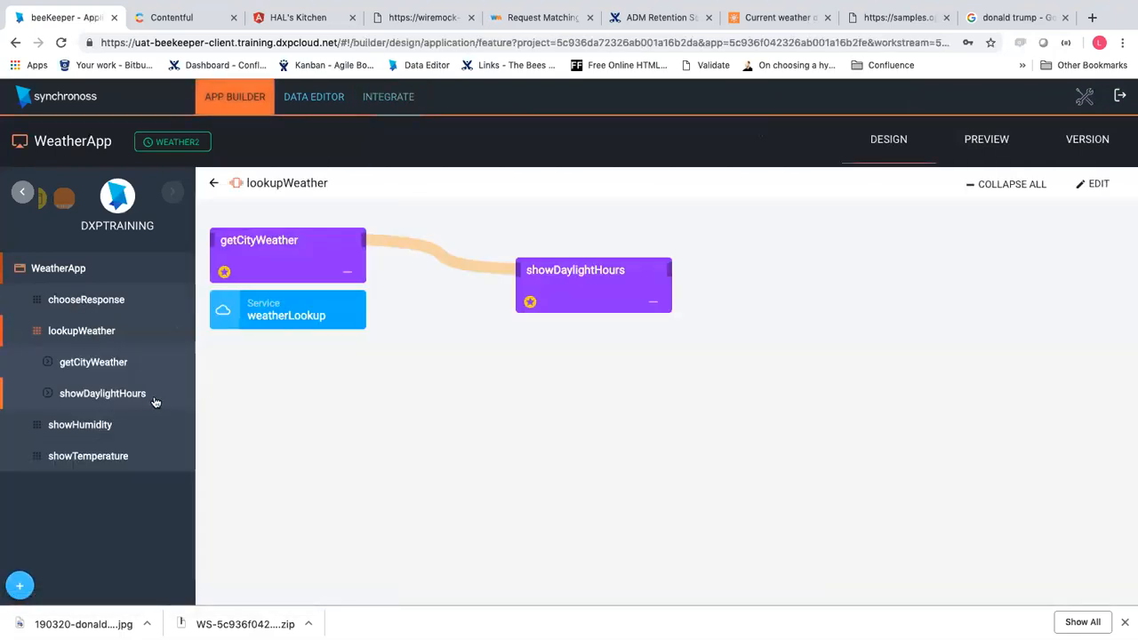
pyautogui.click(116, 372)
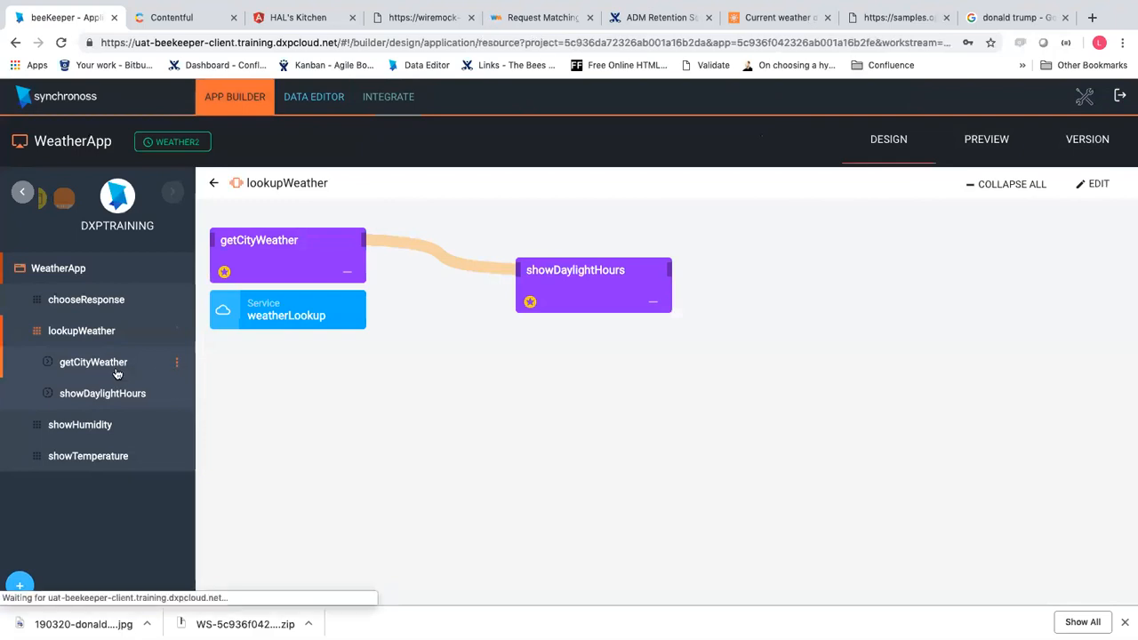
# Edit getCityWeather's weatherLookup integration, keeping OpenWeatherMap as the provider
pyautogui.click(1098, 206)
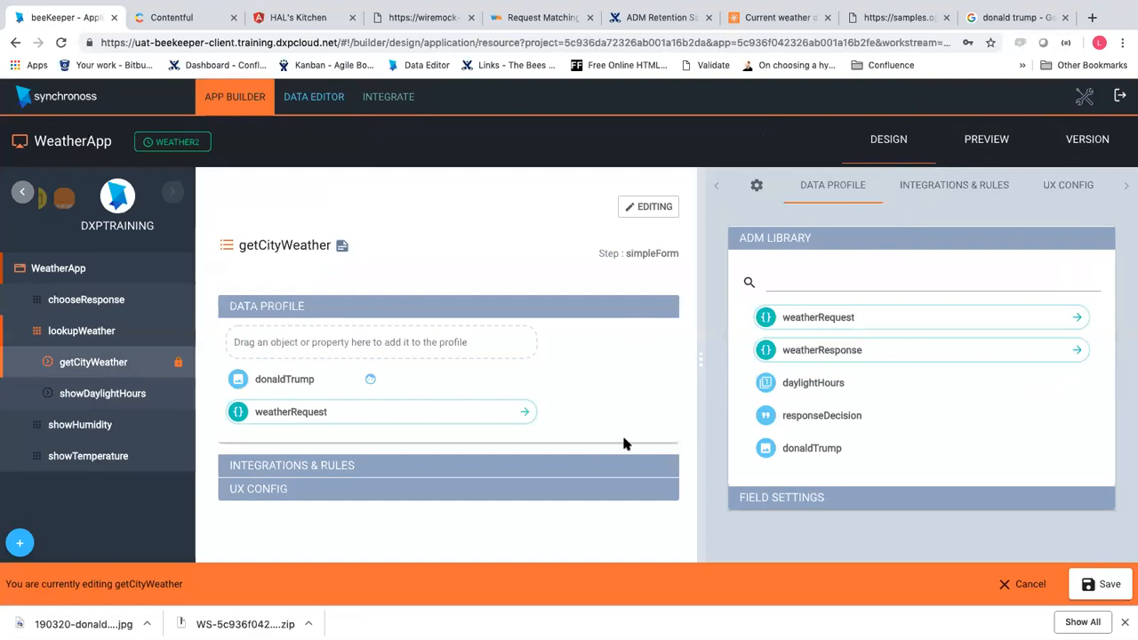
pyautogui.click(952, 189)
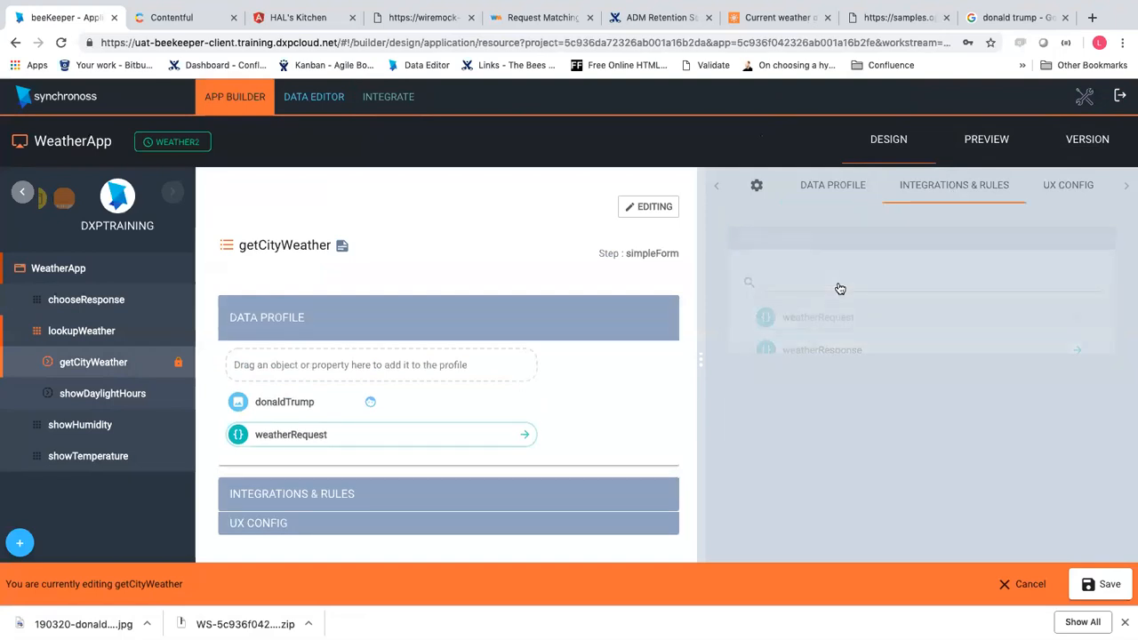
pyautogui.click(862, 252)
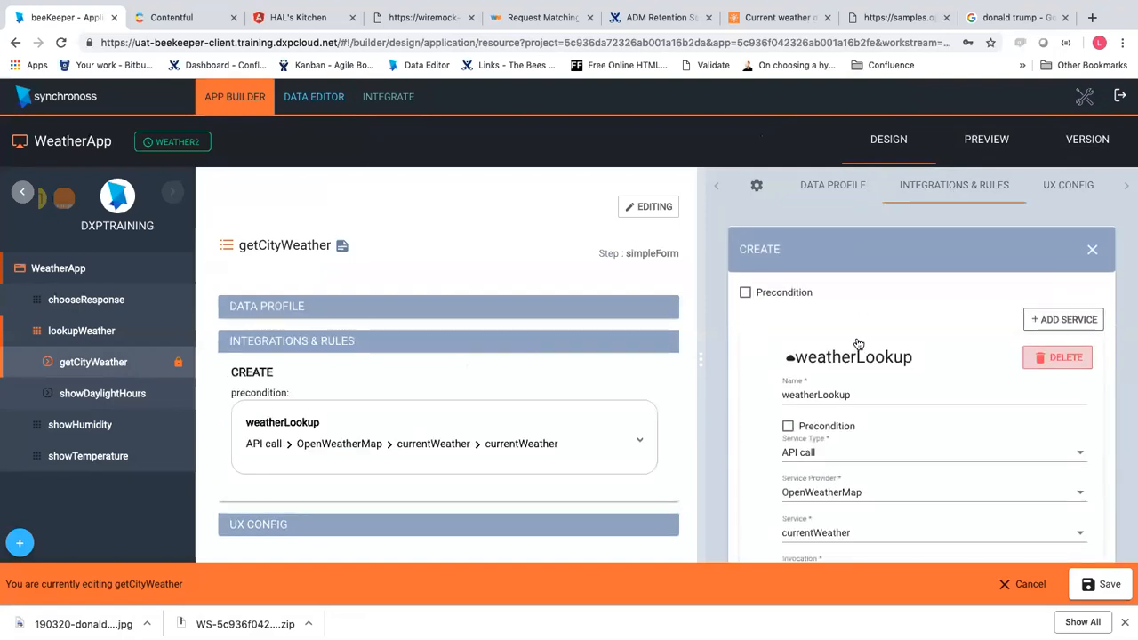
pyautogui.scroll(-2, 858, 344)
pyautogui.click(839, 421)
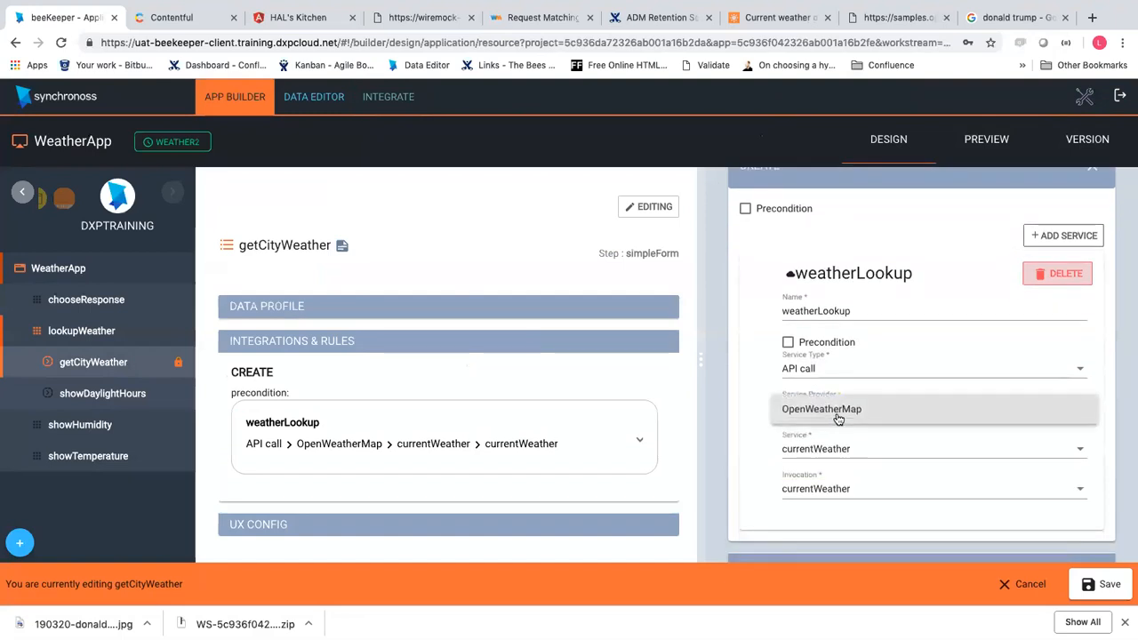
pyautogui.click(840, 449)
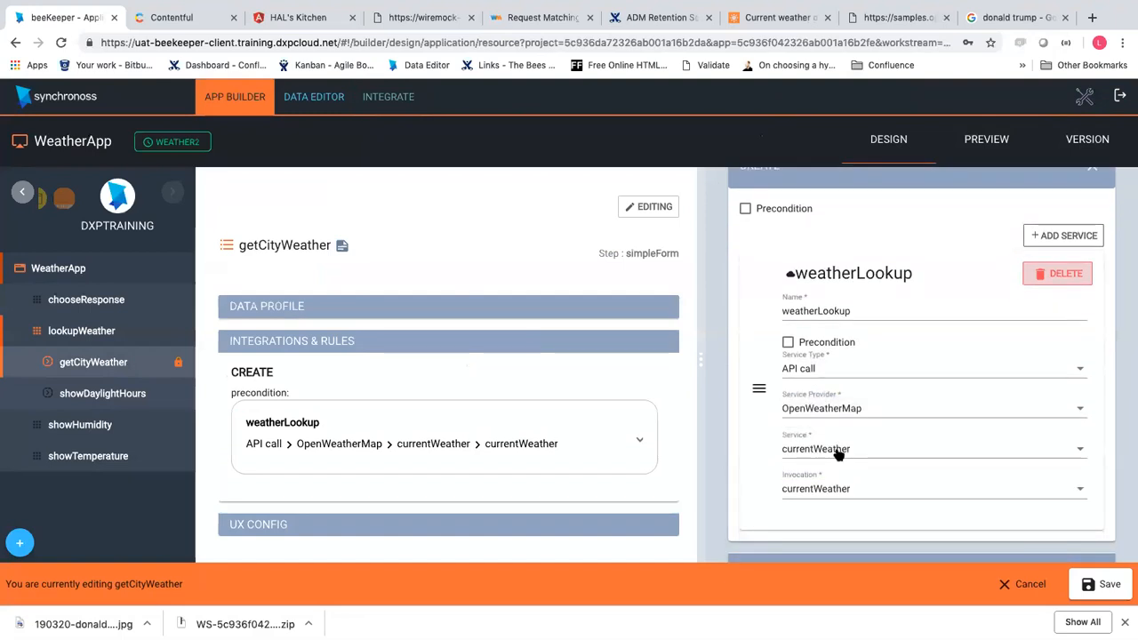
# Set the service to getWeather and the invocation to weather, and save
pyautogui.click(839, 452)
pyautogui.click(830, 479)
pyautogui.click(831, 488)
pyautogui.click(830, 501)
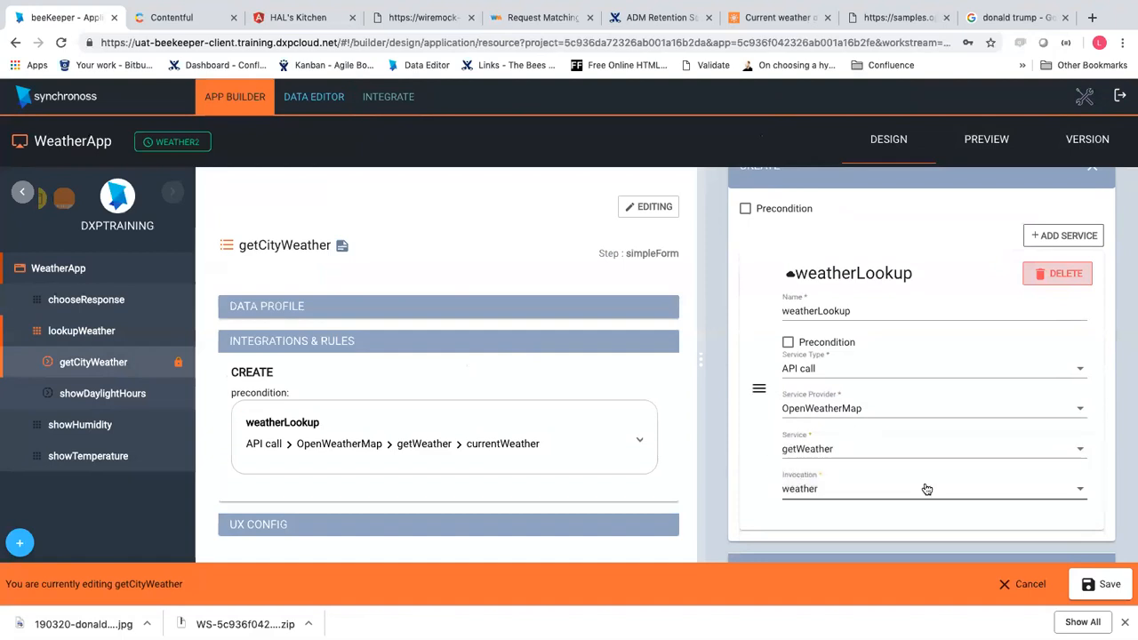
pyautogui.click(1107, 584)
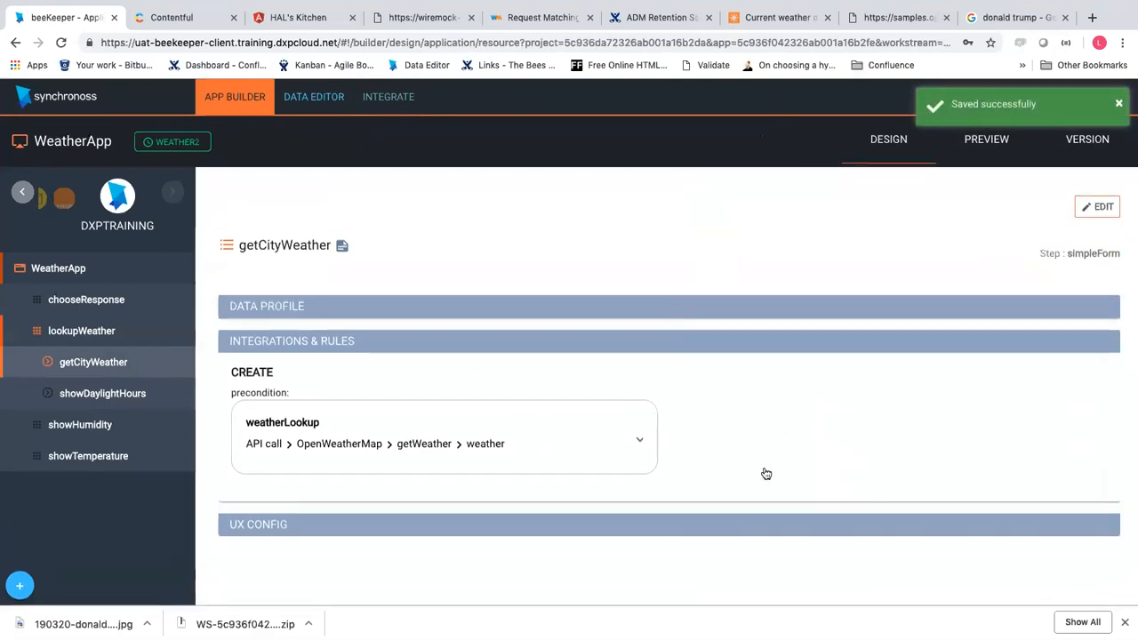
pyautogui.click(960, 165)
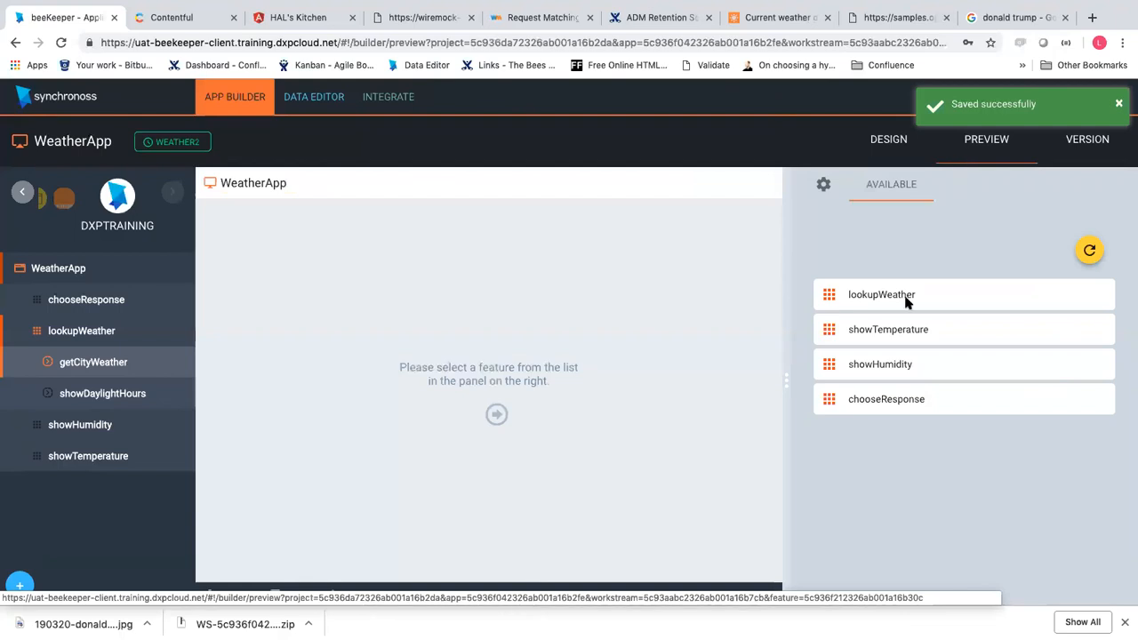
# Submit getCityWeather with the saved APPID, location London and units Metric
pyautogui.click(348, 592)
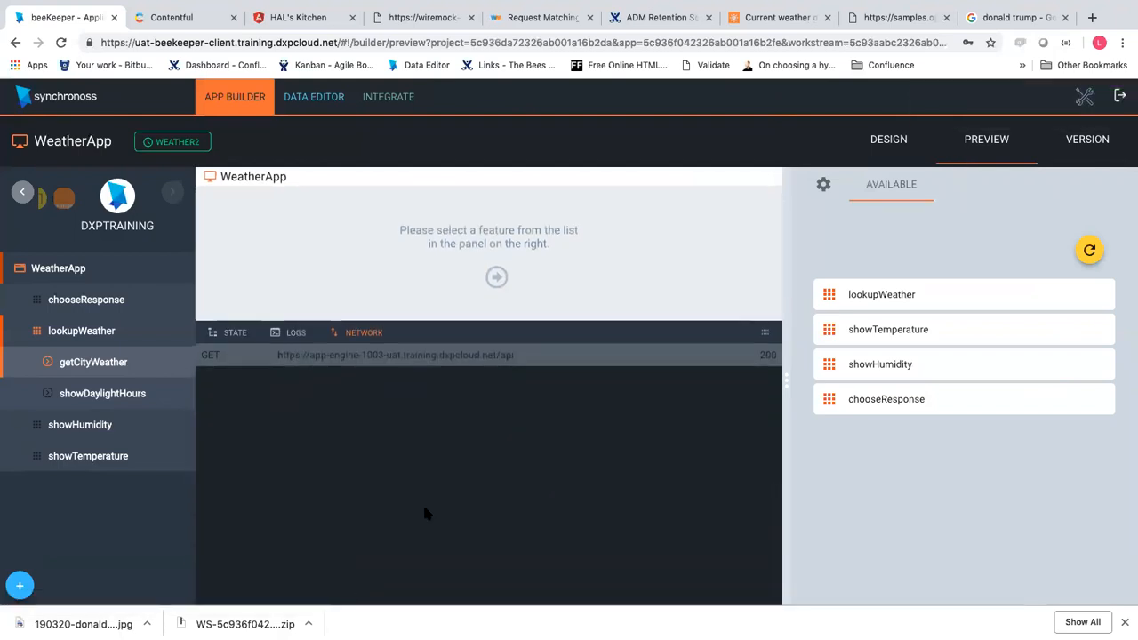
pyautogui.click(884, 304)
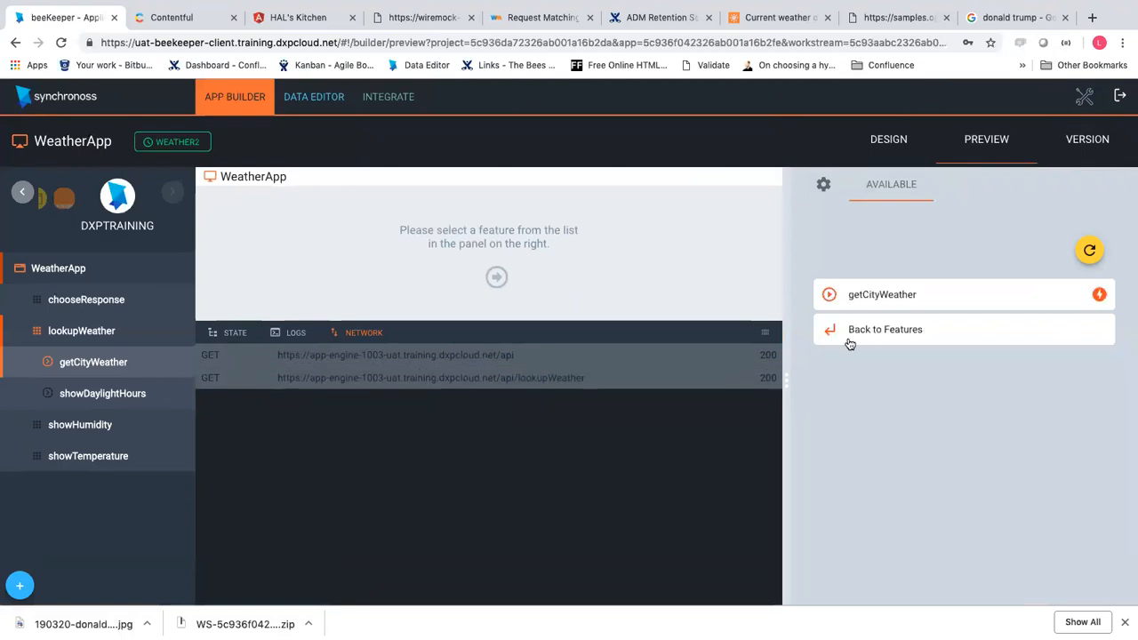
pyautogui.click(889, 305)
pyautogui.scroll(-5, 928, 461)
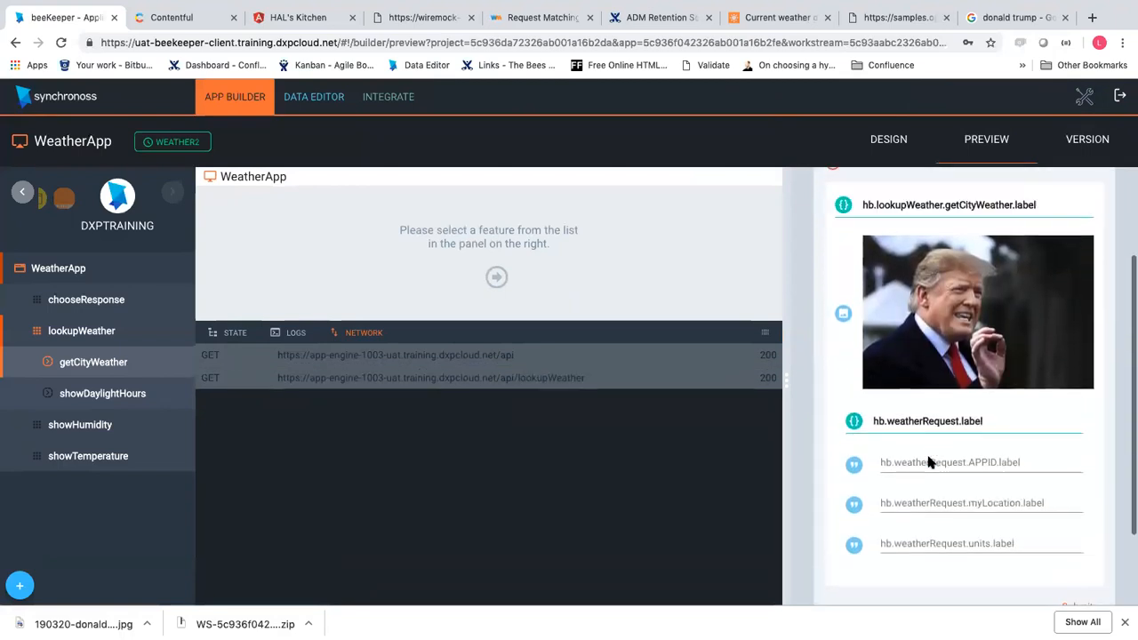
pyautogui.click(939, 398)
pyautogui.click(933, 410)
pyautogui.click(916, 436)
pyautogui.click(911, 457)
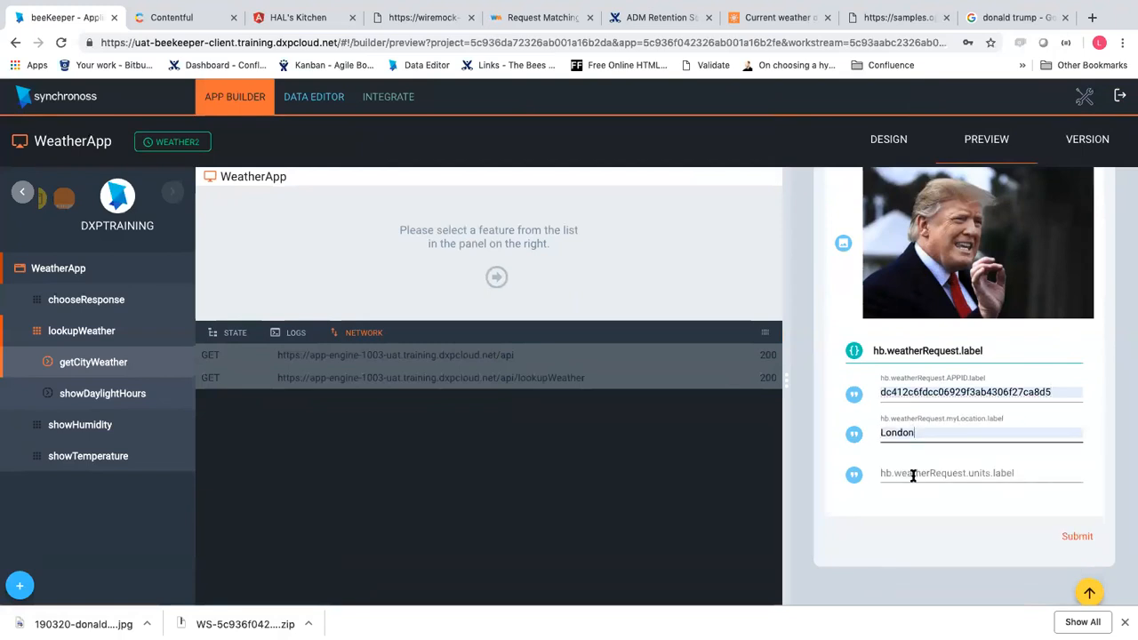
pyautogui.click(912, 475)
pyautogui.click(933, 525)
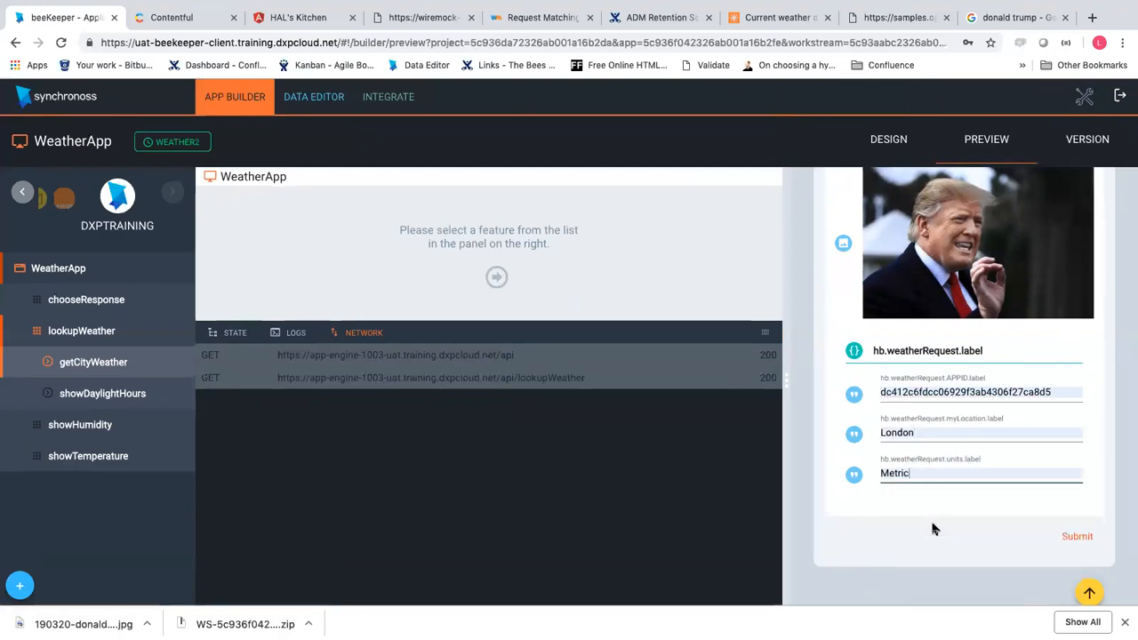
pyautogui.click(1073, 538)
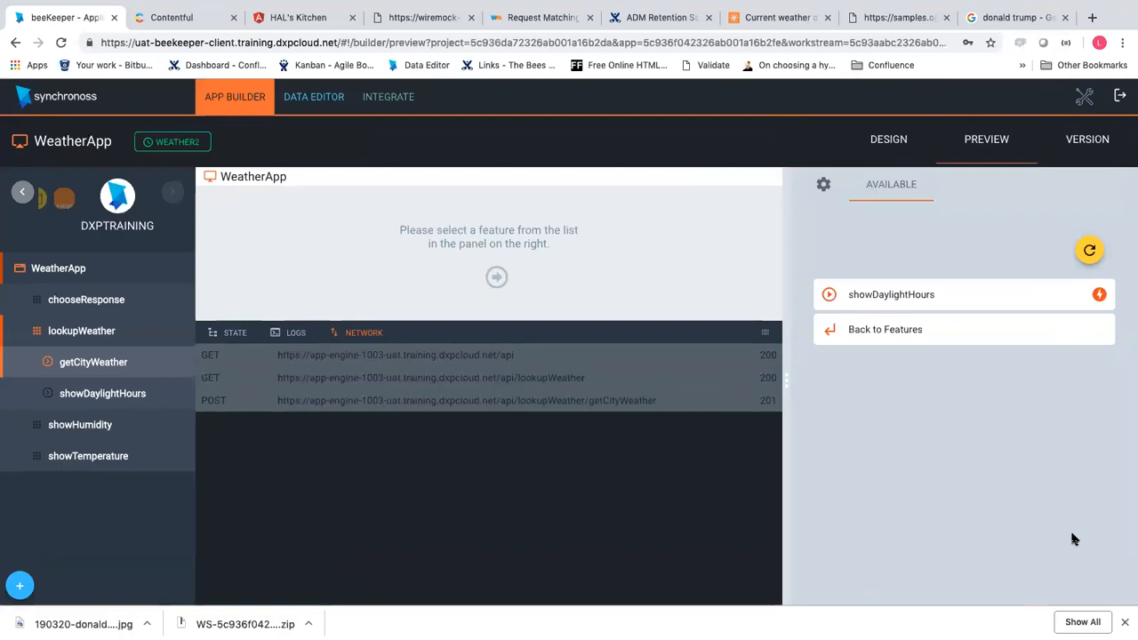
# Inspect the getCityWeather response and the app state showing temperature 280.32
pyautogui.click(613, 408)
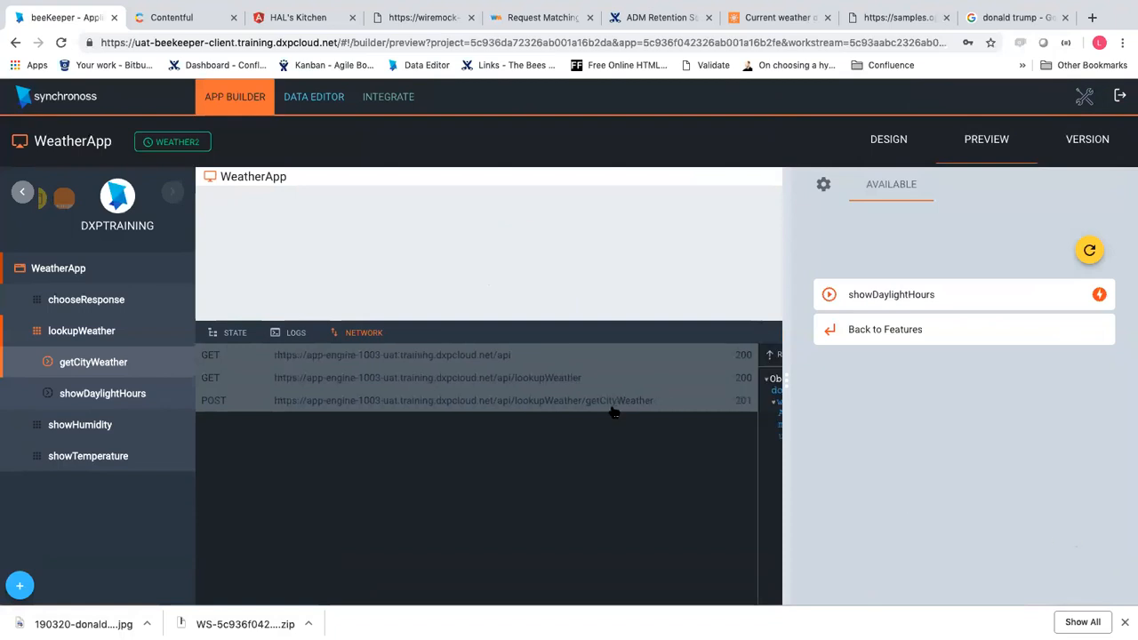
pyautogui.click(755, 409)
pyautogui.click(756, 408)
pyautogui.click(237, 334)
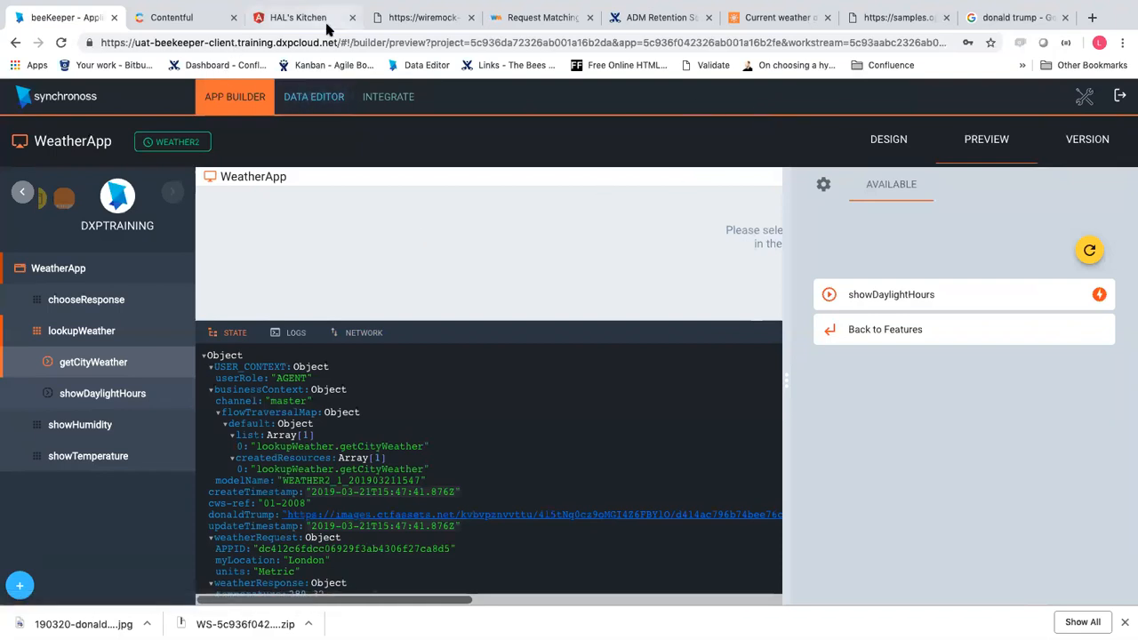
pyautogui.click(402, 26)
pyautogui.scroll(-2, 266, 329)
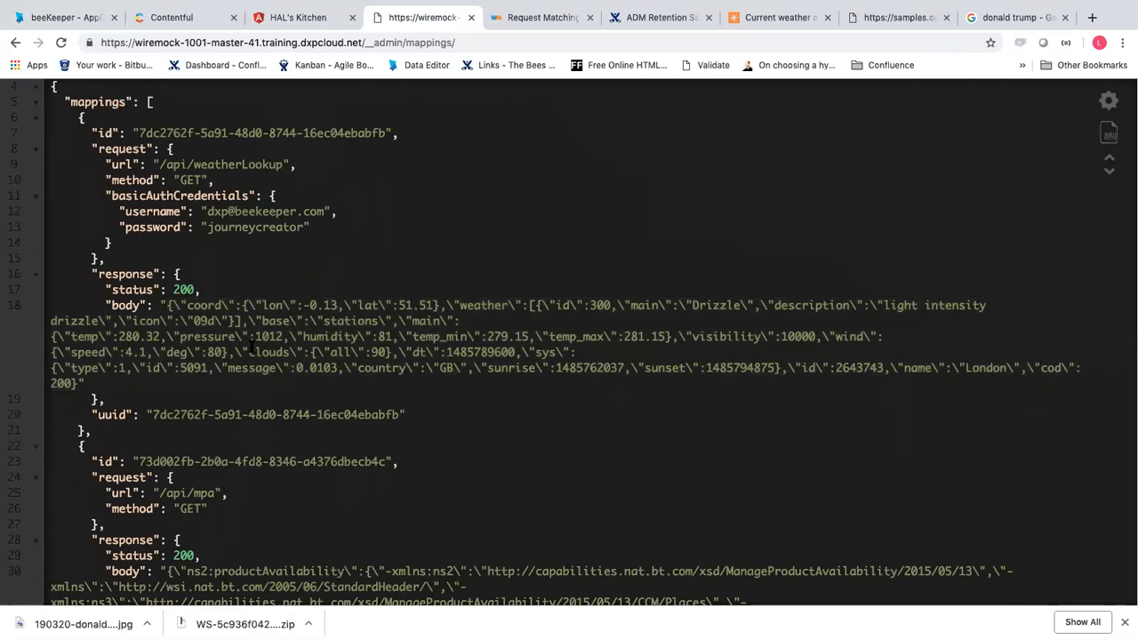
pyautogui.moveTo(119, 337); pyautogui.dragTo(158, 338)
pyautogui.click(89, 26)
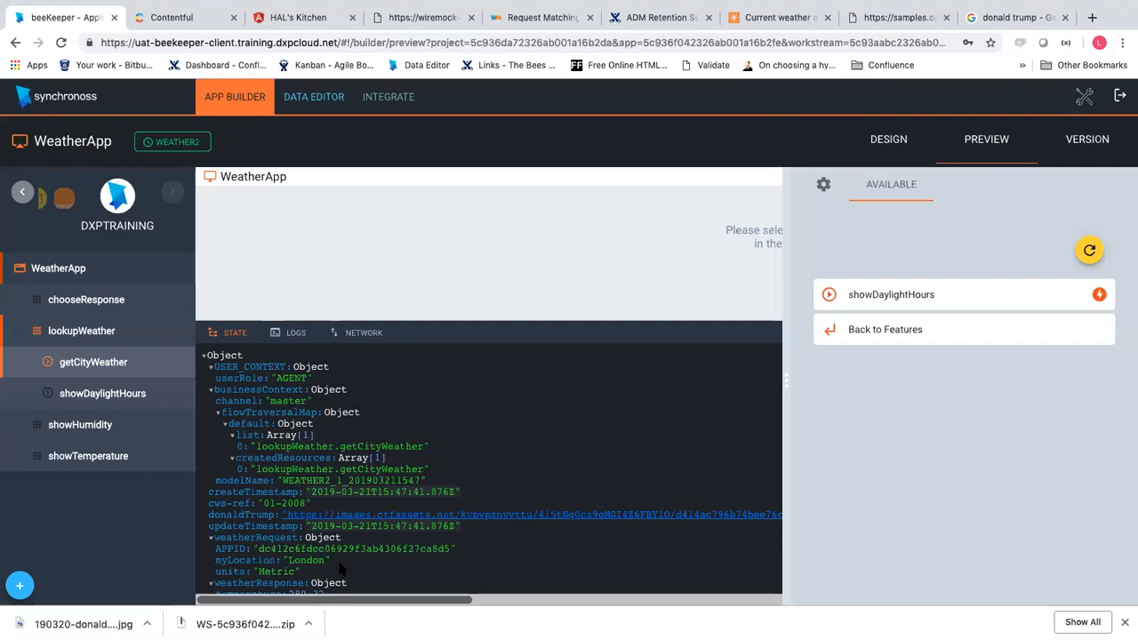
pyautogui.click(212, 18)
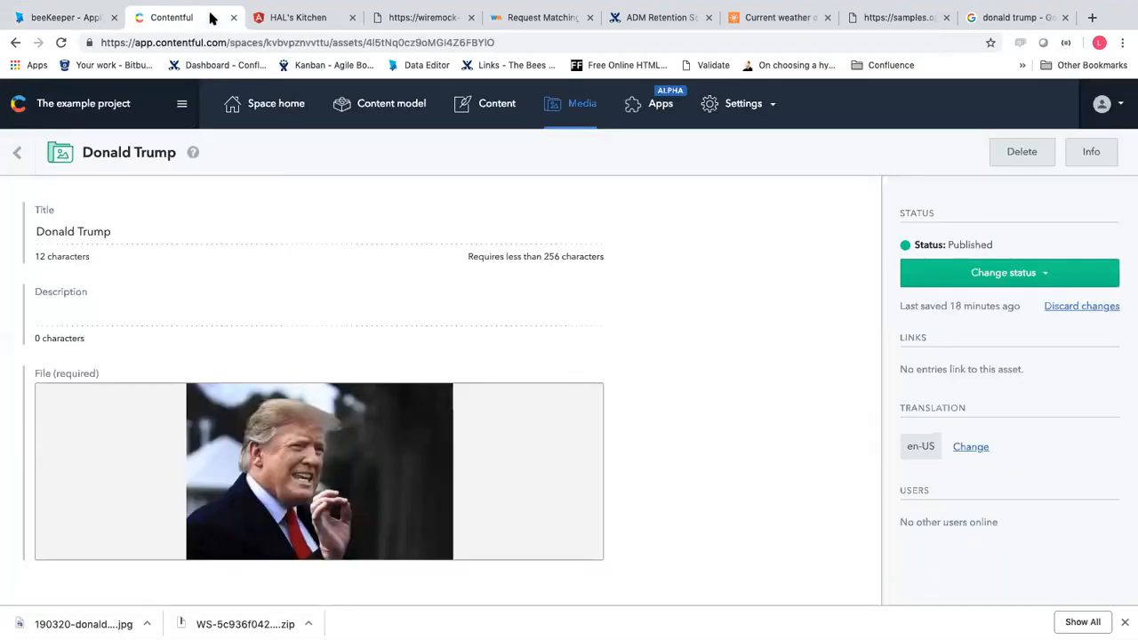
pyautogui.click(66, 17)
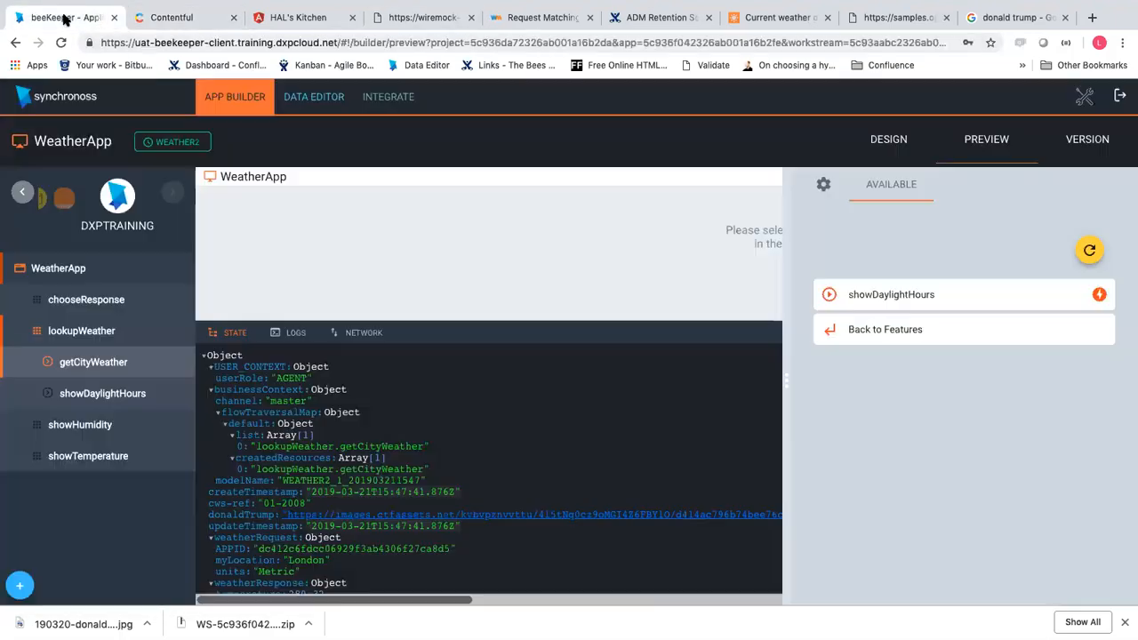
# Delete the last letter of the Wiremock basic-auth username and save the credential
pyautogui.click(378, 99)
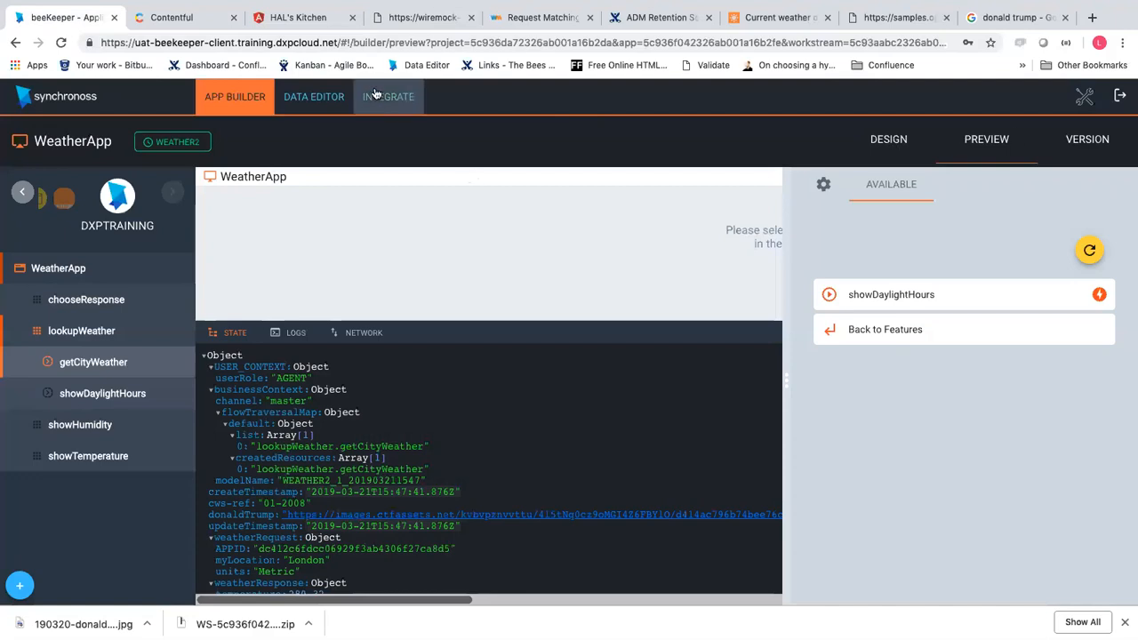
pyautogui.click(814, 139)
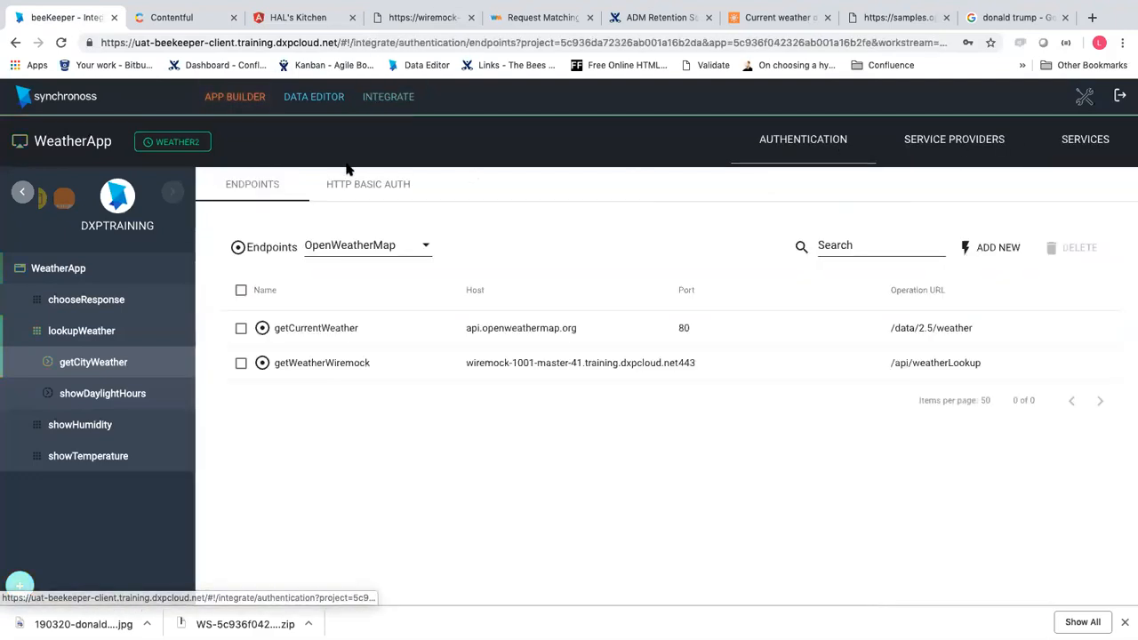
pyautogui.click(398, 185)
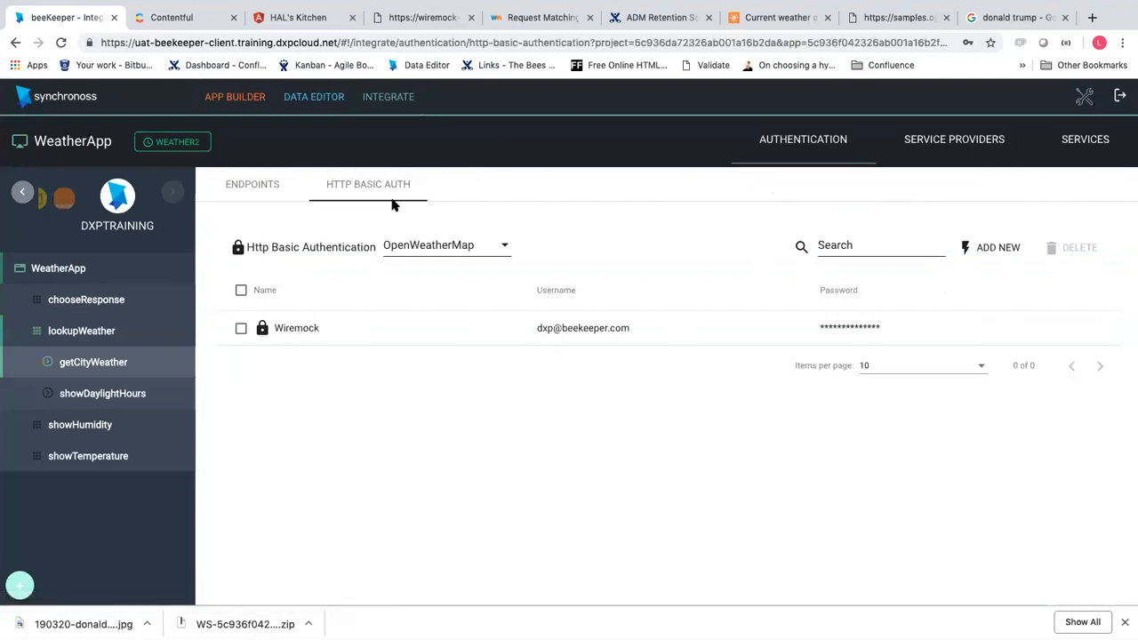
pyautogui.click(400, 330)
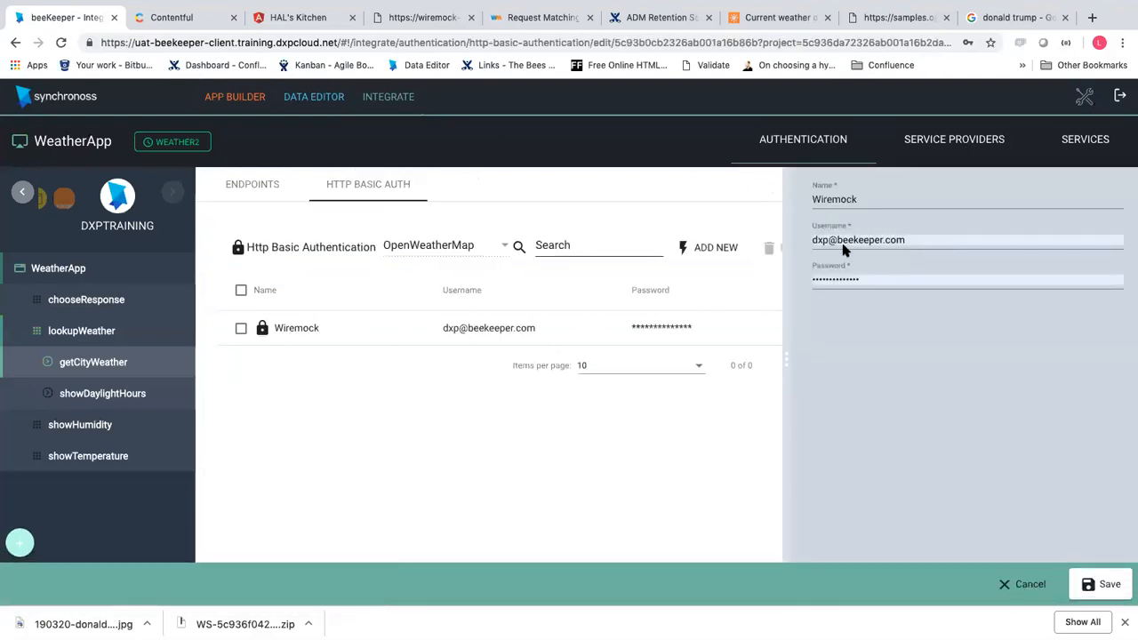
pyautogui.click(873, 236)
pyautogui.click(920, 238)
pyautogui.press('BackSpace')
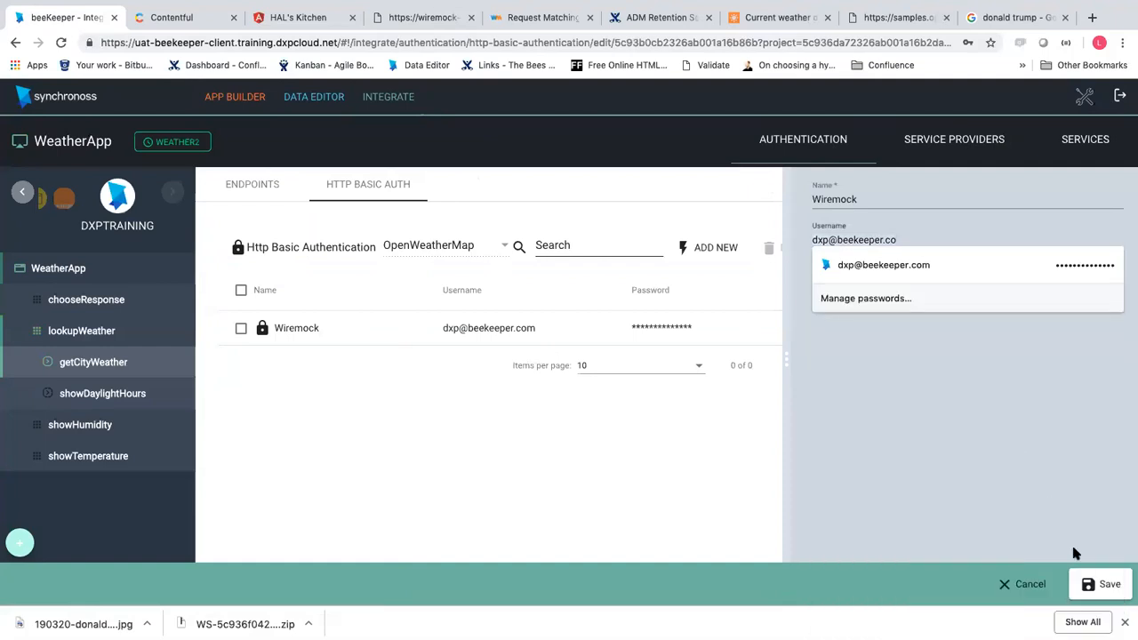
pyautogui.click(1100, 582)
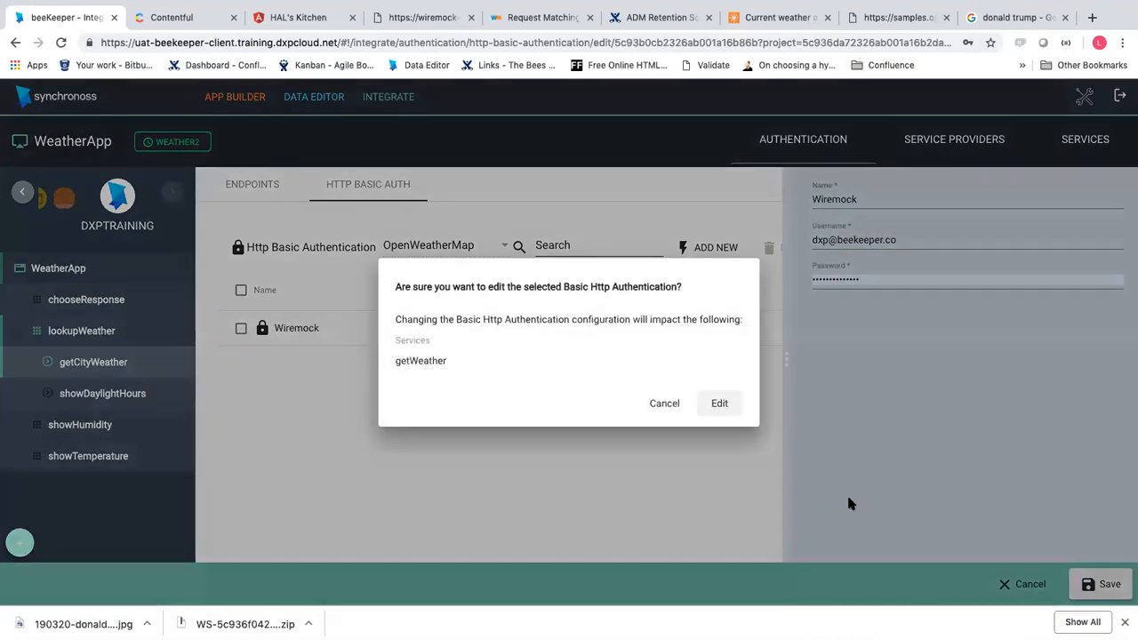
pyautogui.click(722, 405)
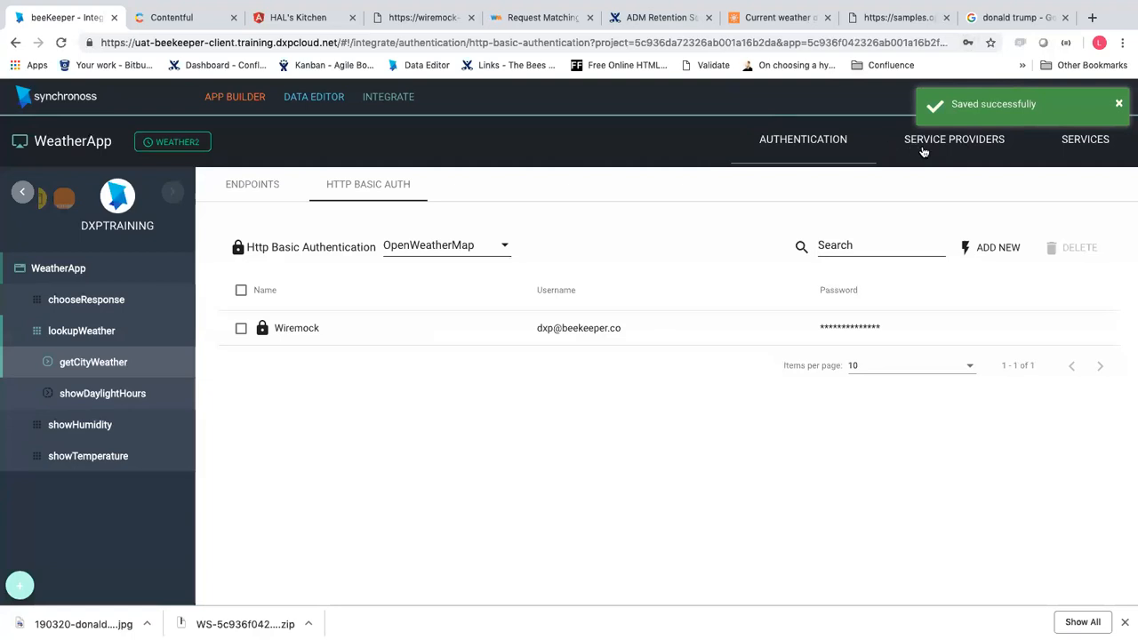
pyautogui.click(234, 97)
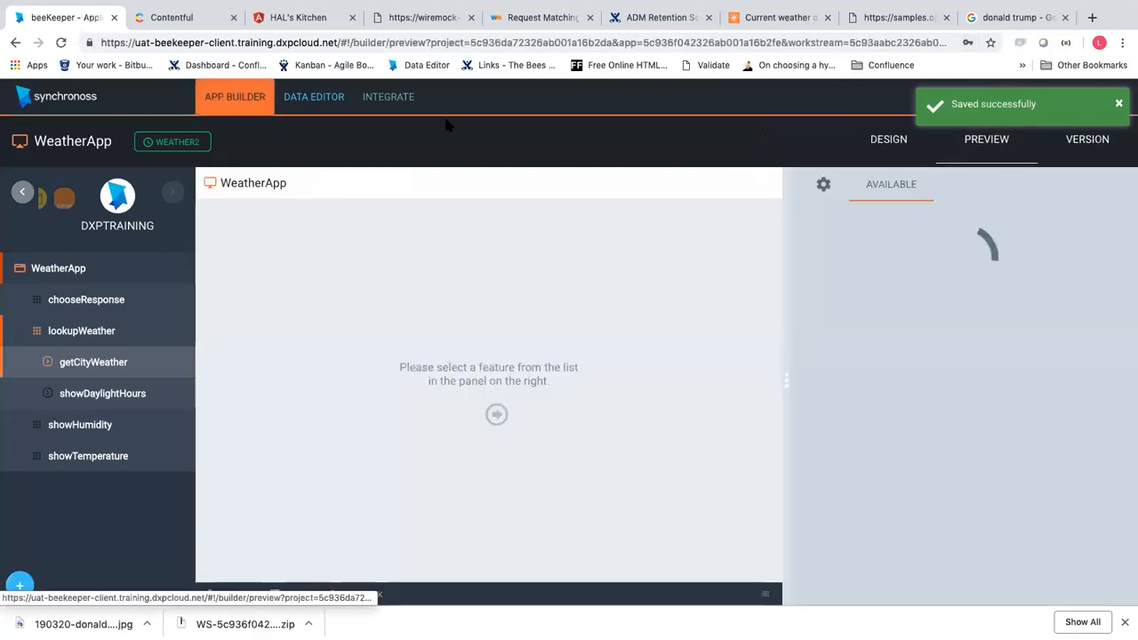
pyautogui.click(416, 18)
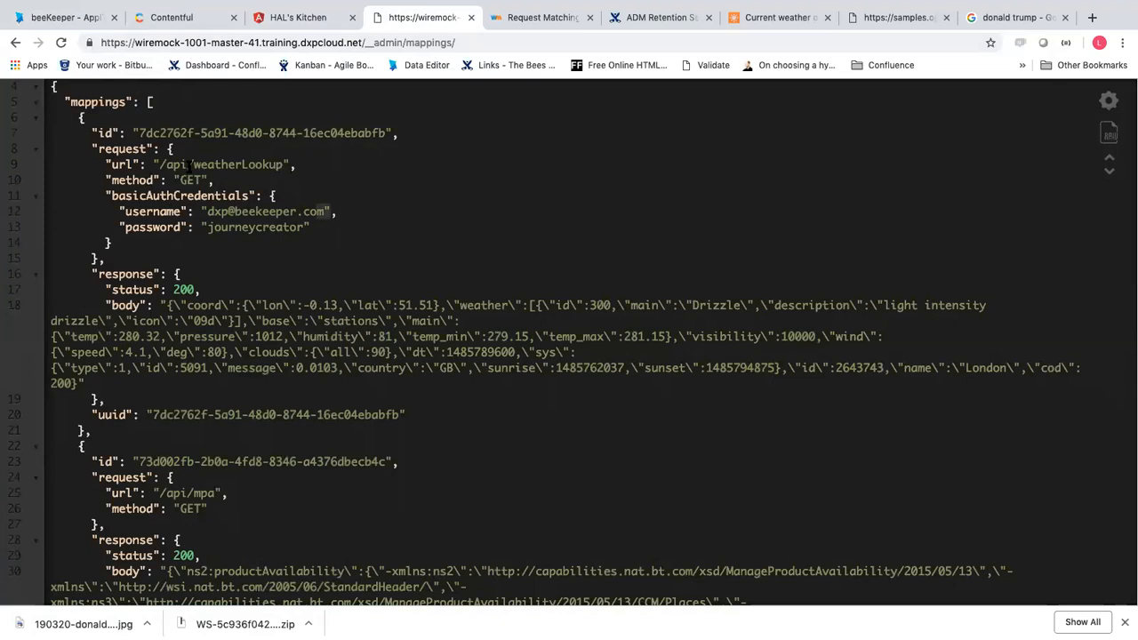
pyautogui.click(77, 15)
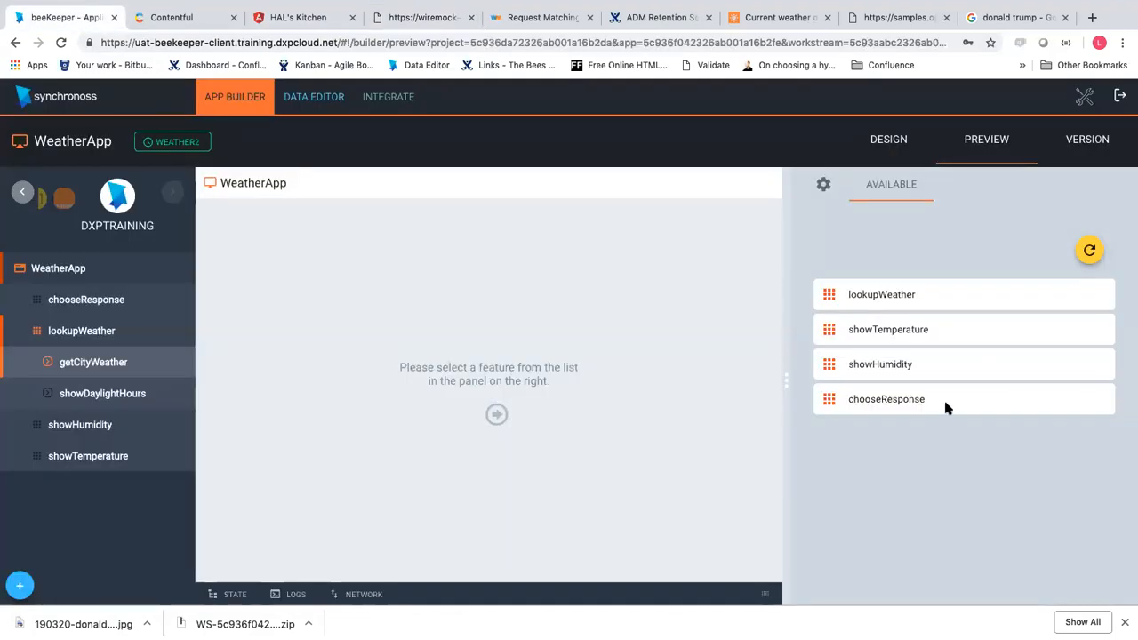
# Open getCityWeather in the preview, fill the saved APPID and enter location Tokyo
pyautogui.click(932, 300)
pyautogui.click(894, 294)
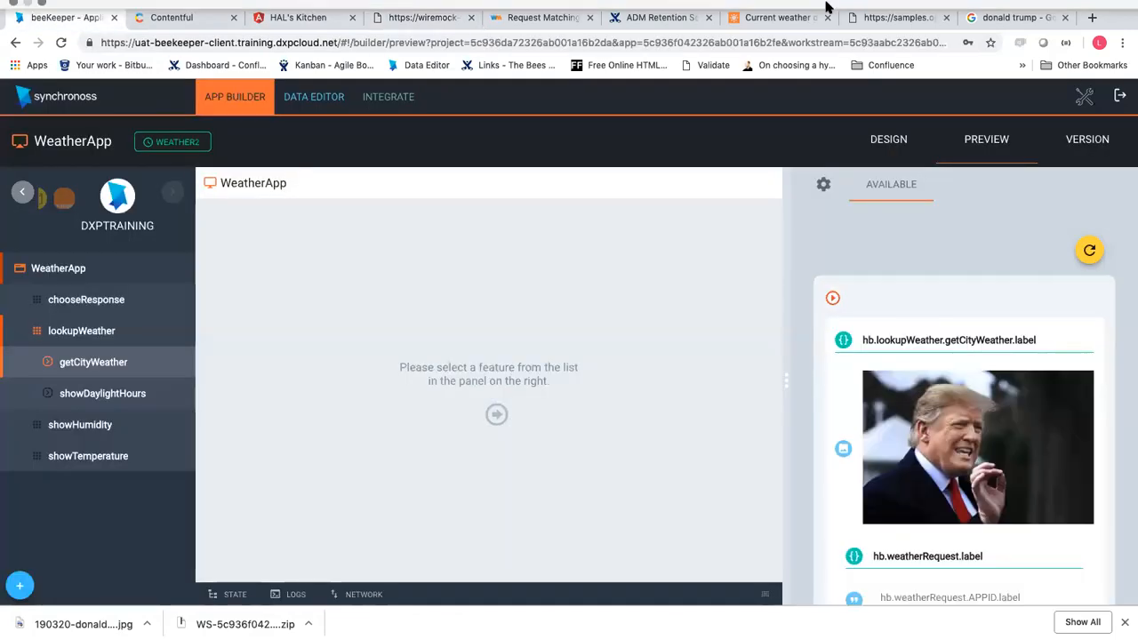
pyautogui.scroll(-3, 931, 414)
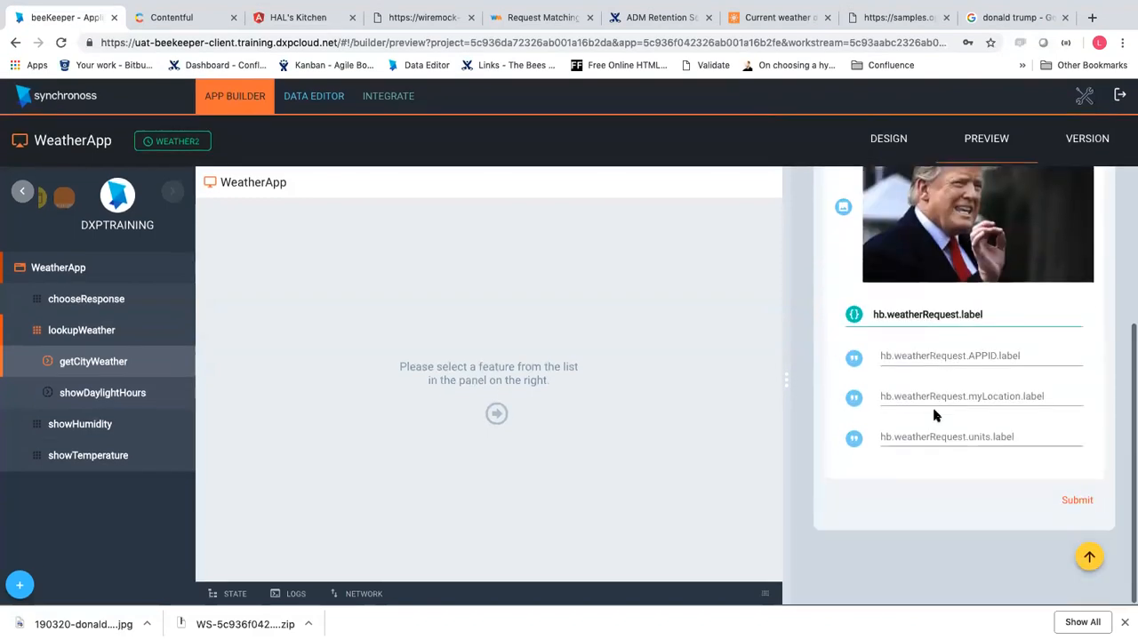
pyautogui.scroll(1, 906, 356)
pyautogui.scroll(-1, 913, 433)
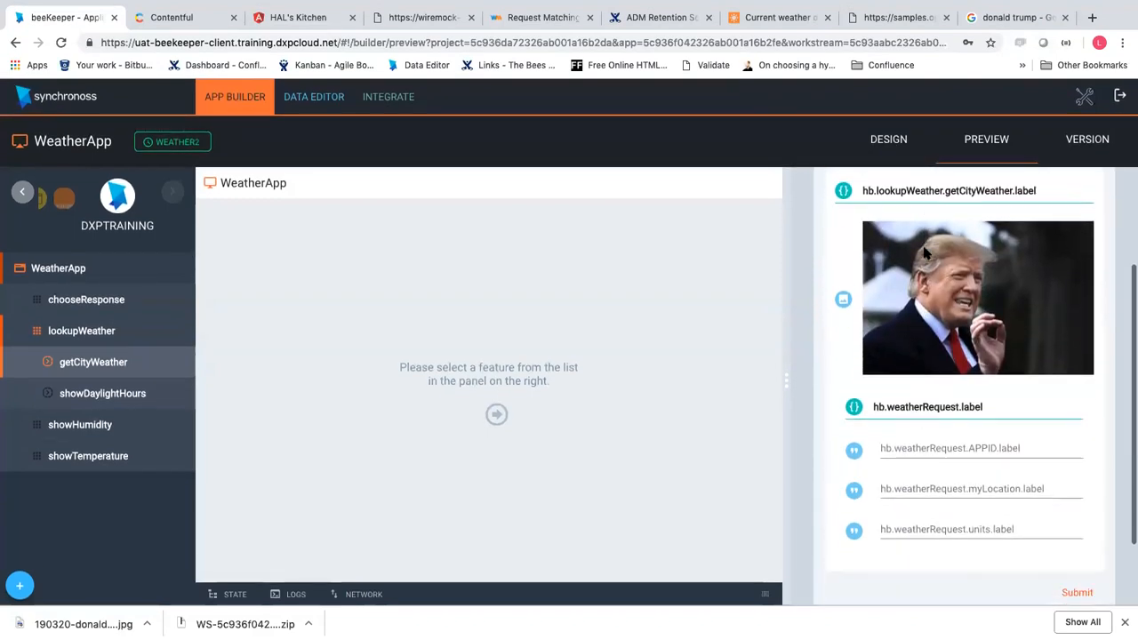
pyautogui.click(915, 453)
pyautogui.click(915, 477)
pyautogui.click(913, 487)
pyautogui.write('Tokyo')
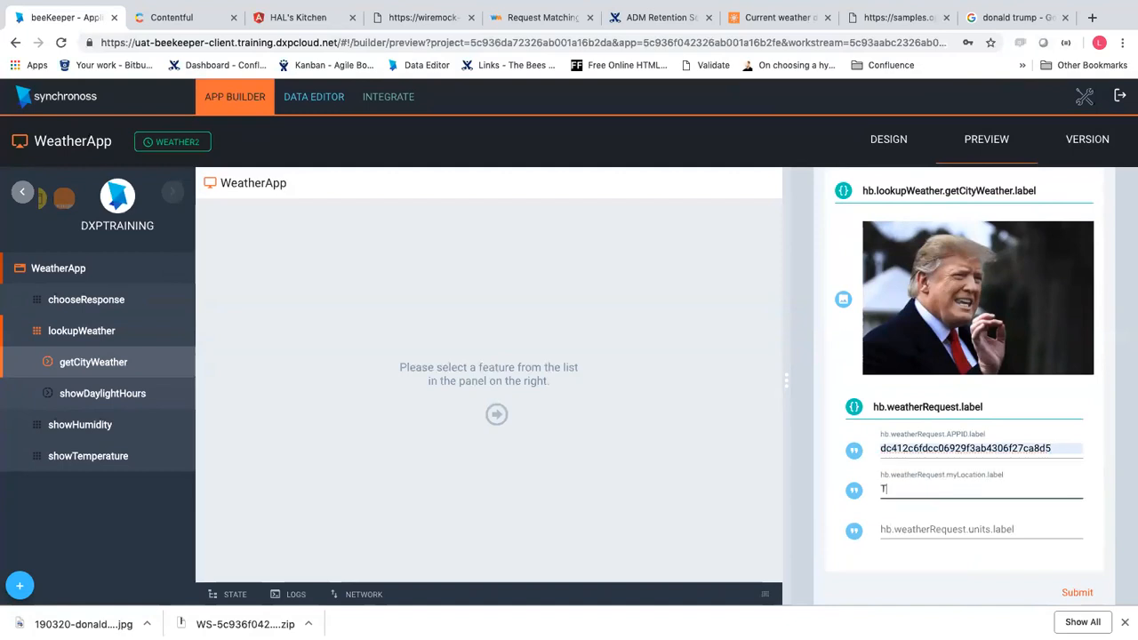
# Set units to Metric, submit the Tokyo request, and check the app state
pyautogui.click(938, 533)
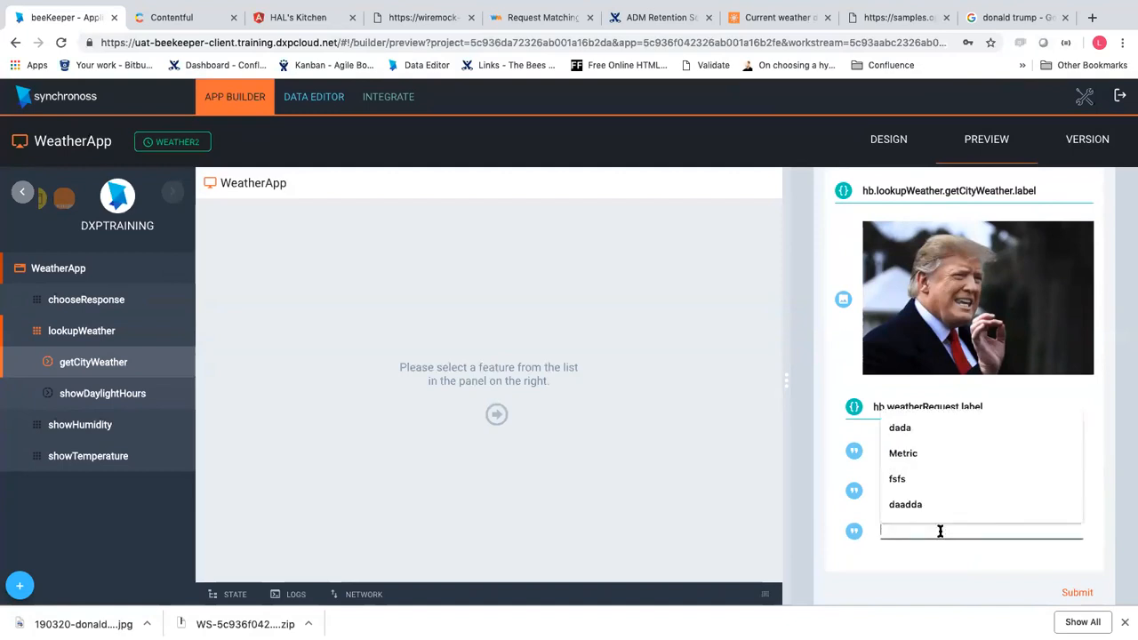
pyautogui.click(918, 435)
pyautogui.scroll(-1, 1041, 571)
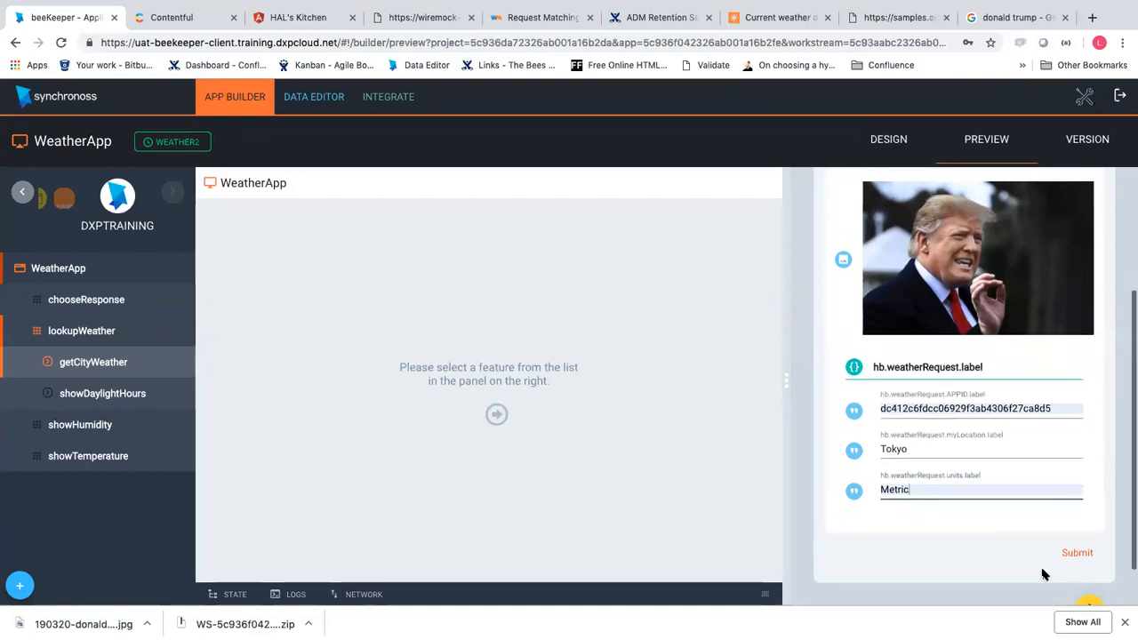
pyautogui.click(1077, 555)
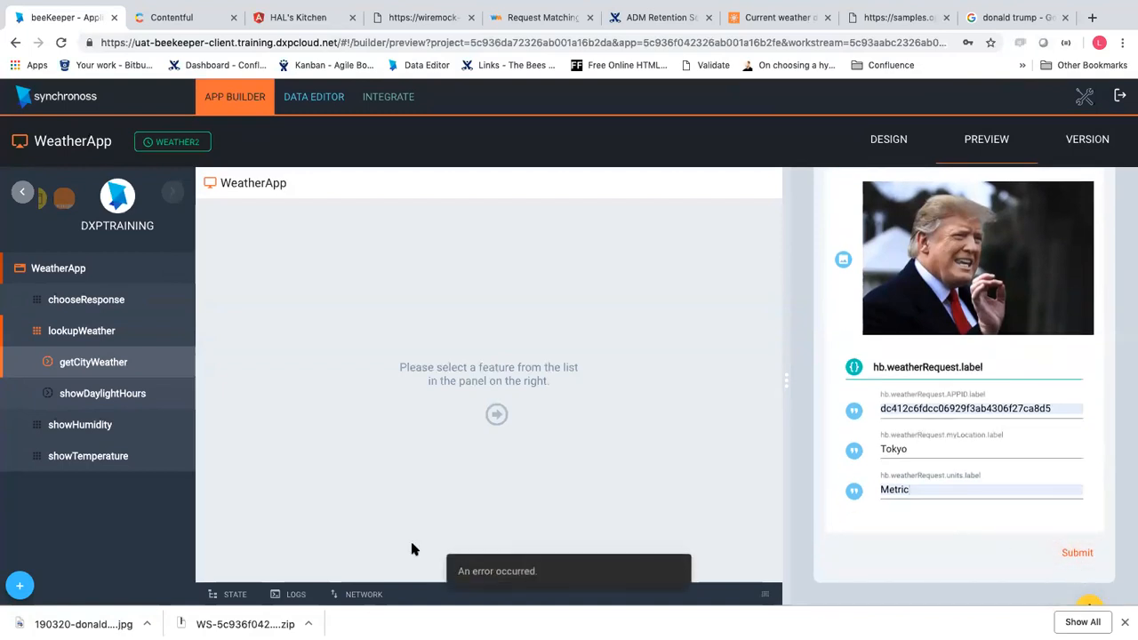
pyautogui.click(229, 595)
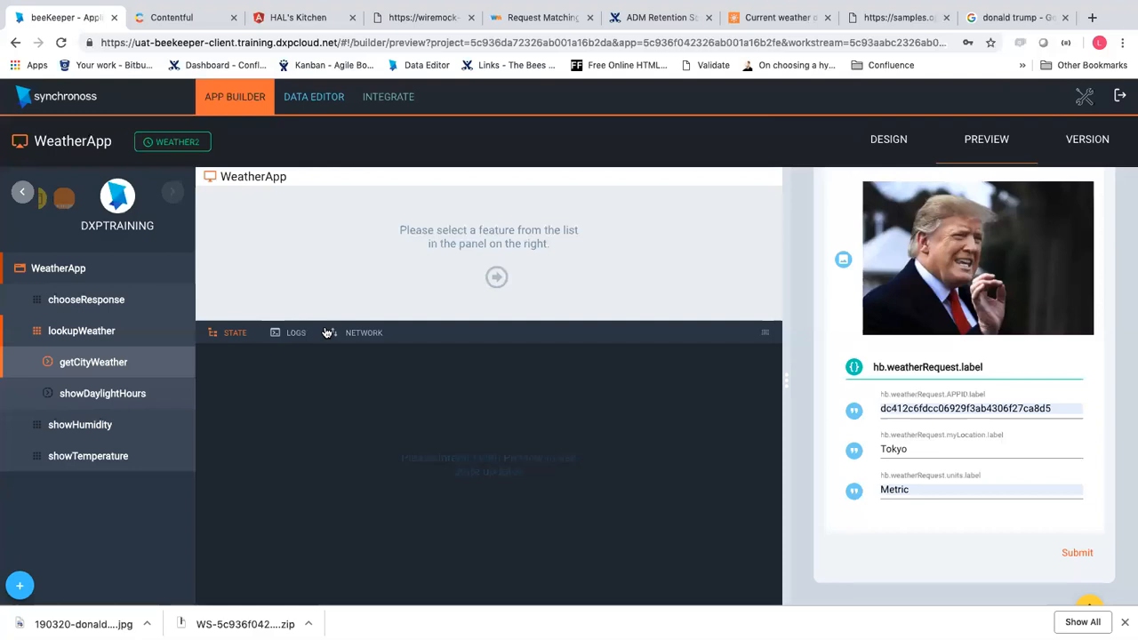
# Inspect the domain part of the weatherLookup stub's basic-auth username in WireMock
pyautogui.click(159, 25)
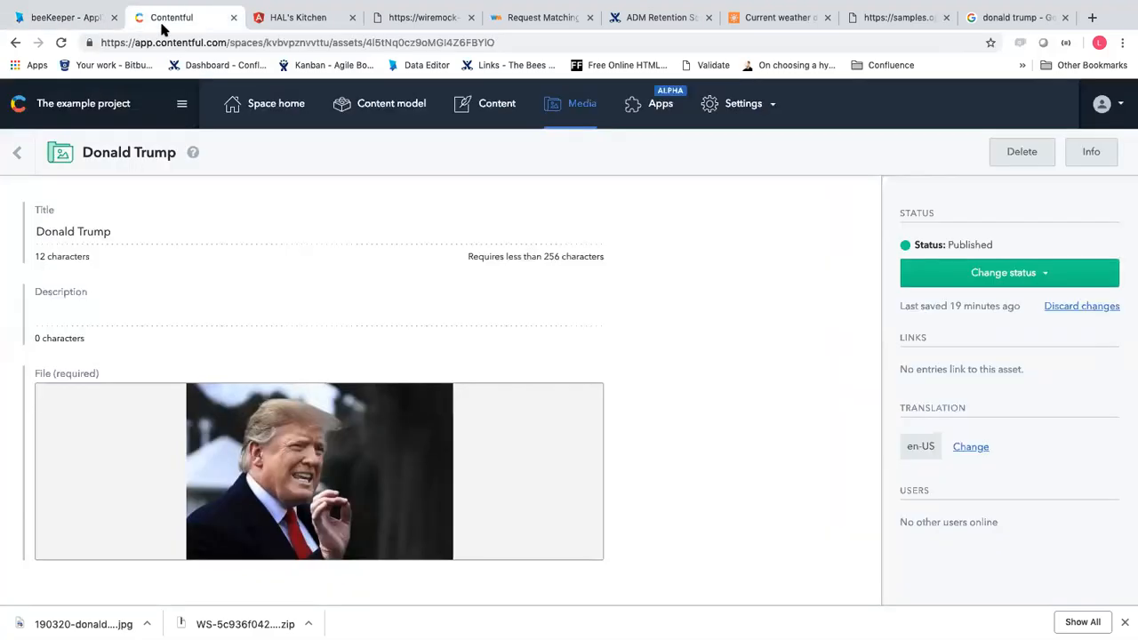
pyautogui.click(302, 19)
pyautogui.click(397, 22)
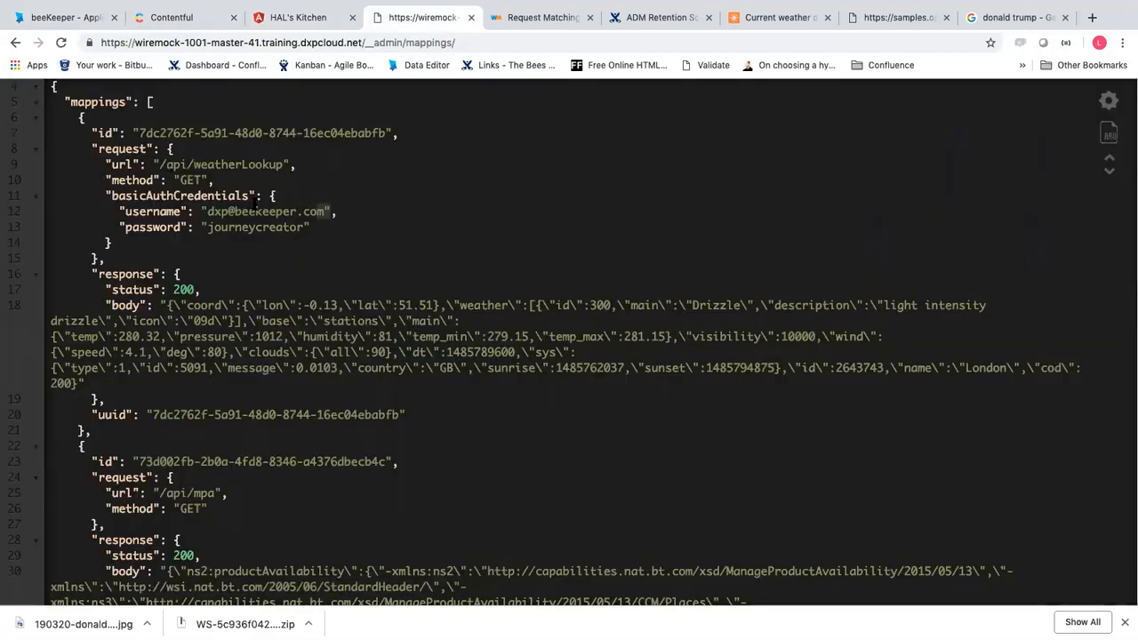
pyautogui.moveTo(229, 210); pyautogui.dragTo(328, 206)
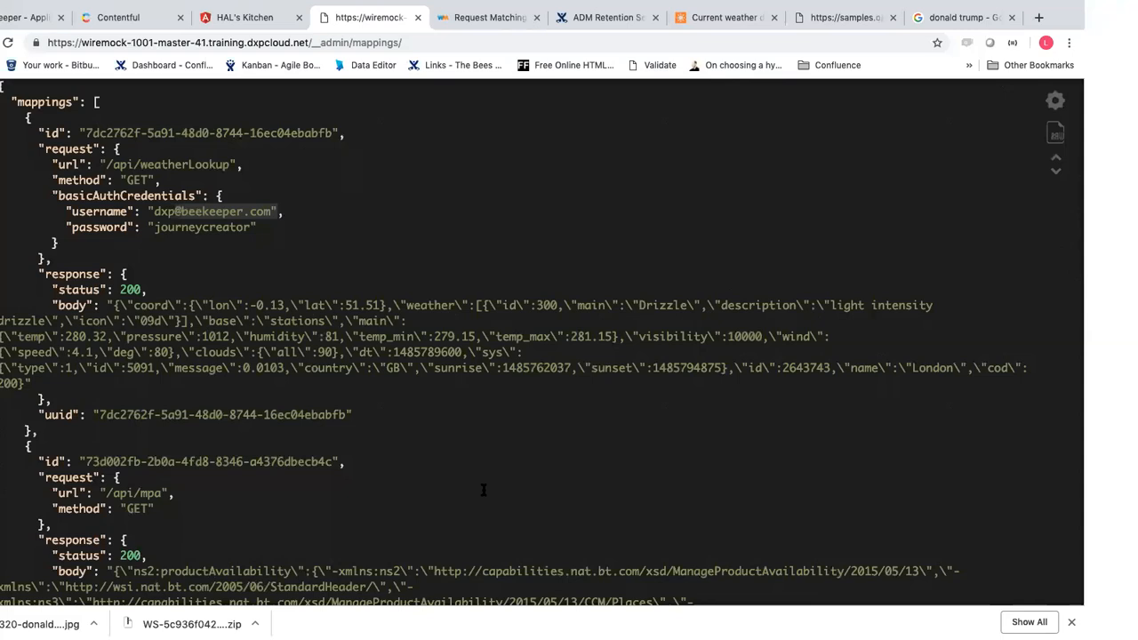
pyautogui.click(11, 17)
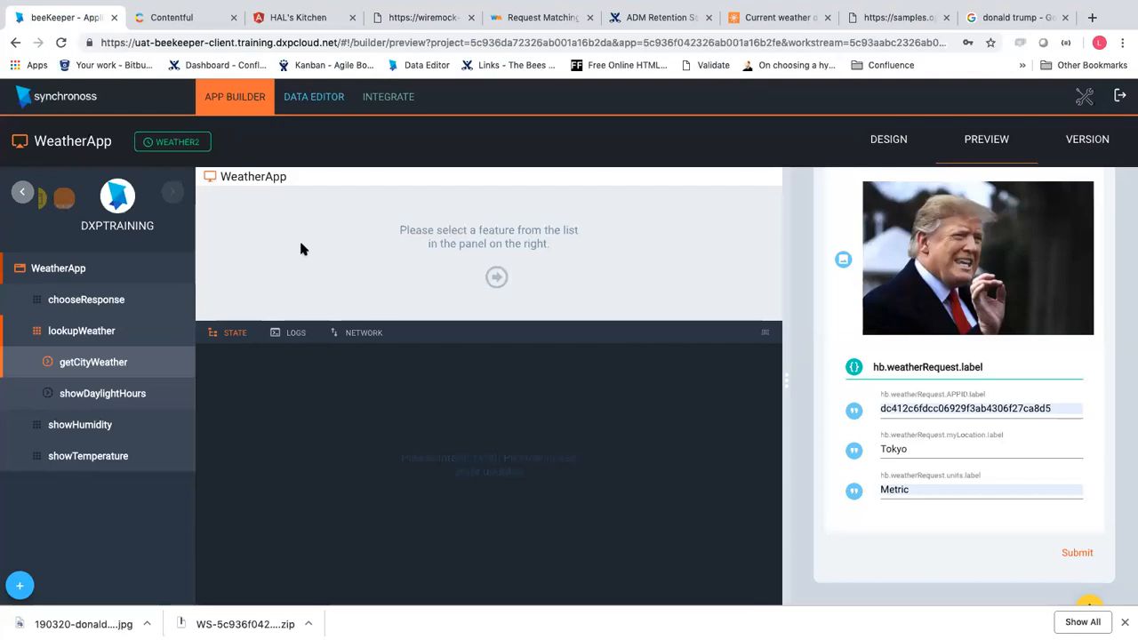
# In a new Chrome tab, Google search for 'deck of cards'
pyautogui.click(1092, 19)
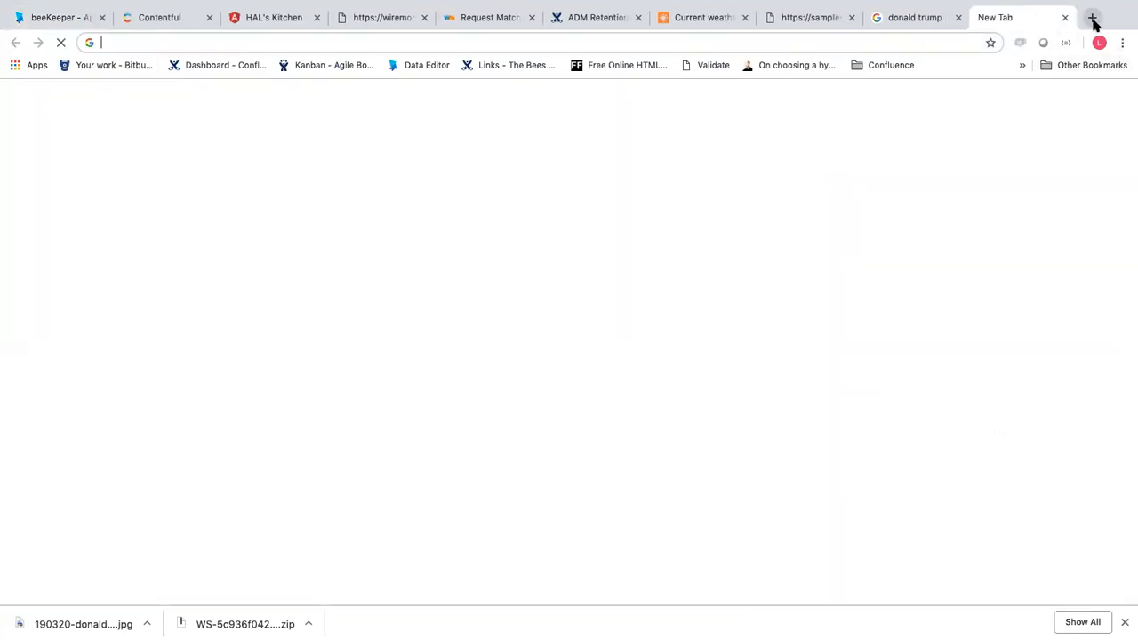
pyautogui.press('super+w')
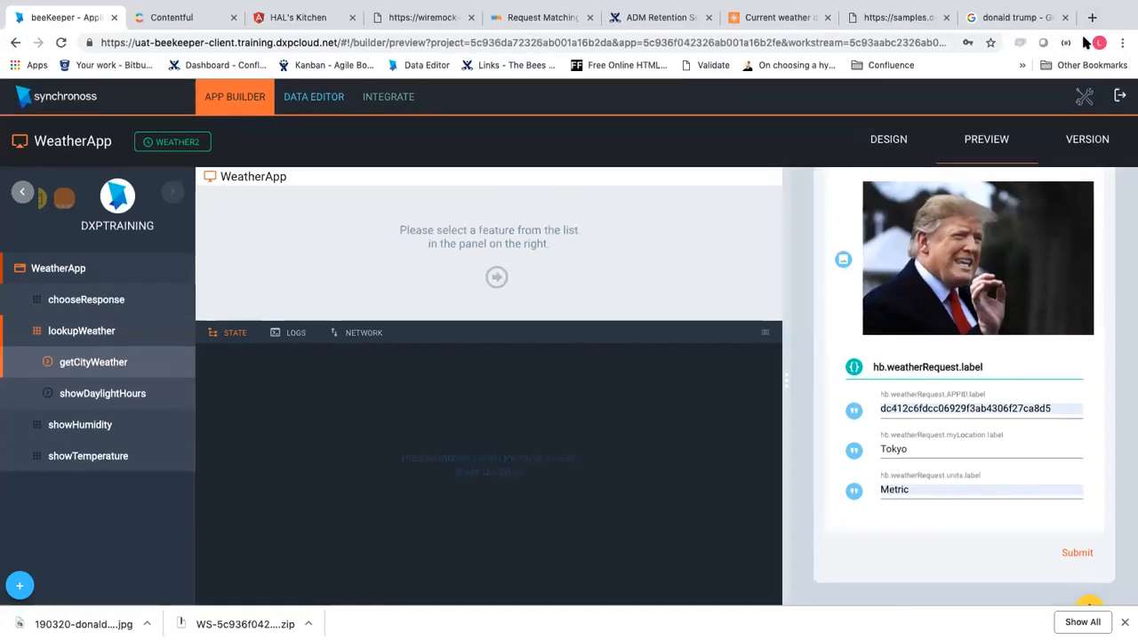
pyautogui.click(1093, 16)
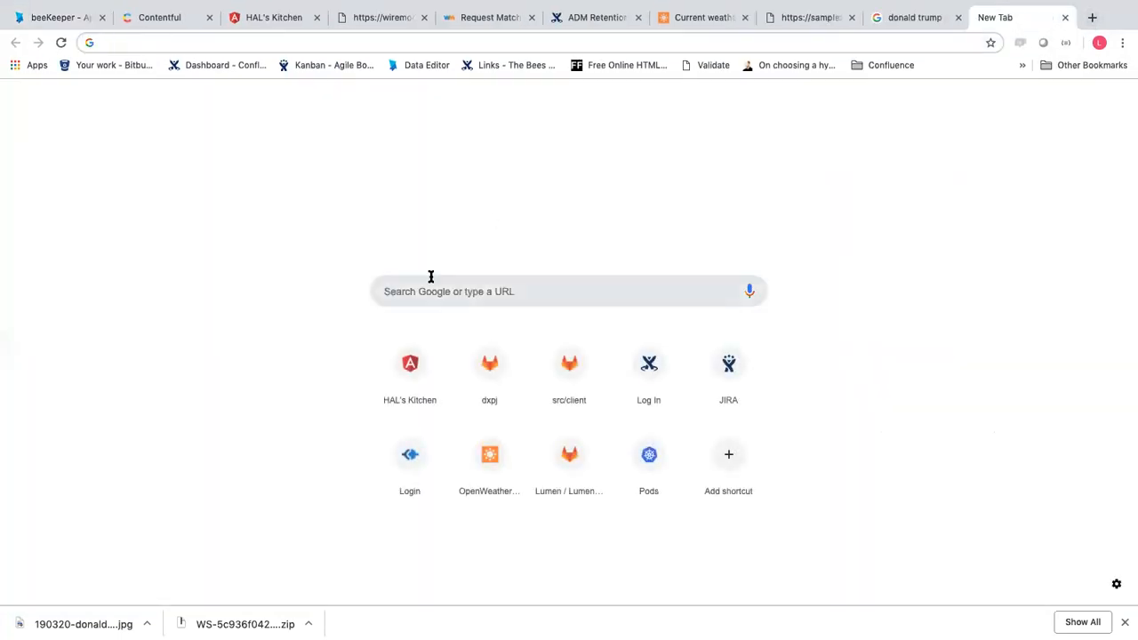
pyautogui.write('decon')
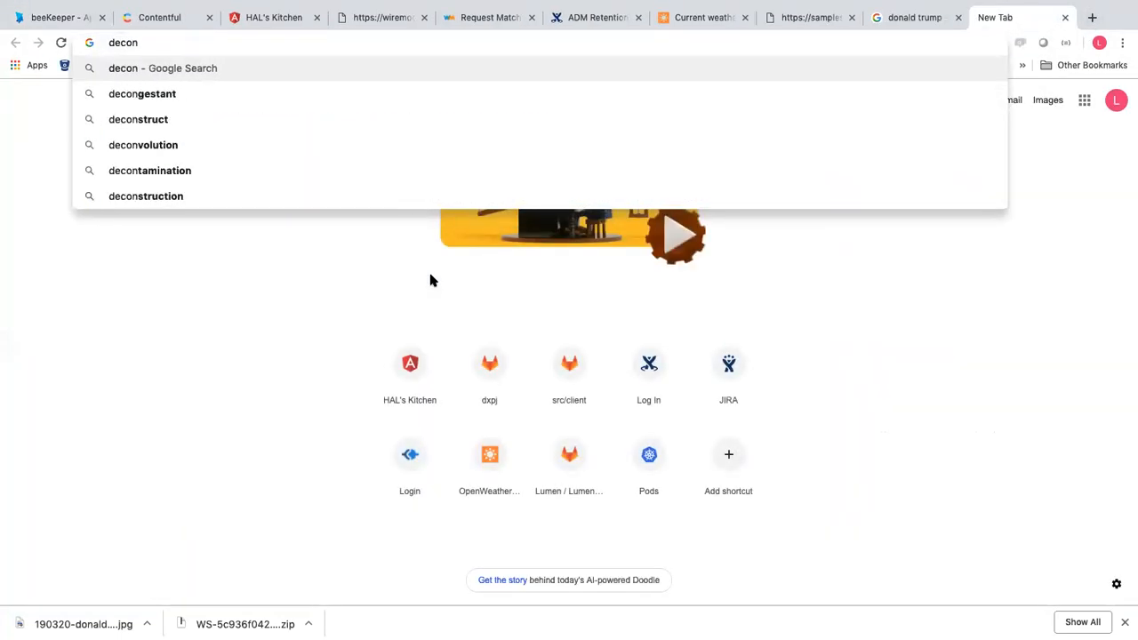
pyautogui.press('BackSpace')
pyautogui.press('BackSpace')
pyautogui.write('k of')
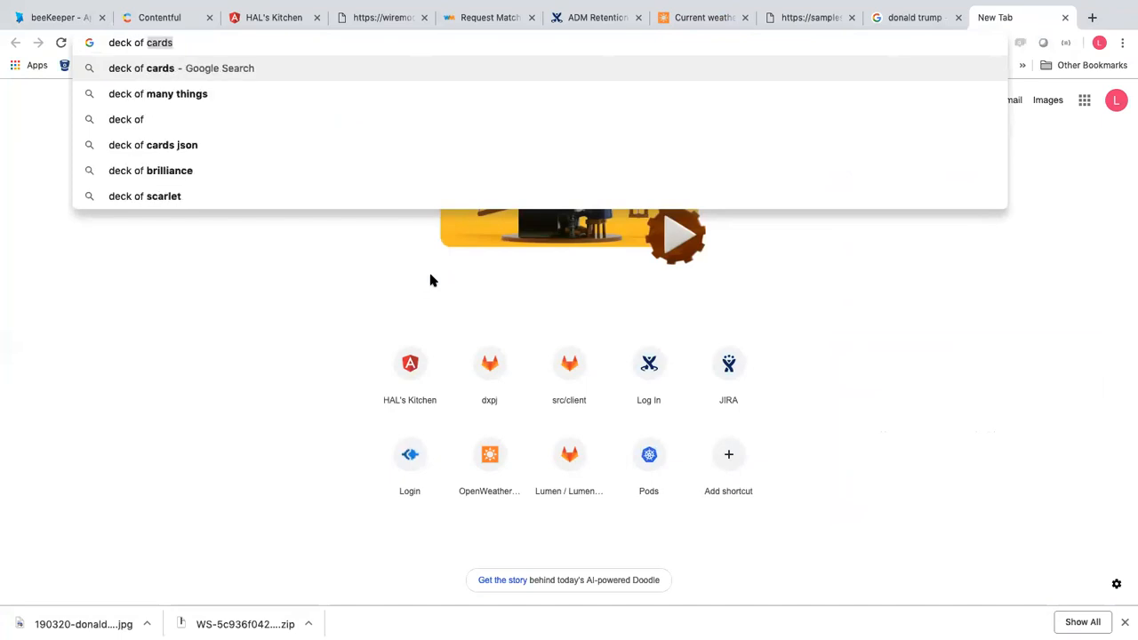
pyautogui.press('Return')
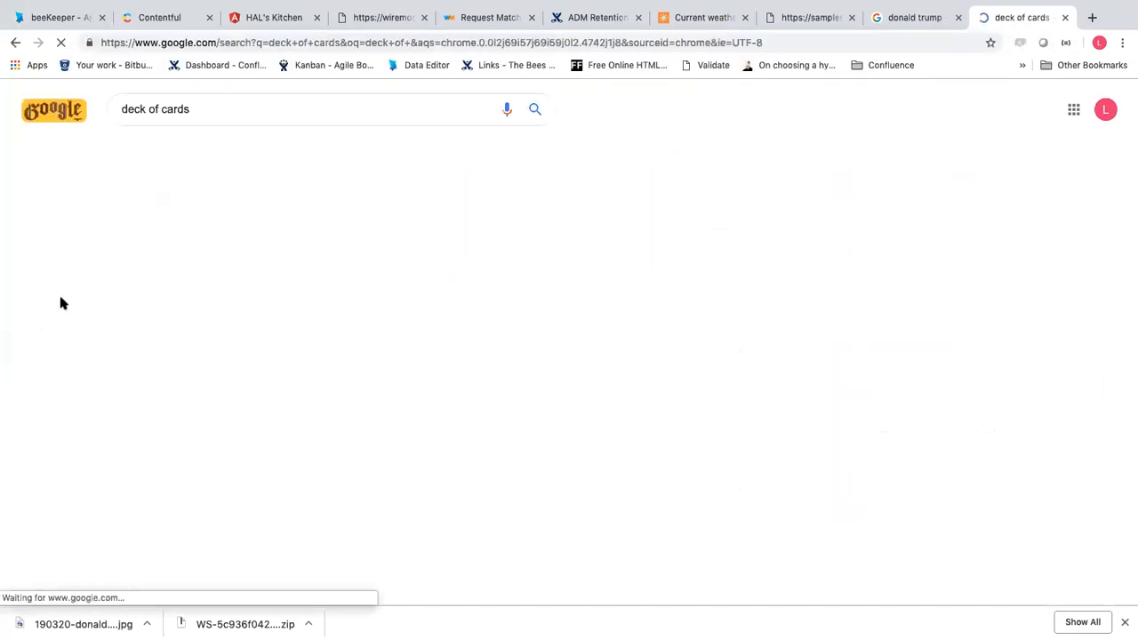
# Refine the search to 'deck of cards api' and open the Deck of Cards API site
pyautogui.scroll(-3, 184, 380)
pyautogui.scroll(3, 184, 380)
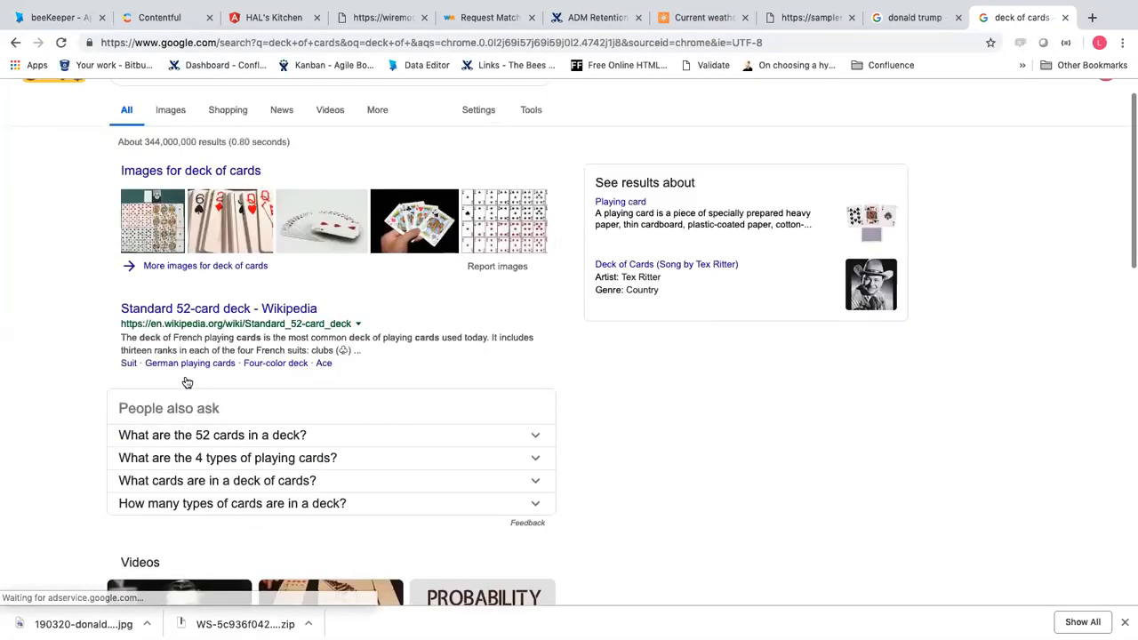
pyautogui.click(202, 111)
pyautogui.write('api')
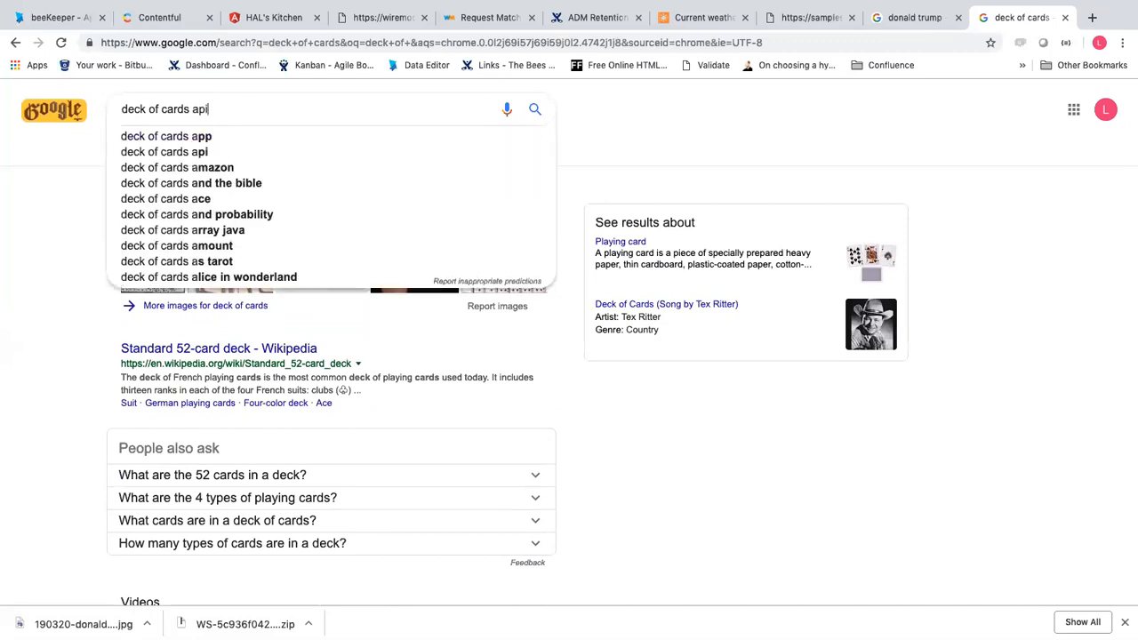
pyautogui.press('Return')
pyautogui.click(223, 217)
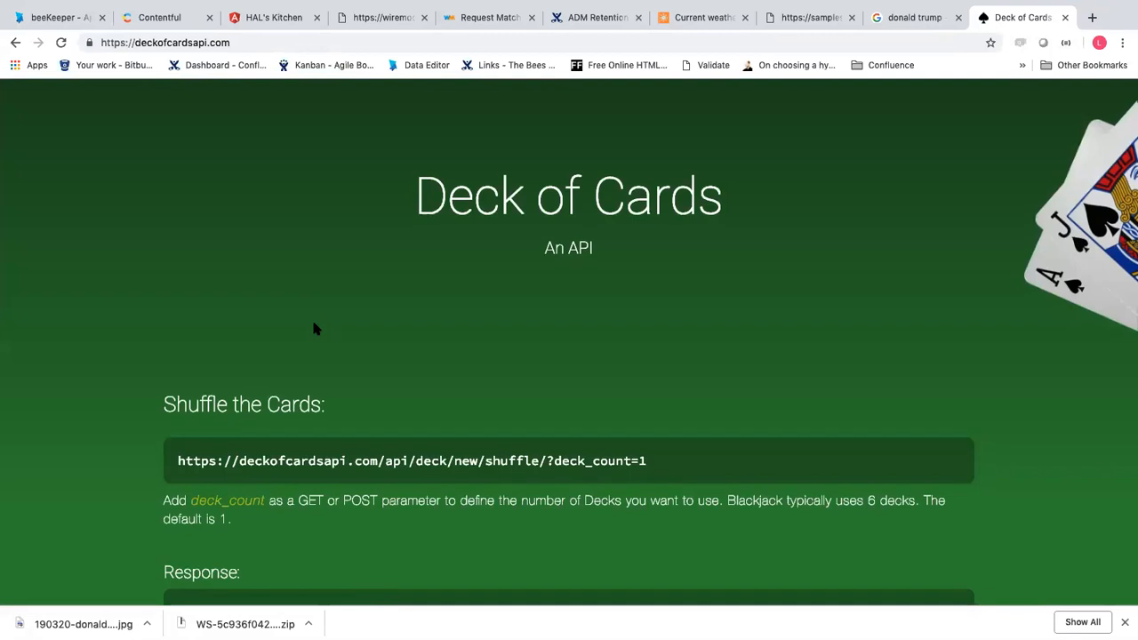
# Study the Draw a Card URL's count=2 and <<deck_id>> parts, then return to the beeKeeper WeatherApp preview
pyautogui.scroll(-5, 312, 327)
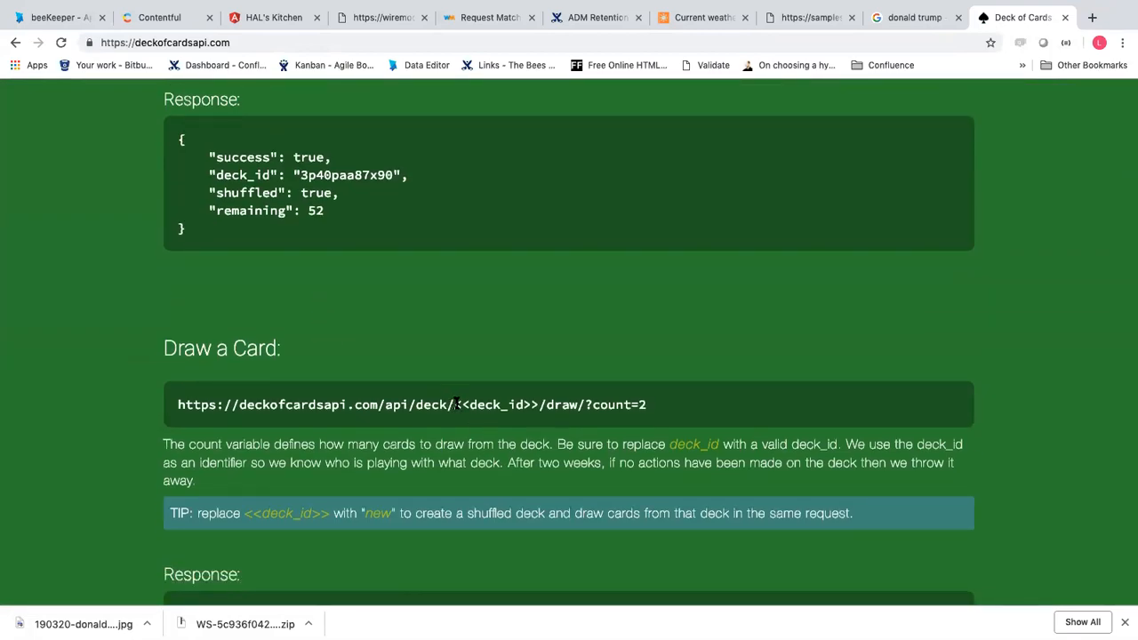
pyautogui.moveTo(592, 405); pyautogui.dragTo(695, 414)
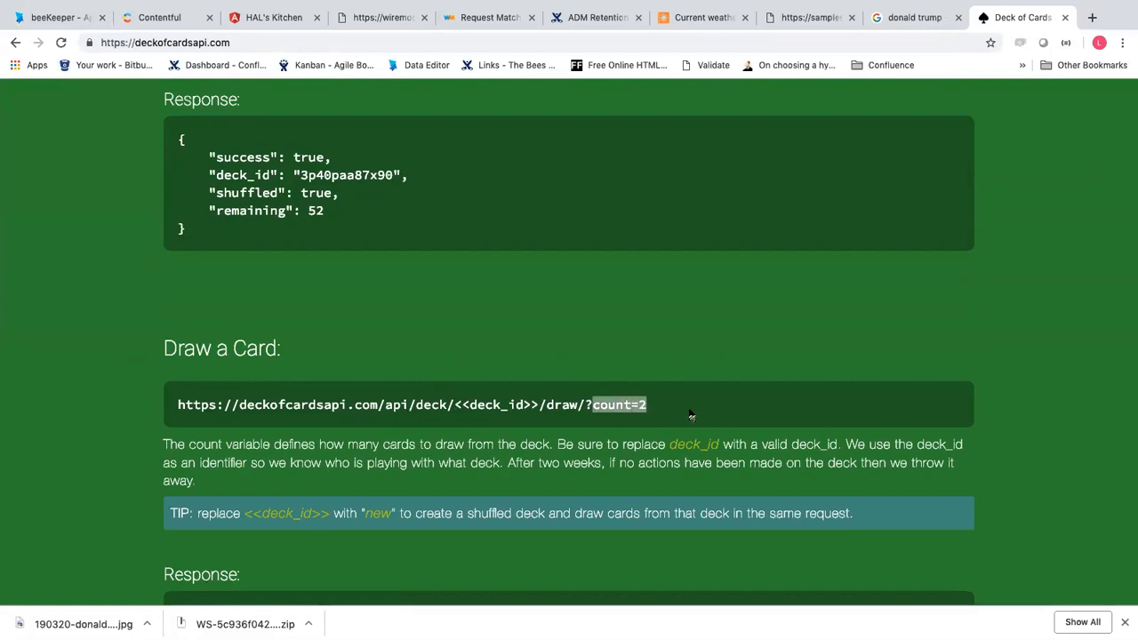
pyautogui.click(455, 403)
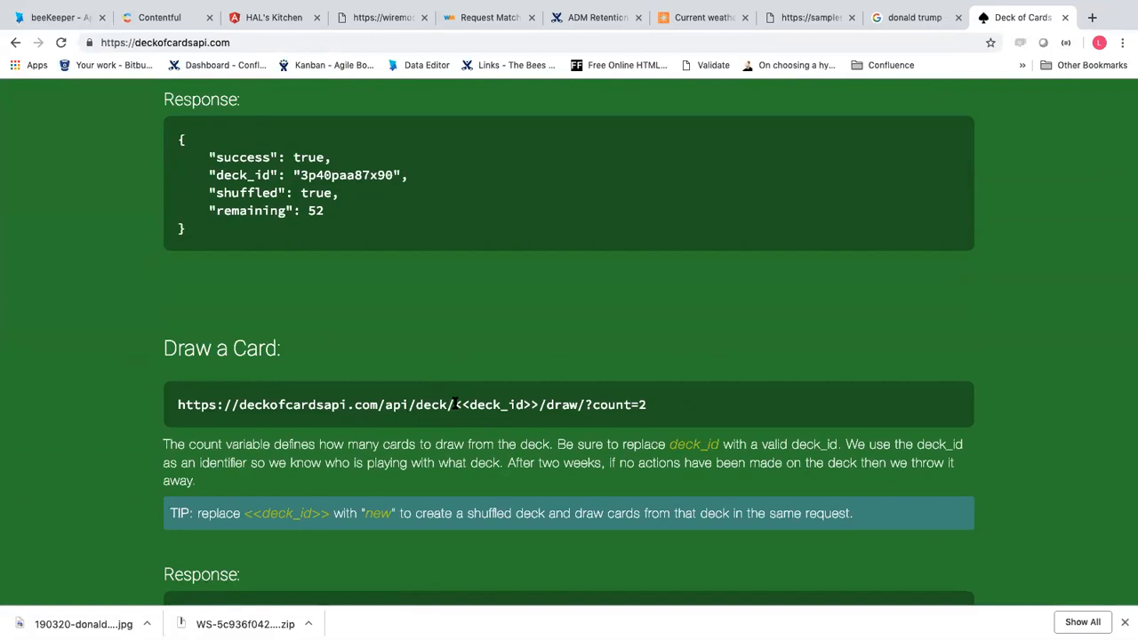
pyautogui.moveTo(455, 404); pyautogui.dragTo(538, 402)
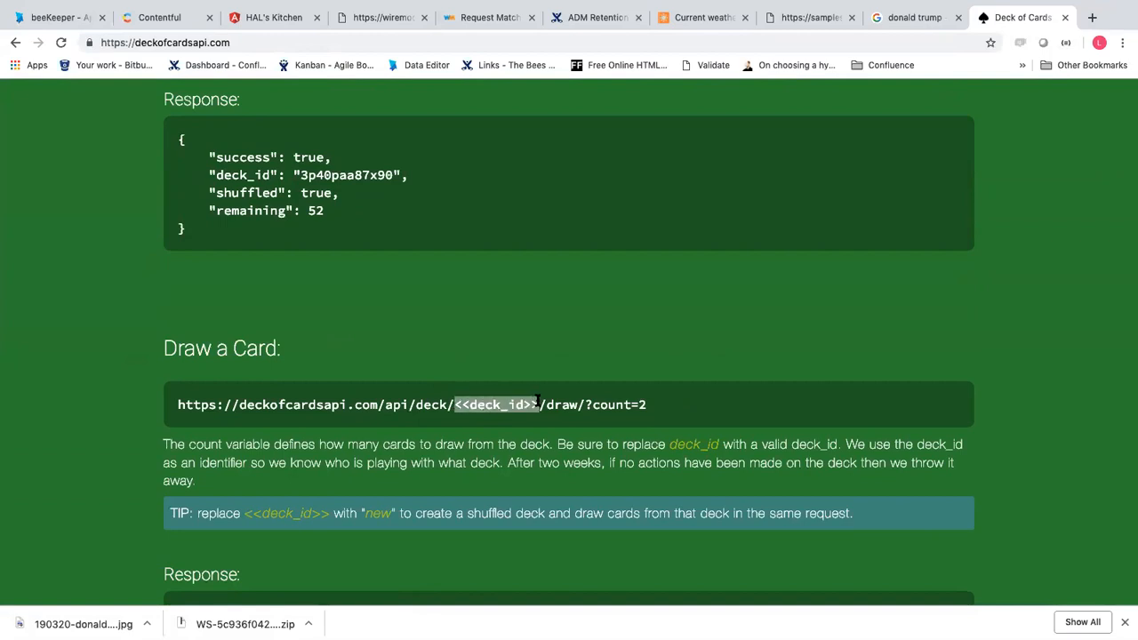
pyautogui.scroll(-4, 538, 403)
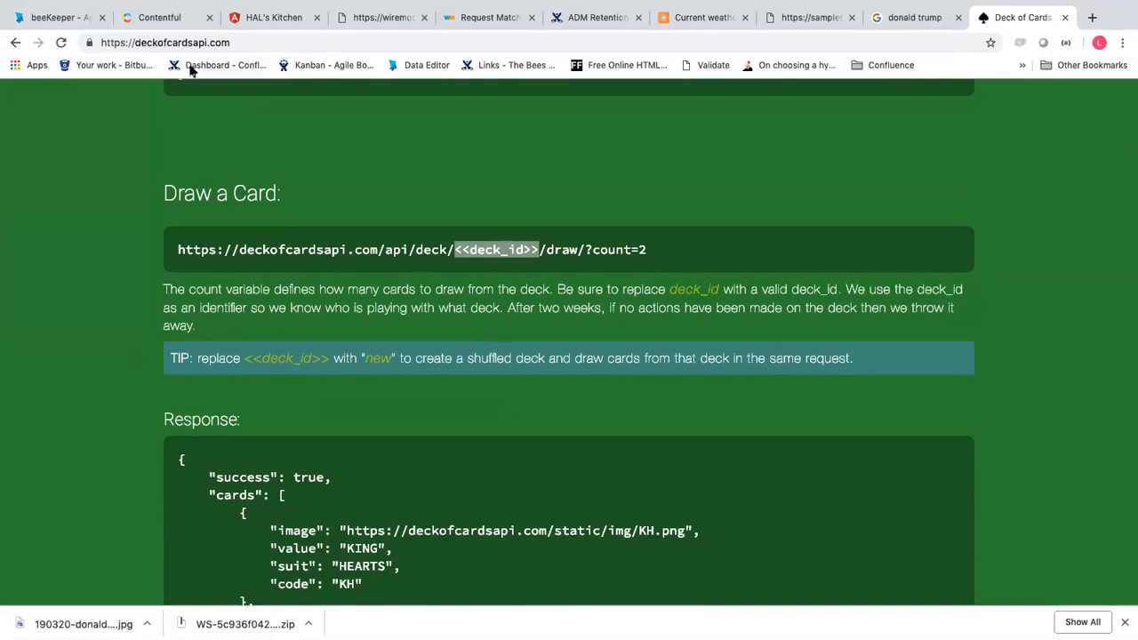
pyautogui.click(58, 18)
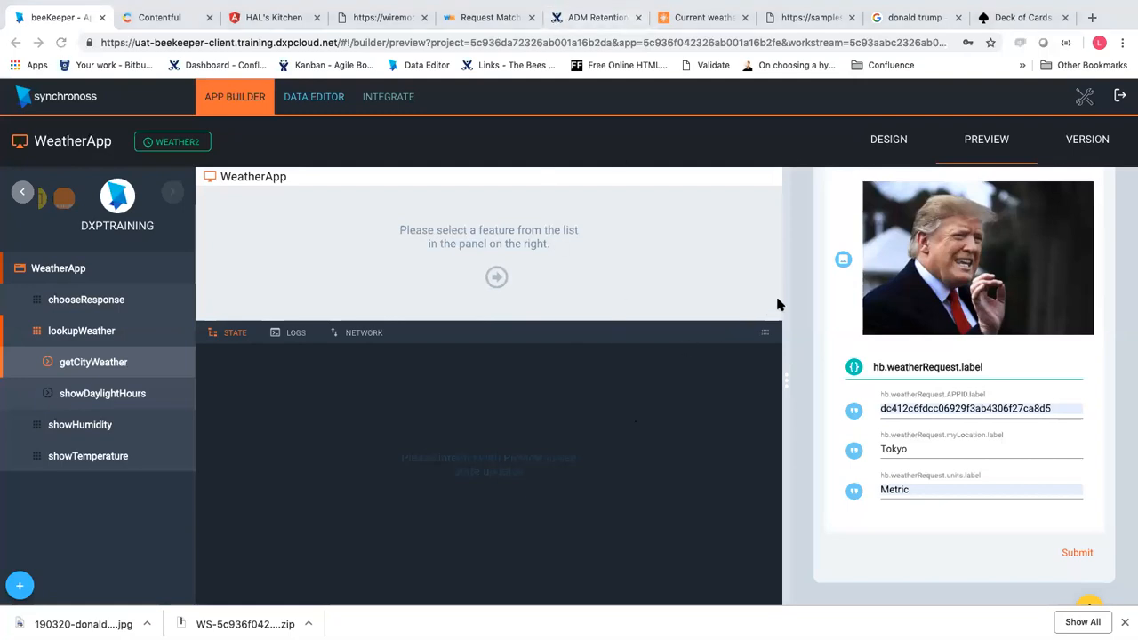
# In VS Code, create a new untitled file and save it to Documents as query.json
pyautogui.hotkey('ctrl', 'Left')
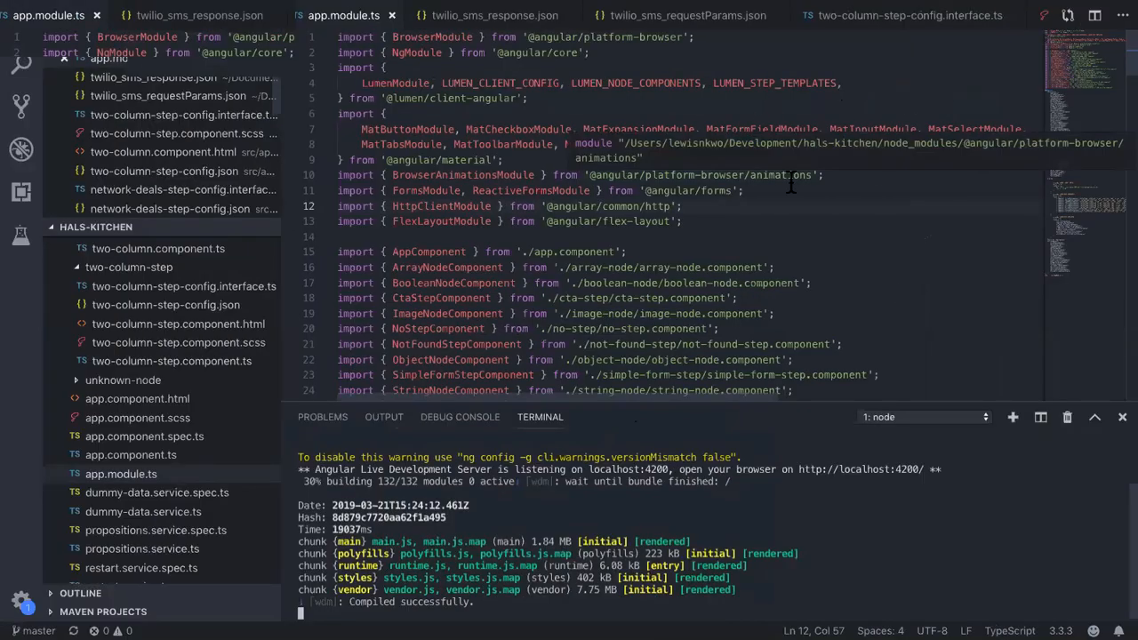
pyautogui.hotkey('ctrl', 'n')
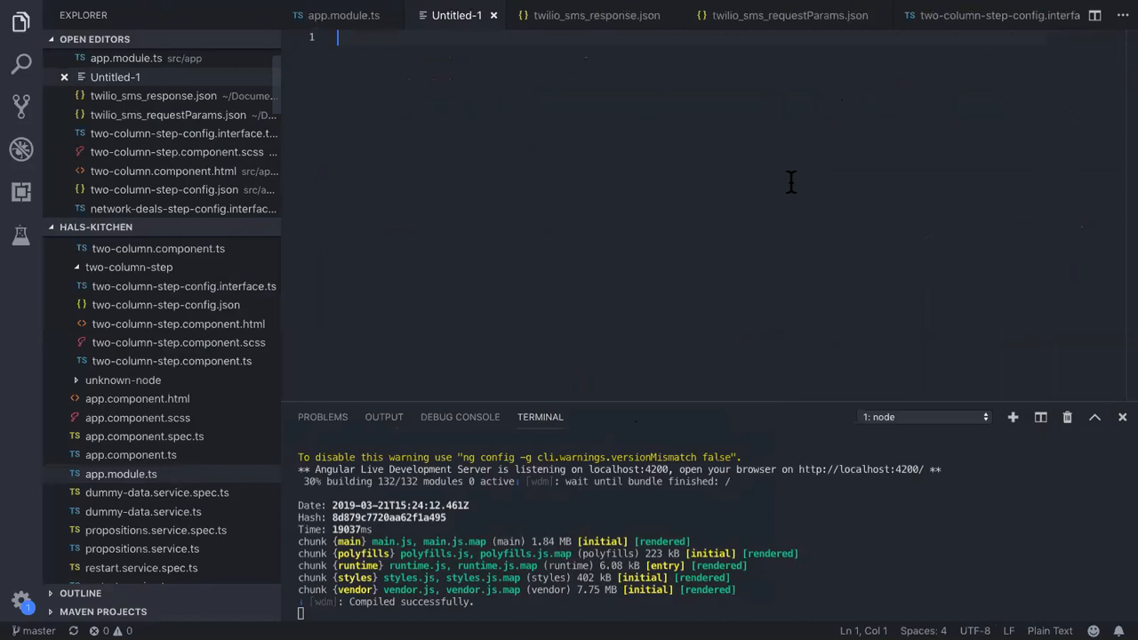
pyautogui.hotkey('ctrl', 's')
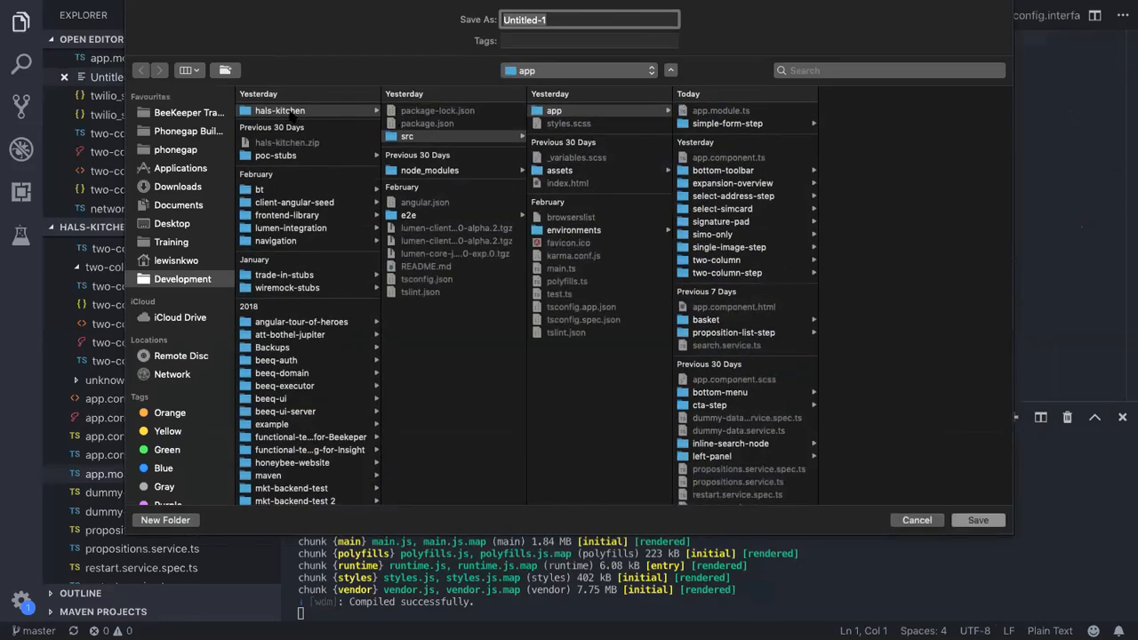
pyautogui.click(170, 207)
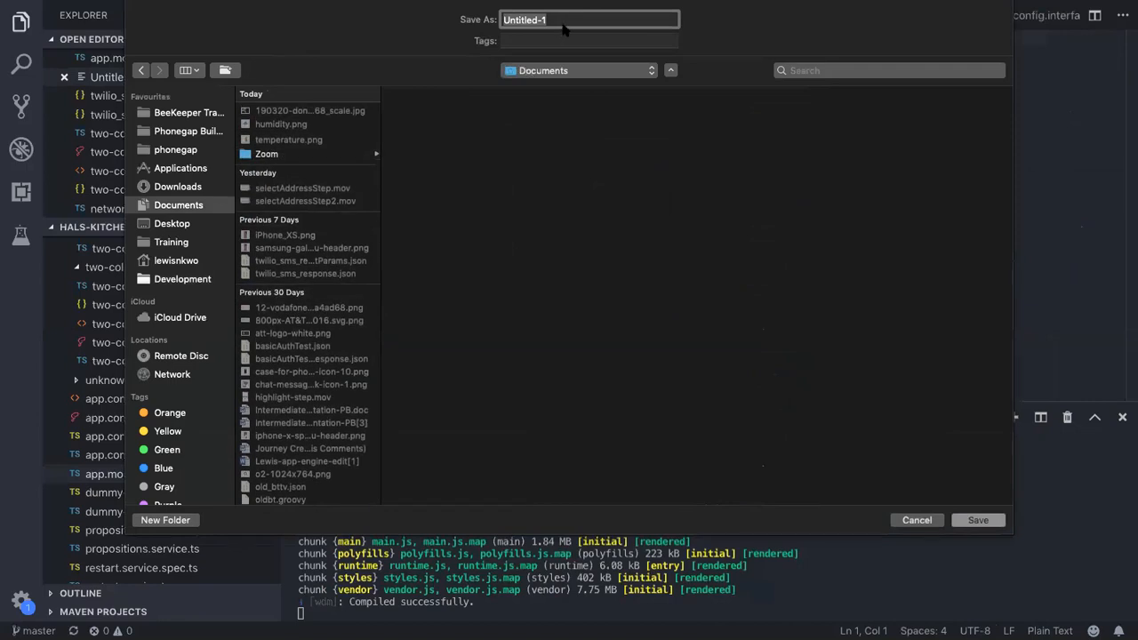
pyautogui.write('qure')
pyautogui.press('BackSpace')
pyautogui.press('BackSpace')
pyautogui.press('BackSpace')
pyautogui.write('er')
pyautogui.press('BackSpace')
pyautogui.press('BackSpace')
pyautogui.write('uery.json')
pyautogui.press('Return')
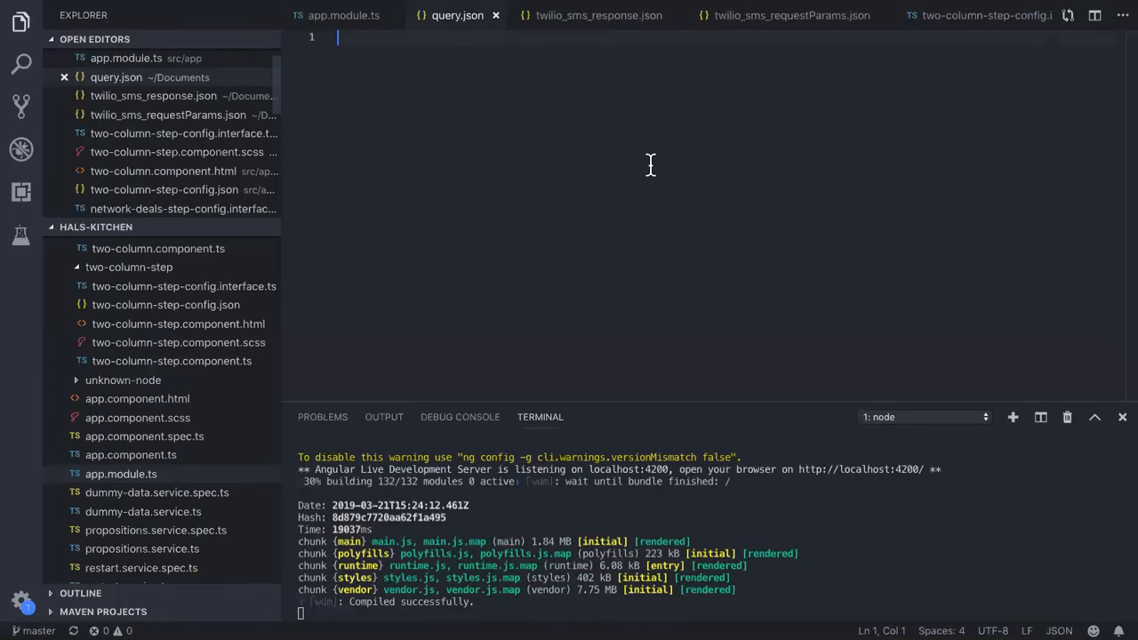
# Write an outer JSON object in query.json with a "_contextPath" key and an empty value
pyautogui.write('"_contn')
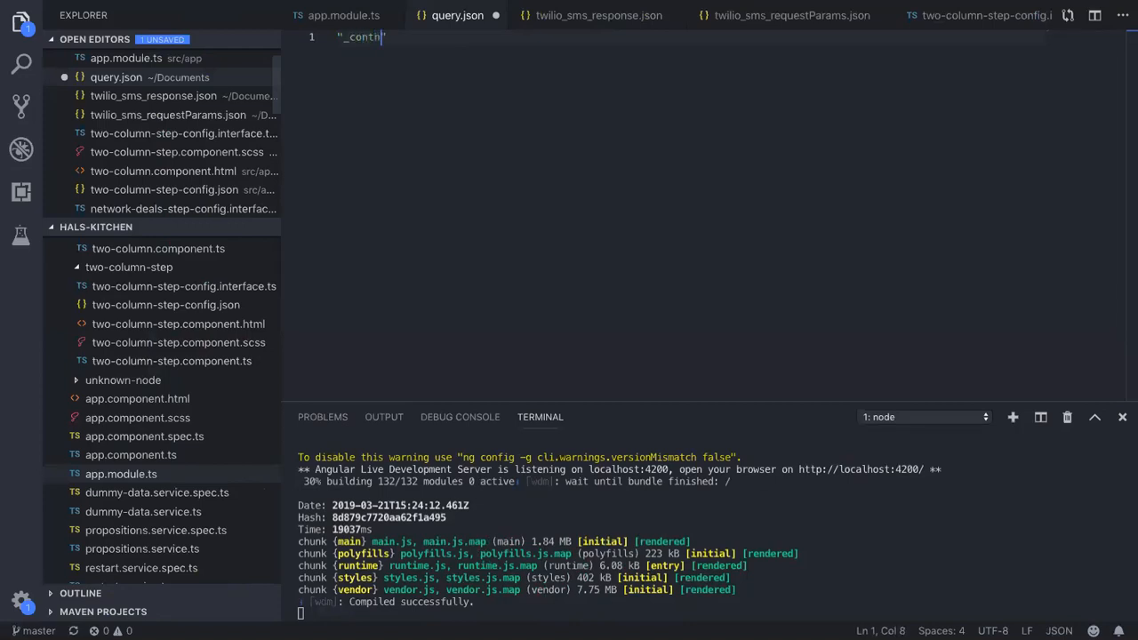
pyautogui.write('xtPath": "')
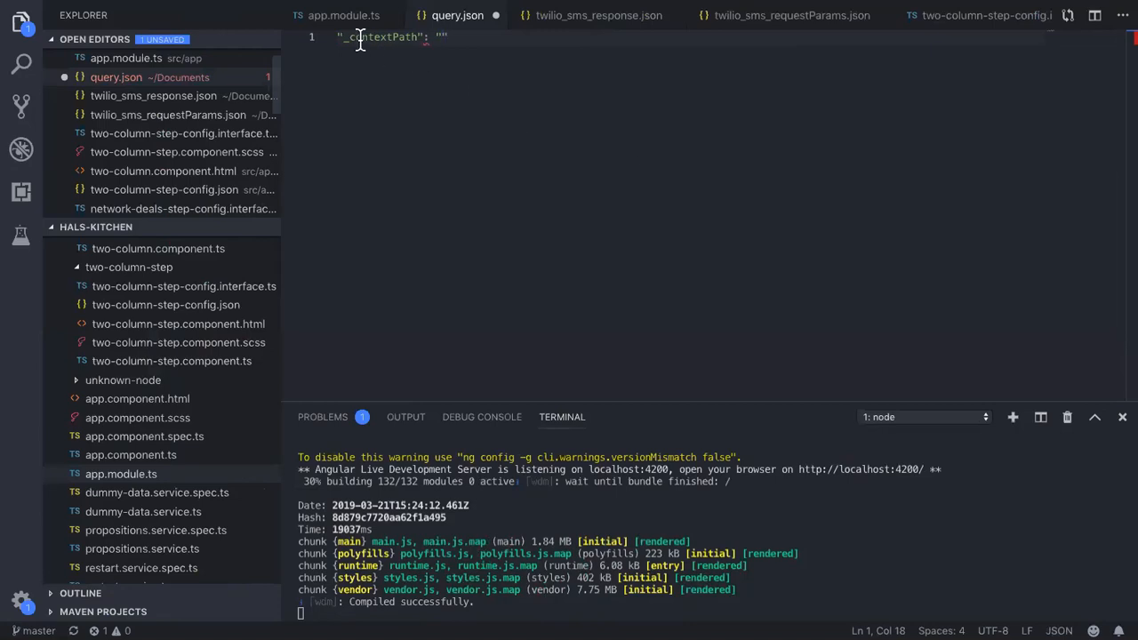
pyautogui.click(338, 37)
pyautogui.write('{')
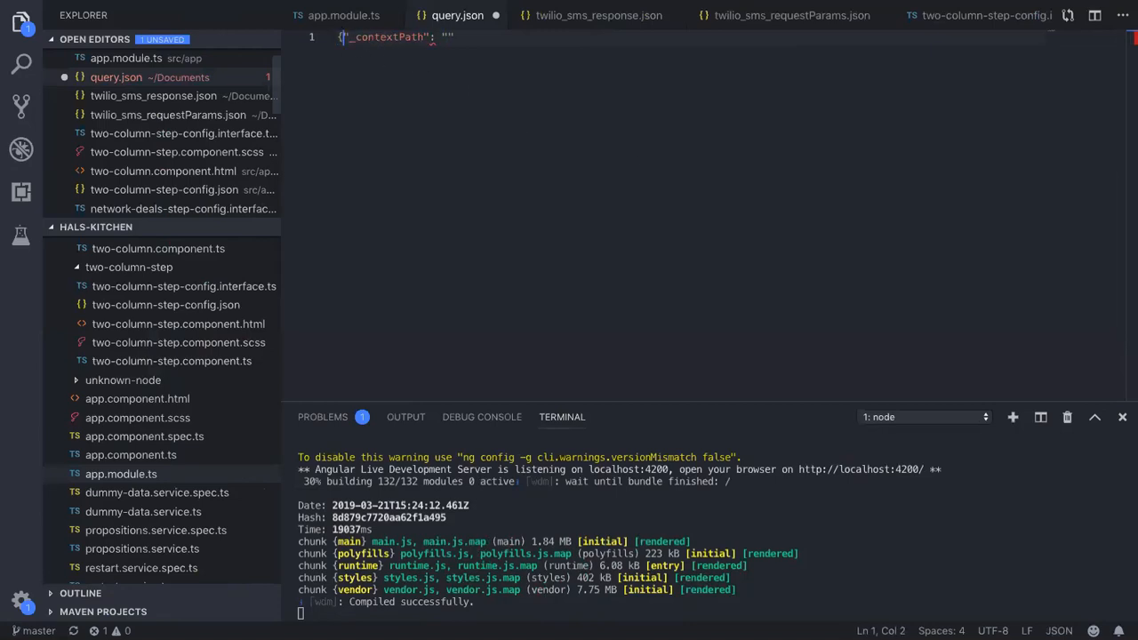
pyautogui.press('Return')
pyautogui.write('"')
pyautogui.press('Right')
pyautogui.press('Right')
pyautogui.press('Right')
pyautogui.press('Right')
pyautogui.press('Right')
pyautogui.press('Right')
pyautogui.press('Right')
pyautogui.press('Right')
pyautogui.press('Right')
pyautogui.press('Right')
pyautogui.press('Right')
pyautogui.press('Right')
pyautogui.press('Right')
pyautogui.press('Right')
pyautogui.press('Right')
pyautogui.press('Return')
pyautogui.press('BackSpace')
pyautogui.press('BackSpace')
pyautogui.press('Return')
pyautogui.press('Return')
pyautogui.press('BackSpace')
pyautogui.press('BackSpace')
pyautogui.write('}')
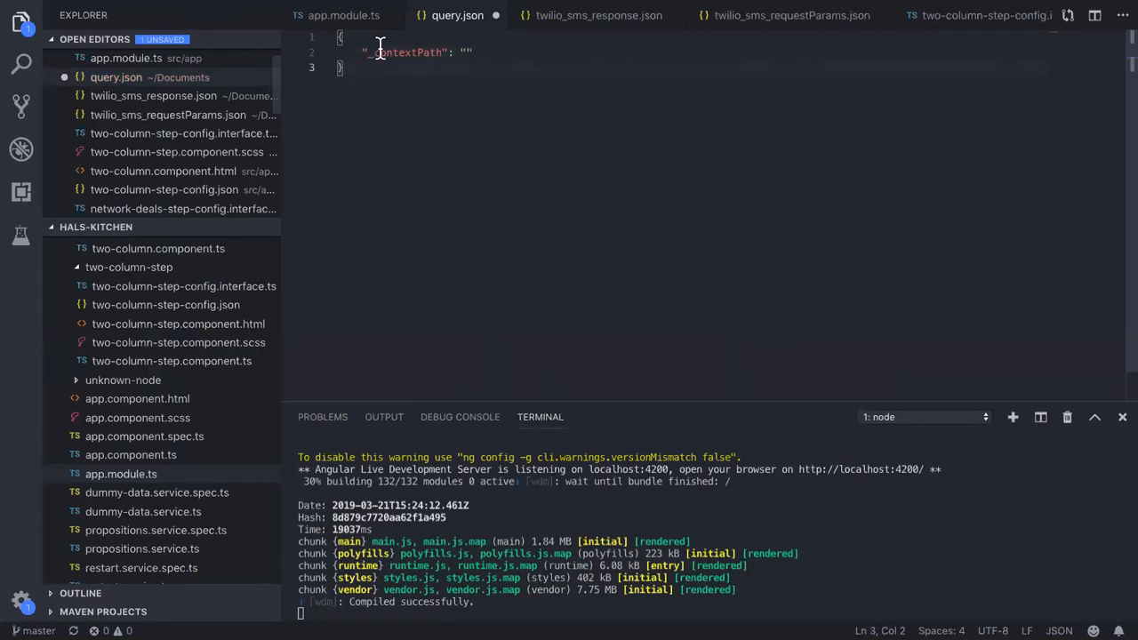
# Replace the empty _contextPath value with a nested object holding "deck": "2"
pyautogui.click(466, 52)
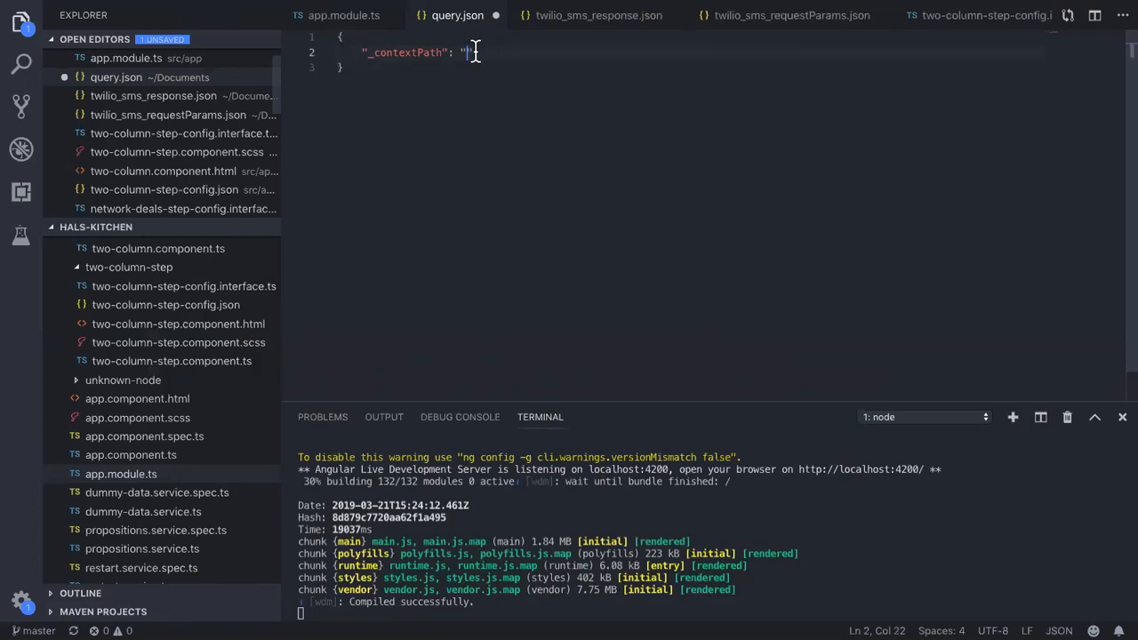
pyautogui.press('BackSpace')
pyautogui.press('BackSpace')
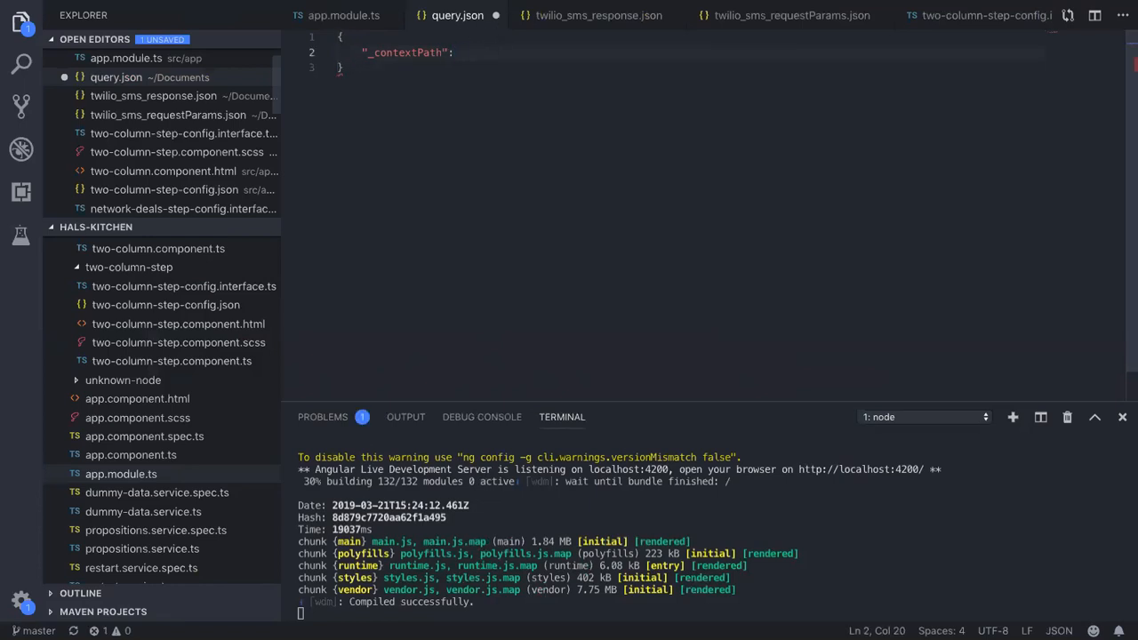
pyautogui.write('{')
pyautogui.press('Return')
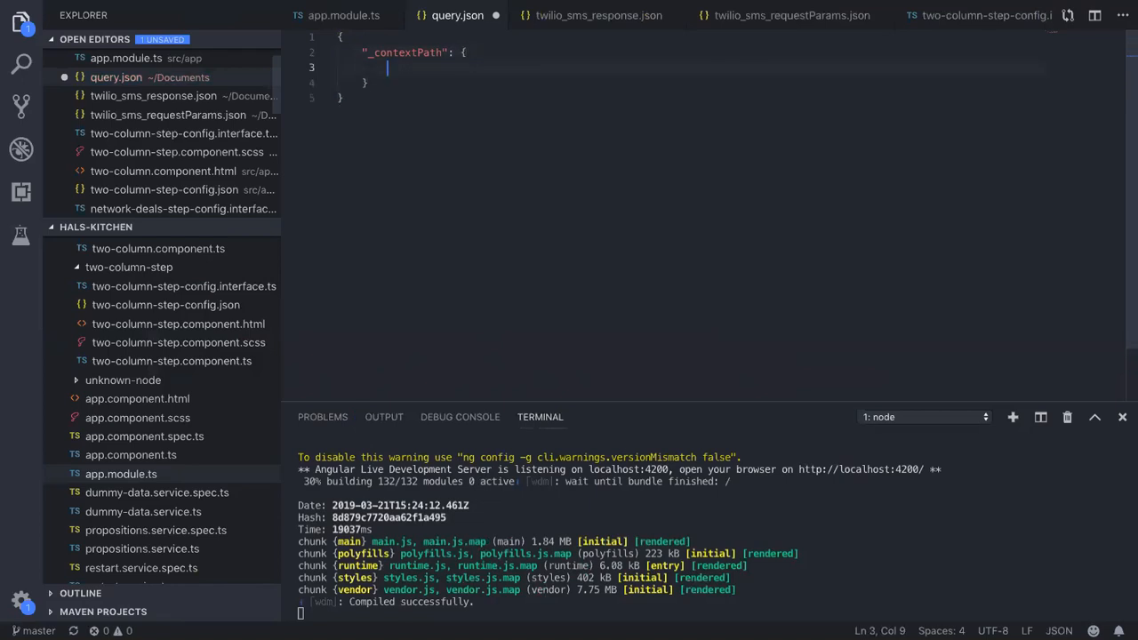
pyautogui.write('"exma')
pyautogui.press('BackSpace')
pyautogui.press('BackSpace')
pyautogui.write('map')
pyautogui.press('BackSpace')
pyautogui.press('BackSpace')
pyautogui.press('BackSpace')
pyautogui.press('BackSpace')
pyautogui.press('BackSpace')
pyautogui.write('deck"')
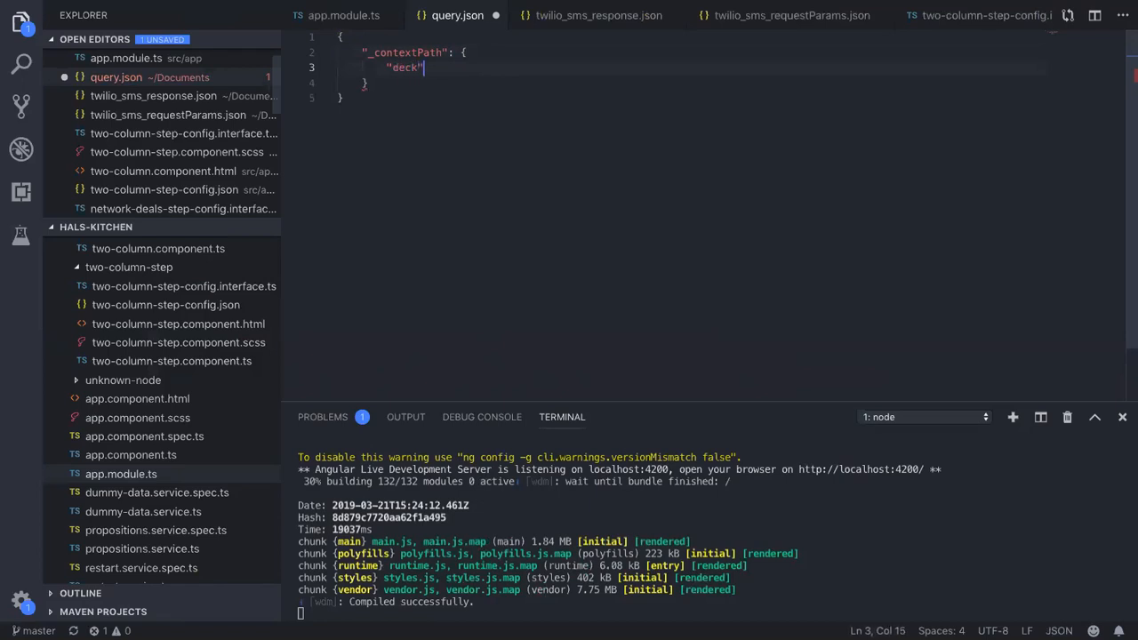
pyautogui.write(' "2')
pyautogui.press('Left')
pyautogui.press('Left')
pyautogui.press('Left')
pyautogui.write(':')
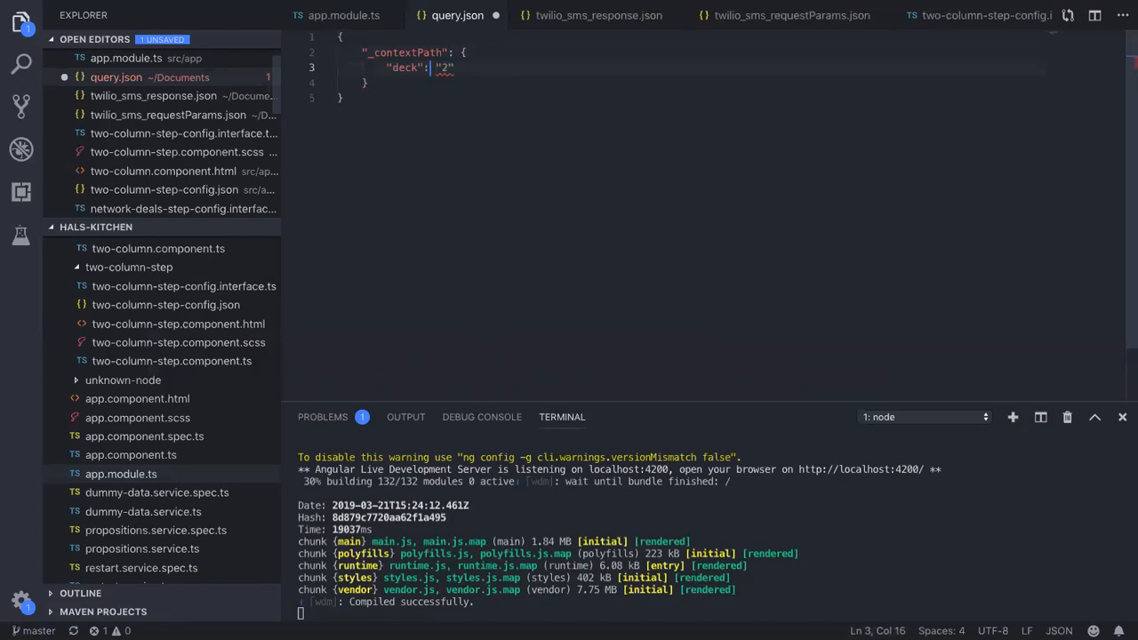
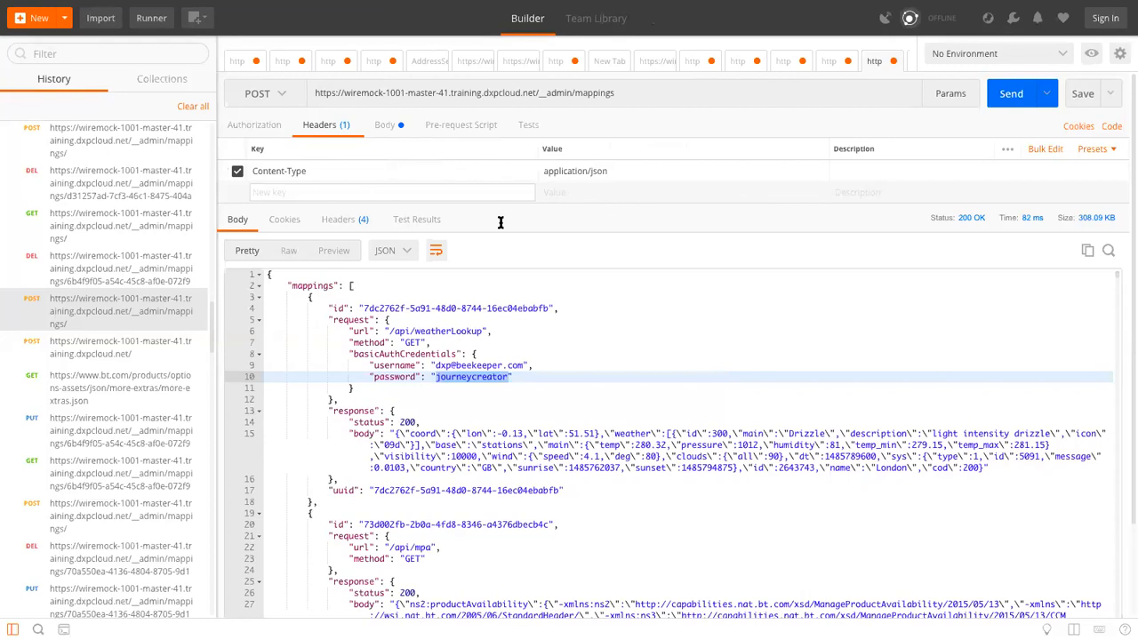
# Append a question mark to the end of the request URL, then delete it again
pyautogui.tripleClick(634, 91)
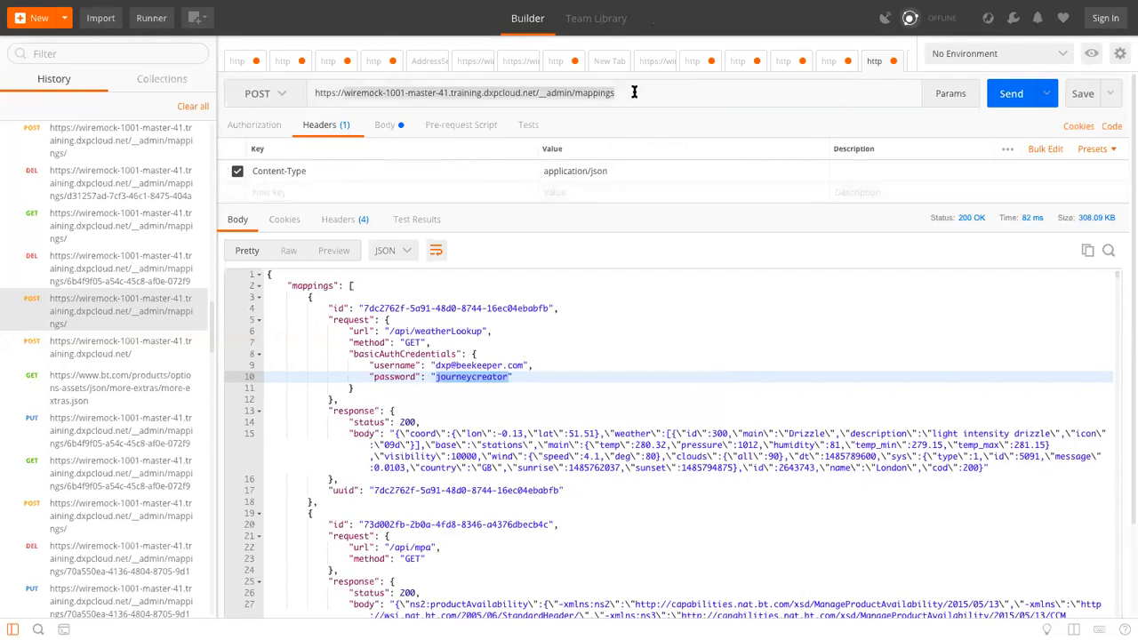
pyautogui.press('Right')
pyautogui.write('?')
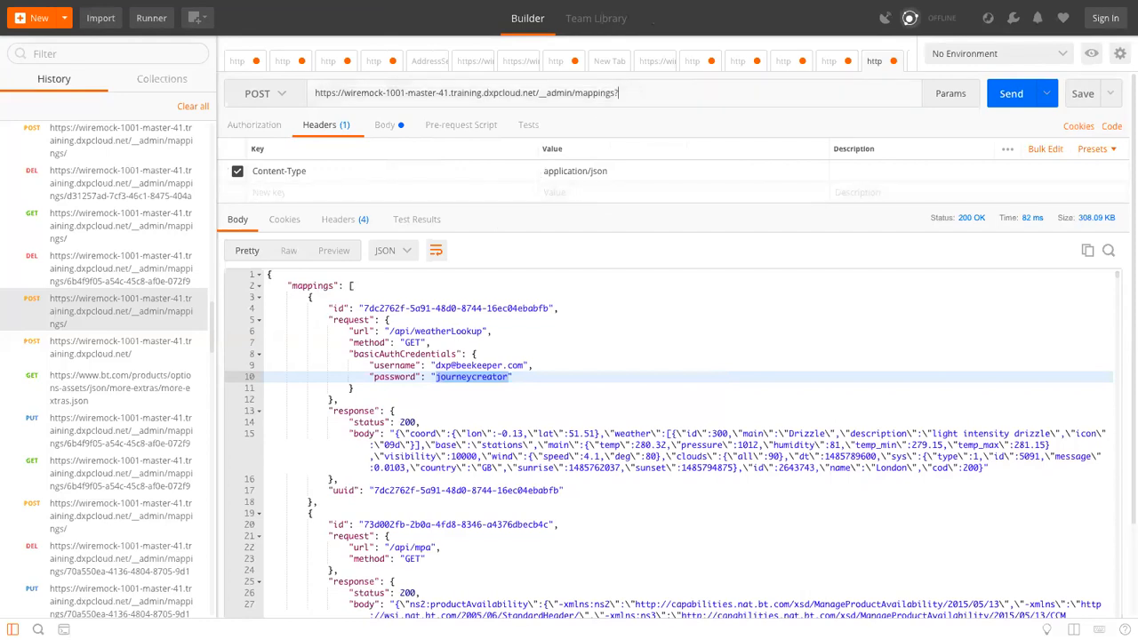
pyautogui.press('BackSpace')
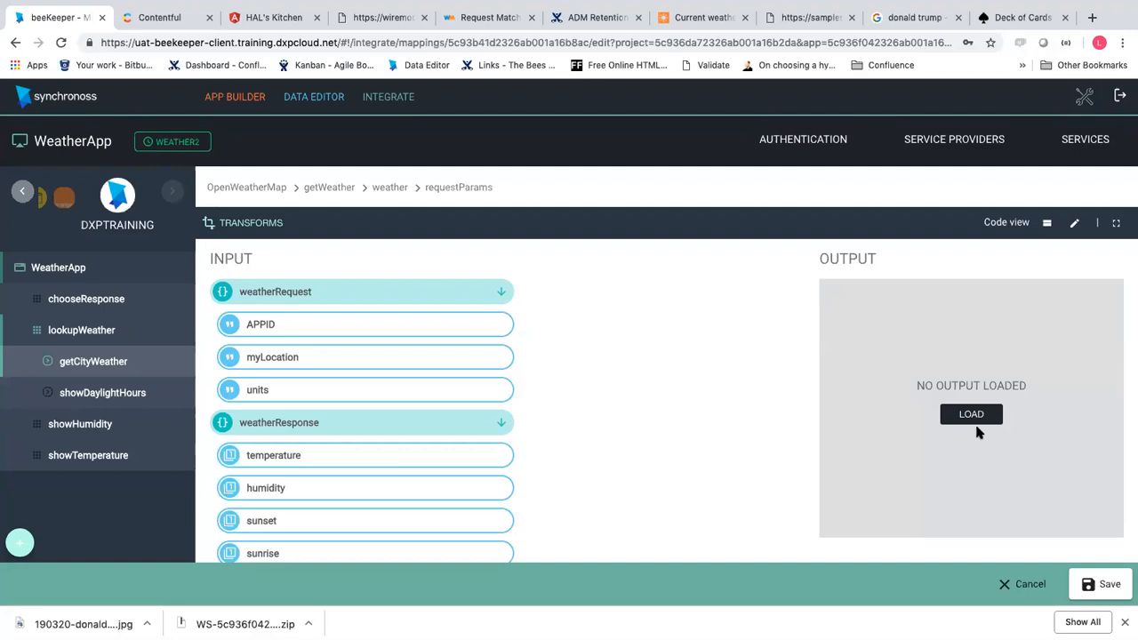
# Abandon the getWeather mapping changes and open the data mappings of the currentWeather invocation
pyautogui.click(1012, 583)
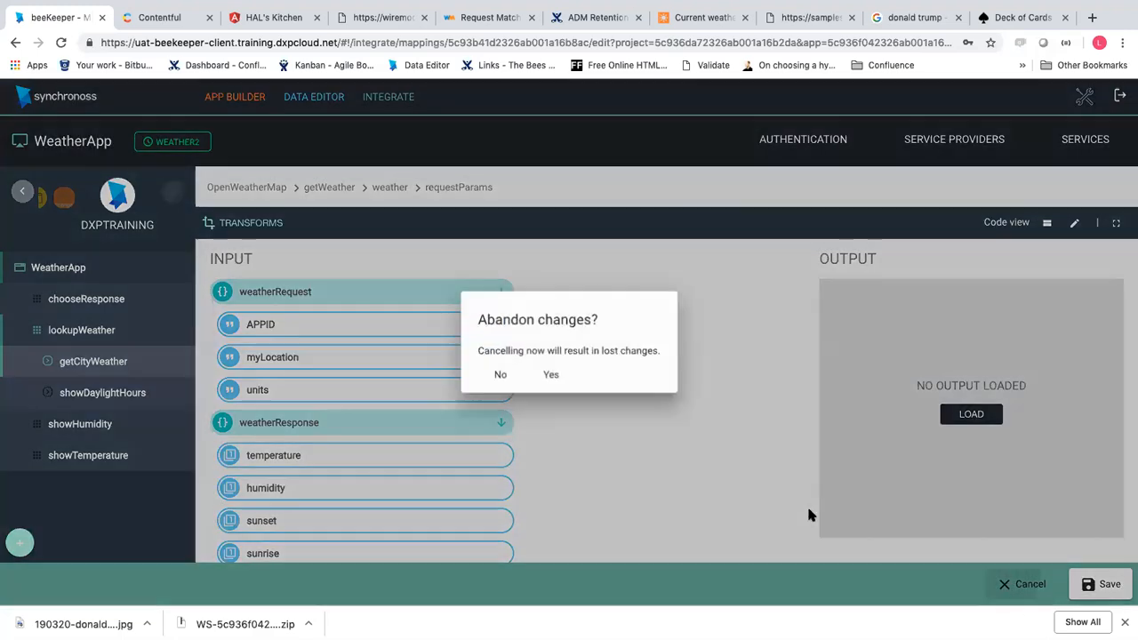
pyautogui.click(556, 376)
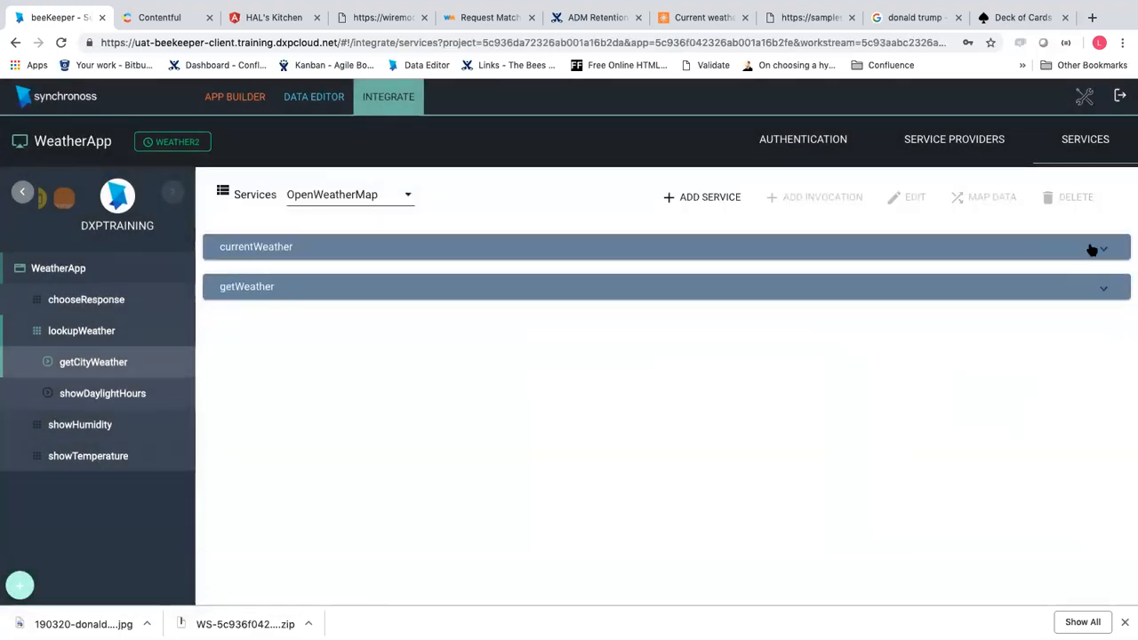
pyautogui.click(1095, 254)
pyautogui.click(252, 283)
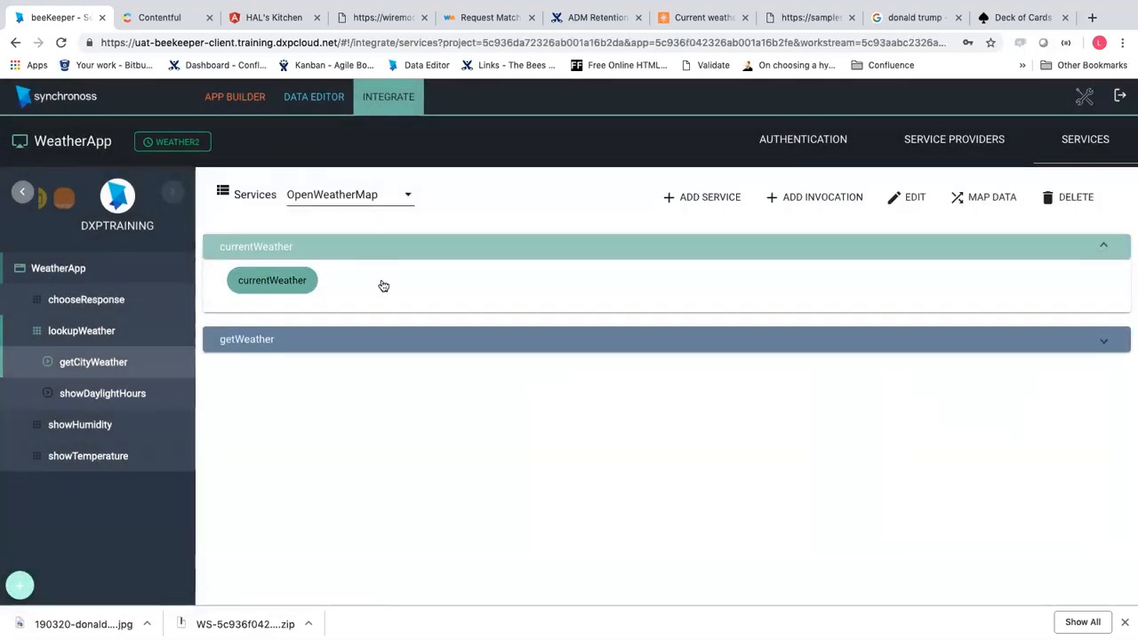
pyautogui.click(983, 194)
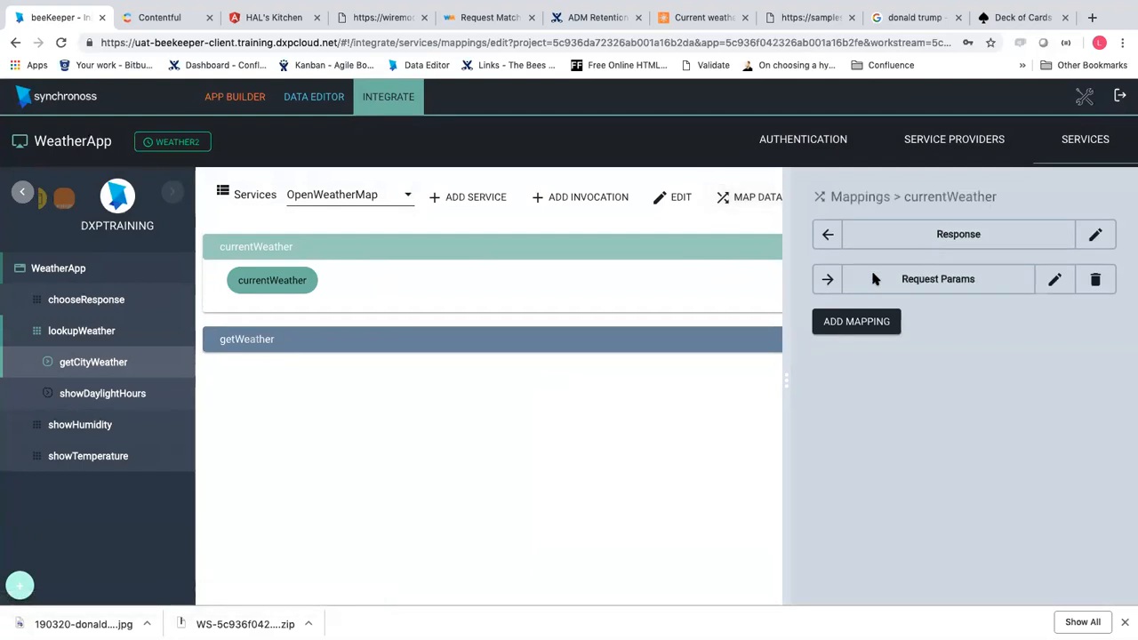
# Add a Request mapping to currentWeather and open it for editing
pyautogui.click(886, 322)
pyautogui.click(827, 324)
pyautogui.click(981, 333)
pyautogui.click(942, 323)
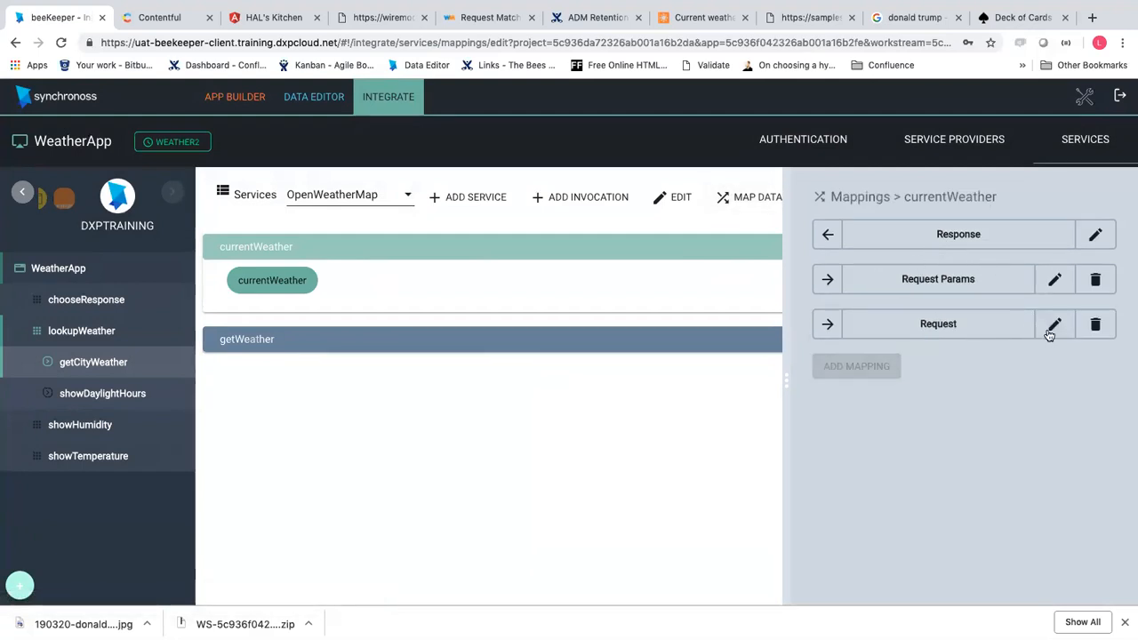
pyautogui.click(1054, 324)
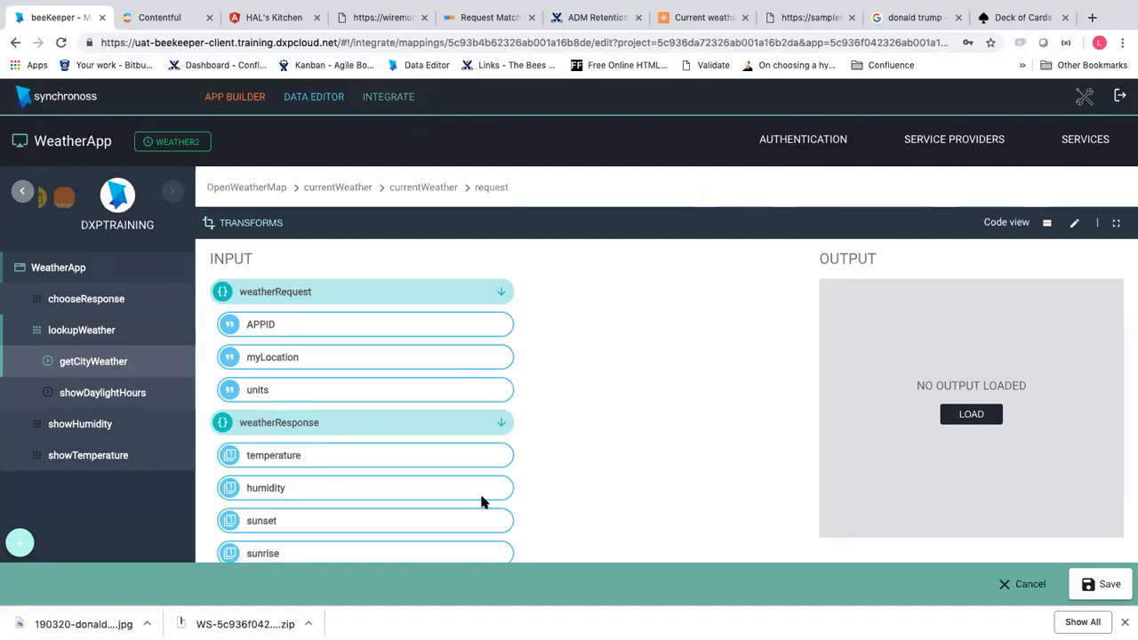
# In Postman, reopen the earlier Twilio Messages POST request from history
pyautogui.moveTo(576, 12)
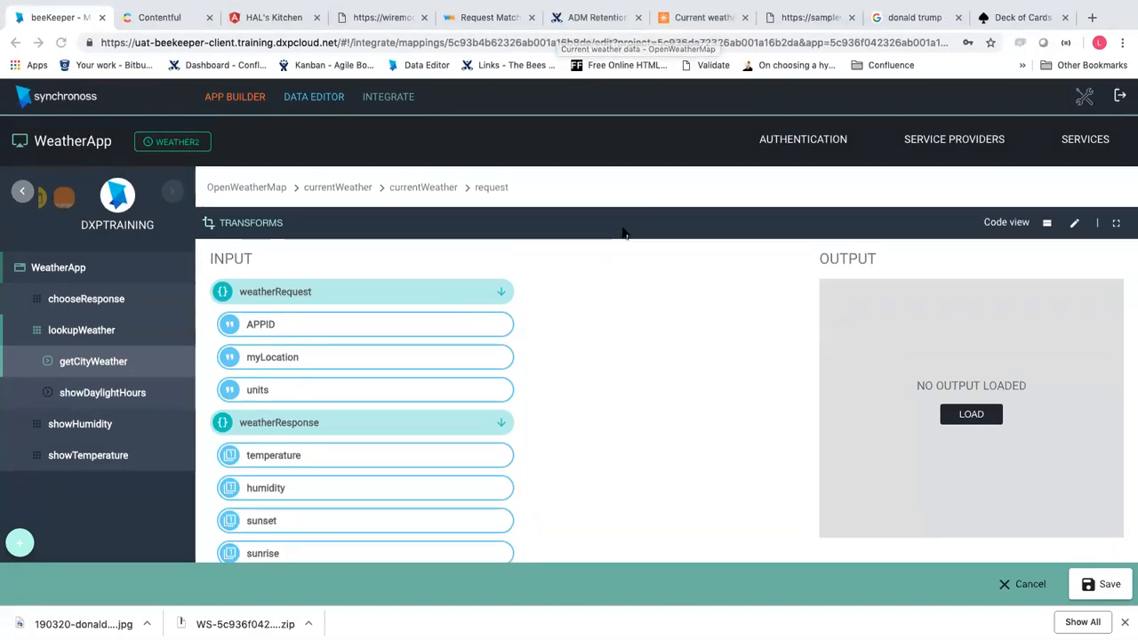
pyautogui.press('super+Tab')
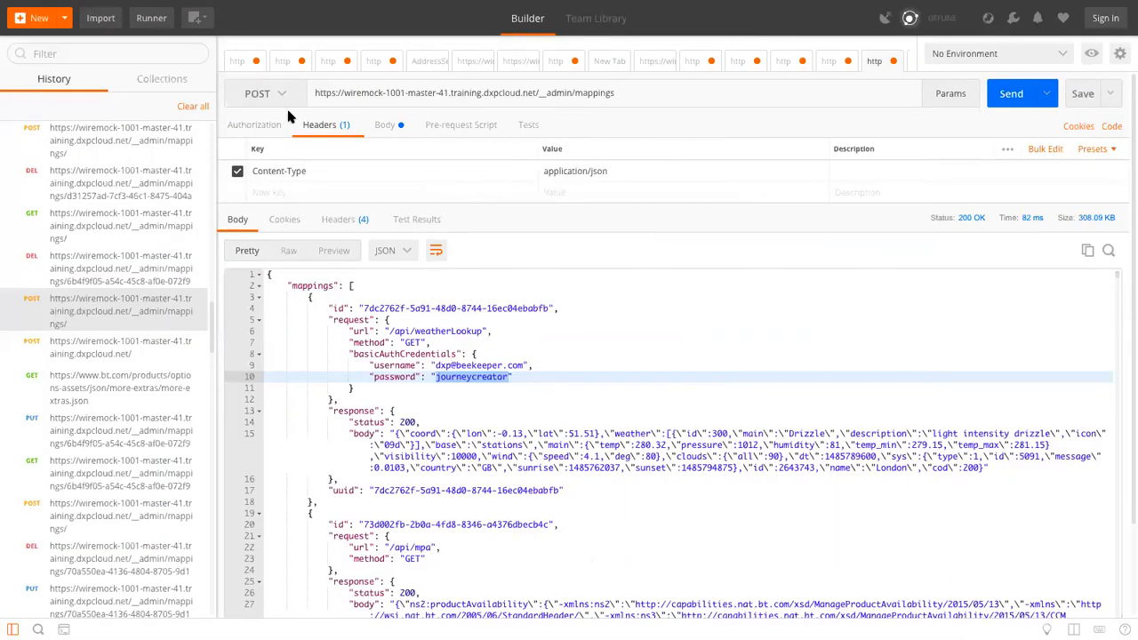
pyautogui.click(740, 63)
pyautogui.scroll(3, 138, 276)
pyautogui.scroll(-5, 133, 285)
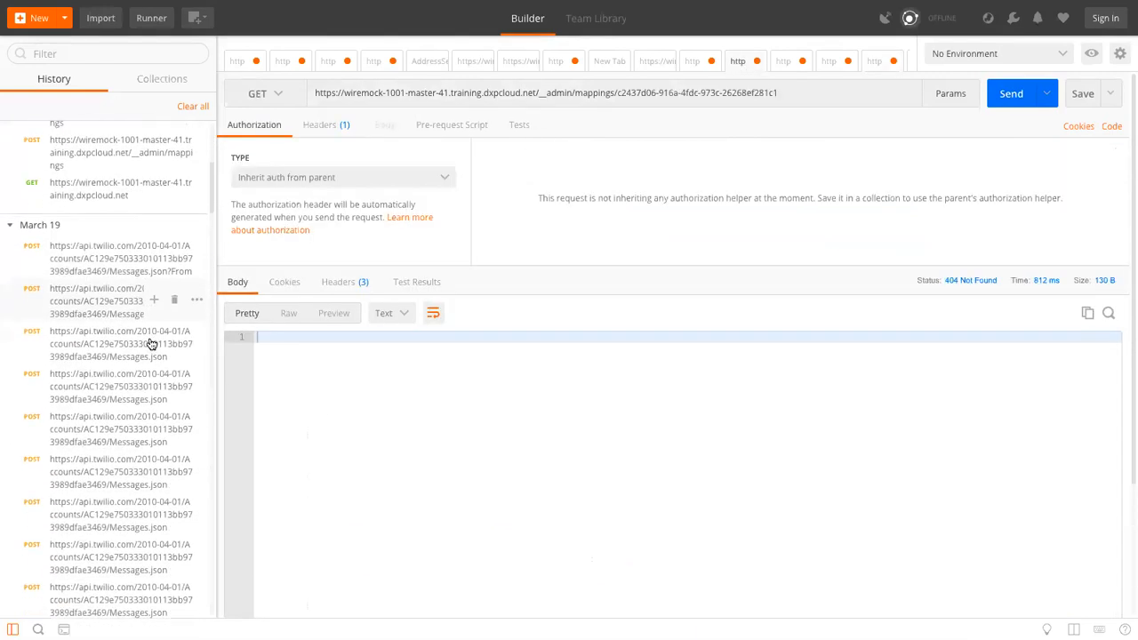
pyautogui.click(98, 274)
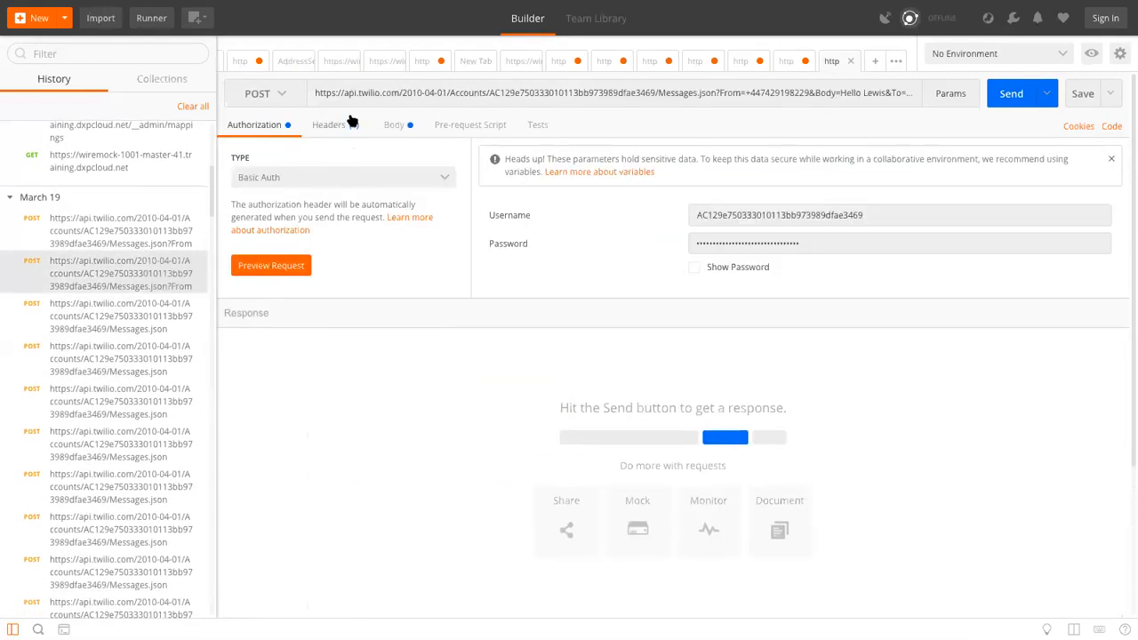
# Review the Twilio request's Content-Type header, selecting its application/x-www-form-urlencoded value
pyautogui.click(341, 125)
pyautogui.click(323, 172)
pyautogui.moveTo(644, 170); pyautogui.dragTo(695, 170)
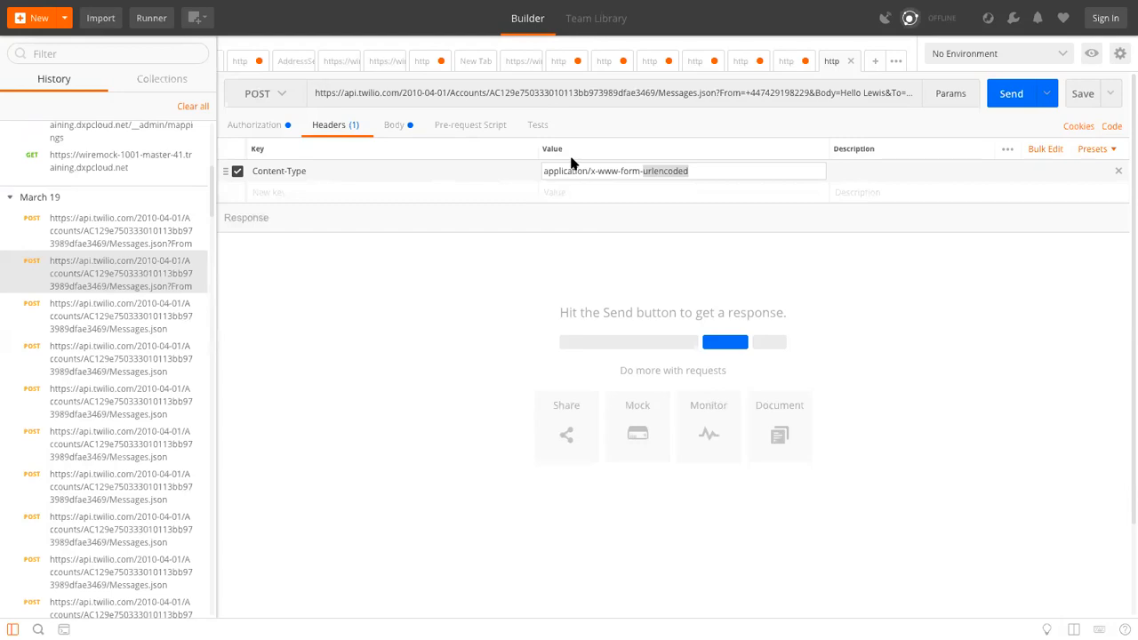
# Discard the unsaved currentWeather request mapping in beeKeeper and log out of the session
pyautogui.moveTo(584, 7)
pyautogui.press('super+Tab')
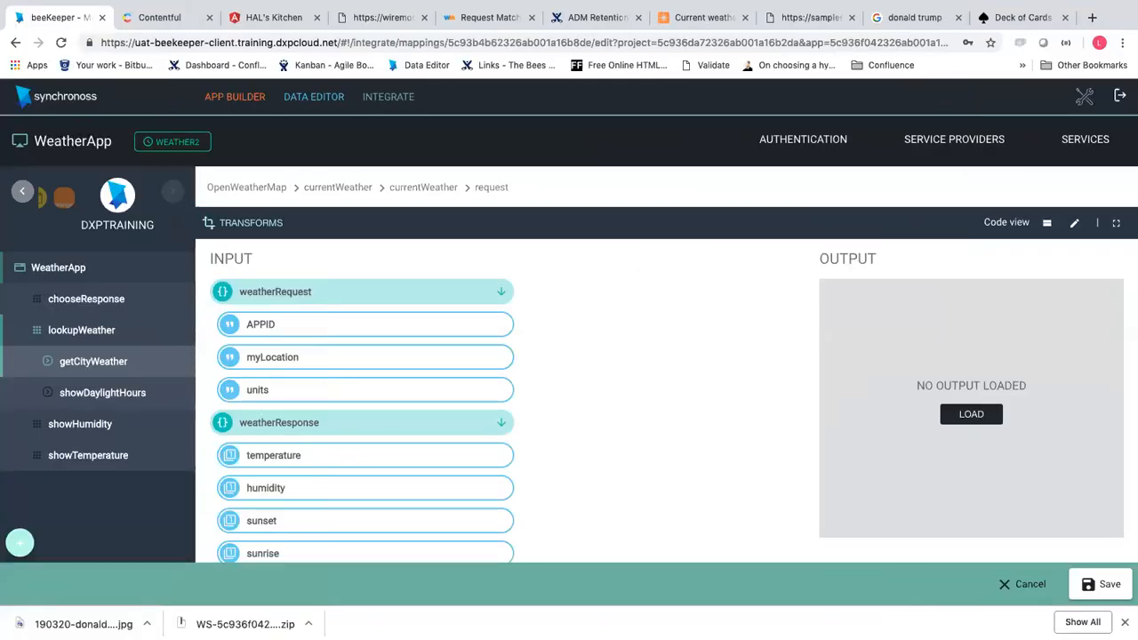
pyautogui.click(1023, 584)
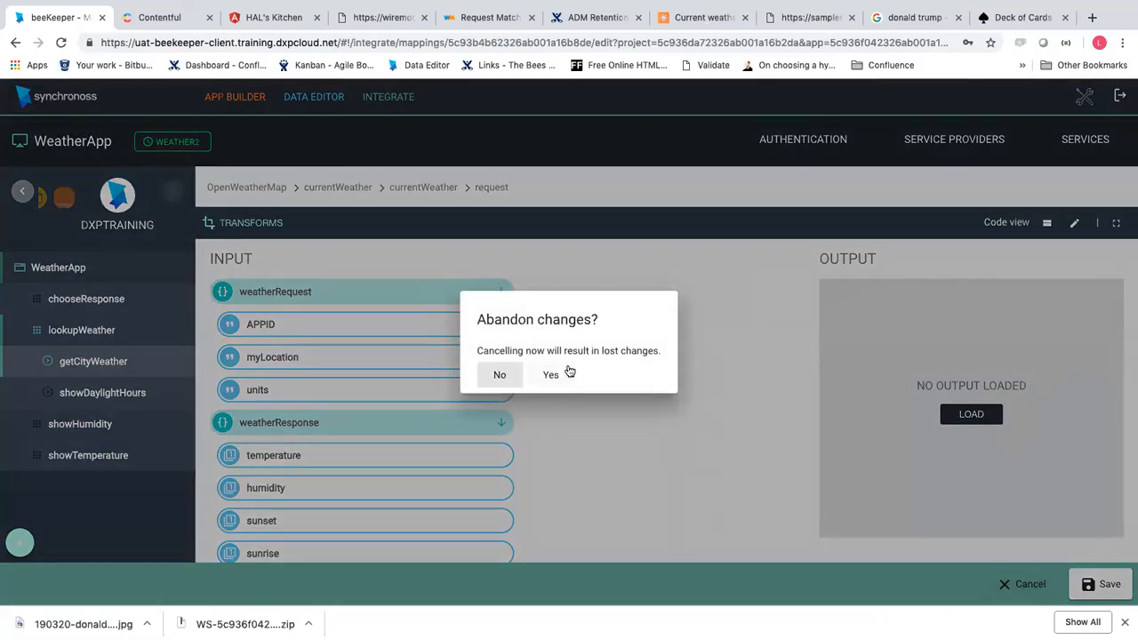
pyautogui.click(567, 373)
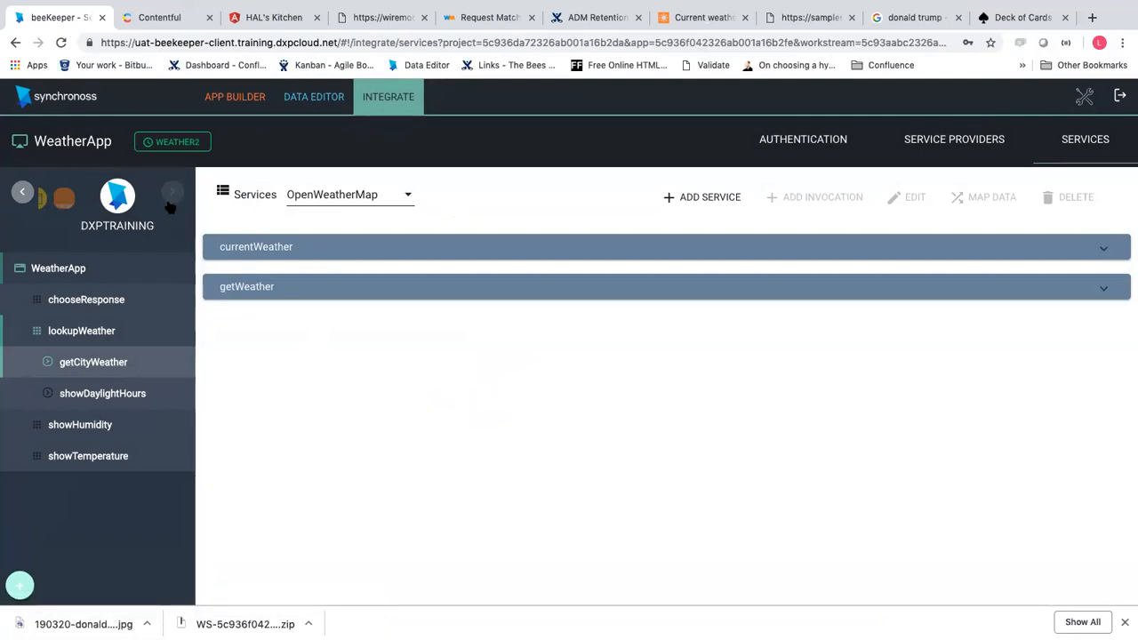
pyautogui.click(1120, 96)
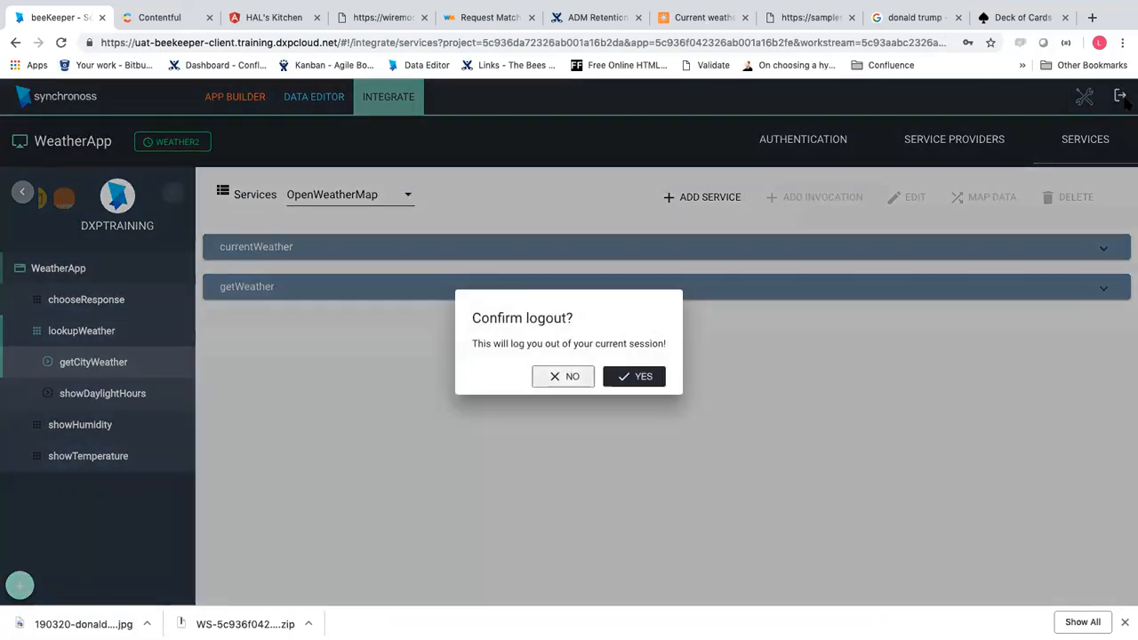
pyautogui.click(630, 382)
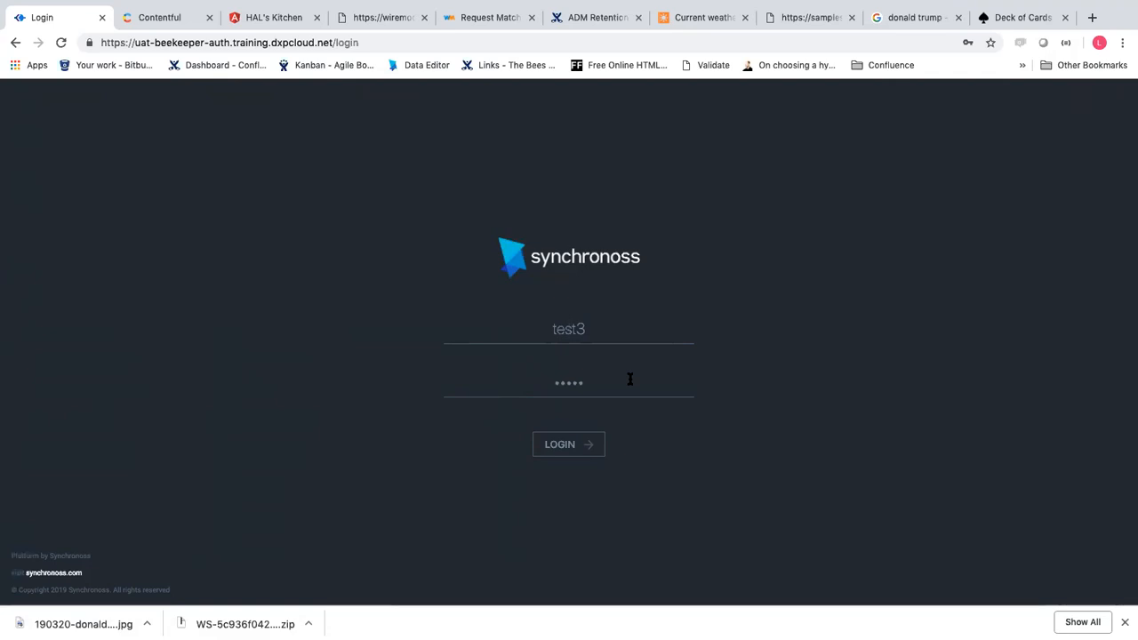
# Select the uat-beekeeper-auth host part of the login page's web address
pyautogui.click(388, 39)
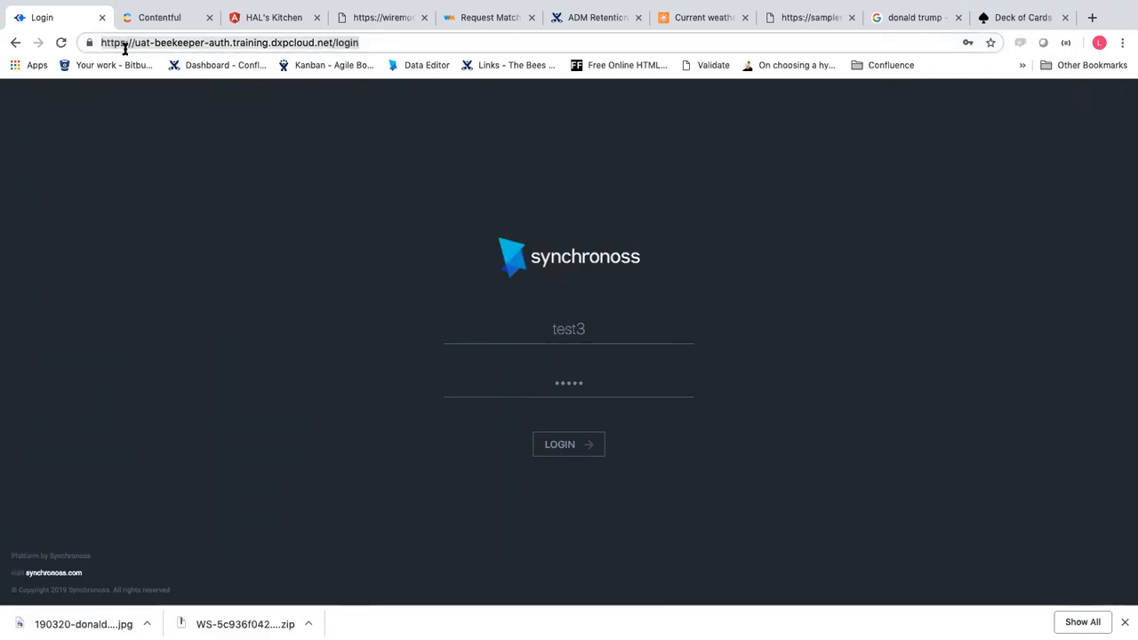
pyautogui.click(234, 44)
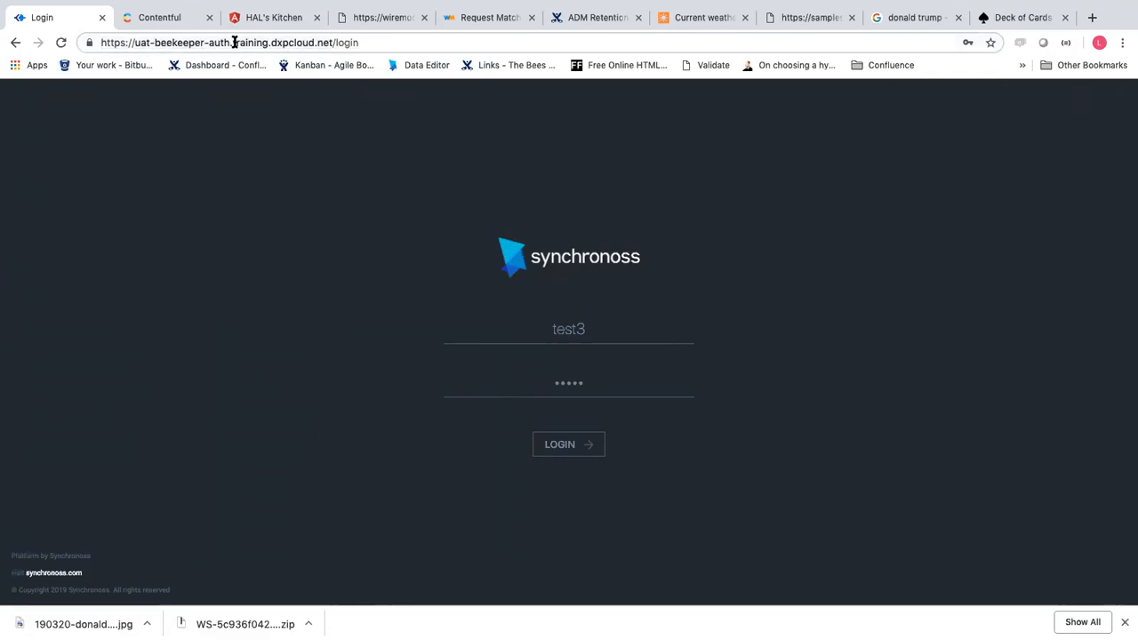
pyautogui.moveTo(135, 42); pyautogui.dragTo(230, 42)
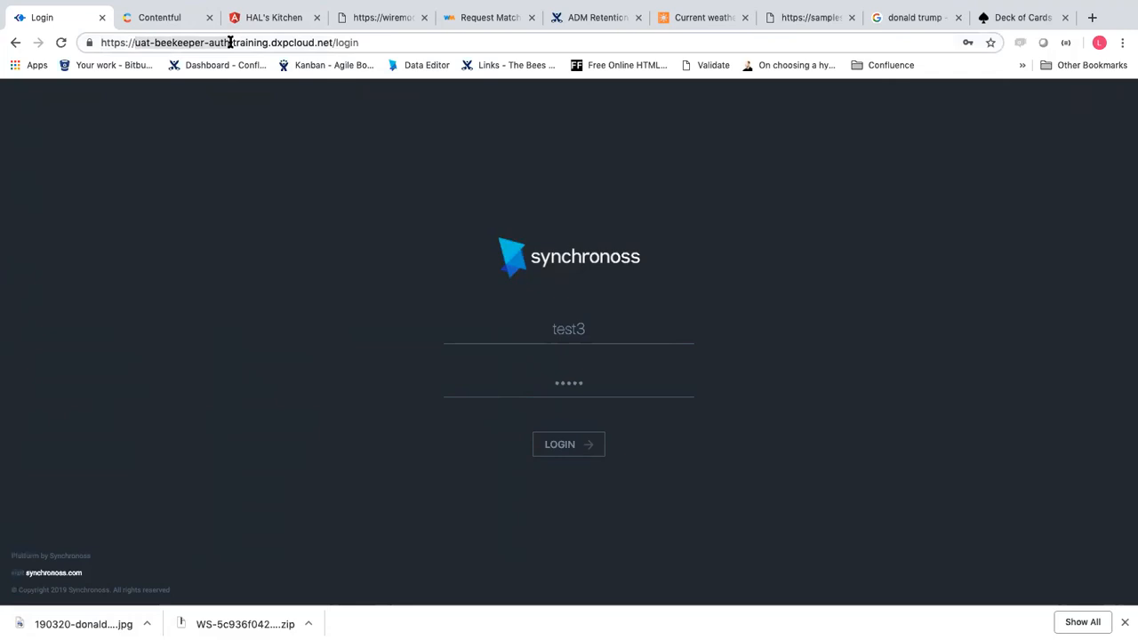
pyautogui.click(156, 43)
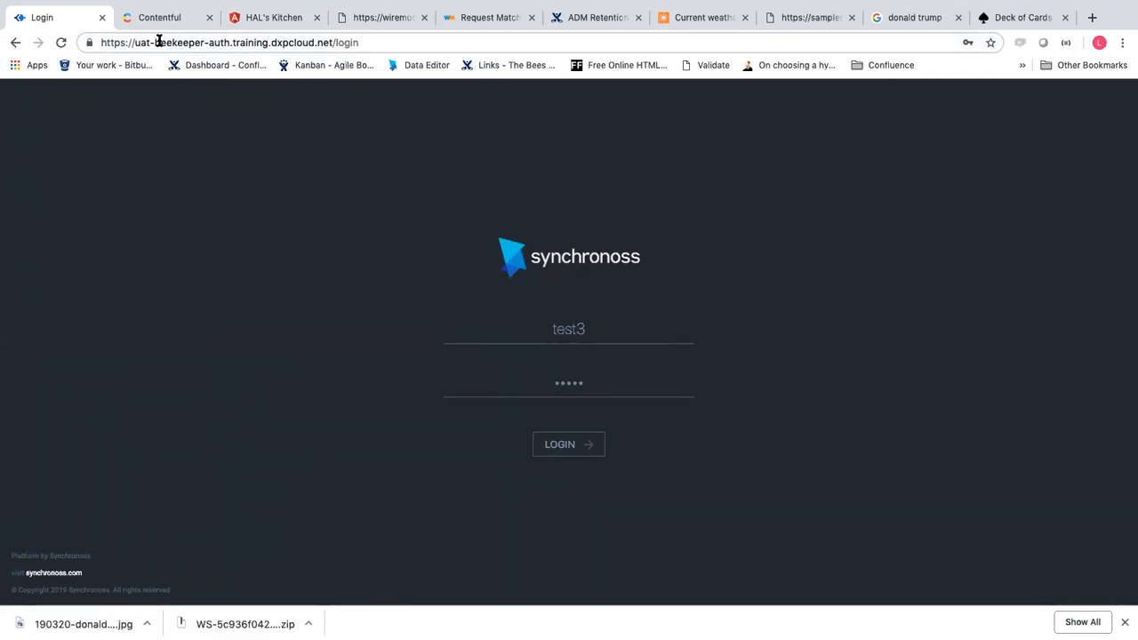
# Log in as a different account by editing the username and replacing the password
pyautogui.click(611, 329)
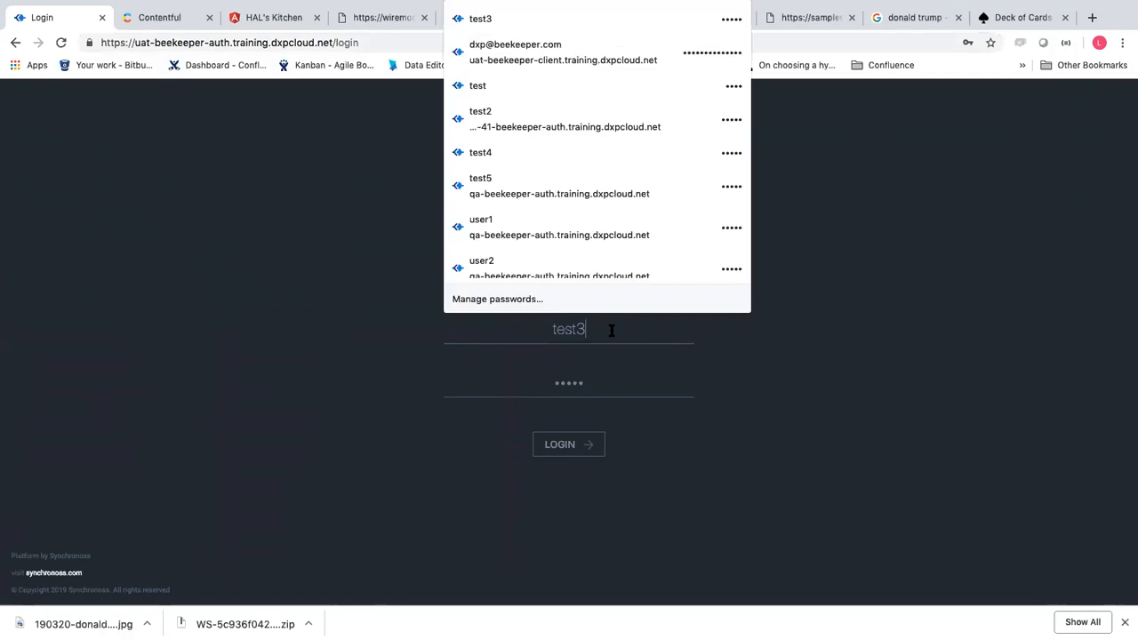
pyautogui.press('BackSpace')
pyautogui.click(693, 266)
pyautogui.moveTo(597, 383); pyautogui.dragTo(515, 383)
pyautogui.write('test')
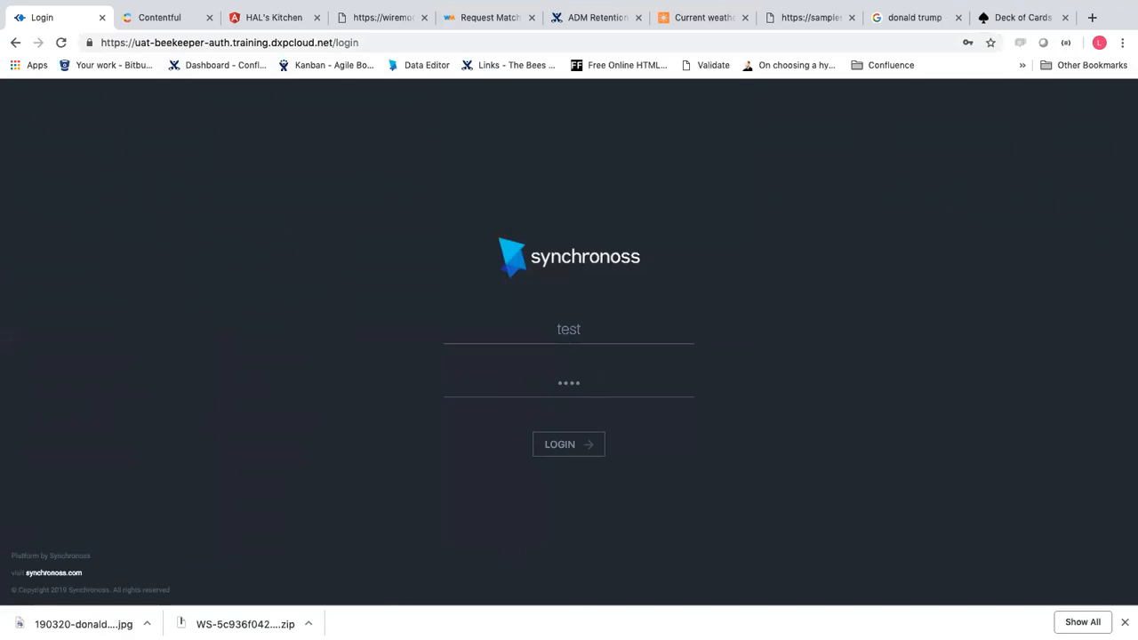
pyautogui.click(574, 441)
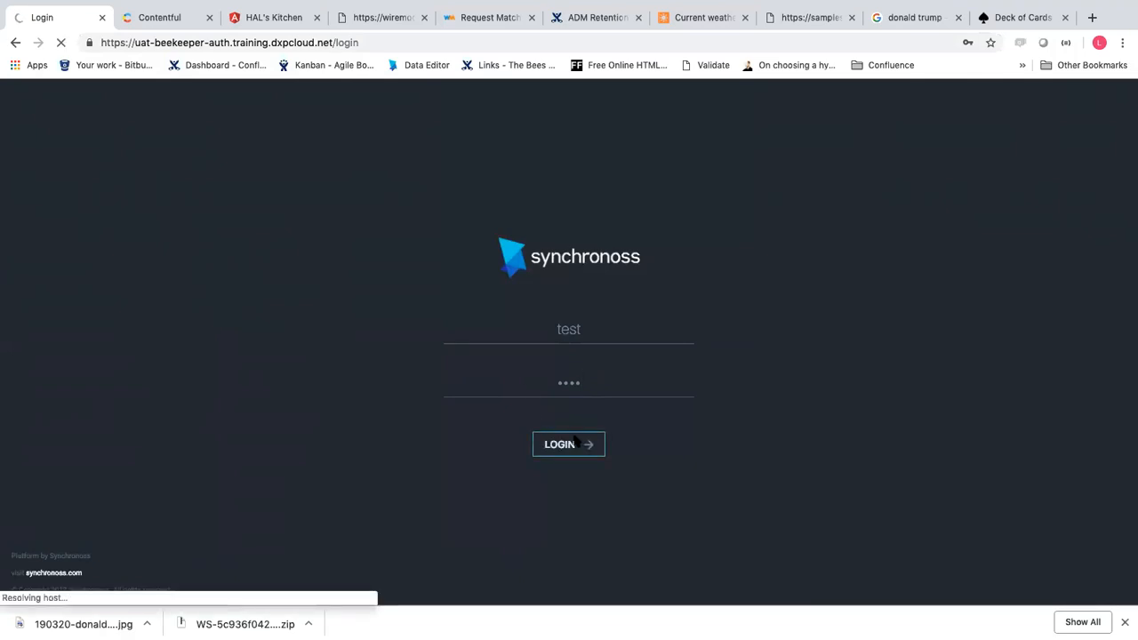
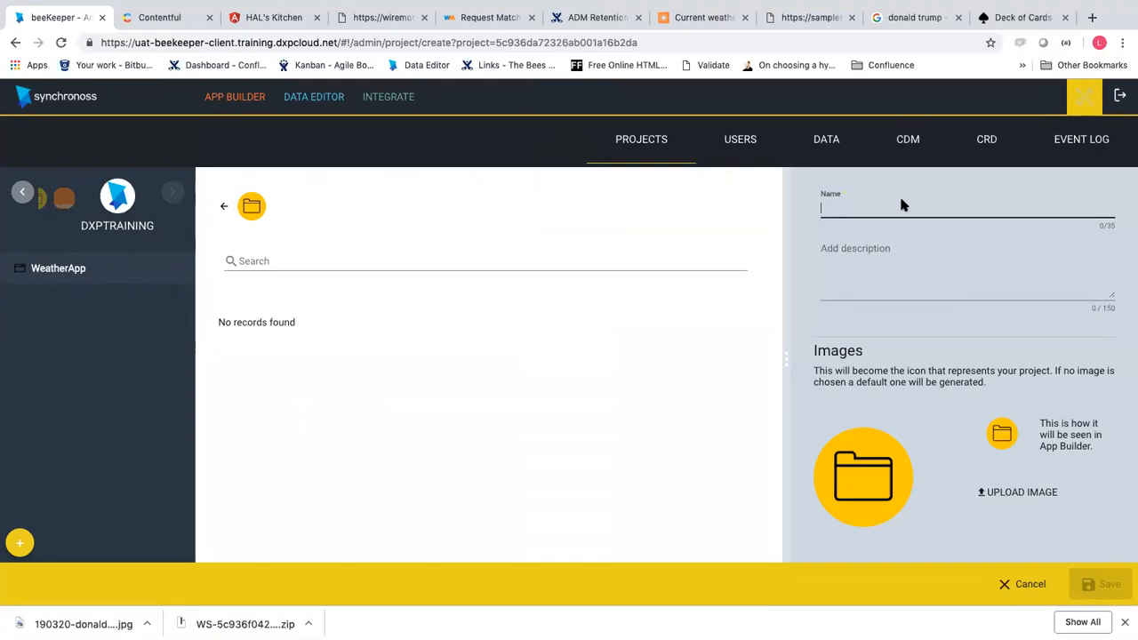
# Name the new project NEWJOURNIES and load humidity.png from Documents as its icon
pyautogui.write('NEWJOURNIES')
pyautogui.click(883, 279)
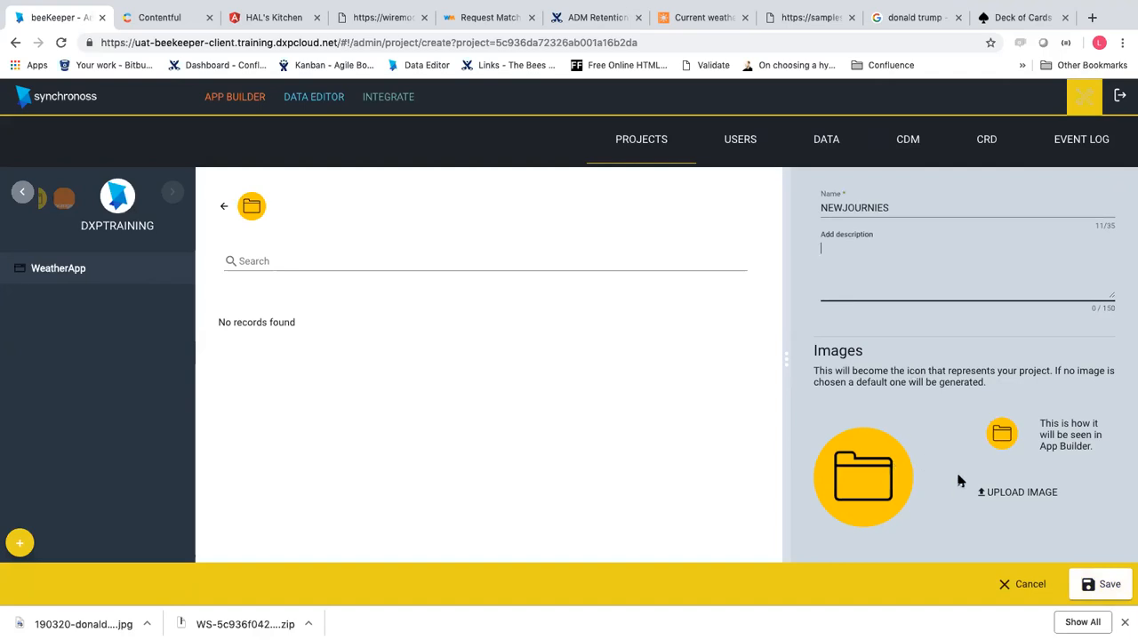
pyautogui.click(1018, 492)
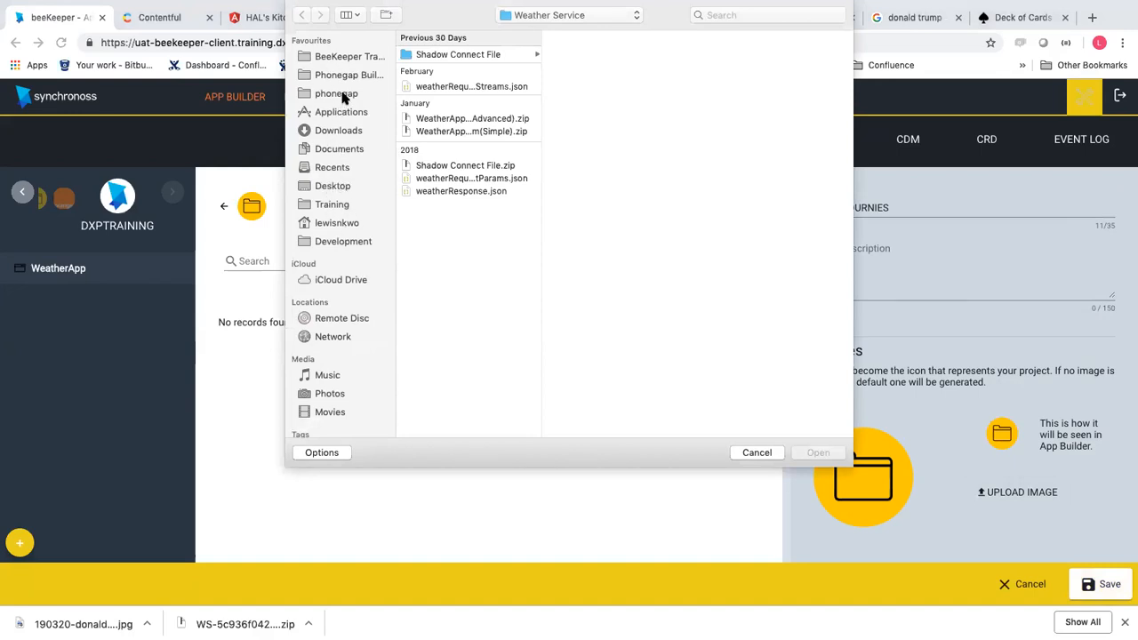
pyautogui.click(342, 148)
pyautogui.click(449, 66)
pyautogui.doubleClick(449, 66)
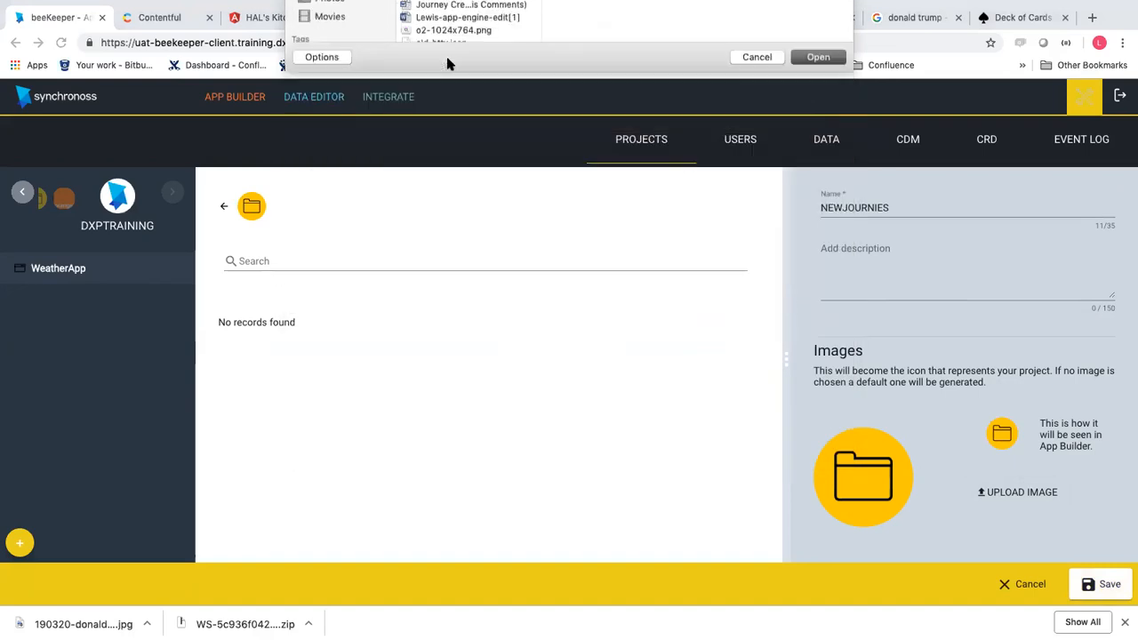
# Replace the icon with the portrait photo, save NEWJOURNIES, and open it in App Builder
pyautogui.click(1003, 494)
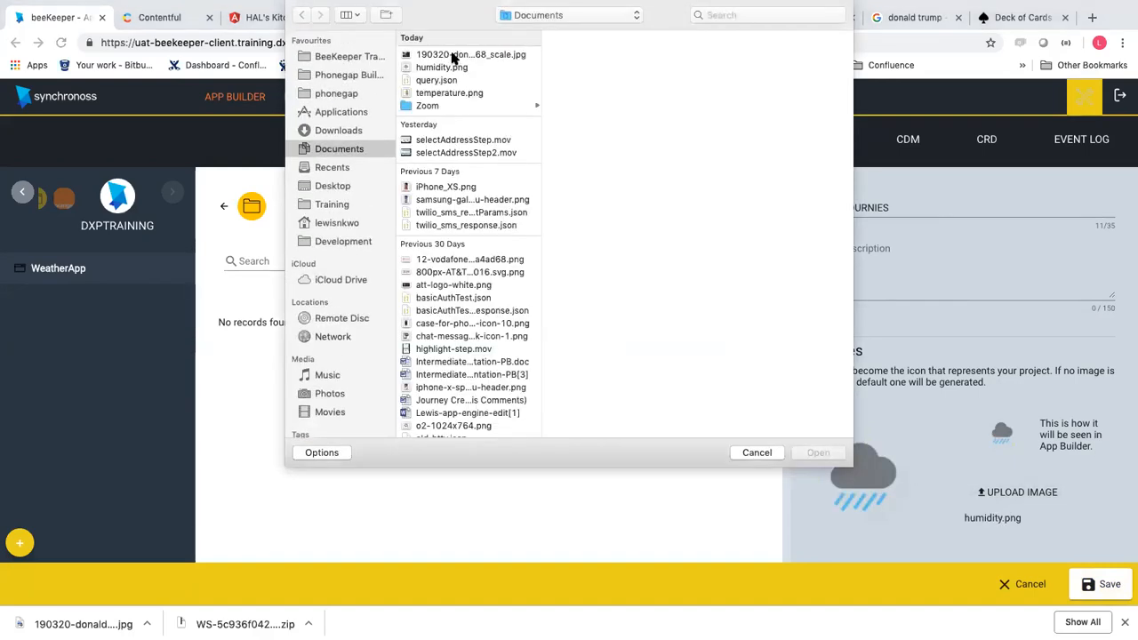
pyautogui.click(452, 56)
pyautogui.doubleClick(451, 56)
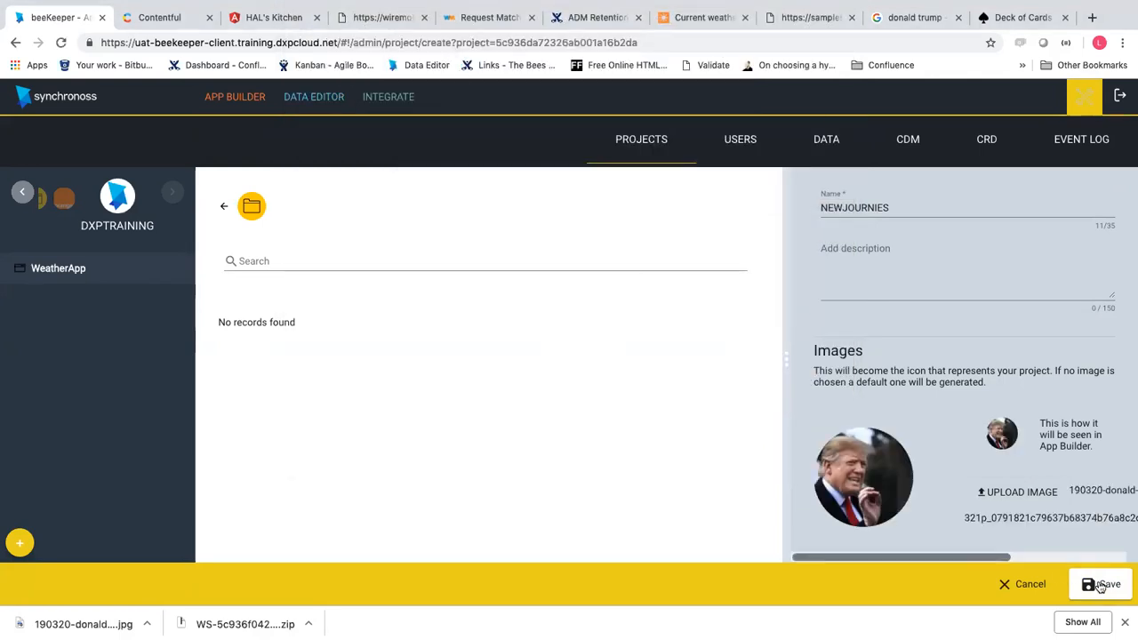
pyautogui.click(1100, 584)
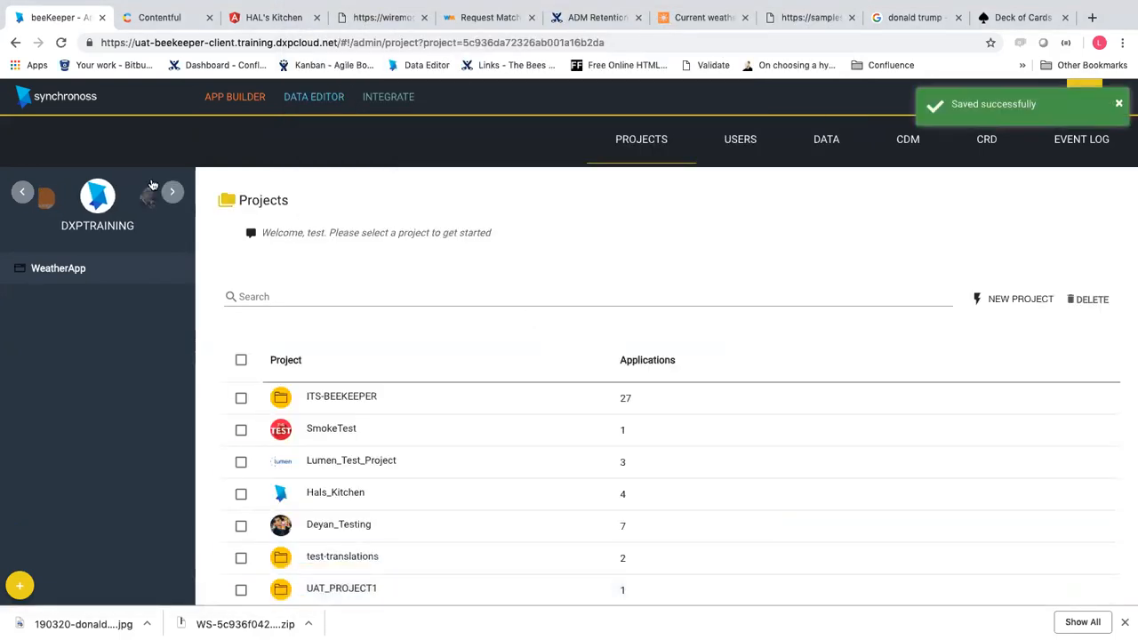
pyautogui.click(148, 198)
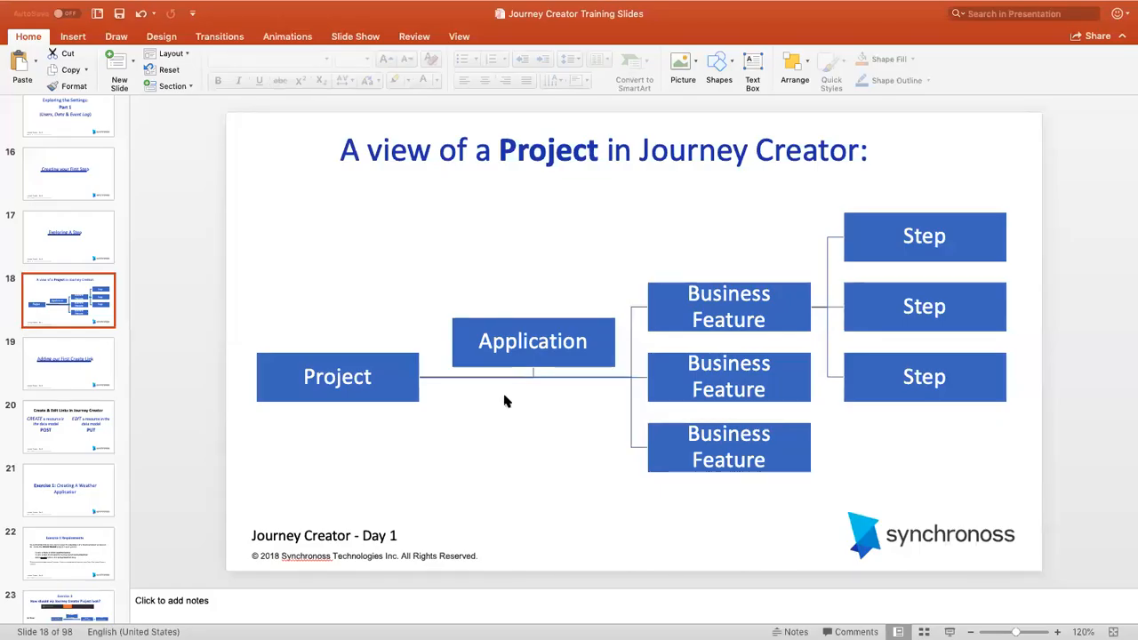
# Present slide 18 on the Project, Application, Business Feature and Step hierarchy, then return to the browser
pyautogui.moveTo(533, 2)
pyautogui.press('super+Tab')
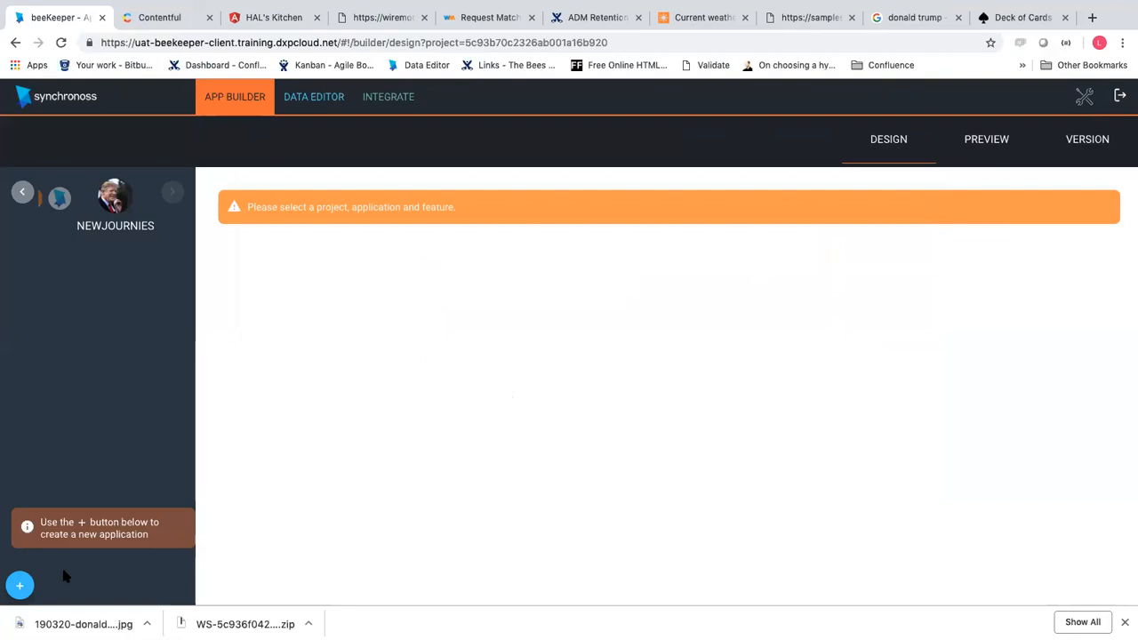
# Add and save an application named weatherApp in NEWJOURNIES
pyautogui.click(19, 586)
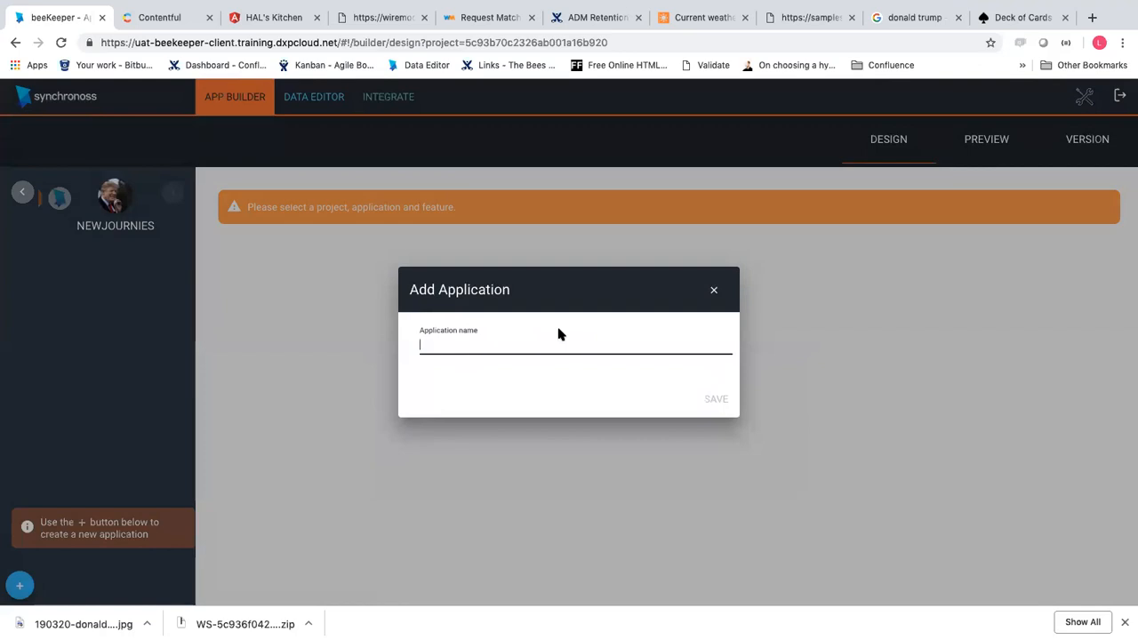
pyautogui.write('weatherApp')
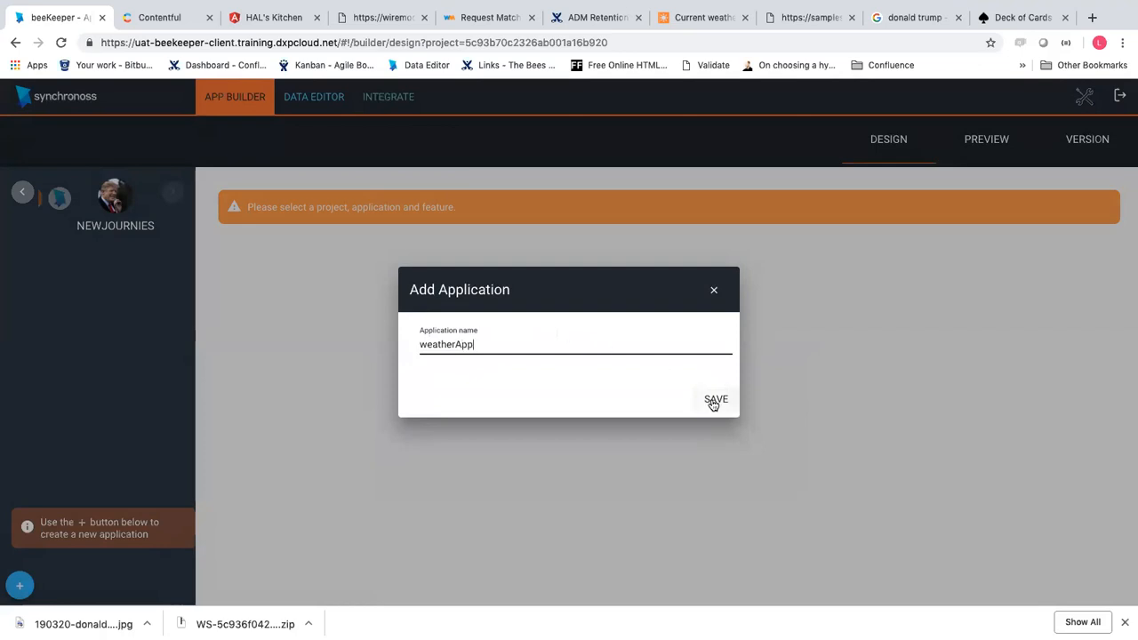
pyautogui.click(714, 401)
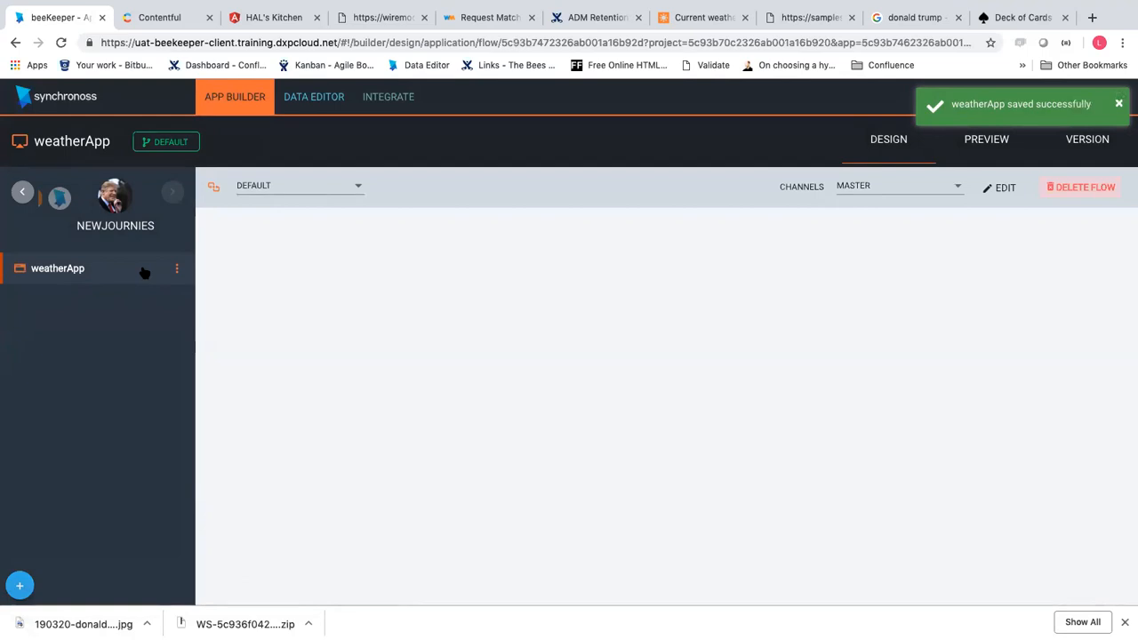
# Create a trial example2 application, delete it, and open weatherApp's actions menu
pyautogui.click(19, 585)
pyautogui.click(512, 340)
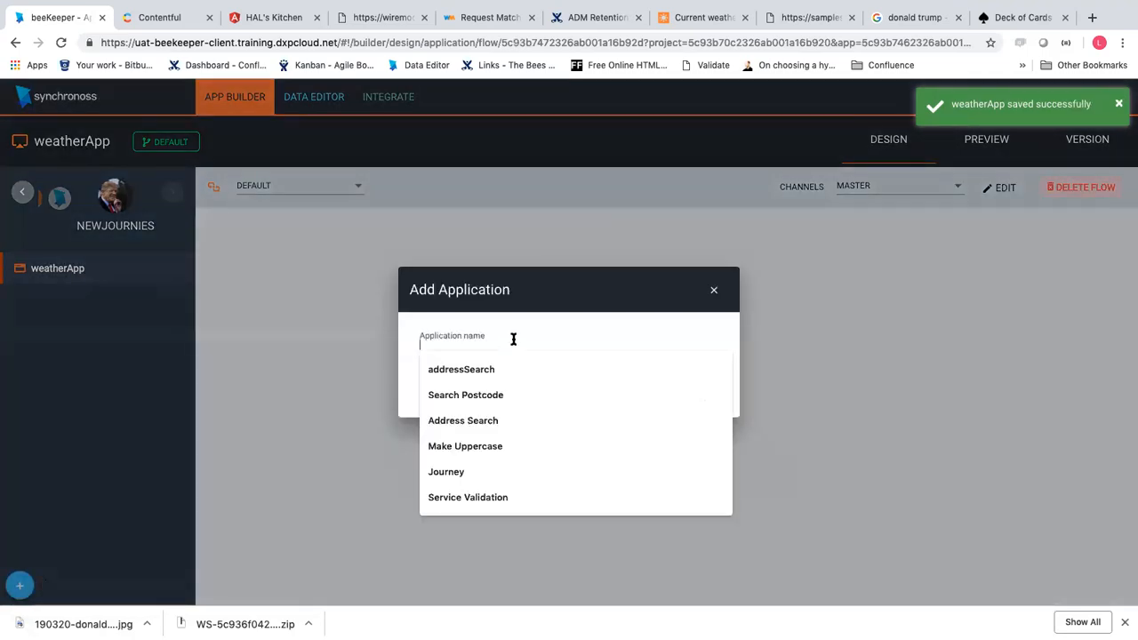
pyautogui.write('e')
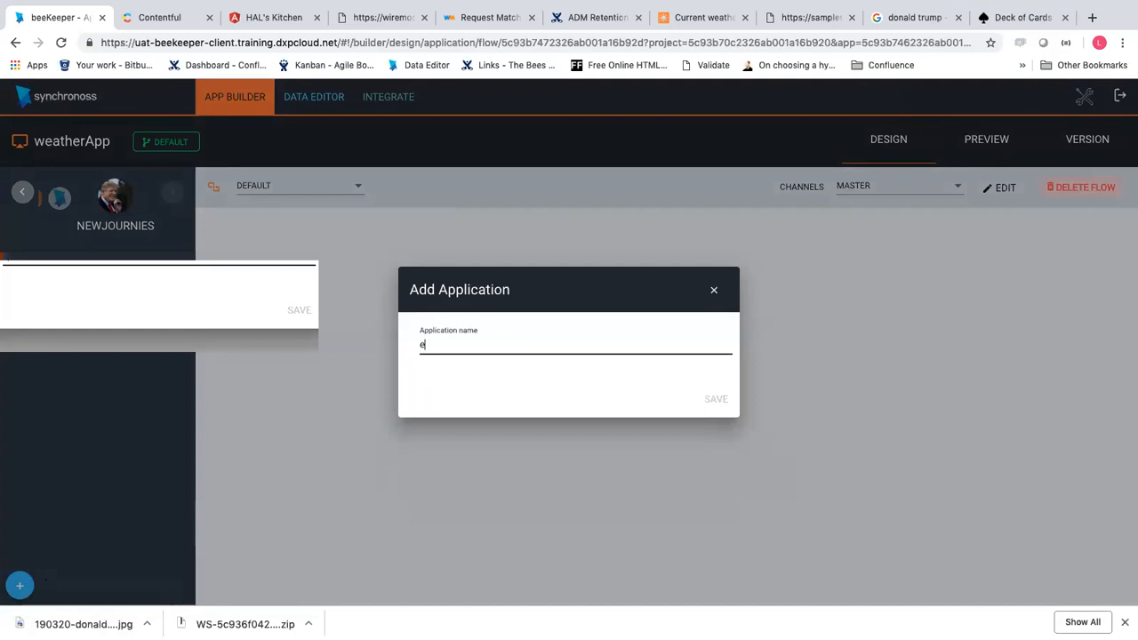
pyautogui.write('xample2')
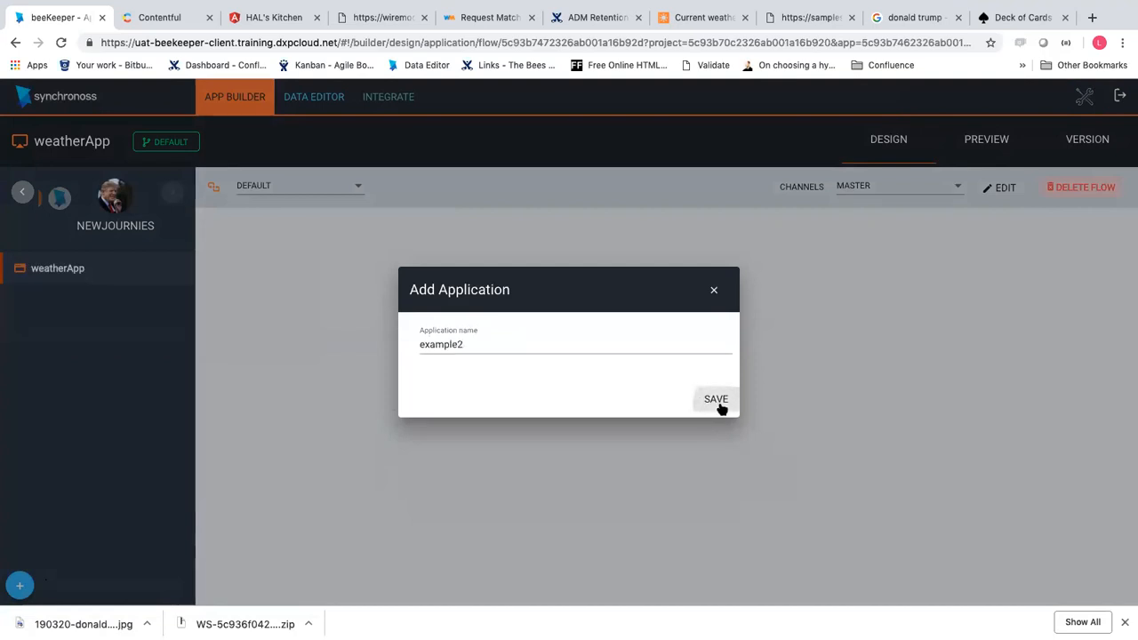
pyautogui.click(720, 405)
pyautogui.click(176, 269)
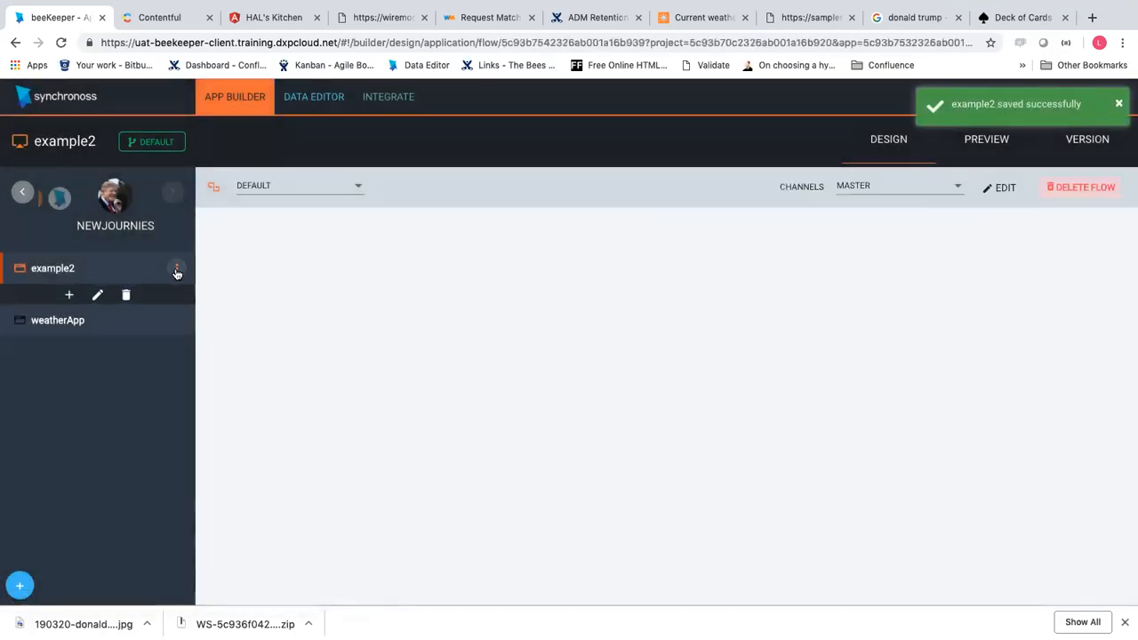
pyautogui.click(126, 301)
pyautogui.click(716, 394)
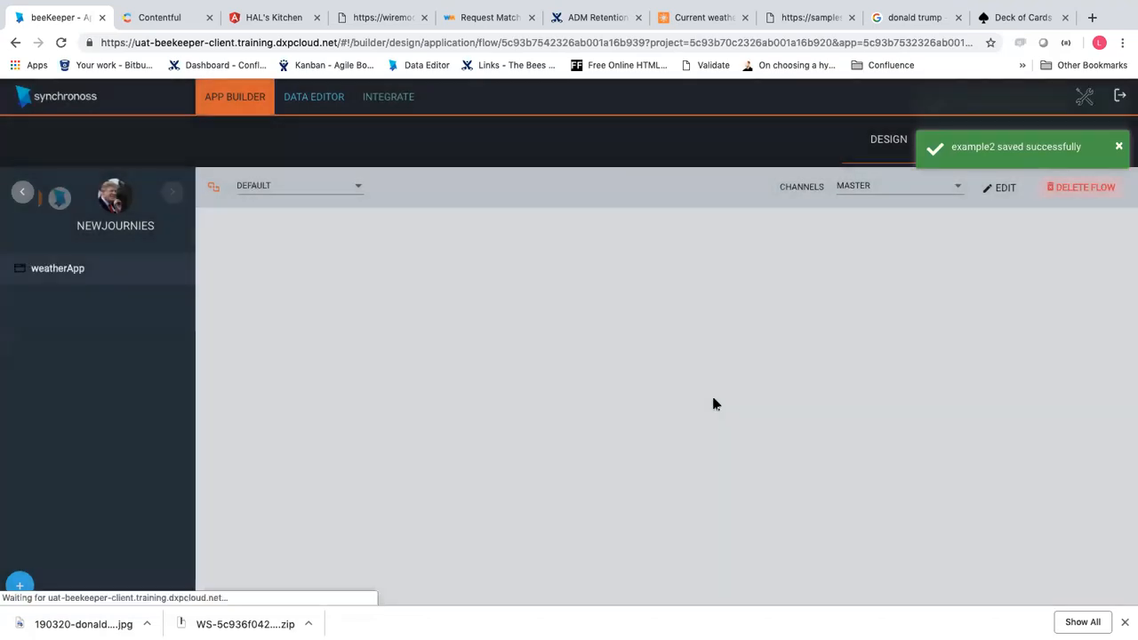
pyautogui.click(165, 267)
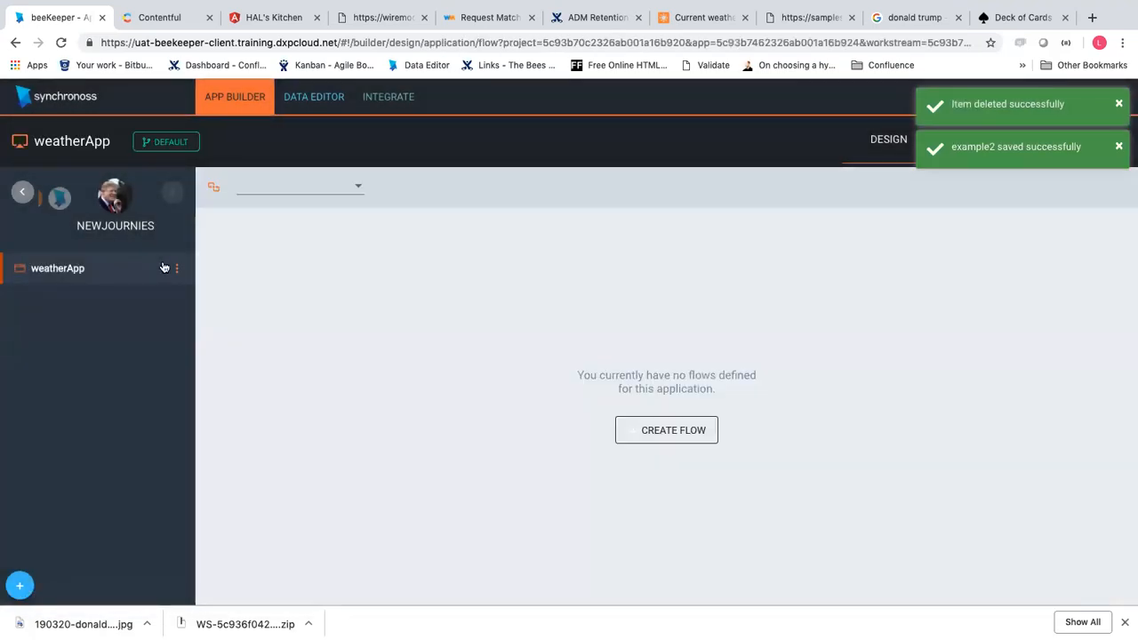
pyautogui.click(177, 270)
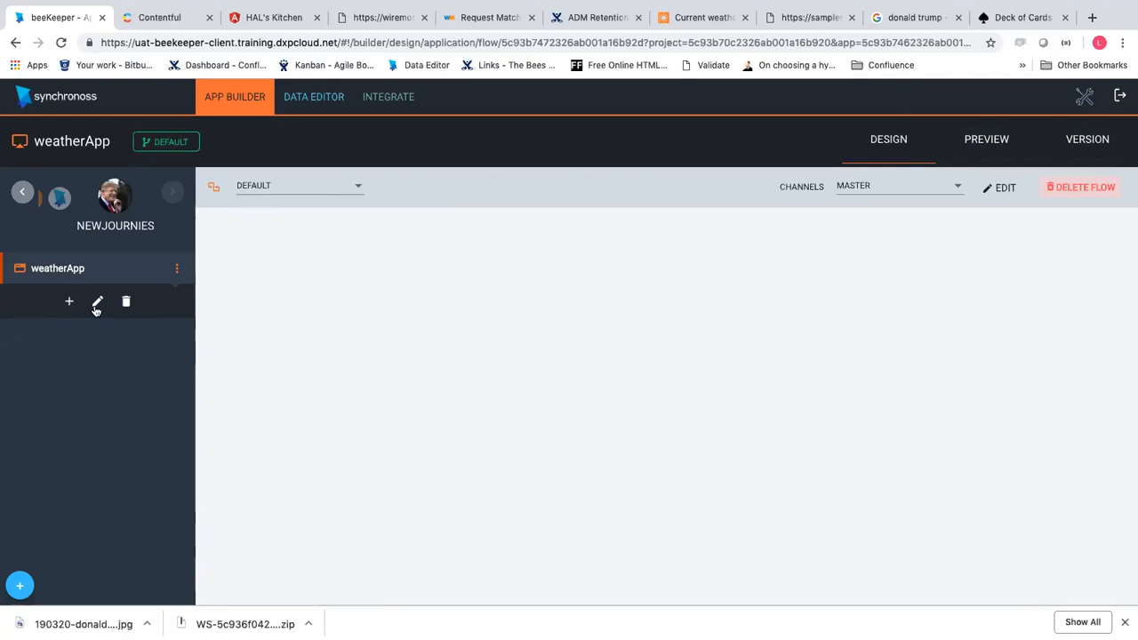
# Start renaming weatherApp, then dismiss the rename without changing anything
pyautogui.click(97, 301)
pyautogui.moveTo(483, 344); pyautogui.dragTo(344, 349)
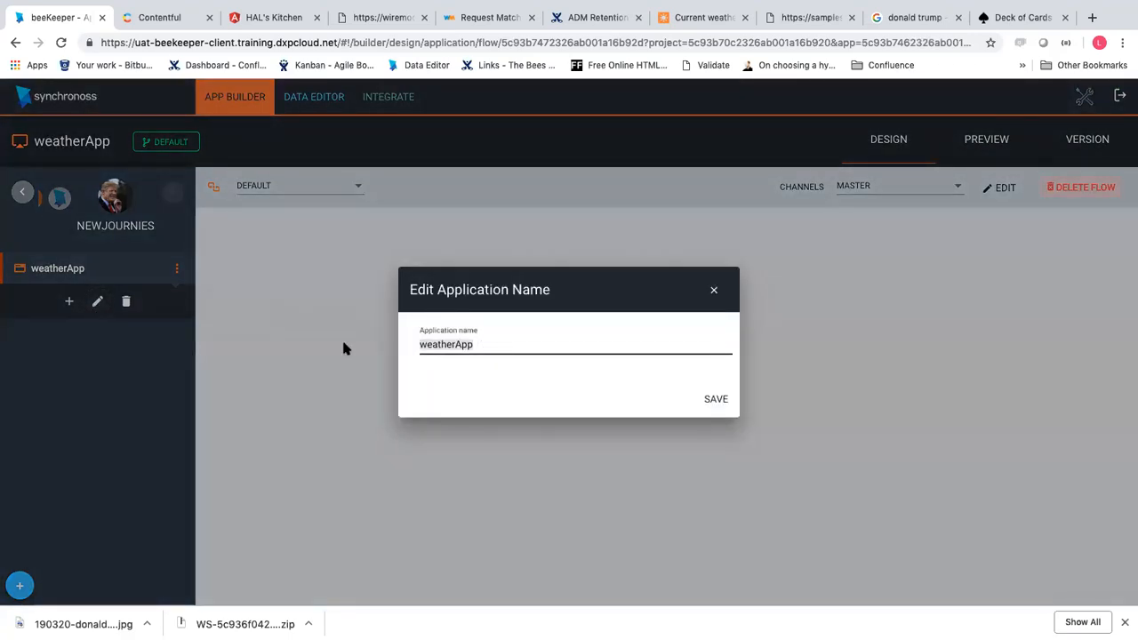
pyautogui.click(714, 292)
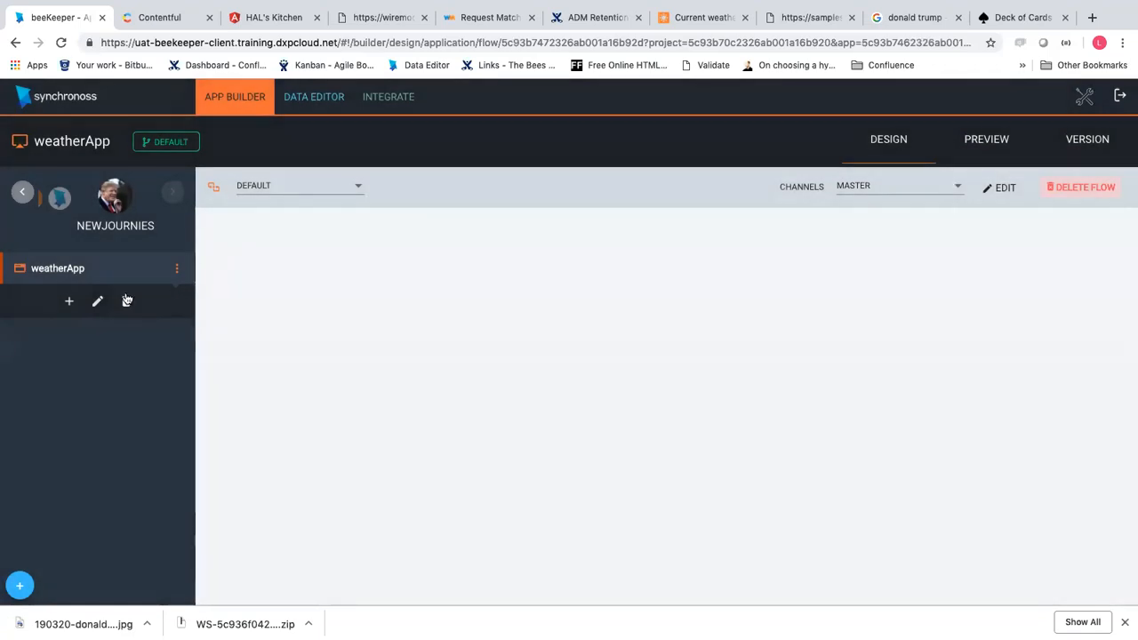
# Add and save a feature named lookupWeather under weatherApp
pyautogui.click(68, 302)
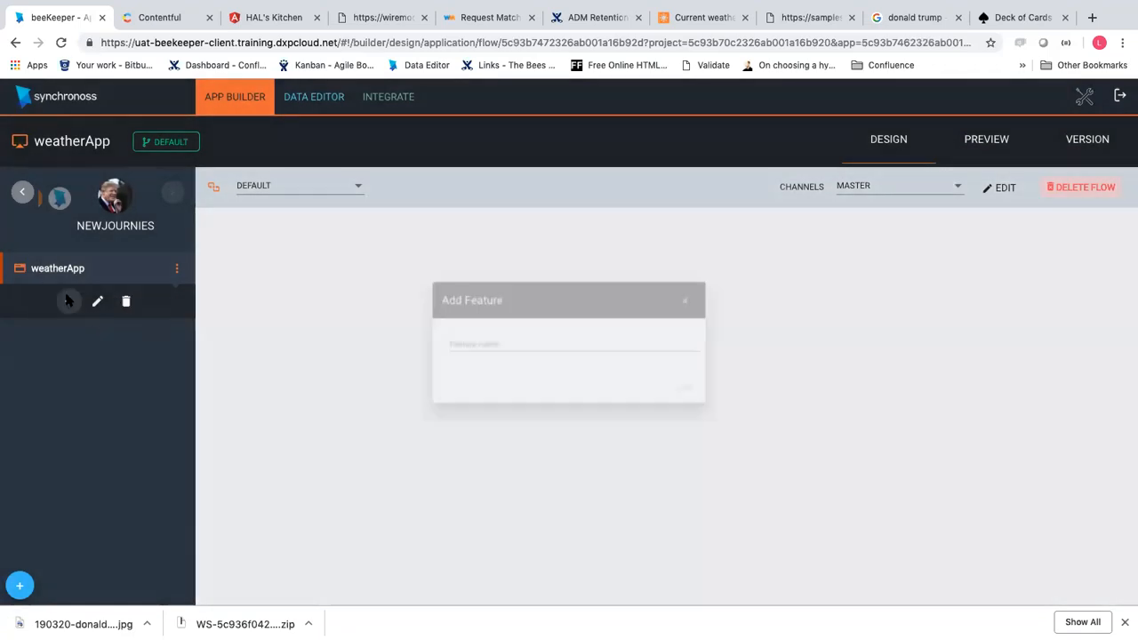
pyautogui.click(536, 345)
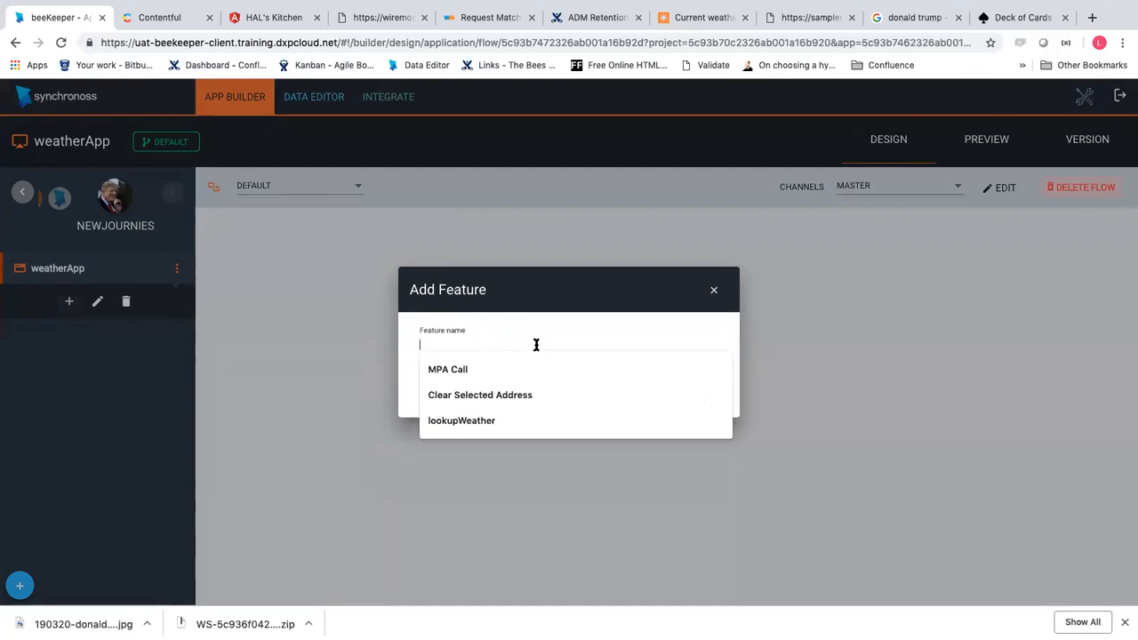
pyautogui.write('look')
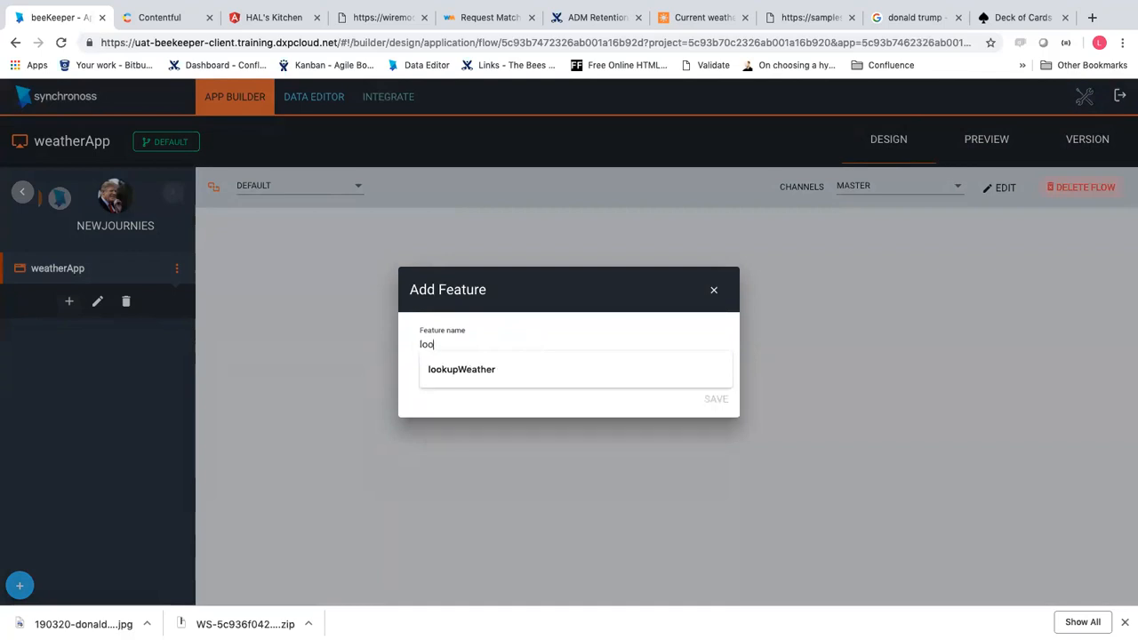
pyautogui.click(524, 368)
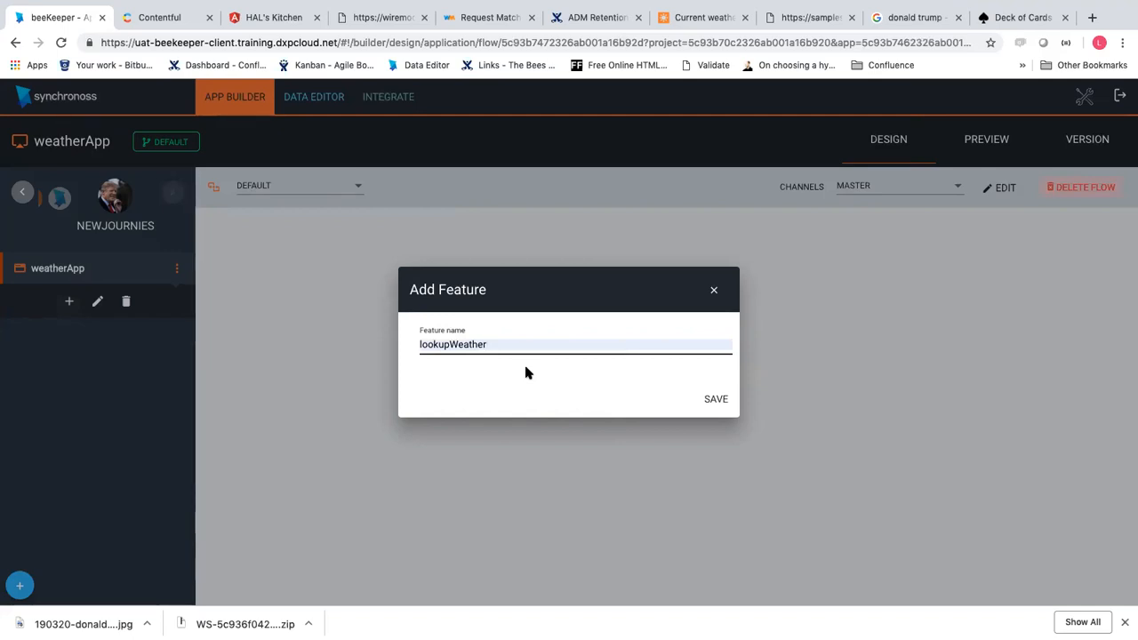
pyautogui.click(708, 396)
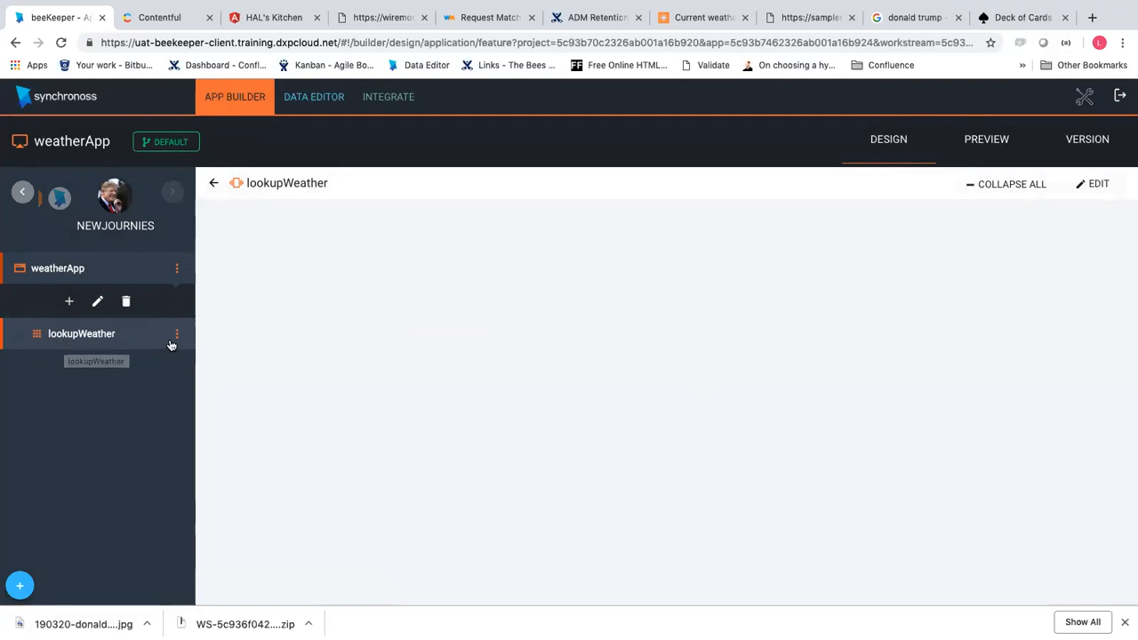
# Add a new step to the lookupWeather journey and name it getWeather
pyautogui.click(176, 336)
pyautogui.click(68, 333)
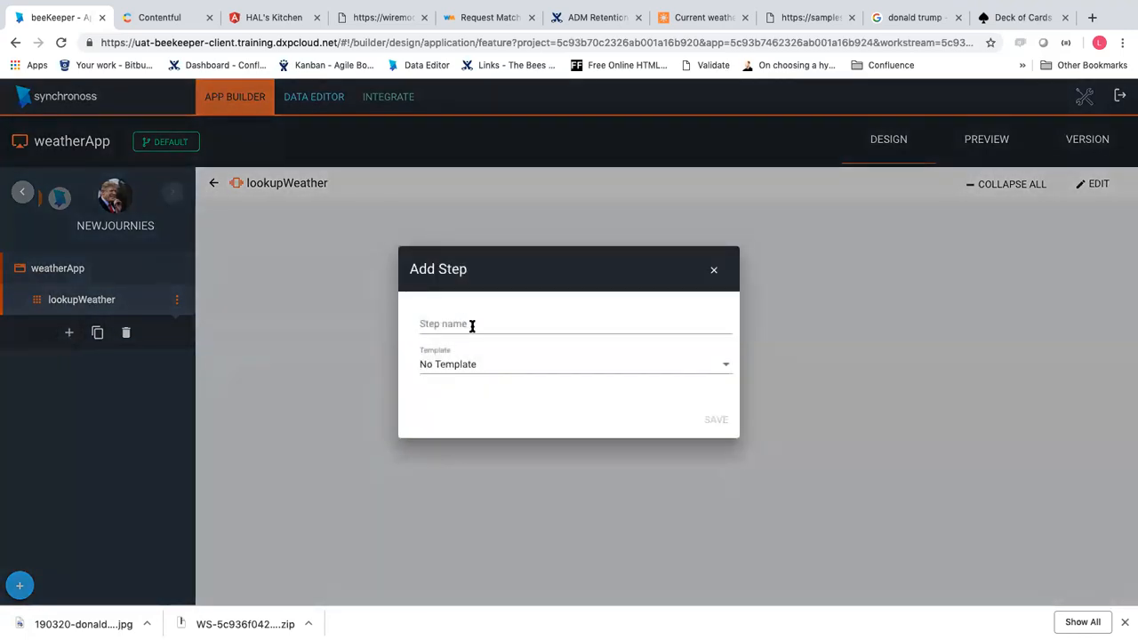
pyautogui.click(471, 326)
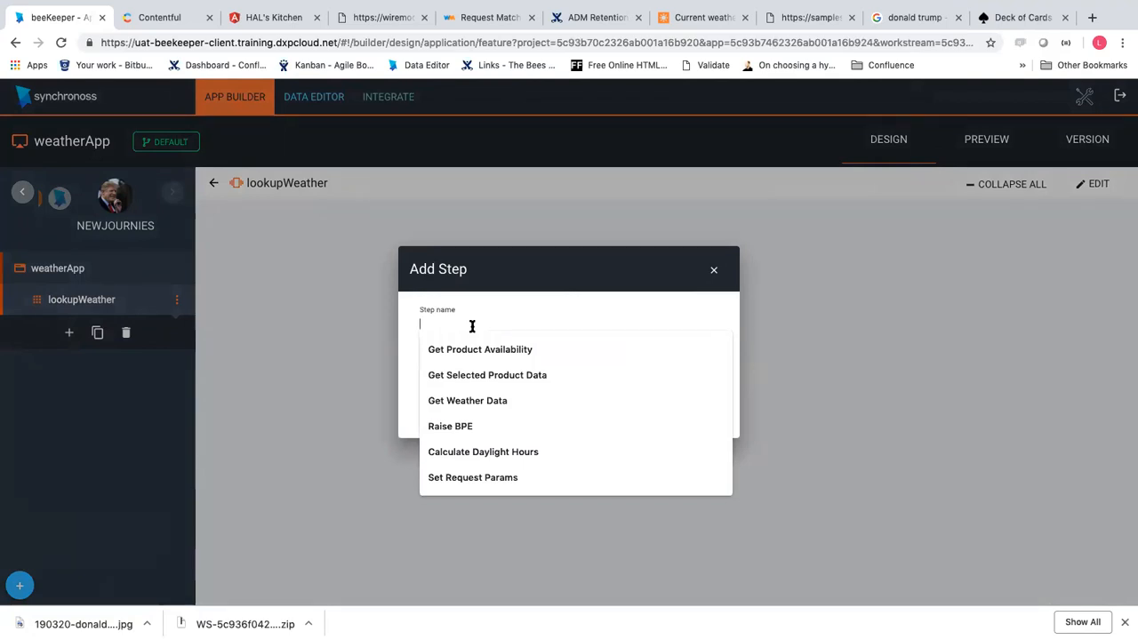
pyautogui.write('get')
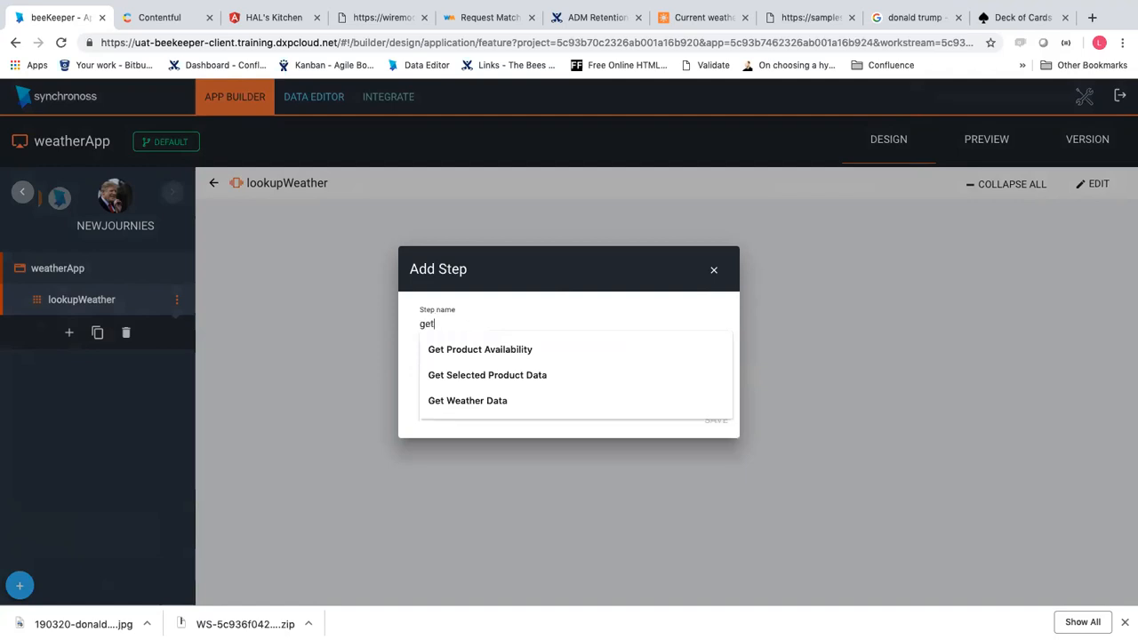
pyautogui.write('Weather')
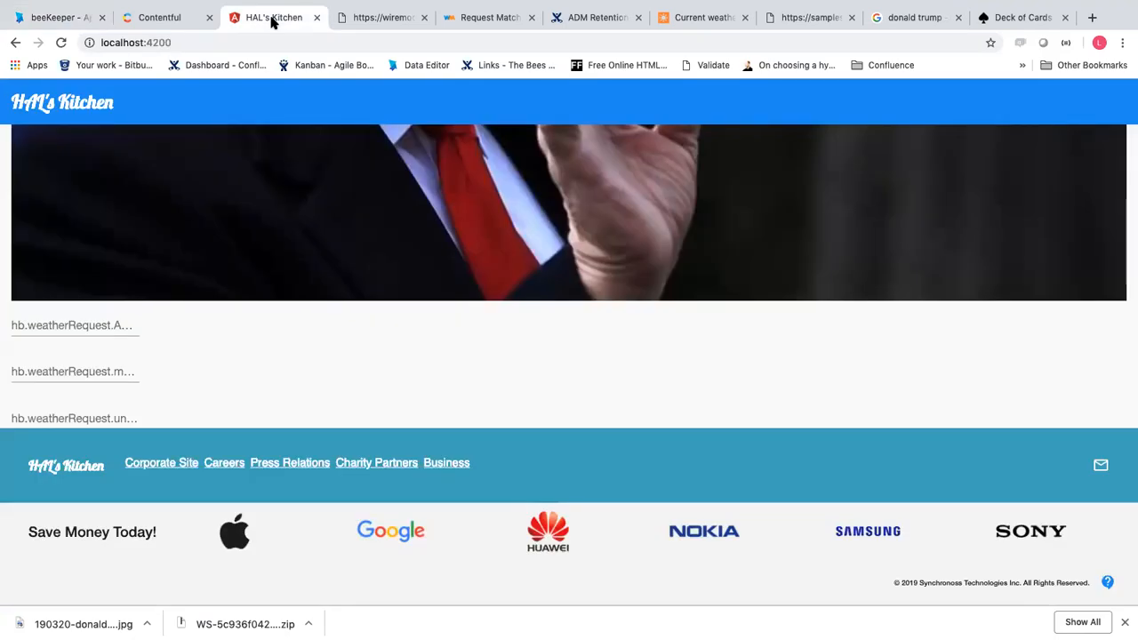
# Scroll through the HAL's Kitchen weather page to review the weatherRequest fields
pyautogui.scroll(7, 286, 255)
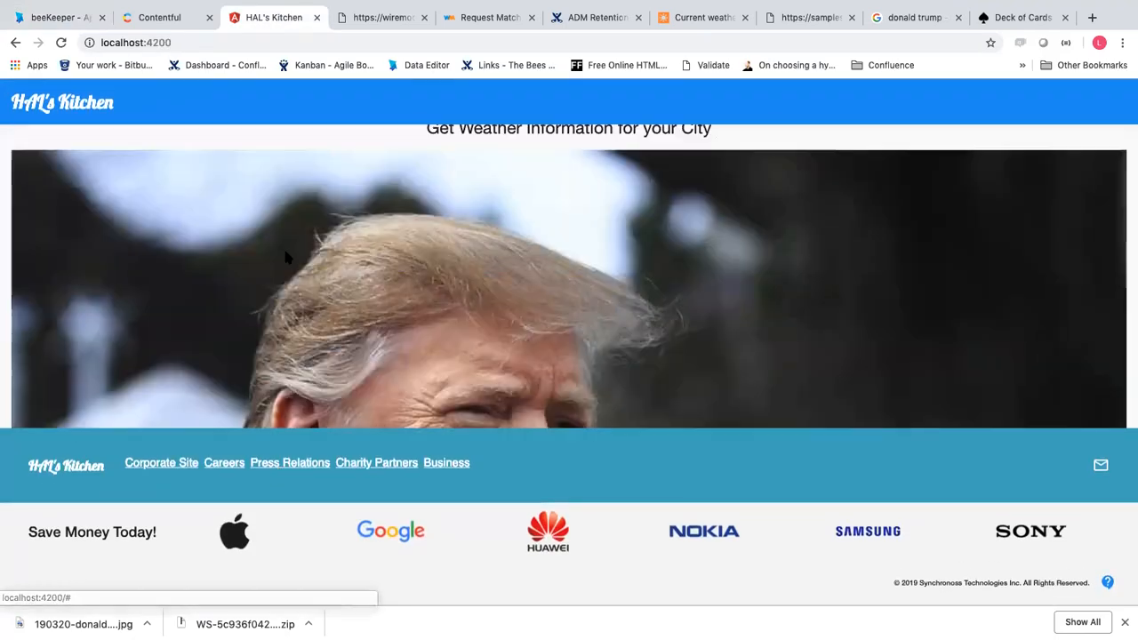
pyautogui.scroll(-2, 304, 247)
pyautogui.scroll(-3, 304, 247)
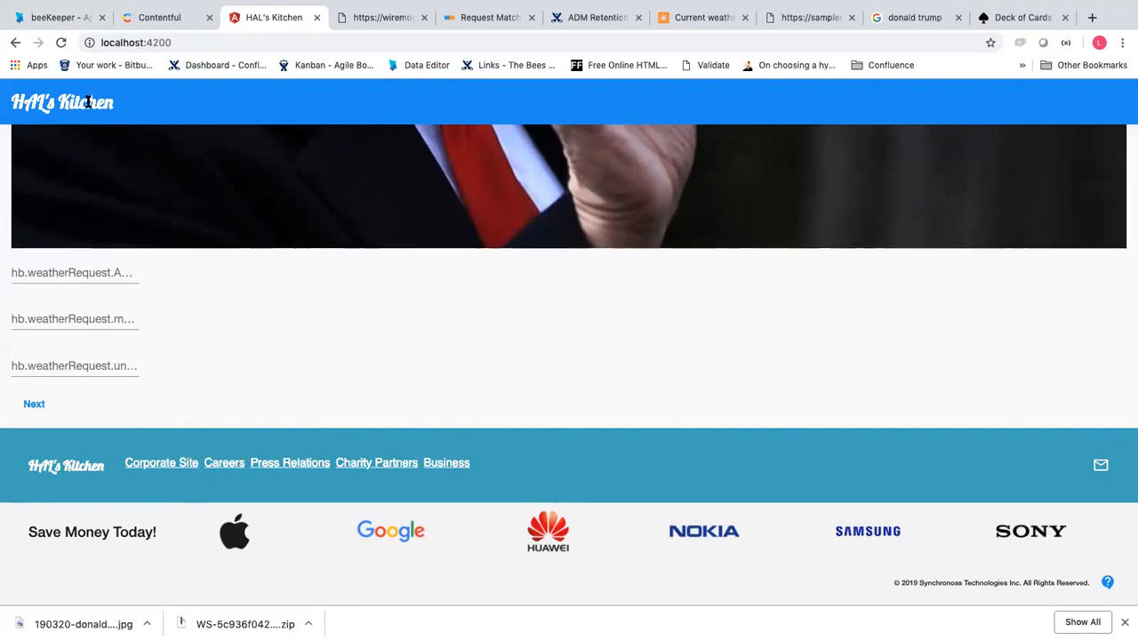
pyautogui.scroll(5, 110, 177)
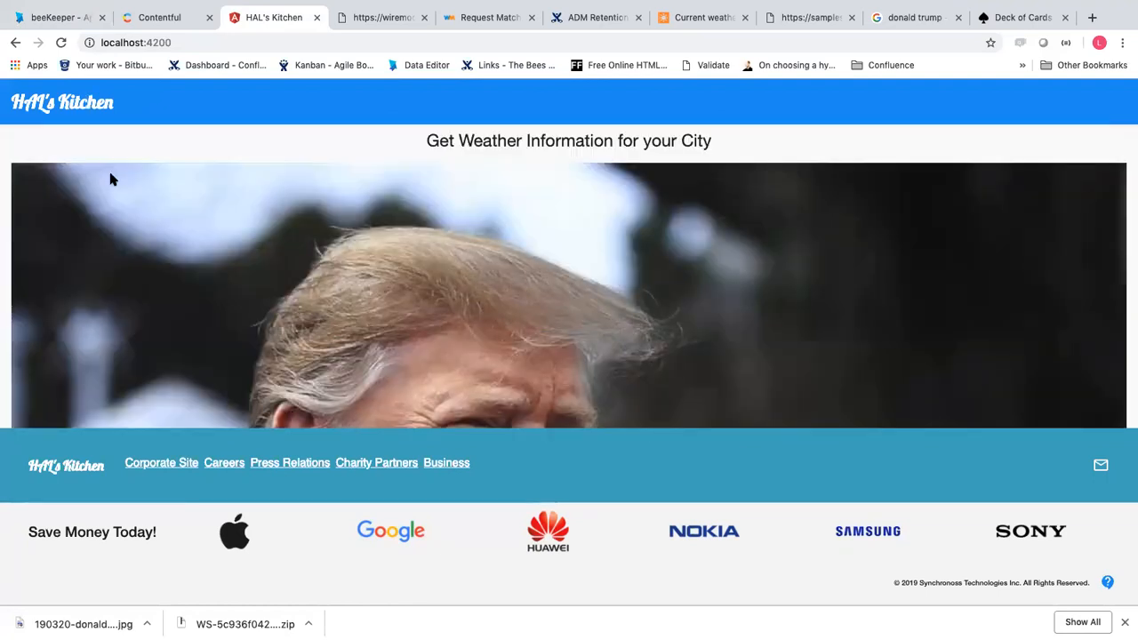
pyautogui.scroll(-3, 110, 180)
pyautogui.scroll(-3, 110, 180)
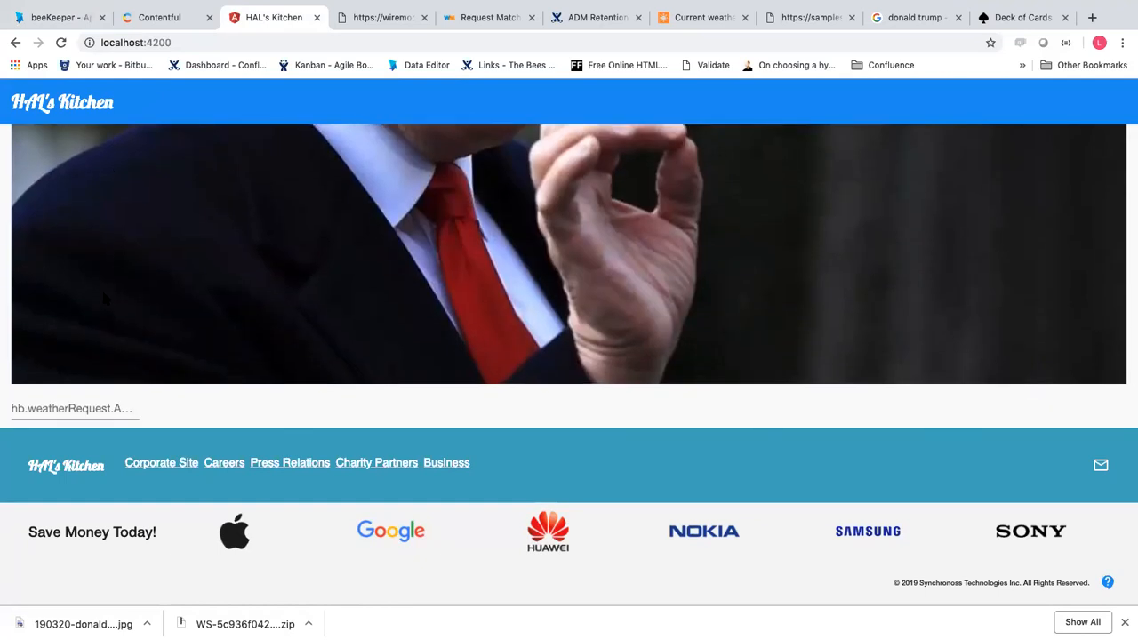
pyautogui.scroll(5, 104, 299)
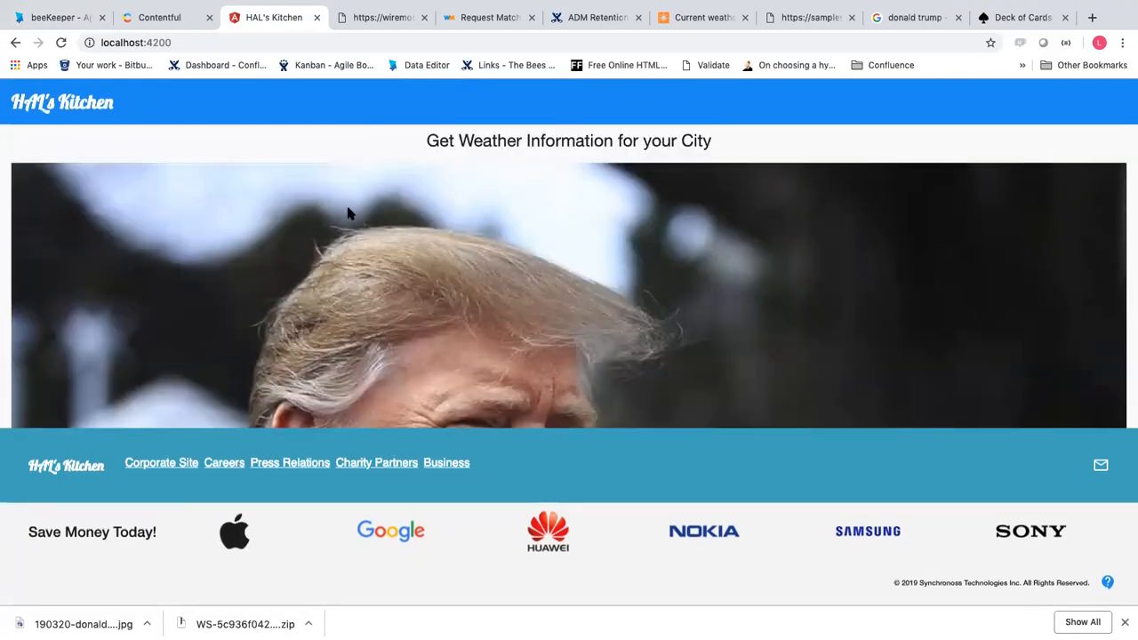
pyautogui.scroll(-4, 348, 213)
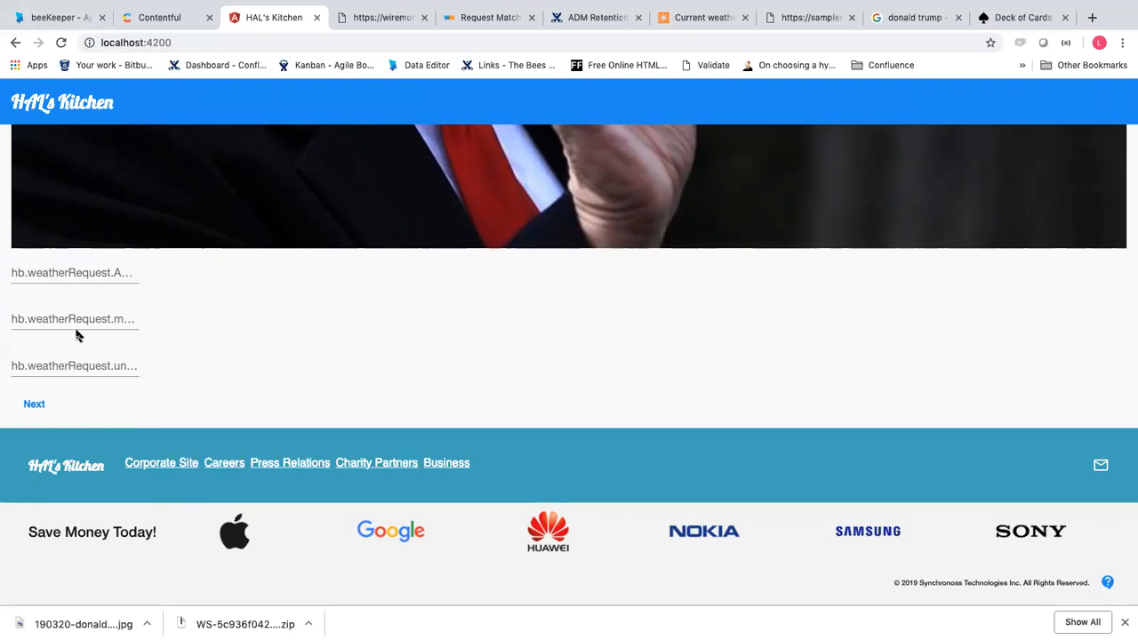
pyautogui.scroll(5, 77, 335)
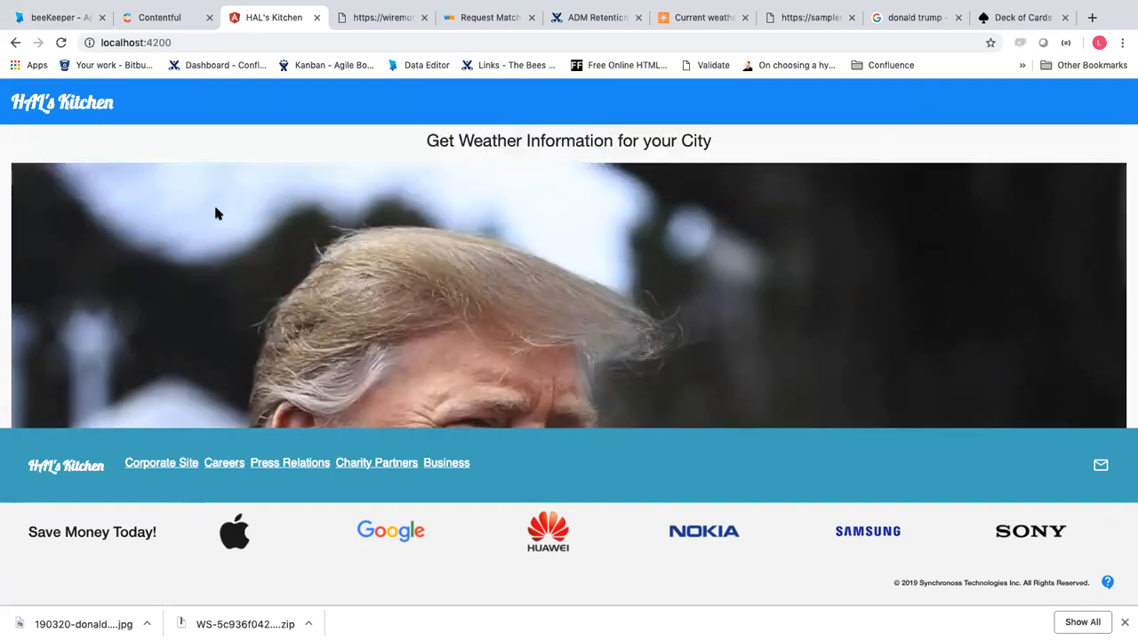
pyautogui.scroll(-5, 215, 214)
pyautogui.scroll(5, 215, 213)
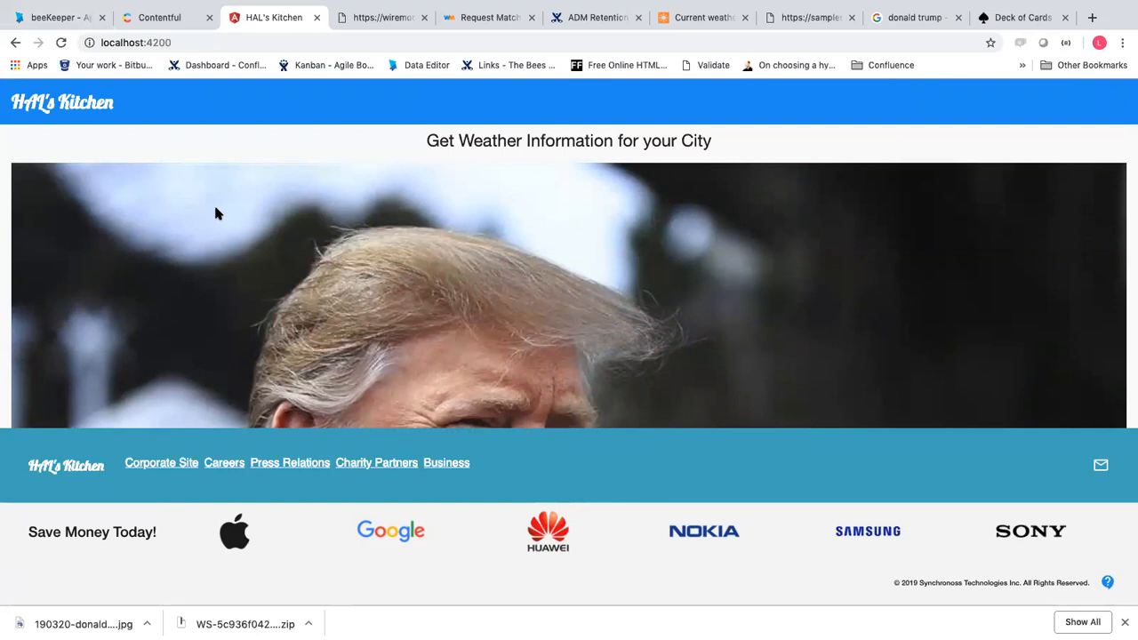
pyautogui.scroll(-5, 216, 214)
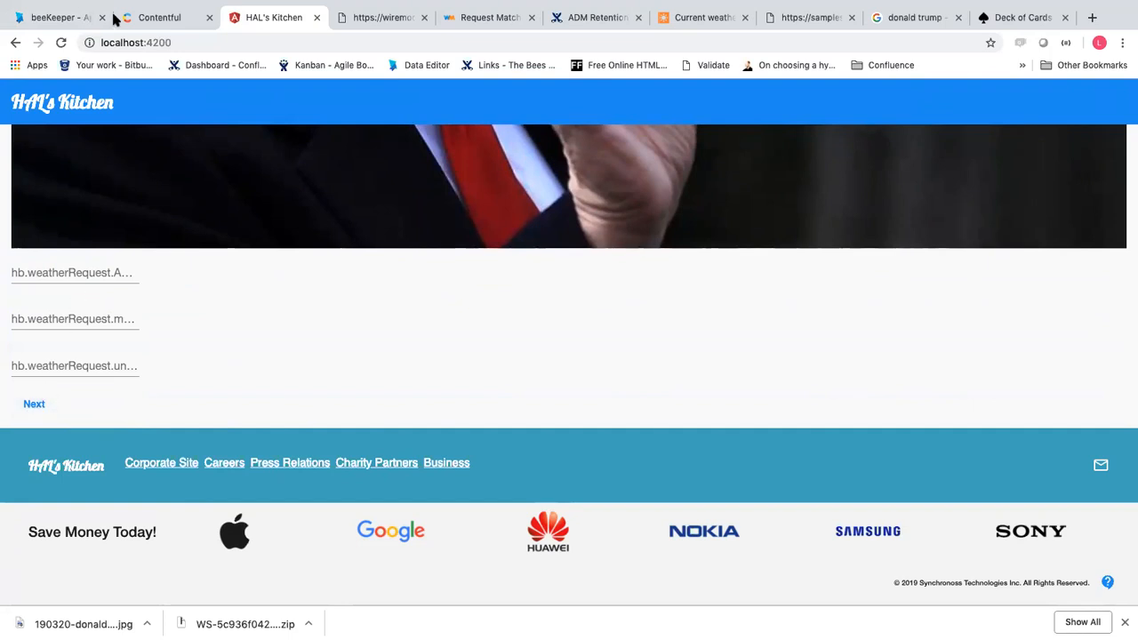
# Back in beeKeeper's Add Step dialog, choose simpleForm as the step template
pyautogui.click(62, 24)
pyautogui.click(524, 358)
pyautogui.click(503, 396)
# Save the getWeather step, then view and close its user notes
pyautogui.click(715, 419)
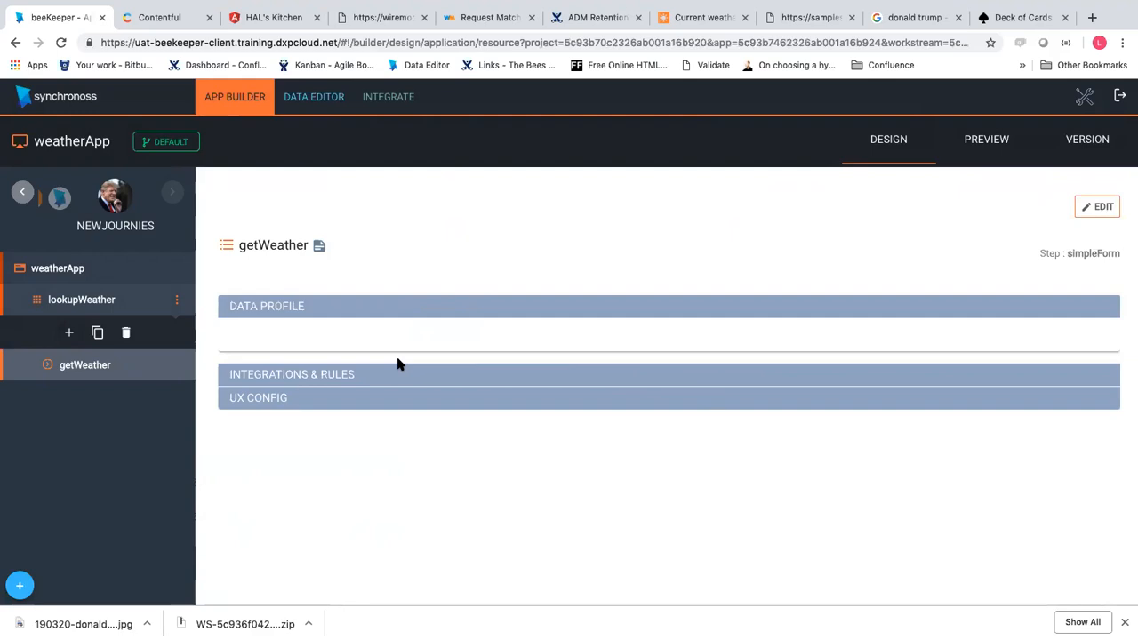
pyautogui.click(319, 251)
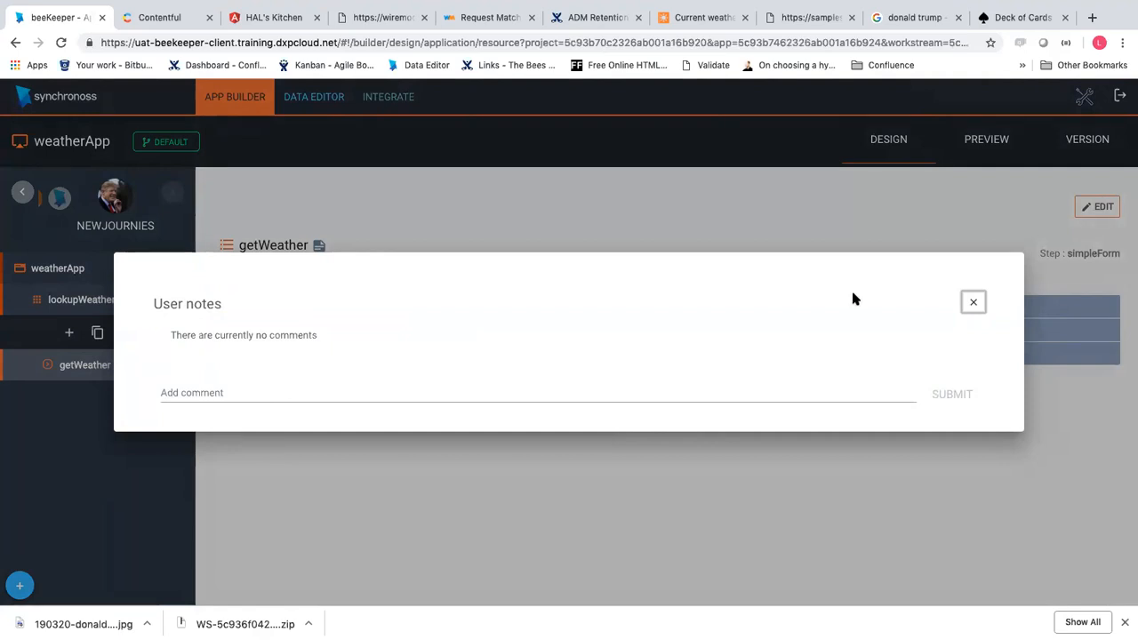
pyautogui.click(973, 303)
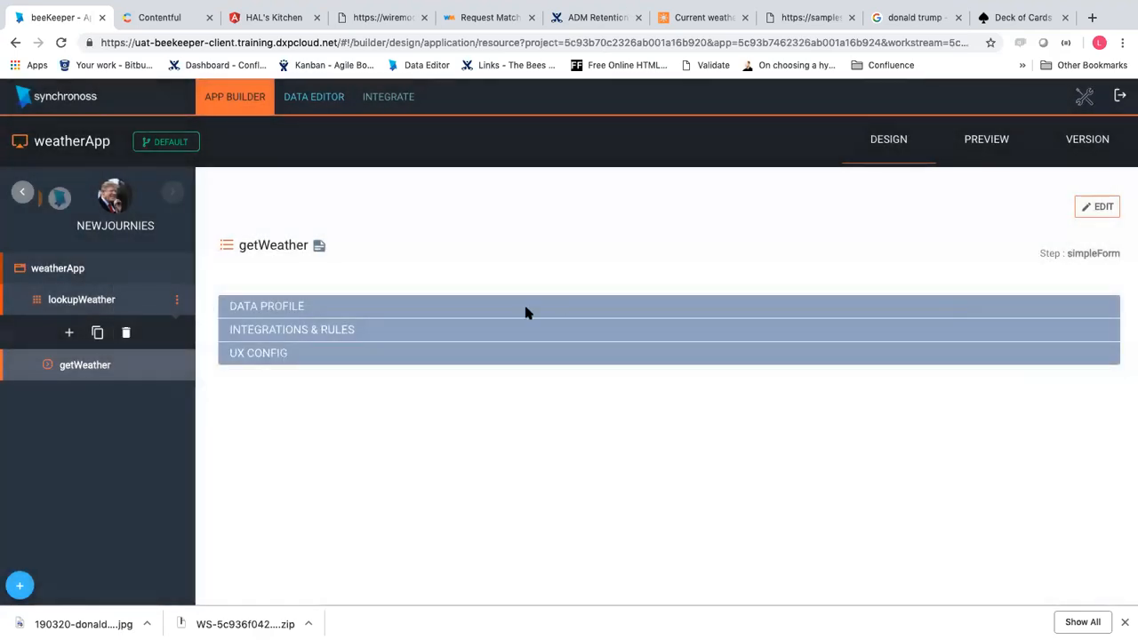
# Expand the Data Profile, Integrations & Rules and UX Config panels, then open the Data Editor
pyautogui.click(525, 309)
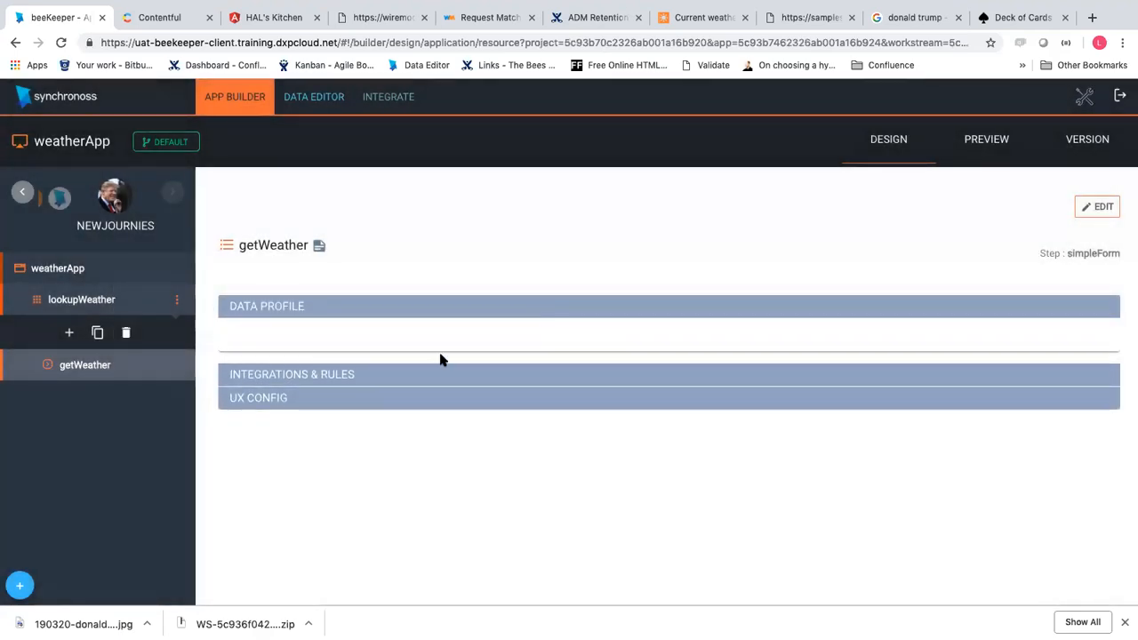
pyautogui.click(403, 379)
pyautogui.click(349, 406)
pyautogui.click(337, 303)
pyautogui.click(327, 375)
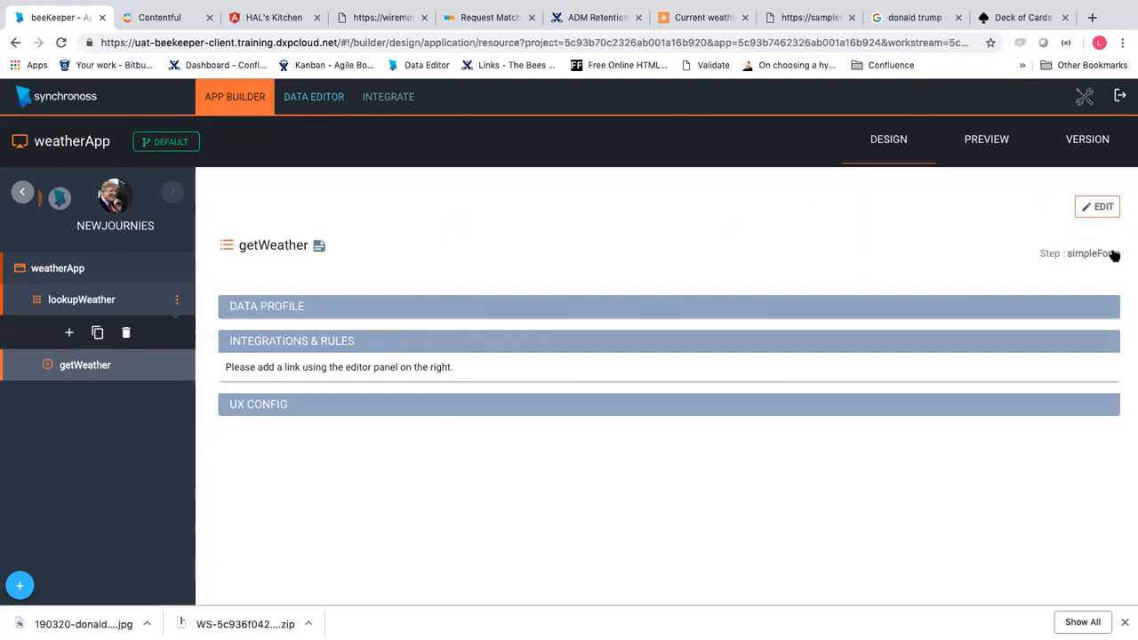
pyautogui.click(659, 307)
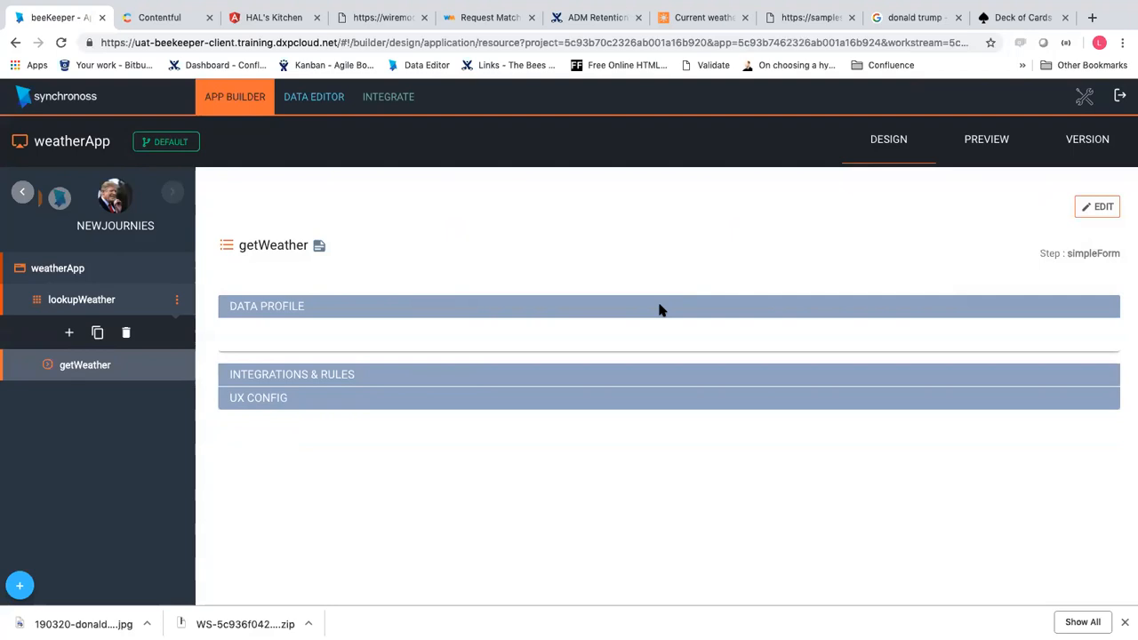
pyautogui.click(312, 111)
# Return to the getWeather design page in App Builder, then go back to the Data Editor
pyautogui.click(235, 97)
pyautogui.click(311, 114)
# Start a new data property, then cancel it and confirm discarding the changes
pyautogui.click(871, 208)
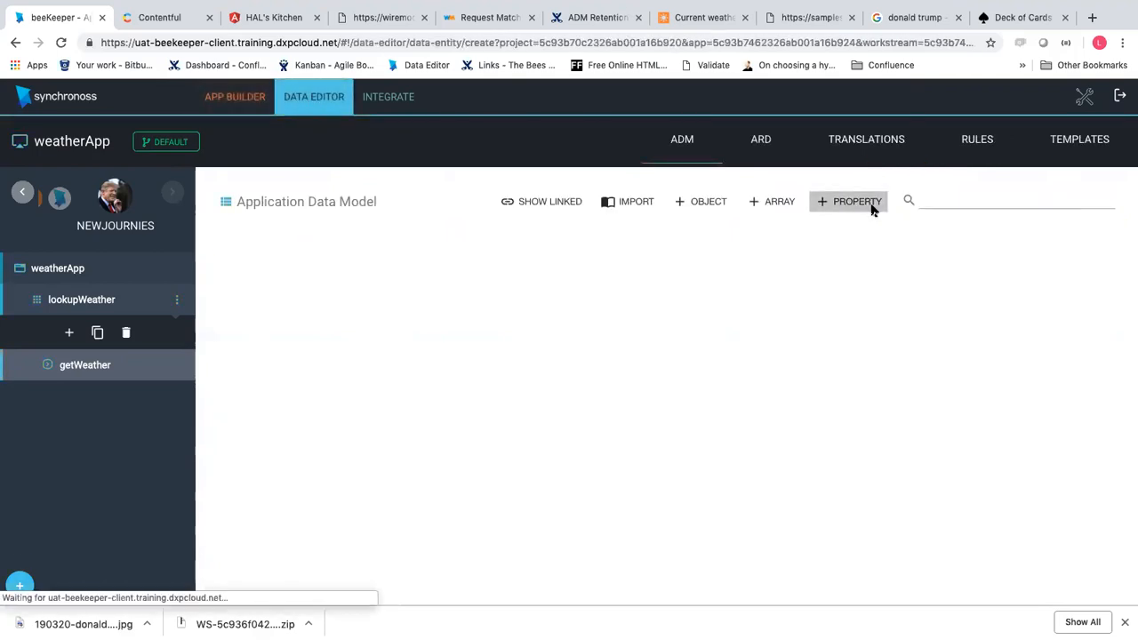
pyautogui.click(856, 244)
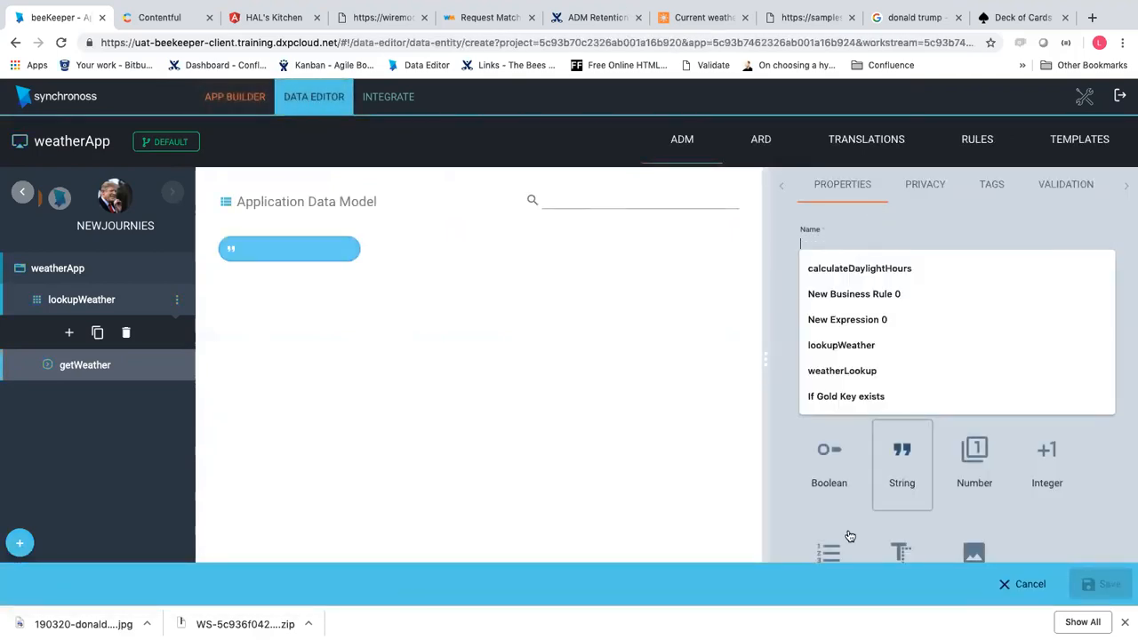
pyautogui.click(1013, 583)
pyautogui.click(545, 375)
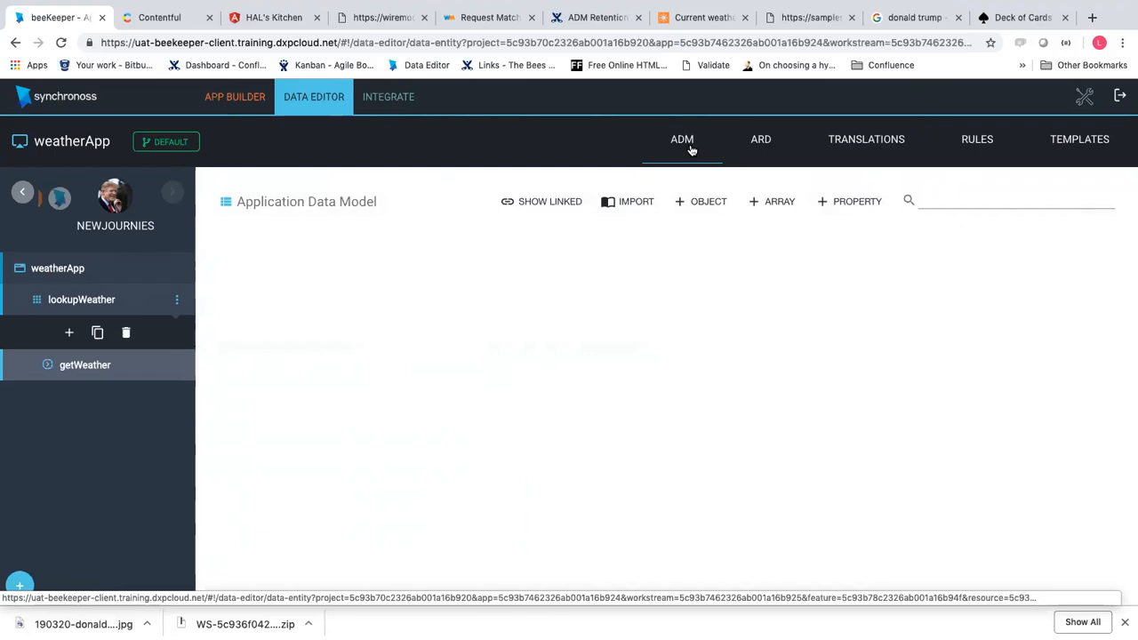
# Create a new String property named myLocation in weatherApp's Application Data Model
pyautogui.click(854, 202)
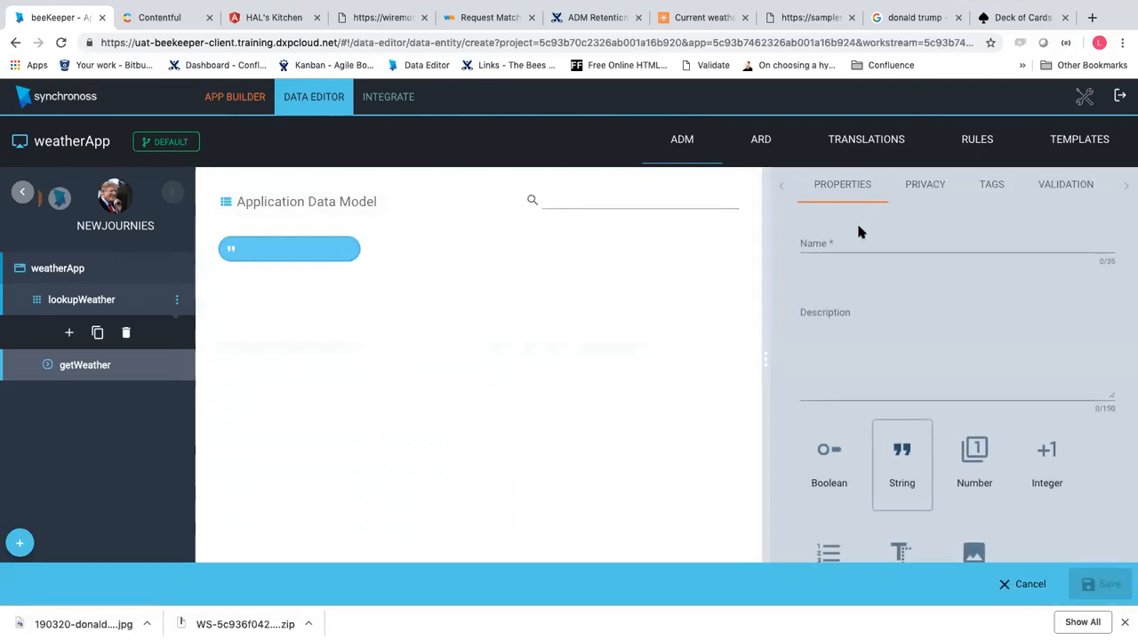
pyautogui.click(840, 268)
pyautogui.click(882, 241)
pyautogui.write('myLo')
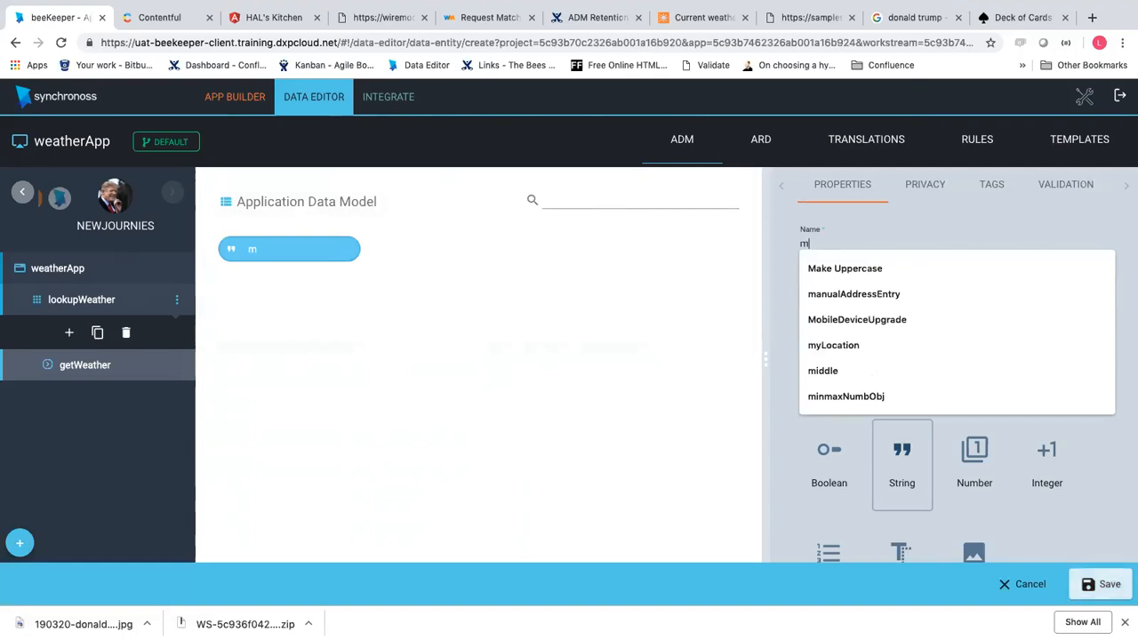
pyautogui.click(886, 267)
pyautogui.click(868, 366)
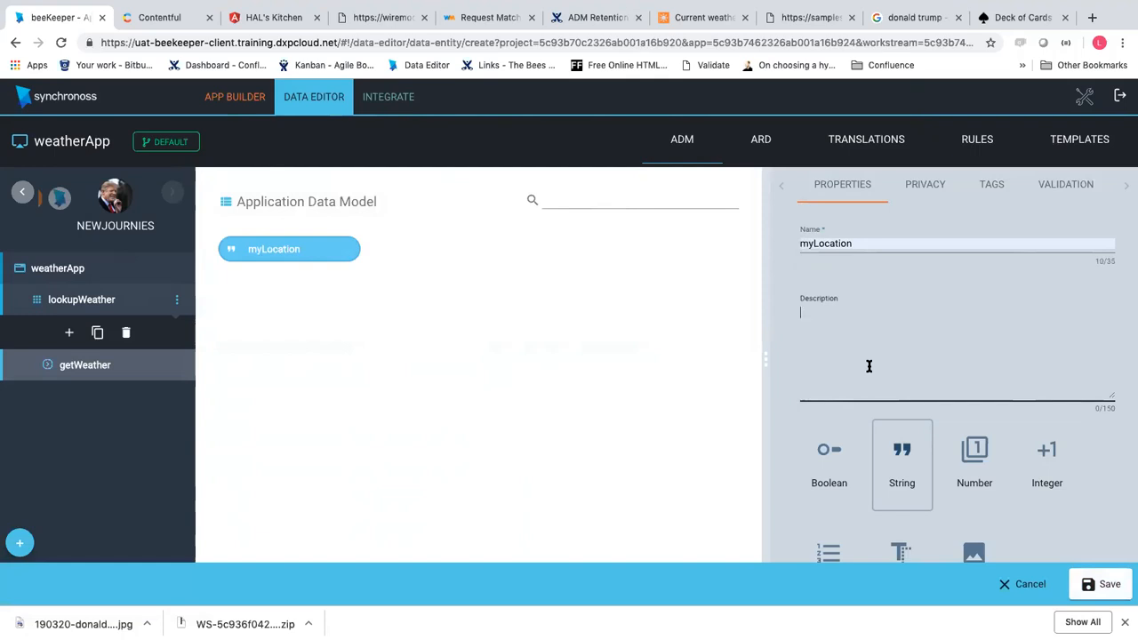
pyautogui.scroll(-3, 880, 391)
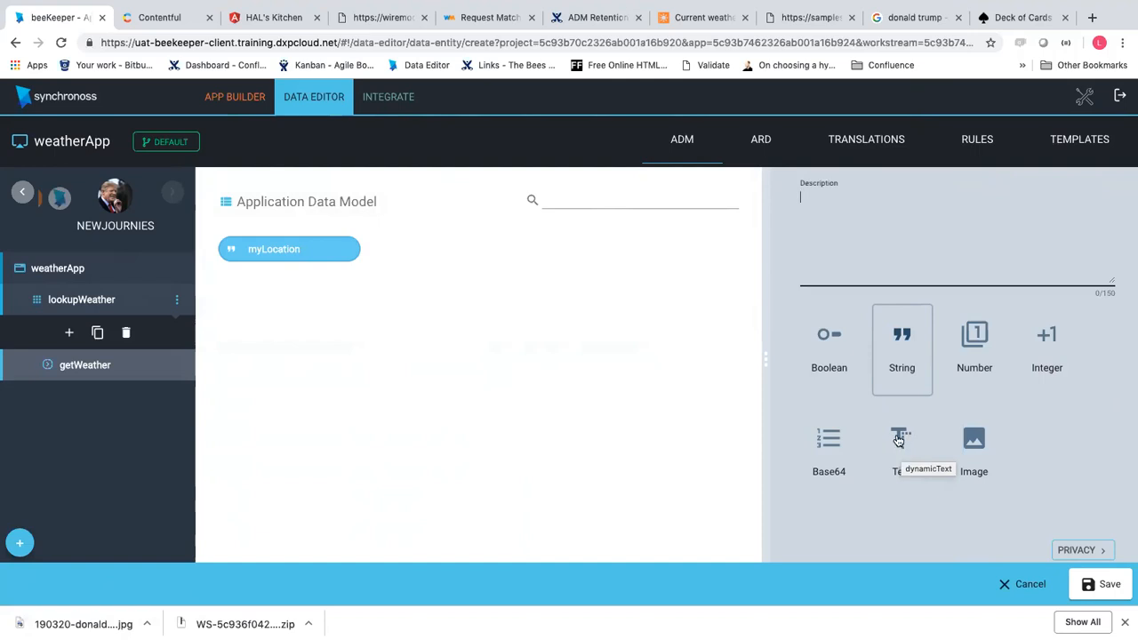
# Change myLocation's type from Image back to String and save the property
pyautogui.click(973, 445)
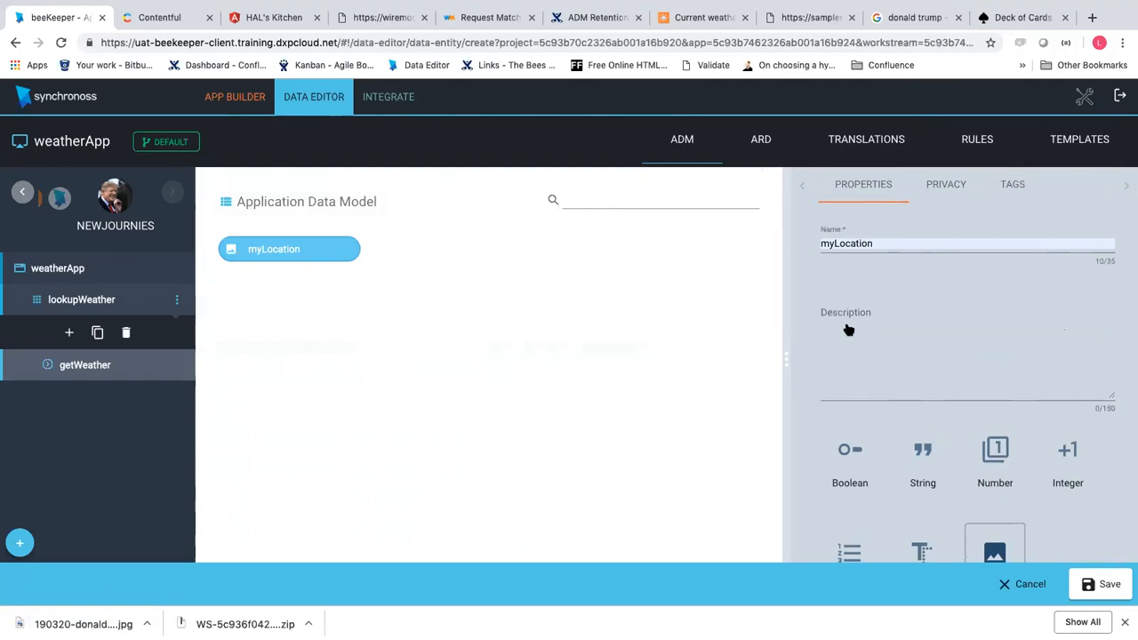
pyautogui.scroll(-2, 880, 330)
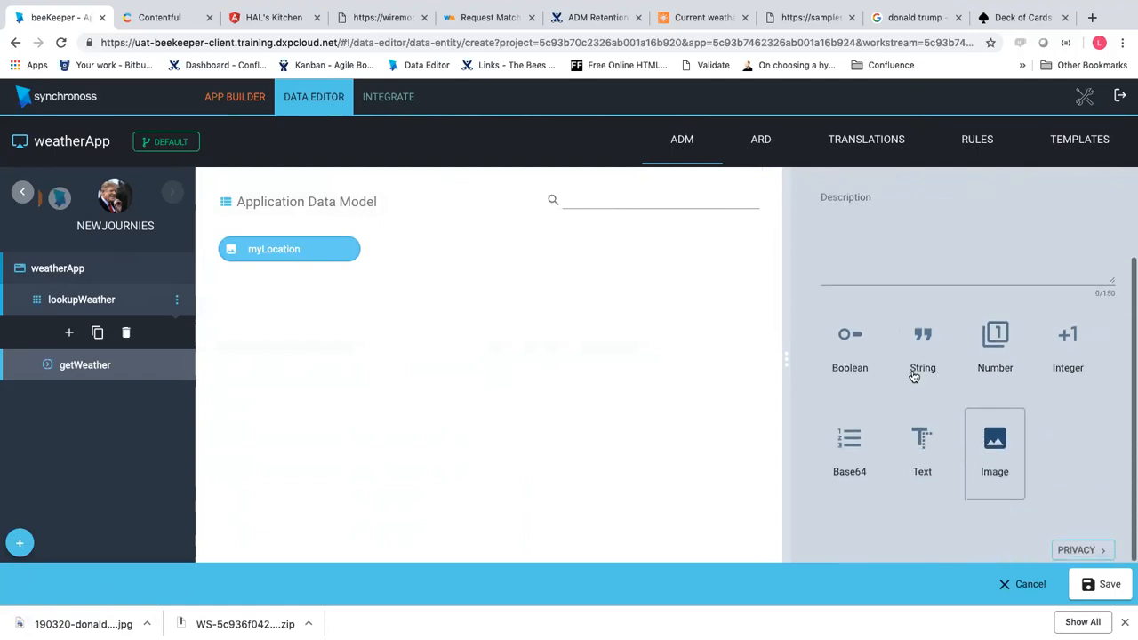
pyautogui.click(915, 354)
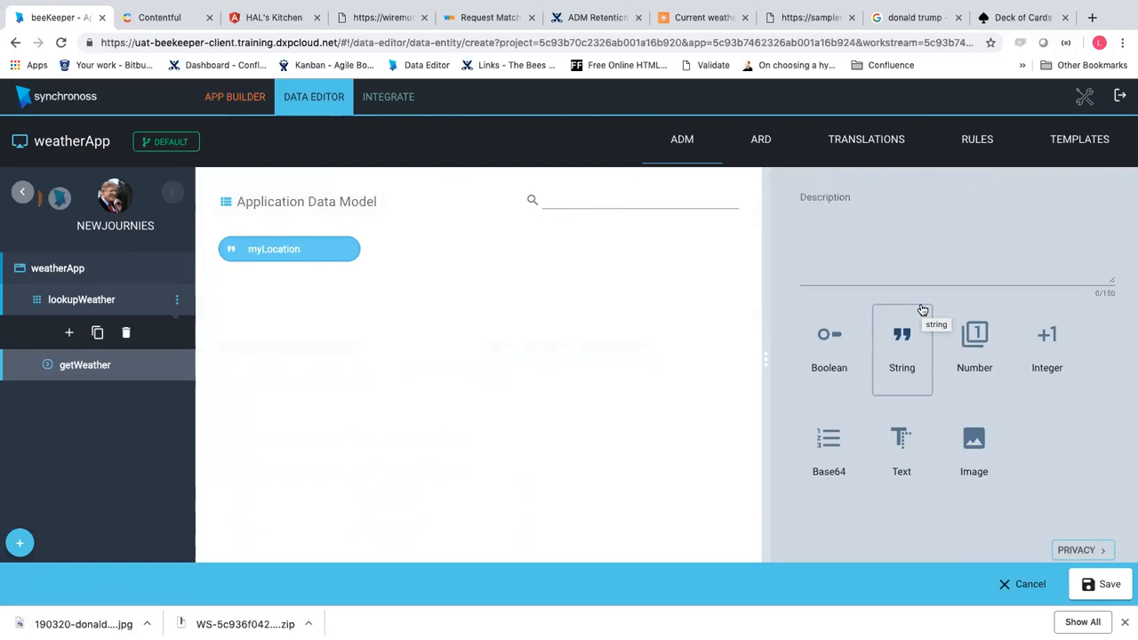
pyautogui.scroll(2, 913, 296)
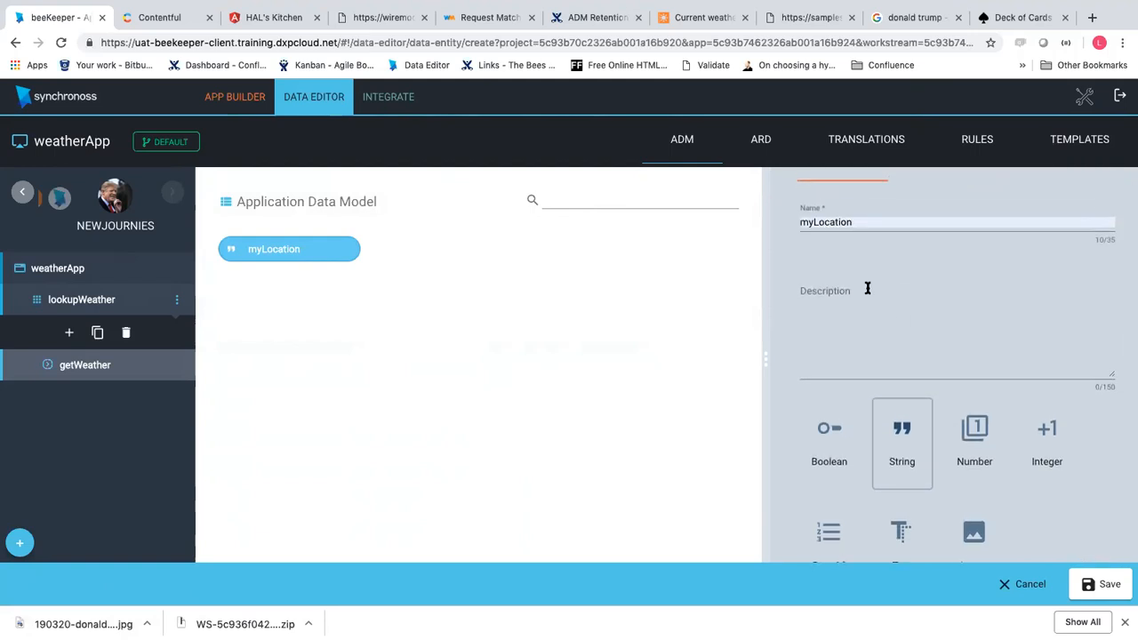
pyautogui.scroll(1, 969, 320)
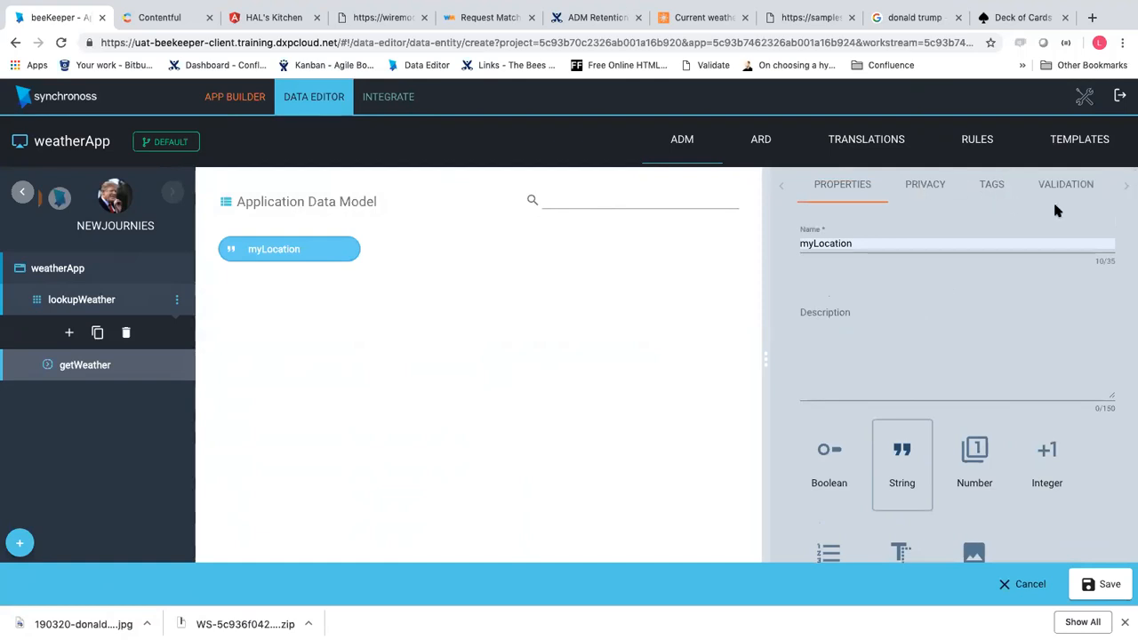
pyautogui.click(1091, 580)
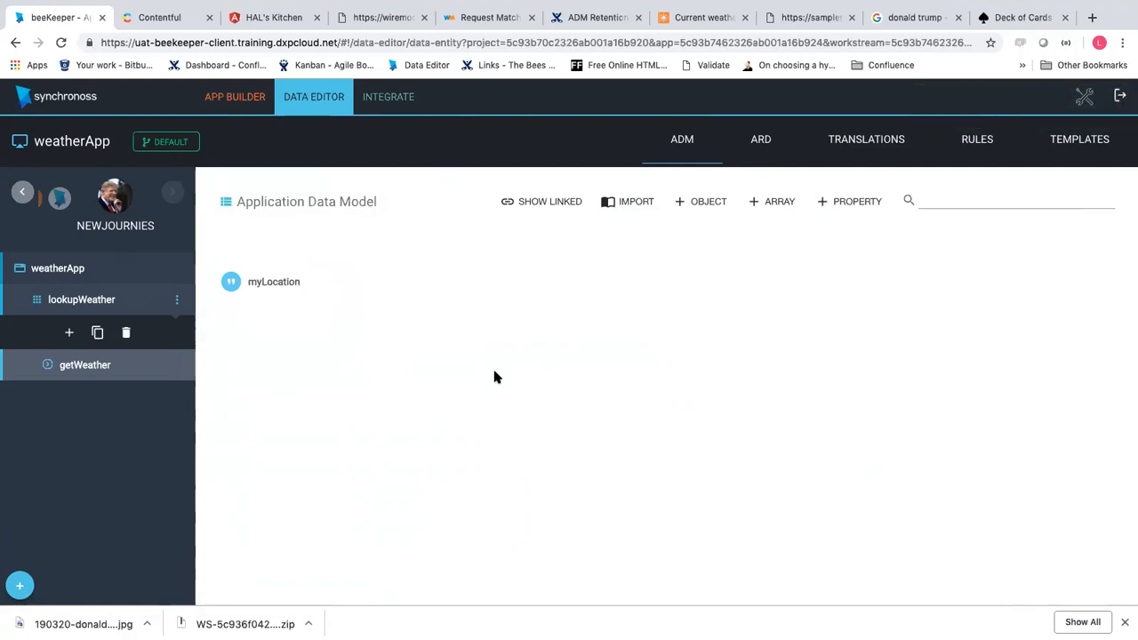
# Edit the getWeather step and drag myLocation from the ADM Library into its Data Profile
pyautogui.click(235, 96)
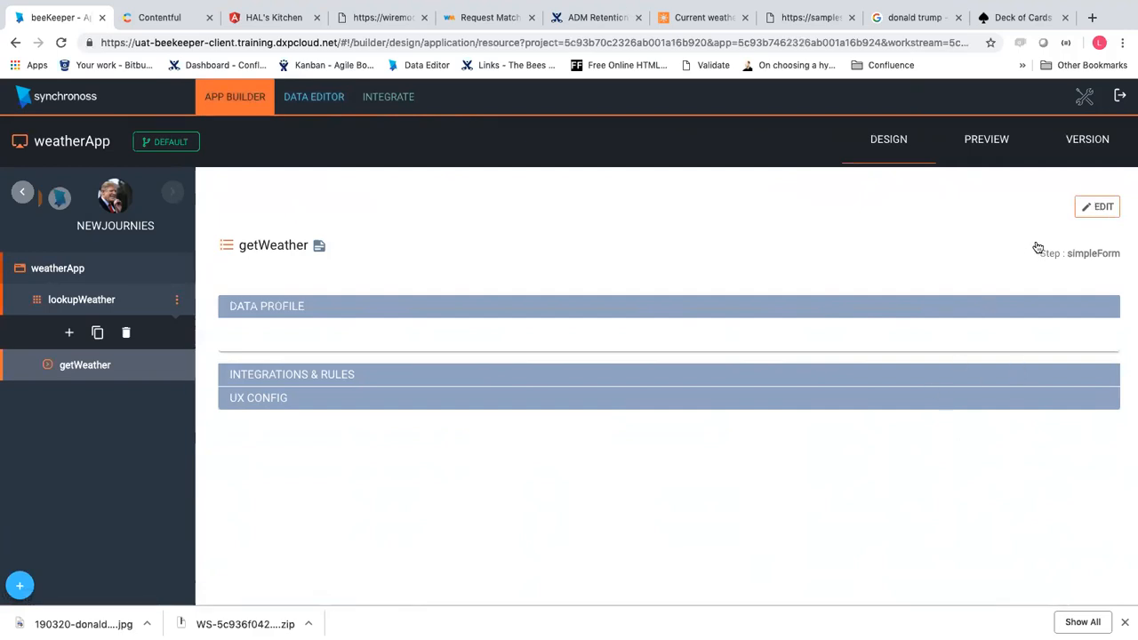
pyautogui.click(1093, 211)
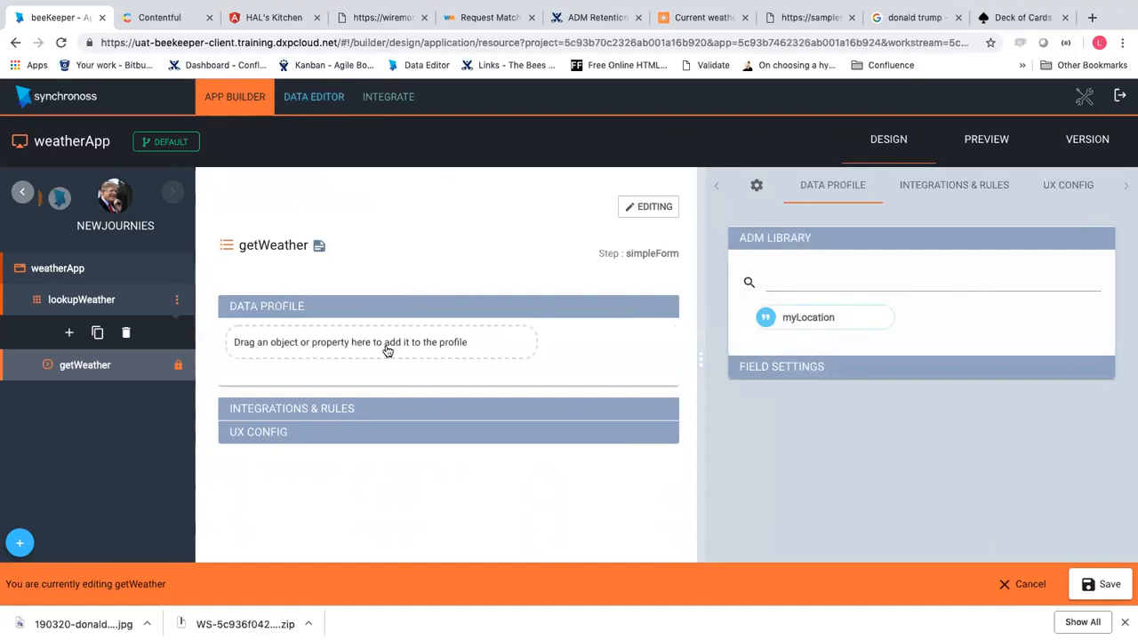
pyautogui.moveTo(387, 350); pyautogui.dragTo(387, 350)
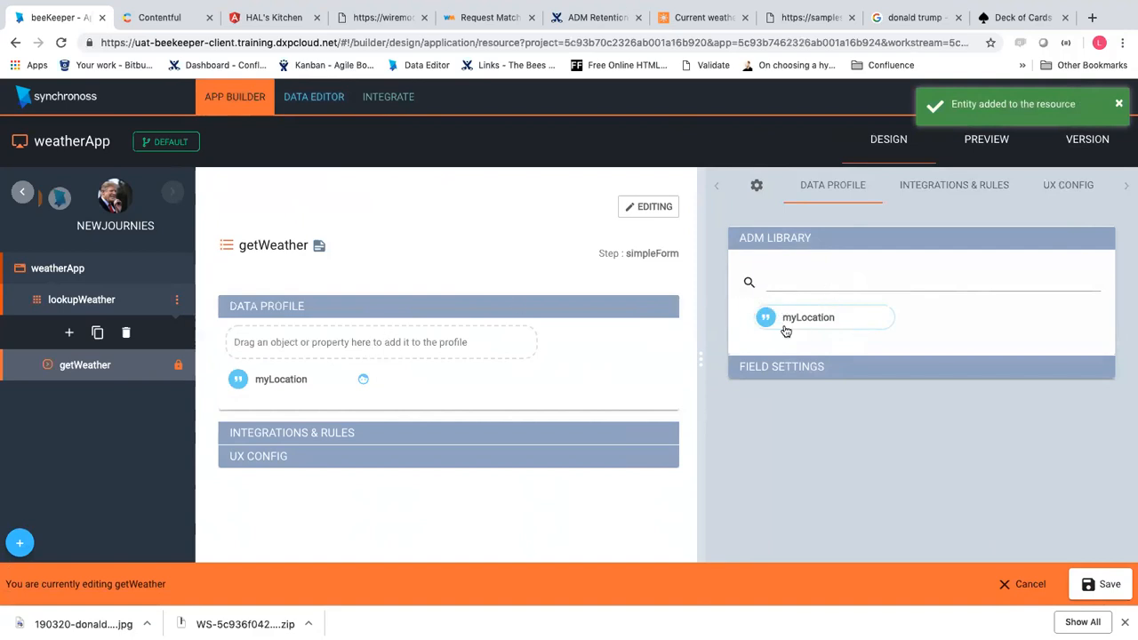
pyautogui.click(819, 278)
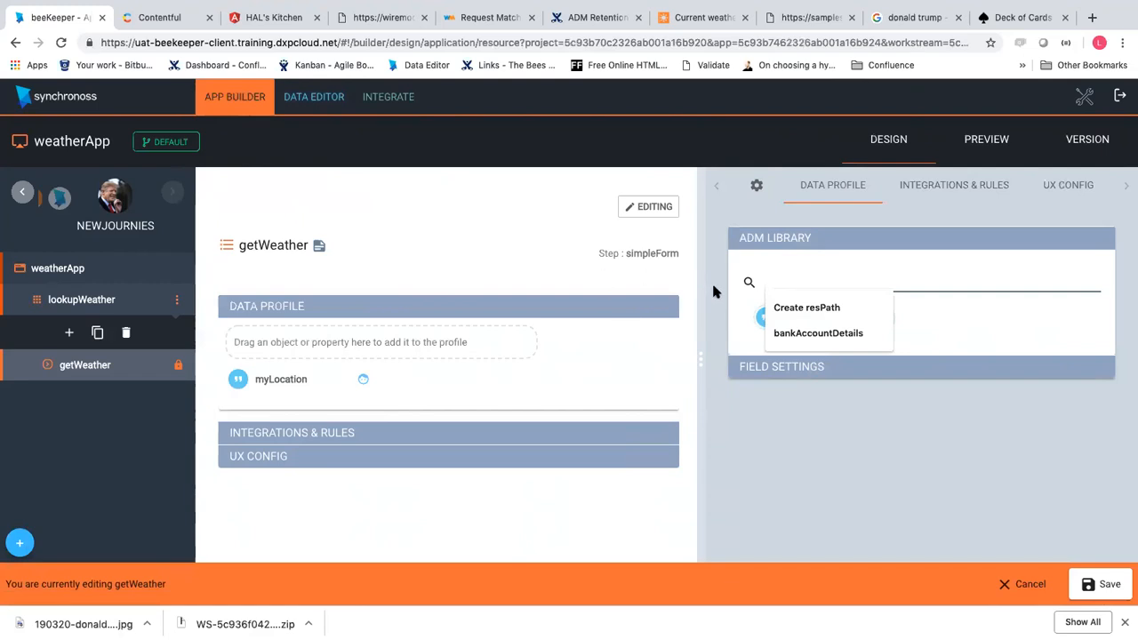
pyautogui.click(900, 272)
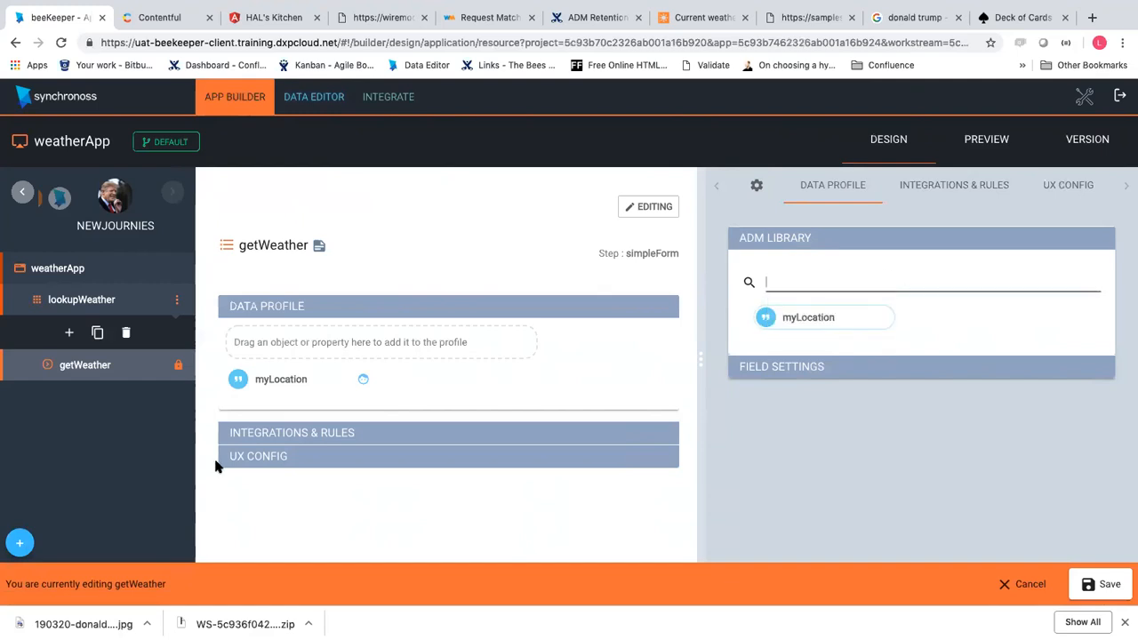
# Save getWeather, check its empty Integrations & Rules section, and preview weatherApp
pyautogui.moveTo(311, 383)
pyautogui.click(1102, 590)
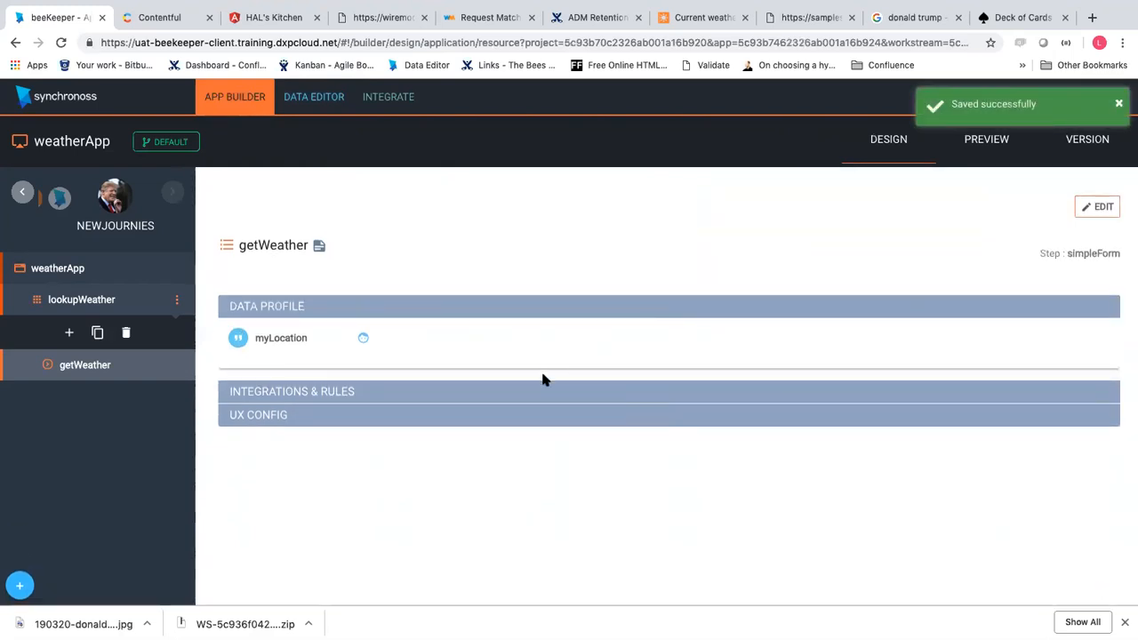
pyautogui.click(526, 394)
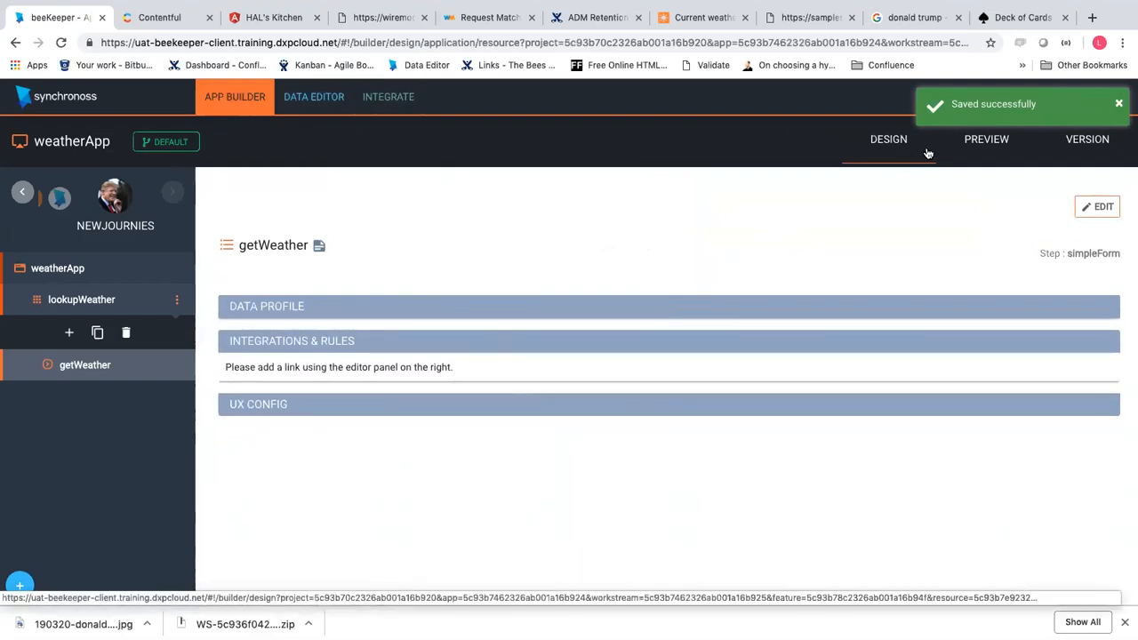
pyautogui.click(972, 157)
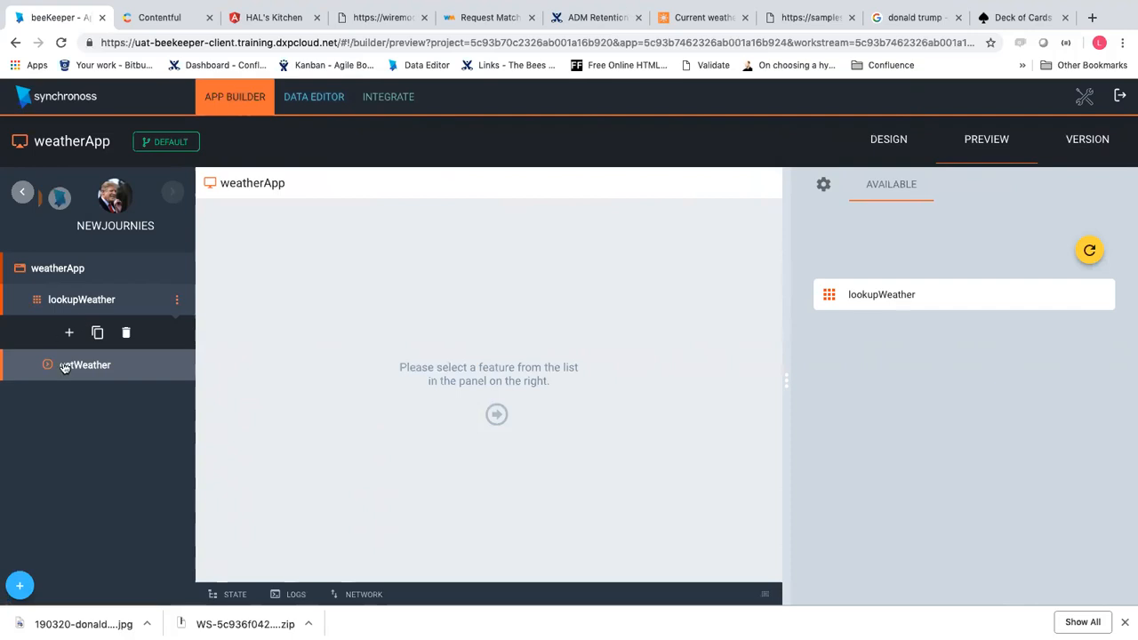
# Run lookupWeather in the preview, restart the session clearing saved data, and return to Design
pyautogui.click(899, 307)
pyautogui.click(1093, 253)
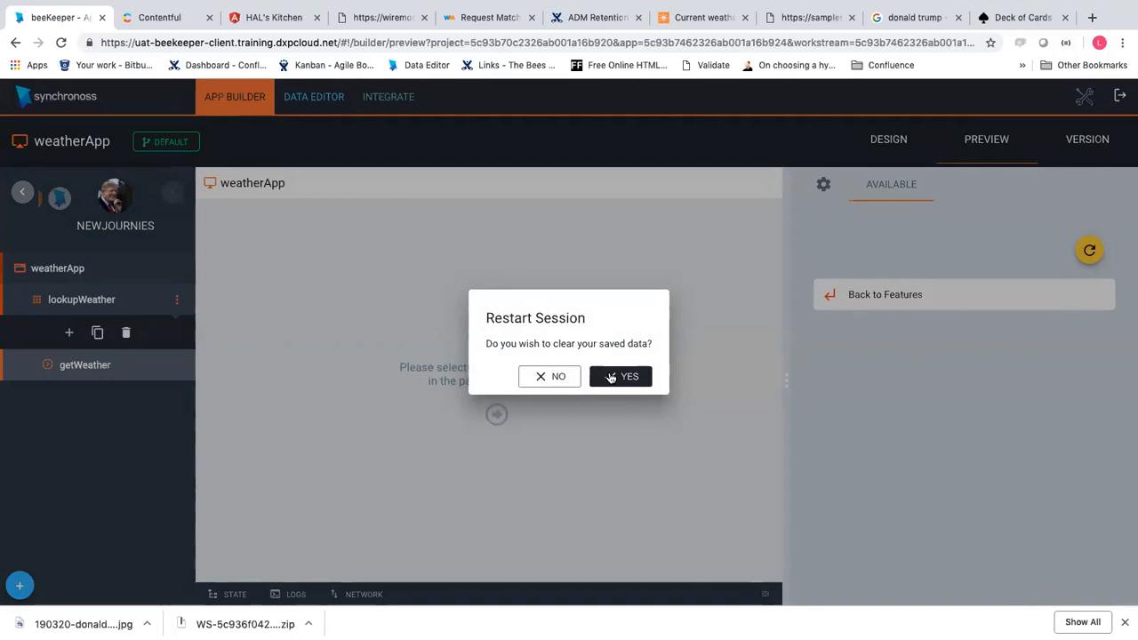
pyautogui.click(612, 377)
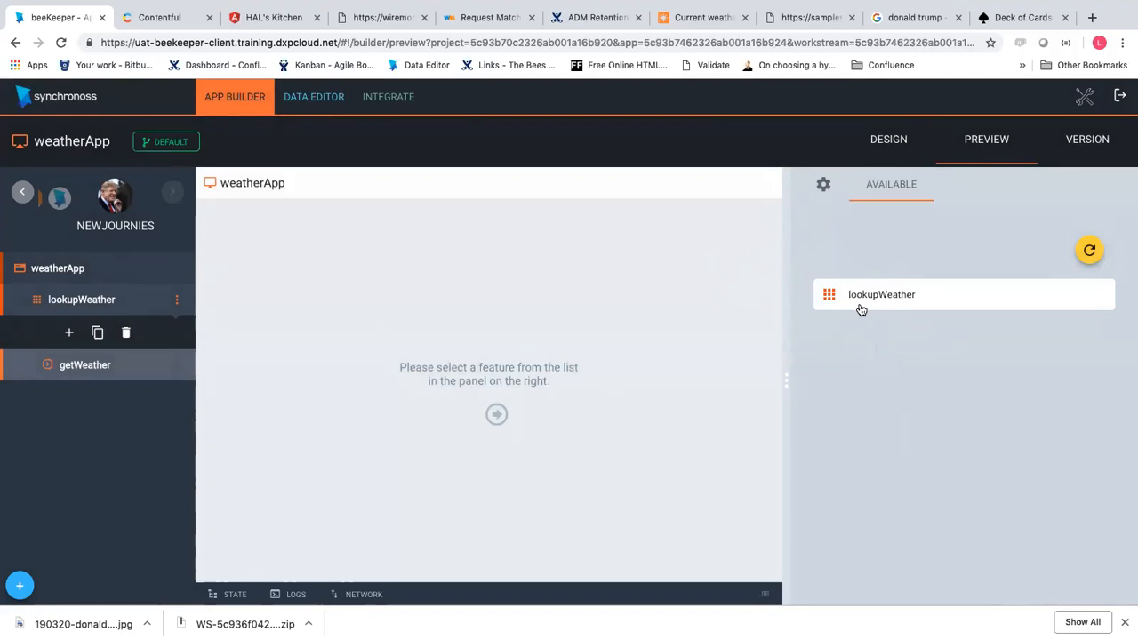
pyautogui.click(907, 139)
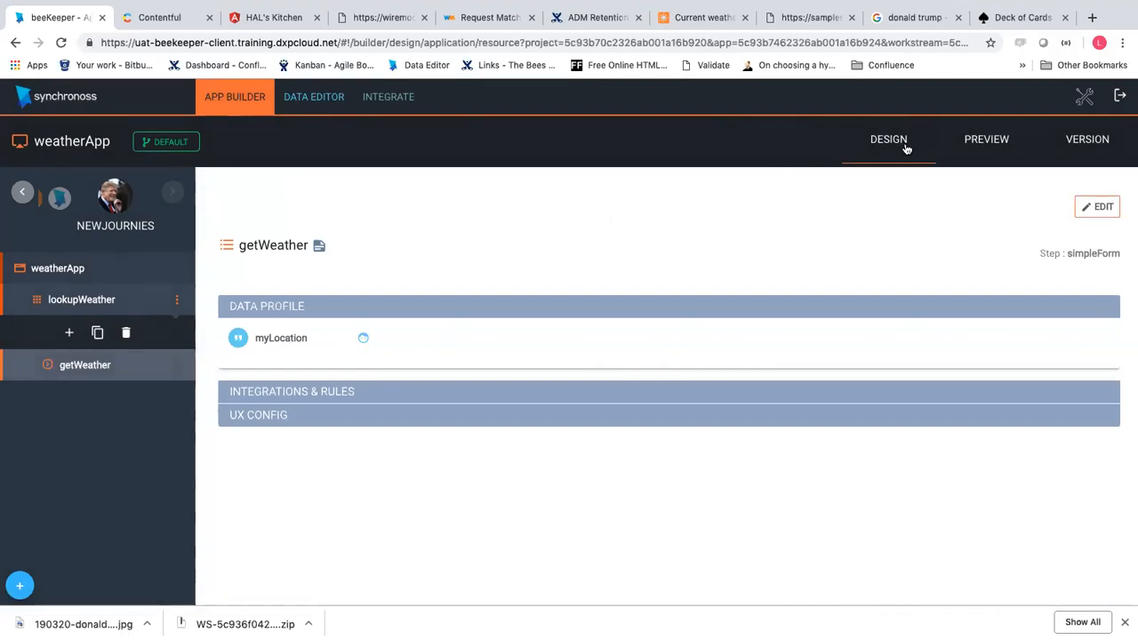
# Preview weatherApp again, launch lookupWeather, then reopen the getWeather step's design
pyautogui.click(1029, 126)
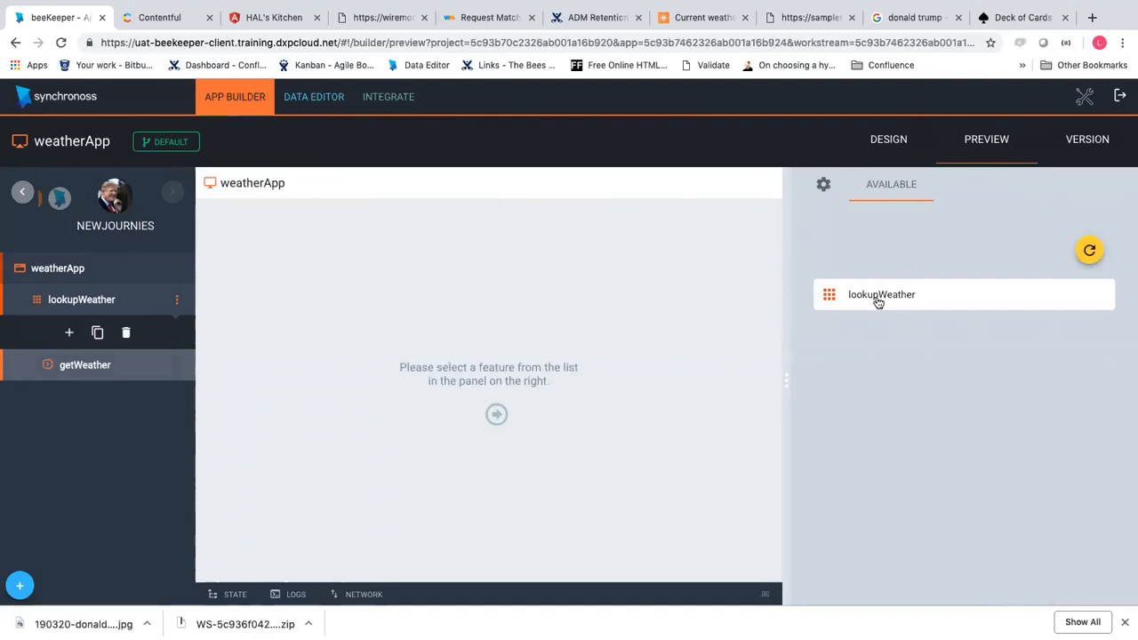
pyautogui.click(872, 297)
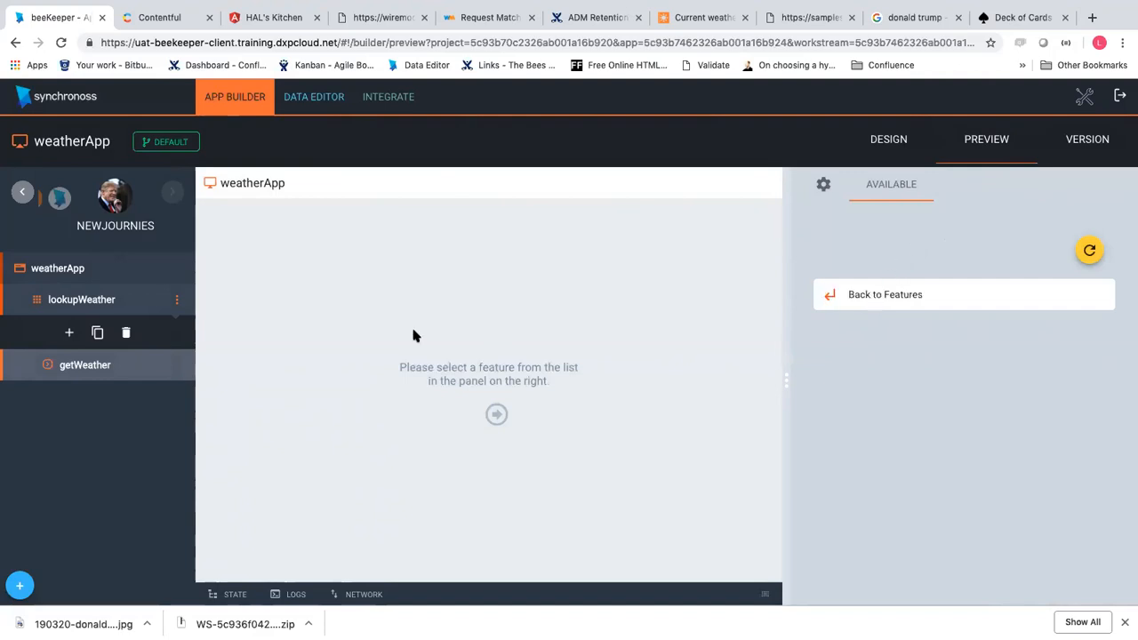
pyautogui.click(84, 370)
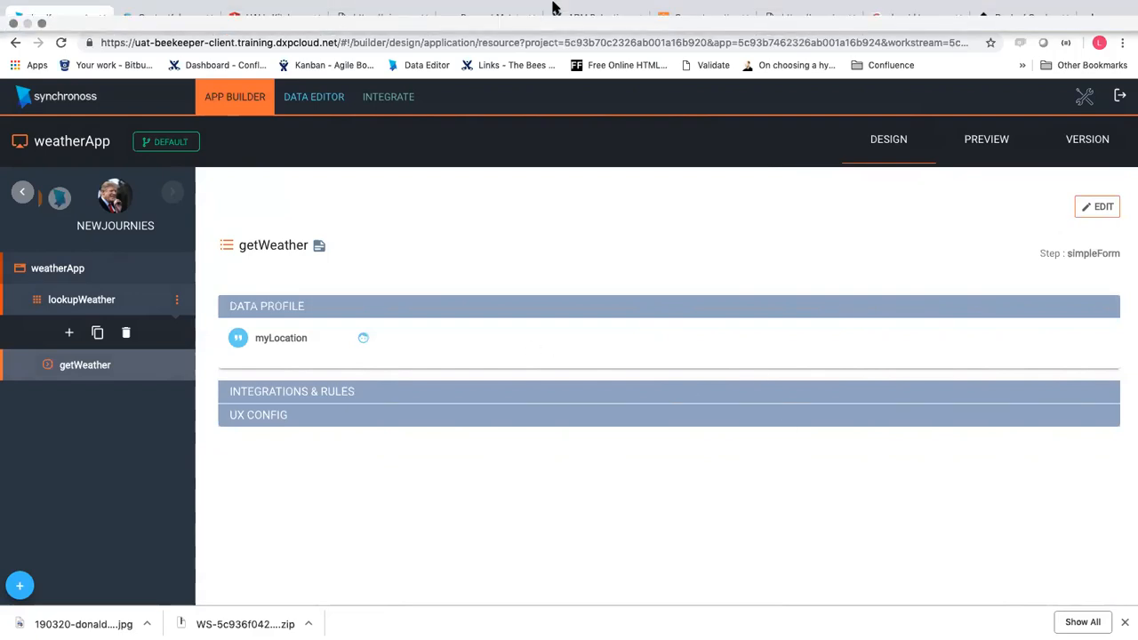
# Switch to PowerPoint and show slide 20, Create & Edit Links in Journey Creator
pyautogui.moveTo(558, 17)
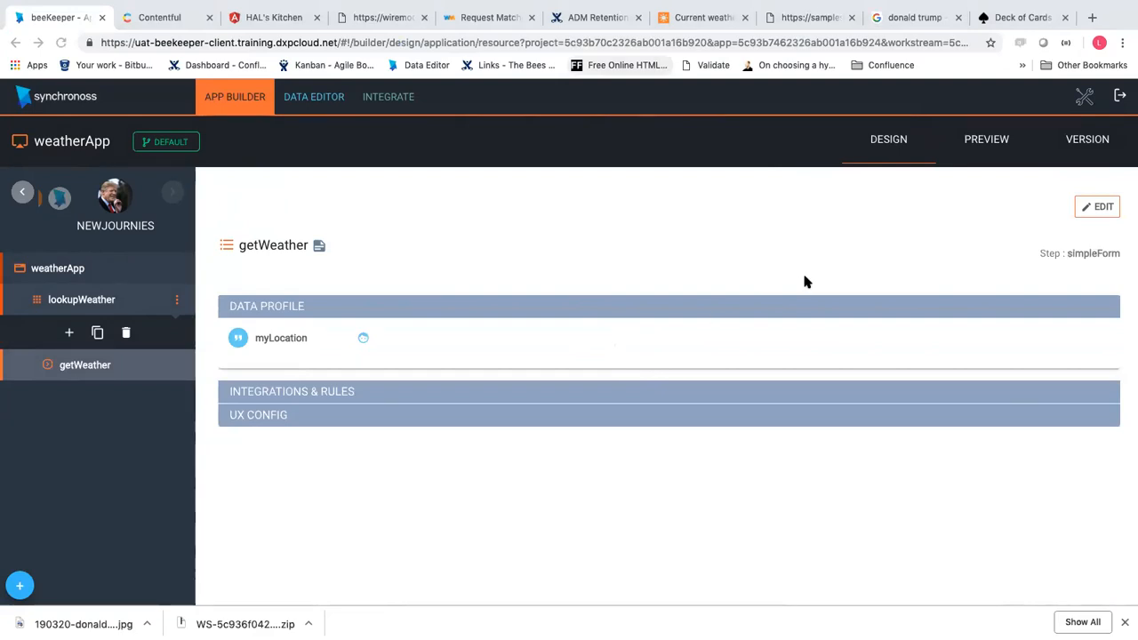
pyautogui.press('super+Tab')
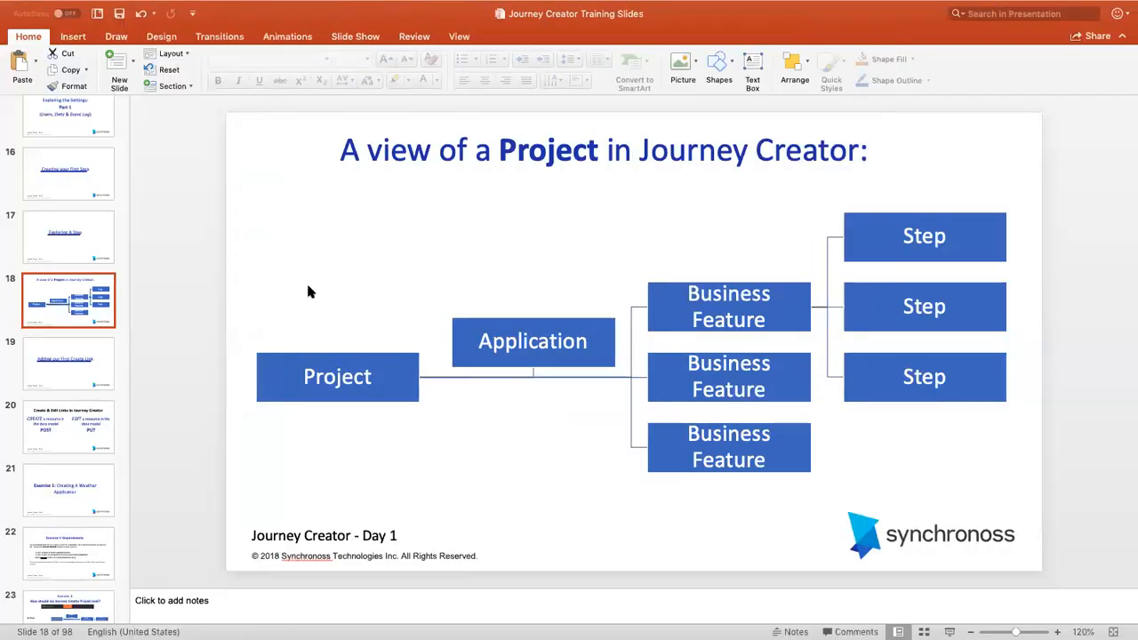
pyautogui.click(59, 427)
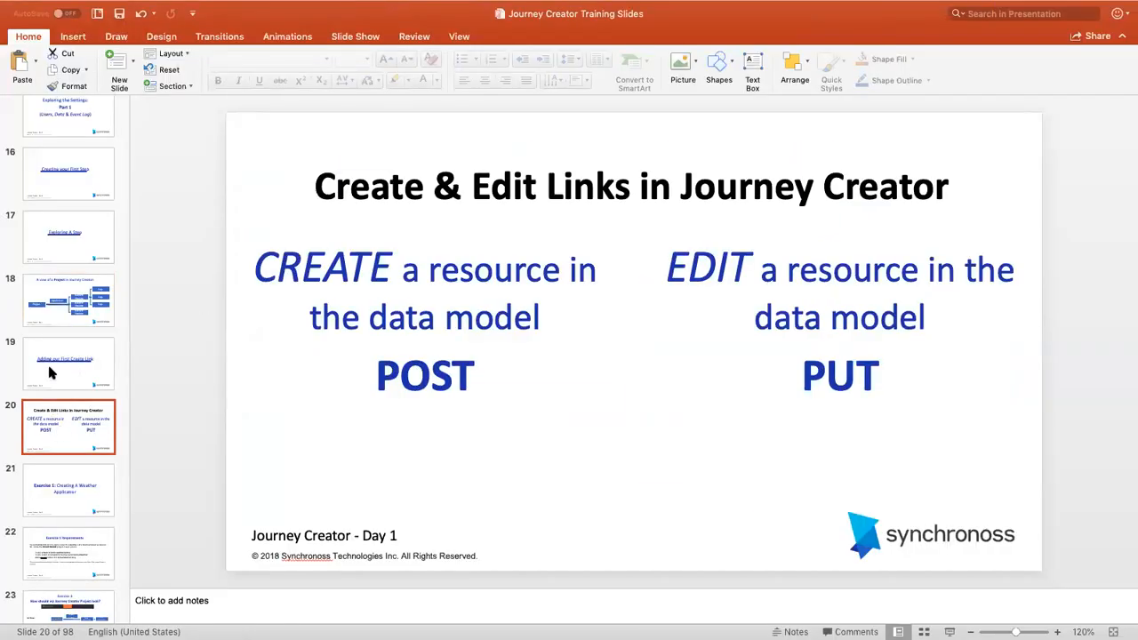
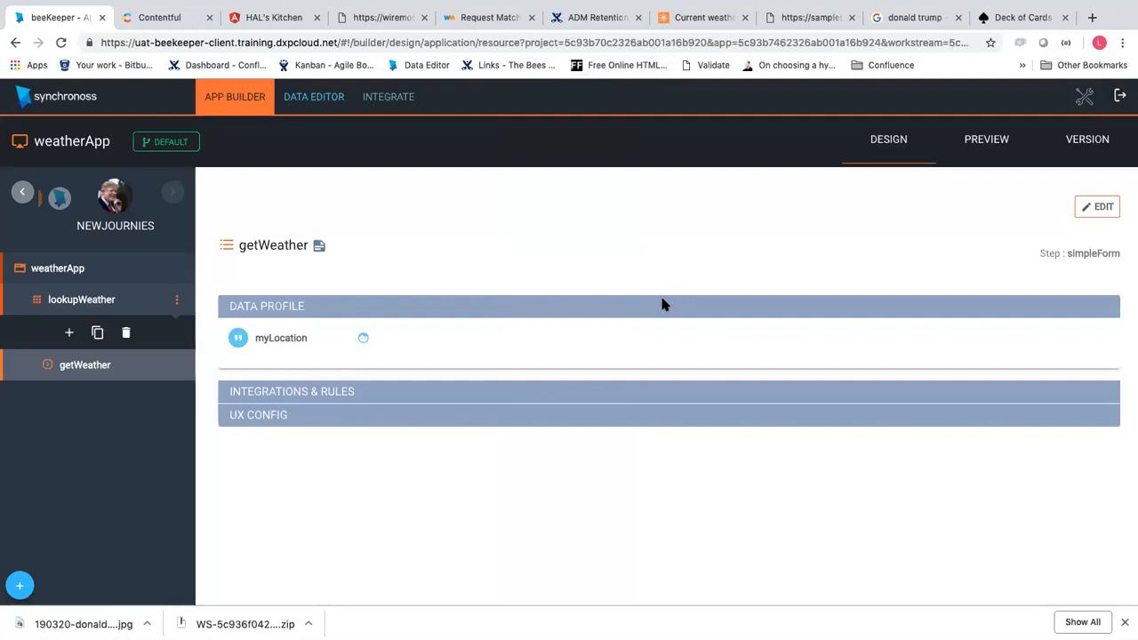
# Preview lookupWeather, then go back to the getWeather step's design and start editing it
pyautogui.click(986, 141)
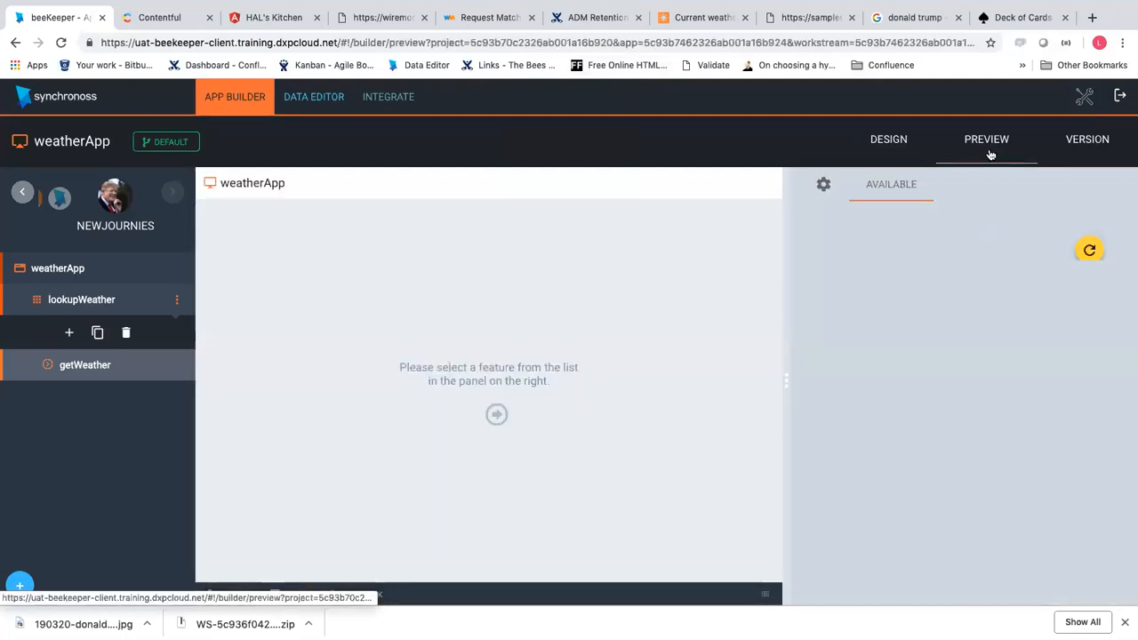
pyautogui.click(906, 307)
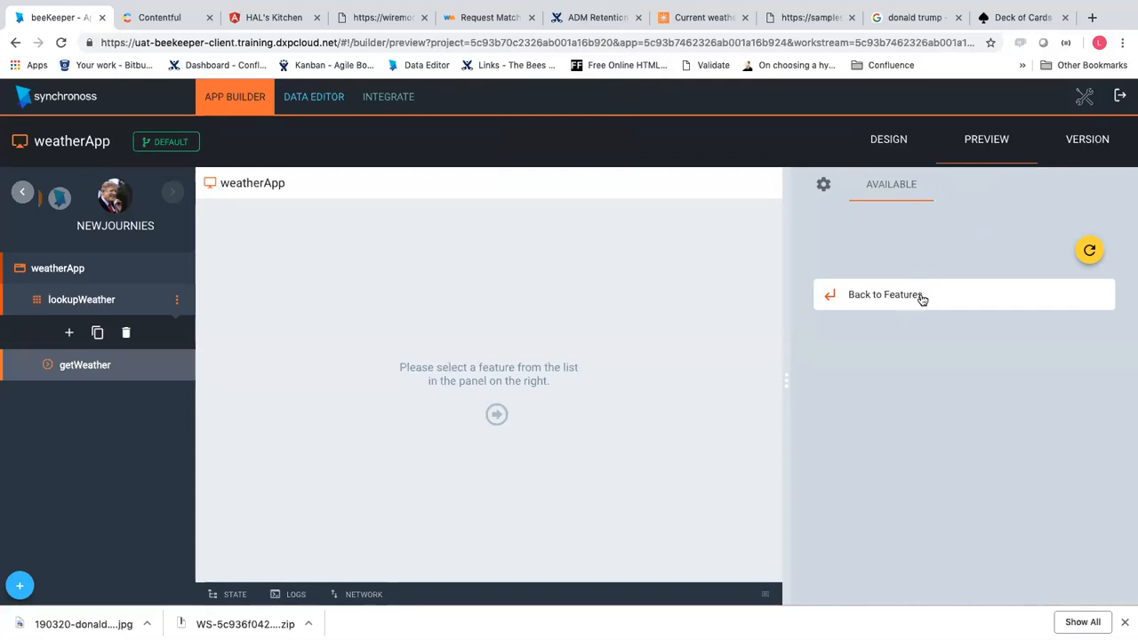
pyautogui.click(80, 364)
pyautogui.click(1099, 206)
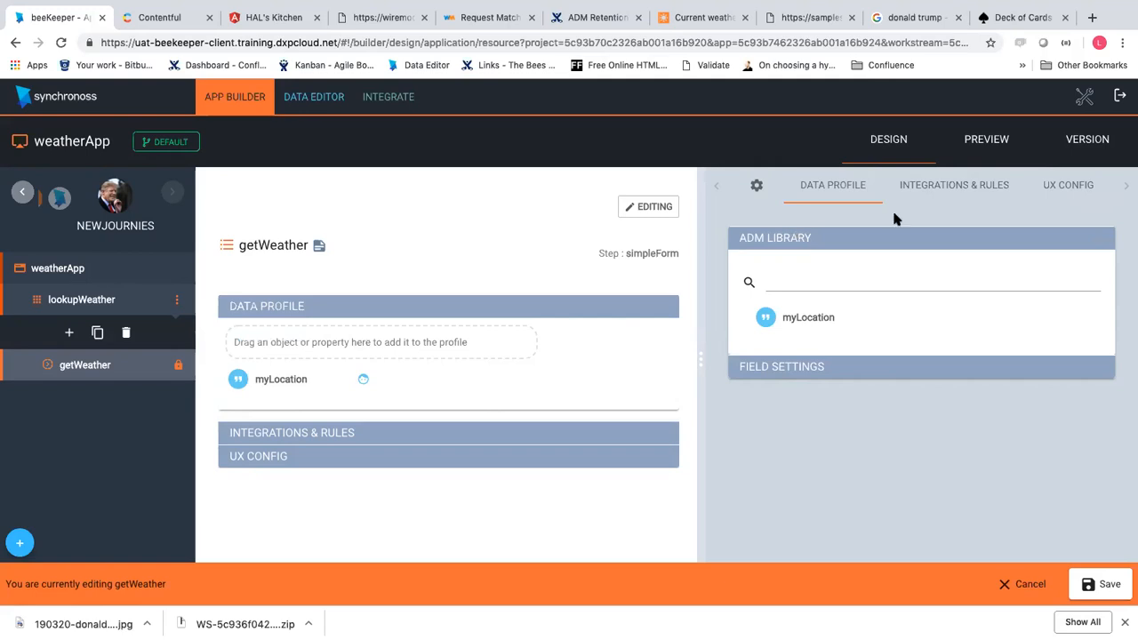
# Add a CREATE rule with an empty precondition under getWeather's integrations and rules, then save
pyautogui.click(973, 193)
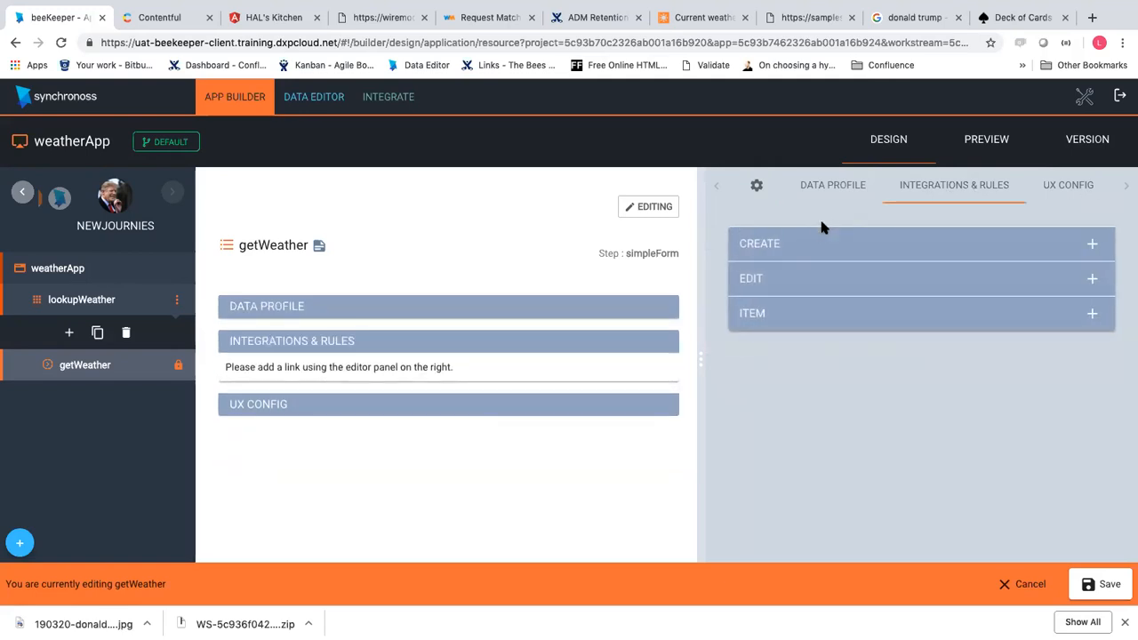
pyautogui.click(840, 191)
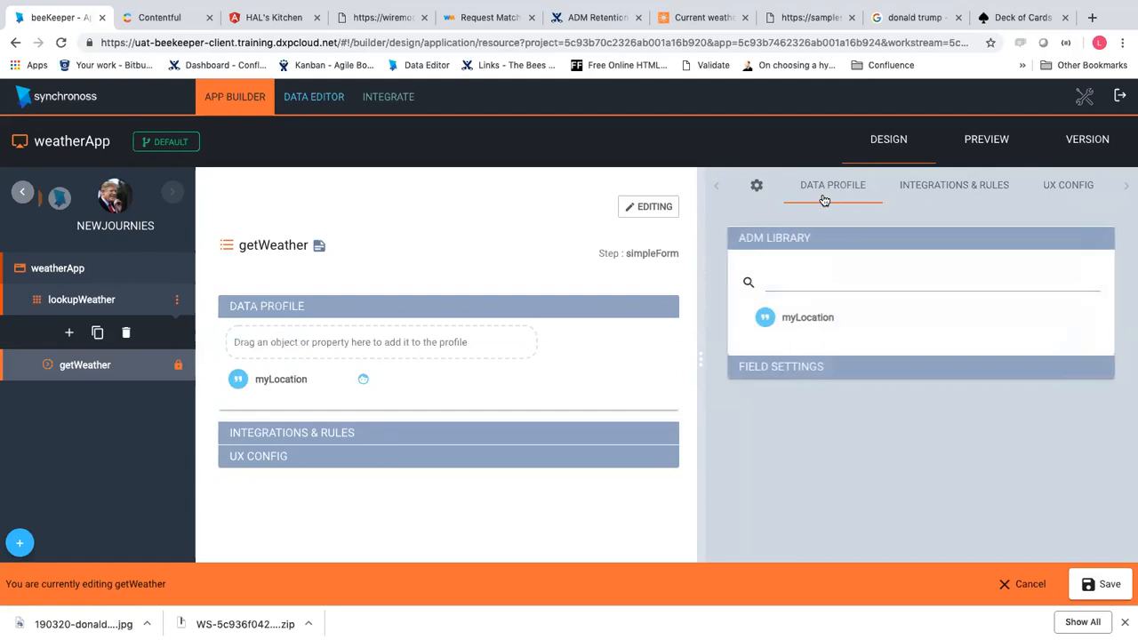
pyautogui.click(922, 192)
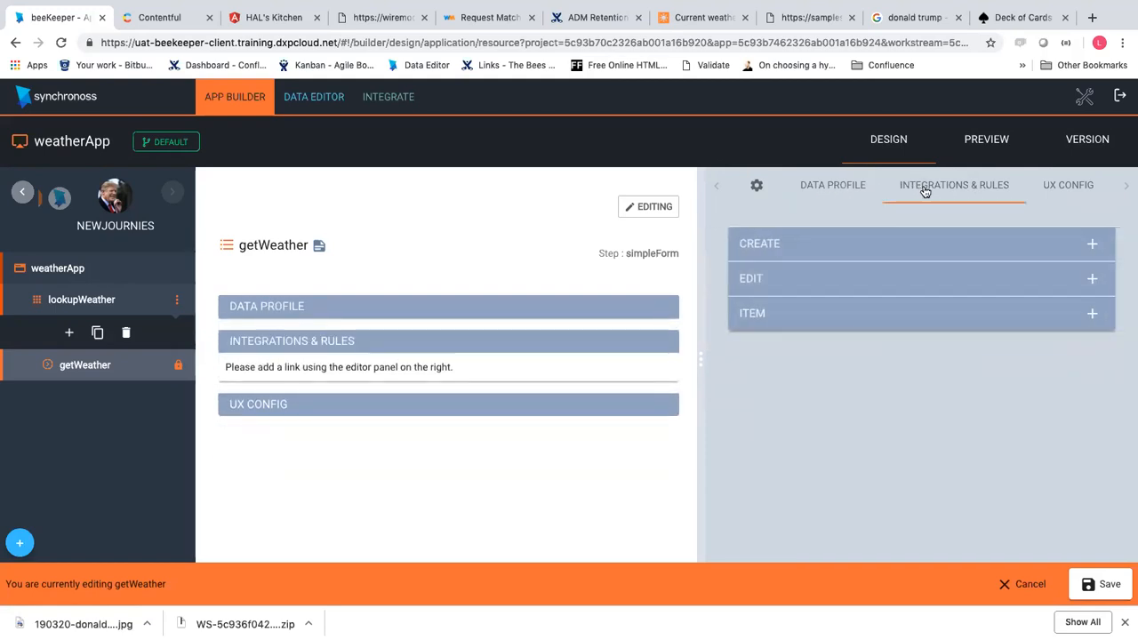
pyautogui.click(859, 250)
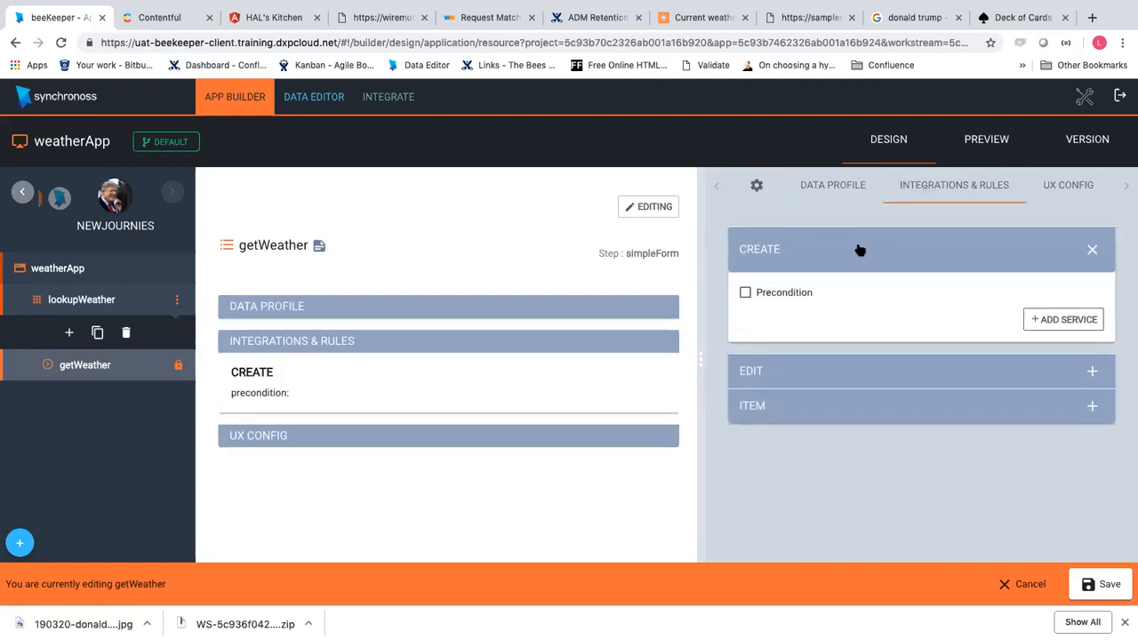
pyautogui.click(1081, 582)
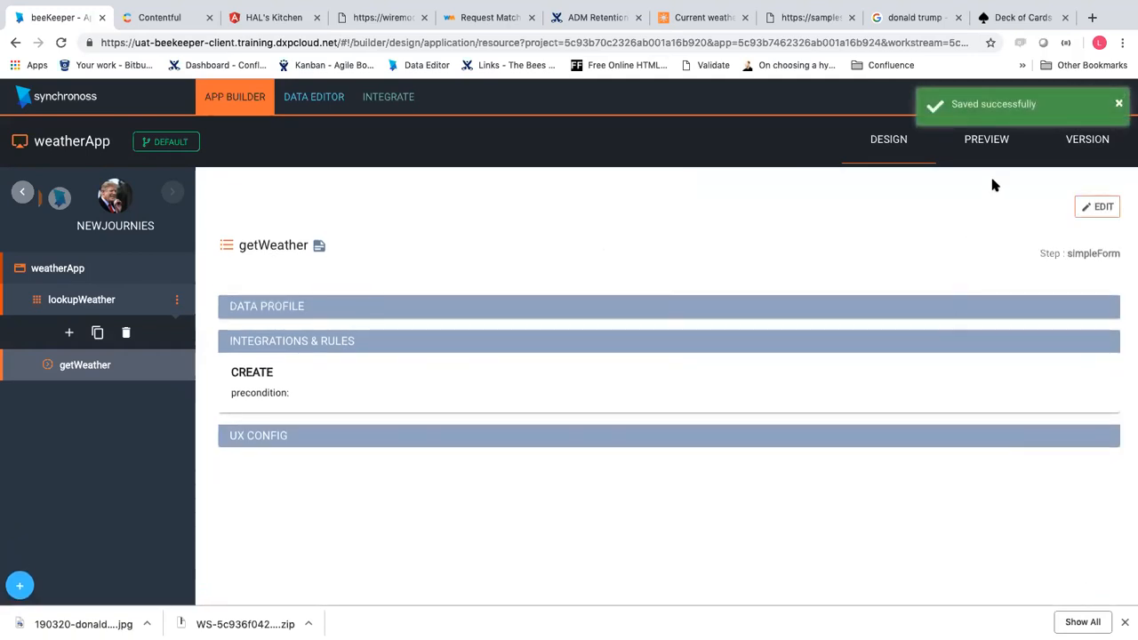
# In the preview, launch lookupWeather > getWeather, submit London as myLocation, and return to the features
pyautogui.click(985, 142)
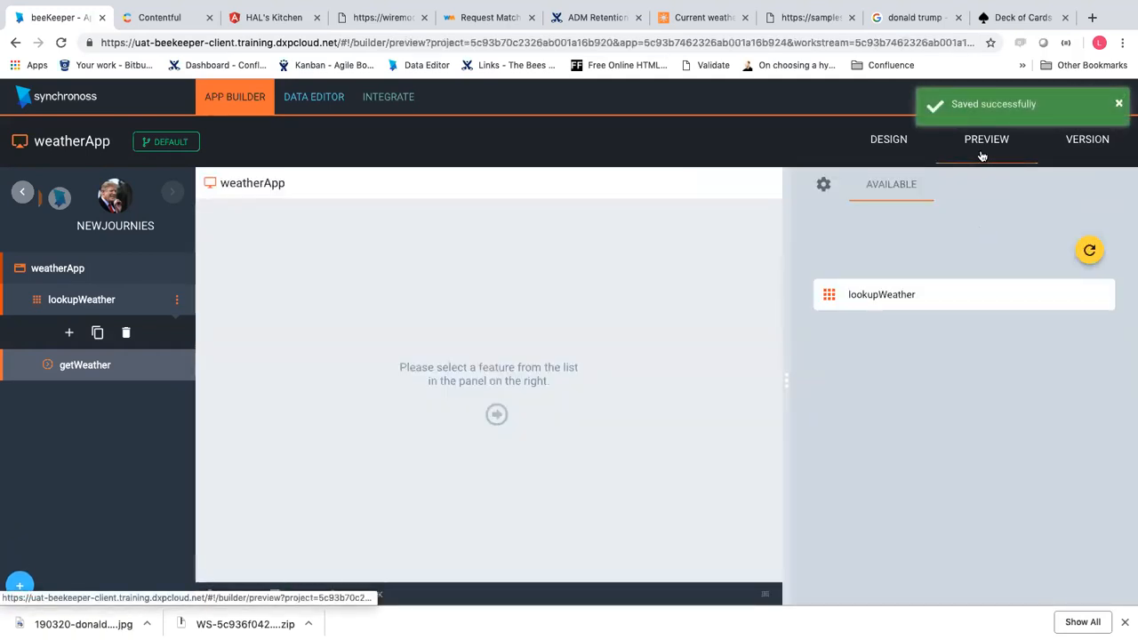
pyautogui.click(878, 297)
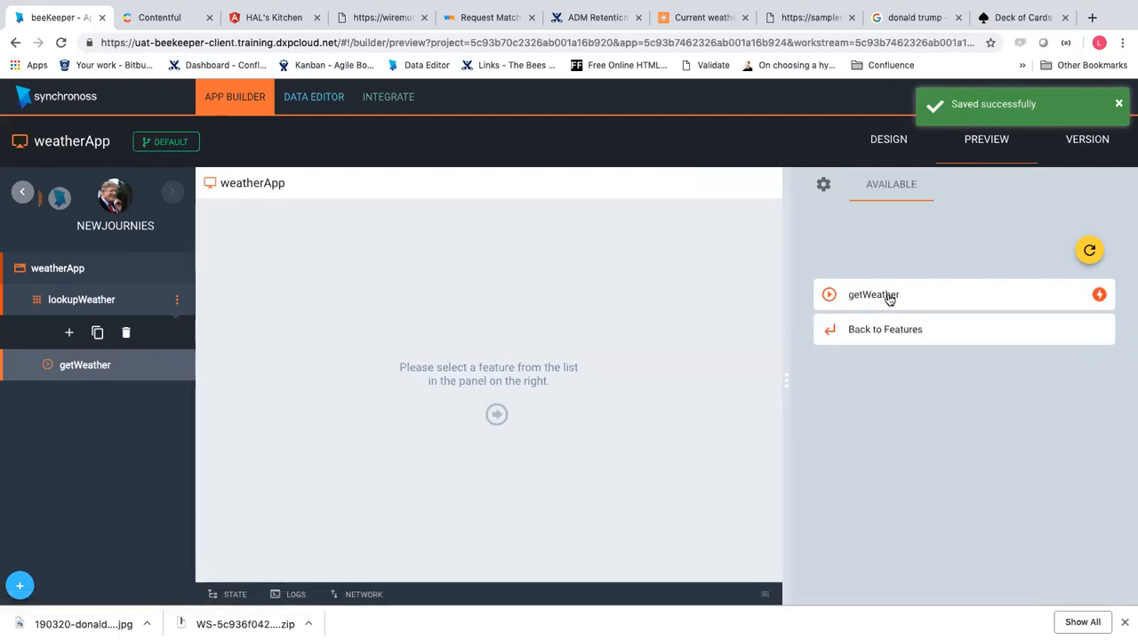
pyautogui.click(885, 295)
pyautogui.click(906, 380)
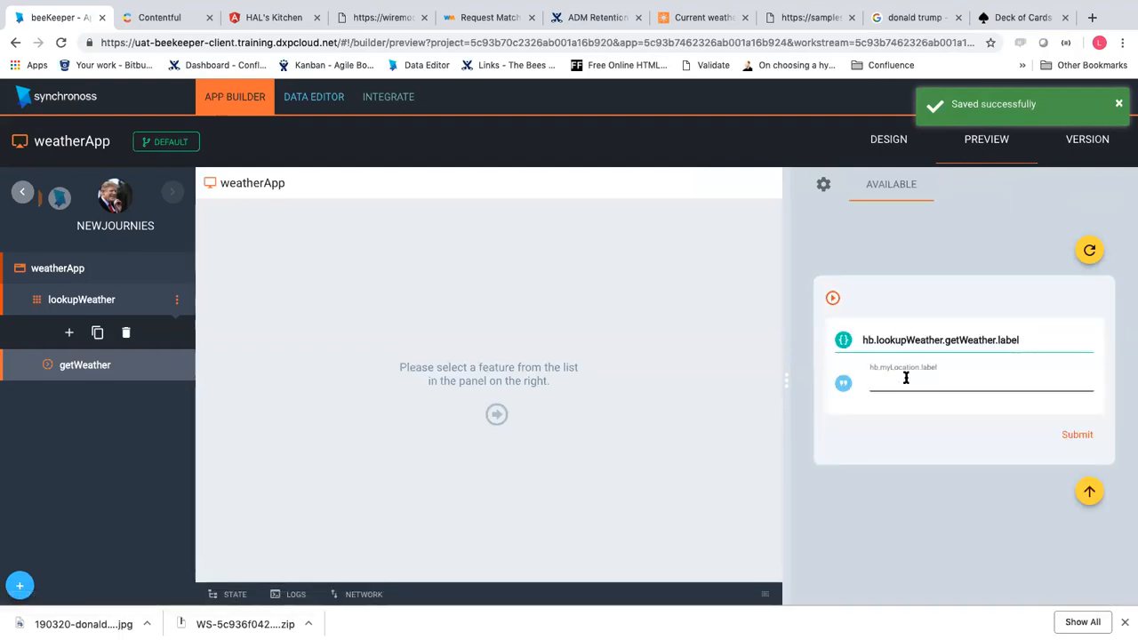
pyautogui.write('London')
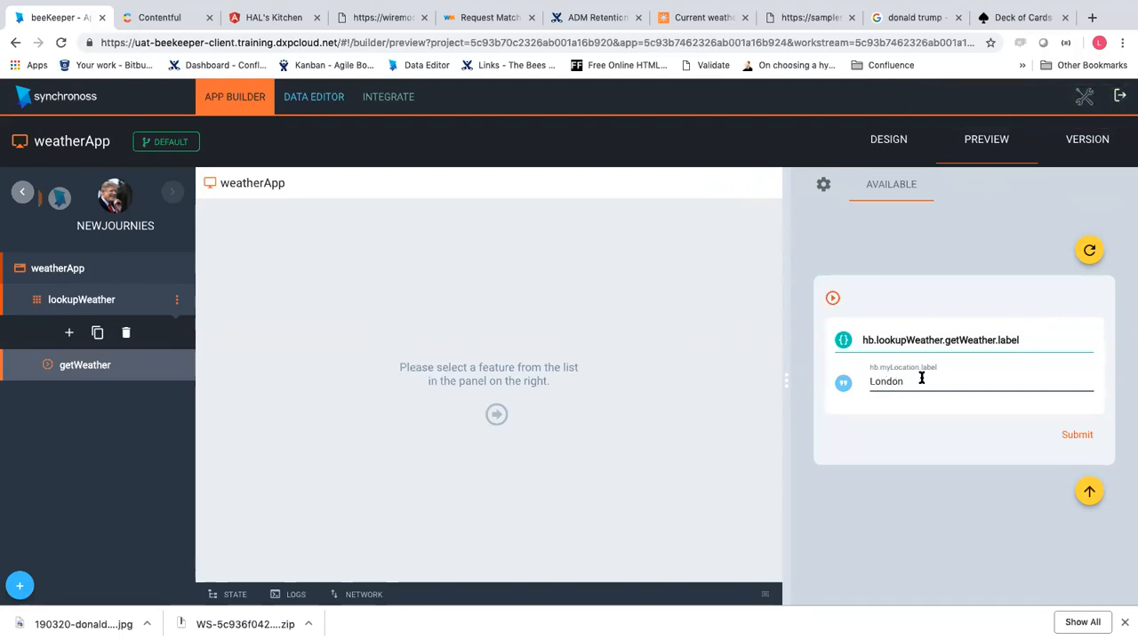
pyautogui.click(1075, 435)
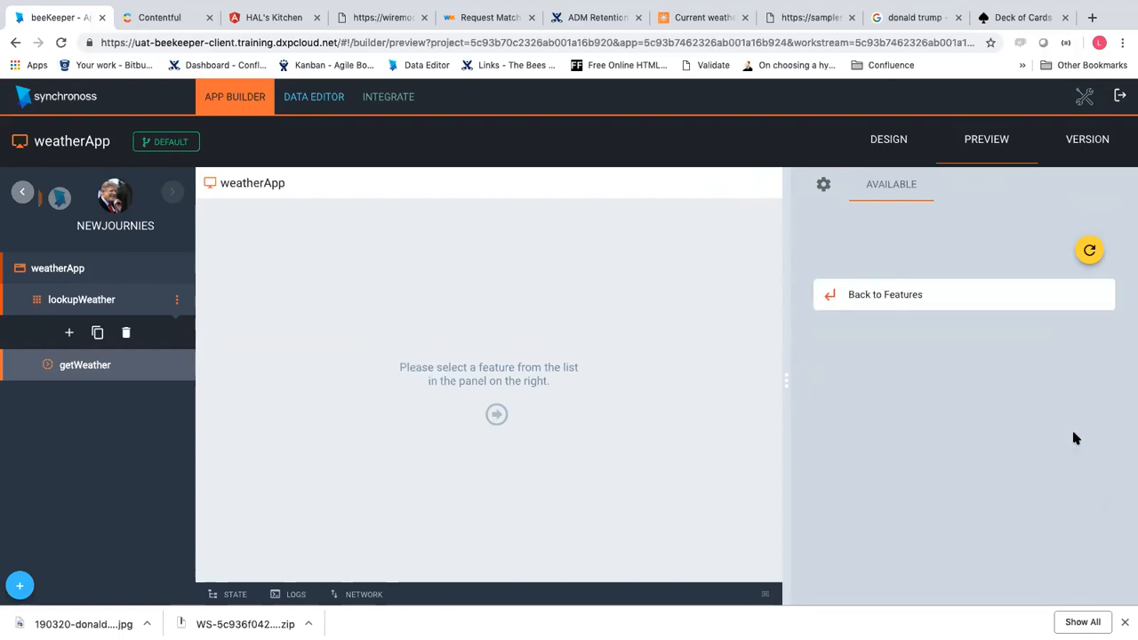
pyautogui.click(962, 295)
# Restart the preview session clearing saved data, then submit getWeather again with London
pyautogui.click(1090, 251)
pyautogui.click(625, 376)
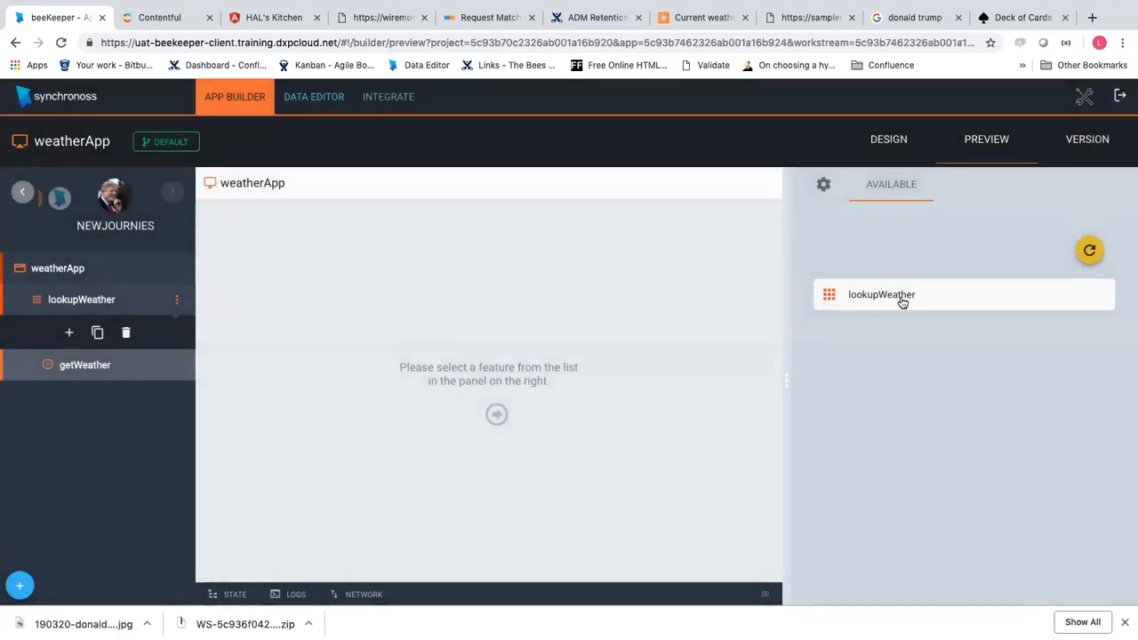
pyautogui.click(946, 302)
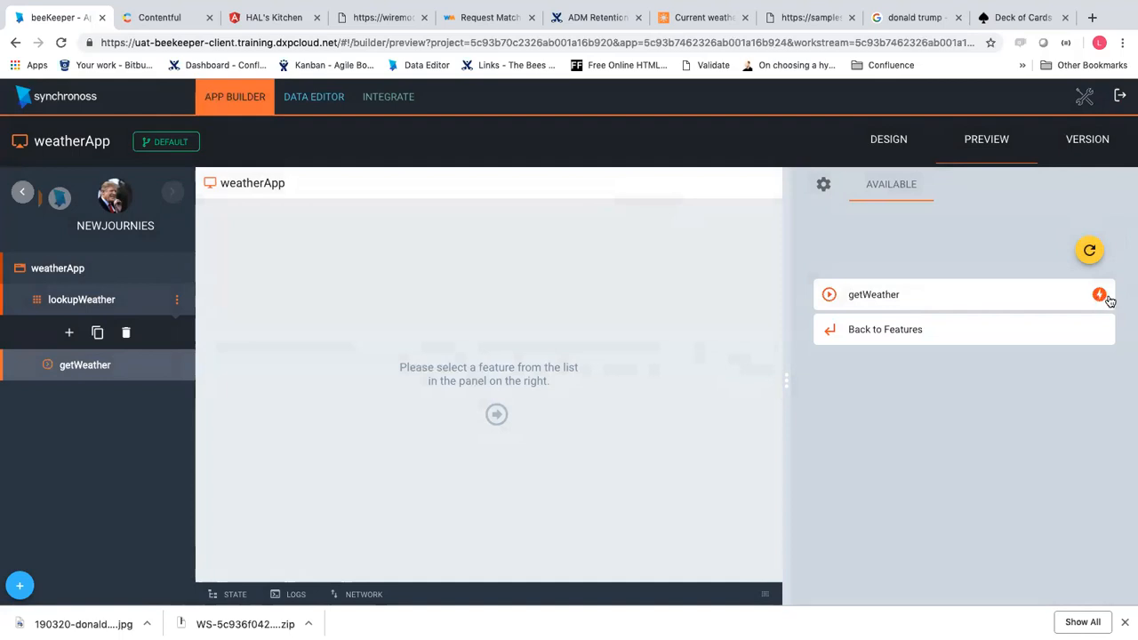
pyautogui.click(1060, 302)
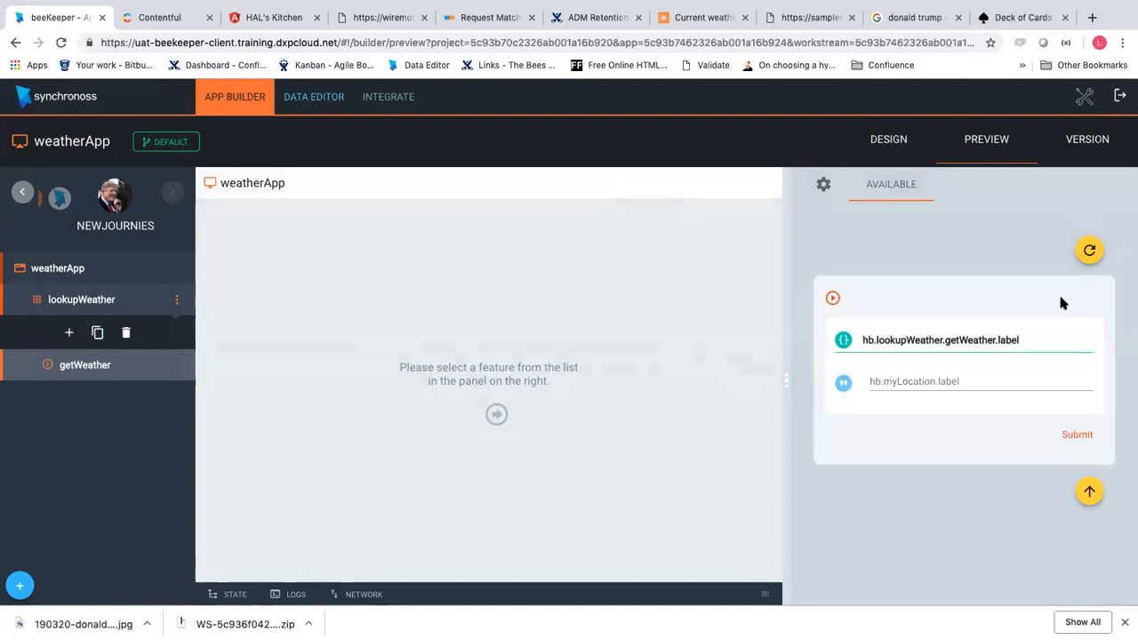
pyautogui.click(946, 380)
pyautogui.click(878, 337)
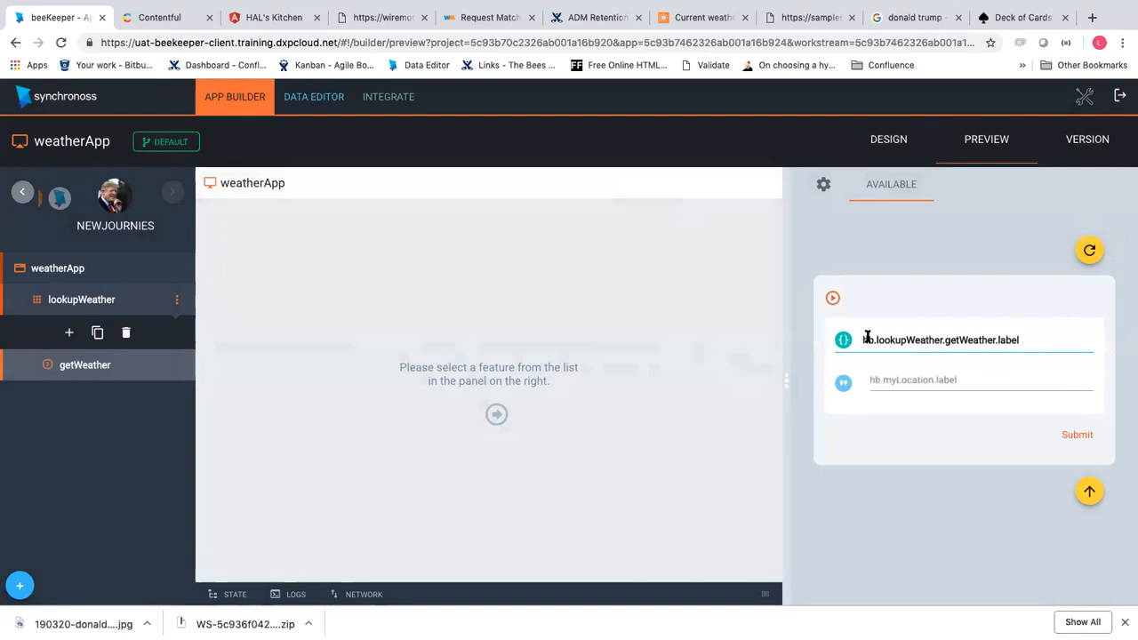
pyautogui.click(934, 391)
pyautogui.write('London')
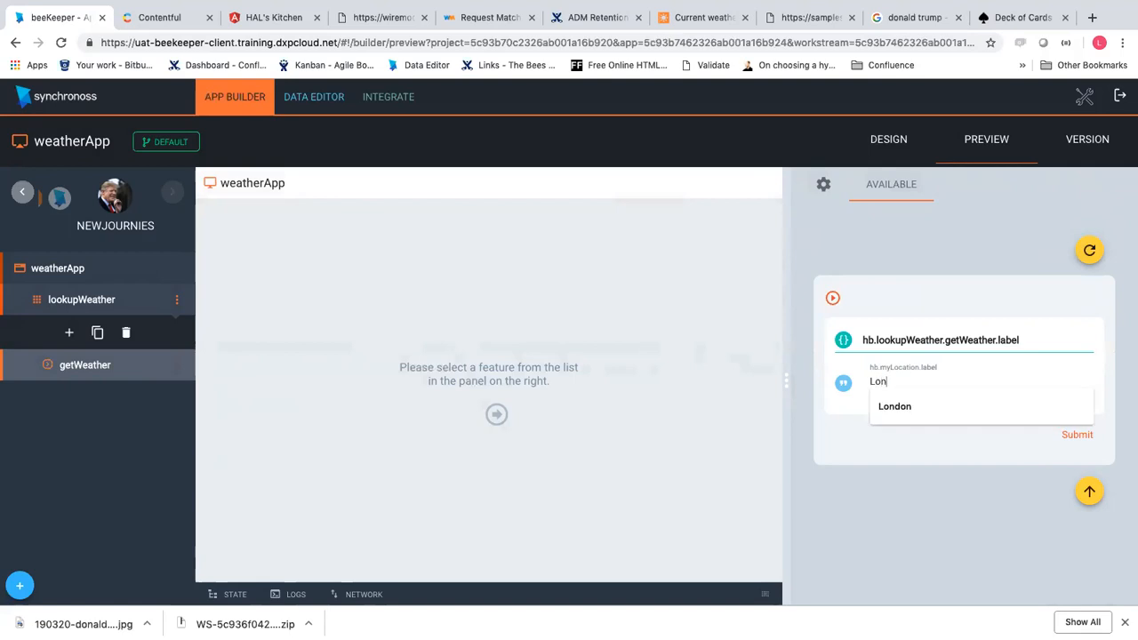
pyautogui.click(1074, 436)
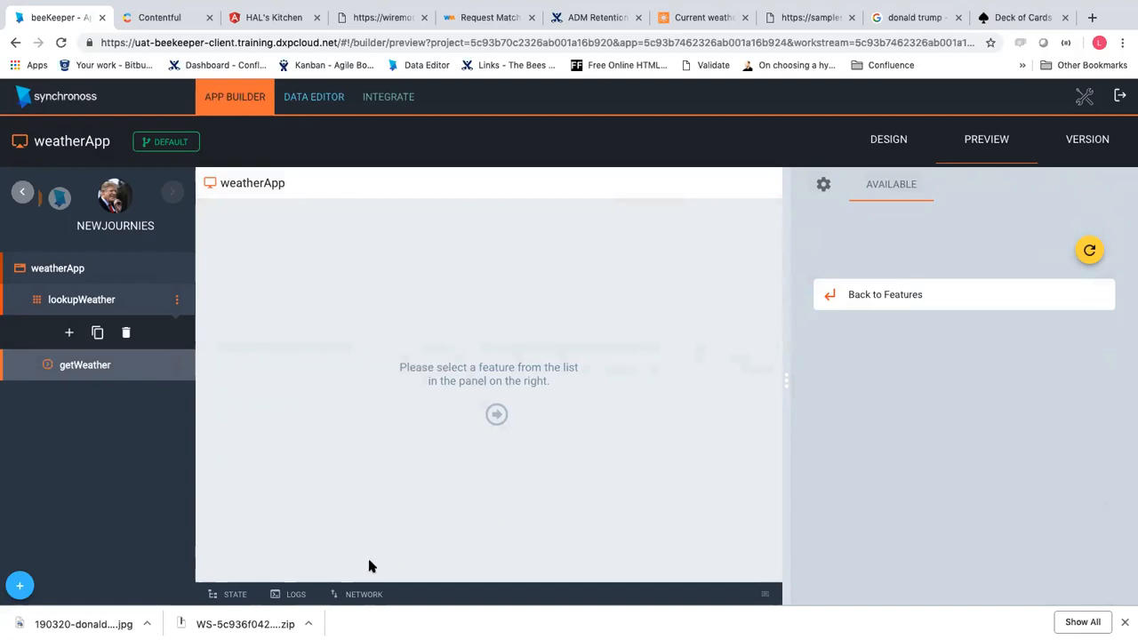
# Inspect the getWeather POST request's body and response in the preview's Network panel
pyautogui.click(251, 594)
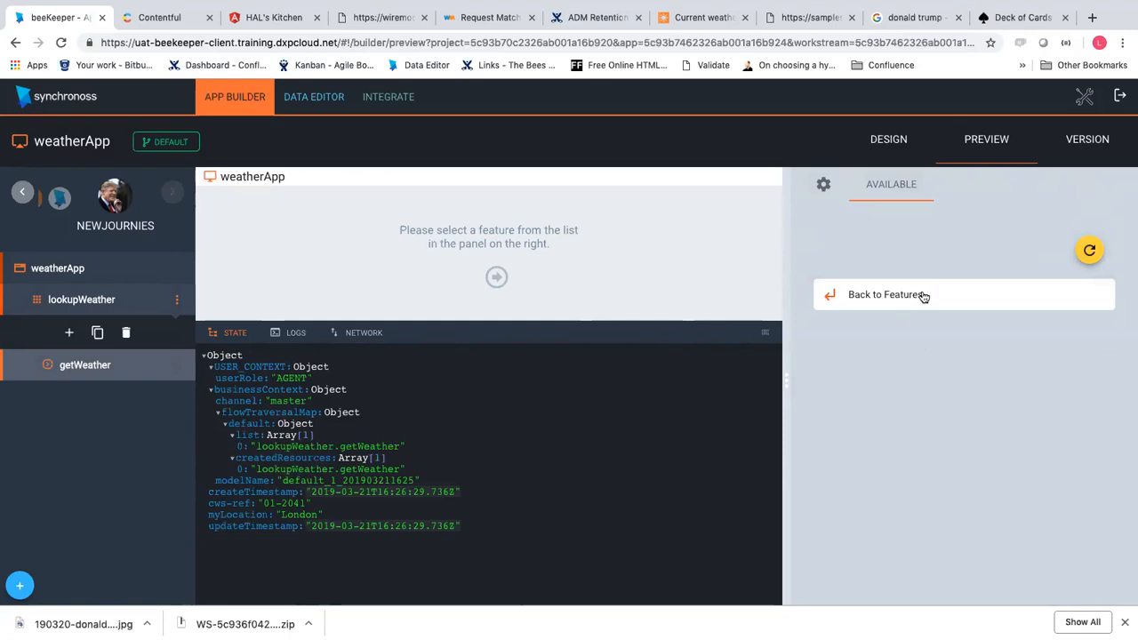
pyautogui.click(366, 336)
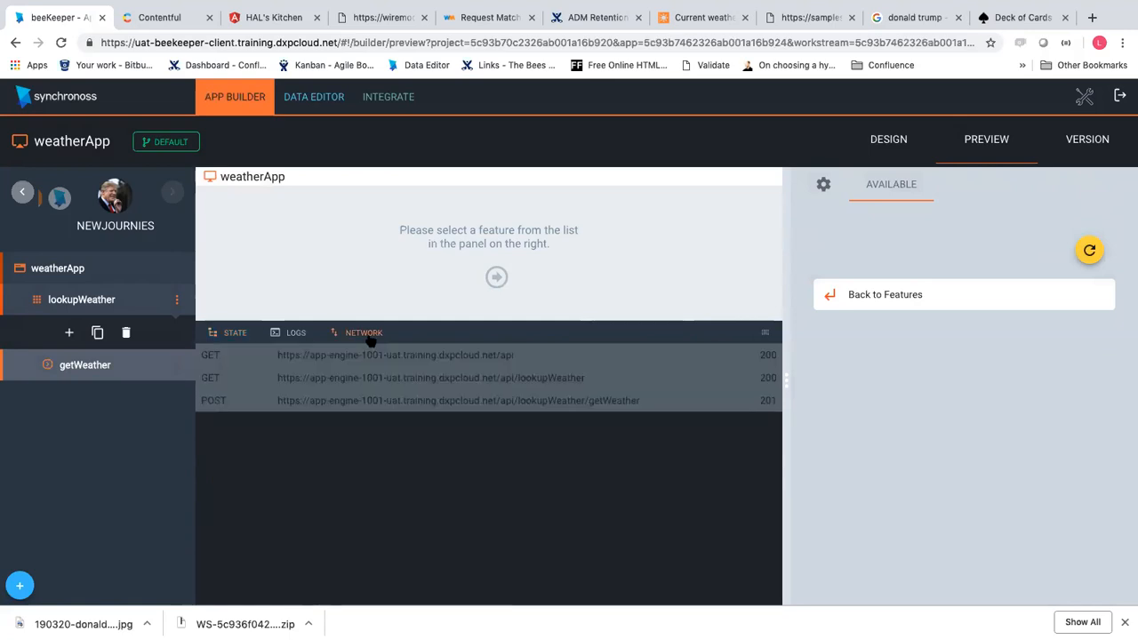
pyautogui.click(251, 377)
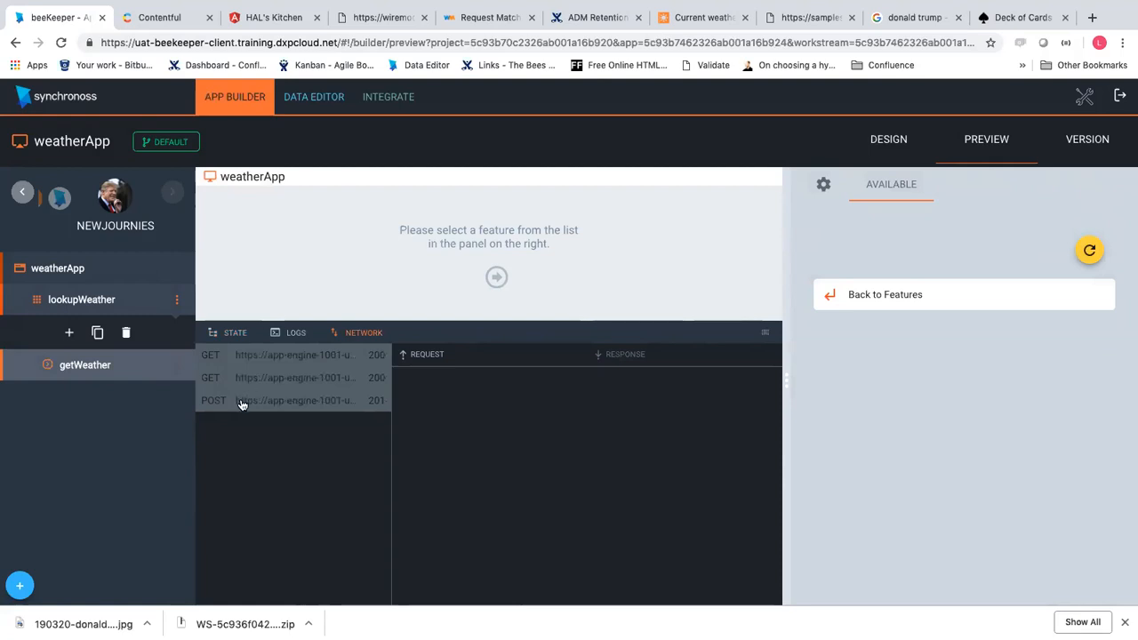
pyautogui.click(242, 407)
pyautogui.click(653, 355)
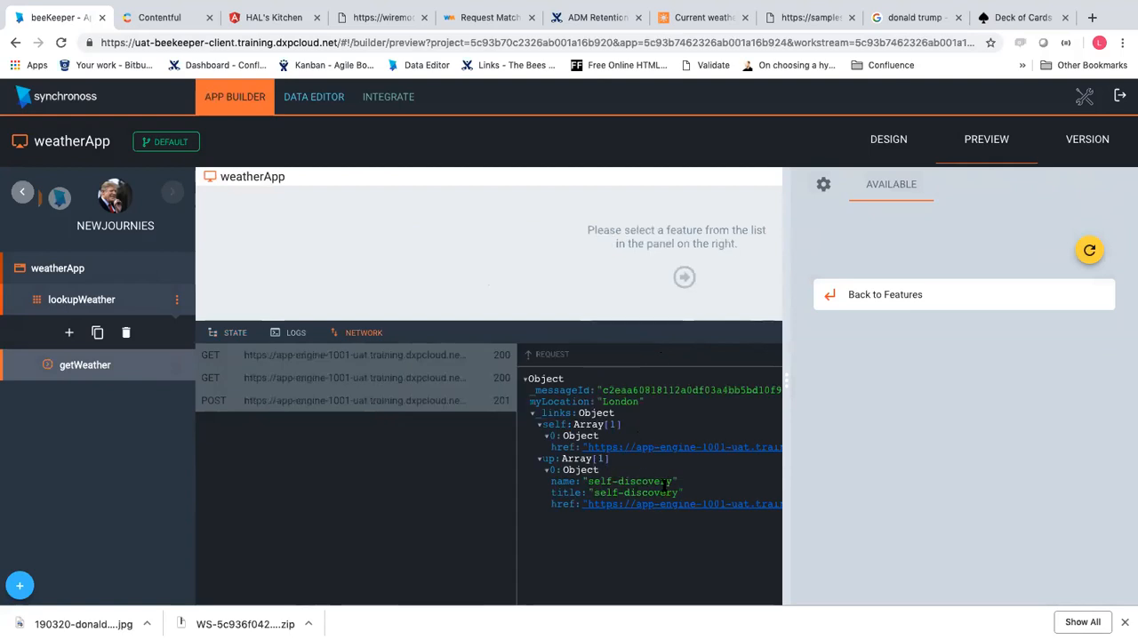
# Back in the session State, highlight myLocation recorded as London
pyautogui.click(228, 335)
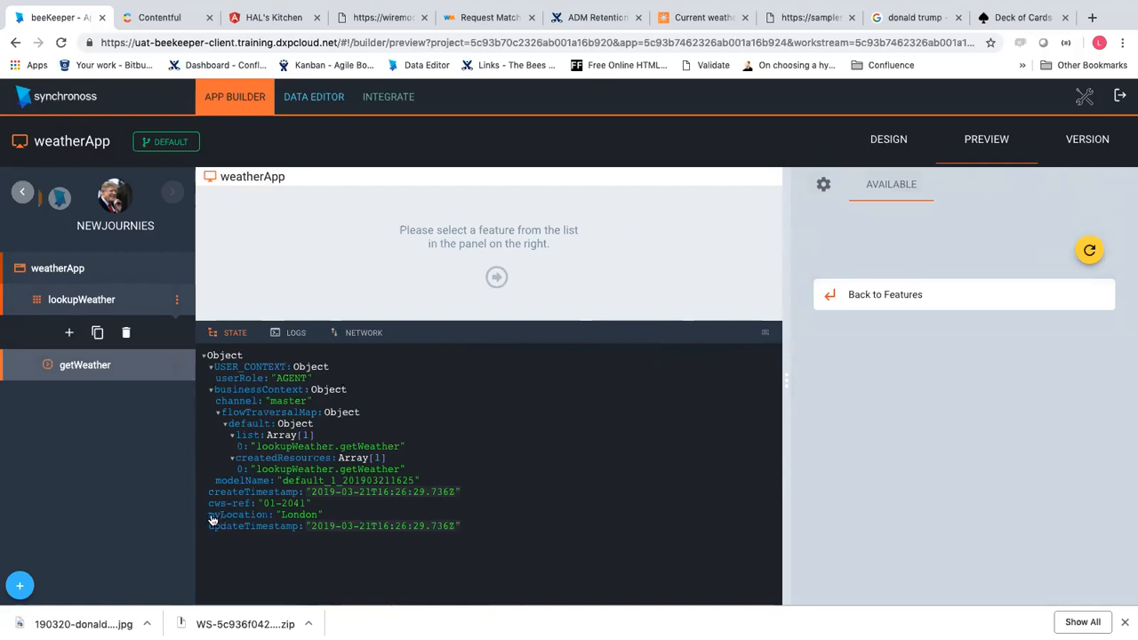
pyautogui.moveTo(208, 518); pyautogui.dragTo(335, 519)
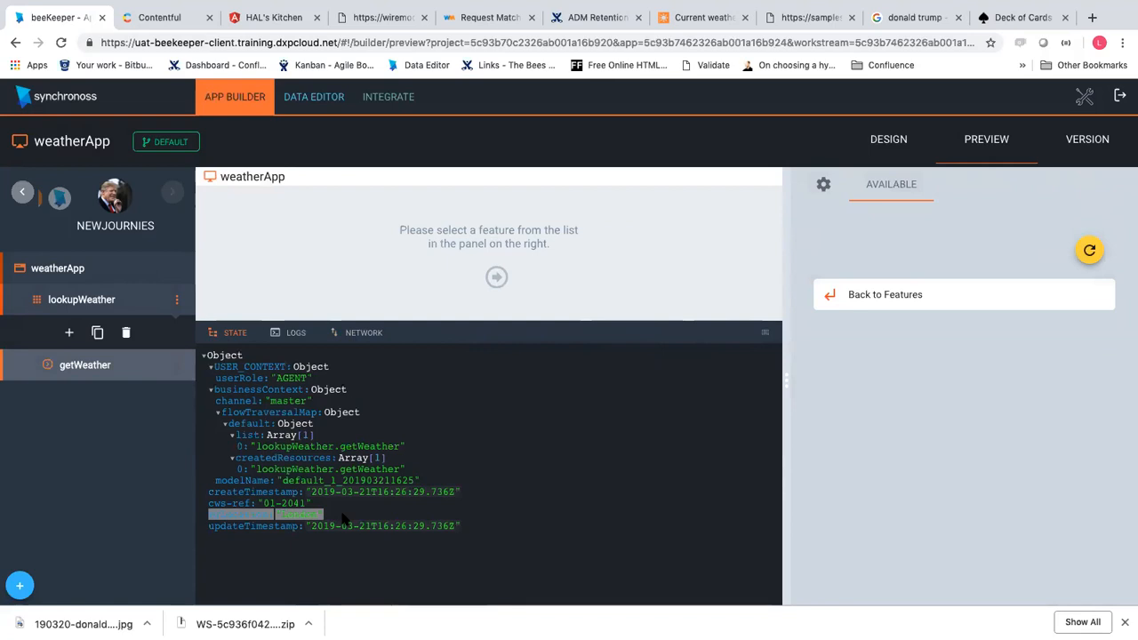
pyautogui.moveTo(285, 516); pyautogui.dragTo(406, 525)
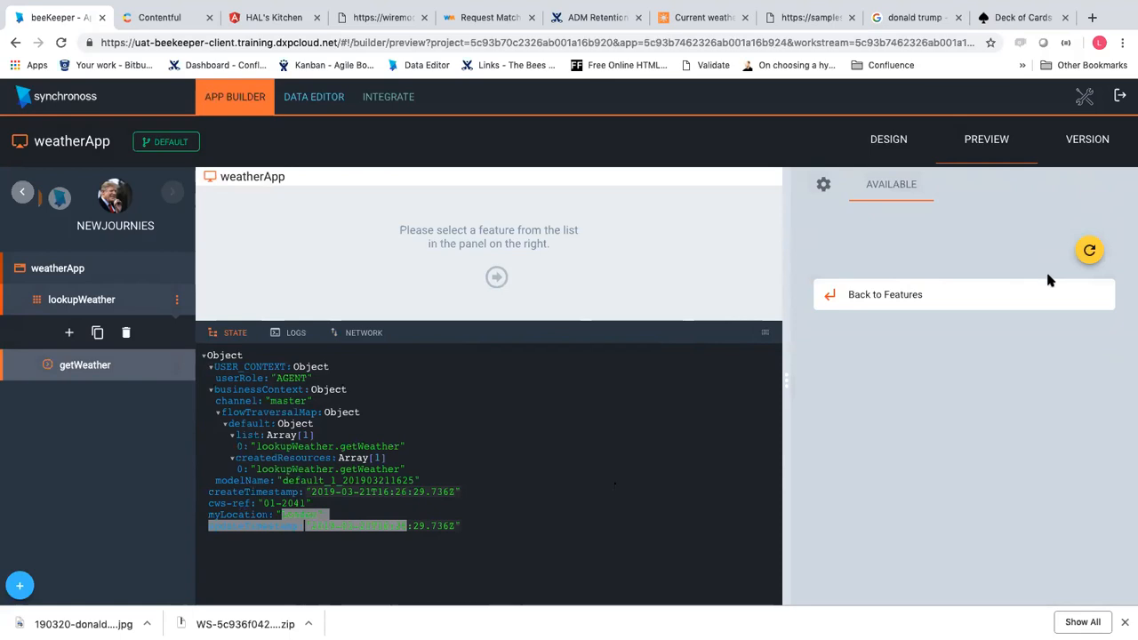
# Cancel one restart, then restart the preview clearing saved data, hide State, and reopen lookupWeather
pyautogui.click(1091, 252)
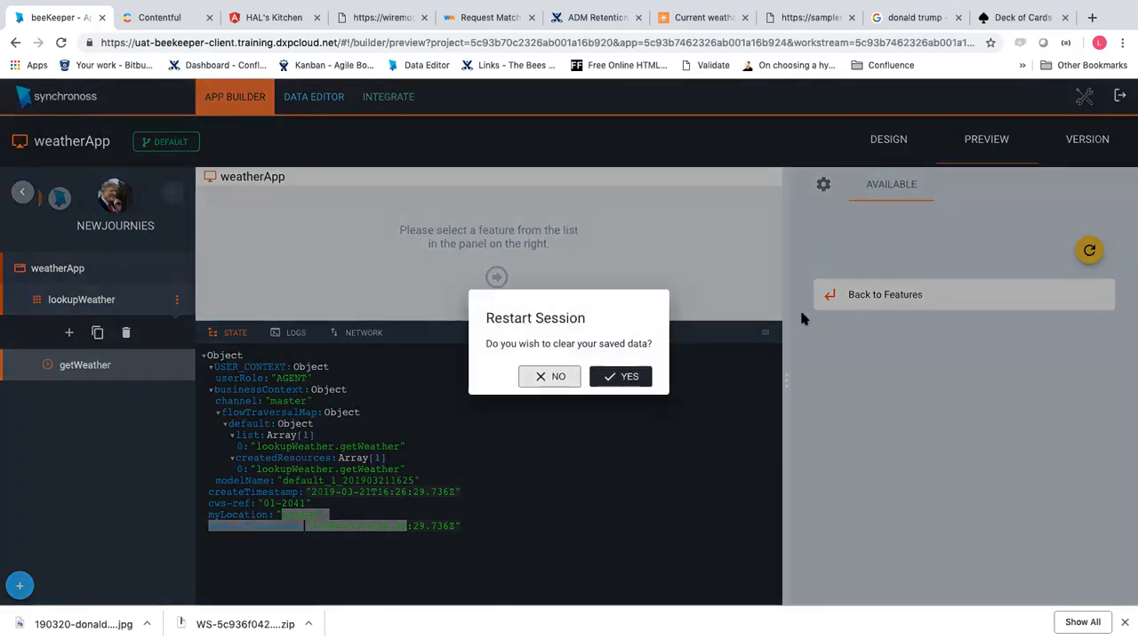
pyautogui.click(555, 378)
pyautogui.click(856, 306)
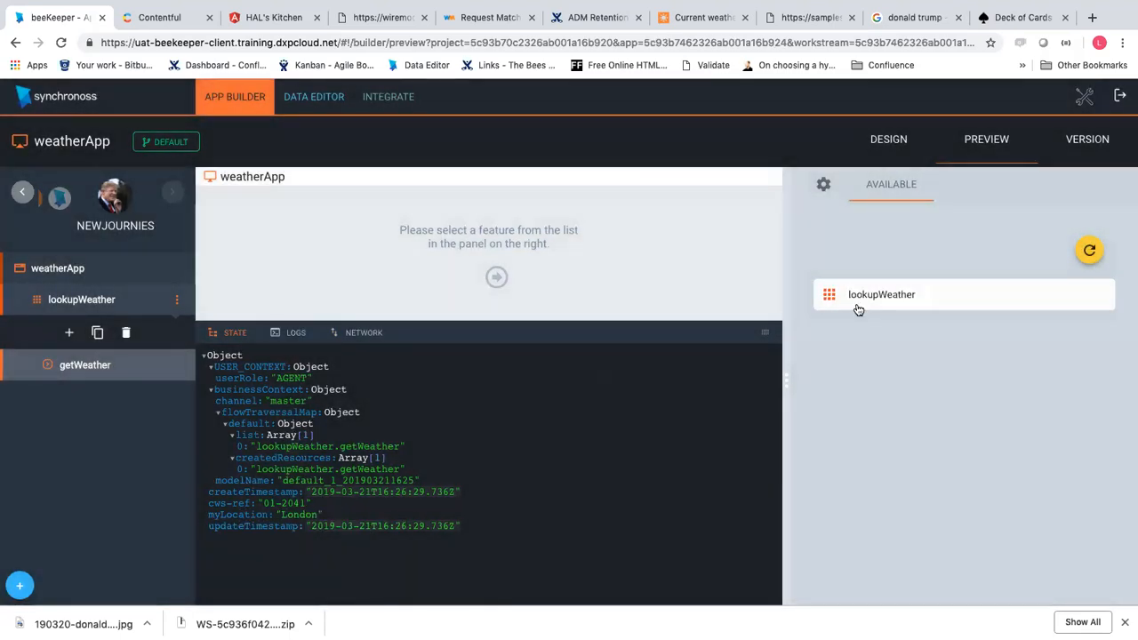
pyautogui.click(860, 308)
pyautogui.click(861, 309)
pyautogui.click(1089, 250)
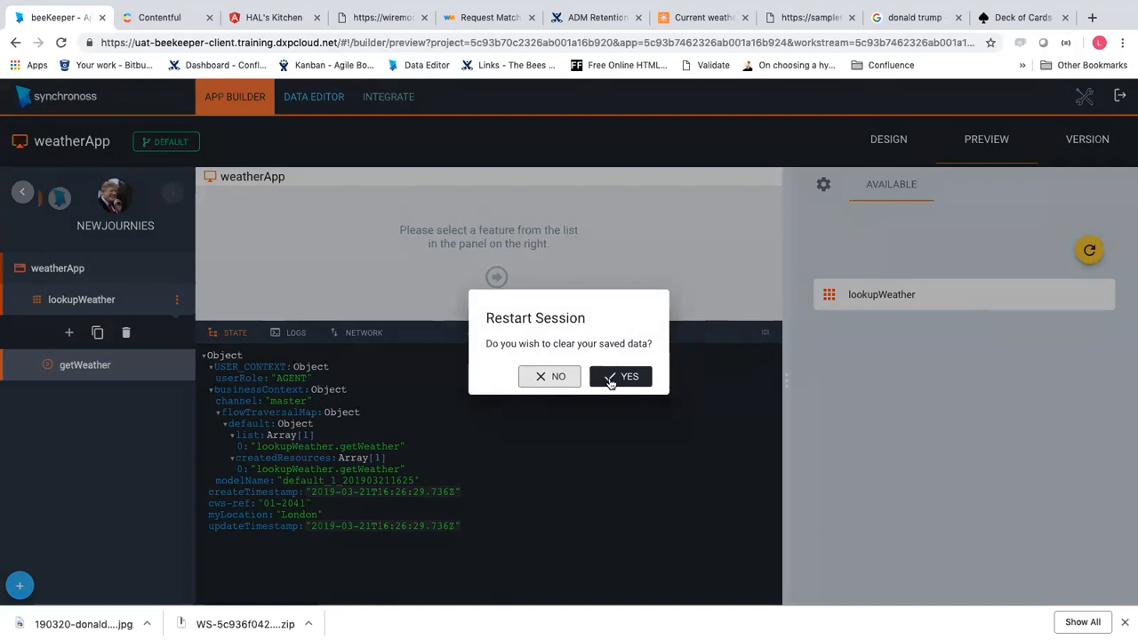
pyautogui.click(609, 378)
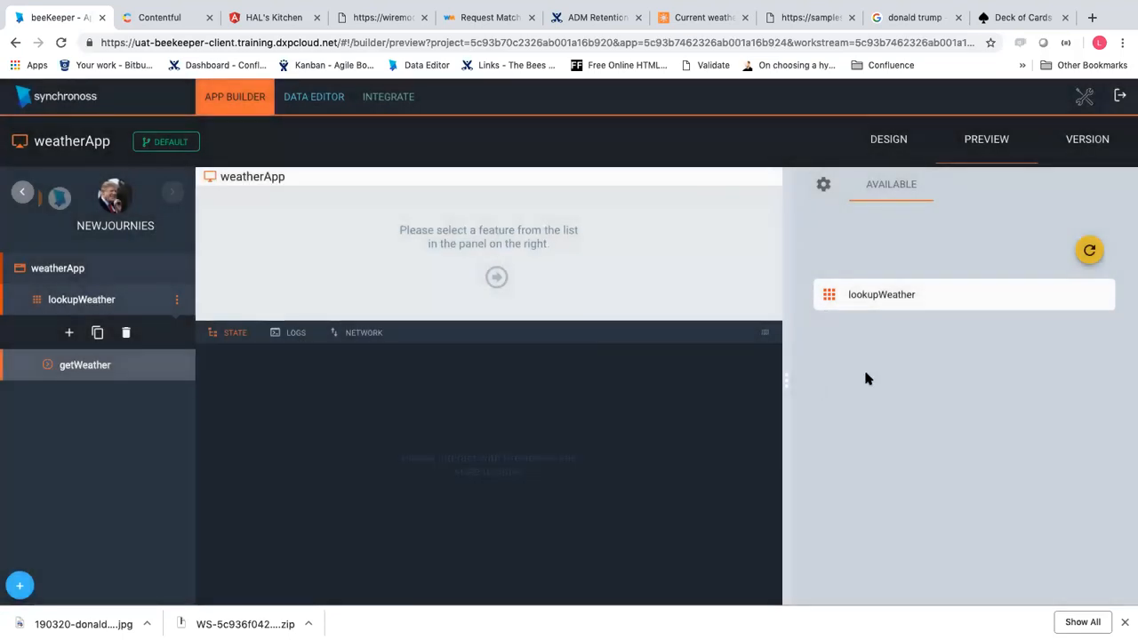
pyautogui.click(241, 337)
pyautogui.click(893, 300)
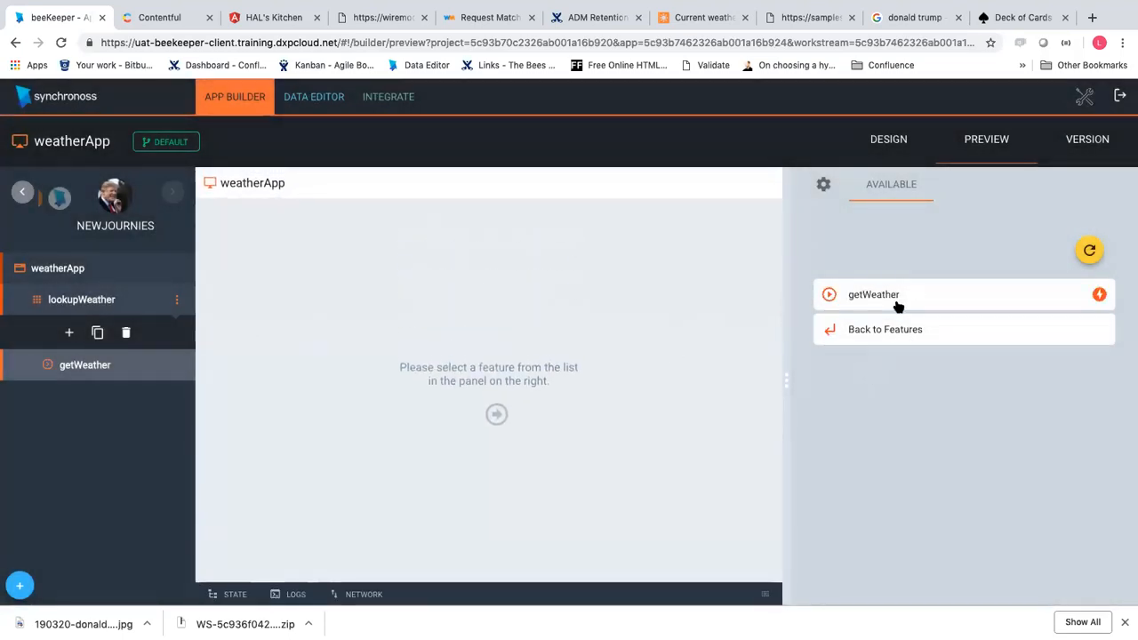
pyautogui.click(58, 307)
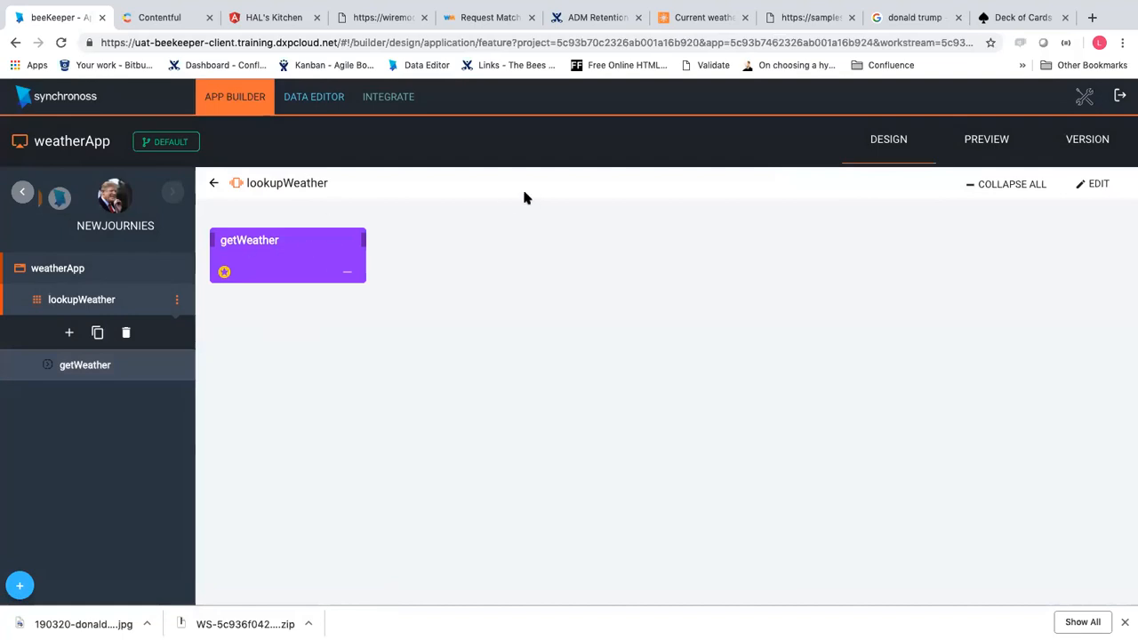
# Preview with State shown, submit getWeather with London, then reopen getWeather's design details
pyautogui.click(997, 144)
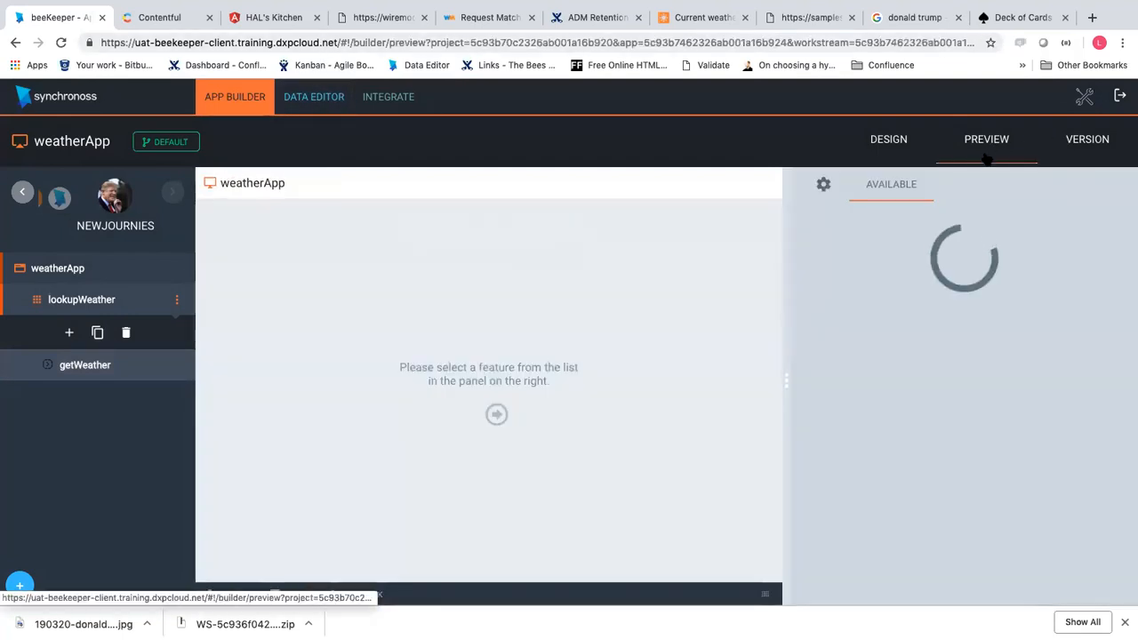
pyautogui.click(233, 594)
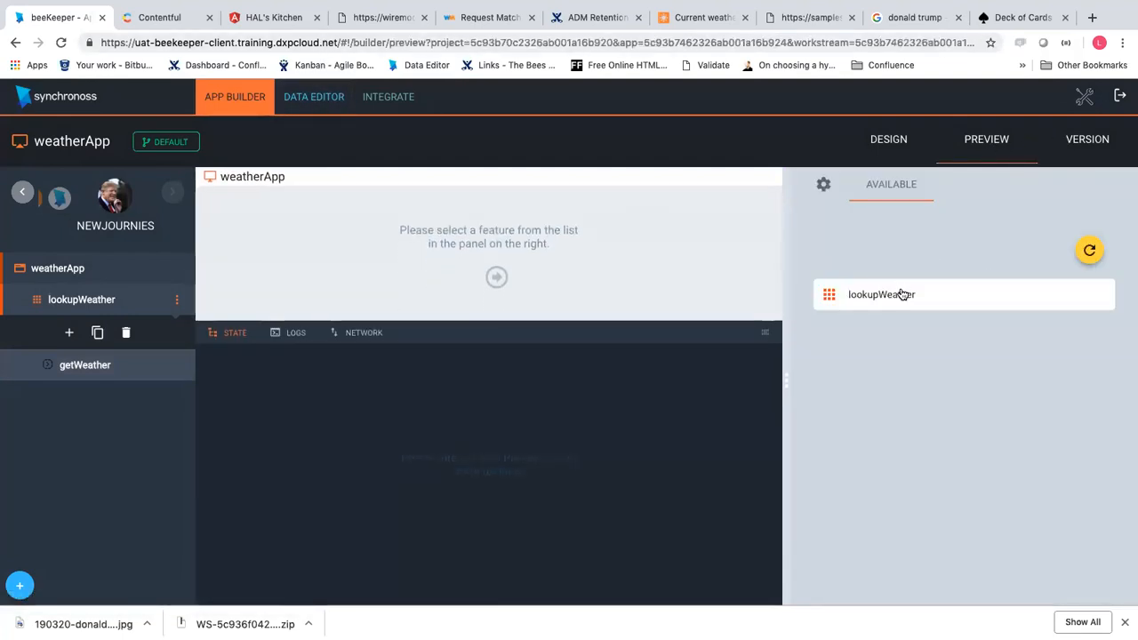
pyautogui.click(899, 295)
pyautogui.click(894, 299)
pyautogui.click(921, 375)
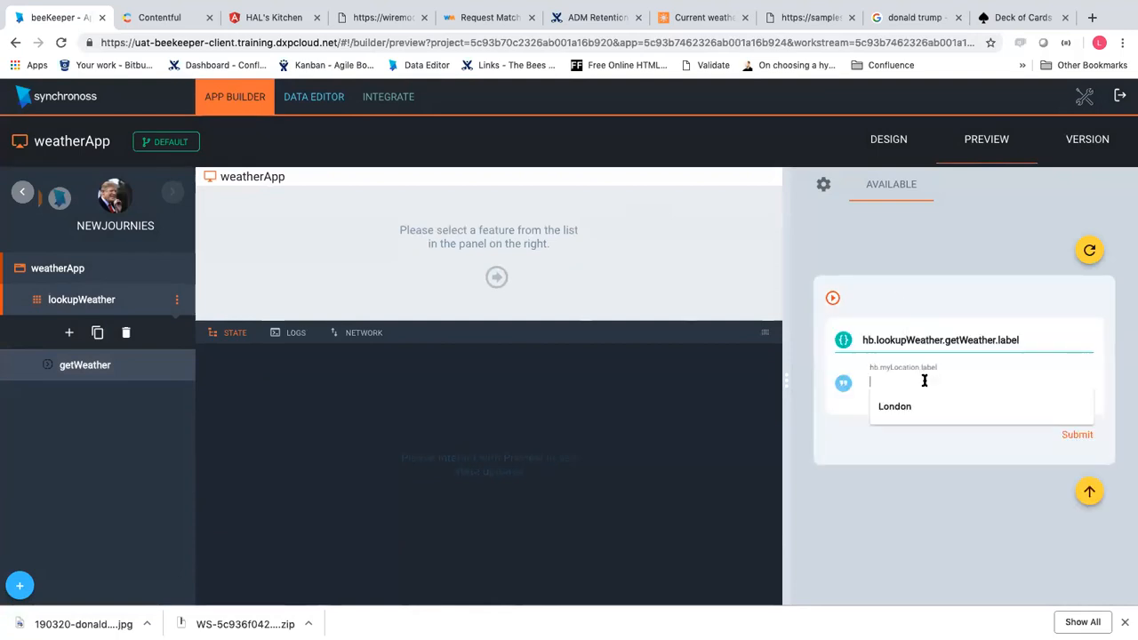
pyautogui.click(922, 400)
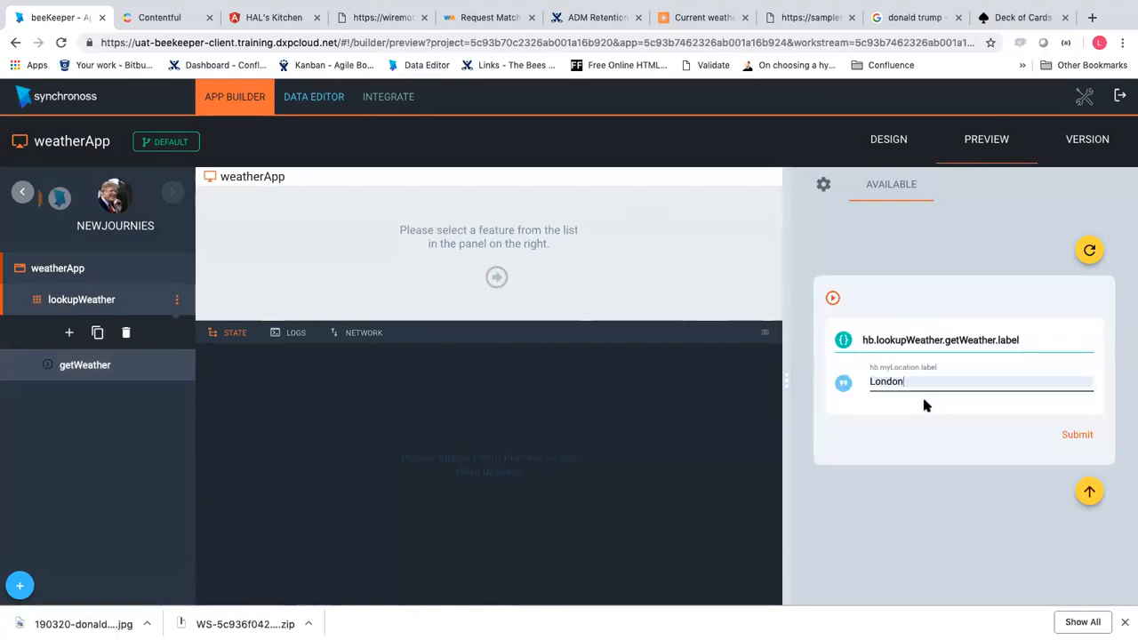
pyautogui.click(1077, 435)
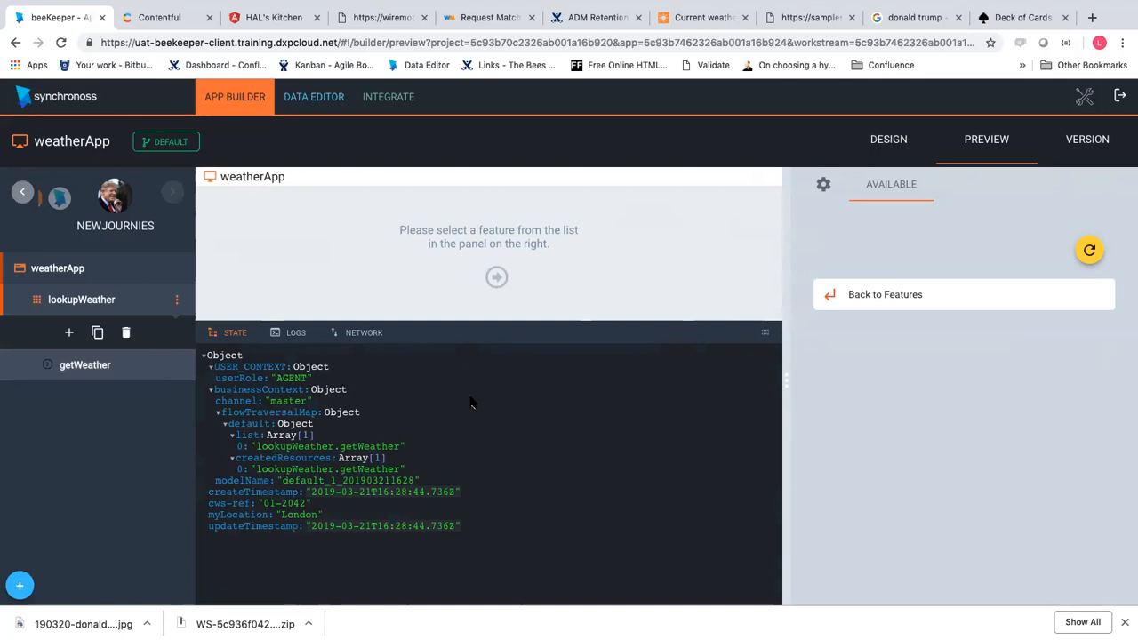
pyautogui.click(83, 304)
pyautogui.click(246, 239)
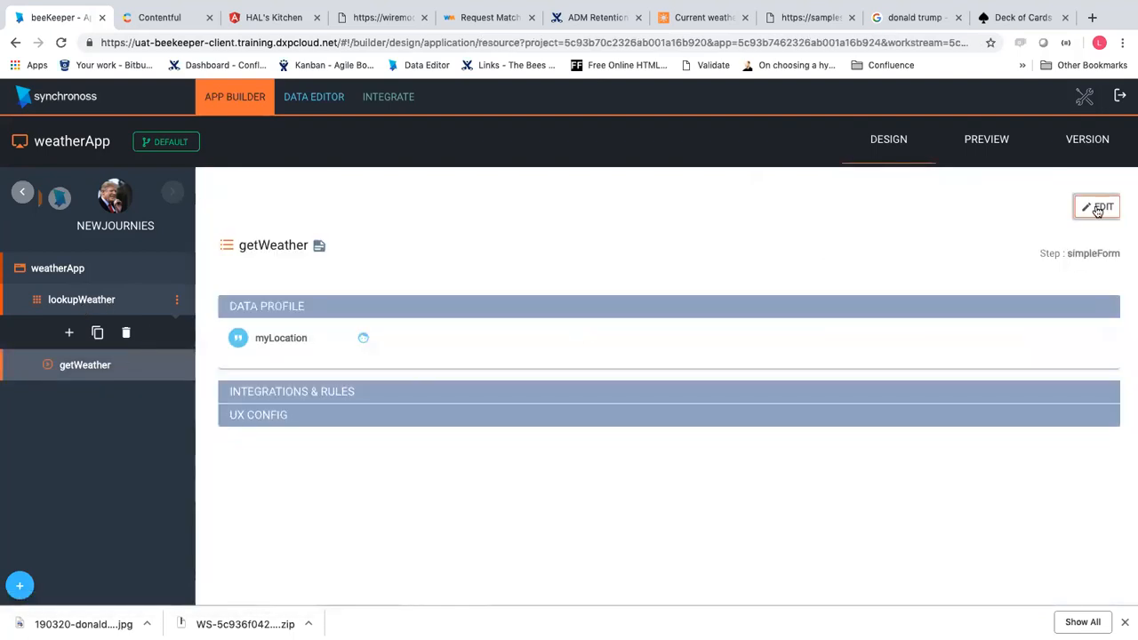
# Edit getWeather, add an EDIT rule with an empty precondition next to CREATE, and save
pyautogui.click(1098, 208)
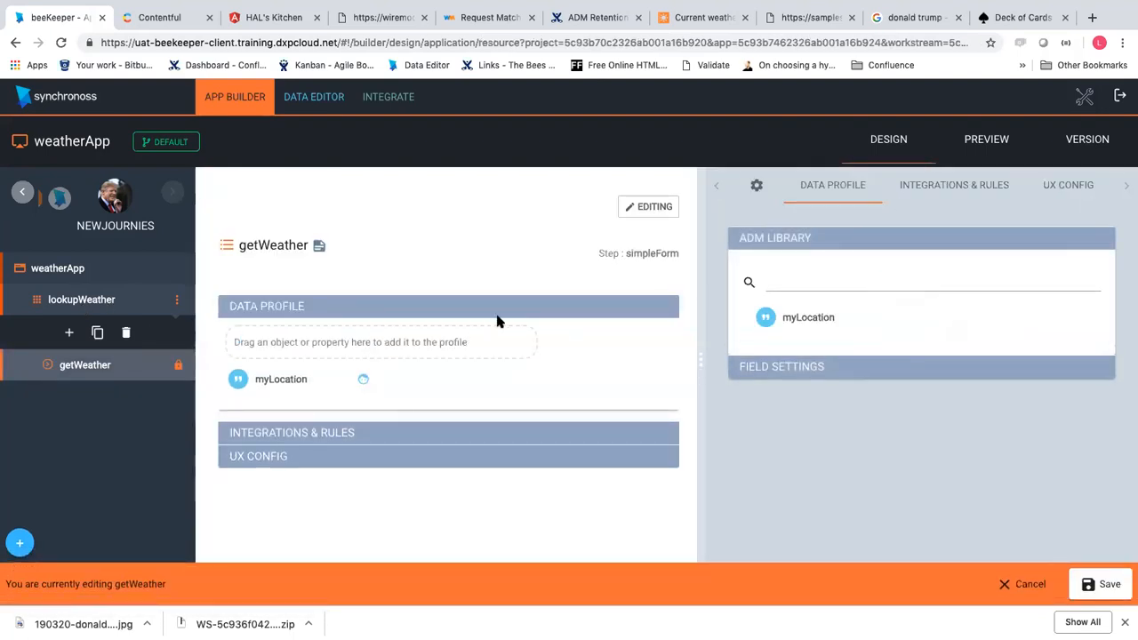
pyautogui.click(948, 187)
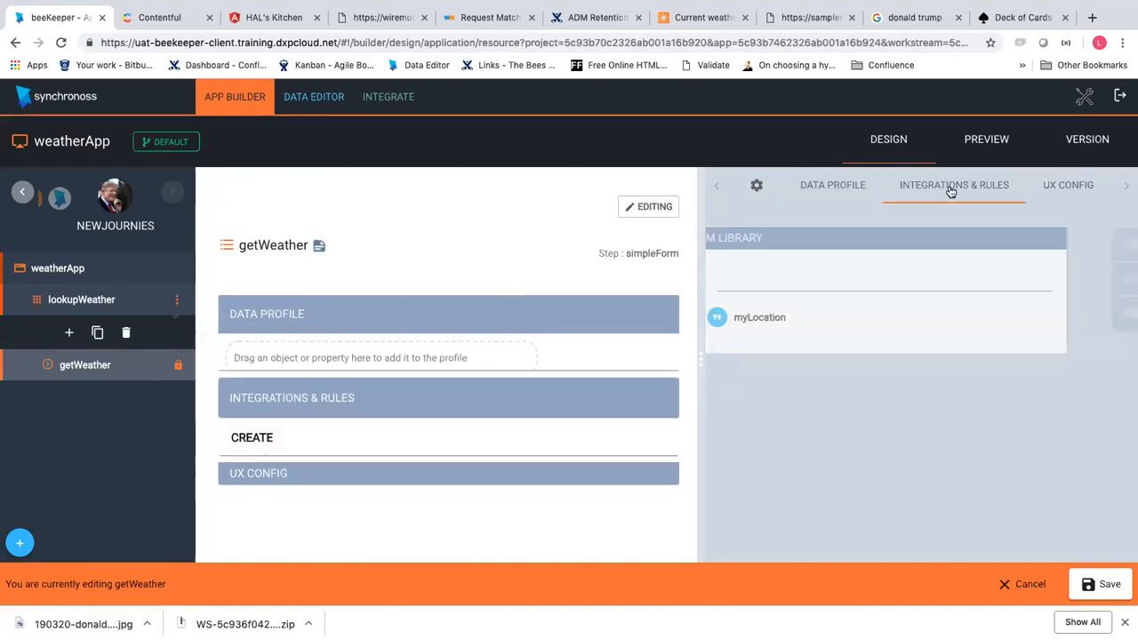
pyautogui.click(844, 290)
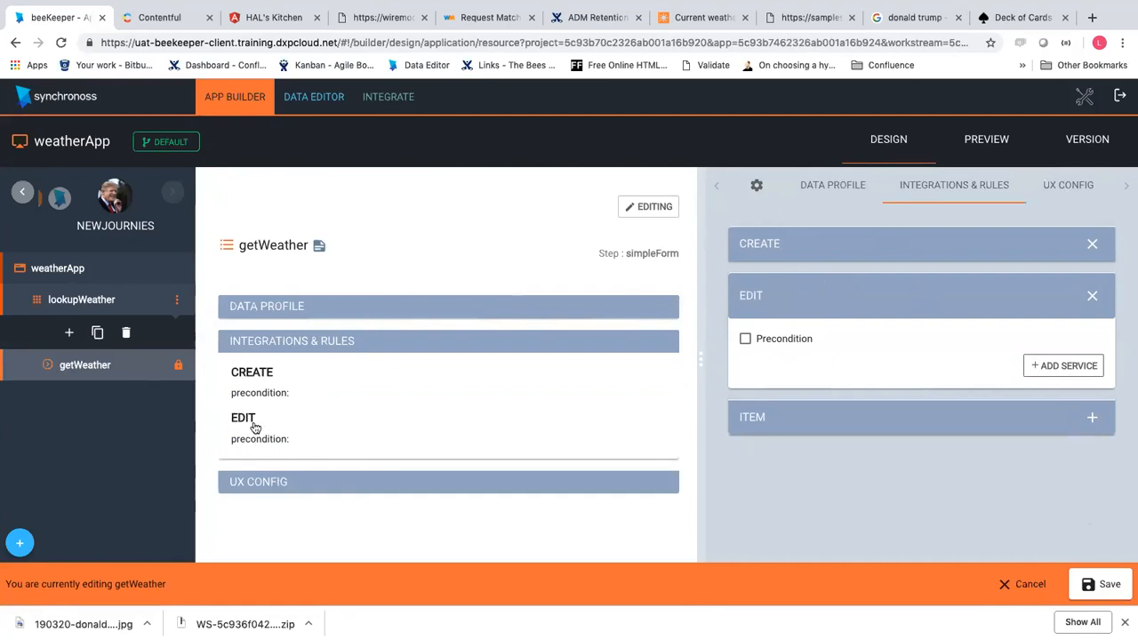
pyautogui.click(1103, 583)
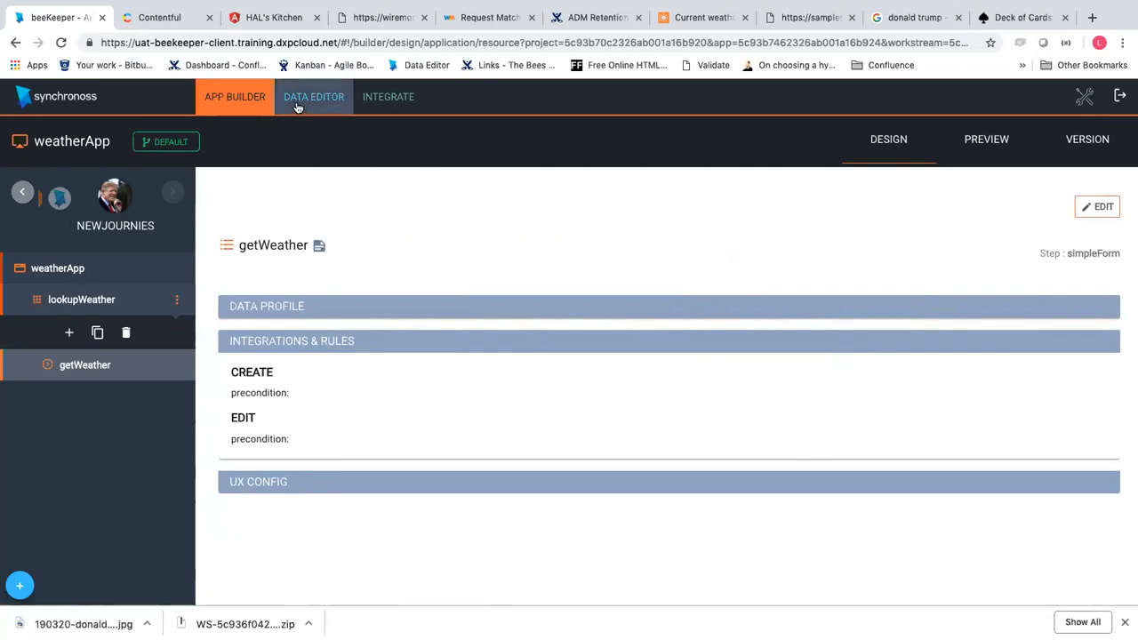
# Switch to Preview and back to Design, then start editing getWeather again
pyautogui.click(986, 151)
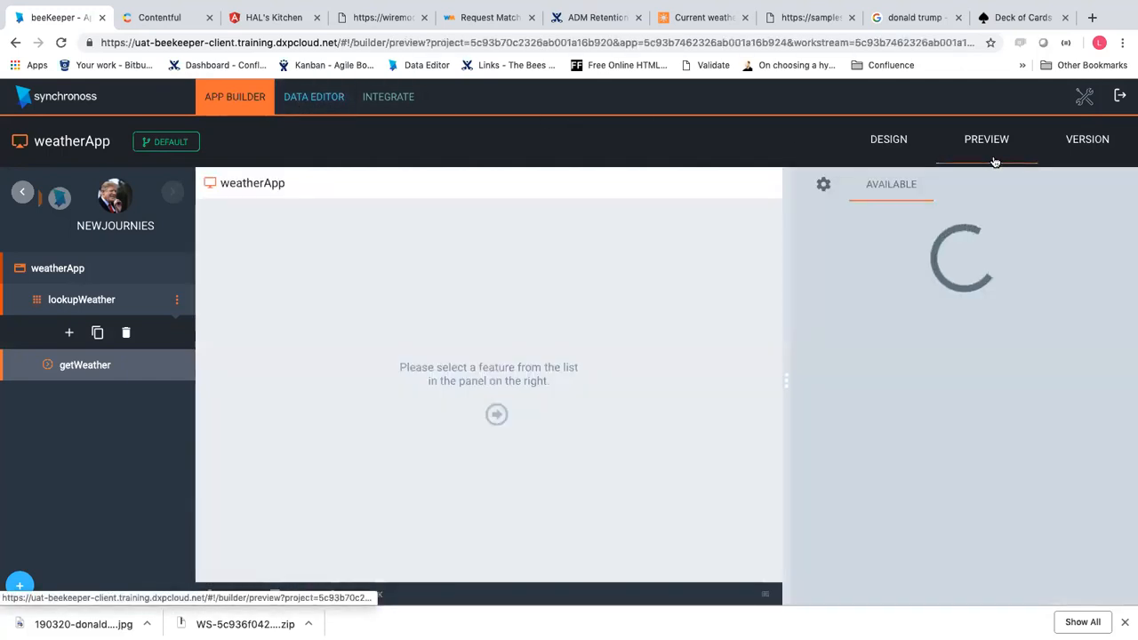
pyautogui.click(886, 145)
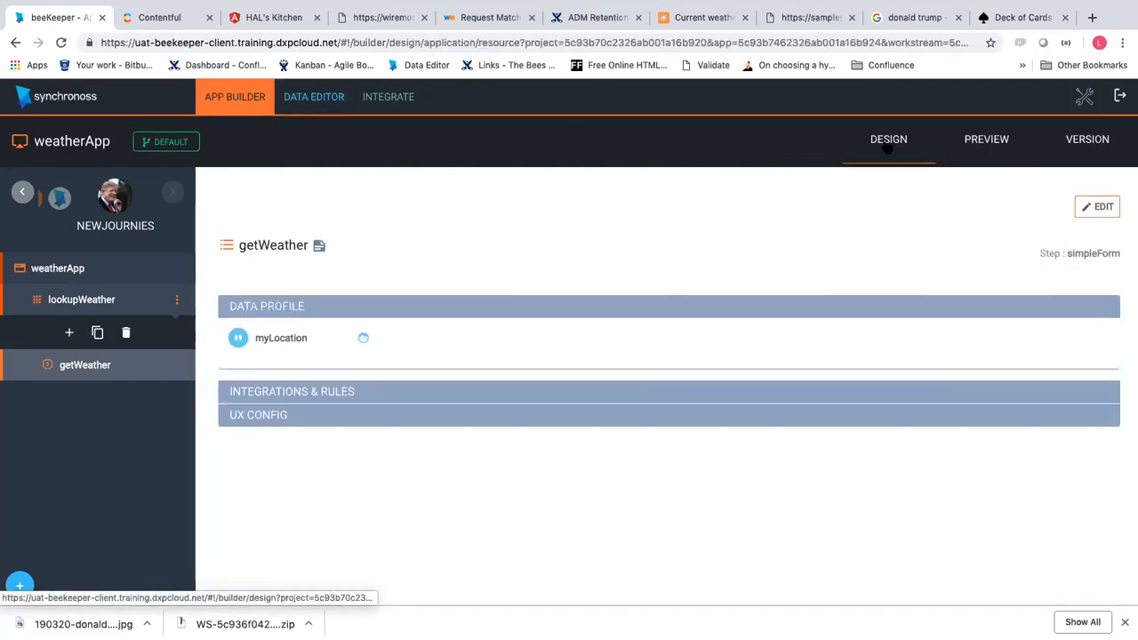
pyautogui.click(1099, 212)
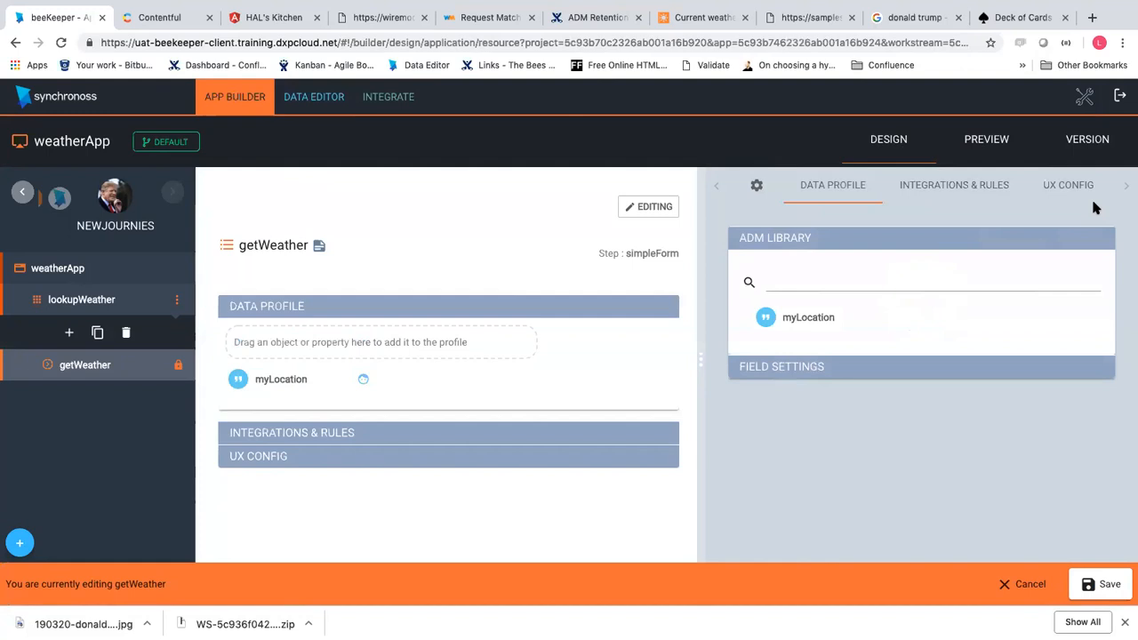
# Delete getWeather's EDIT rule with confirmation, re-add a fresh EDIT rule, and save the step
pyautogui.click(958, 186)
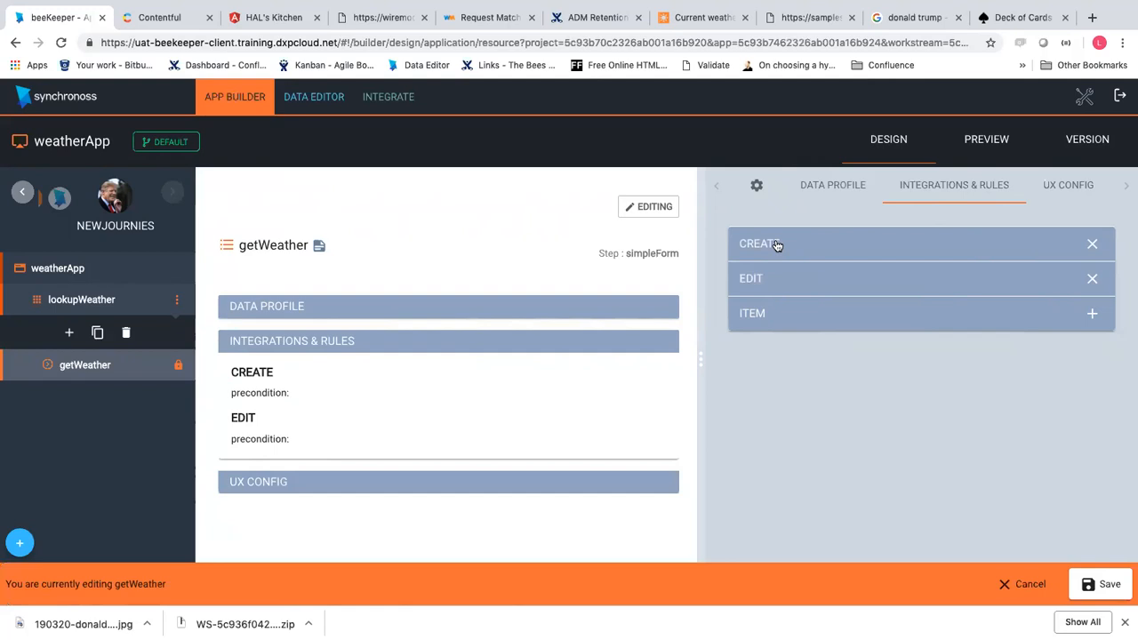
pyautogui.click(1090, 280)
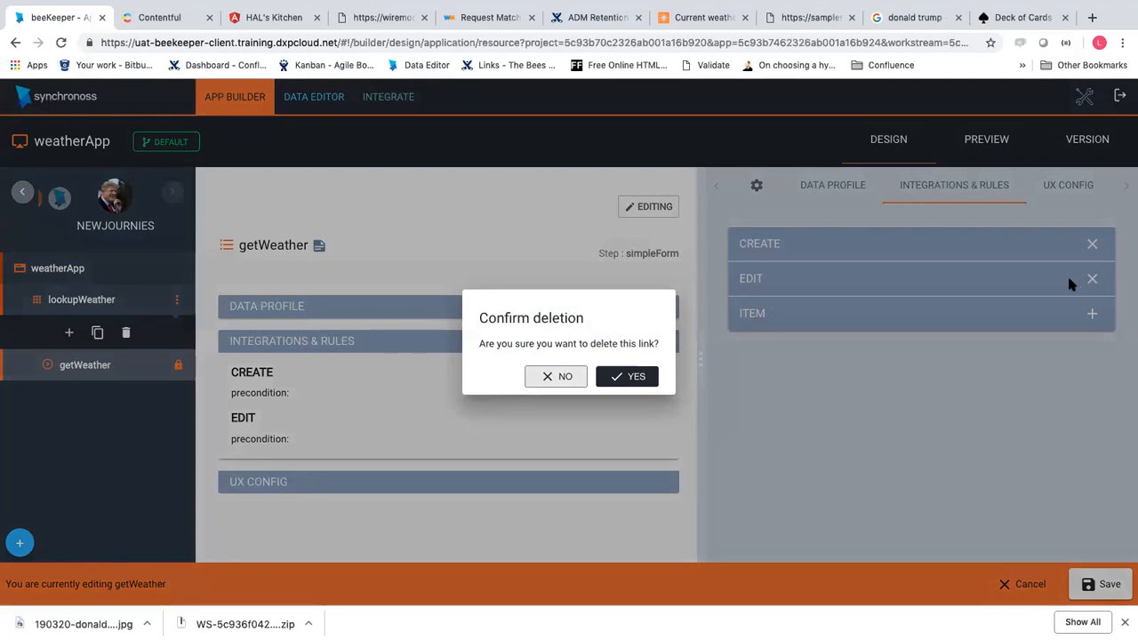
pyautogui.click(625, 375)
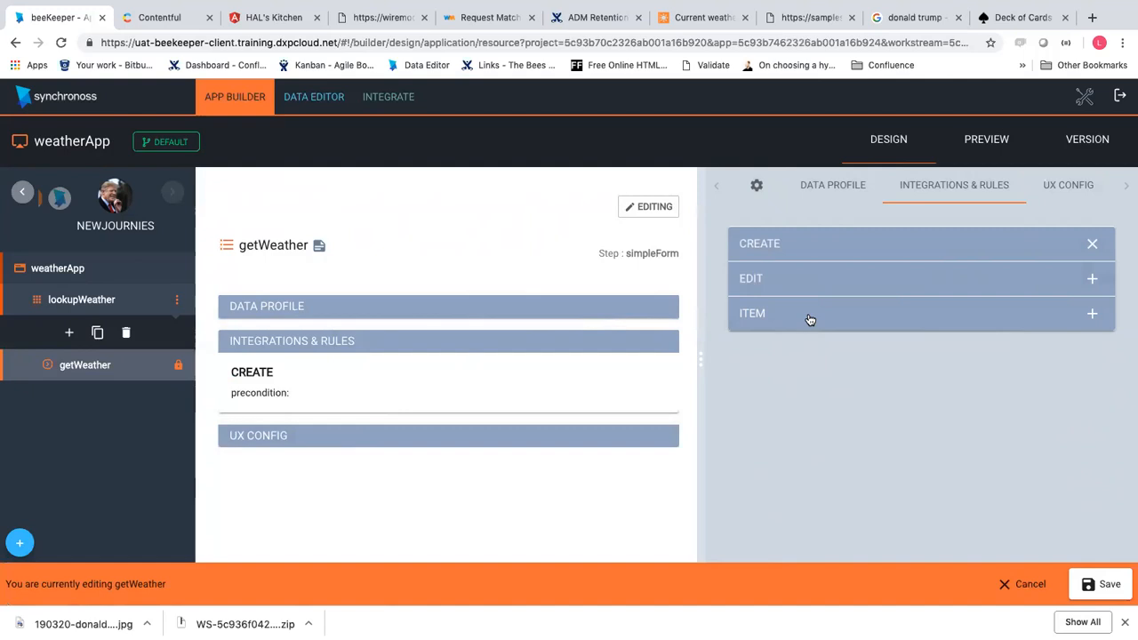
pyautogui.click(882, 285)
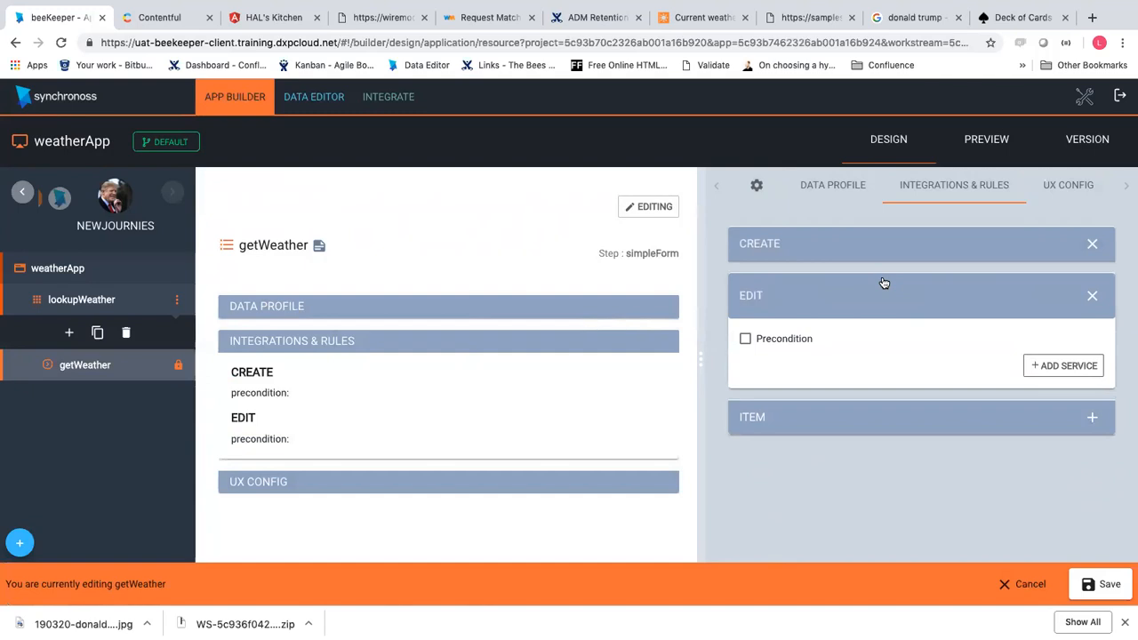
pyautogui.click(1102, 586)
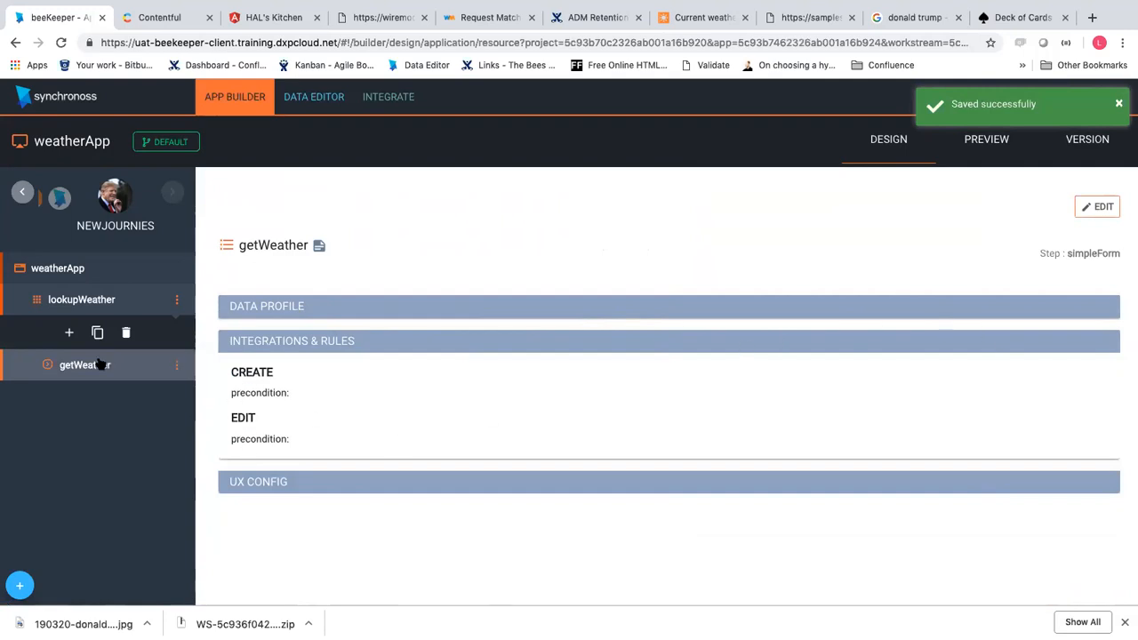
# With the State panel open in Preview, submit lookupWeather > getWeather using London as the location
pyautogui.click(971, 153)
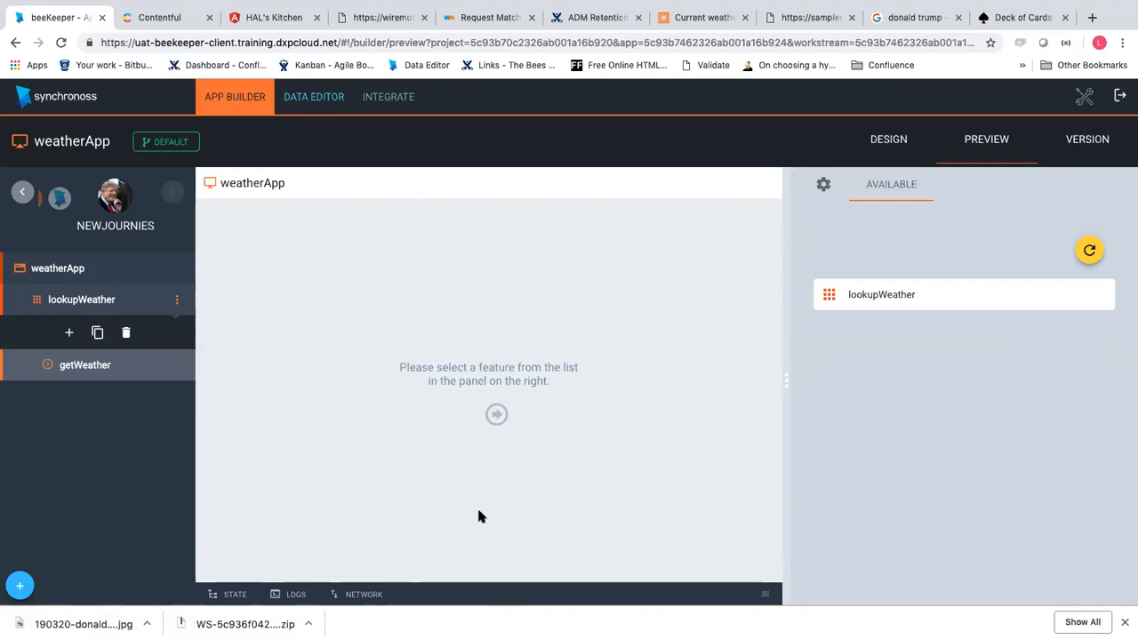
pyautogui.click(235, 594)
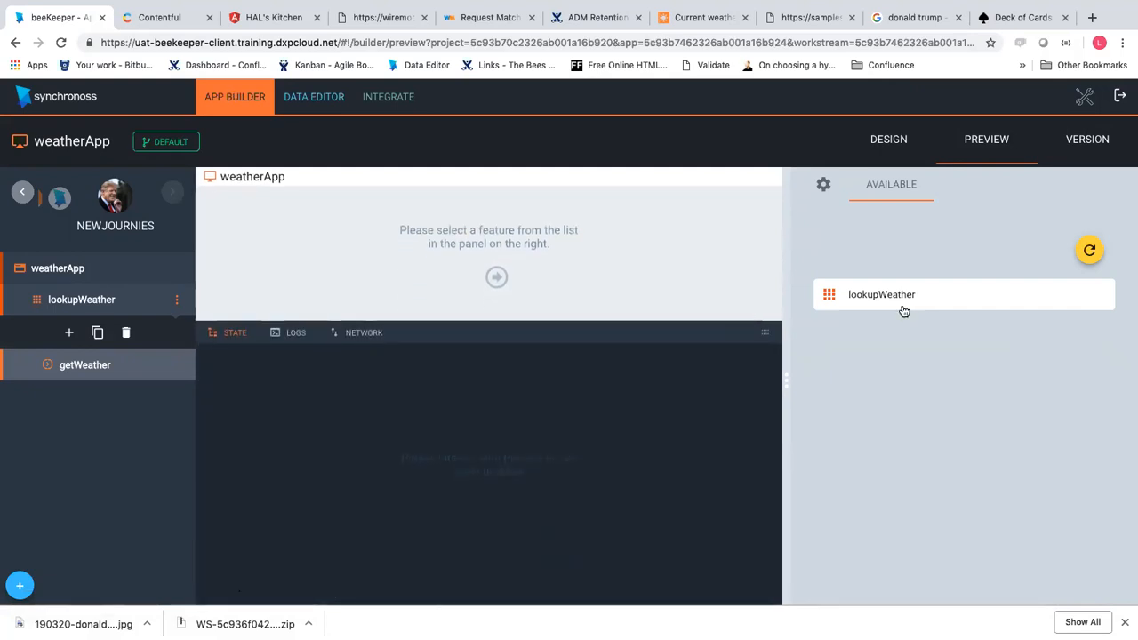
pyautogui.click(878, 297)
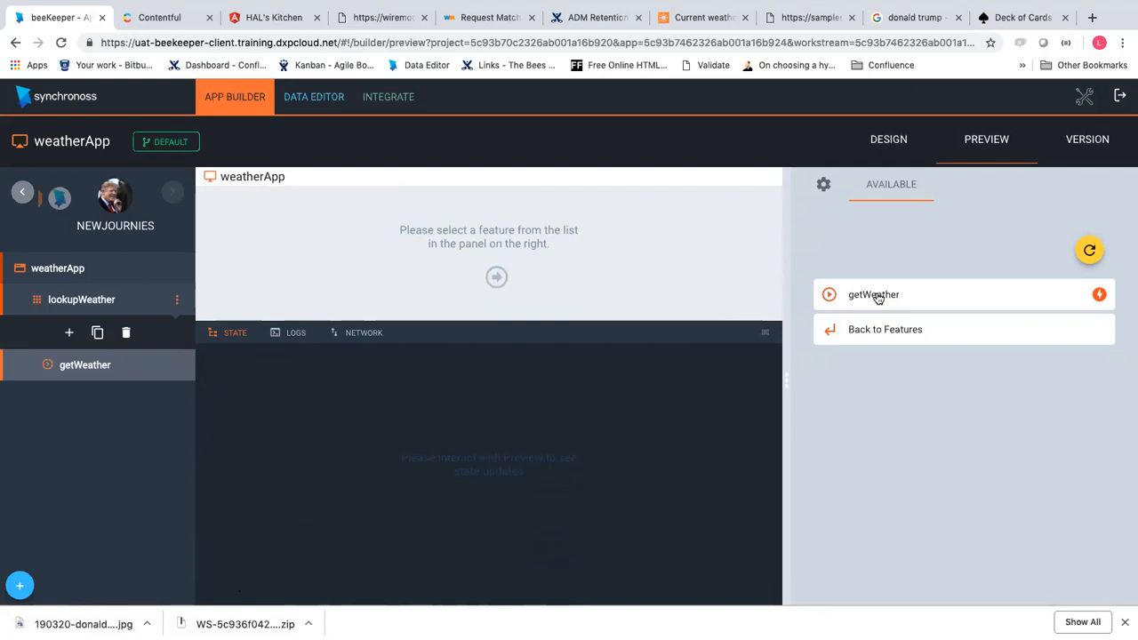
pyautogui.click(873, 299)
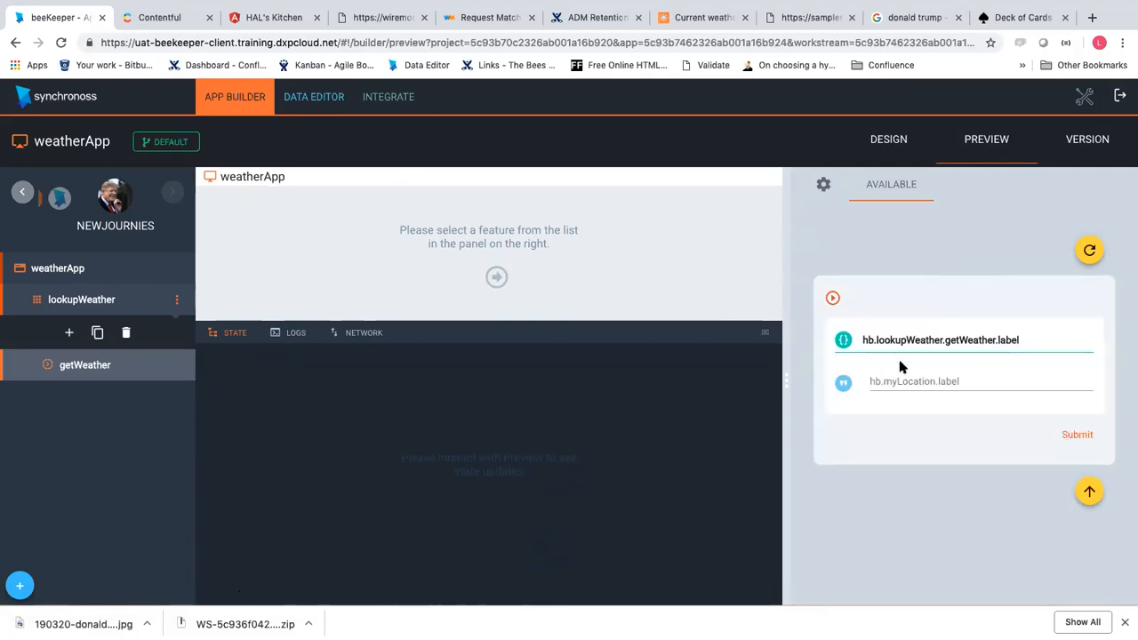
pyautogui.click(889, 381)
pyautogui.click(903, 406)
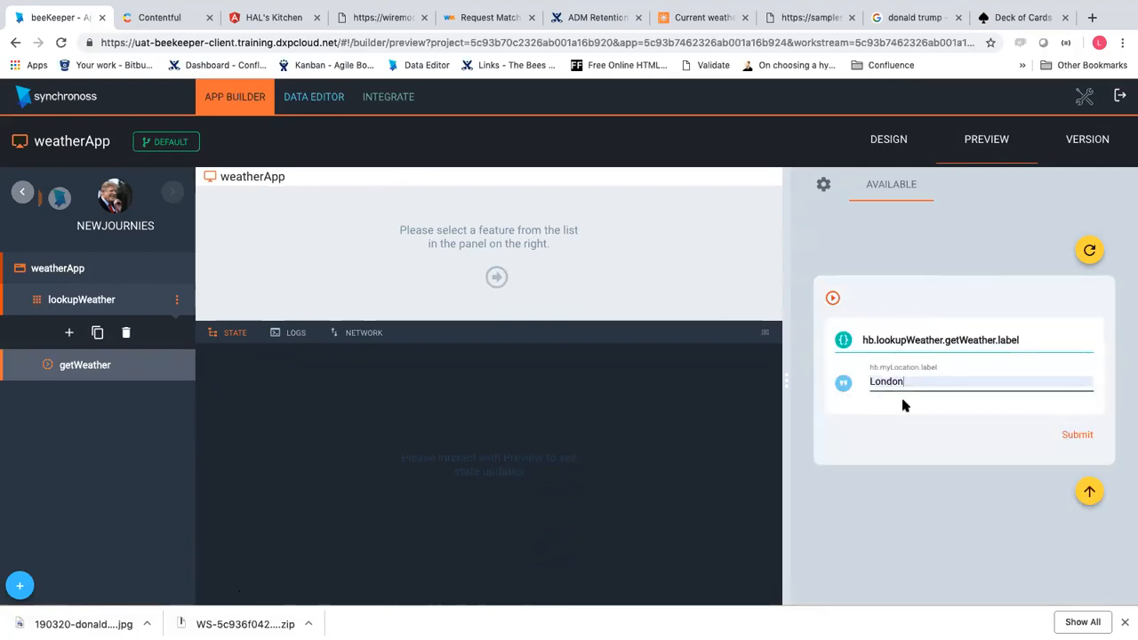
pyautogui.click(1065, 432)
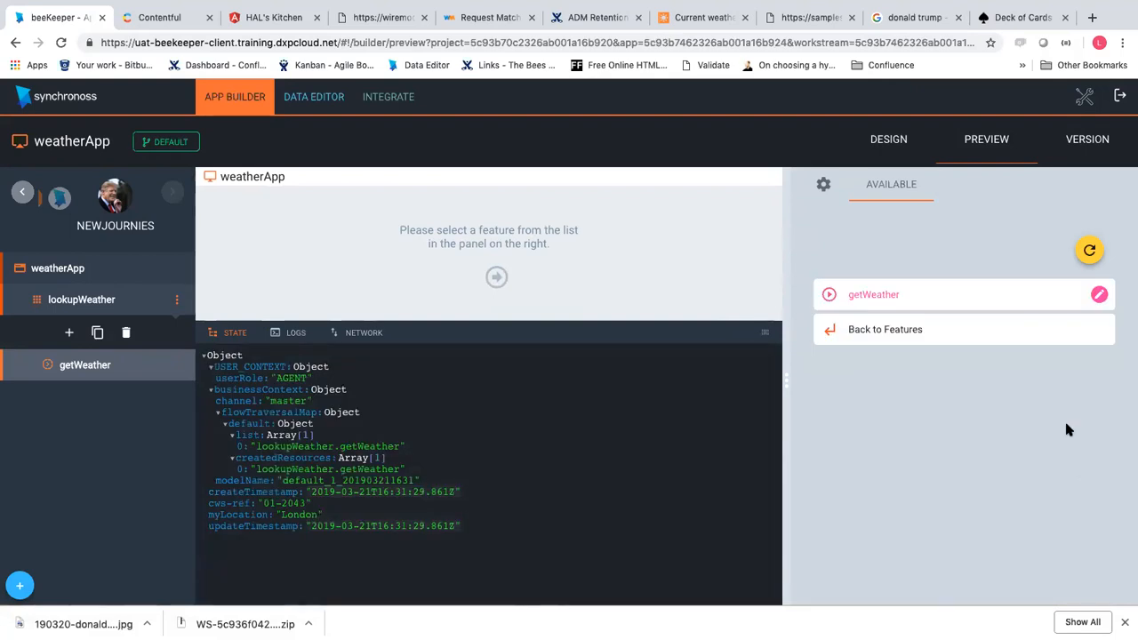
# Resubmit the getWeather form with the location changed from London to Sofia
pyautogui.click(985, 294)
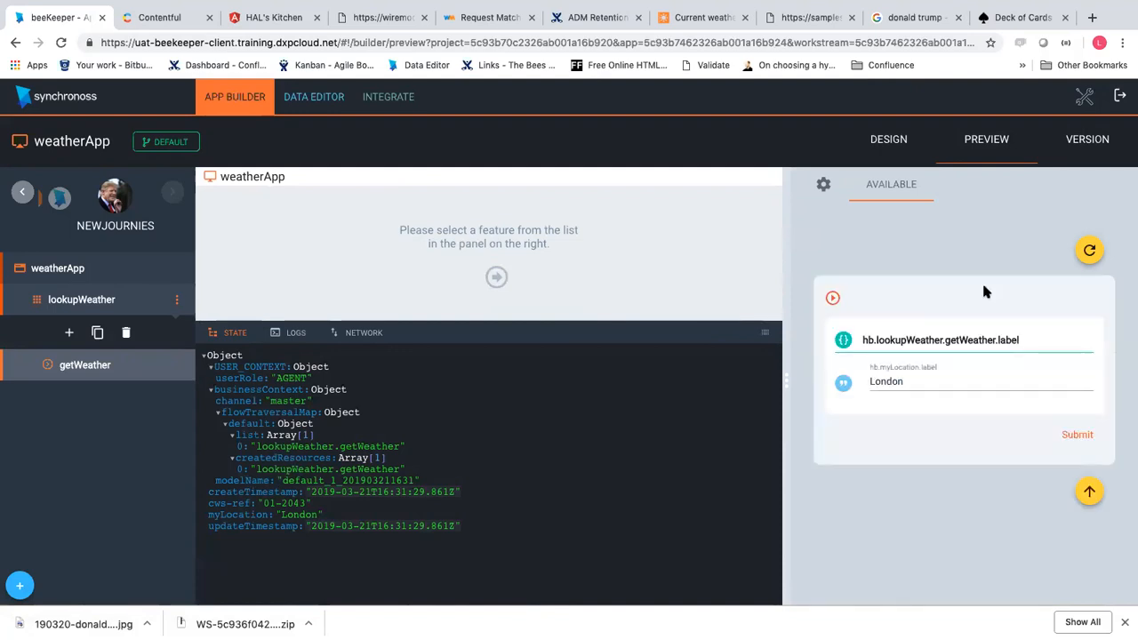
pyautogui.click(915, 380)
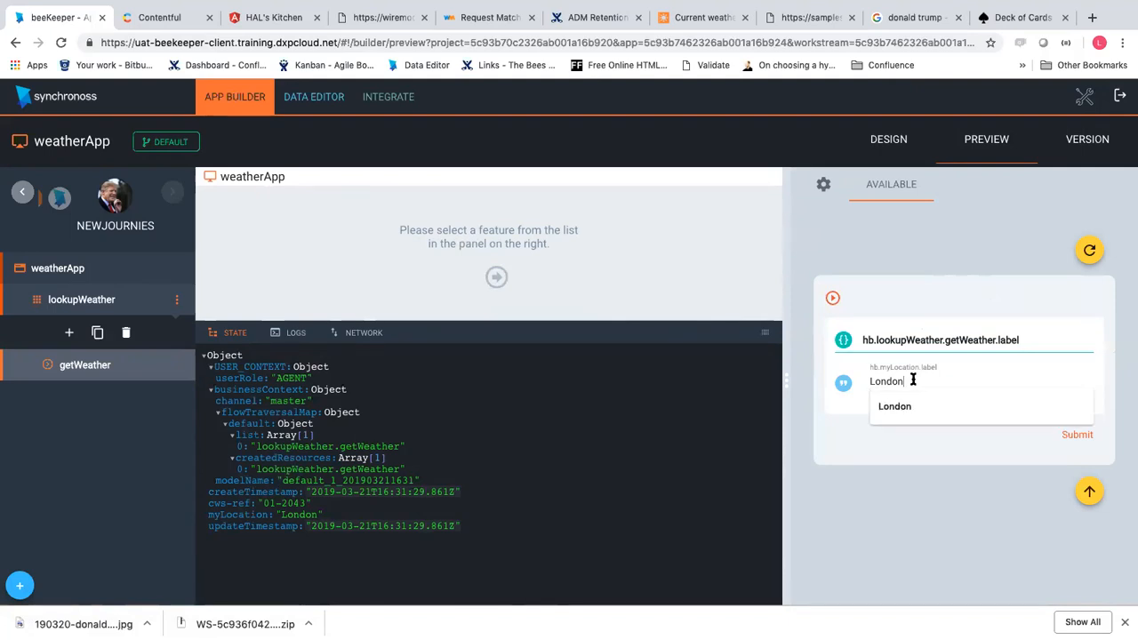
pyautogui.write('Sofia')
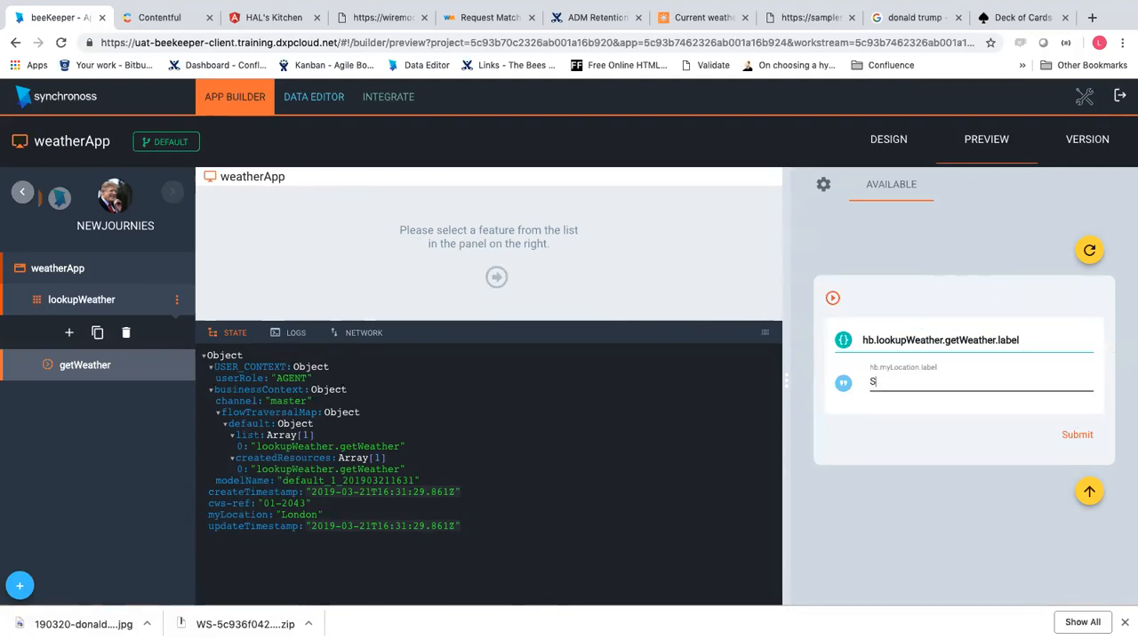
pyautogui.click(1077, 436)
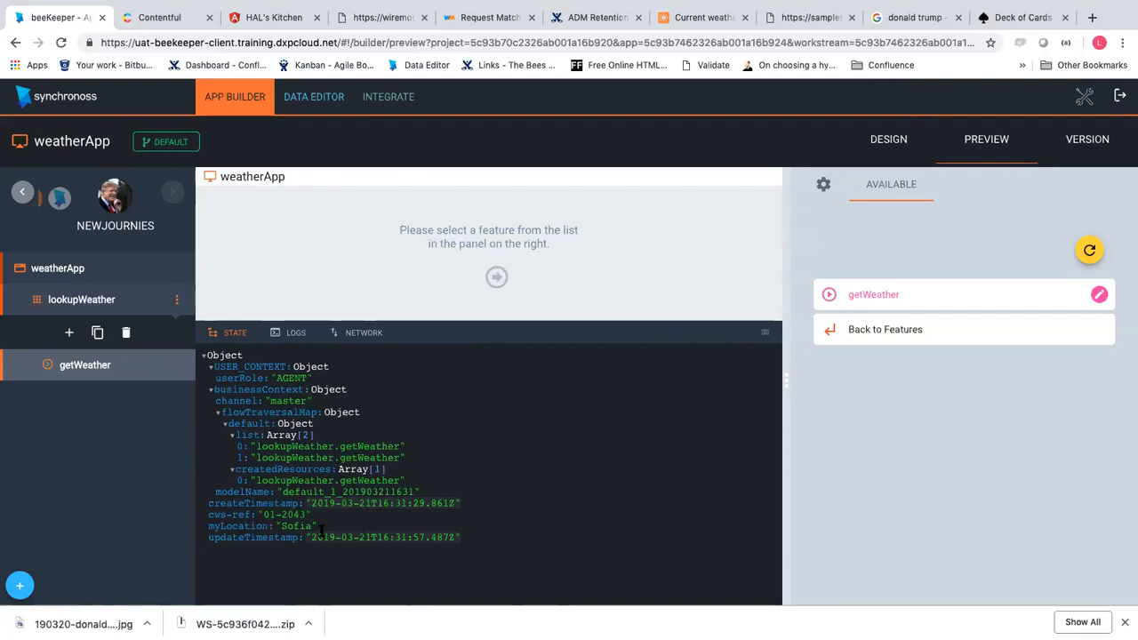
# Clear an accidental text selection and resubmit the getWeather form unchanged
pyautogui.moveTo(321, 532); pyautogui.dragTo(322, 5)
pyautogui.click(440, 471)
pyautogui.click(933, 294)
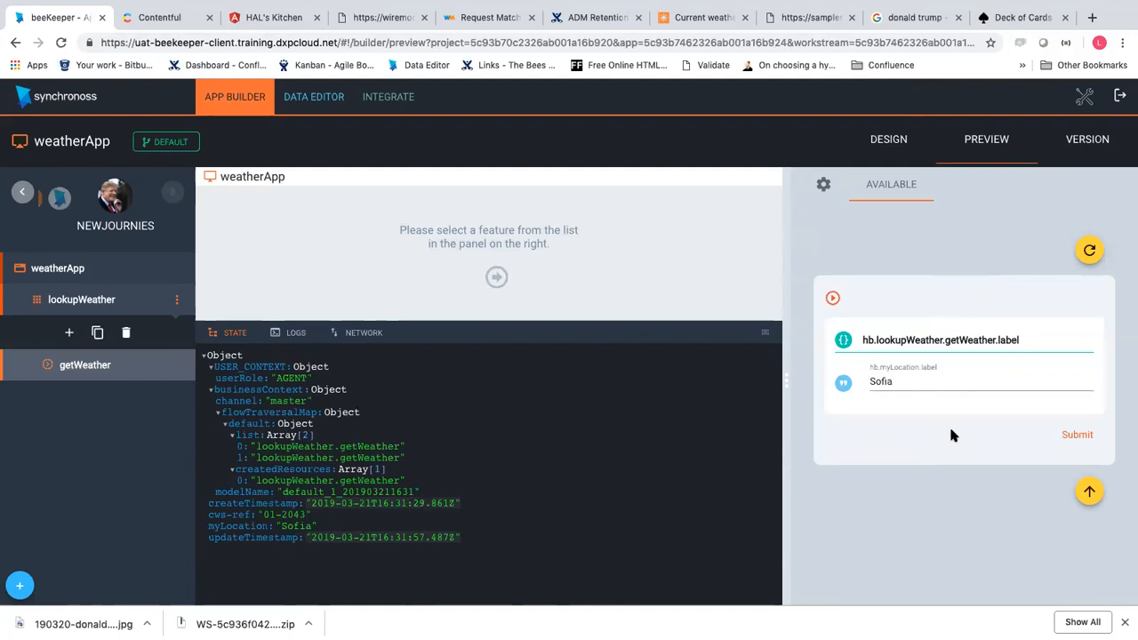
pyautogui.click(1077, 434)
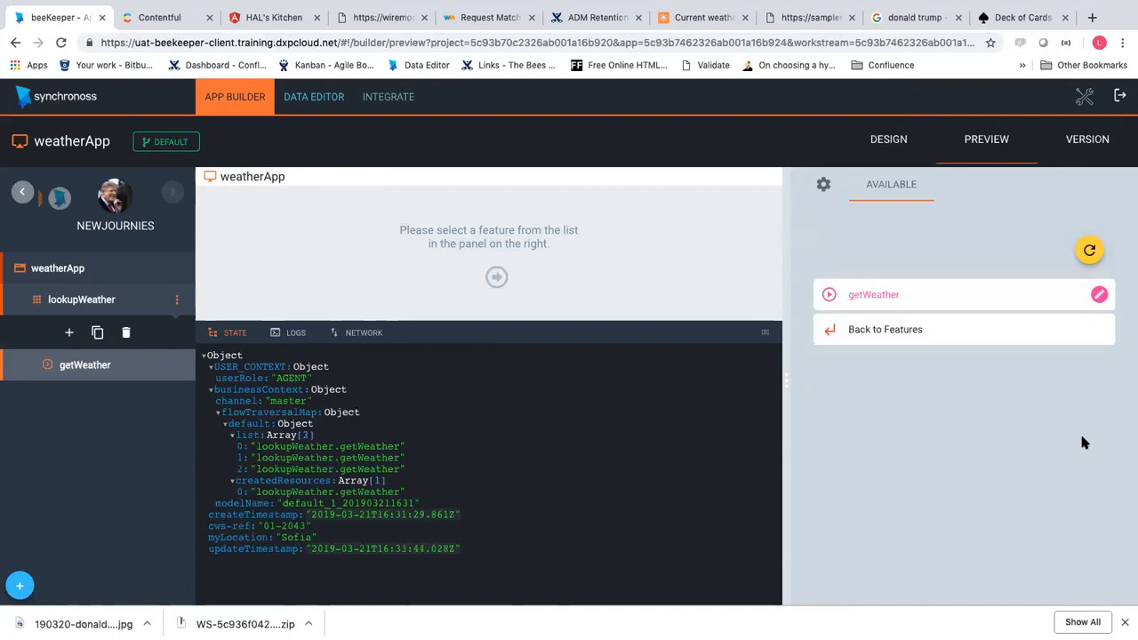
# Submit getWeather with myLocation replaced by Tokyo, then open the getWeather step for design editing
pyautogui.click(980, 307)
pyautogui.click(942, 381)
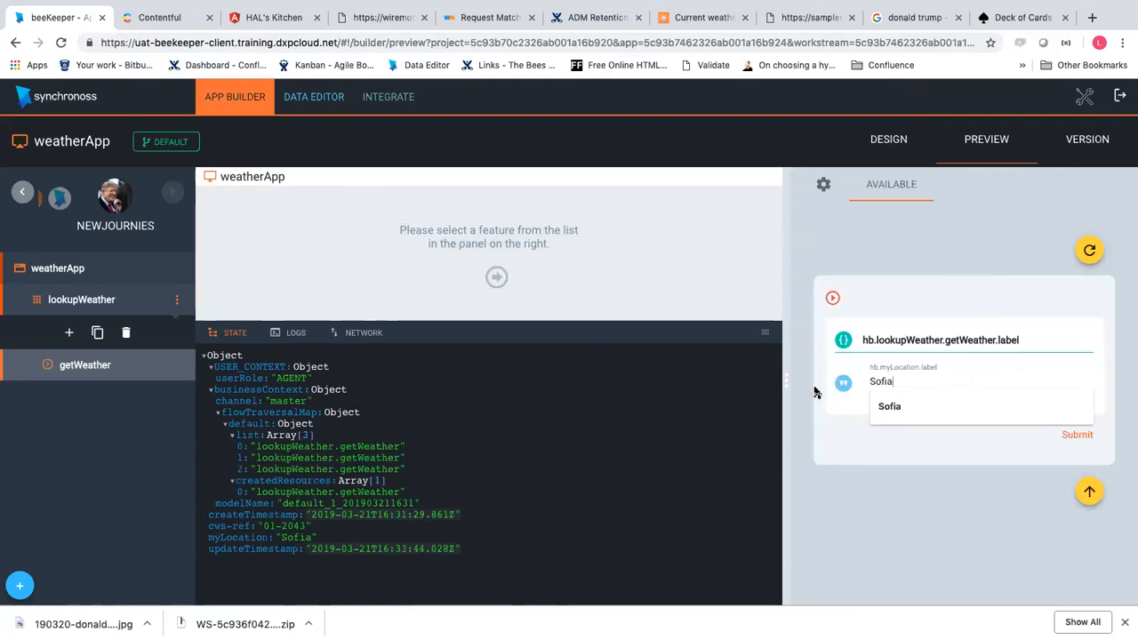
pyautogui.hotkey('ctrl', 'a')
pyautogui.write('Tokyo')
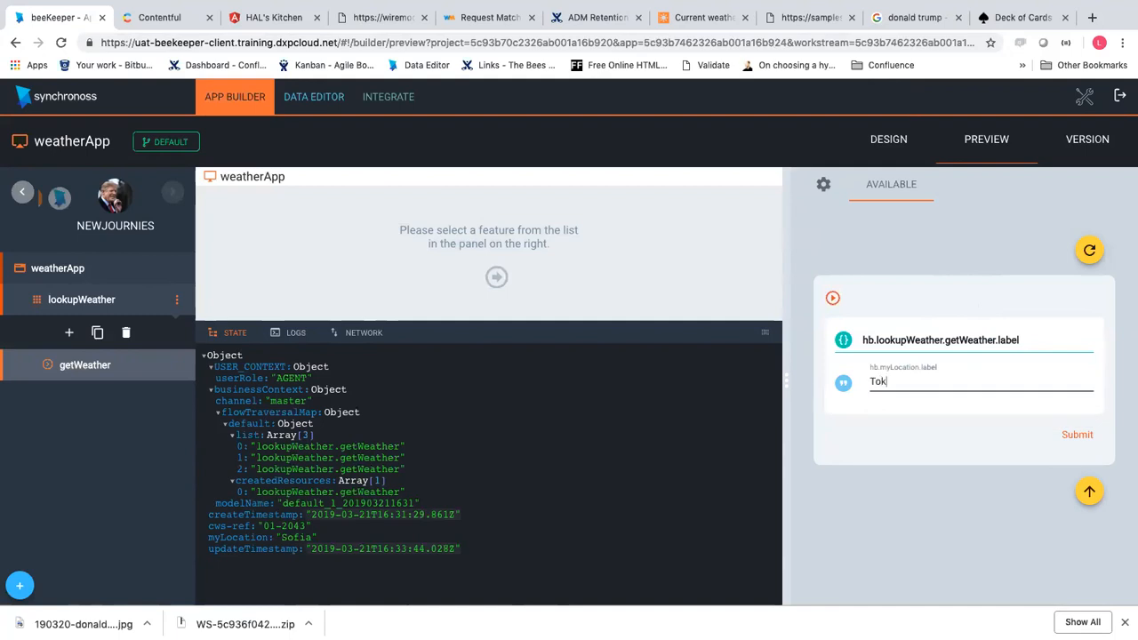
pyautogui.click(1086, 433)
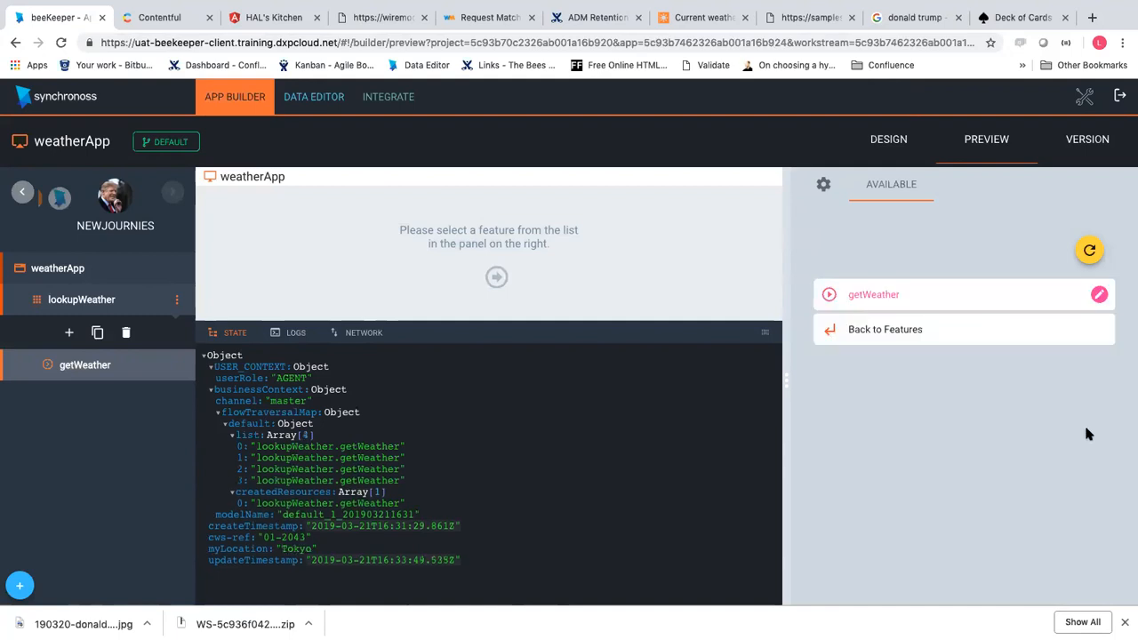
pyautogui.click(987, 294)
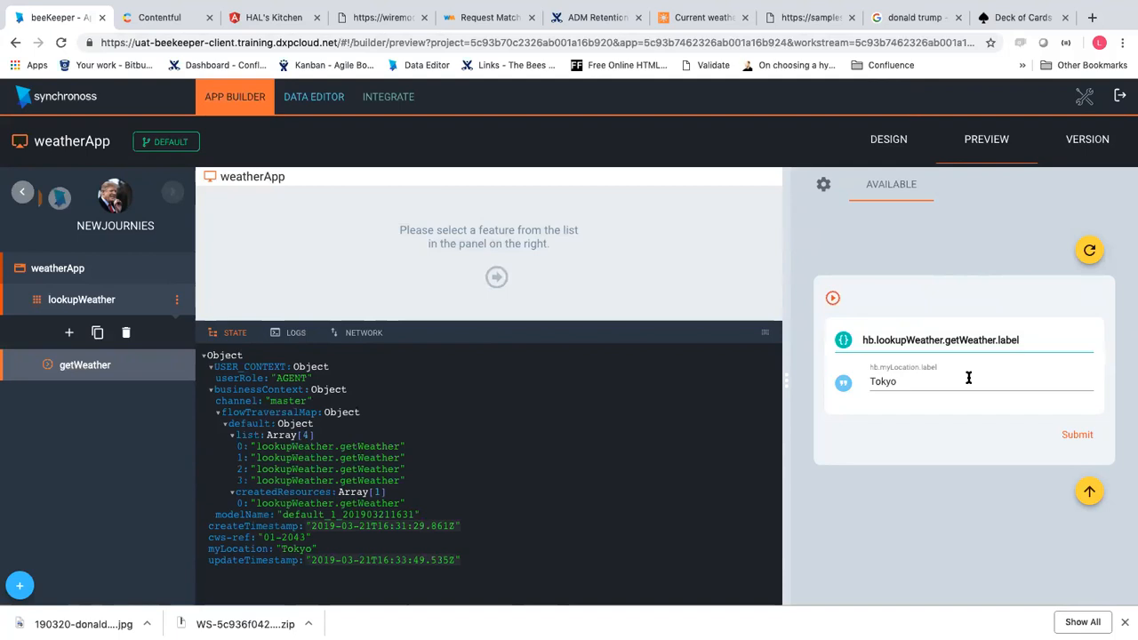
pyautogui.click(125, 367)
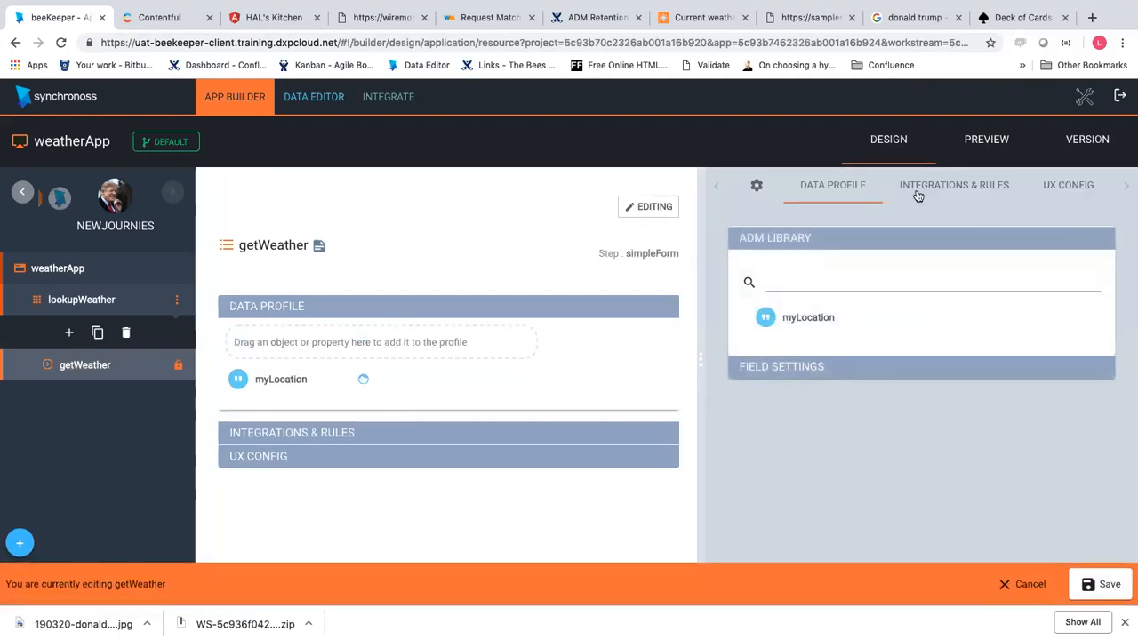
# In Integrations & Rules, expand the EDIT rule, tick Precondition and start a New Expression
pyautogui.click(906, 191)
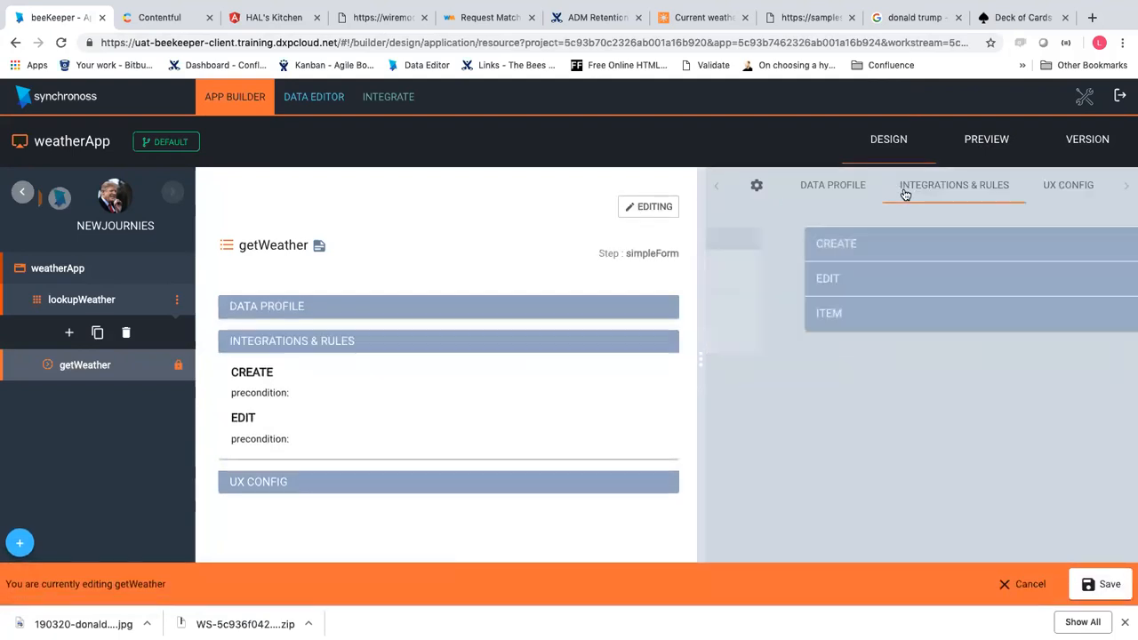
pyautogui.click(872, 243)
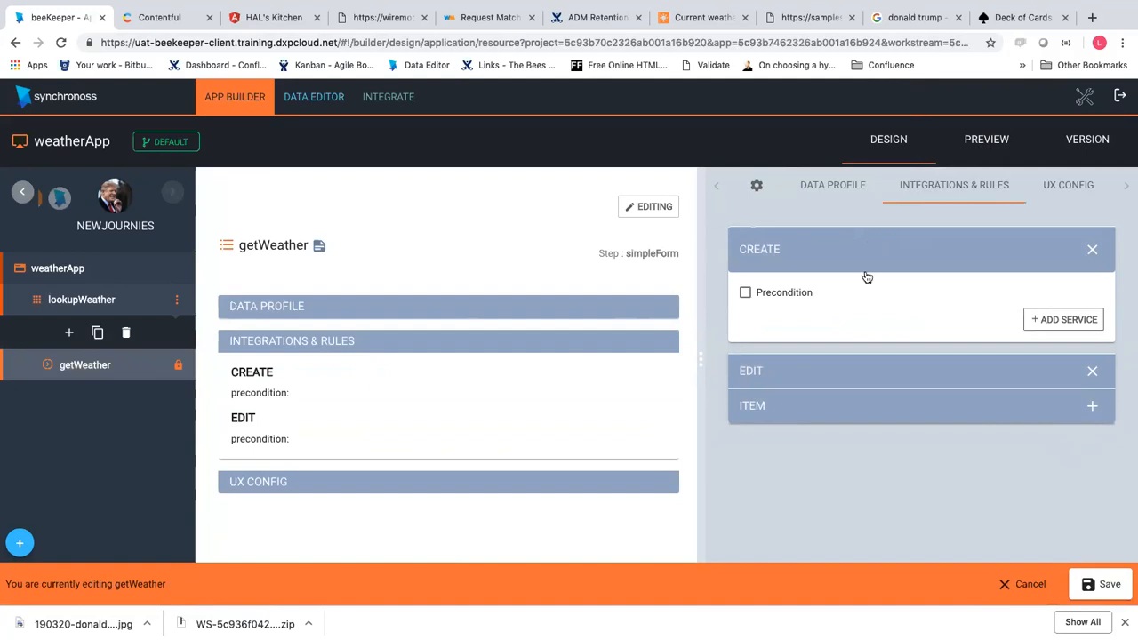
pyautogui.click(838, 366)
pyautogui.click(828, 255)
pyautogui.click(835, 387)
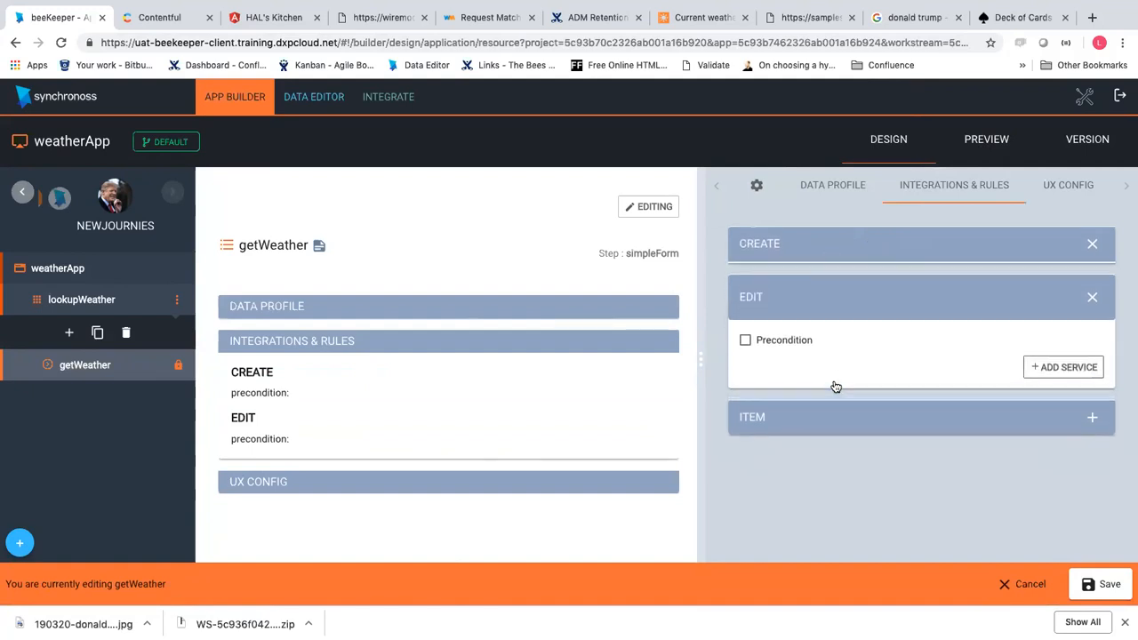
pyautogui.click(756, 251)
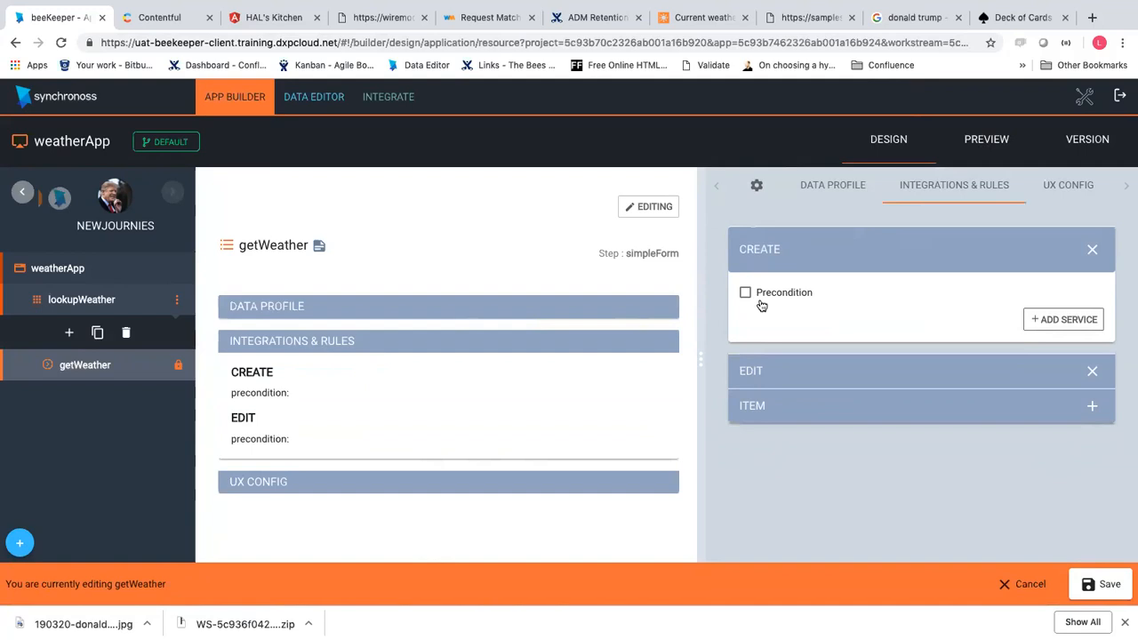
pyautogui.click(754, 382)
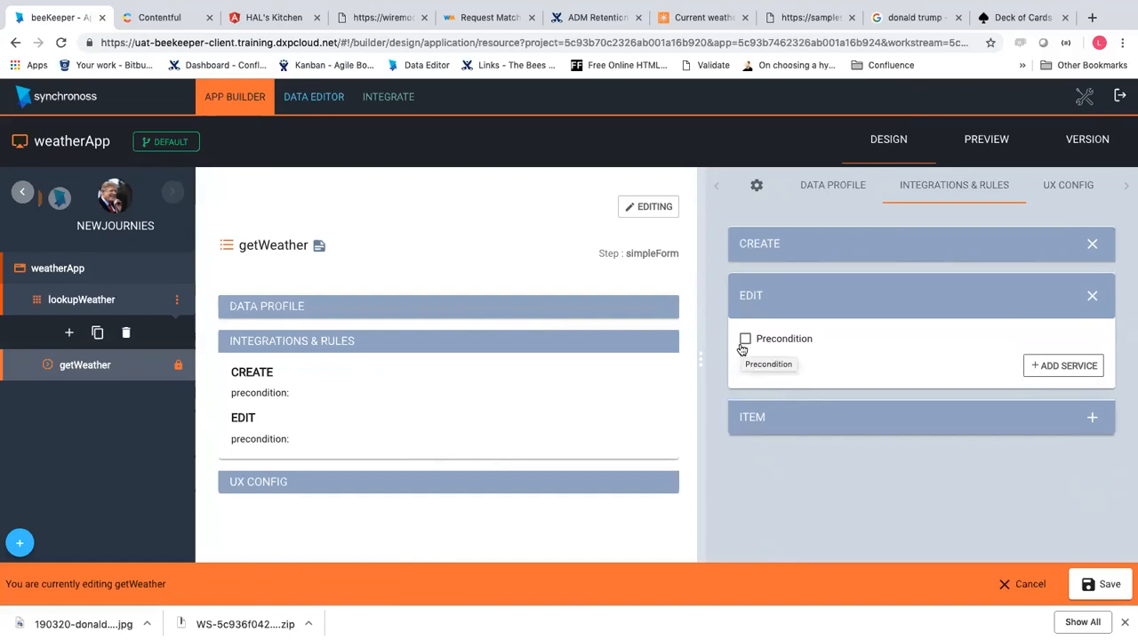
pyautogui.click(743, 343)
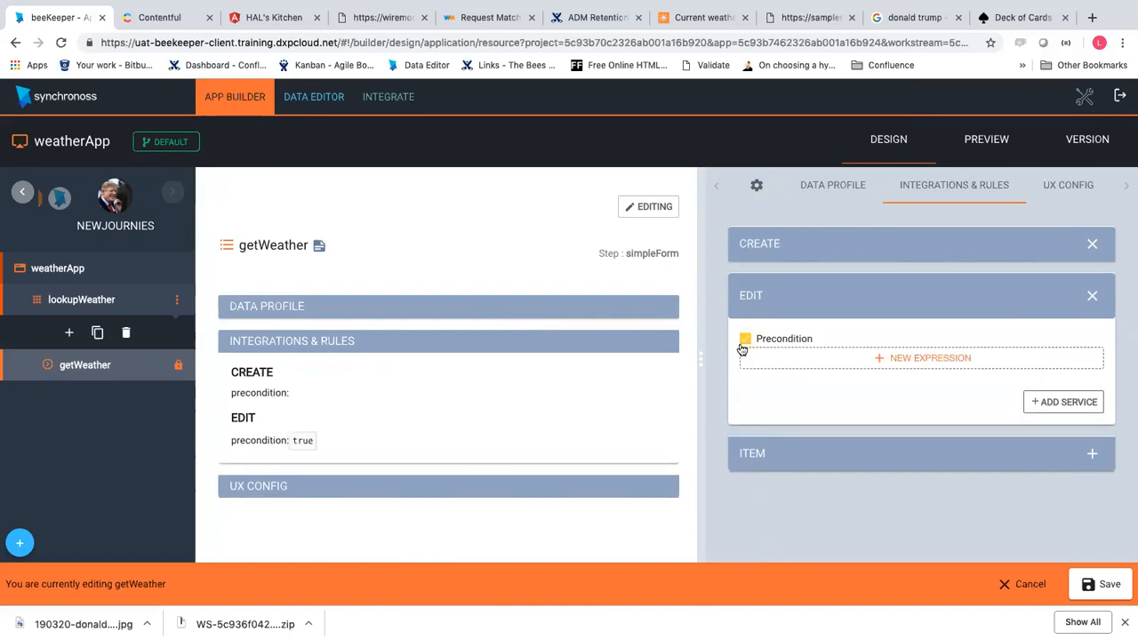
pyautogui.click(871, 358)
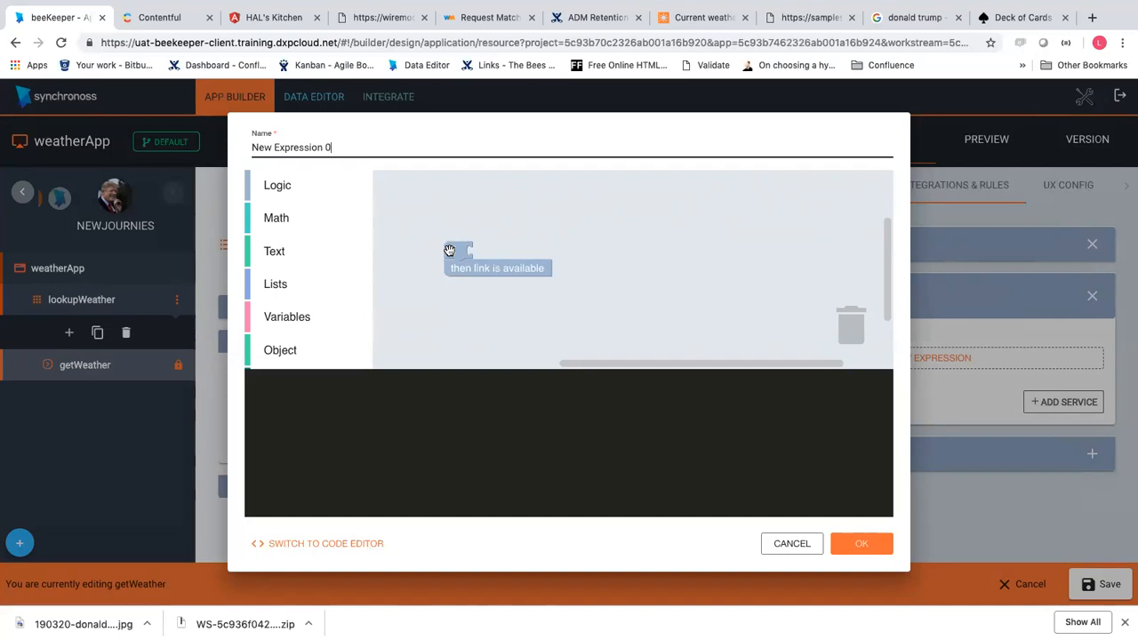
pyautogui.click(273, 219)
pyautogui.moveTo(404, 186); pyautogui.dragTo(608, 231)
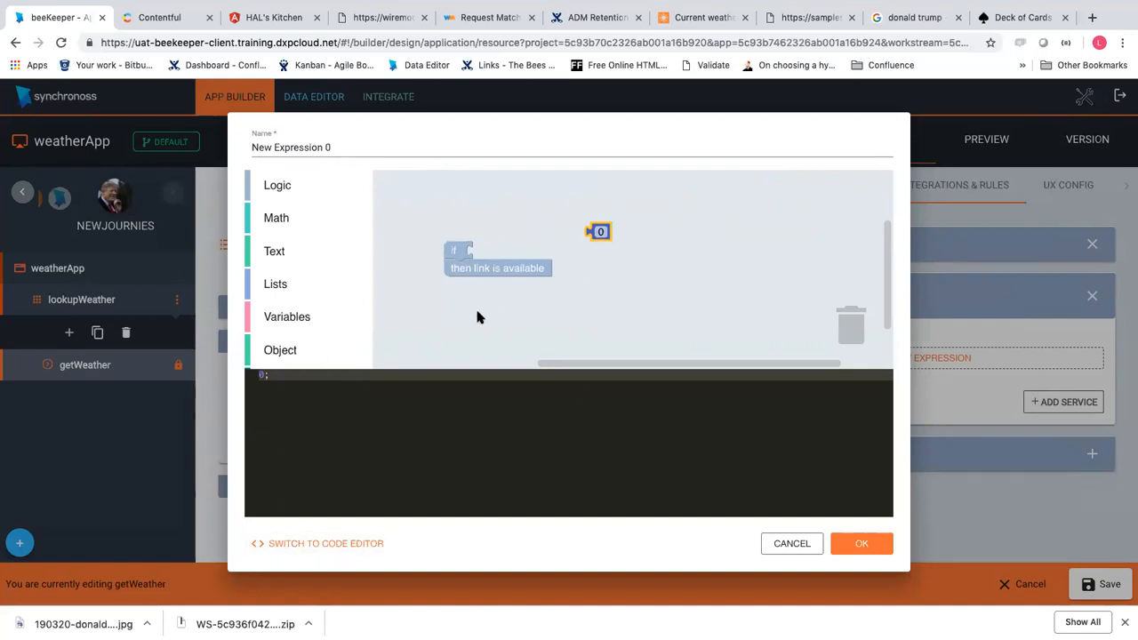
pyautogui.click(326, 544)
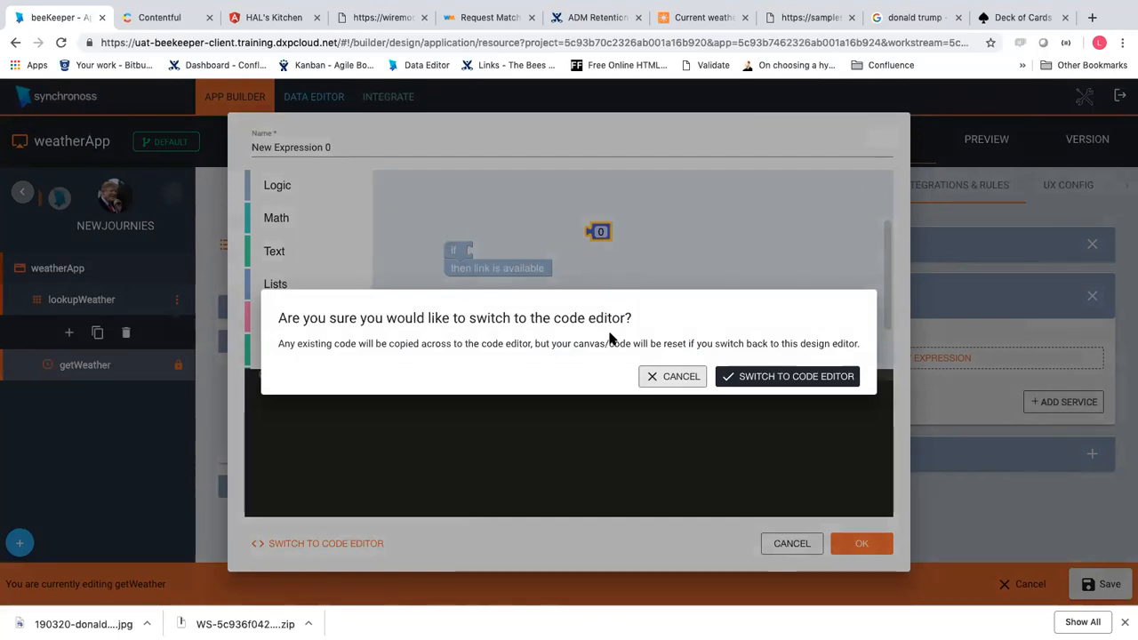
pyautogui.click(658, 374)
pyautogui.moveTo(601, 230); pyautogui.dragTo(859, 341)
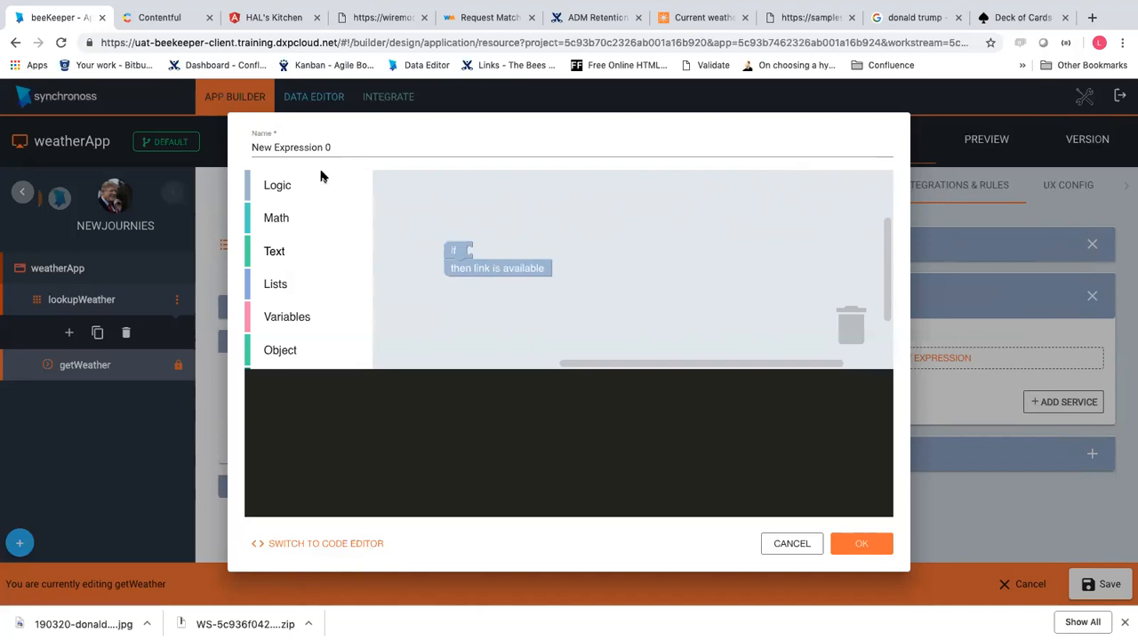
# Add an equals comparison block and an empty text block to the expression canvas
pyautogui.click(271, 188)
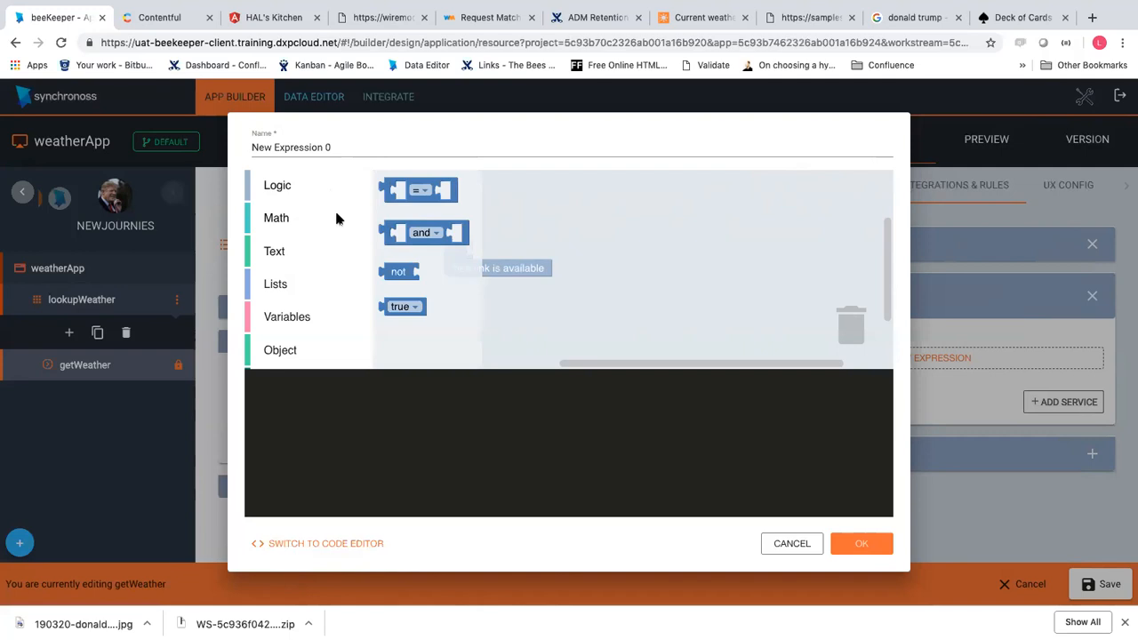
pyautogui.scroll(-1, 327, 296)
pyautogui.scroll(1, 327, 296)
pyautogui.click(398, 199)
pyautogui.moveTo(397, 199); pyautogui.dragTo(593, 232)
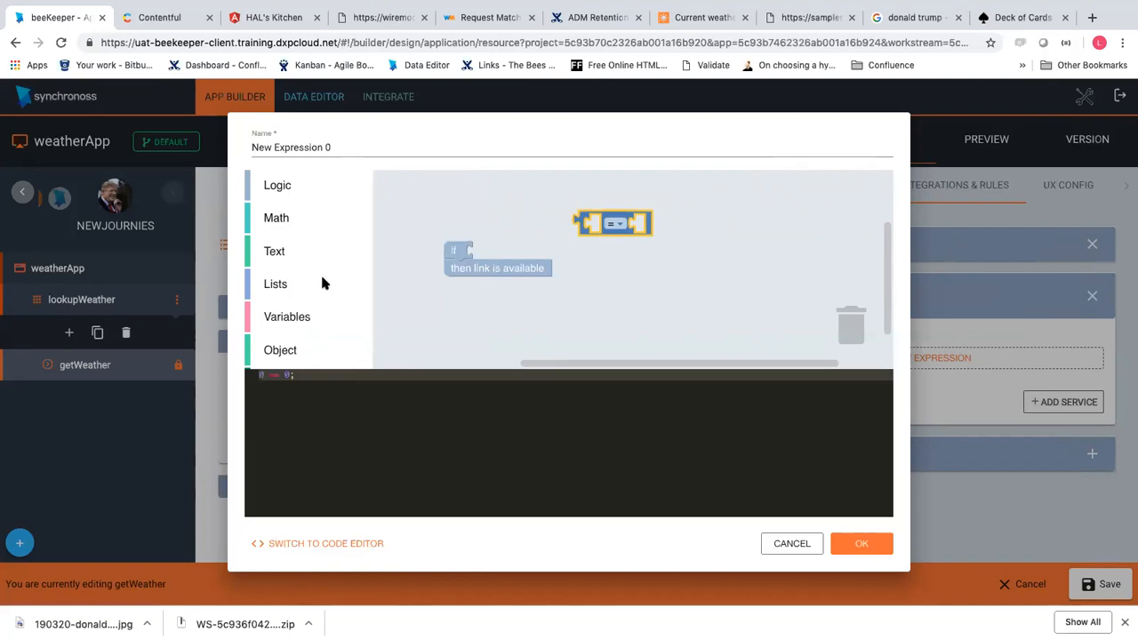
pyautogui.click(276, 253)
pyautogui.click(397, 187)
pyautogui.moveTo(397, 188); pyautogui.dragTo(533, 222)
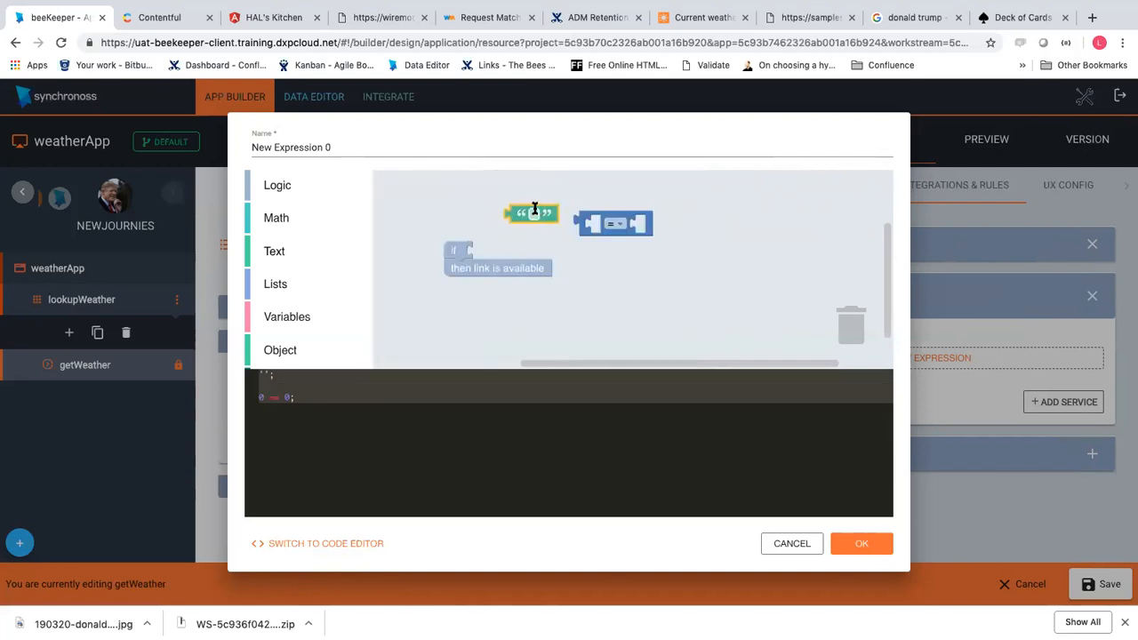
pyautogui.click(471, 206)
# Compose the condition myLocation ≠ 'Sofia' and place it in the if slot
pyautogui.click(293, 325)
pyautogui.moveTo(424, 190); pyautogui.dragTo(457, 211)
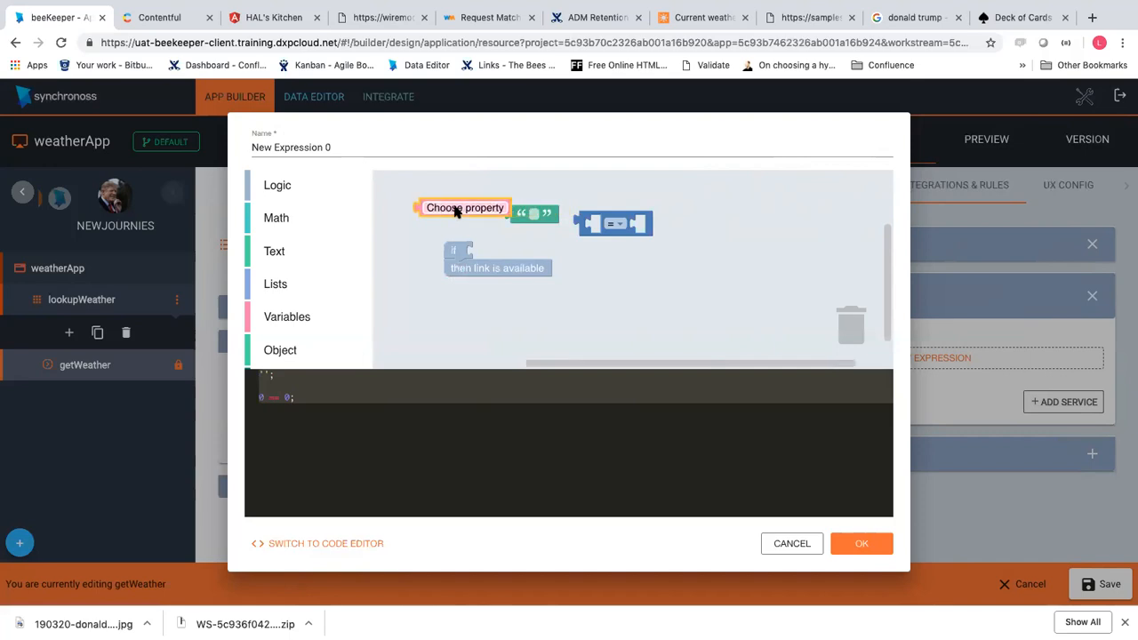
pyautogui.click(456, 210)
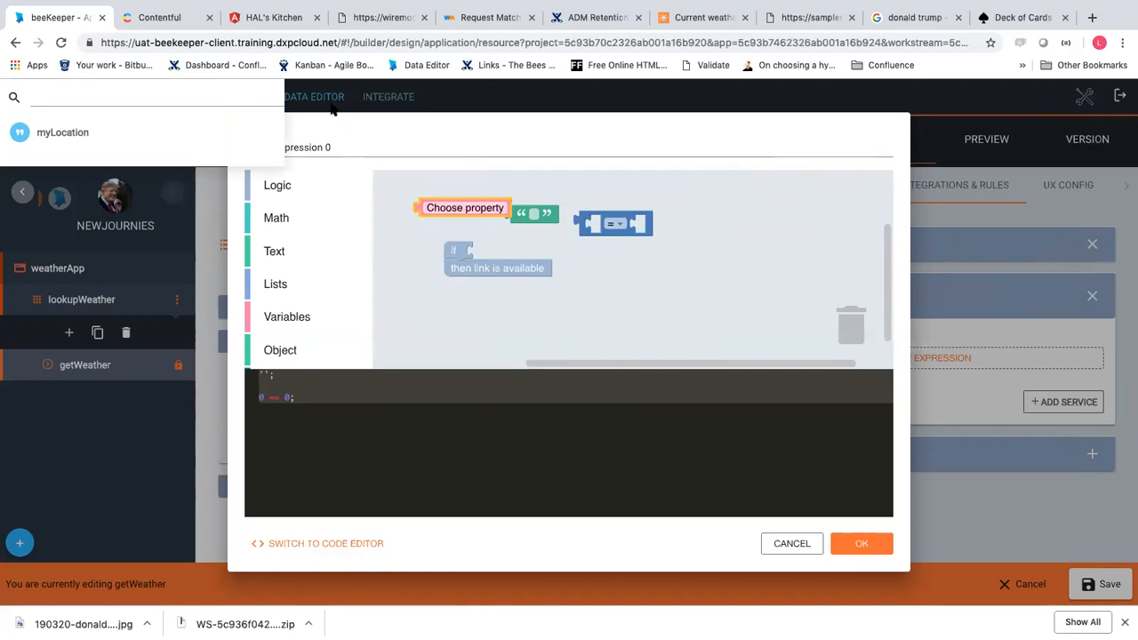
pyautogui.click(78, 136)
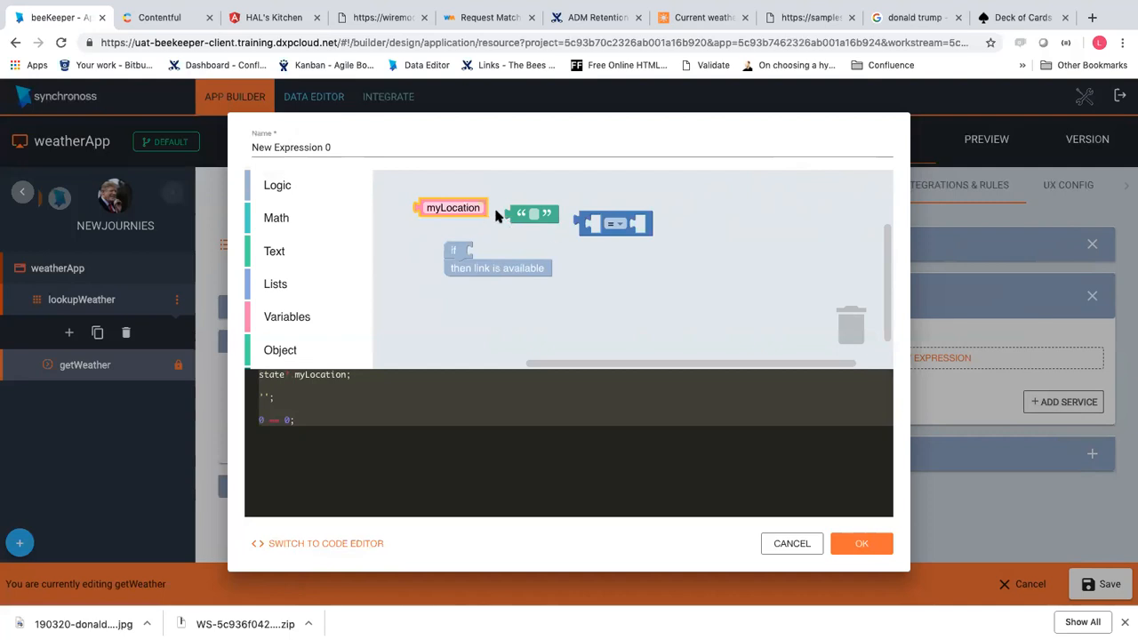
pyautogui.moveTo(450, 210); pyautogui.dragTo(625, 229)
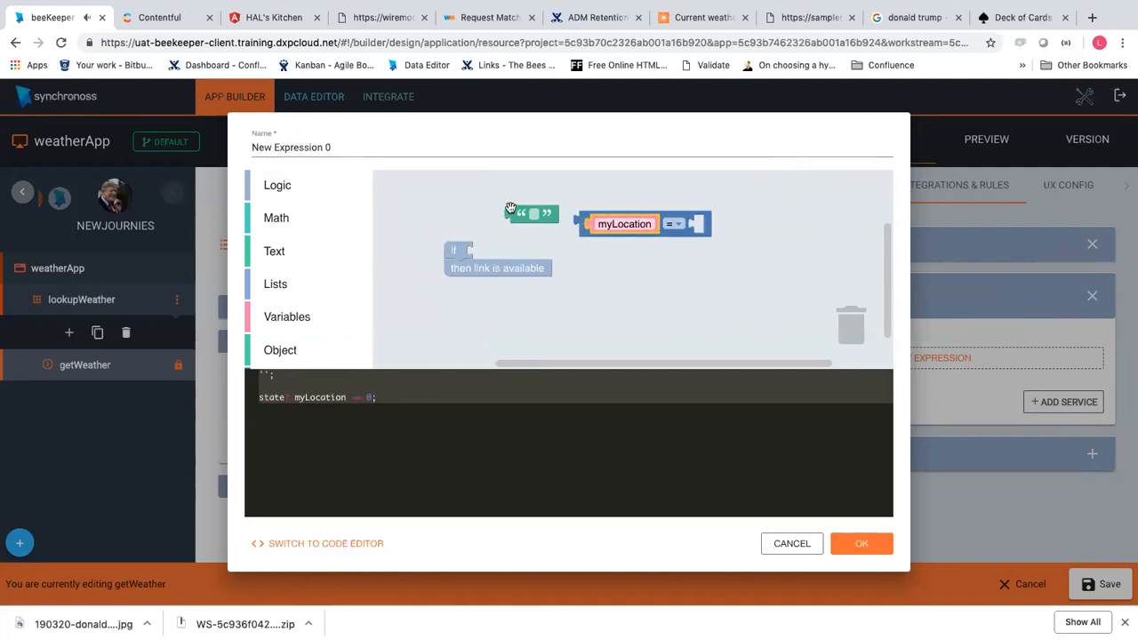
pyautogui.moveTo(520, 208); pyautogui.dragTo(686, 228)
pyautogui.click(683, 225)
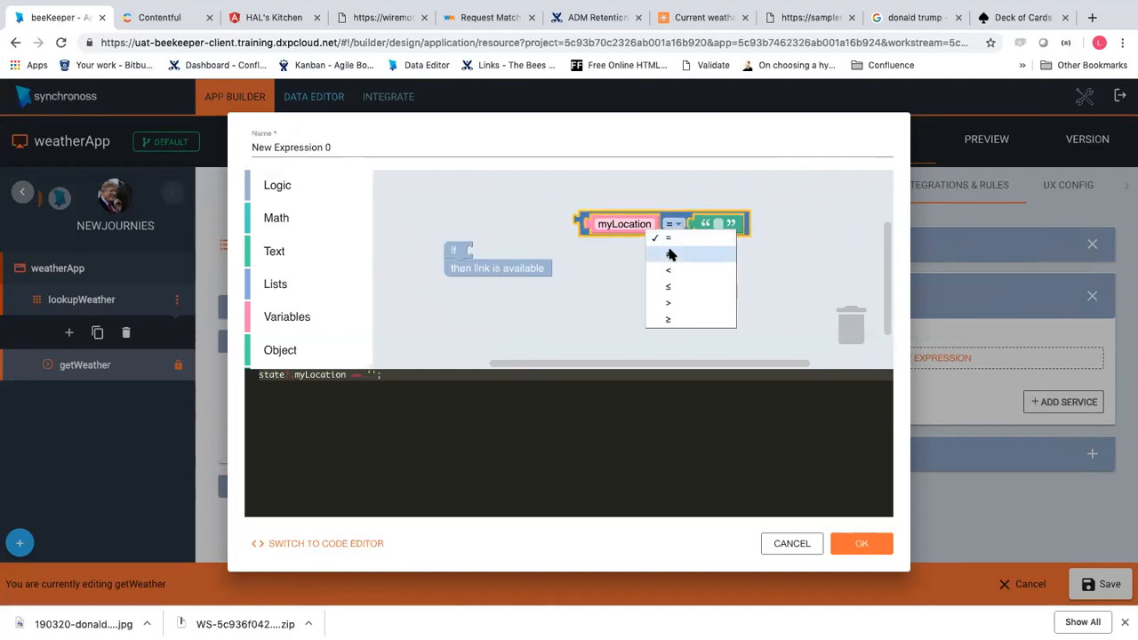
pyautogui.click(670, 255)
pyautogui.click(711, 223)
pyautogui.write('Sofia')
pyautogui.press('Return')
pyautogui.moveTo(589, 221); pyautogui.dragTo(485, 251)
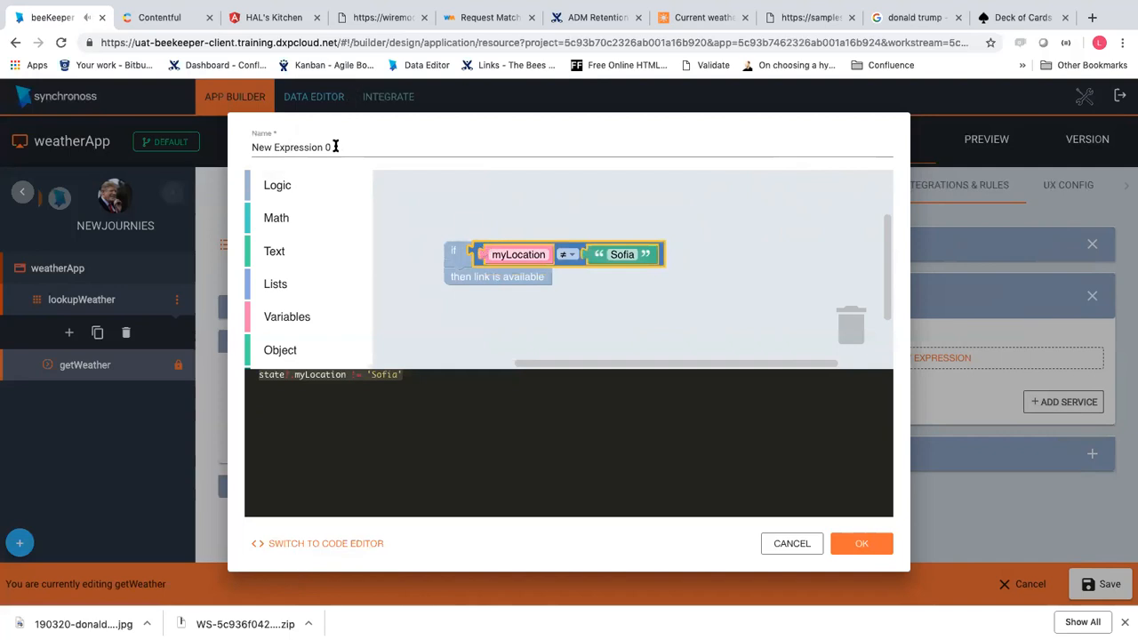
# Name the expression 'if user is not in Bulgaria', confirm it and save the getWeather step
pyautogui.moveTo(334, 146); pyautogui.dragTo(192, 147)
pyautogui.write('if us')
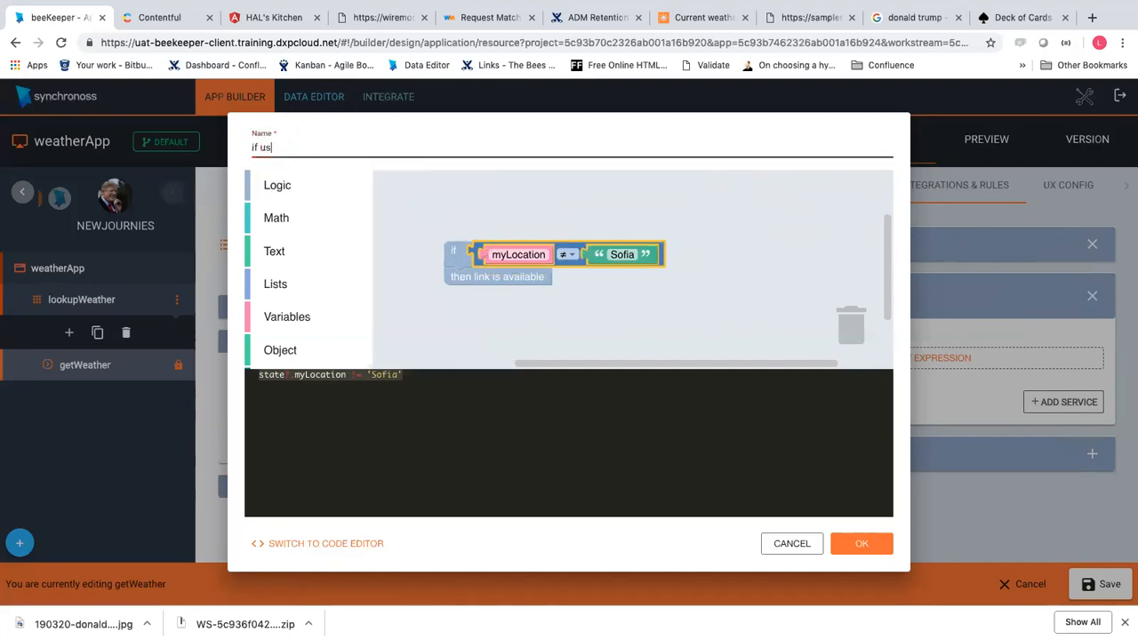
pyautogui.write('er is not ')
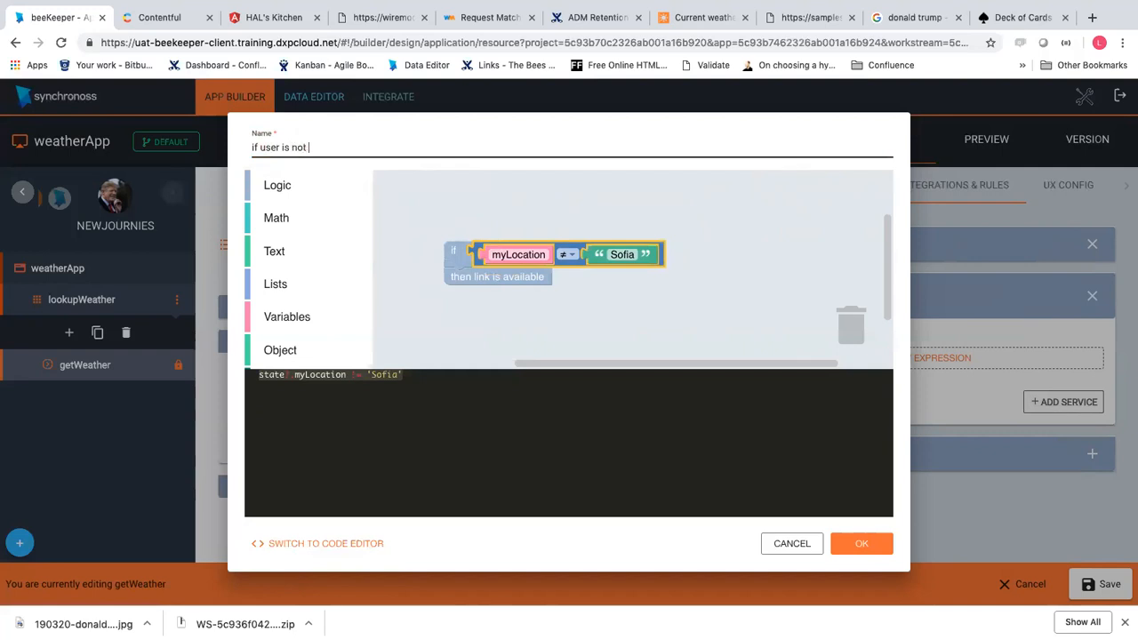
pyautogui.write('in Bulgaria')
pyautogui.click(857, 543)
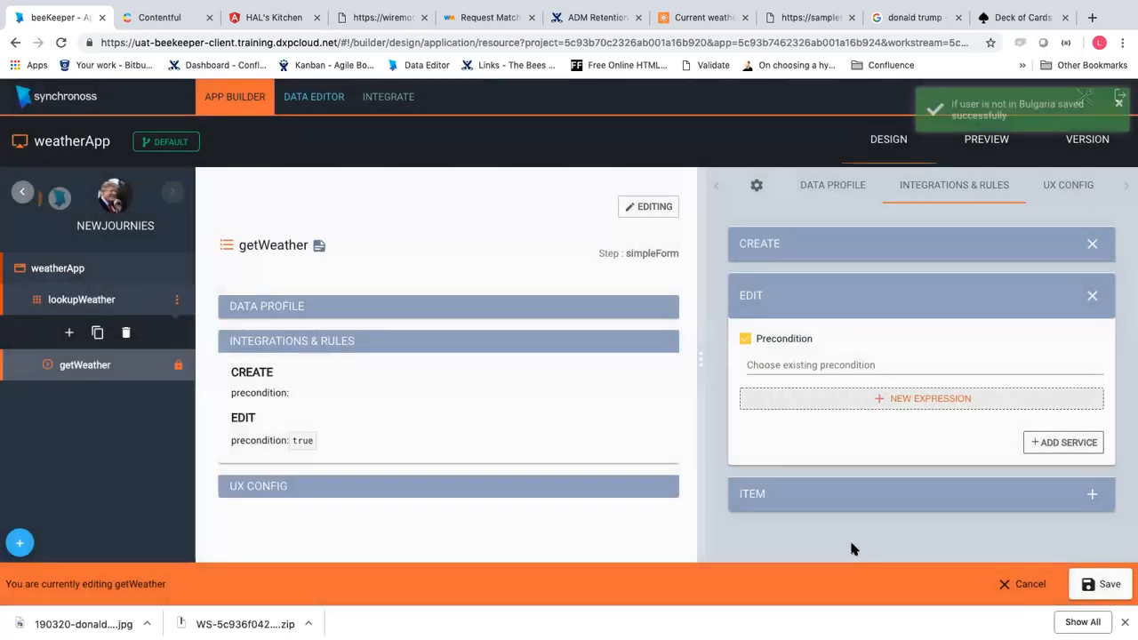
pyautogui.click(1110, 586)
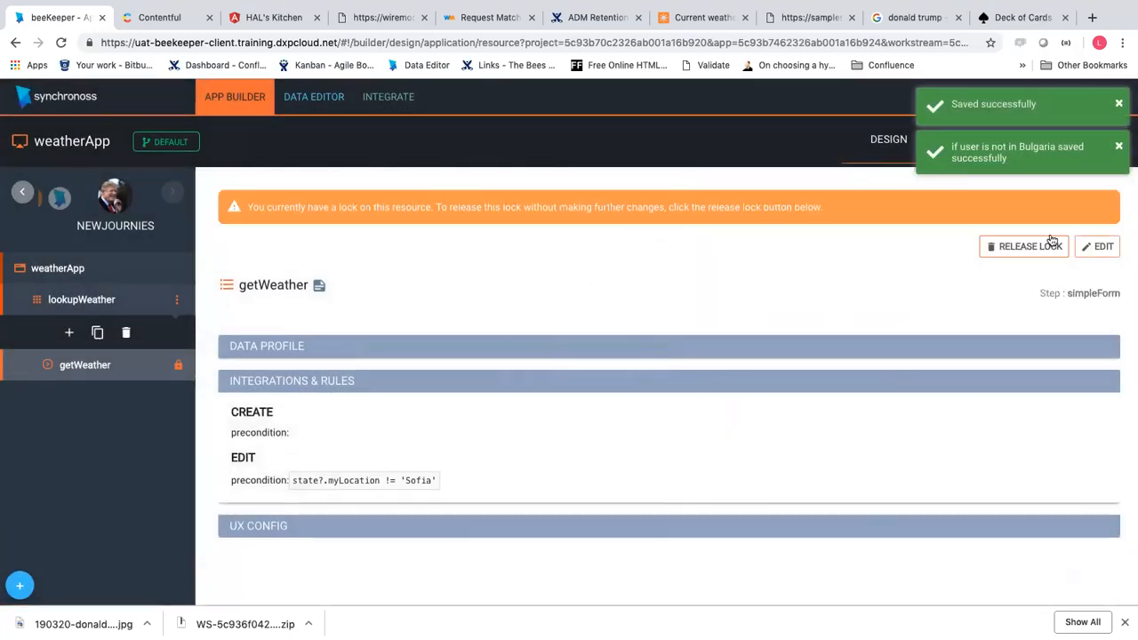
# Switch the builder to Preview, cancelling two accidental logout prompts
pyautogui.click(1120, 96)
pyautogui.click(551, 378)
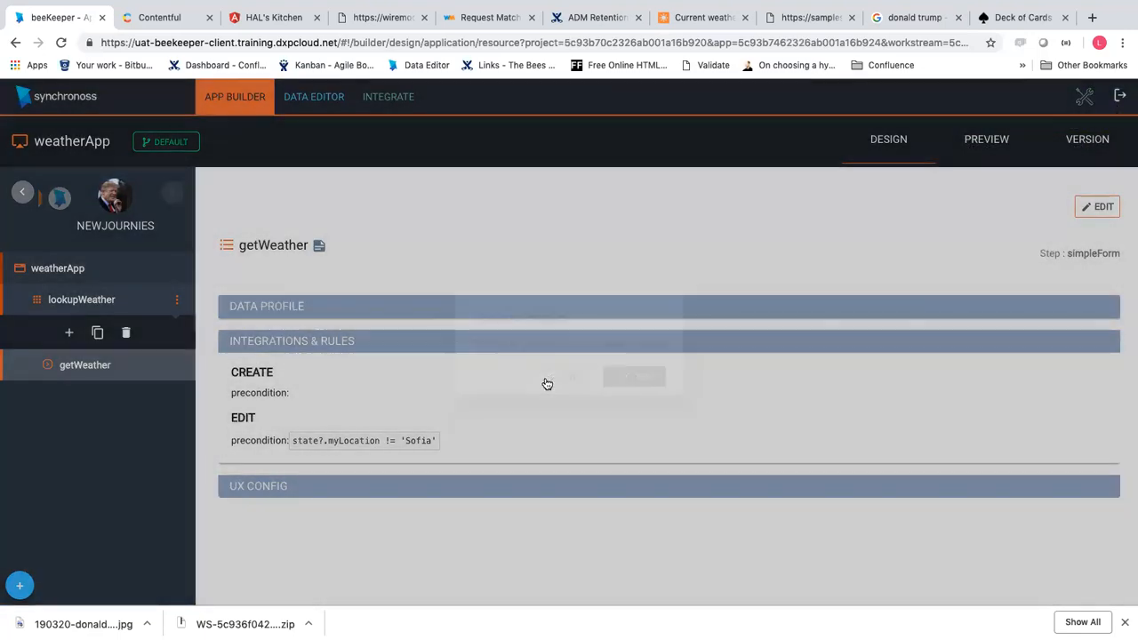
pyautogui.click(983, 161)
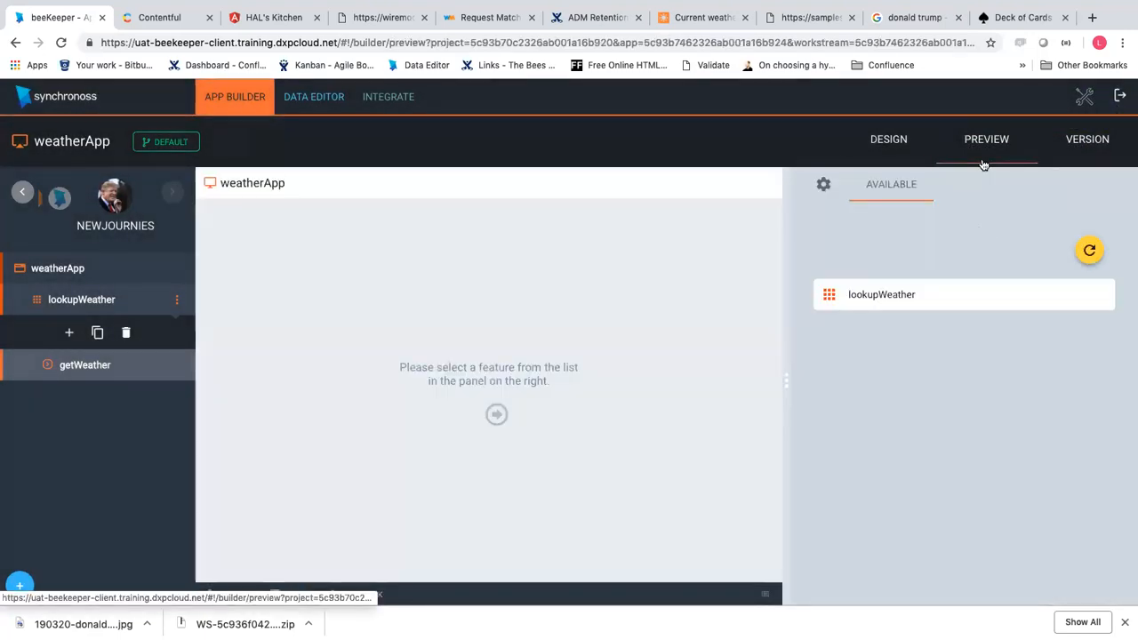
pyautogui.click(1118, 98)
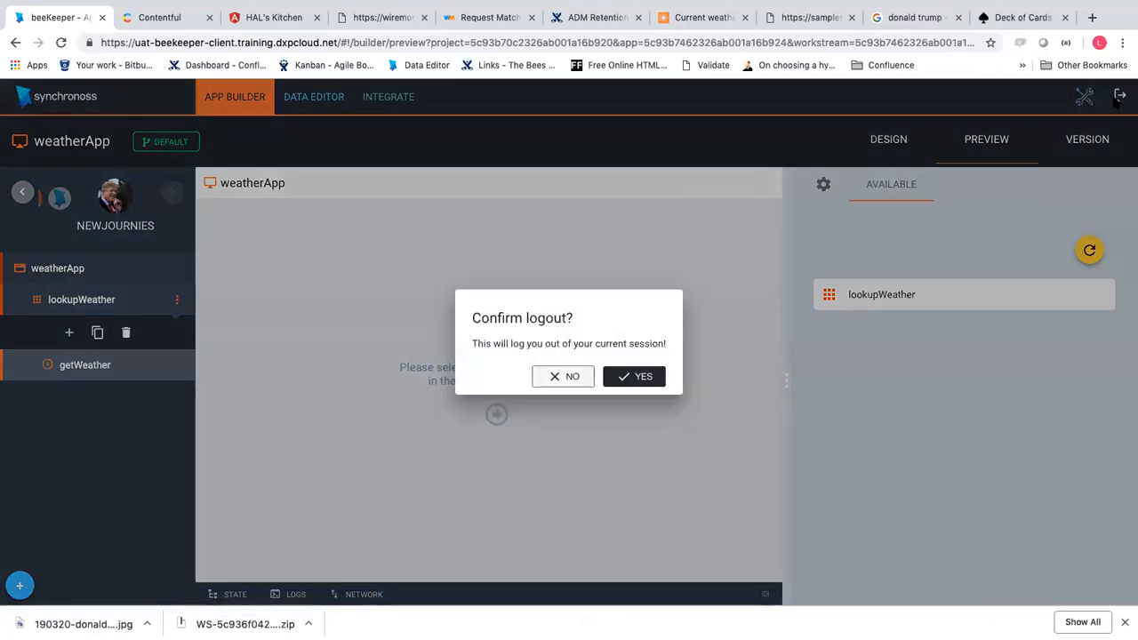
pyautogui.click(565, 378)
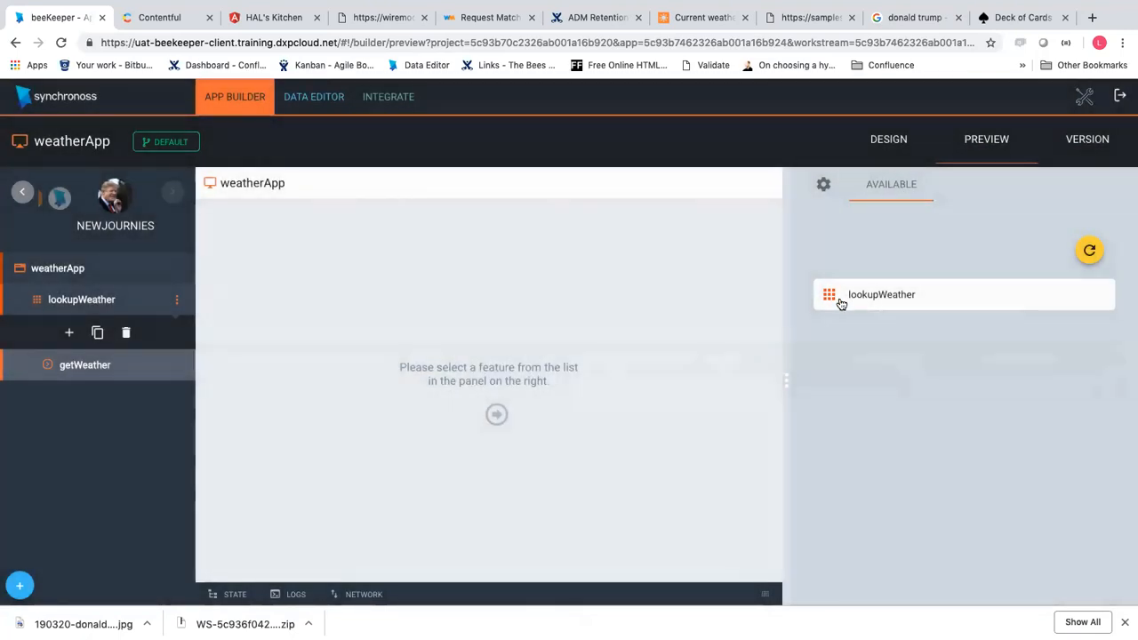
# Open lookupWeather and submit getWeather with London chosen as the location
pyautogui.click(871, 302)
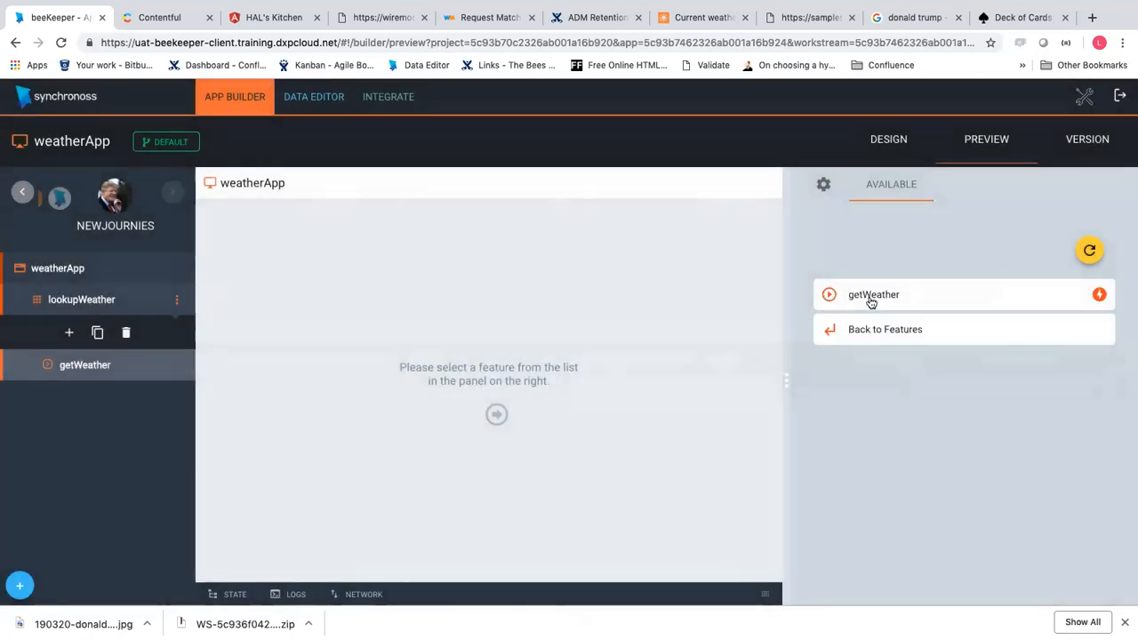
pyautogui.click(871, 303)
pyautogui.click(912, 380)
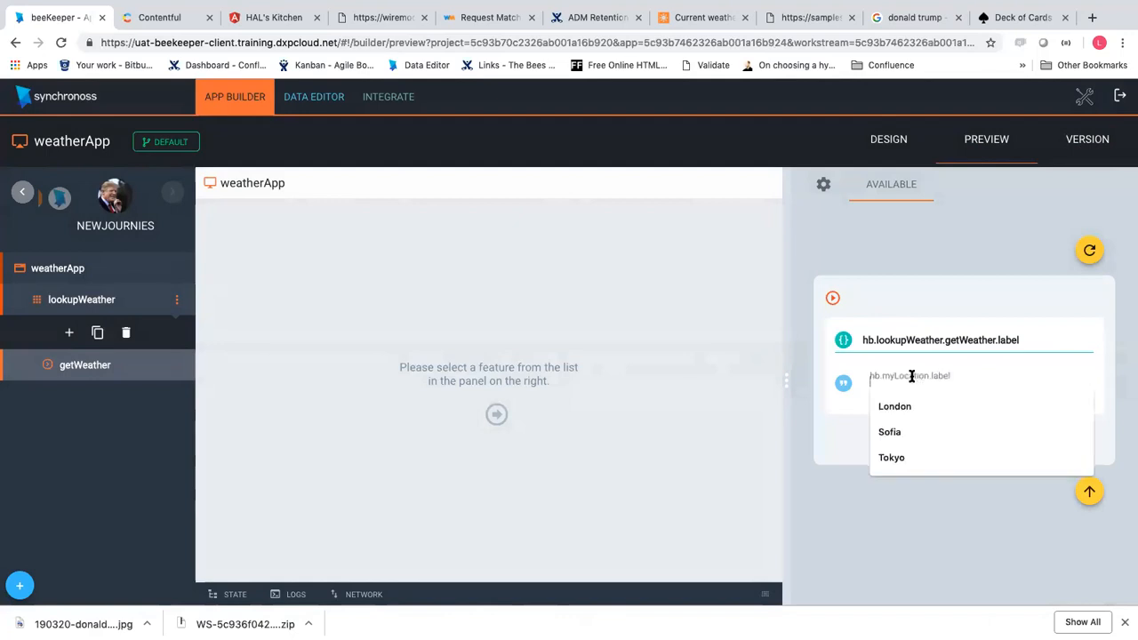
pyautogui.click(895, 406)
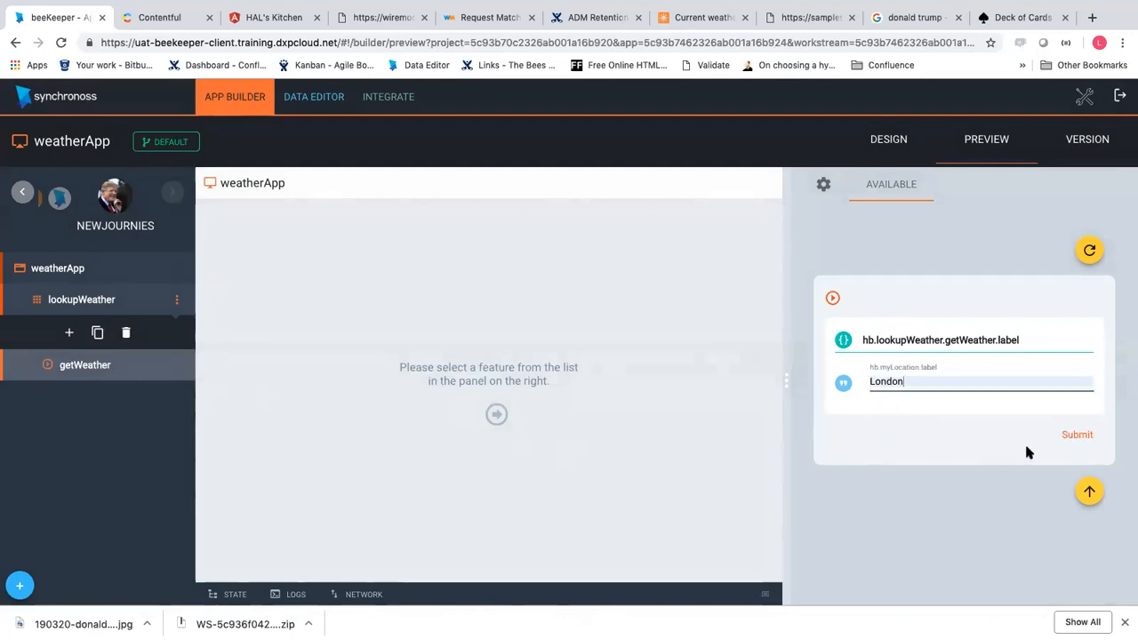
pyautogui.click(1077, 435)
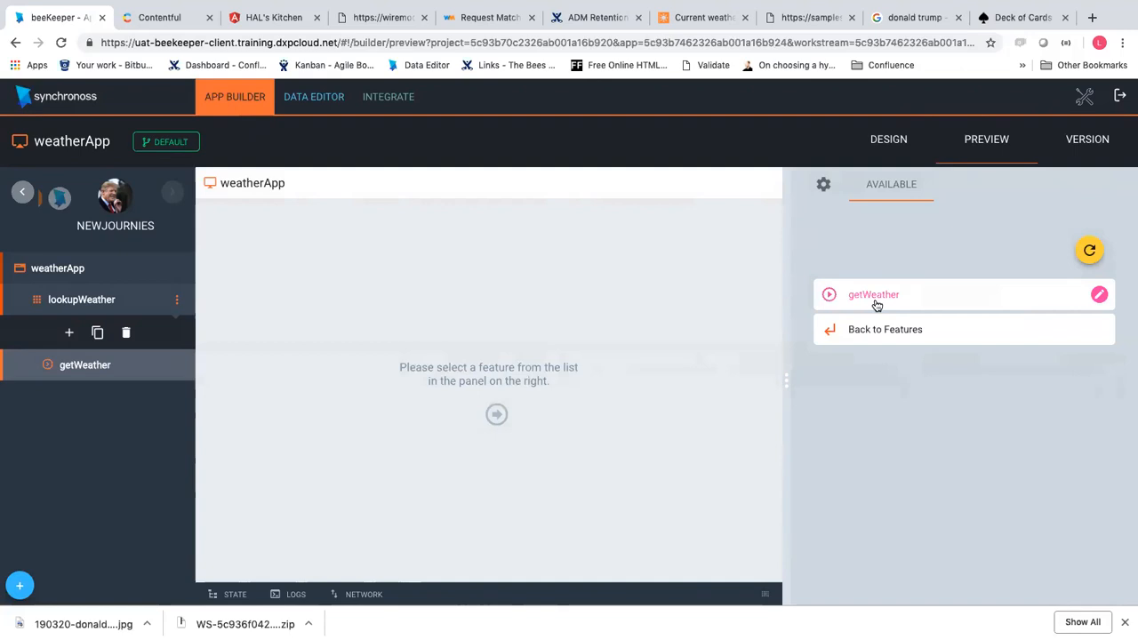
# Submit getWeather again with the location changed from London to Sofia
pyautogui.click(875, 298)
pyautogui.click(906, 381)
pyautogui.doubleClick(894, 388)
pyautogui.write('Sofia')
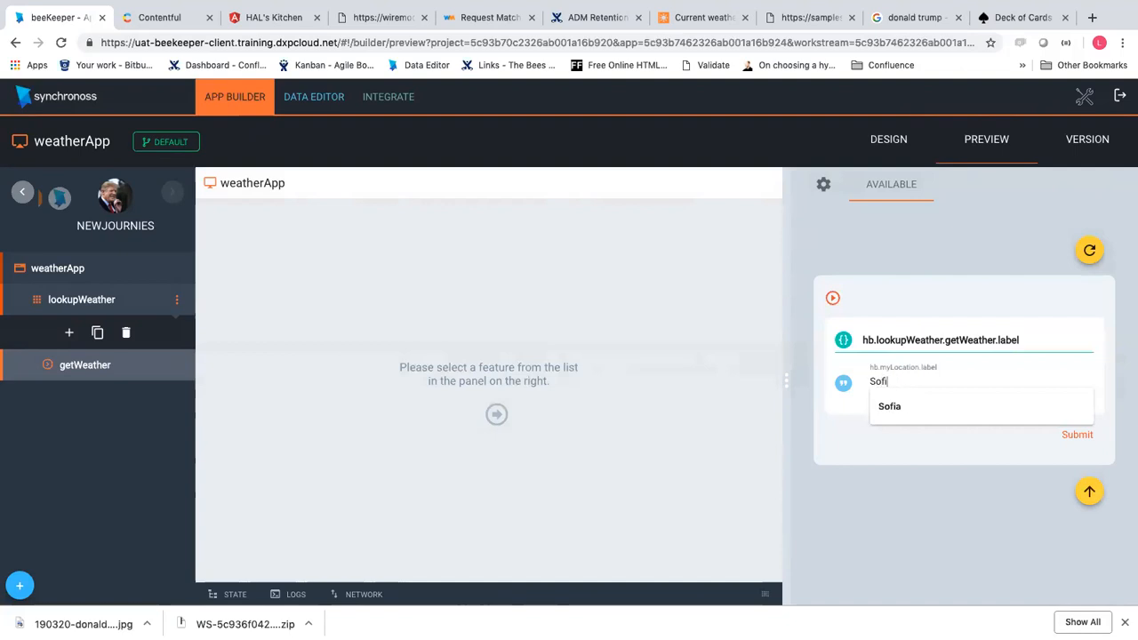
pyautogui.click(1077, 435)
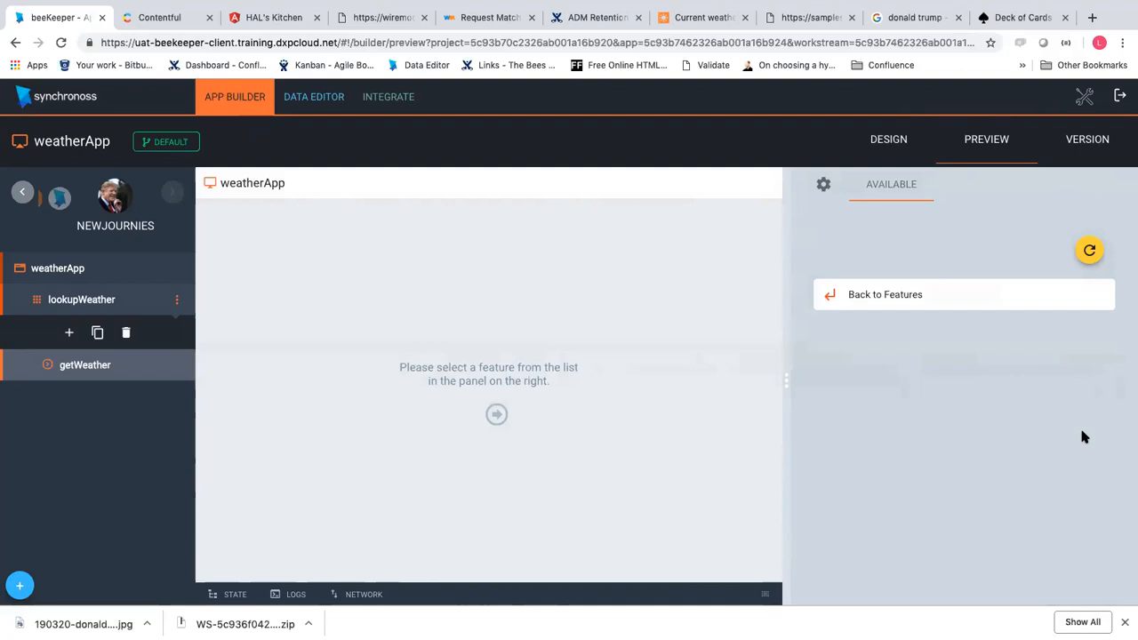
# Show the preview's STATE panel with myLocation Sofia, then switch to the HAL's Kitchen tab
pyautogui.click(231, 593)
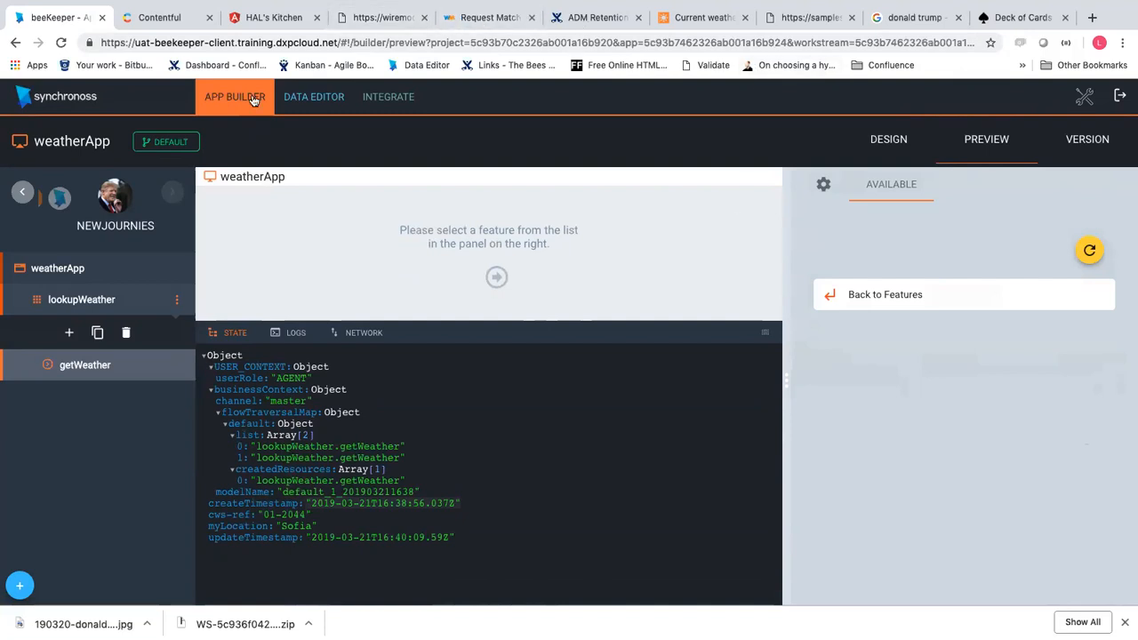
pyautogui.click(256, 19)
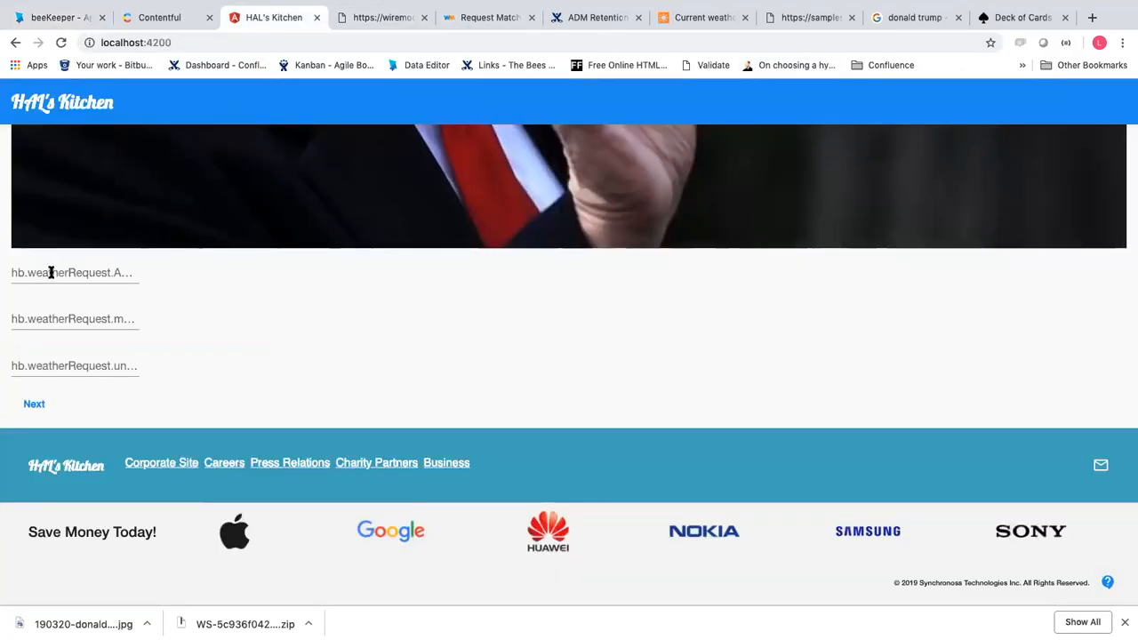
# Open the saved App Engine util/state address in a new tab and find the request host in beeKeeper's network list
pyautogui.click(1091, 19)
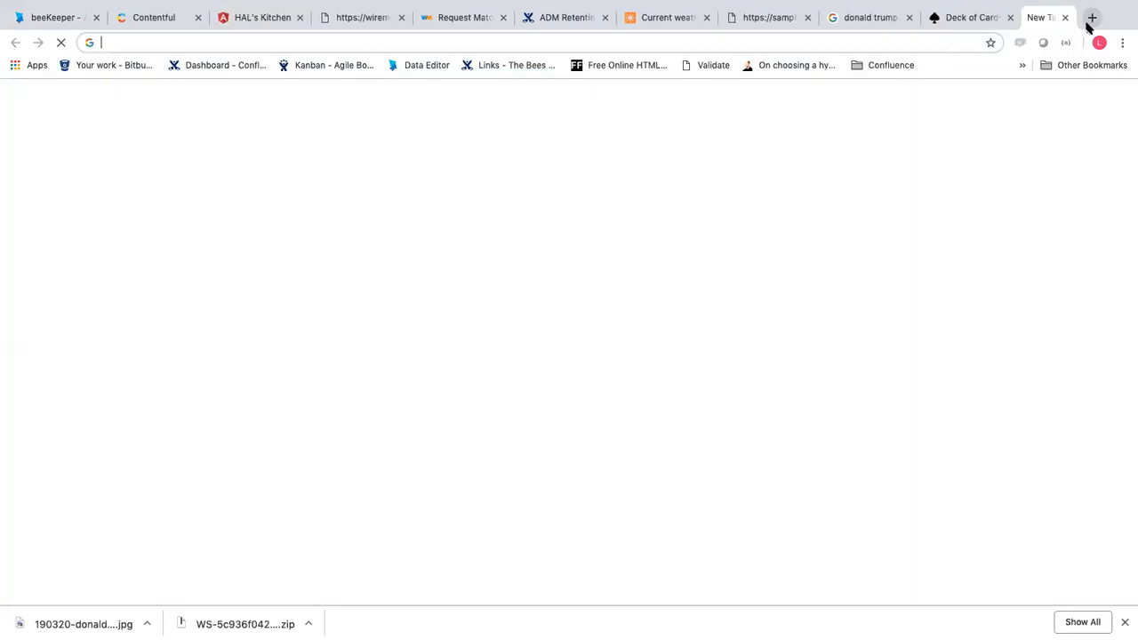
pyautogui.write('static.xperiablog.net')
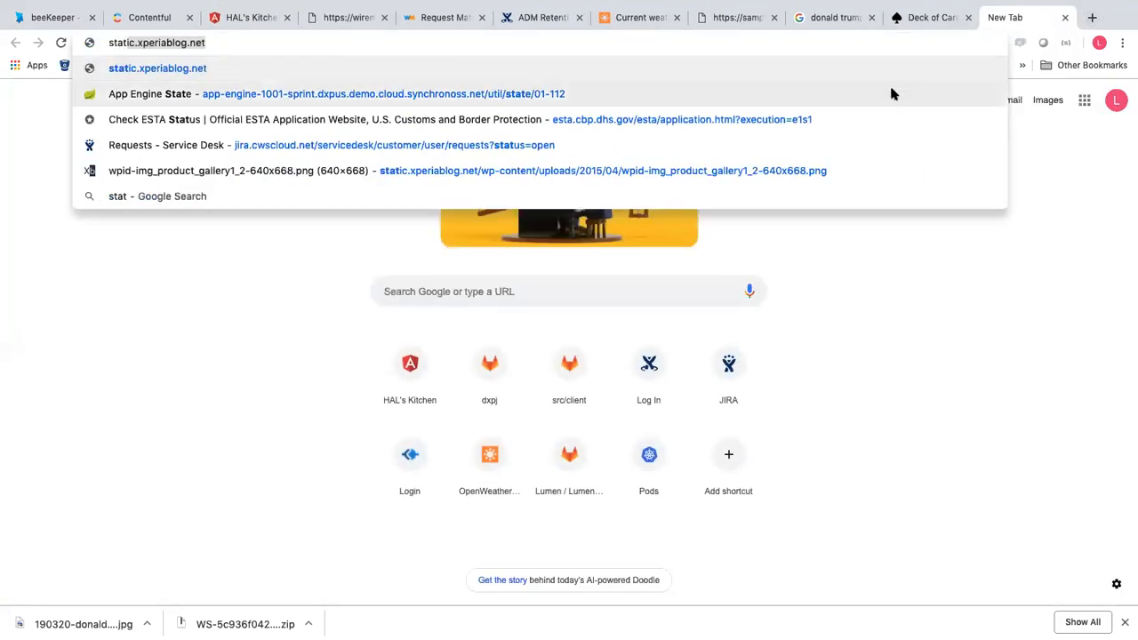
pyautogui.click(892, 94)
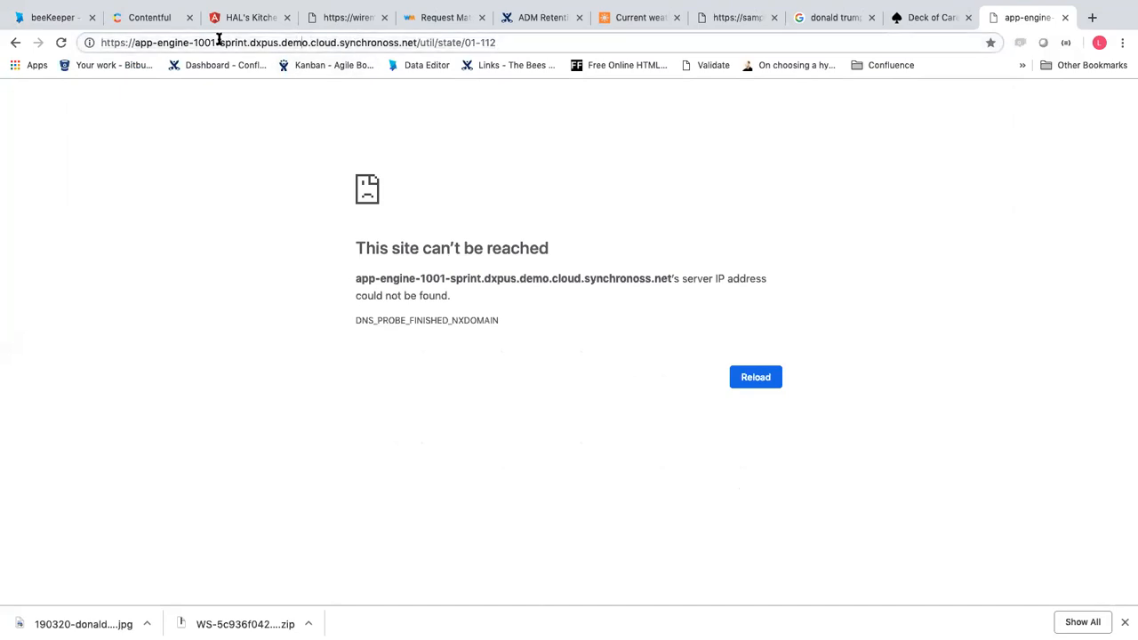
pyautogui.click(74, 22)
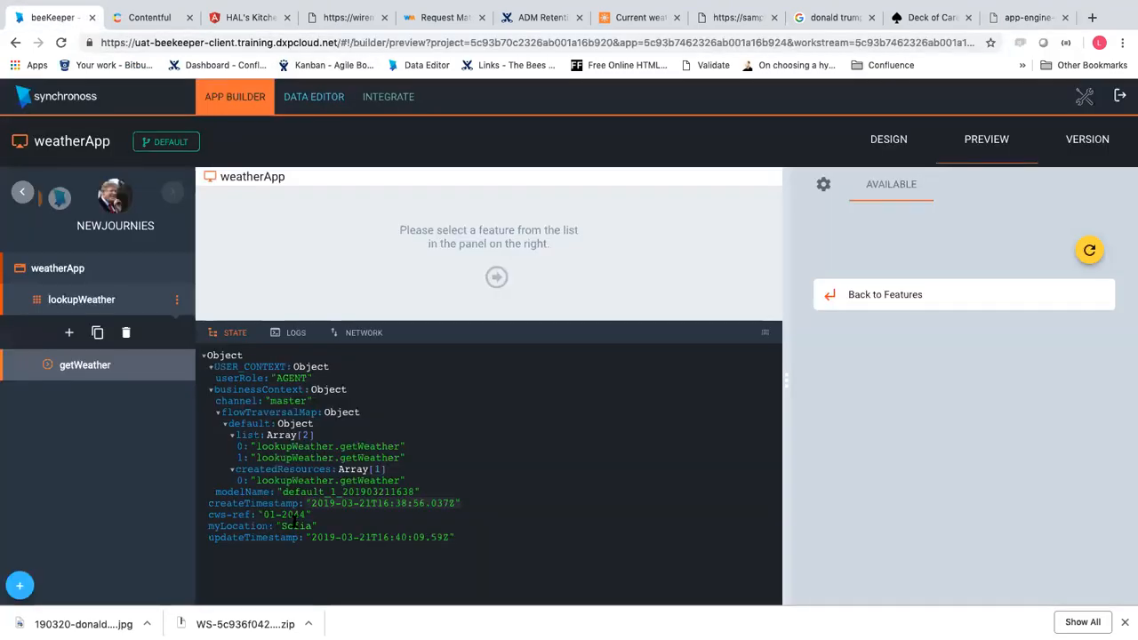
pyautogui.click(349, 336)
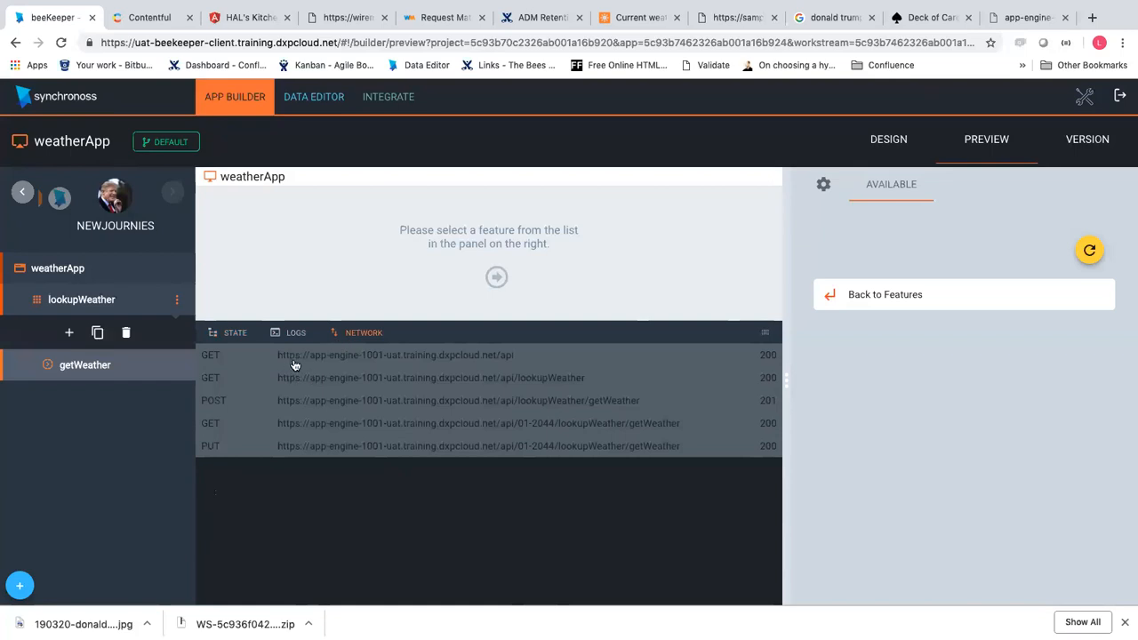
pyautogui.moveTo(314, 360); pyautogui.dragTo(400, 362)
pyautogui.press('super+c')
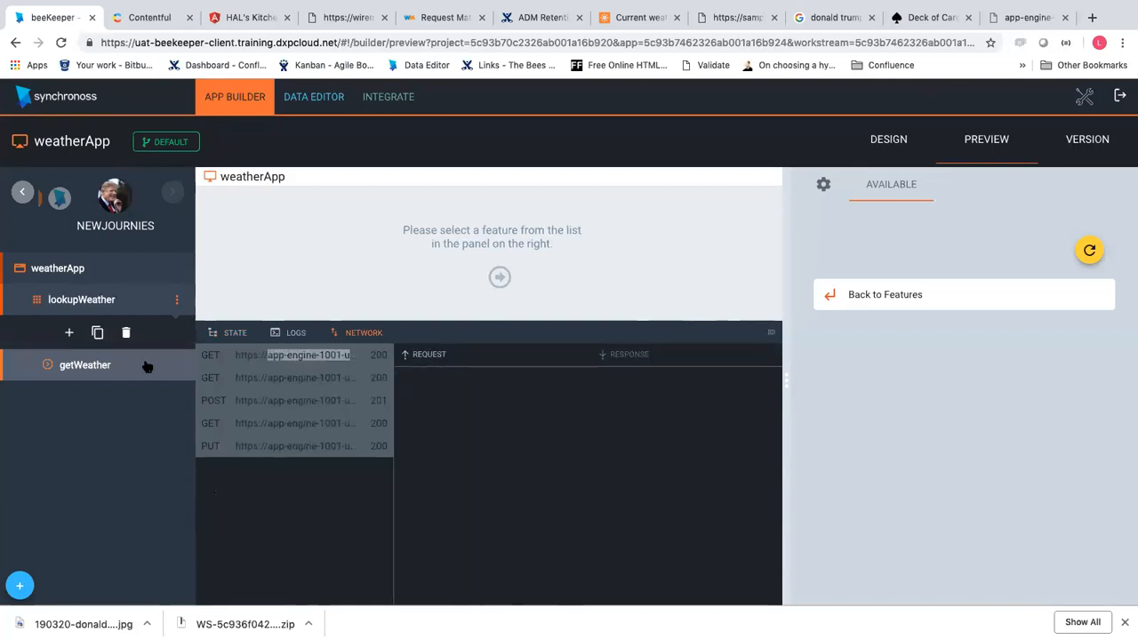
pyautogui.click(214, 337)
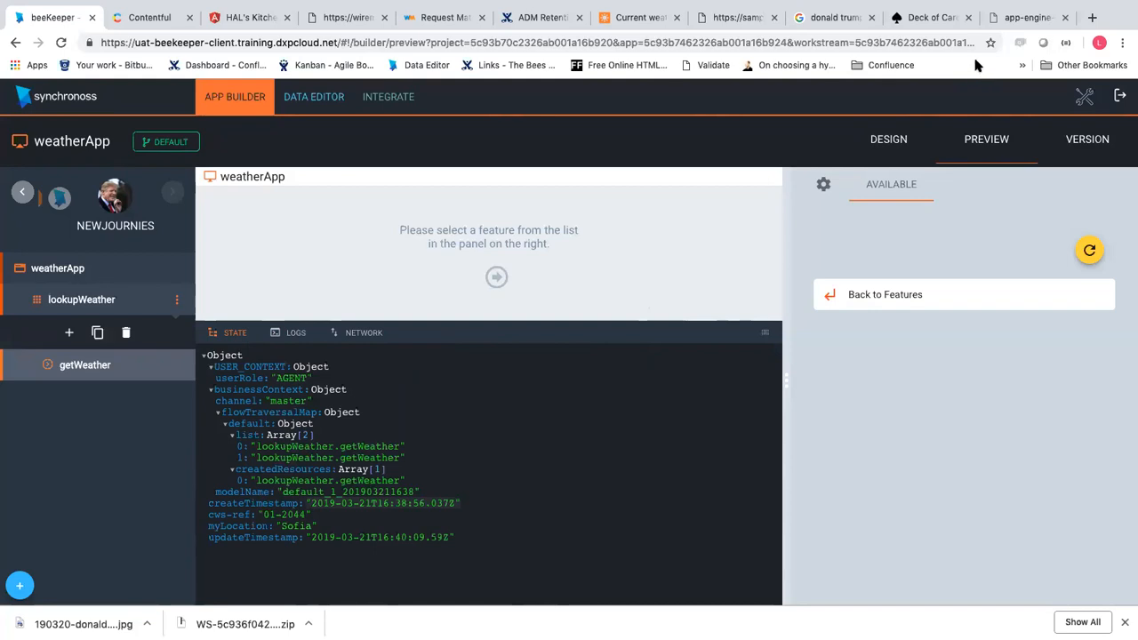
# Undo a mistaken paste and select the wrong host portion of the state page's address
pyautogui.click(1018, 22)
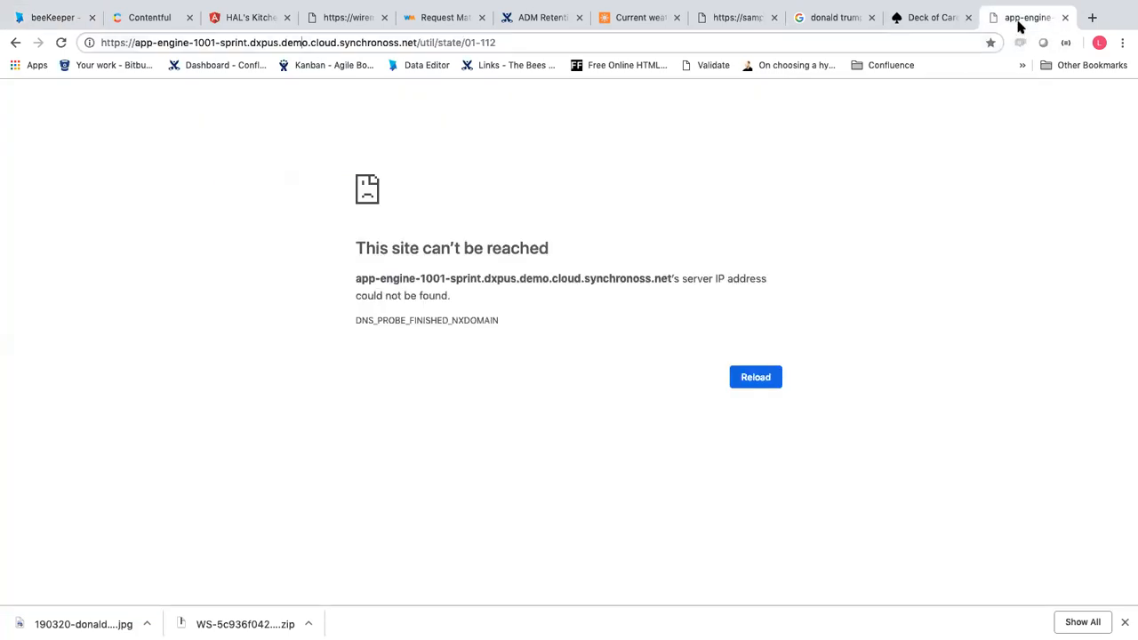
pyautogui.moveTo(464, 42); pyautogui.dragTo(516, 43)
pyautogui.press('super+v')
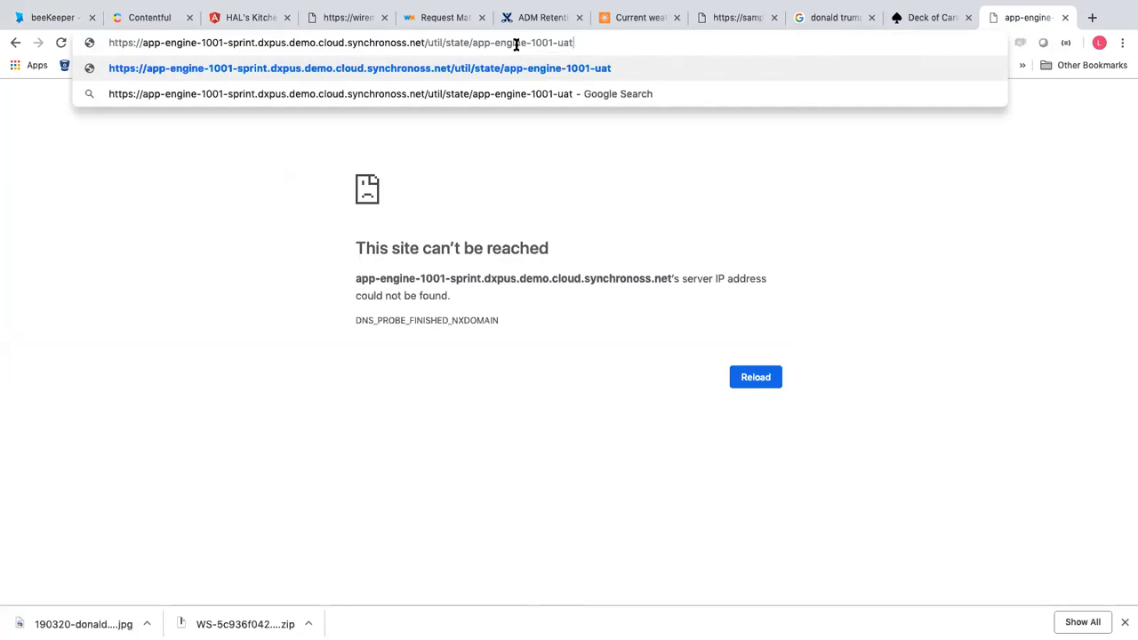
pyautogui.press('super+z')
pyautogui.click(157, 43)
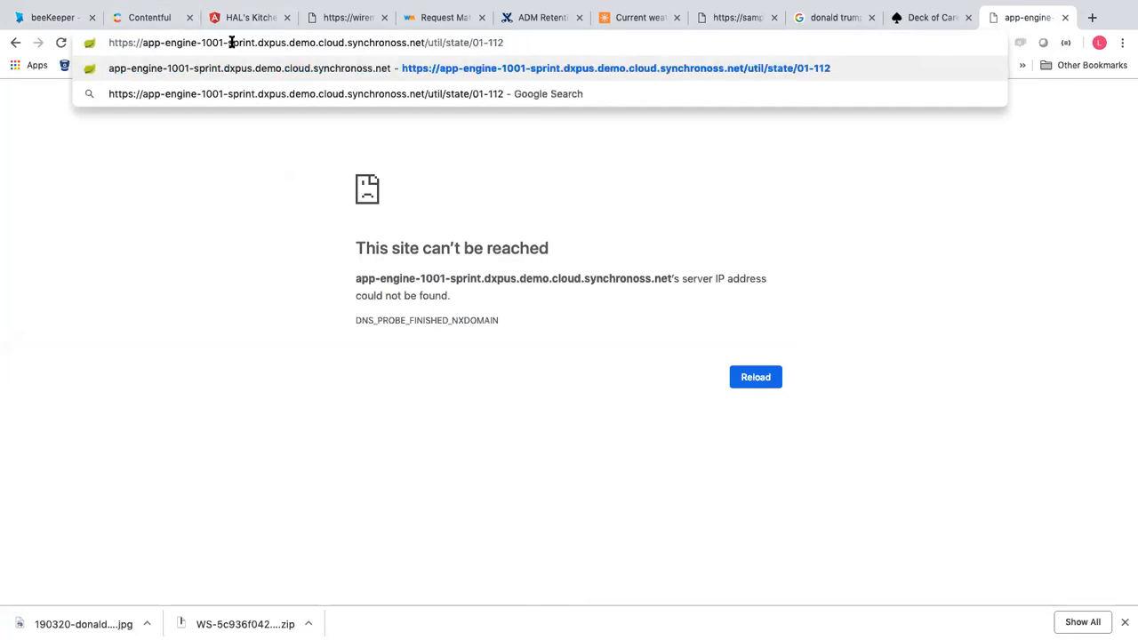
pyautogui.moveTo(226, 42); pyautogui.dragTo(342, 43)
pyautogui.moveTo(392, 43); pyautogui.dragTo(406, 43)
# Paste the host app-engine-1001-uat.training.dxpcloud.net into the address and remove the duplicated parts
pyautogui.click(36, 12)
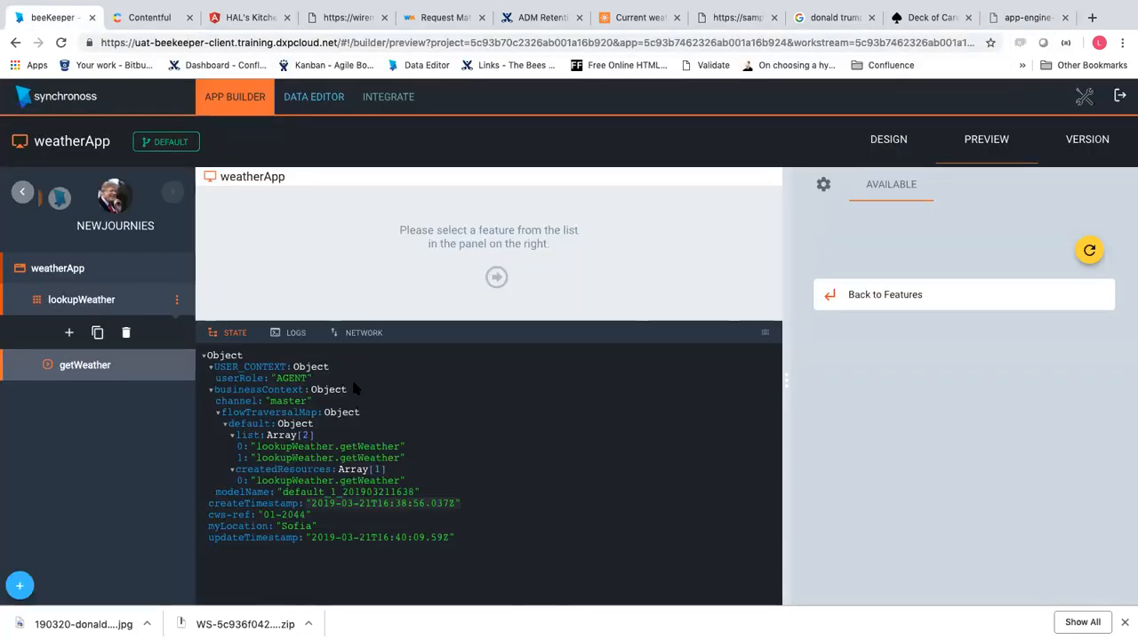
pyautogui.click(359, 335)
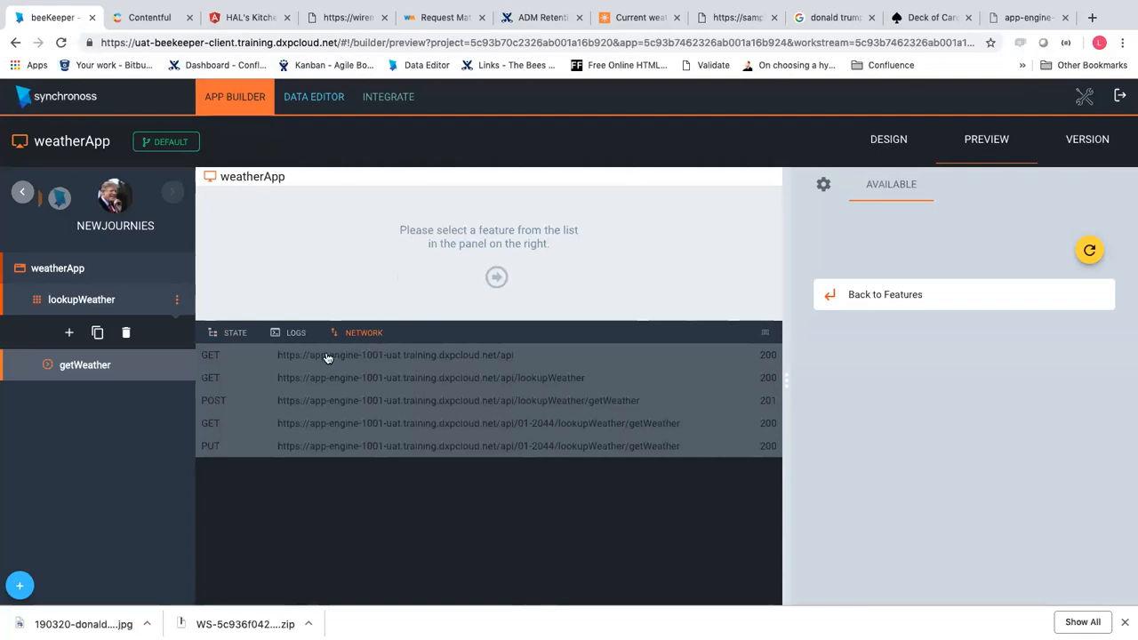
pyautogui.moveTo(310, 360); pyautogui.dragTo(455, 368)
pyautogui.press('super+c')
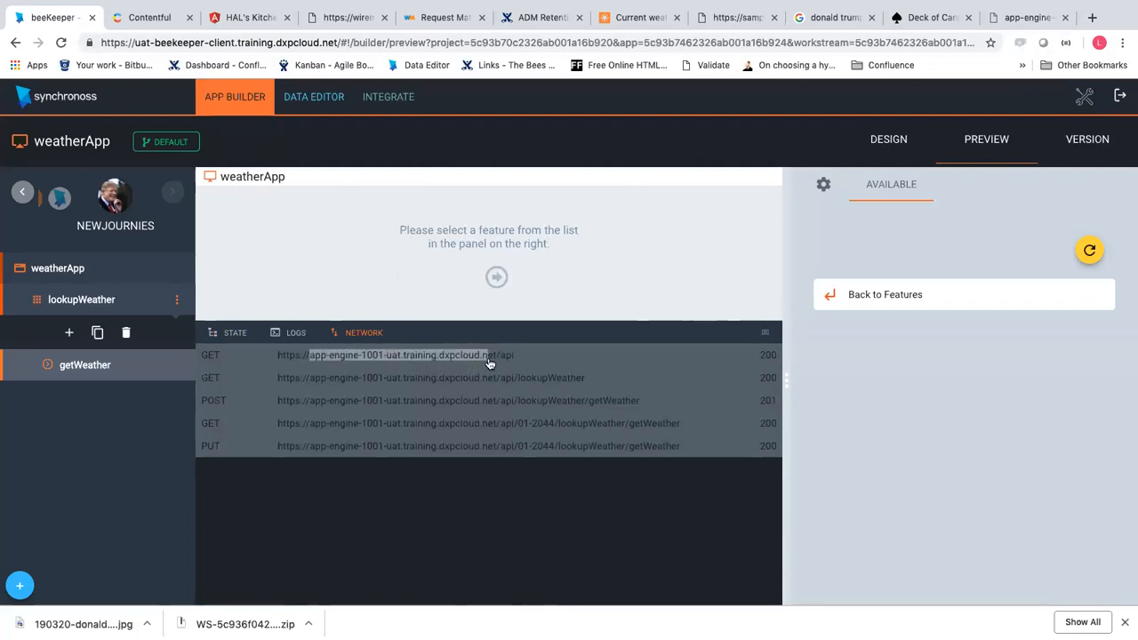
pyautogui.click(496, 361)
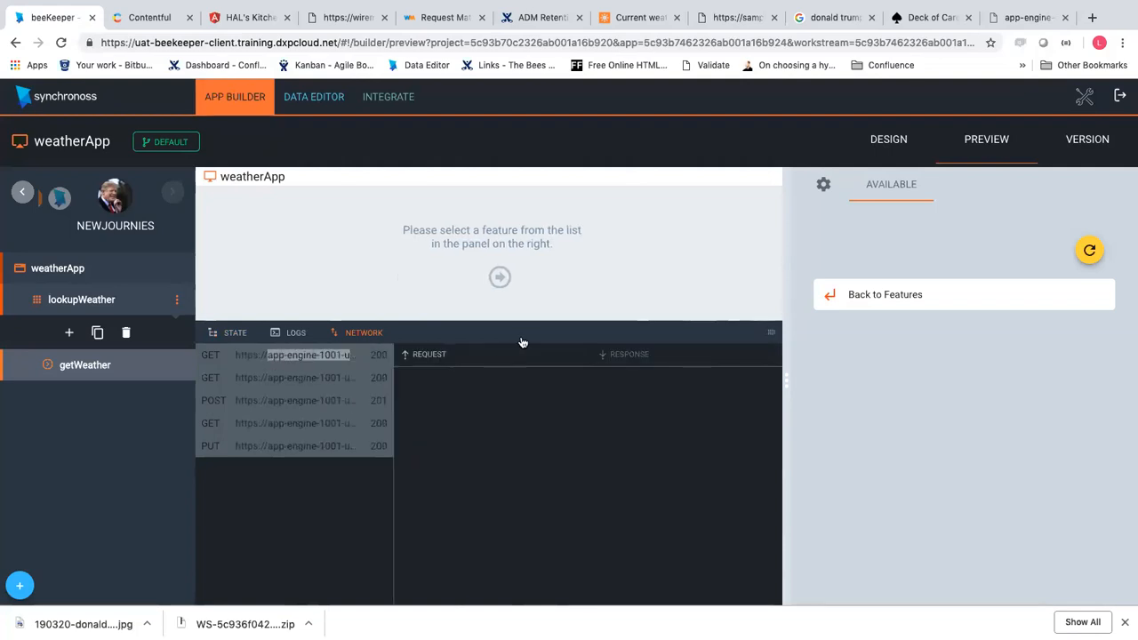
pyautogui.click(1022, 29)
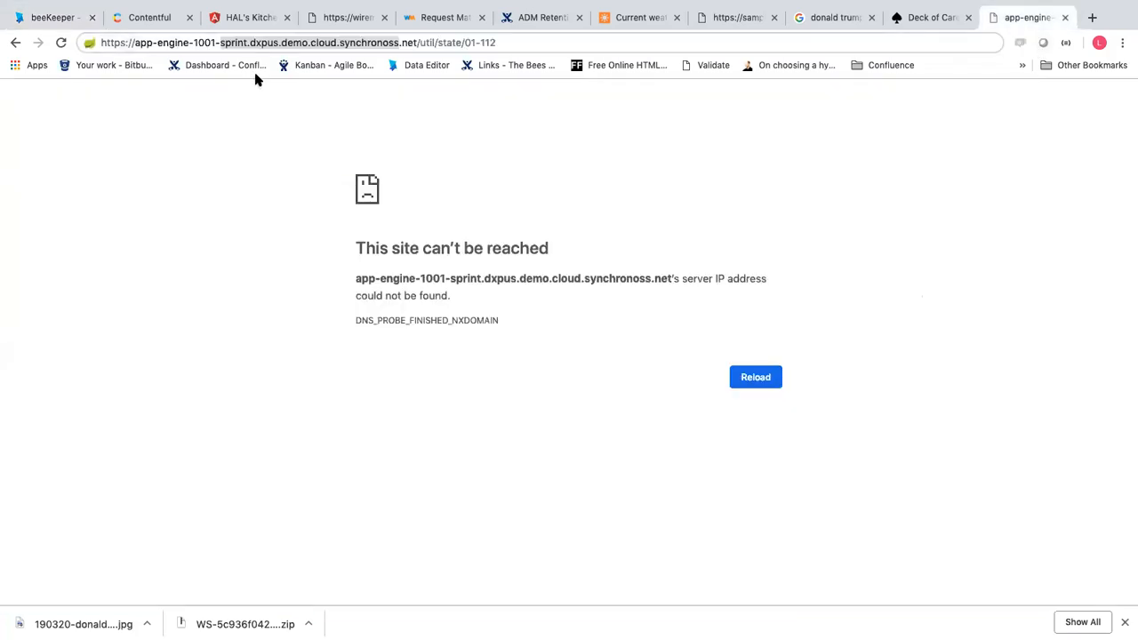
pyautogui.press('super+v')
pyautogui.moveTo(225, 42); pyautogui.dragTo(142, 43)
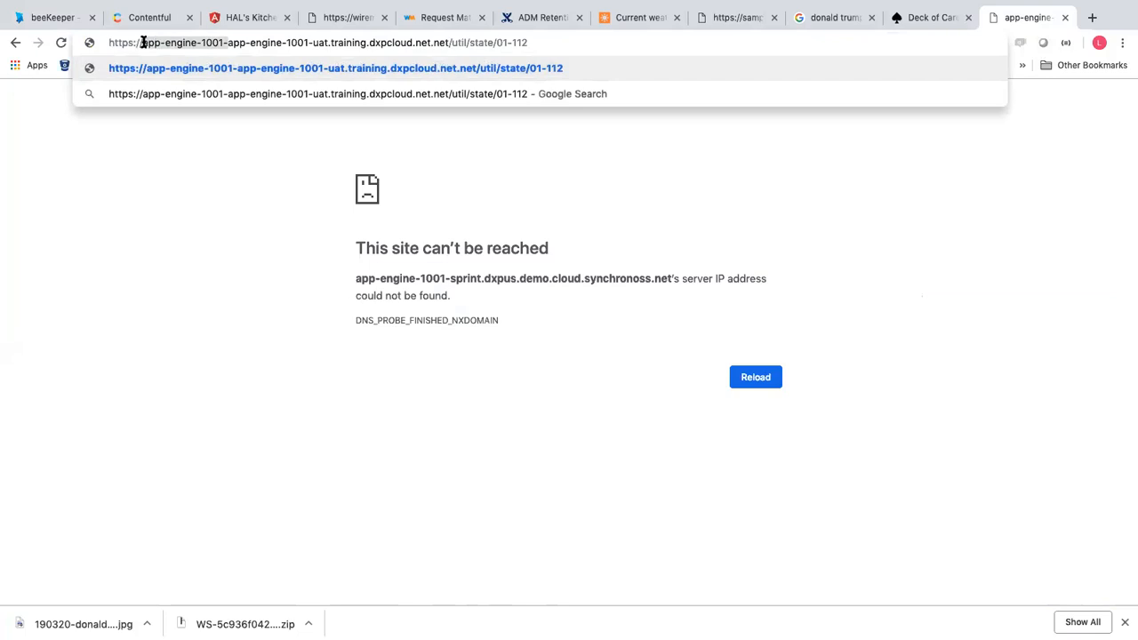
pyautogui.press('BackSpace')
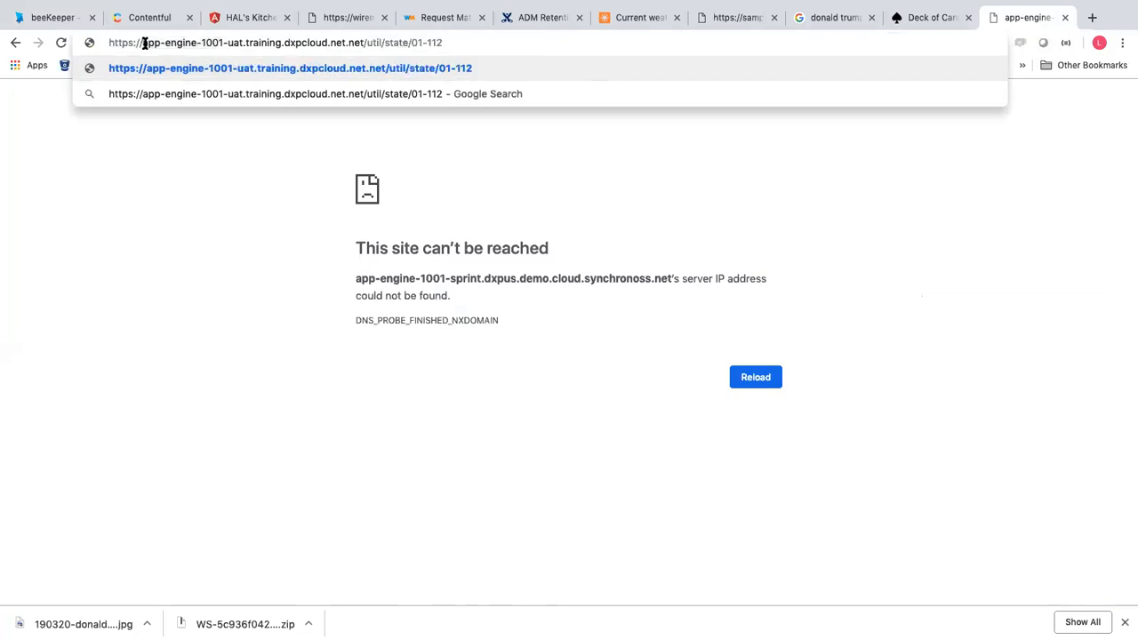
pyautogui.click(355, 43)
pyautogui.press('BackSpace')
pyautogui.press('BackSpace')
pyautogui.press('BackSpace')
pyautogui.press('BackSpace')
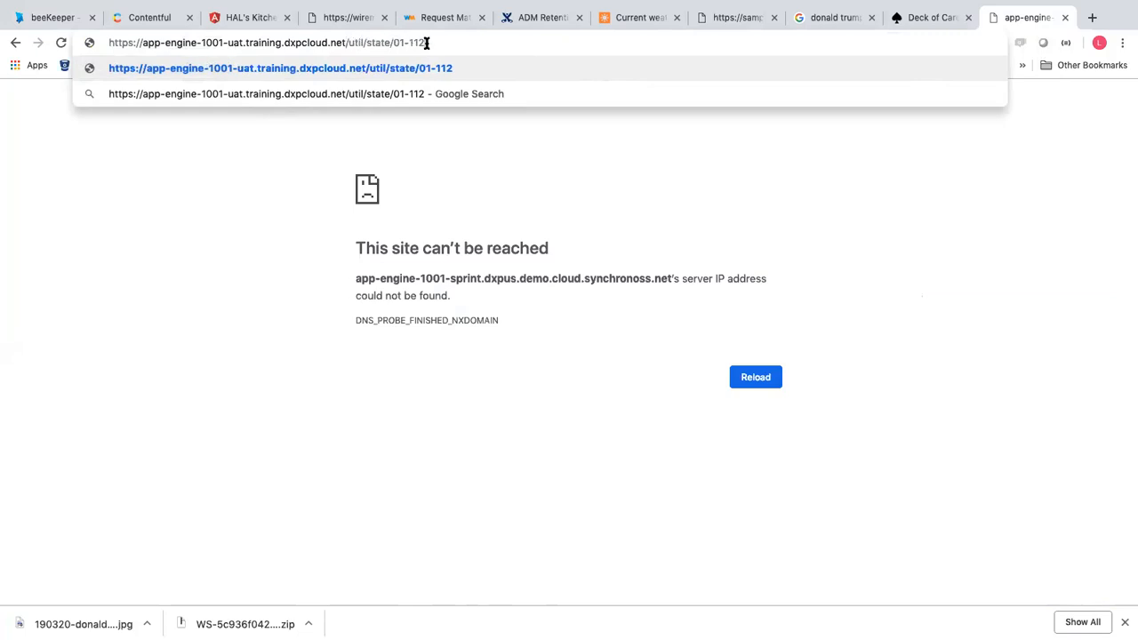
# Replace session id 01-112 with the cws-ref 01-2044 and load the util/state URL
pyautogui.click(27, 25)
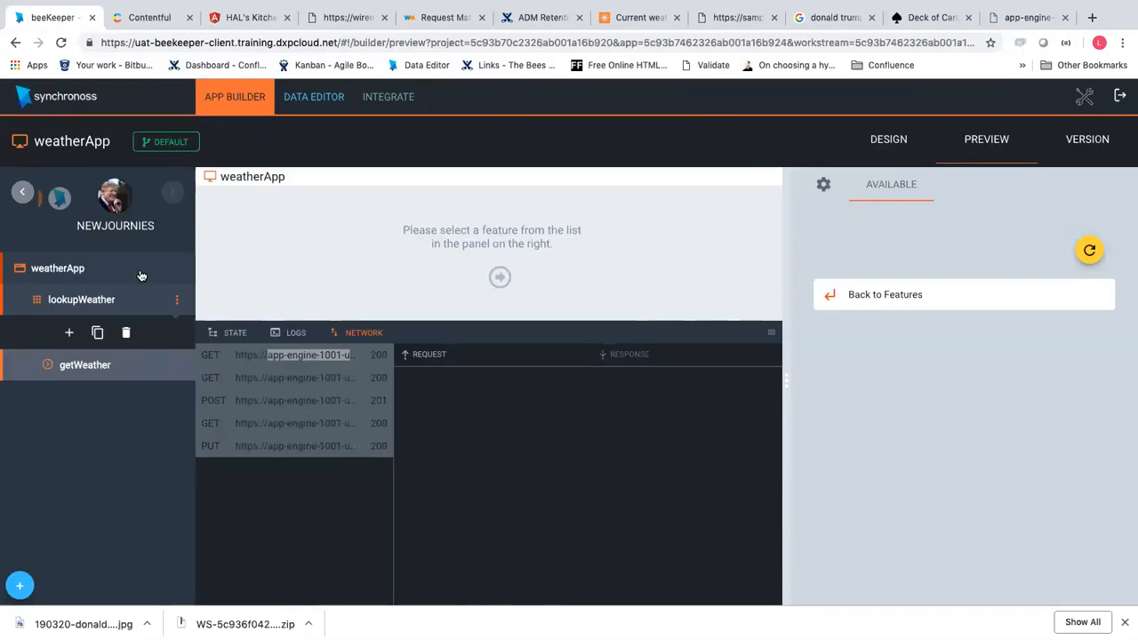
pyautogui.click(222, 335)
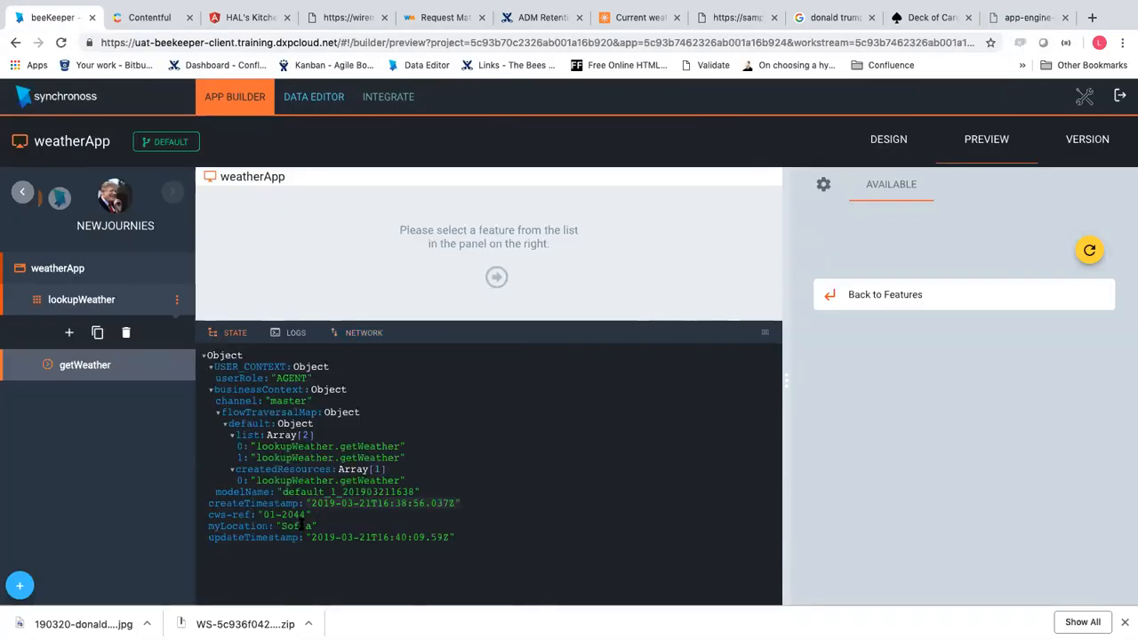
pyautogui.moveTo(304, 511); pyautogui.dragTo(259, 513)
pyautogui.press('super+c')
pyautogui.click(1024, 18)
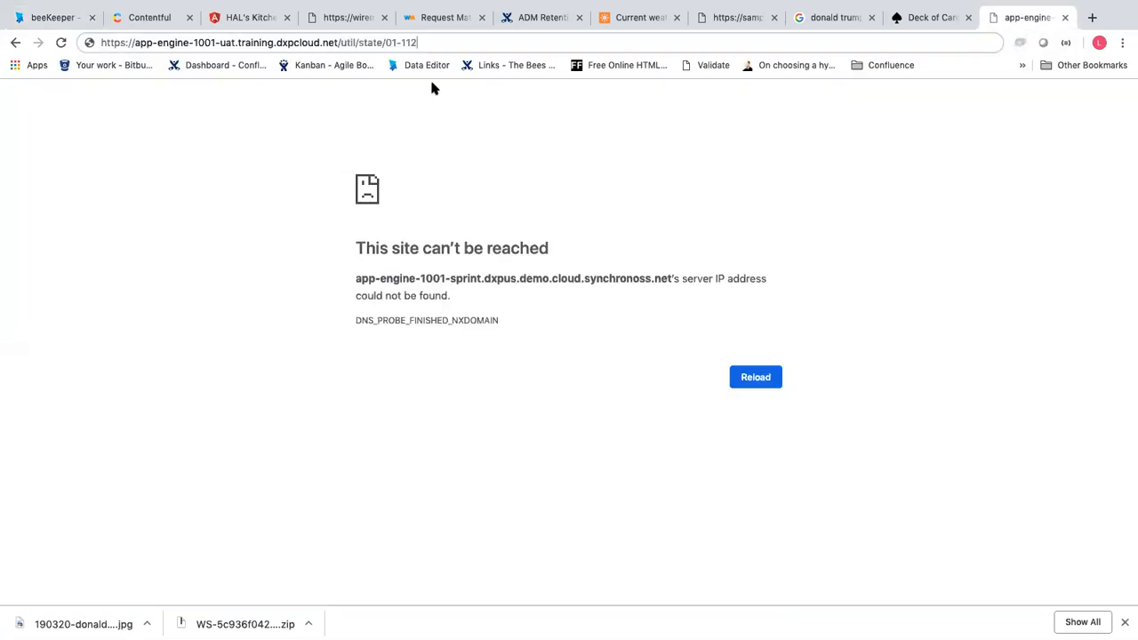
pyautogui.moveTo(387, 44); pyautogui.dragTo(483, 44)
pyautogui.press('super+v')
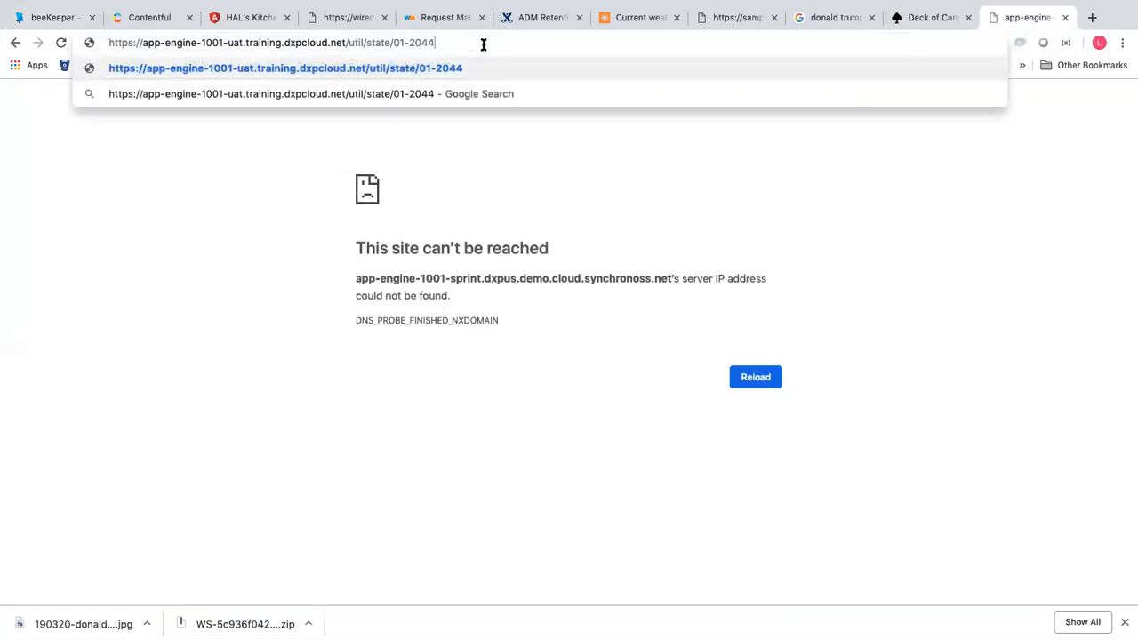
pyautogui.press('Return')
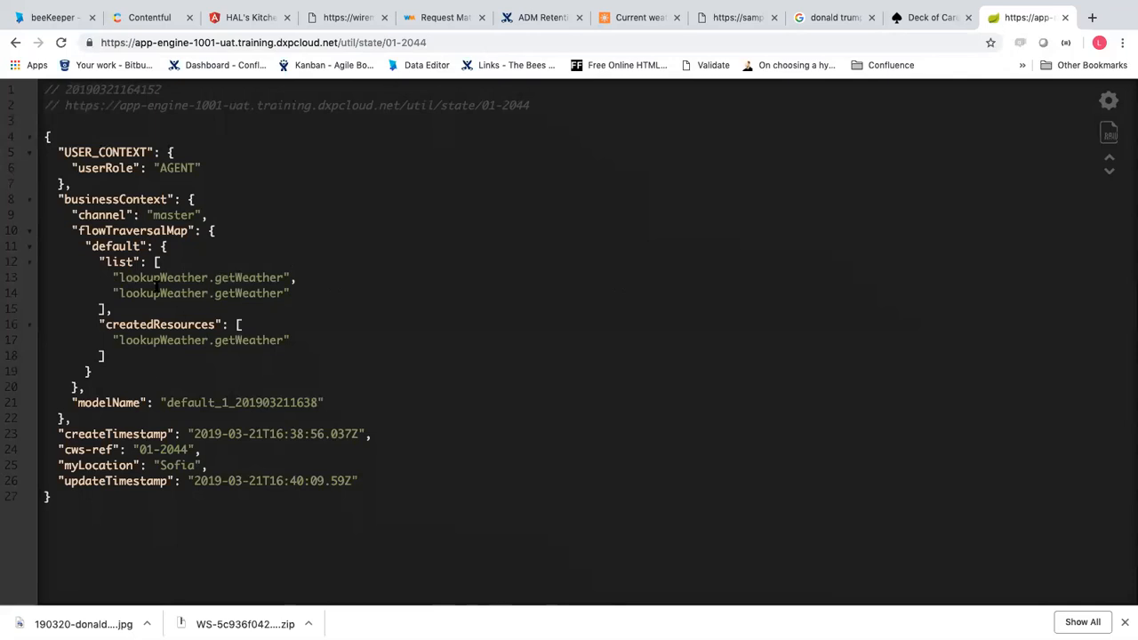
# Highlight the myLocation value Sofia in the state JSON and return to the beeKeeper tab
pyautogui.moveTo(153, 465); pyautogui.dragTo(207, 465)
pyautogui.click(50, 22)
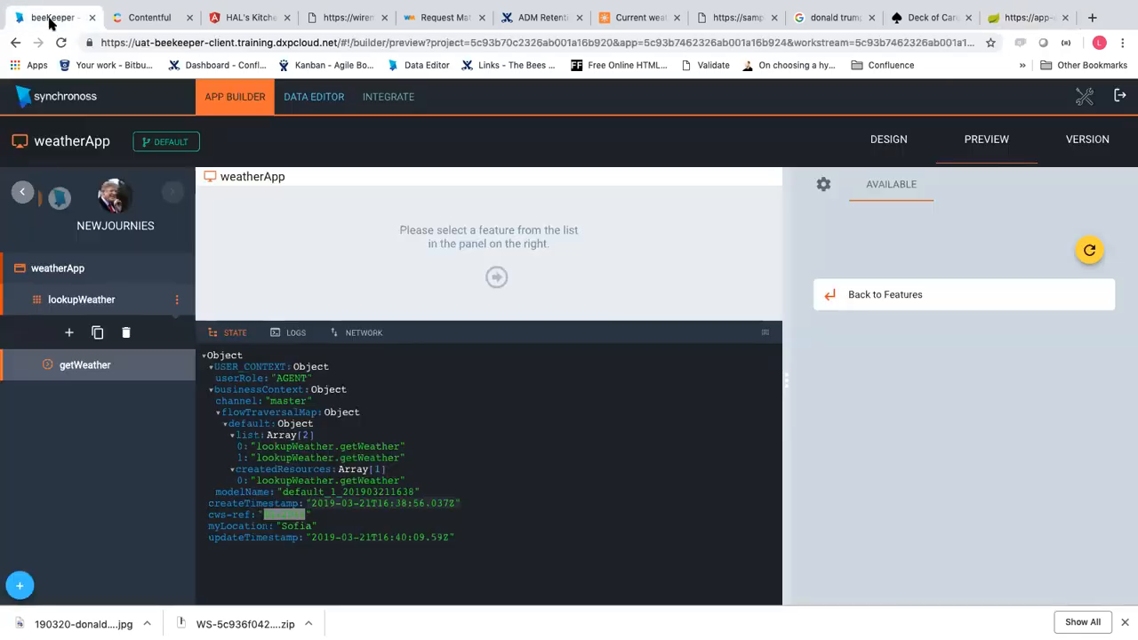
# Leave the beeKeeper preview to bring up the Journey Creator training slides
pyautogui.moveTo(659, 4)
pyautogui.moveTo(533, 6)
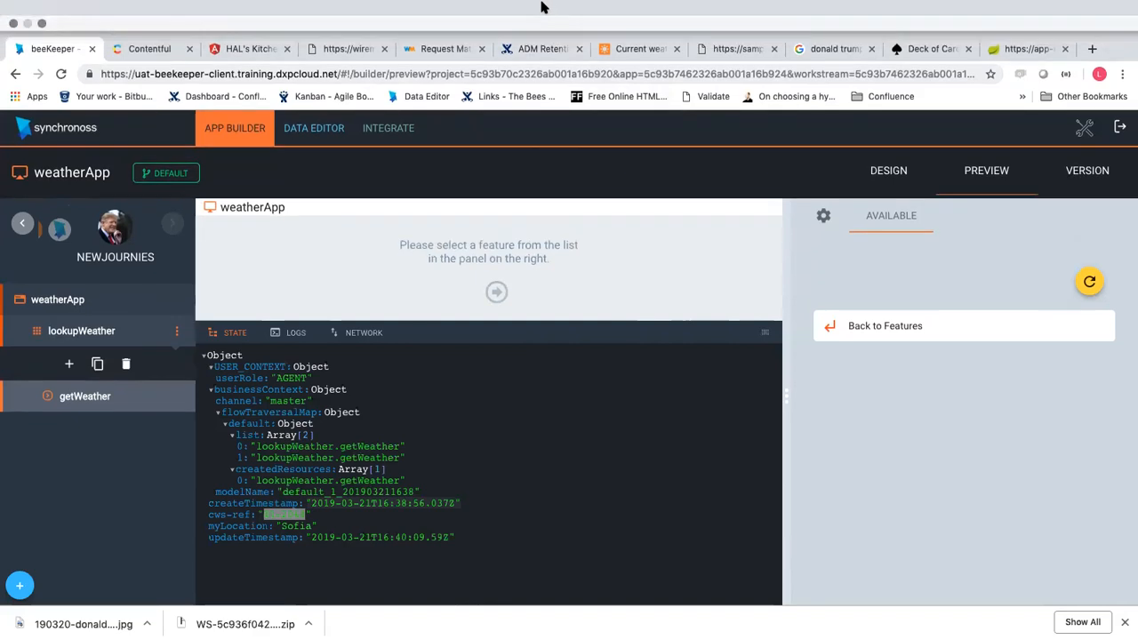
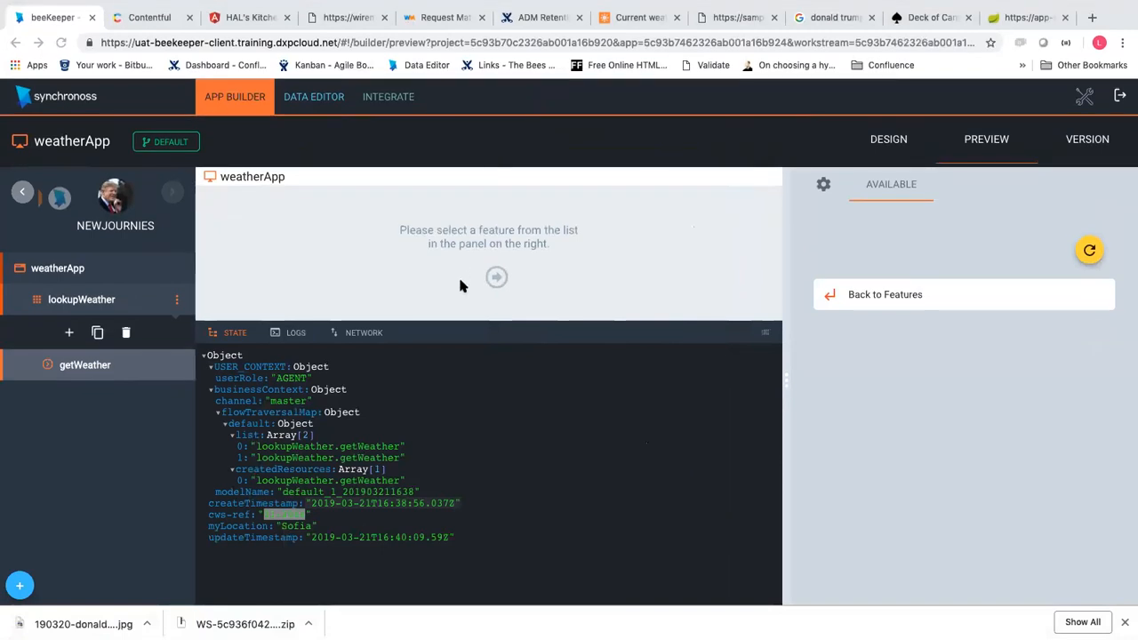
# Switch back to beeKeeper and open the getWeather step's design
pyautogui.hotkey('ctrl', 'Right')
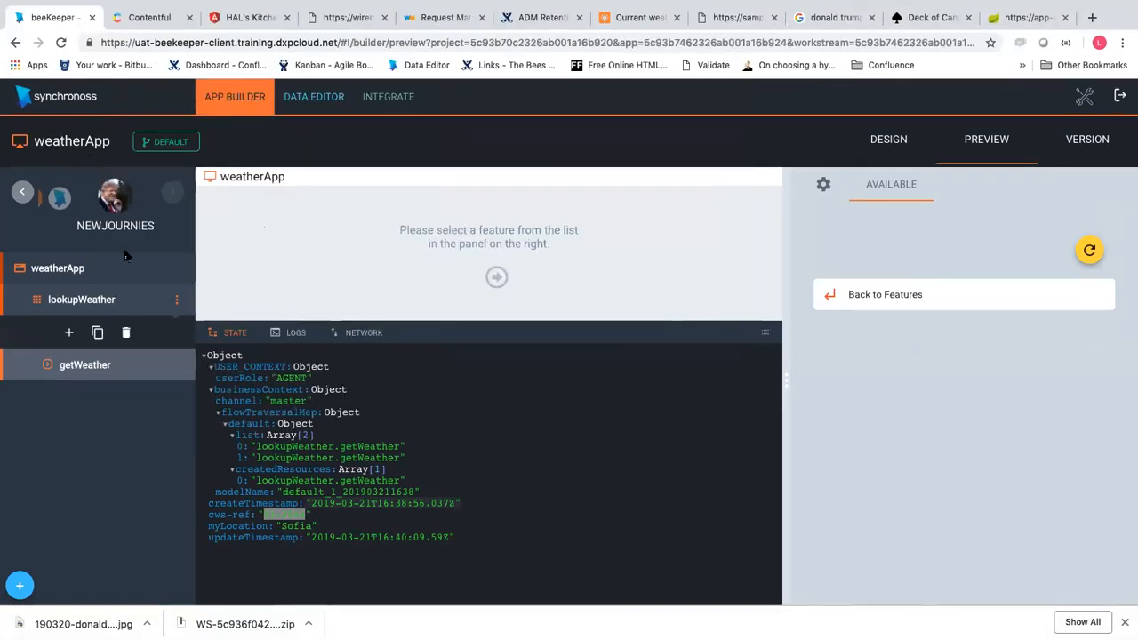
pyautogui.click(89, 376)
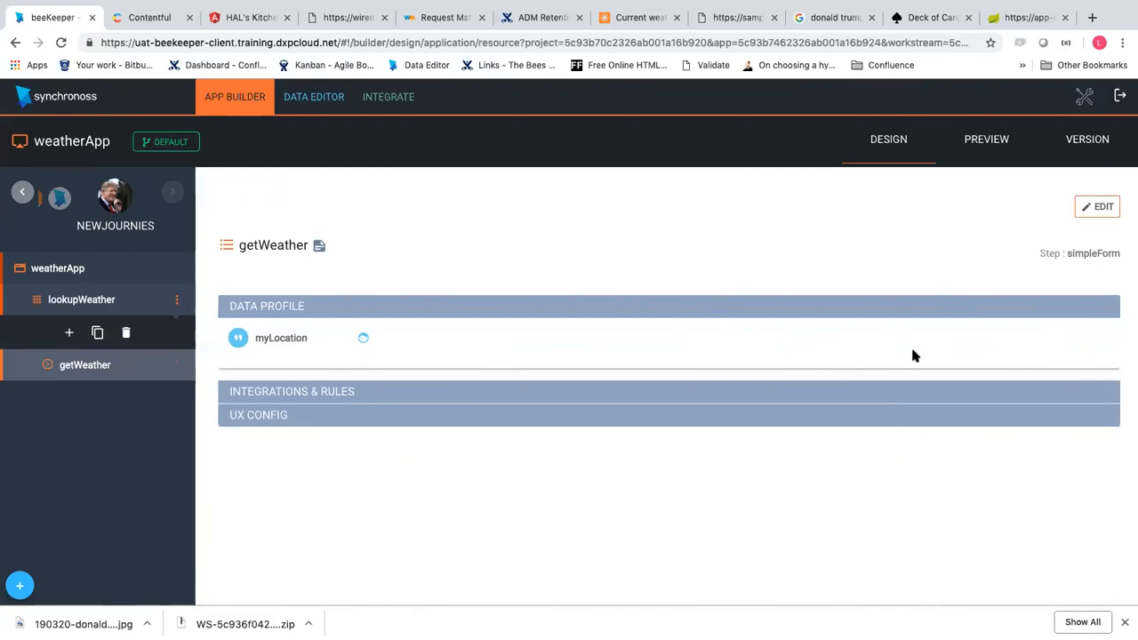
# Put getWeather into edit mode and expand CREATE under Integrations & Rules
pyautogui.click(1099, 209)
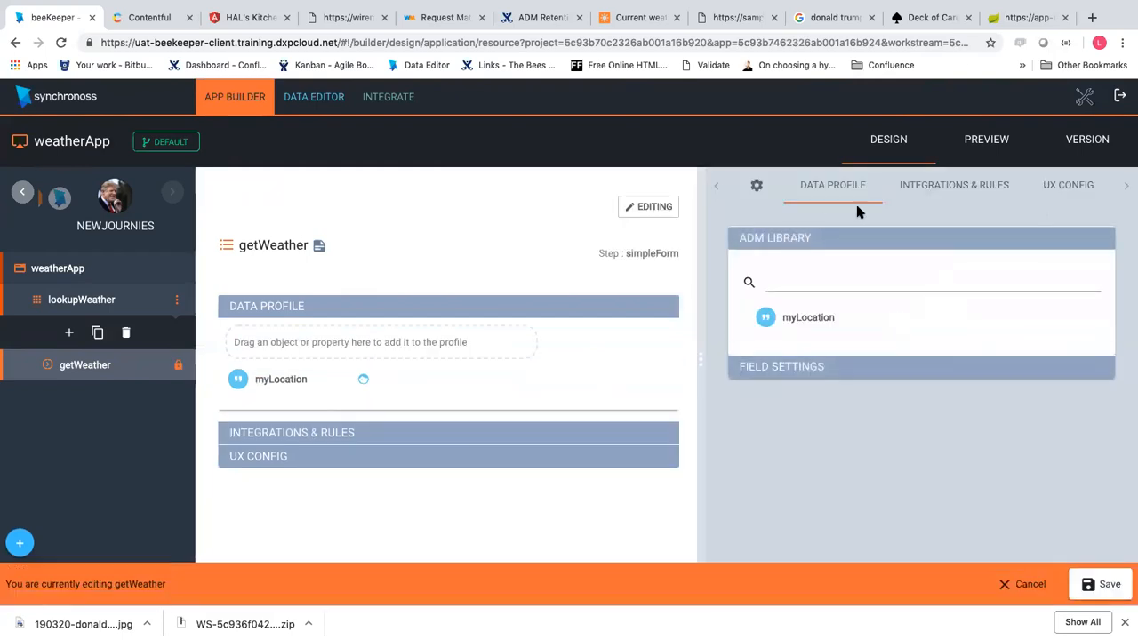
pyautogui.click(903, 203)
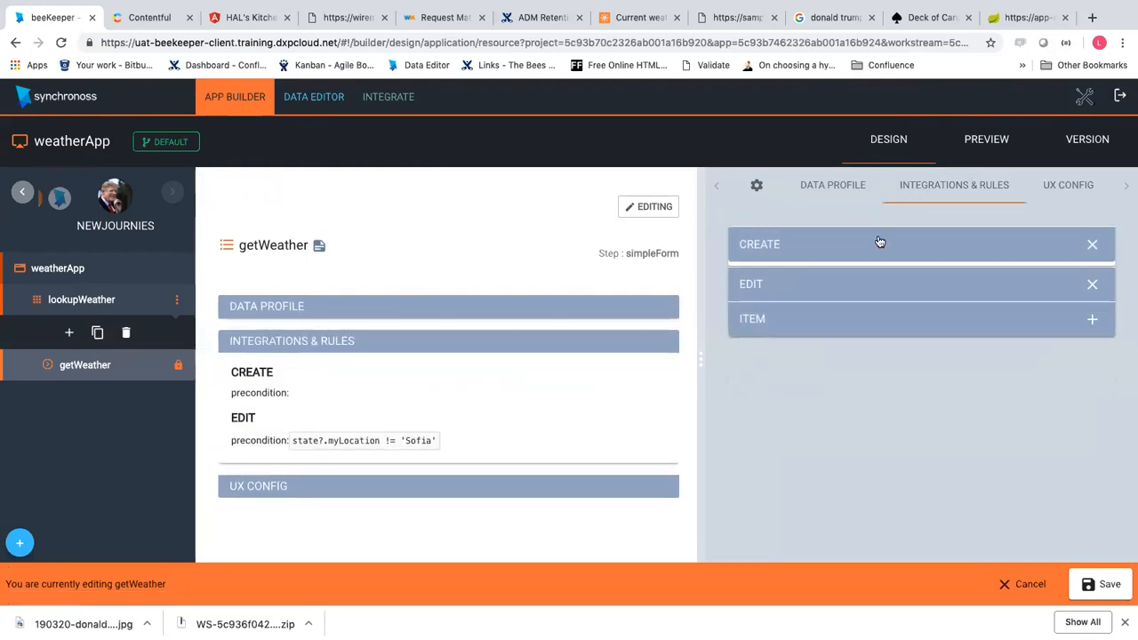
pyautogui.click(878, 244)
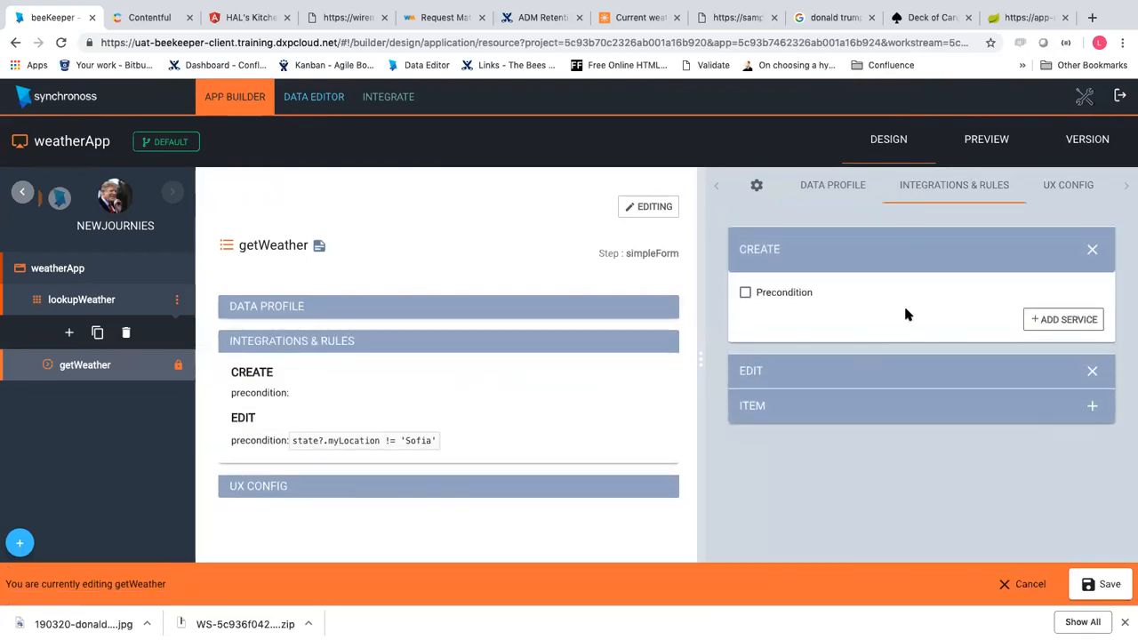
# Add a Business Rule service under CREATE, then delete service-1 again
pyautogui.click(1041, 318)
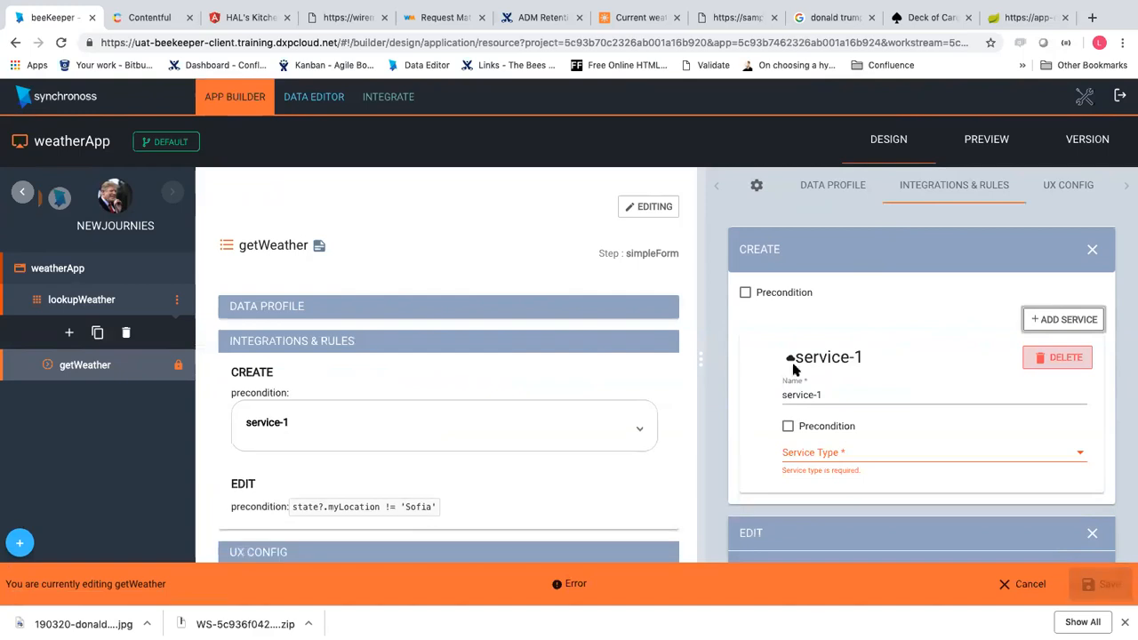
pyautogui.click(831, 455)
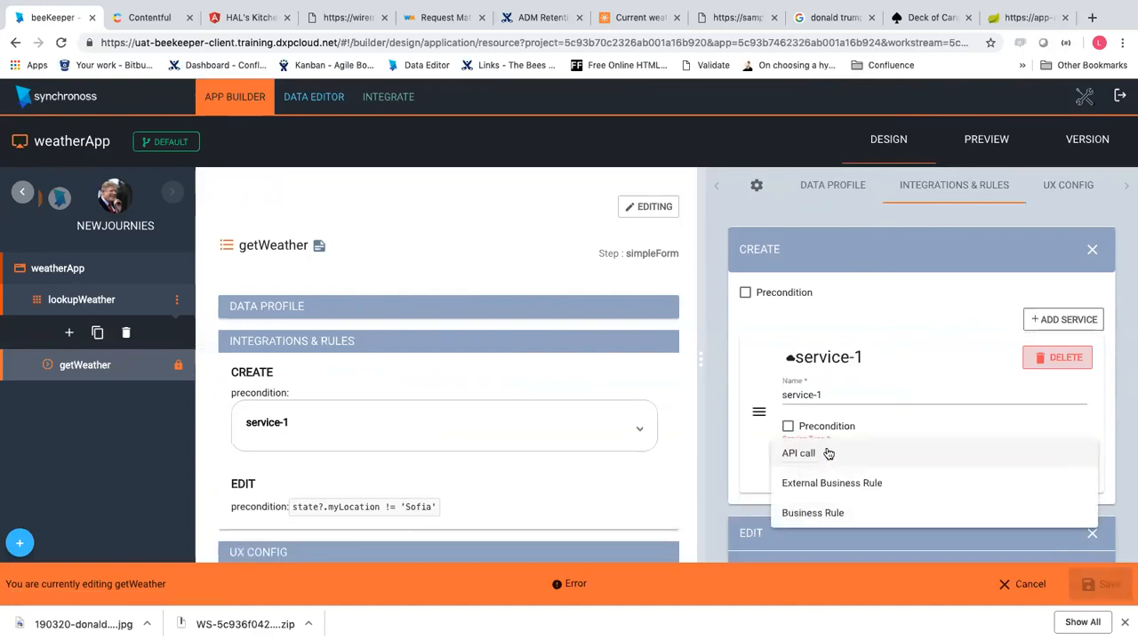
pyautogui.click(819, 520)
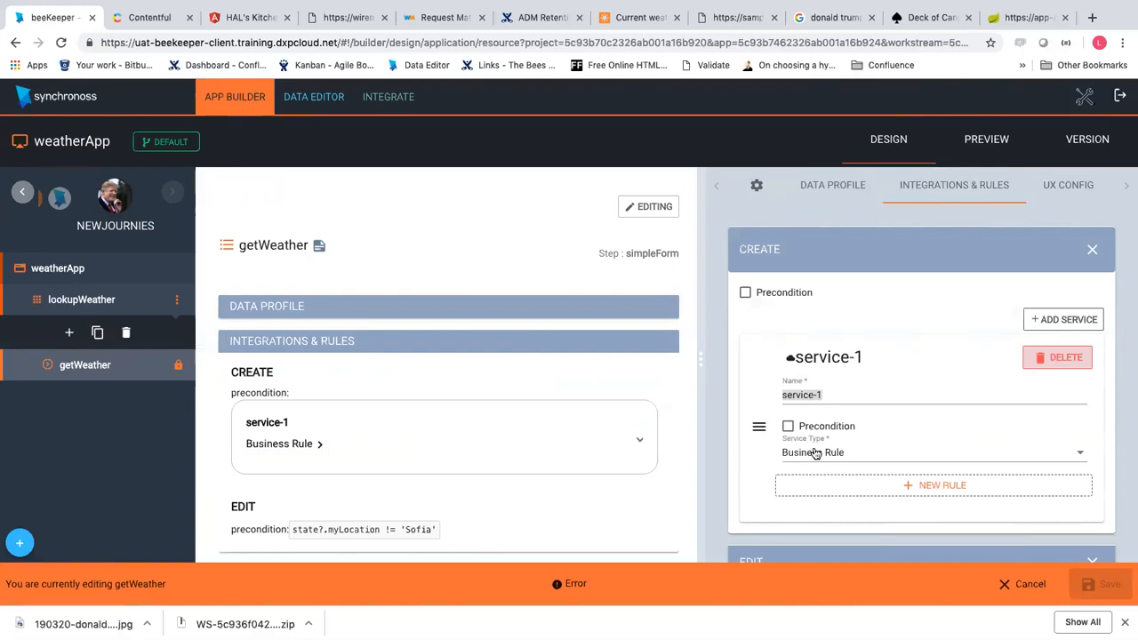
pyautogui.click(830, 394)
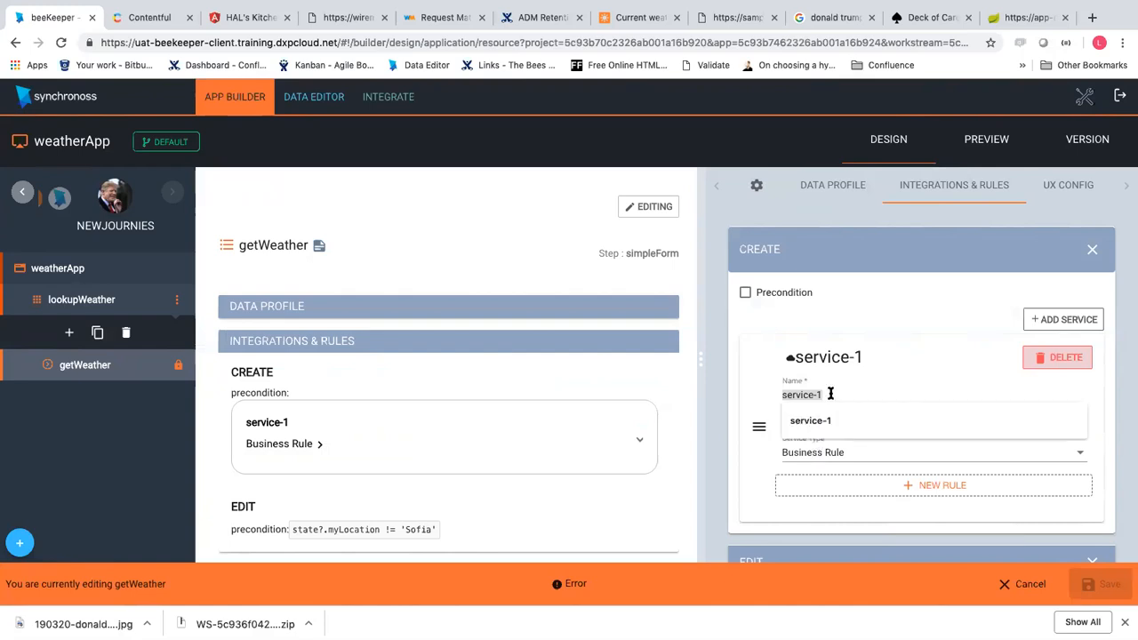
pyautogui.tripleClick(831, 394)
pyautogui.click(1038, 359)
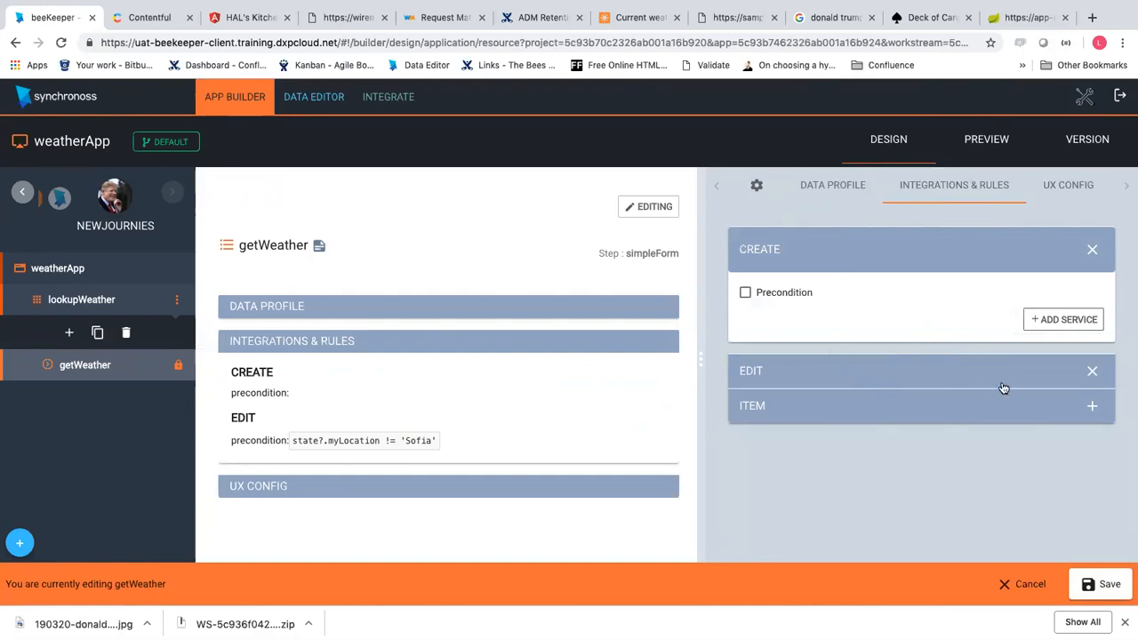
# Delete the EDIT rule and add a Business Rule service under CREATE
pyautogui.click(1091, 371)
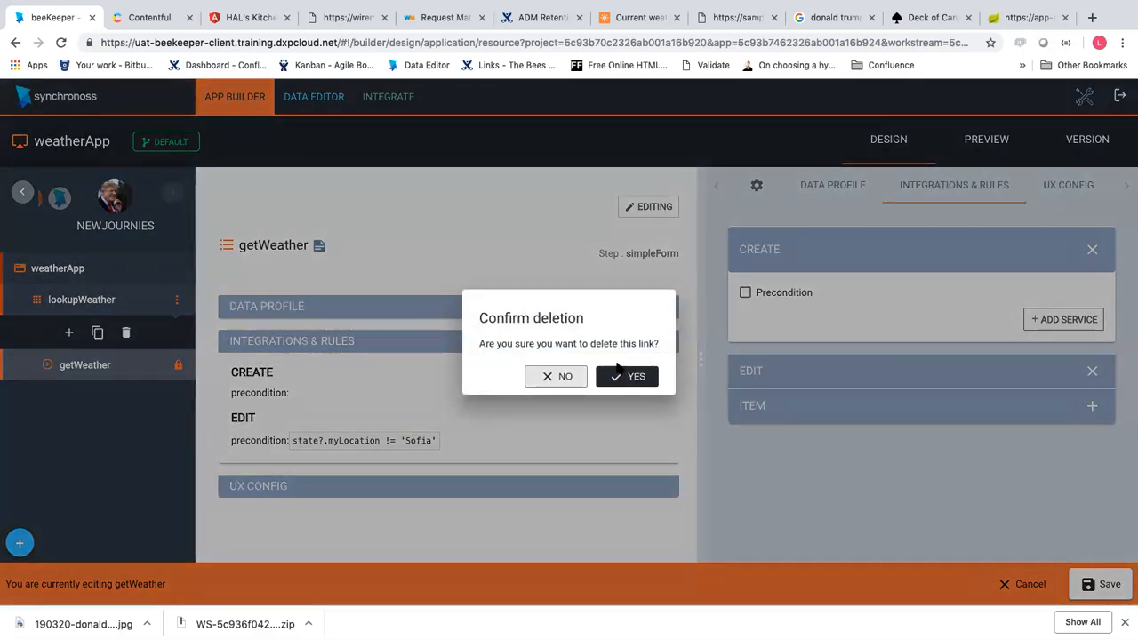
pyautogui.click(642, 376)
pyautogui.click(902, 253)
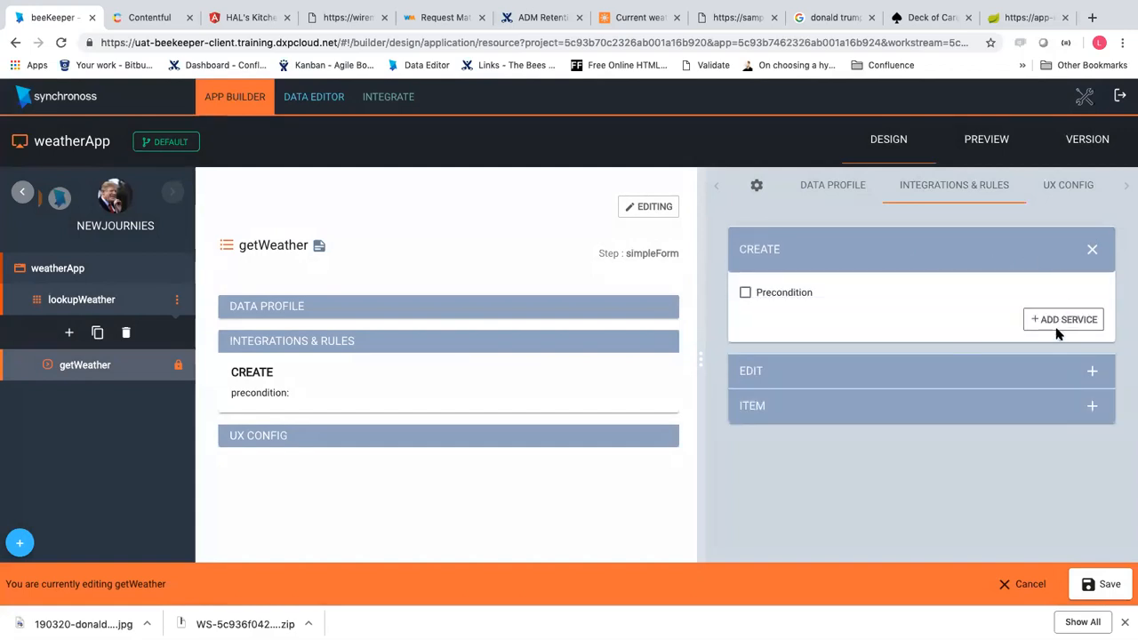
pyautogui.click(1053, 321)
pyautogui.click(838, 464)
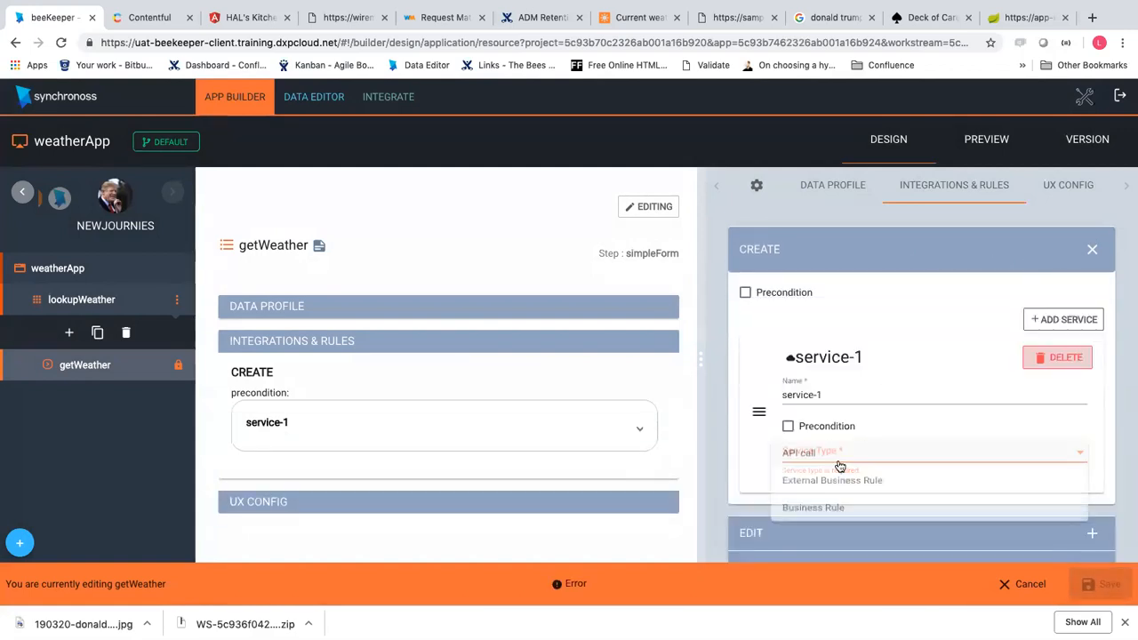
pyautogui.click(831, 514)
# Rename the service to MakeUppercase and start a new business rule for it
pyautogui.click(828, 395)
pyautogui.hotkey('ctrl', 'a')
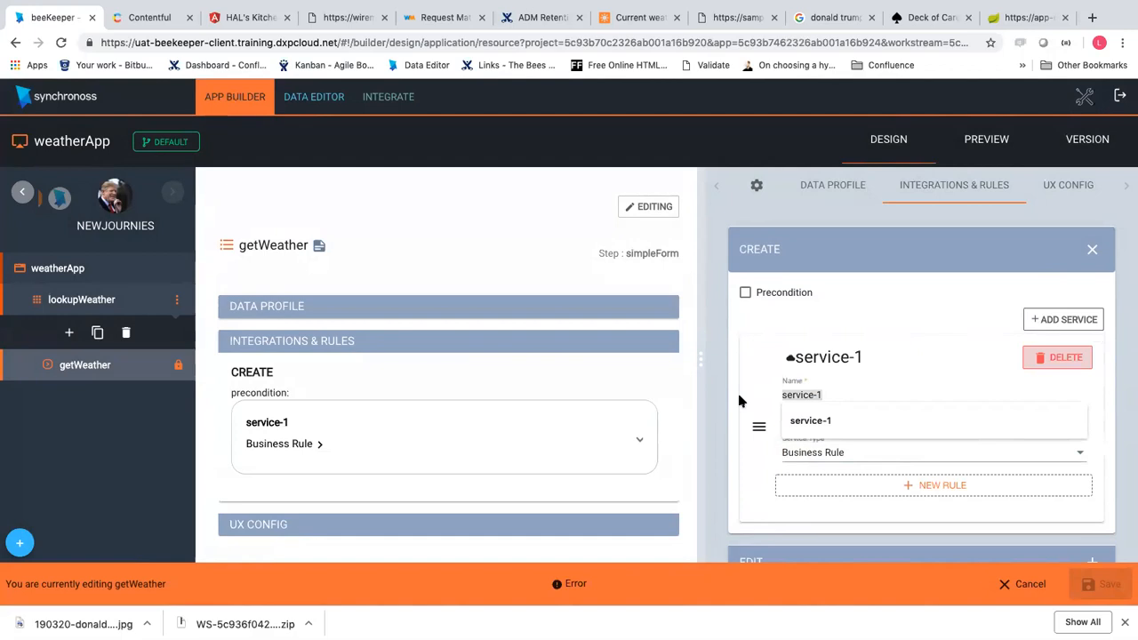
pyautogui.write('Make U')
pyautogui.press('BackSpace')
pyautogui.press('BackSpace')
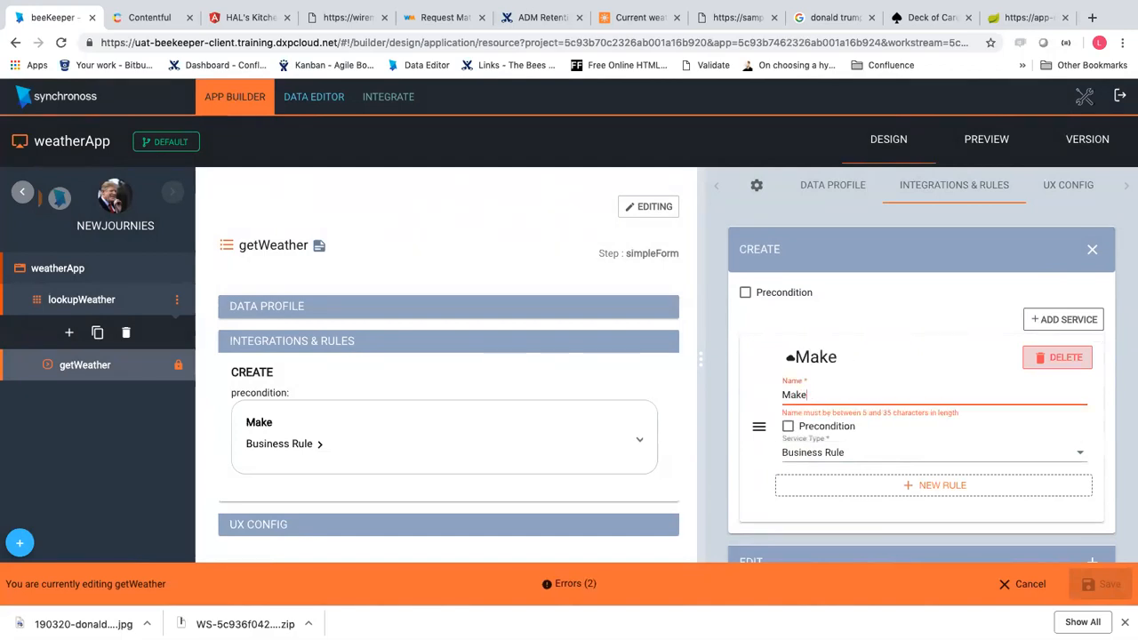
pyautogui.write('Uppercase')
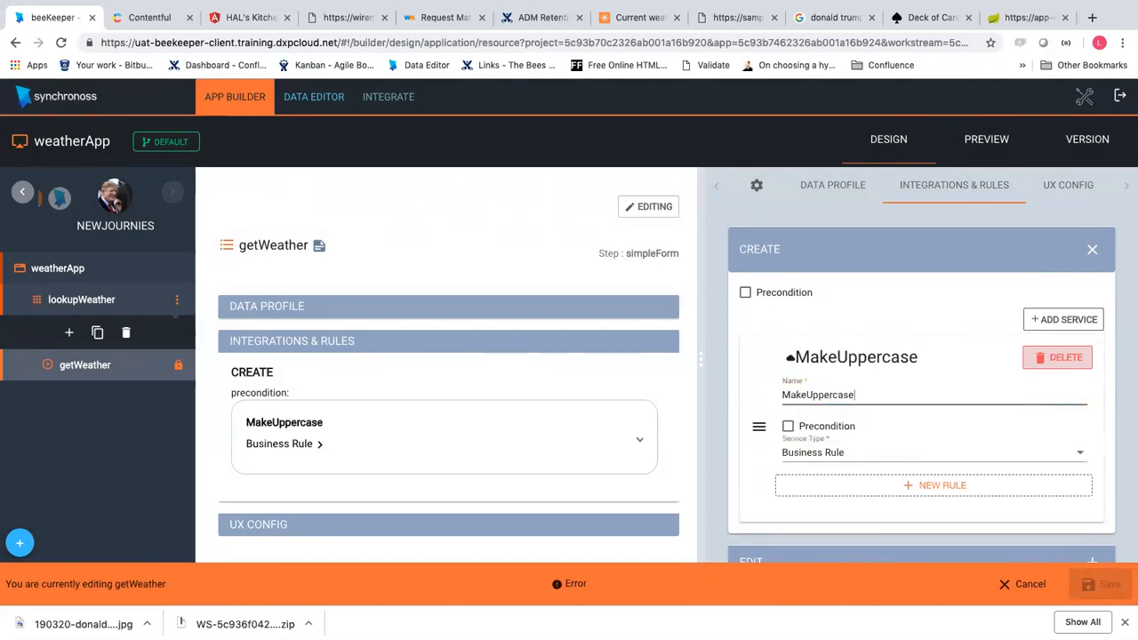
pyautogui.click(882, 485)
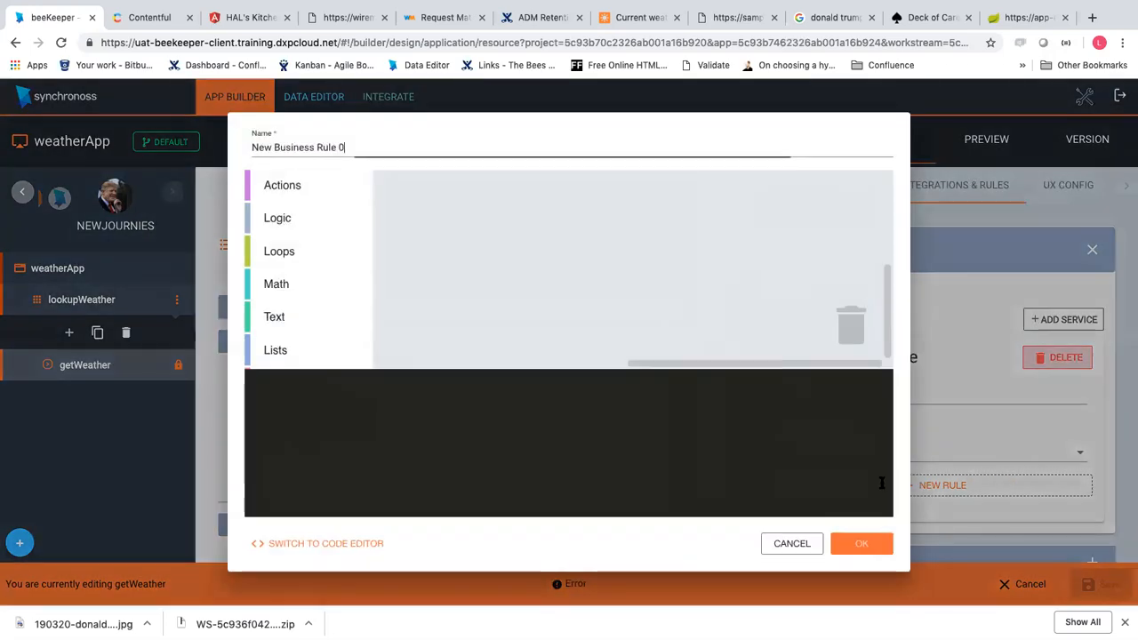
# Place a Variables state property block in New Business Rule 0, set to myLocation
pyautogui.scroll(-3, 313, 260)
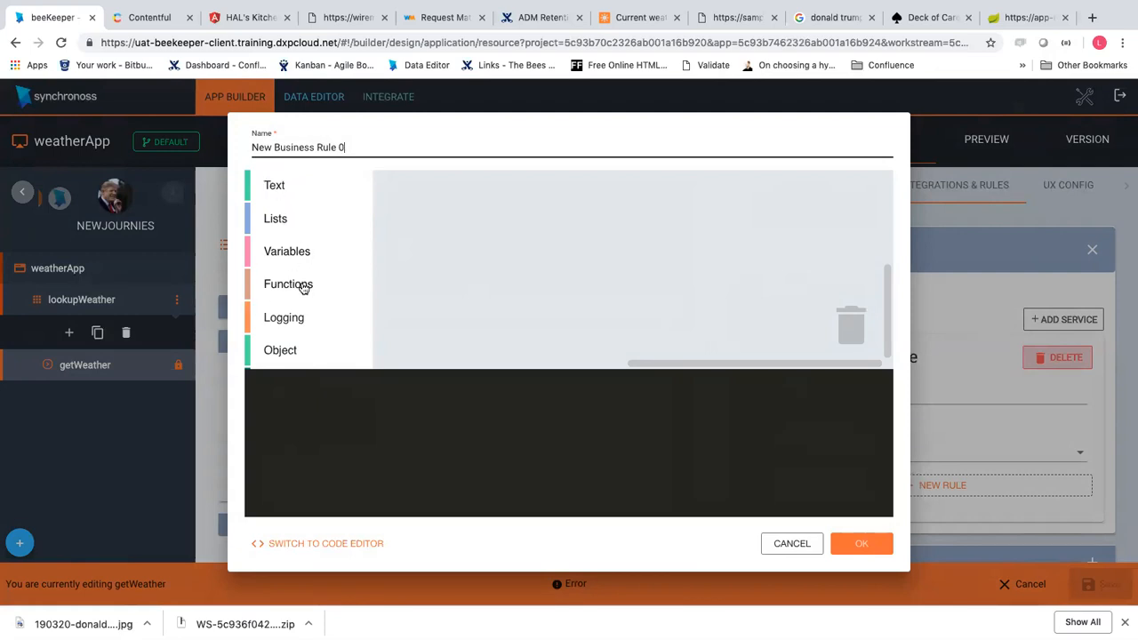
pyautogui.scroll(3, 303, 288)
pyautogui.scroll(-4, 303, 288)
pyautogui.scroll(4, 303, 288)
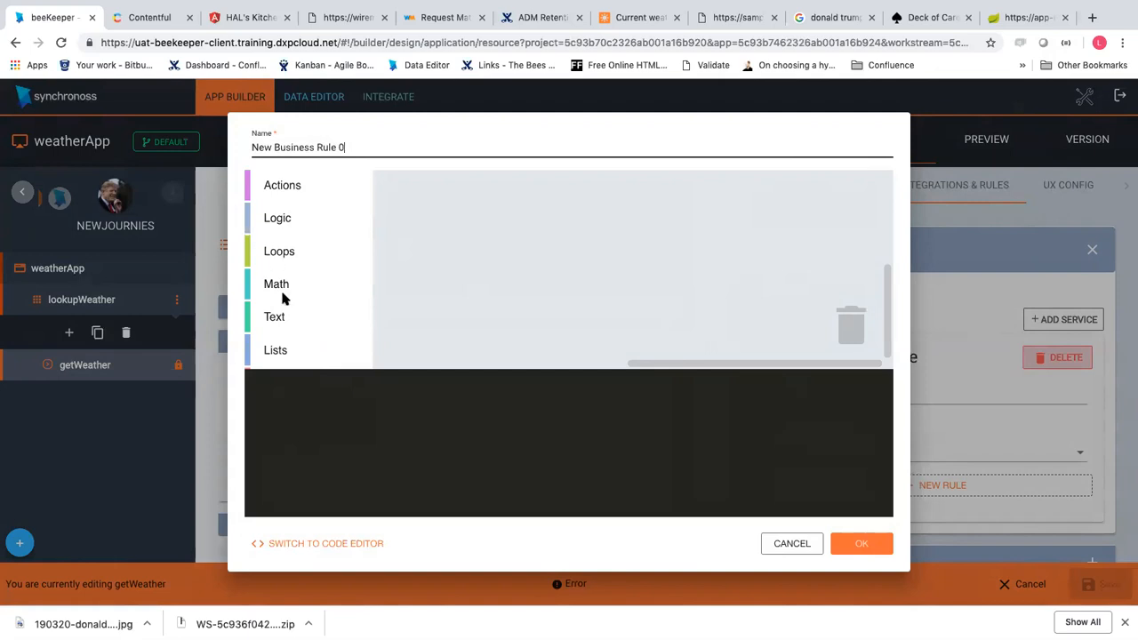
pyautogui.scroll(-4, 284, 275)
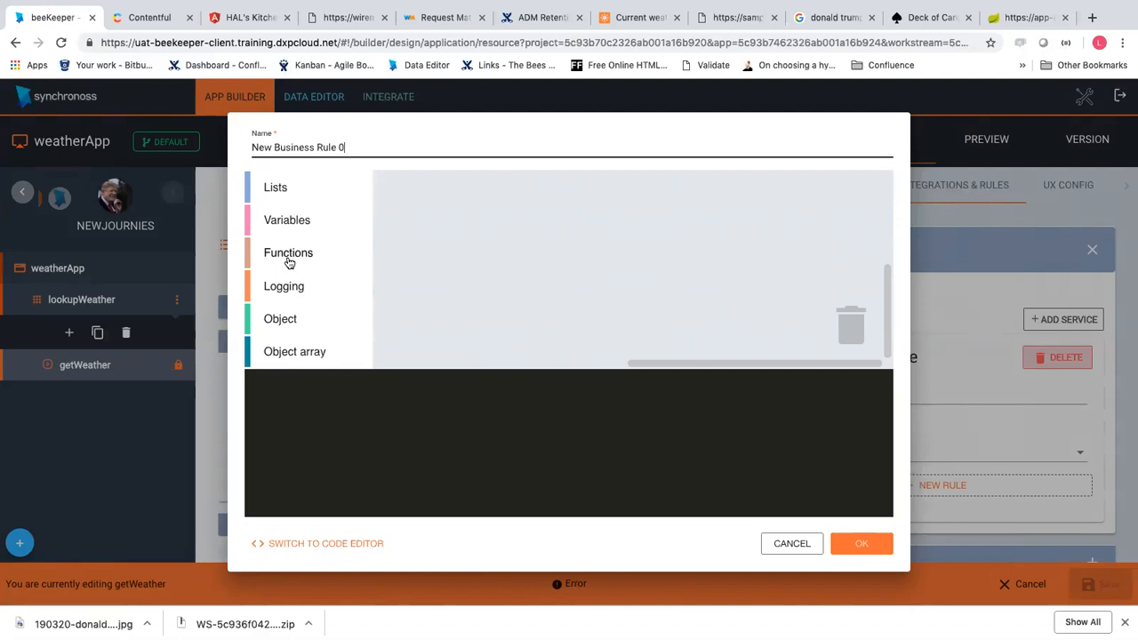
pyautogui.scroll(1, 290, 256)
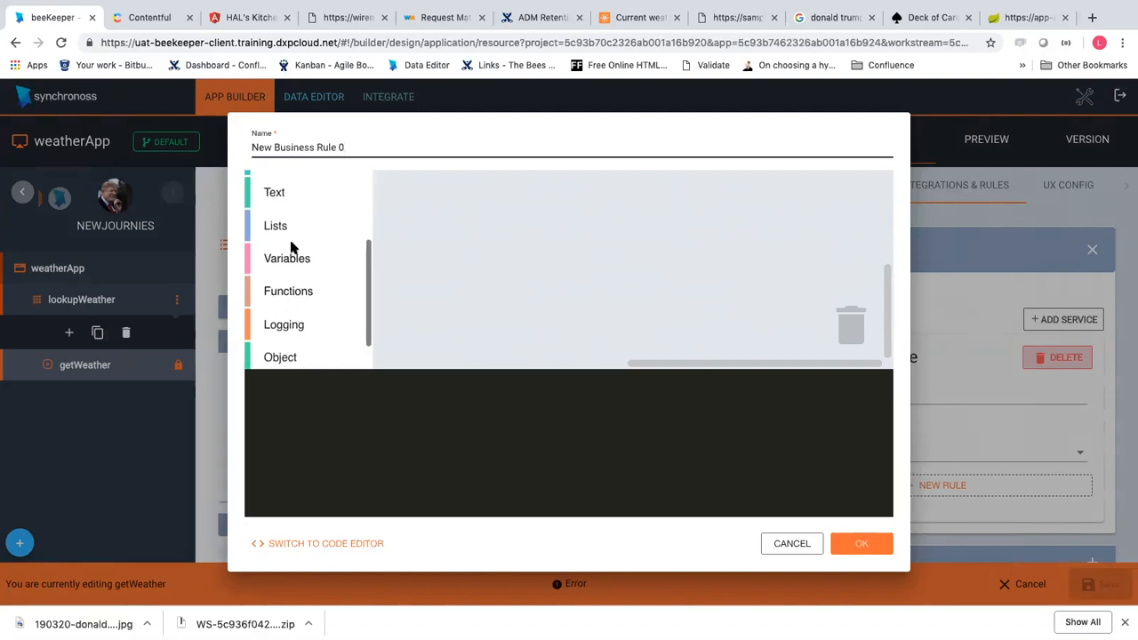
pyautogui.click(294, 263)
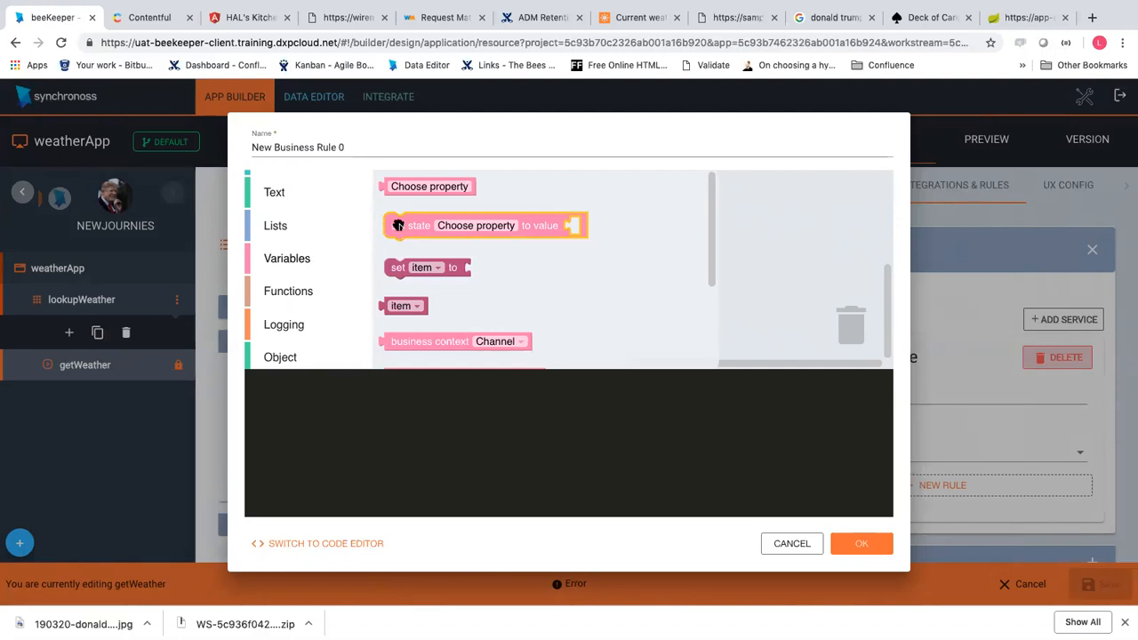
pyautogui.click(455, 265)
pyautogui.moveTo(417, 187); pyautogui.dragTo(619, 224)
pyautogui.click(620, 226)
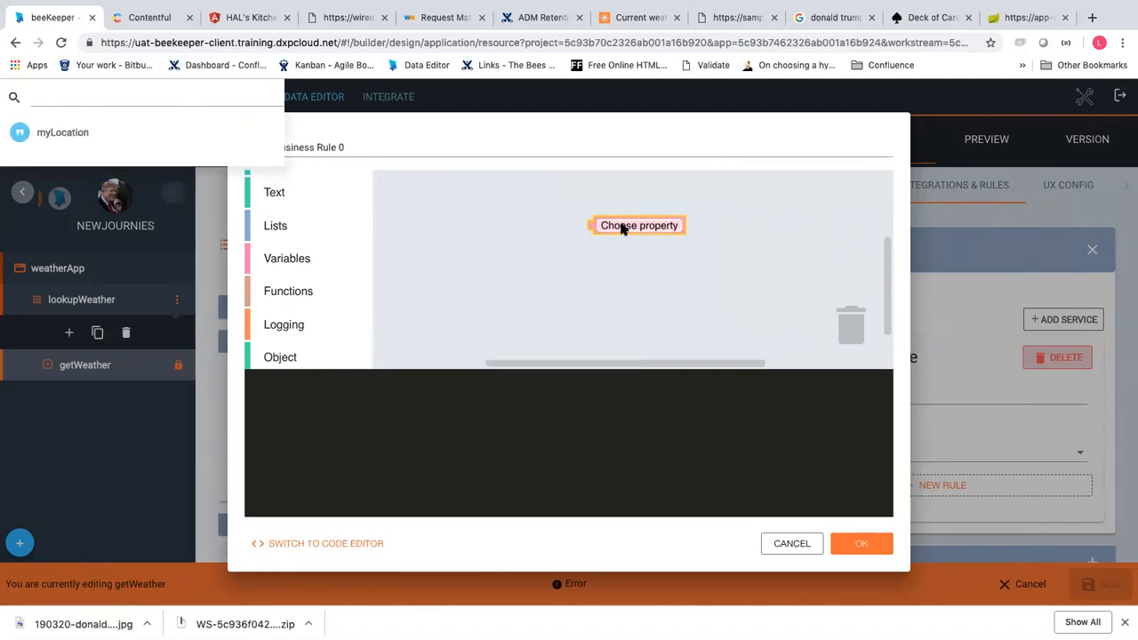
pyautogui.click(62, 132)
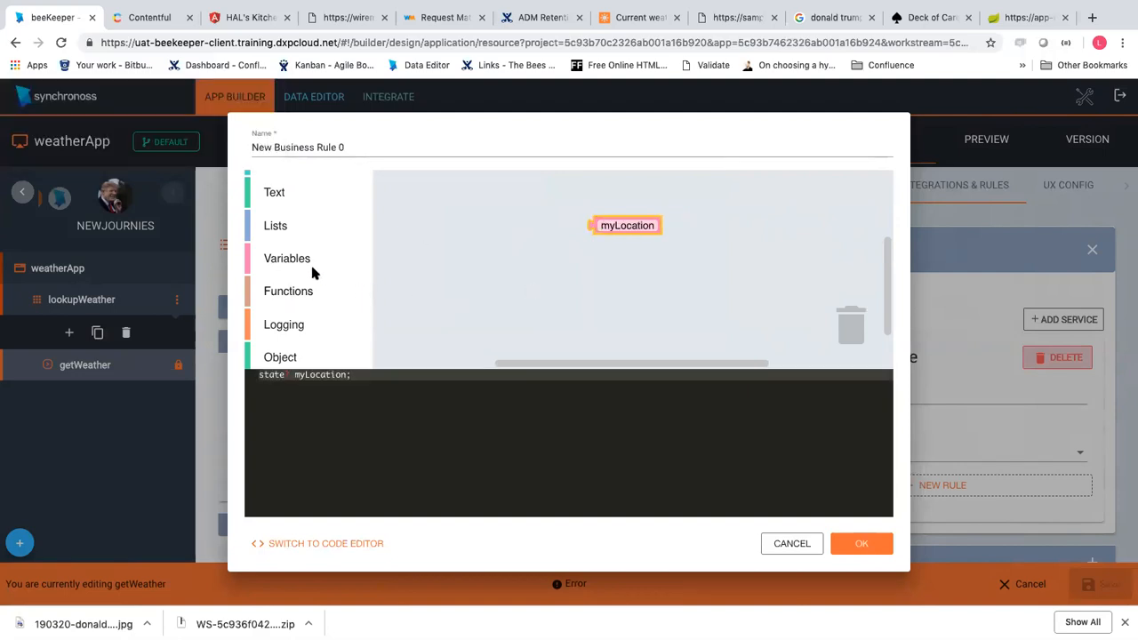
pyautogui.scroll(1, 311, 267)
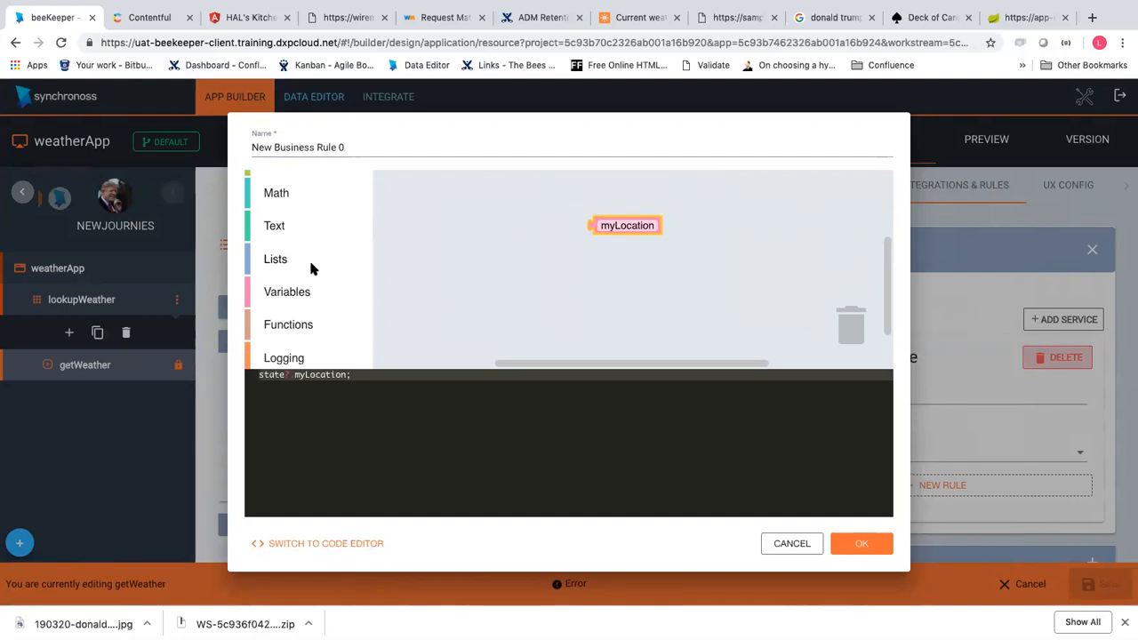
# Wrap myLocation in a Text 'to UPPER CASE' block, producing state?.myLocation.toUpperCase()
pyautogui.click(270, 230)
pyautogui.scroll(-3, 471, 277)
pyautogui.scroll(4, 471, 277)
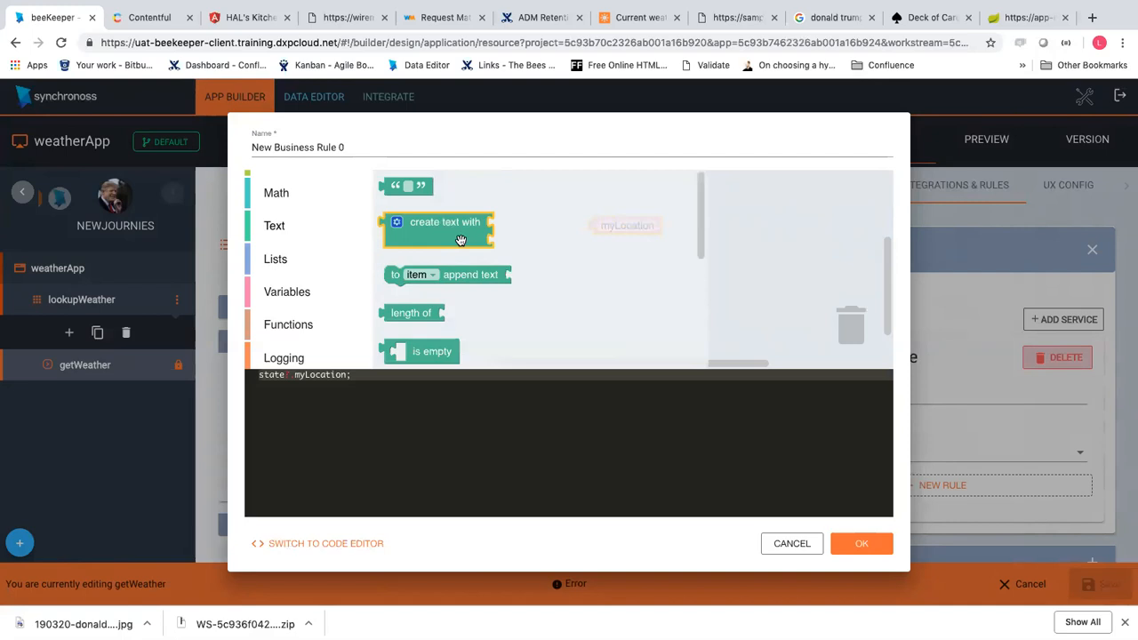
pyautogui.scroll(-3, 449, 294)
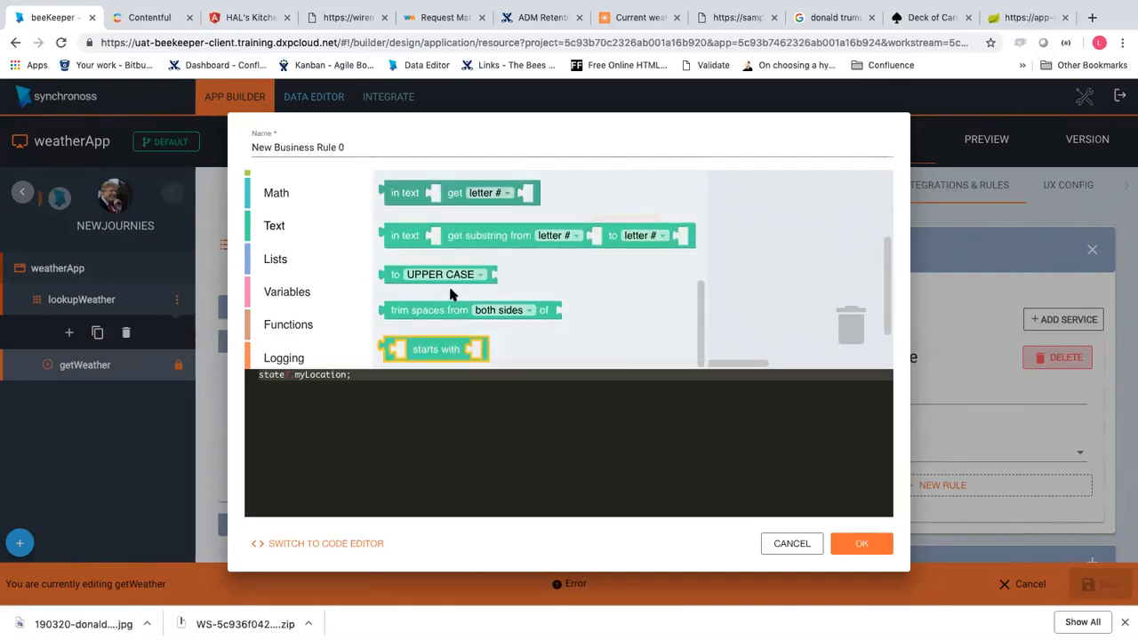
pyautogui.moveTo(435, 278); pyautogui.dragTo(550, 291)
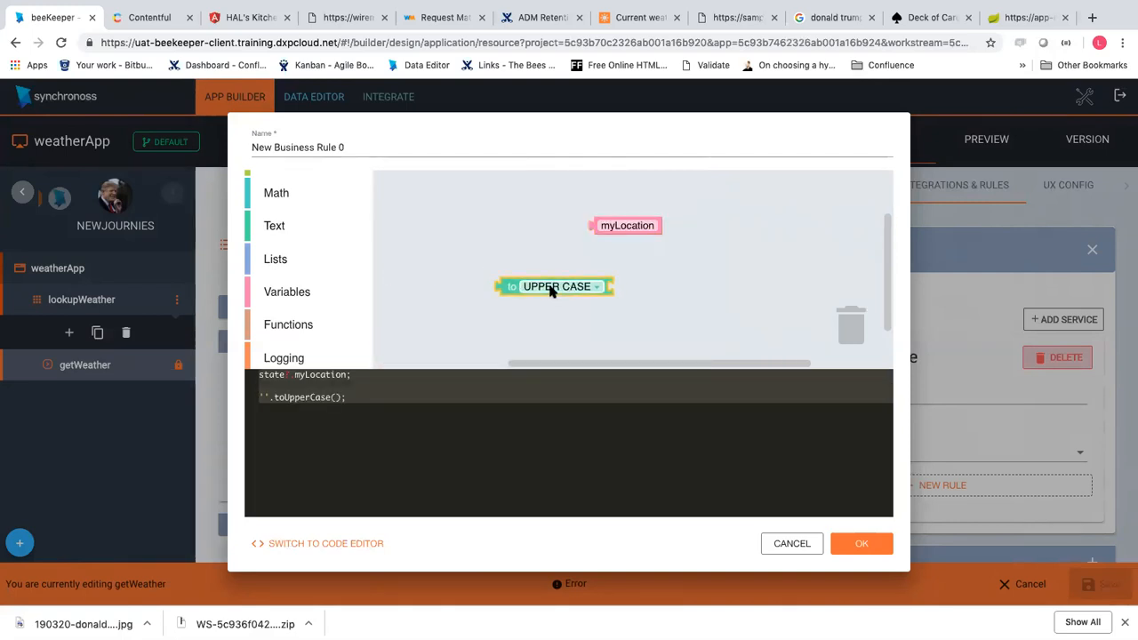
pyautogui.moveTo(615, 226); pyautogui.dragTo(662, 251)
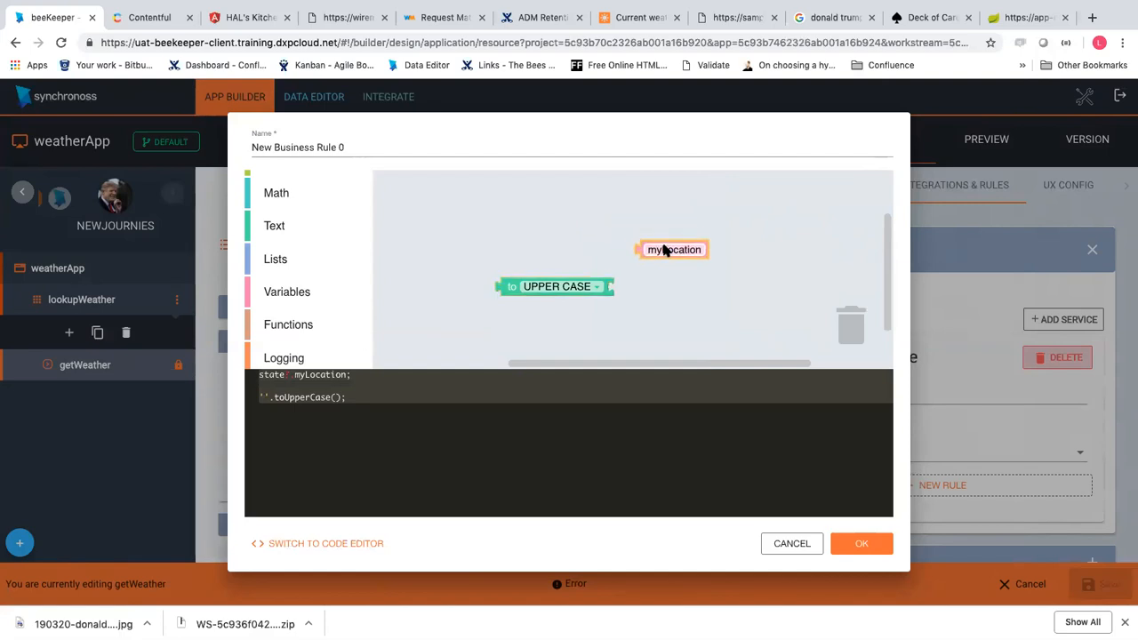
pyautogui.click(321, 402)
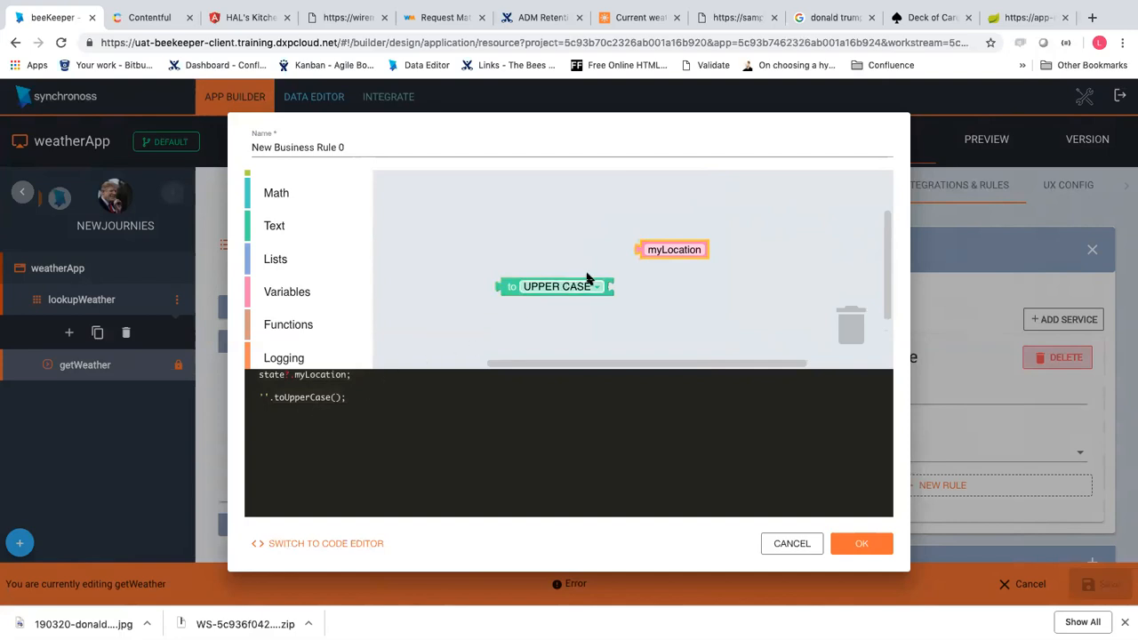
pyautogui.moveTo(673, 242); pyautogui.dragTo(667, 268)
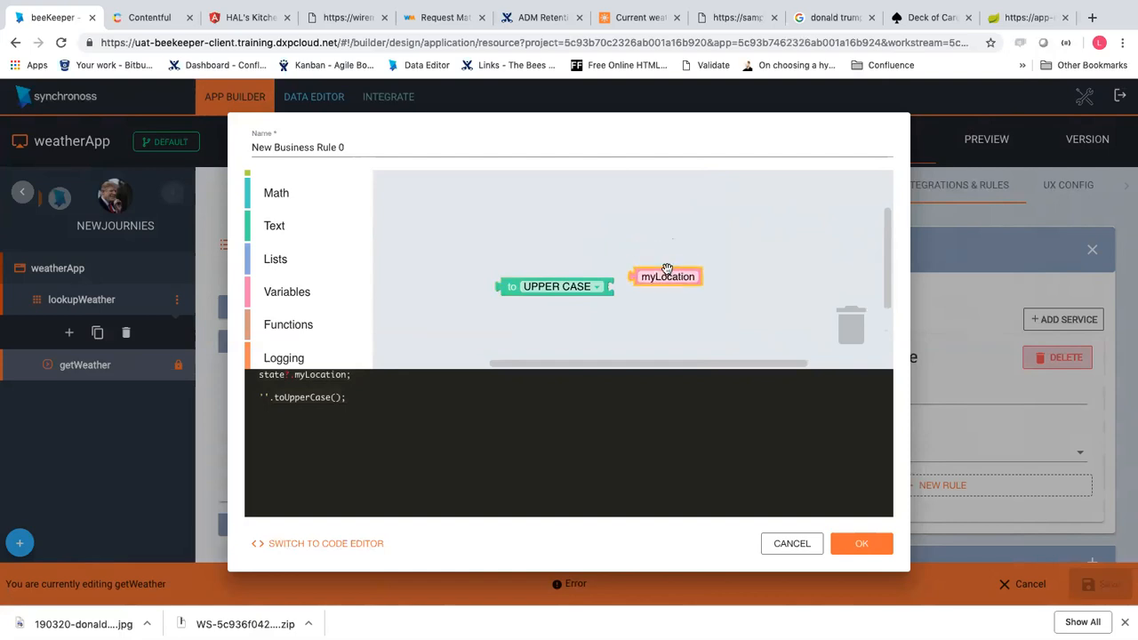
pyautogui.moveTo(666, 269); pyautogui.dragTo(636, 287)
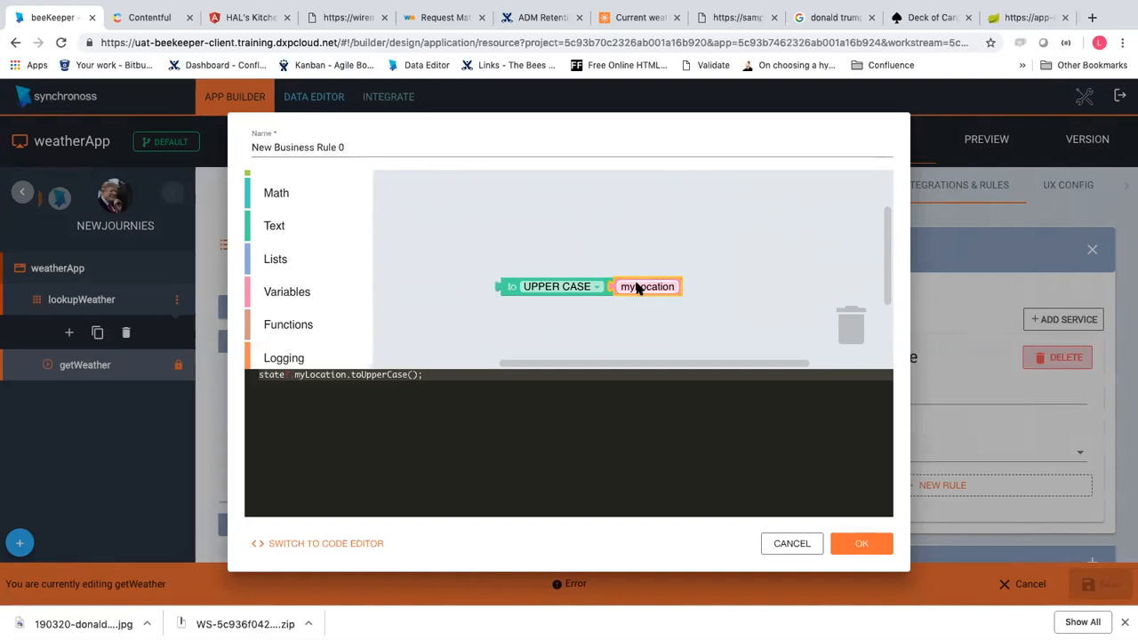
pyautogui.click(369, 147)
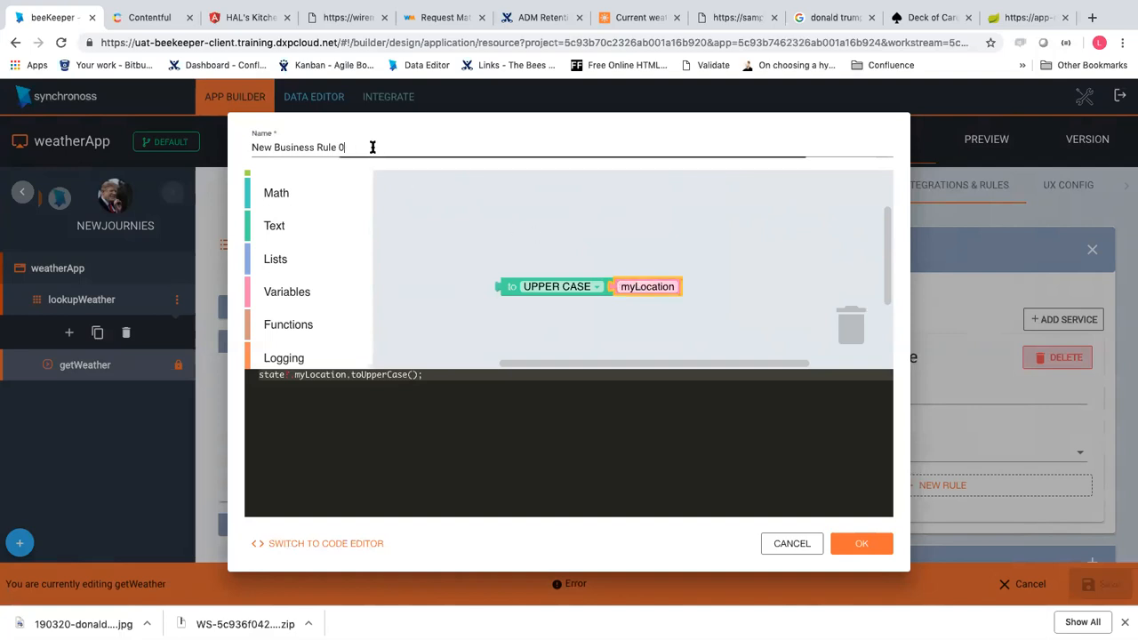
# Name the rule 'Make Text Uppercase' and confirm it
pyautogui.press('super+a')
pyautogui.write('Make ')
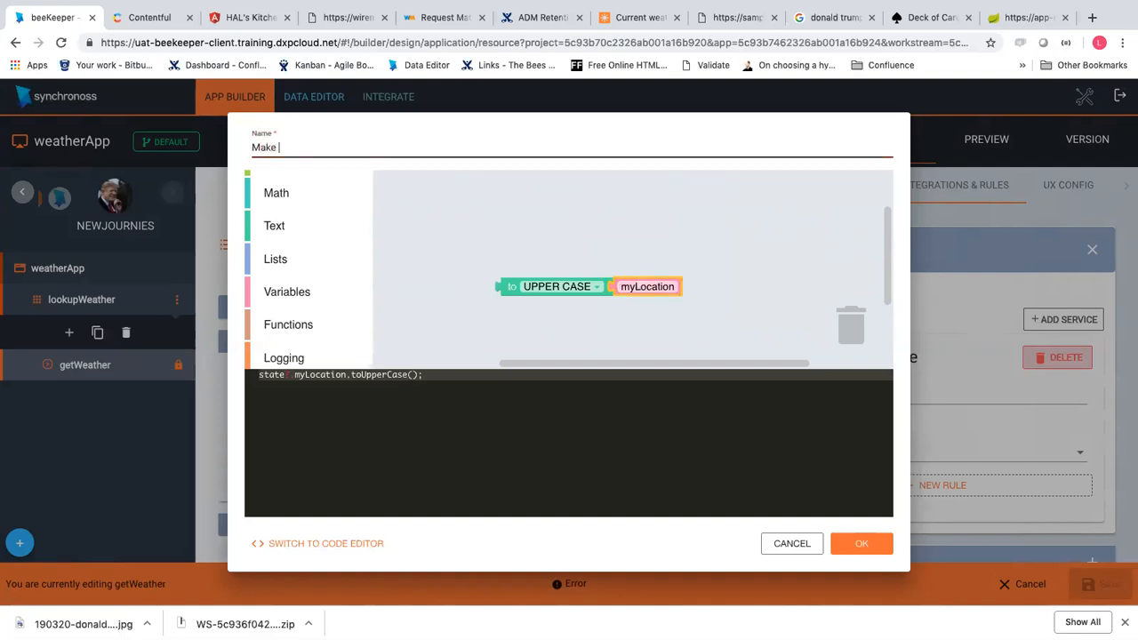
pyautogui.write('Te')
pyautogui.hotkey('ctrl', 't')
pyautogui.hotkey('ctrl', 'w')
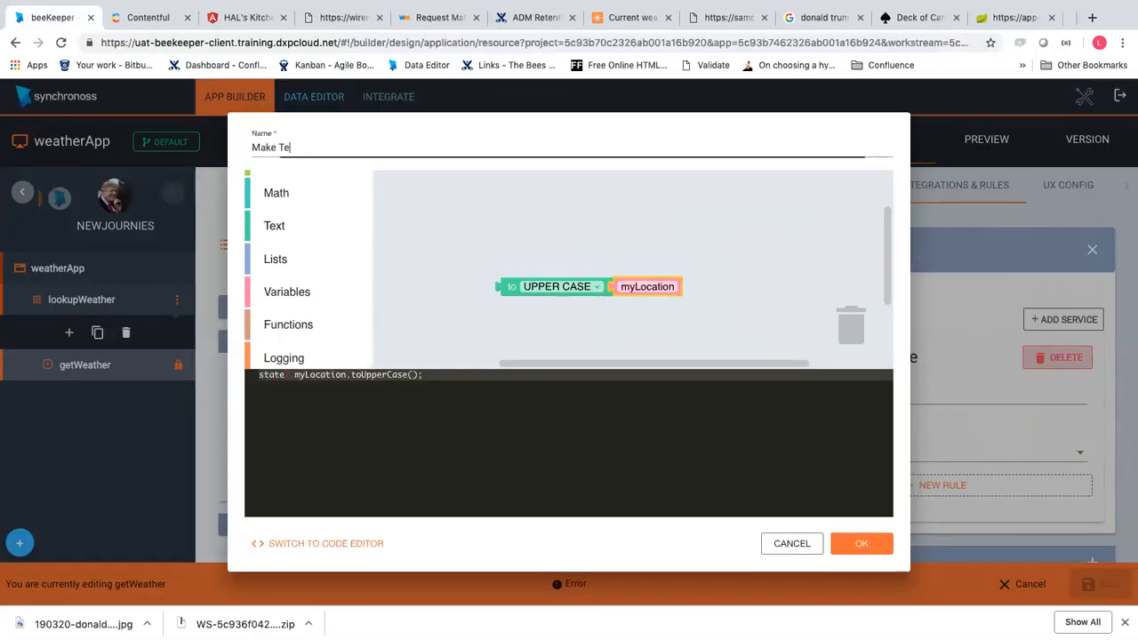
pyautogui.write('xt Up')
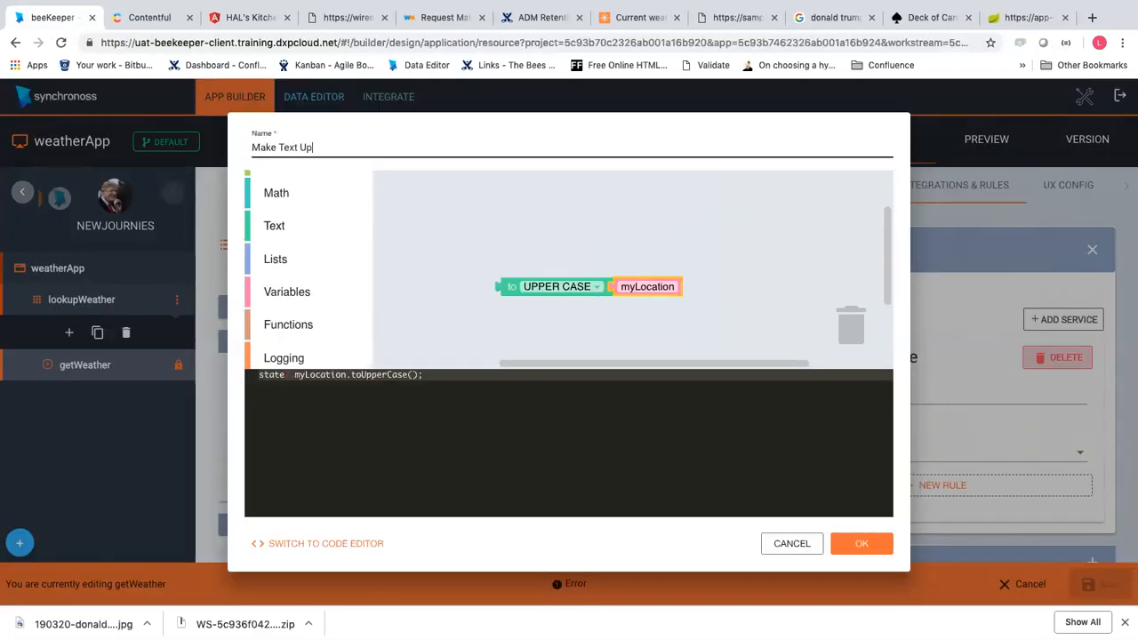
pyautogui.write('percase')
pyautogui.click(858, 544)
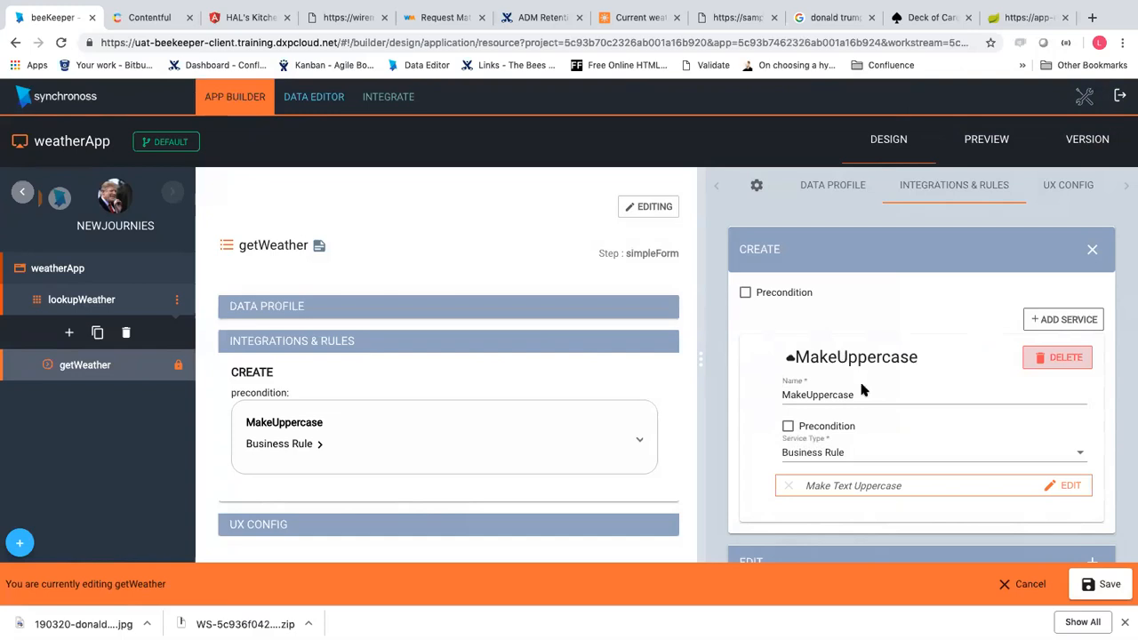
# Save the getWeather step, expand the MakeUppercase card, and re-enter edit mode
pyautogui.click(1101, 584)
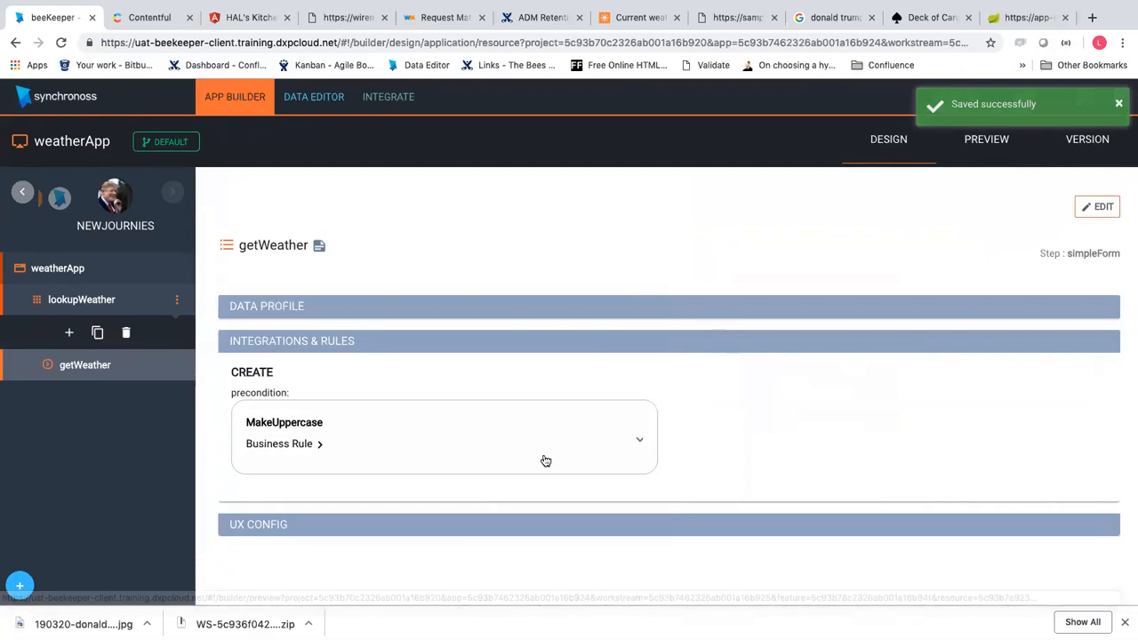
pyautogui.click(587, 449)
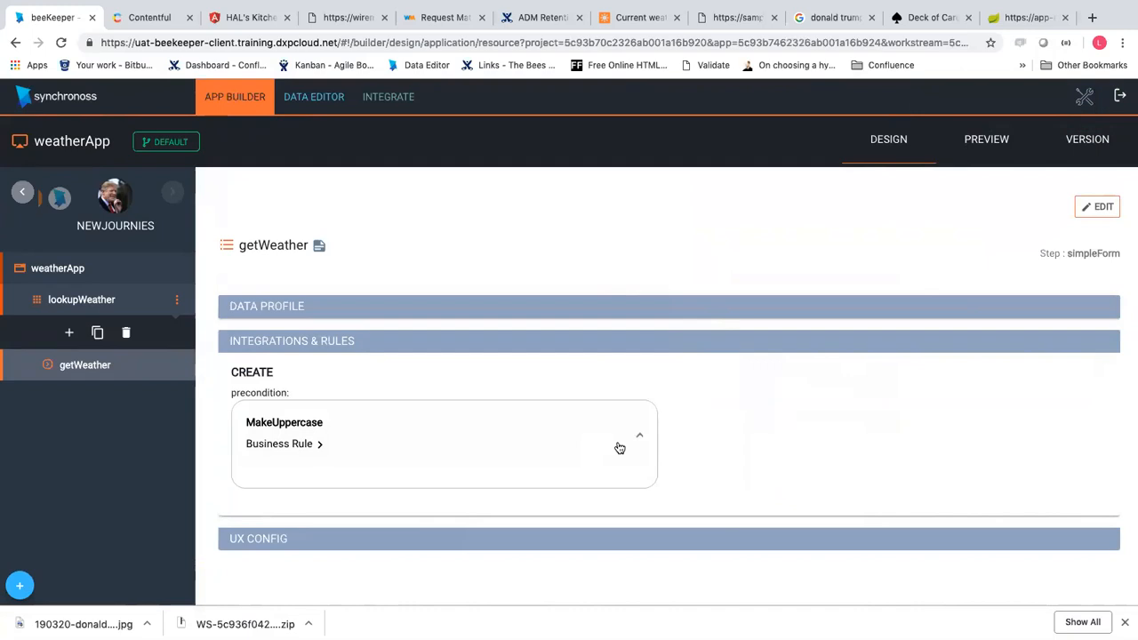
pyautogui.click(1099, 206)
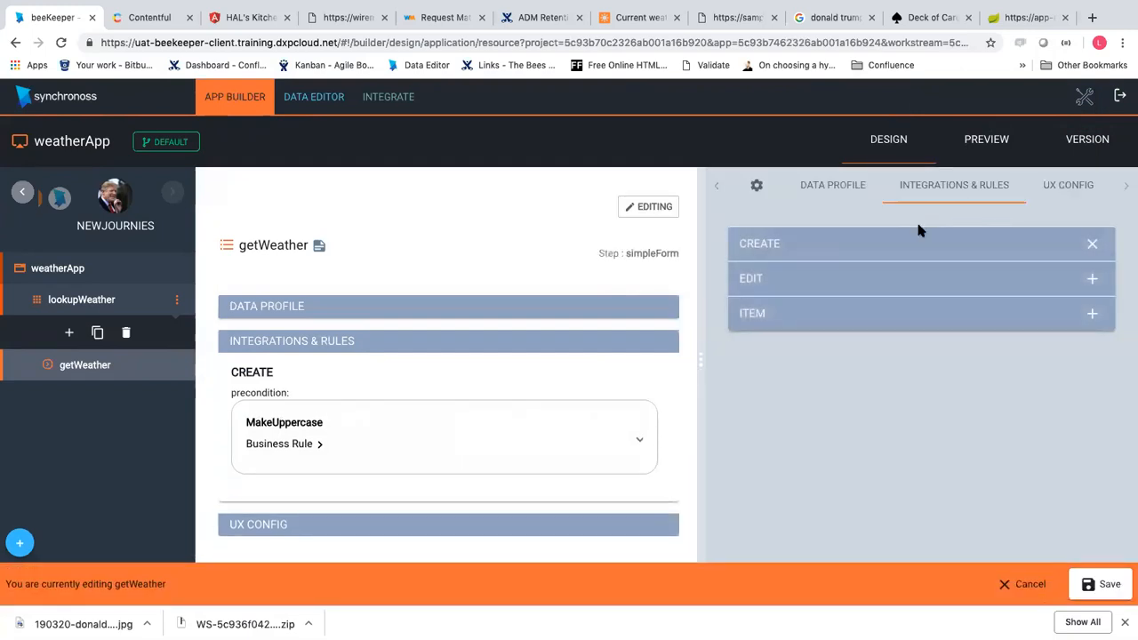
# Try adding a business rule service to the EDIT stage, then discard it
pyautogui.click(860, 283)
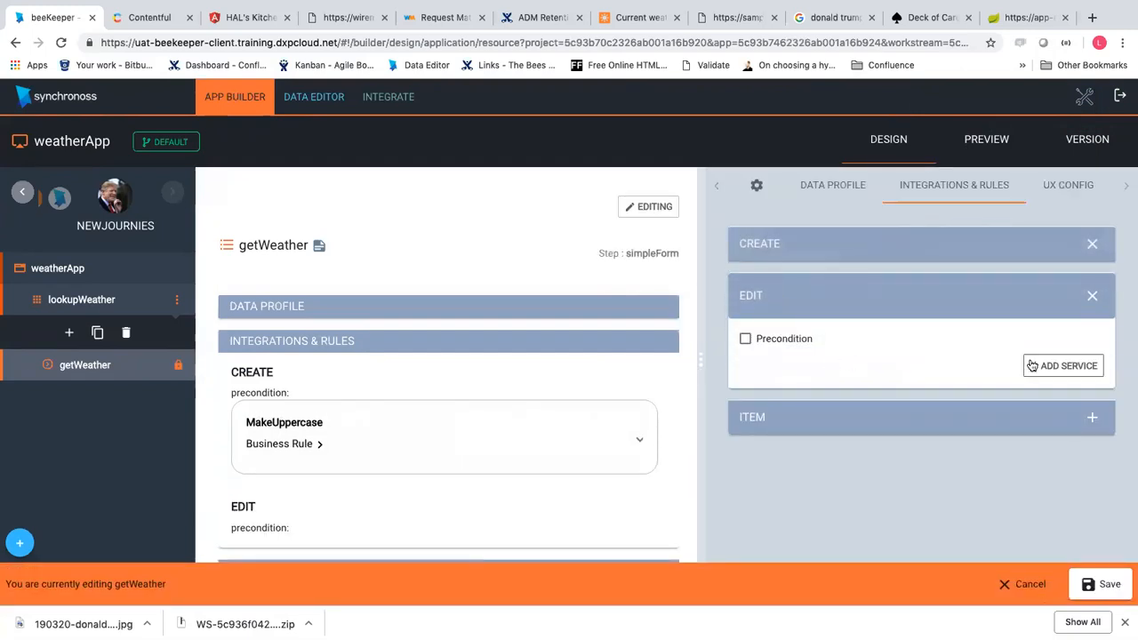
pyautogui.click(1031, 365)
pyautogui.click(809, 440)
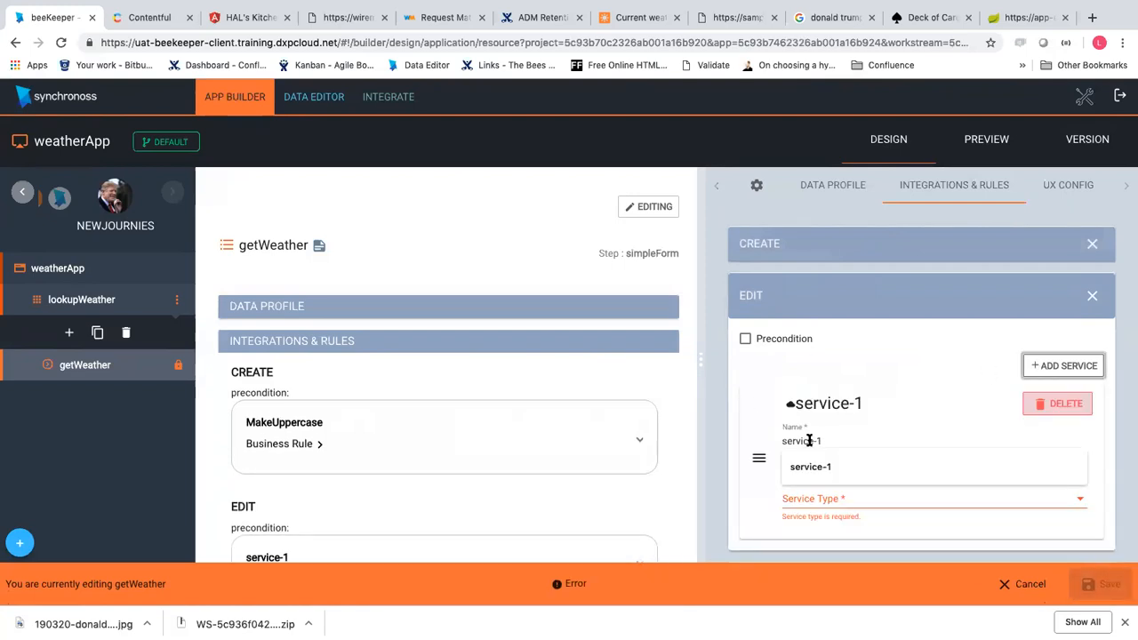
pyautogui.click(852, 503)
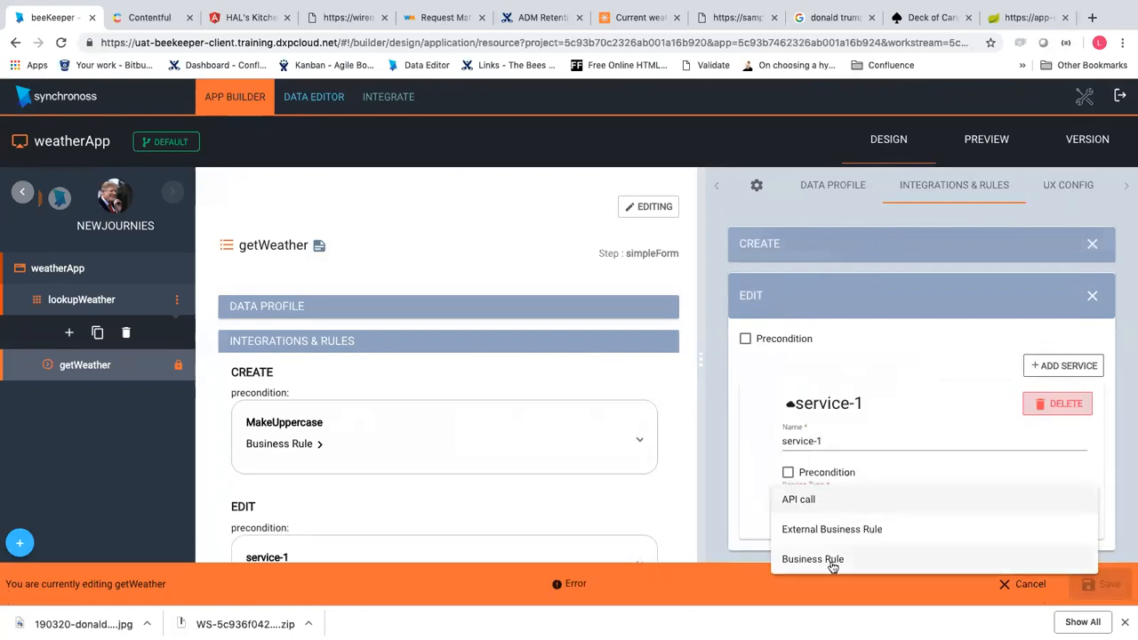
pyautogui.click(832, 567)
pyautogui.scroll(-1, 891, 445)
pyautogui.click(871, 499)
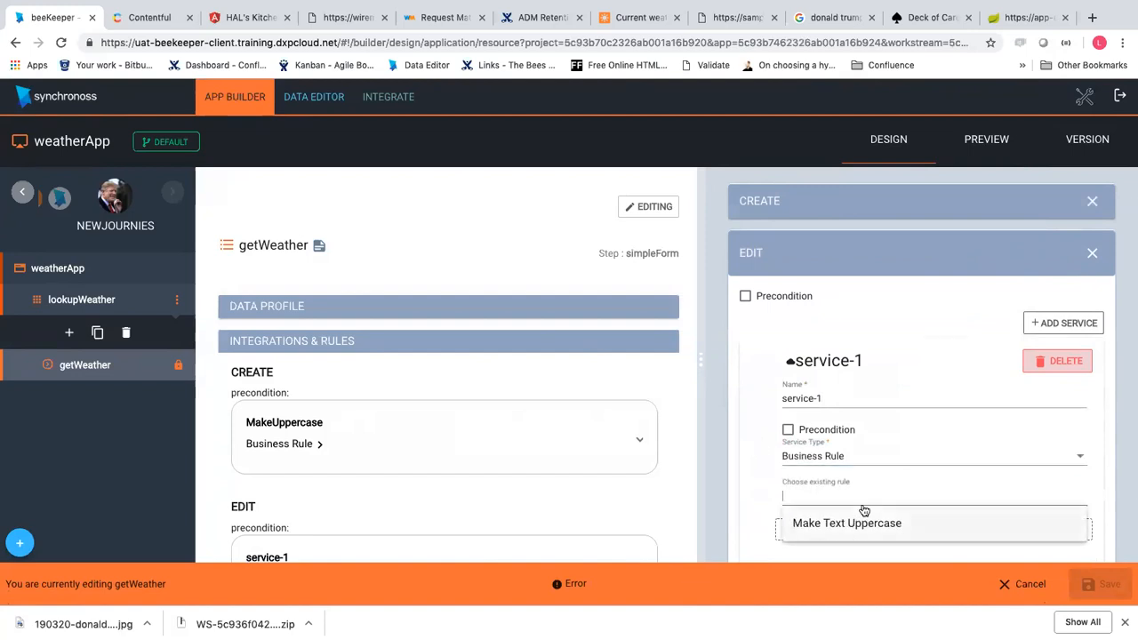
pyautogui.click(1093, 256)
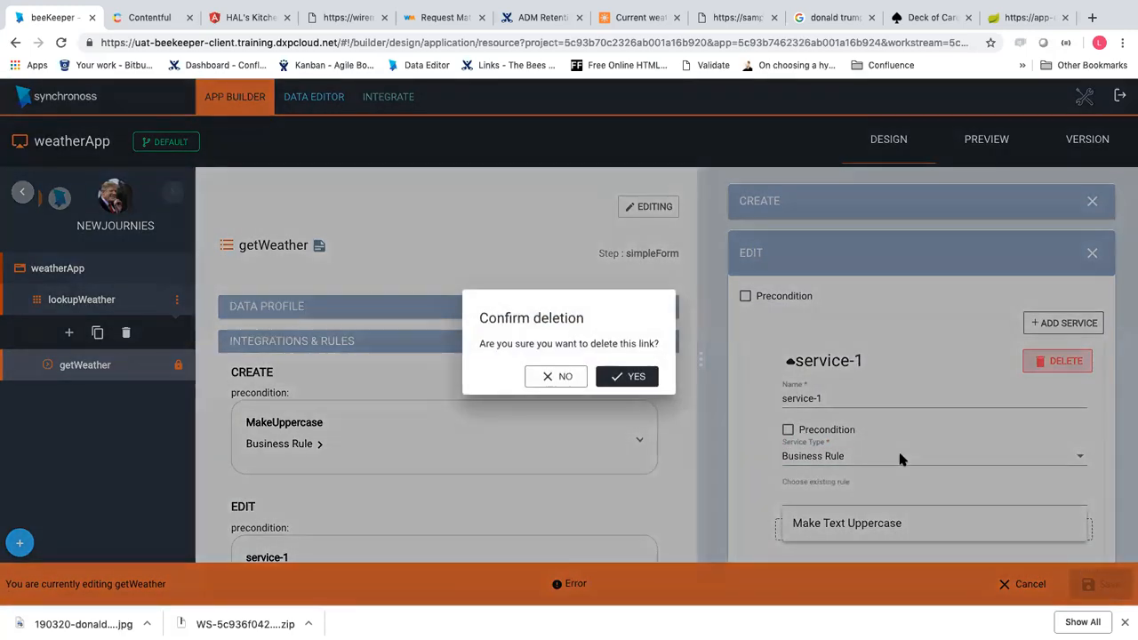
pyautogui.click(651, 383)
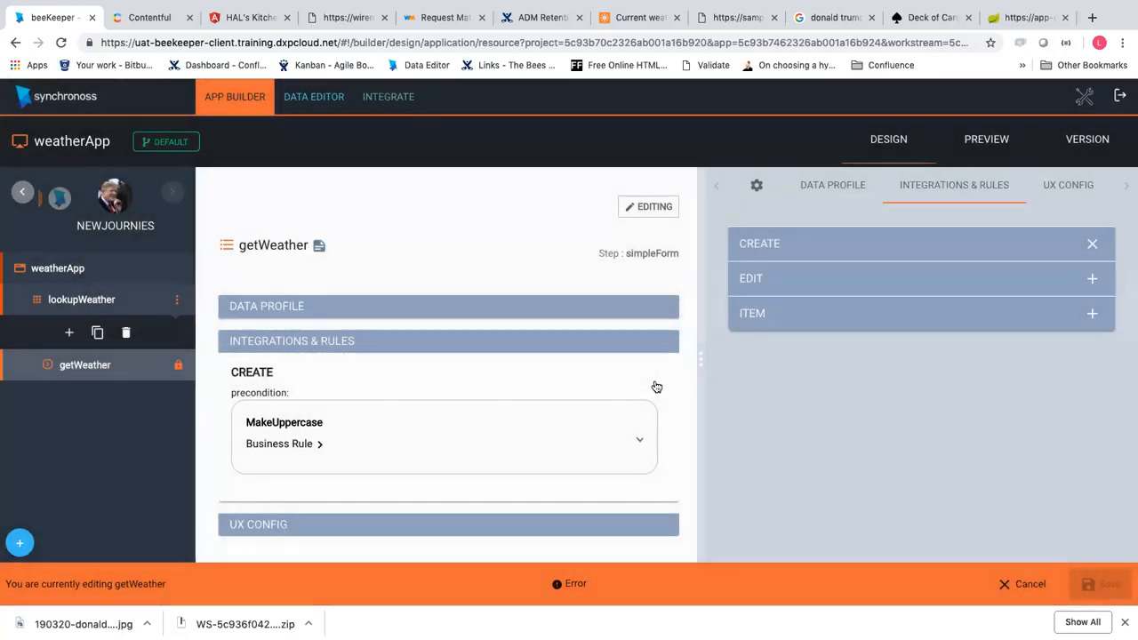
# Reopen and confirm the Make Text Uppercase rule, then save the getWeather step
pyautogui.click(447, 432)
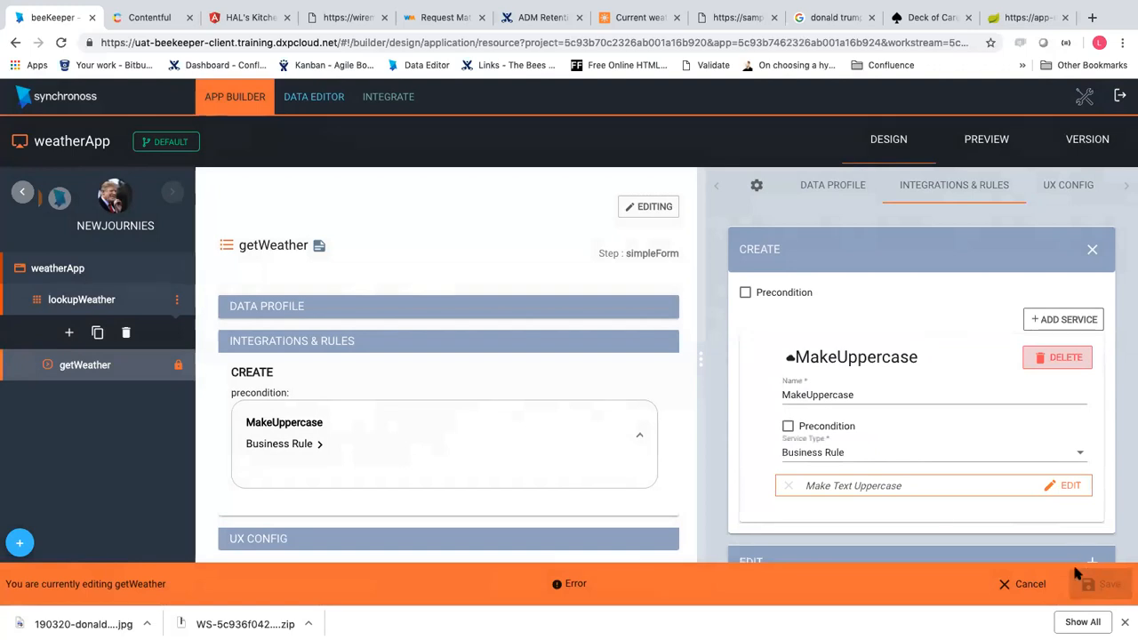
pyautogui.moveTo(557, 587)
pyautogui.scroll(-2, 985, 491)
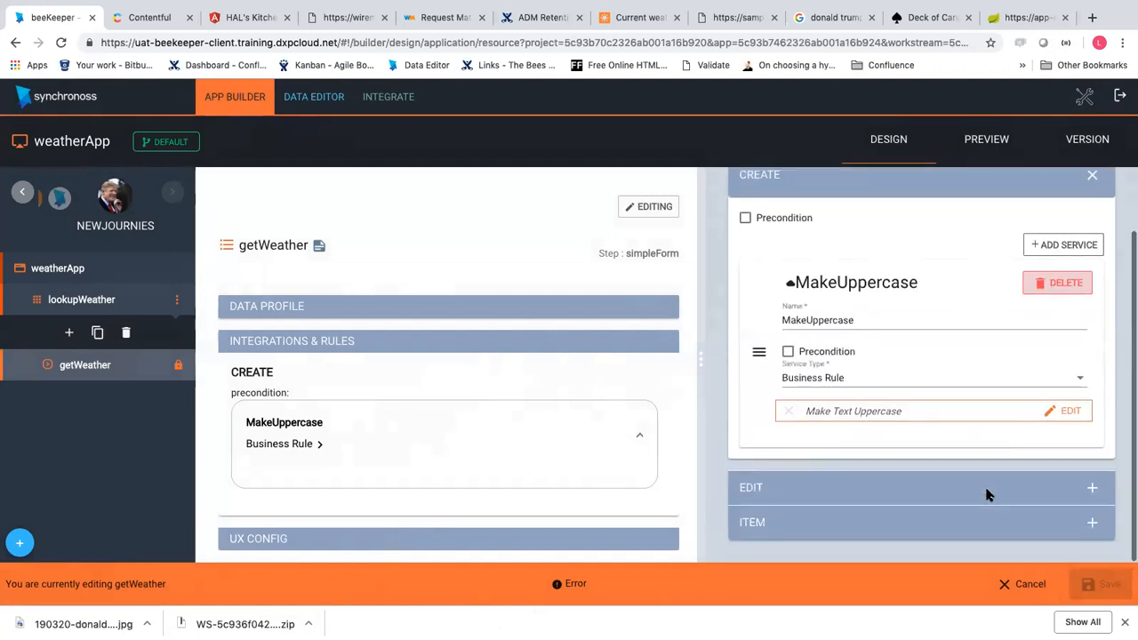
pyautogui.click(1077, 411)
pyautogui.click(844, 543)
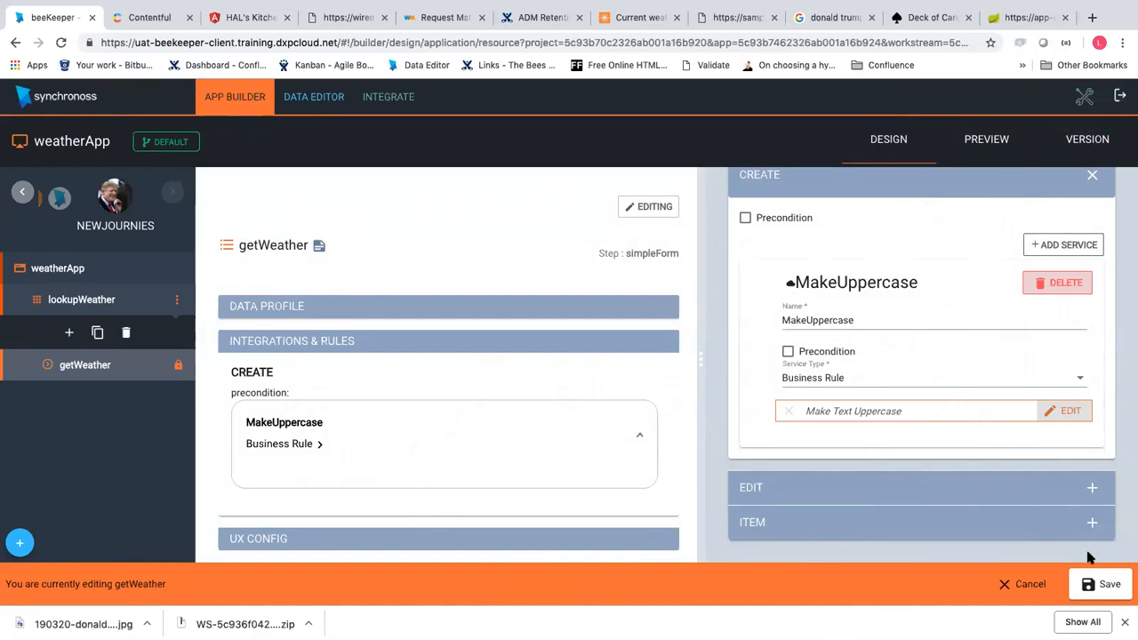
pyautogui.click(1086, 585)
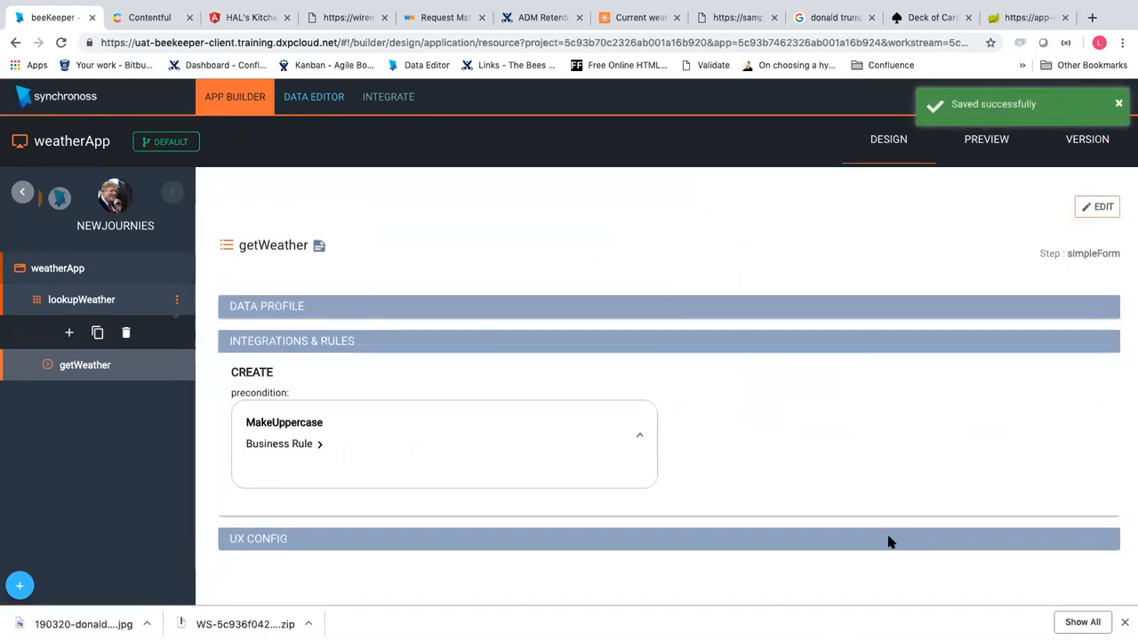
# Preview getWeather with Sofia, see myLocation still 'Sofia' in STATE, and return to design
pyautogui.click(980, 156)
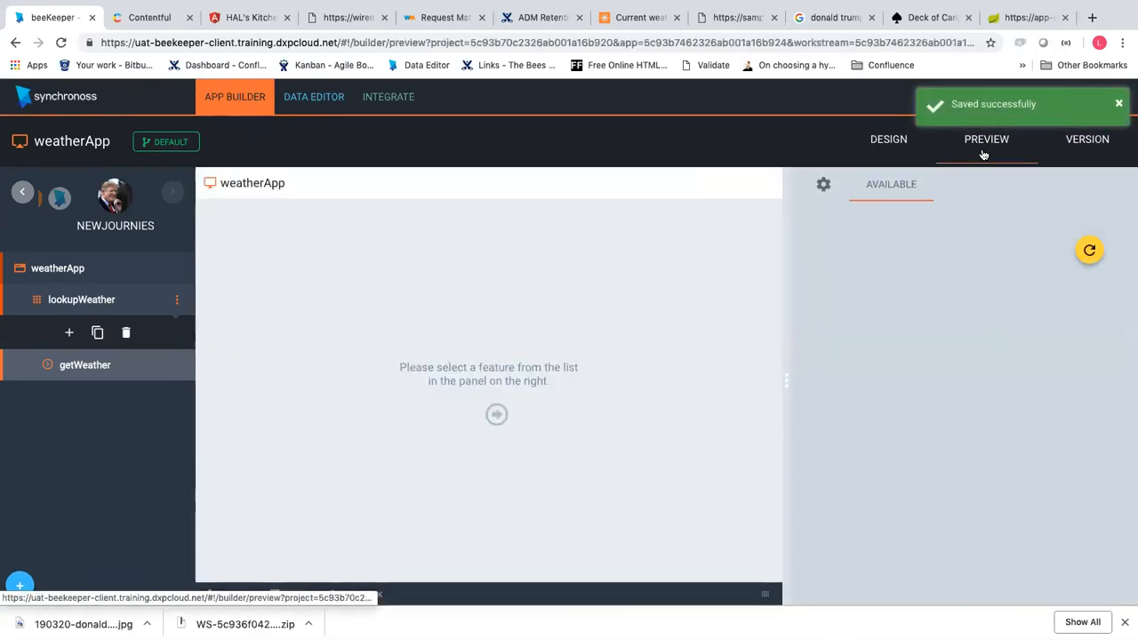
pyautogui.click(891, 302)
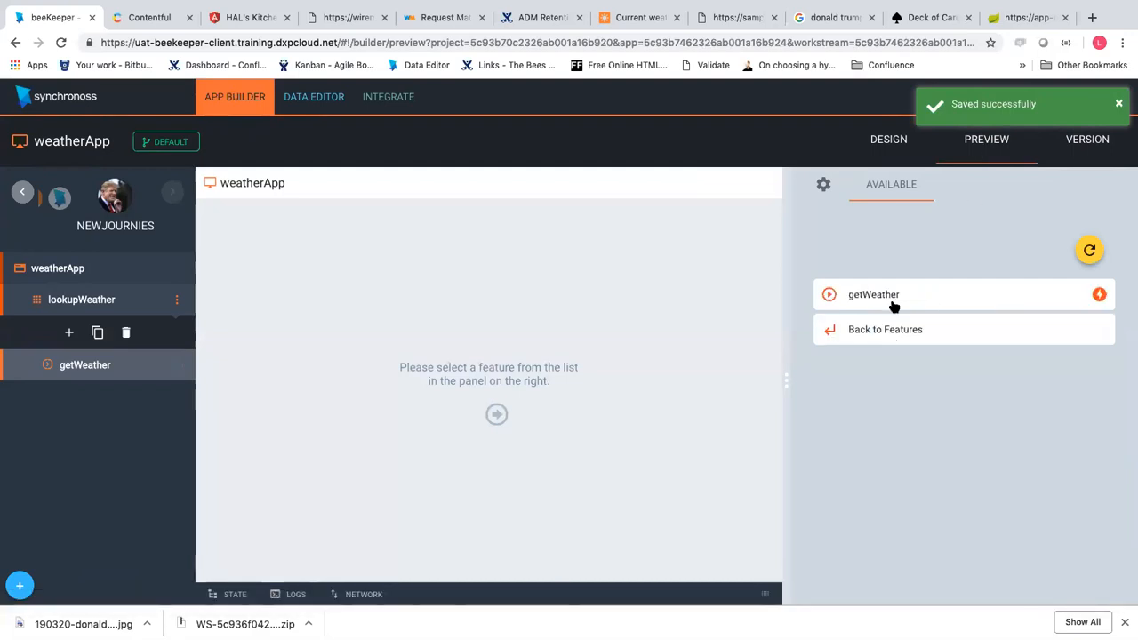
pyautogui.click(892, 304)
pyautogui.click(907, 384)
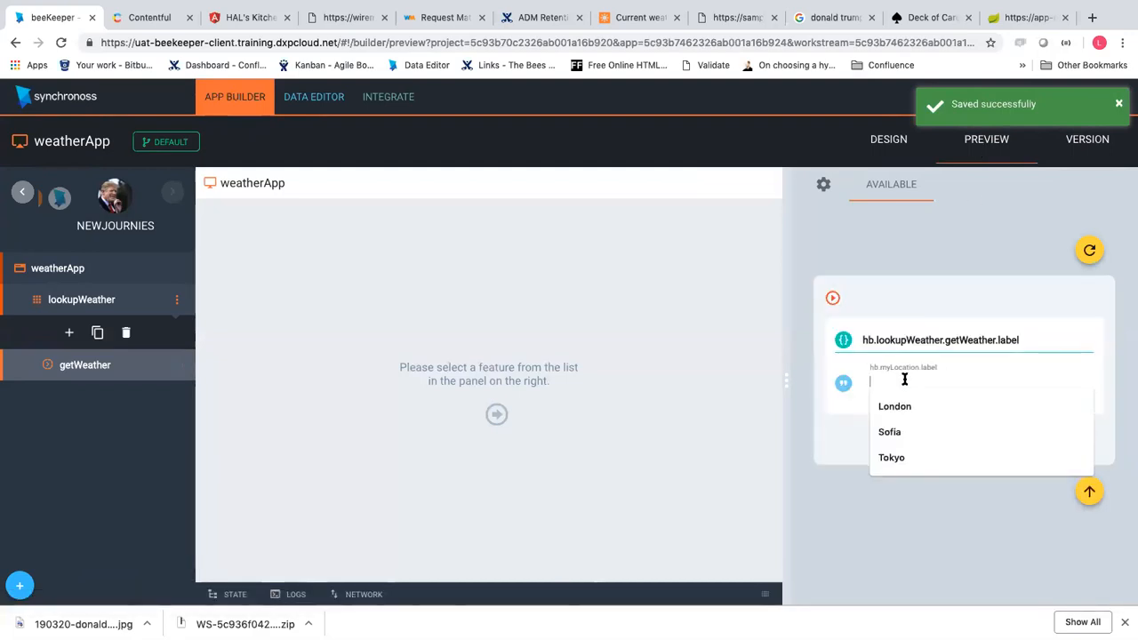
pyautogui.click(905, 430)
pyautogui.click(1068, 434)
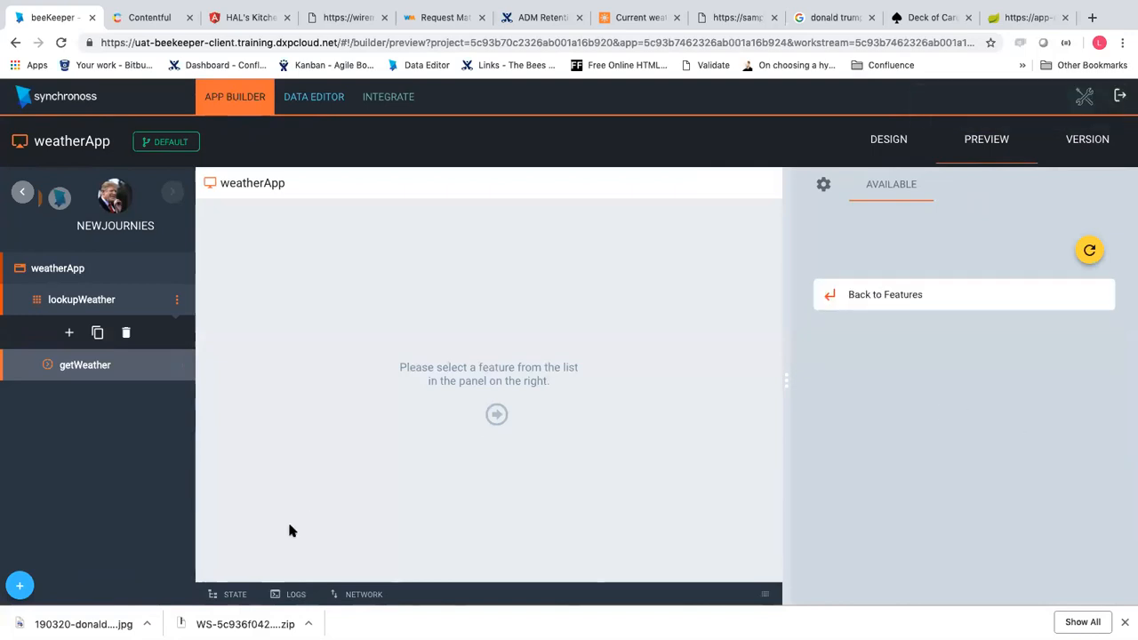
pyautogui.click(232, 594)
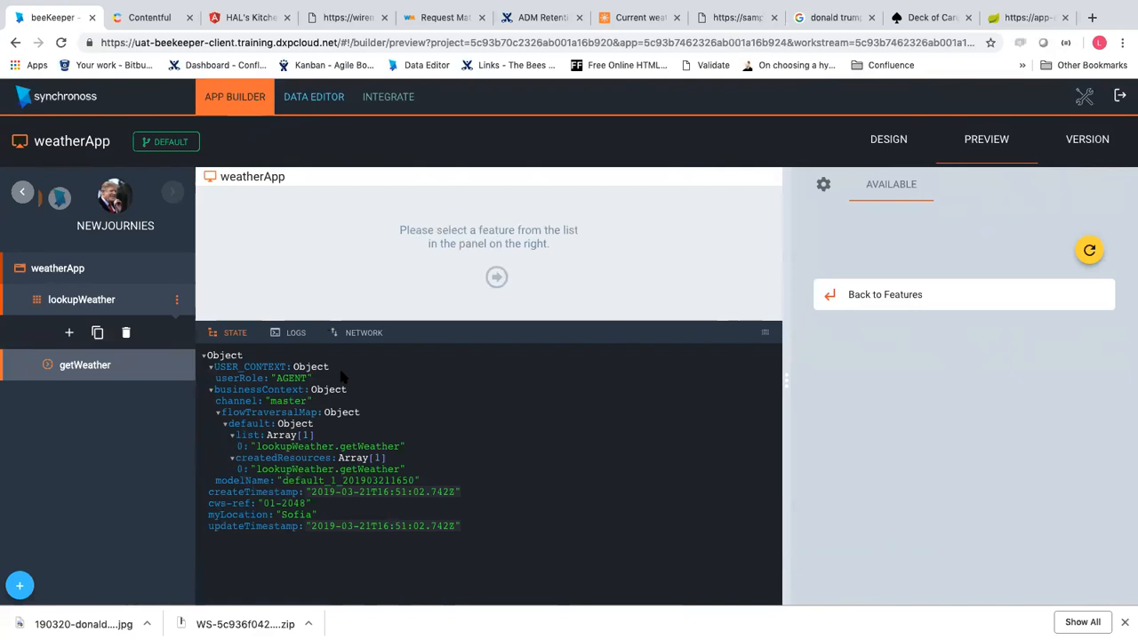
pyautogui.click(72, 365)
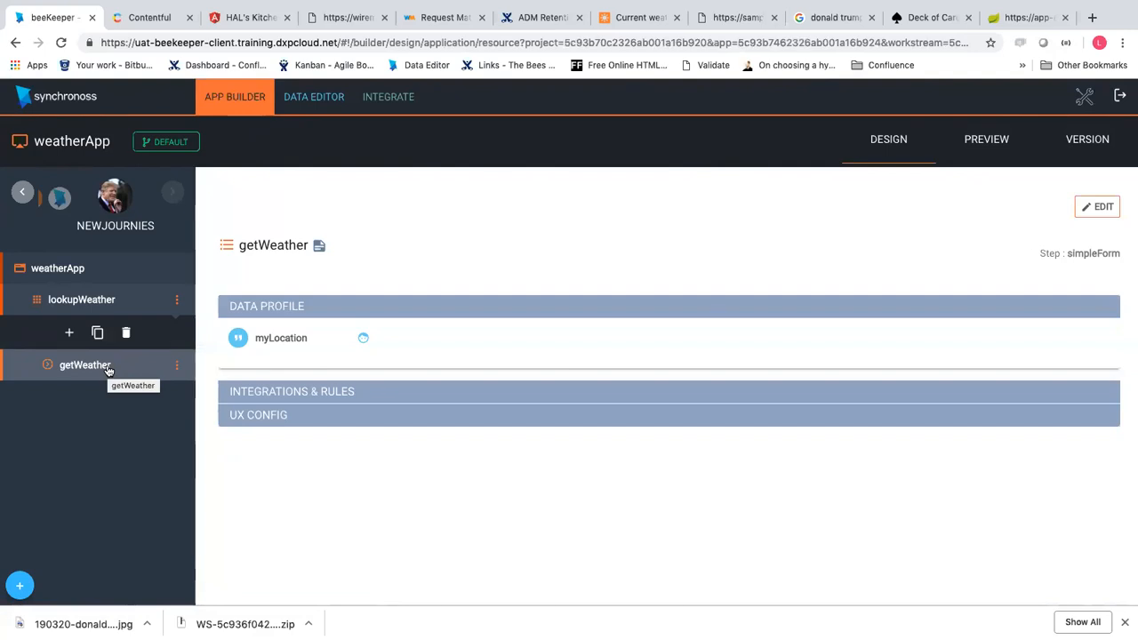
# Reopen the MakeUppercase rule's block editor from CREATE in edit mode
pyautogui.click(1098, 207)
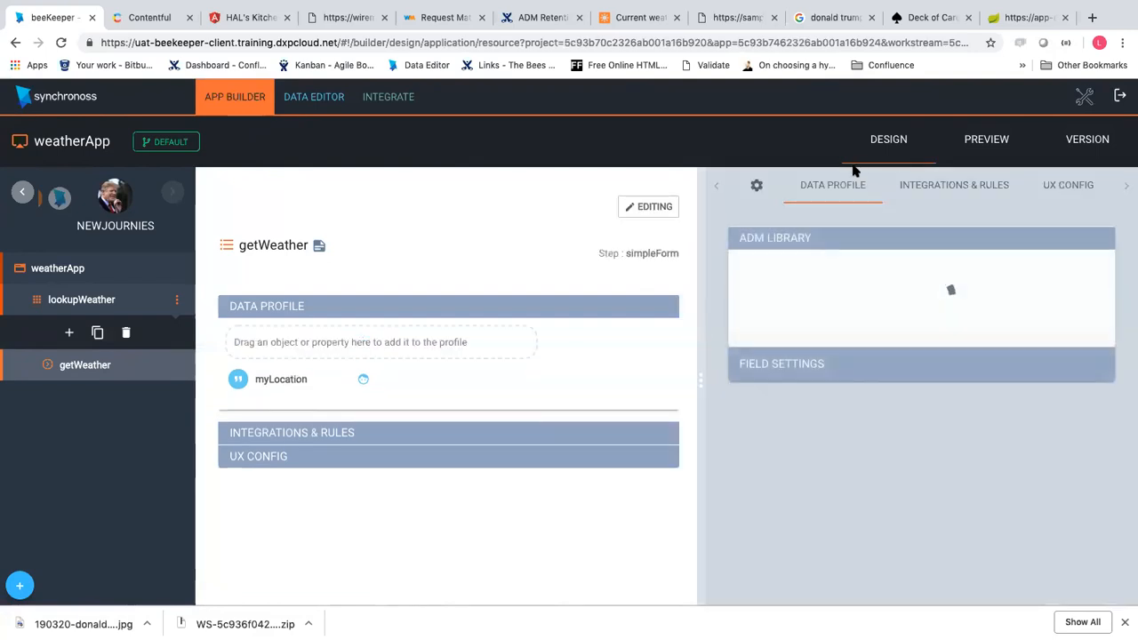
pyautogui.click(930, 188)
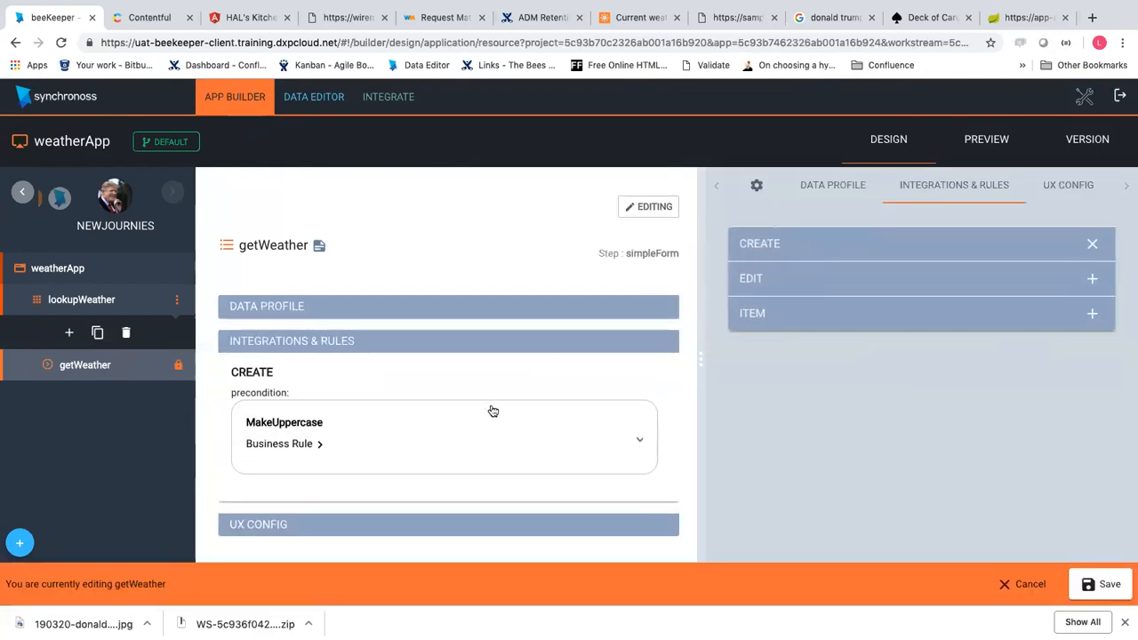
pyautogui.click(492, 410)
pyautogui.click(1066, 485)
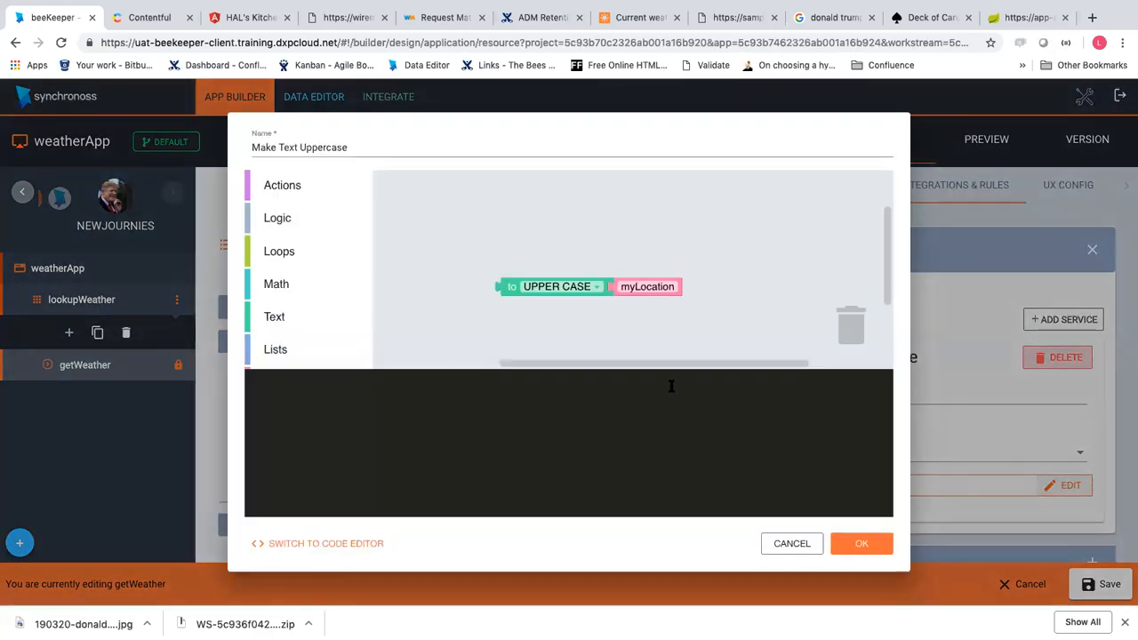
pyautogui.scroll(-3, 306, 266)
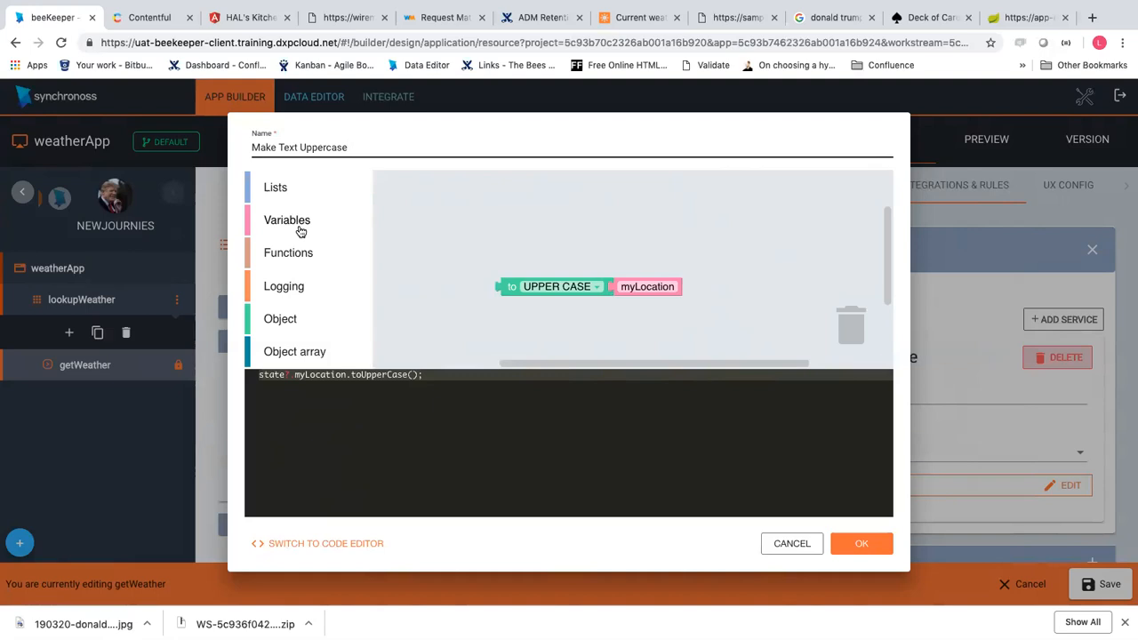
pyautogui.click(302, 224)
# Add a set state myLocation block fed by the UPPER CASE block, and confirm the rule
pyautogui.moveTo(391, 225); pyautogui.dragTo(474, 240)
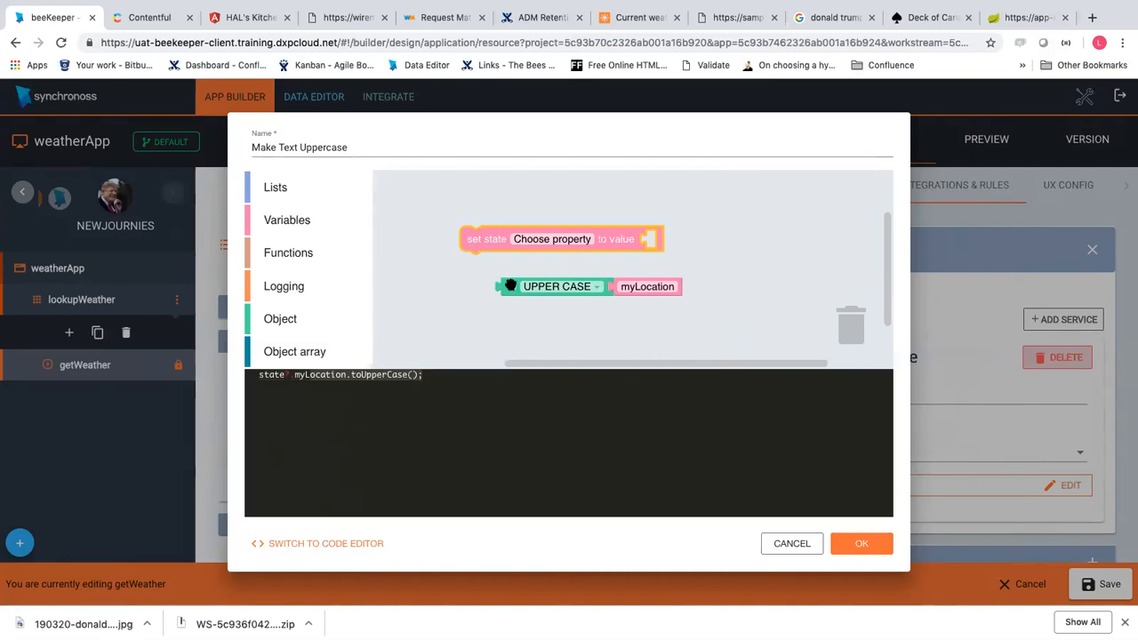
pyautogui.moveTo(511, 285); pyautogui.dragTo(661, 238)
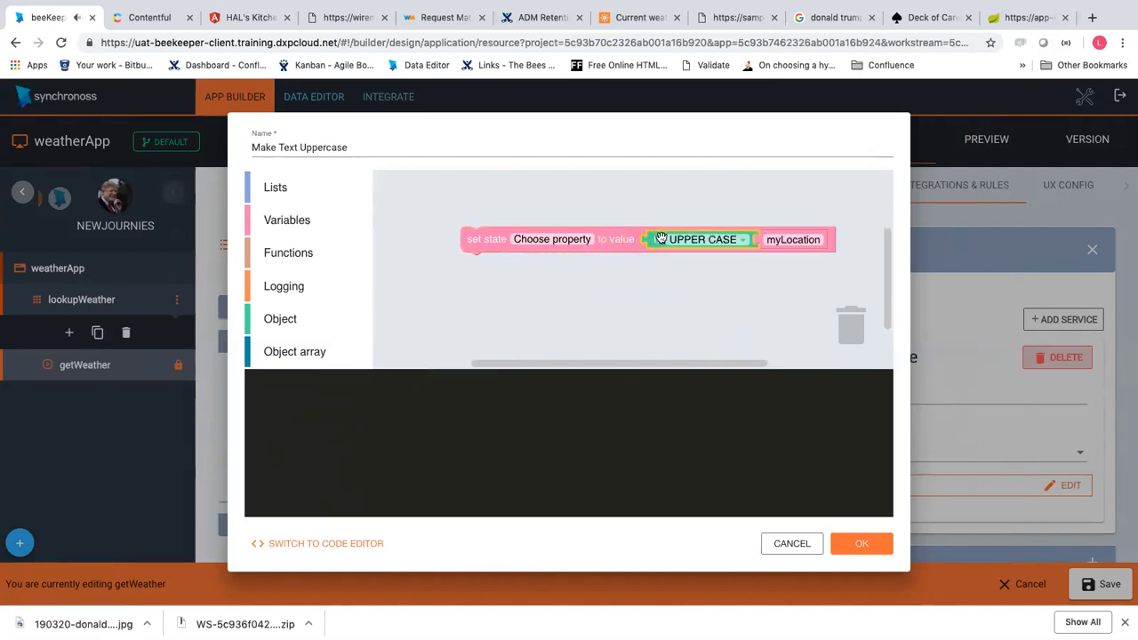
pyautogui.click(537, 242)
pyautogui.click(539, 242)
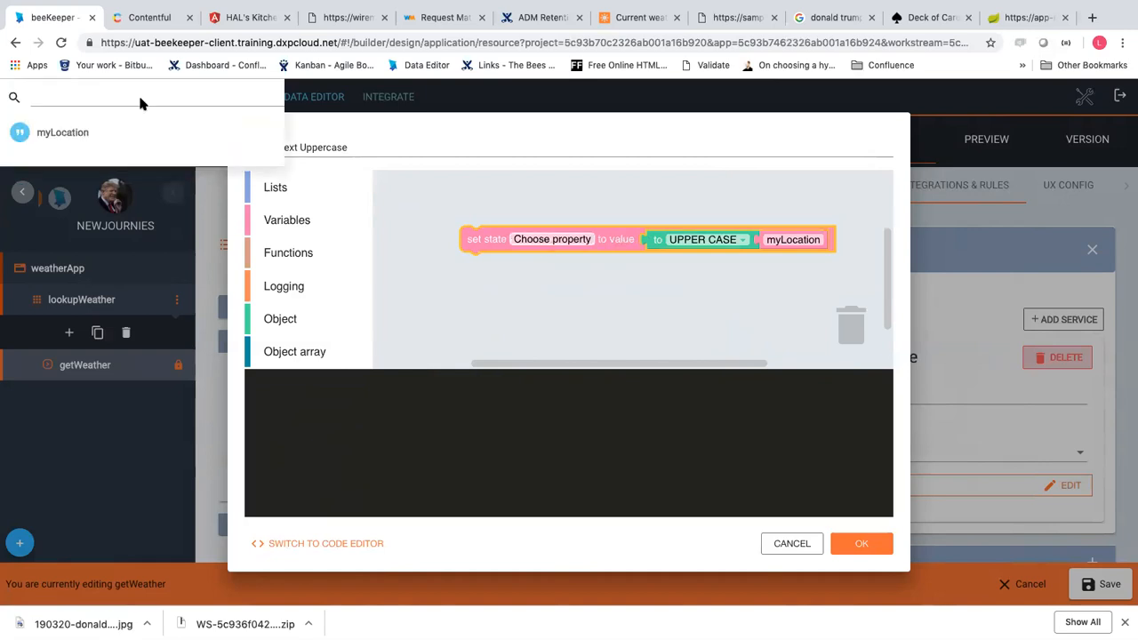
pyautogui.click(59, 139)
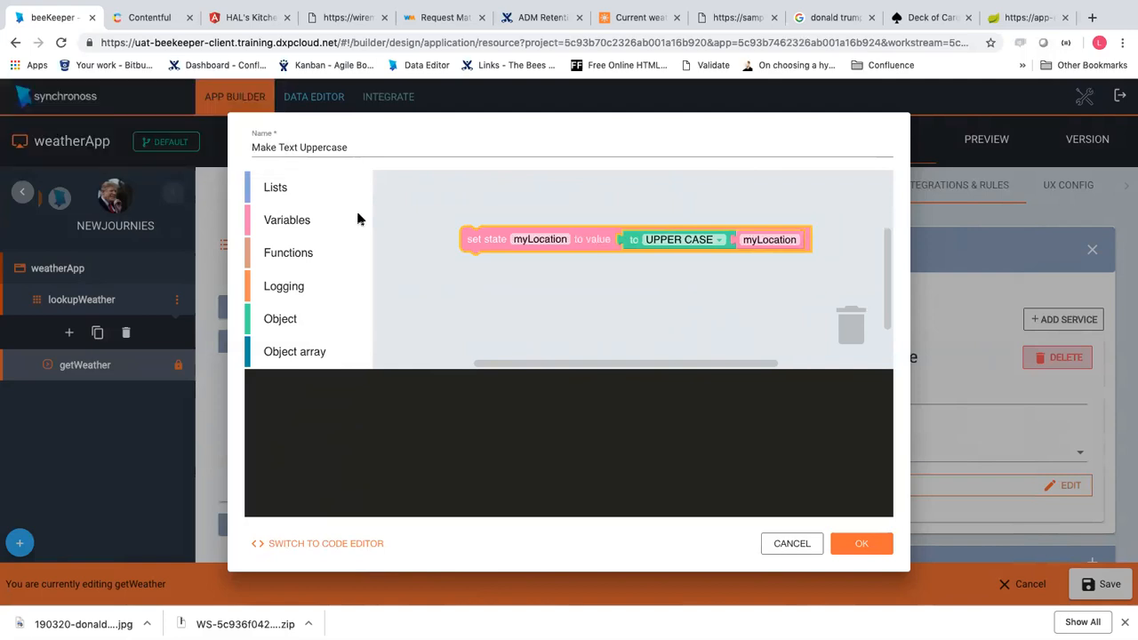
pyautogui.click(849, 548)
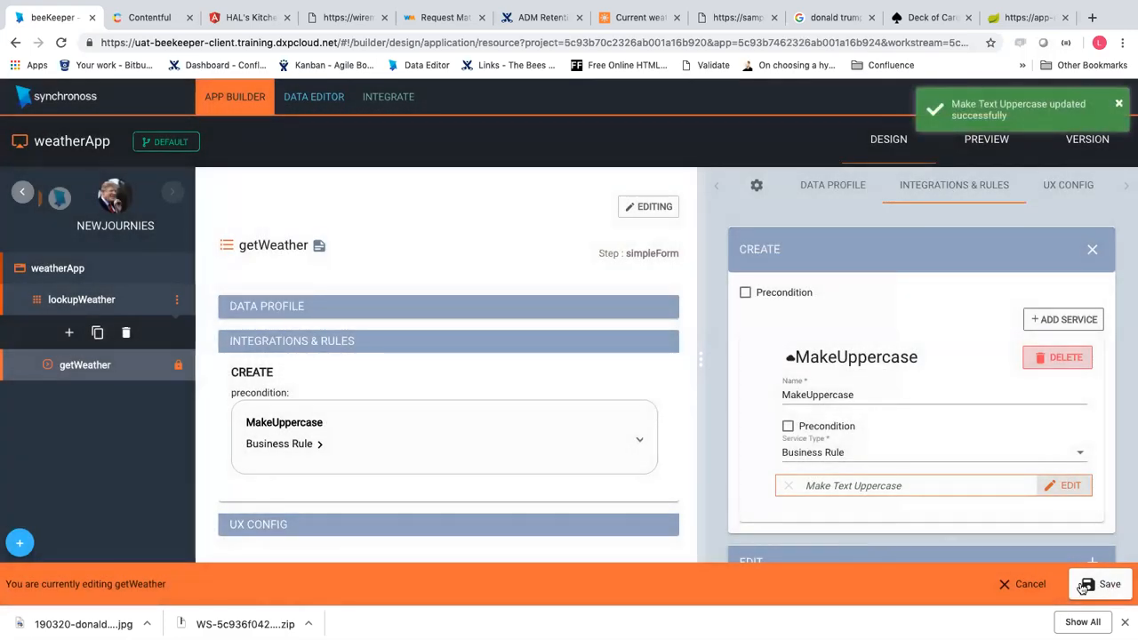
# Save the getWeather step and dismiss the update and save notifications
pyautogui.click(1079, 584)
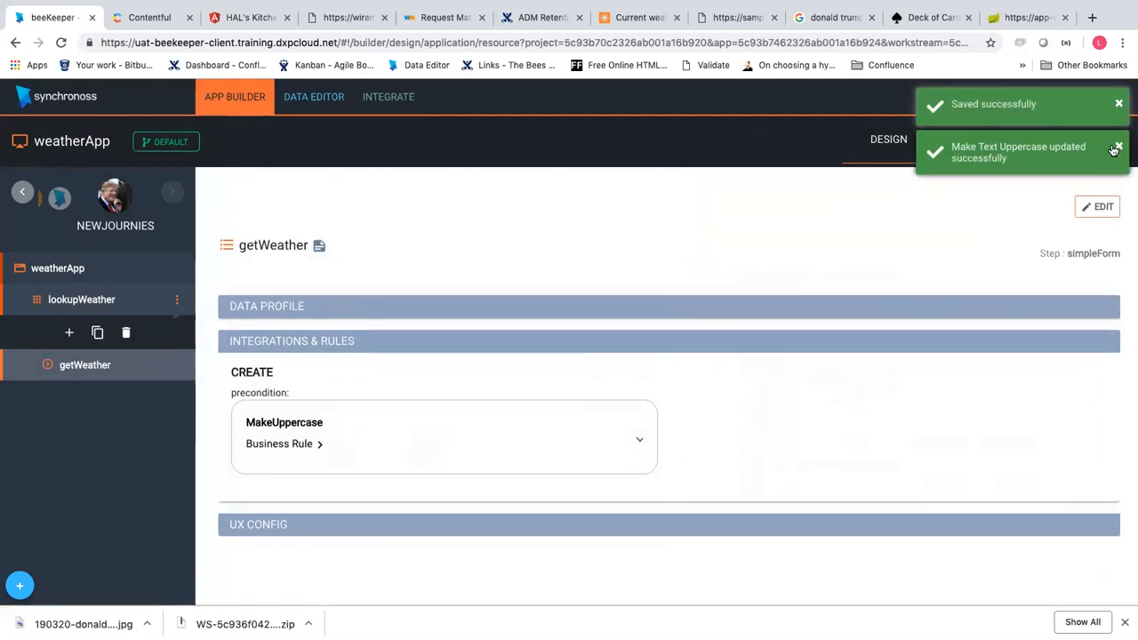
pyautogui.click(1117, 149)
pyautogui.click(1114, 108)
pyautogui.click(987, 146)
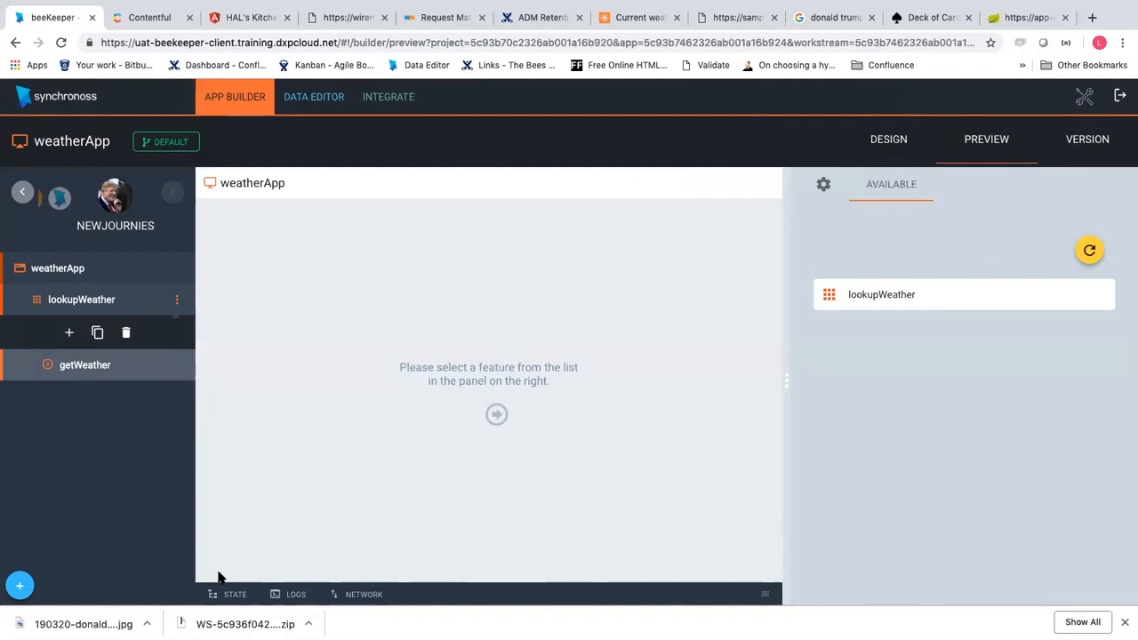
# Preview getWeather with London, verify state shows myLocation 'LONDON', and return to design
pyautogui.click(229, 593)
pyautogui.click(927, 295)
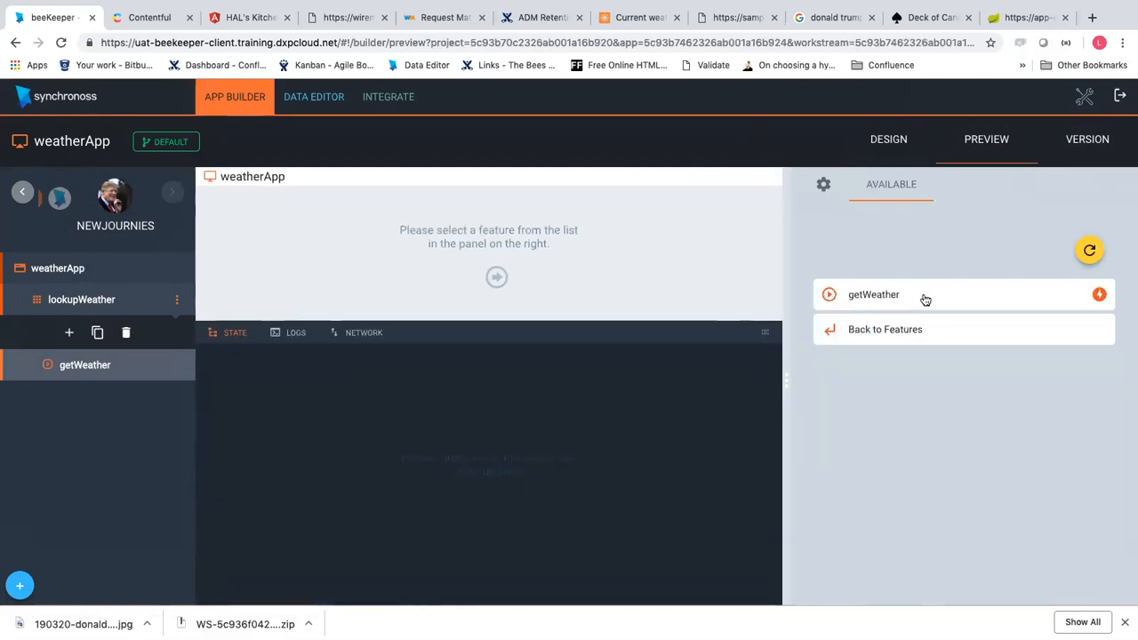
pyautogui.click(925, 297)
pyautogui.click(917, 381)
pyautogui.click(915, 406)
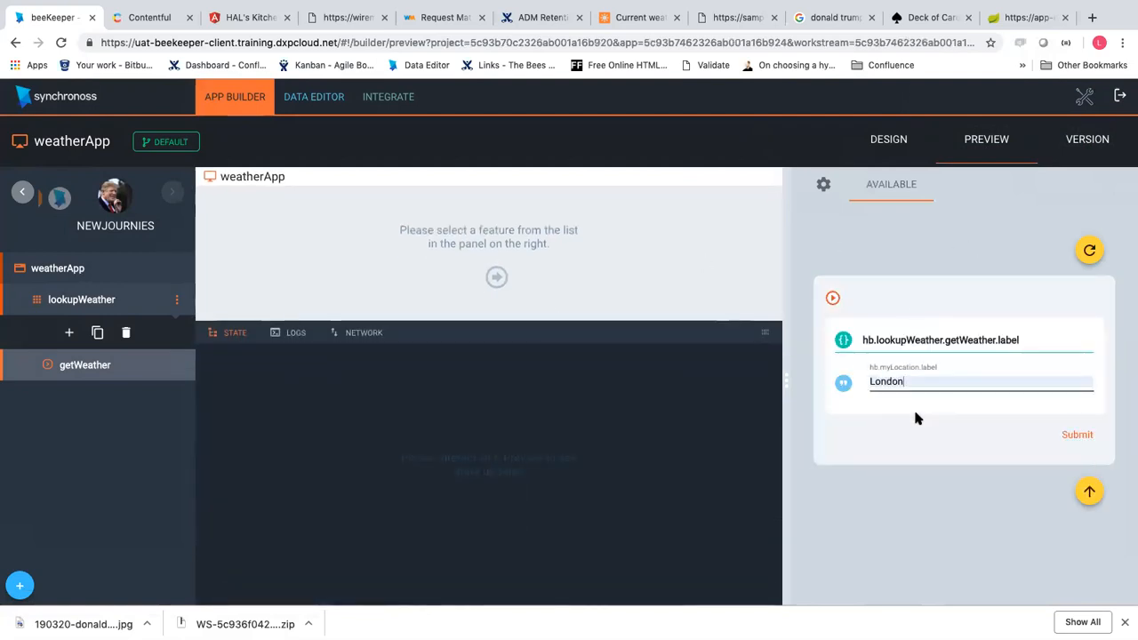
pyautogui.click(1102, 439)
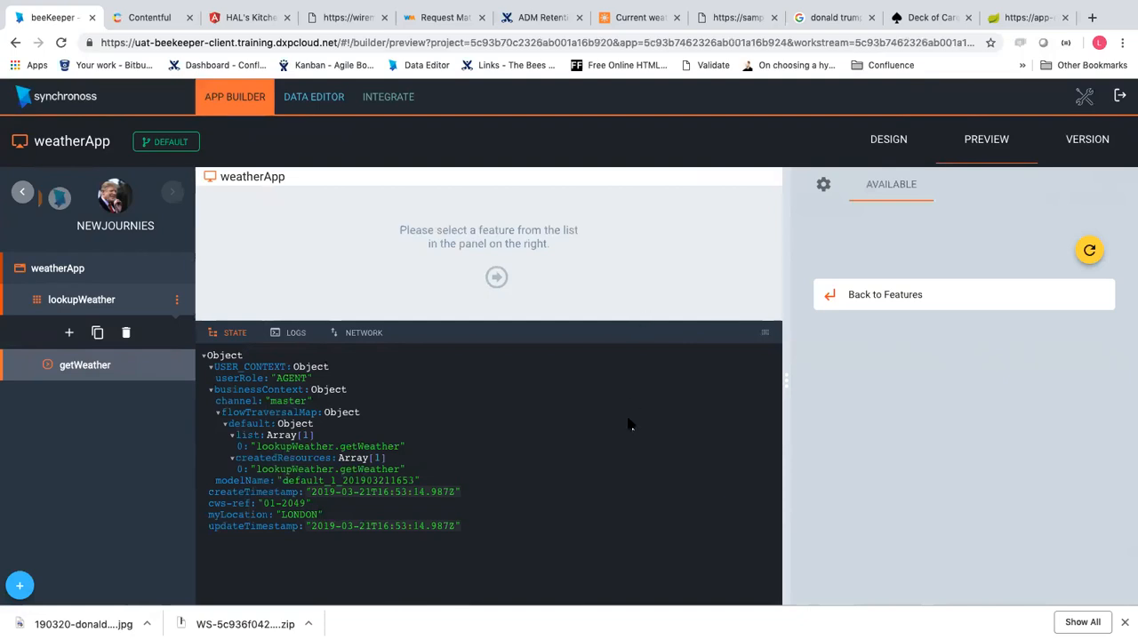
pyautogui.click(93, 368)
pyautogui.moveTo(317, 354)
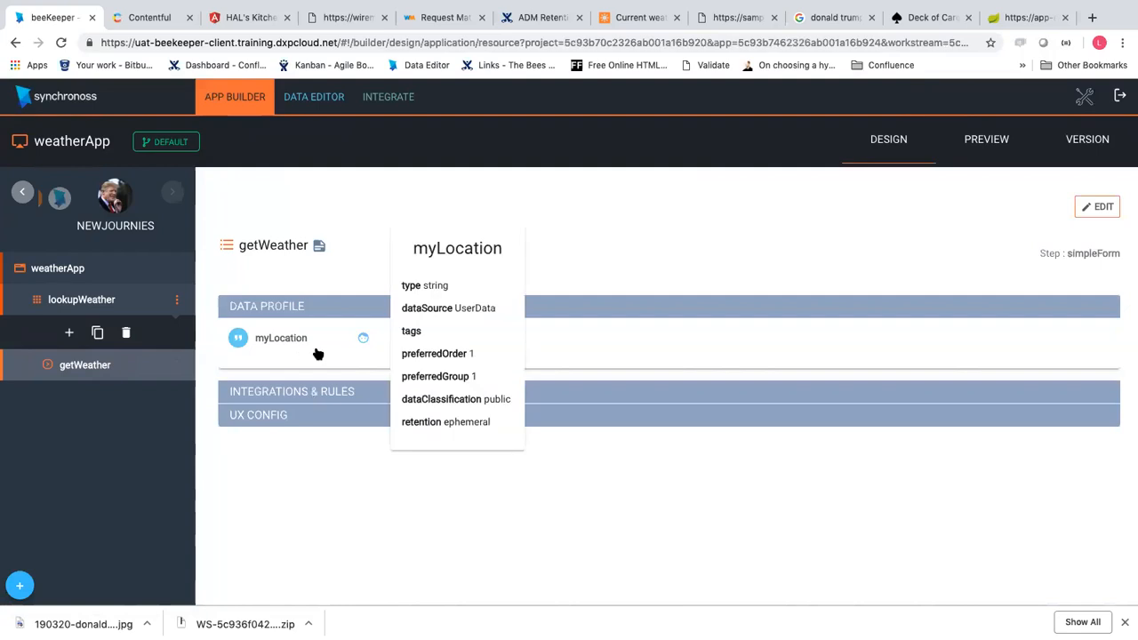
# Reopen getWeather for editing and show its Integrations & Rules with the MakeUppercase precondition
pyautogui.click(1080, 212)
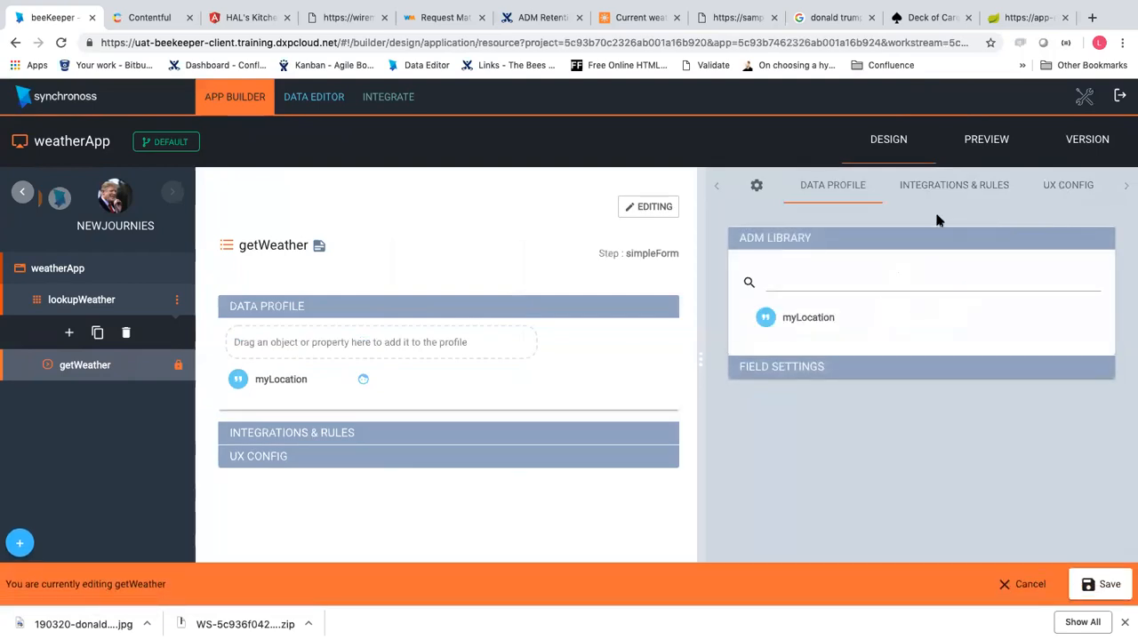
pyautogui.click(933, 186)
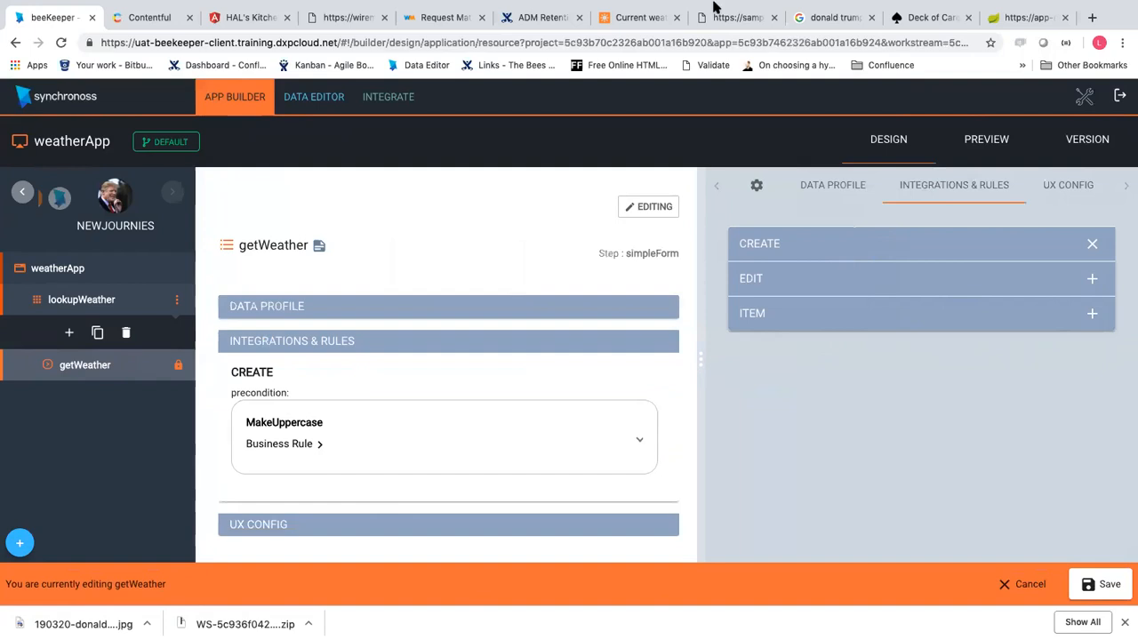
pyautogui.moveTo(712, 7)
pyautogui.moveTo(633, 7)
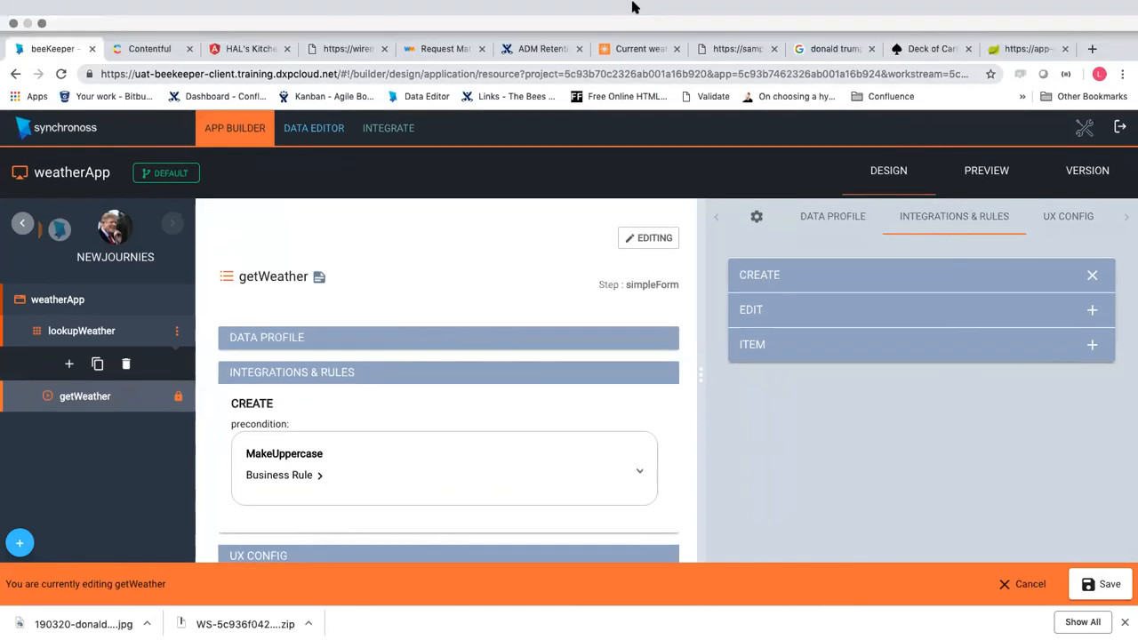